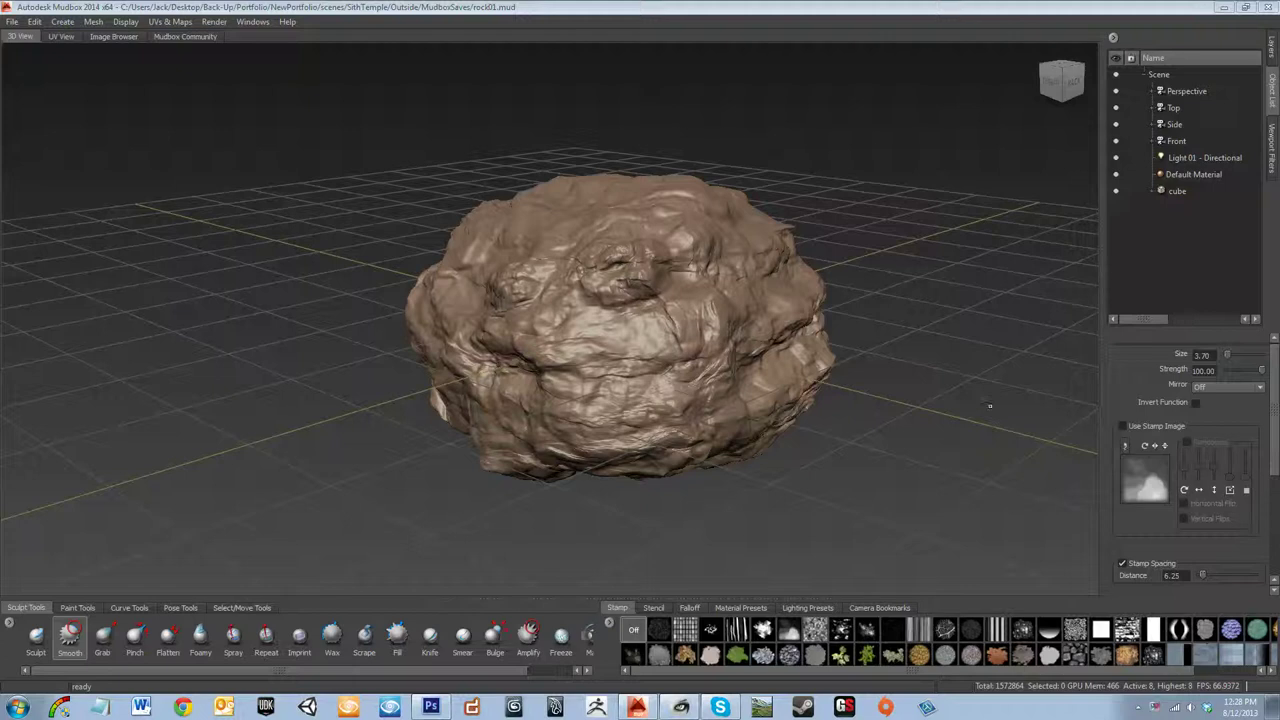
# - Orbit and dolly around the sculpted rock, viewing it from above and close up
pyautogui.keyDown('alt'); pyautogui.moveTo(620, 345); pyautogui.dragTo(332, 456); pyautogui.keyUp('alt')
pyautogui.scroll(3, 575, 410)
pyautogui.keyDown('alt'); pyautogui.moveTo(409, 460); pyautogui.dragTo(525, 525); pyautogui.keyUp('alt')
pyautogui.moveTo(525, 525)
pyautogui.keyDown('alt'); pyautogui.mouseDown(button='right')
pyautogui.moveTo(560, 540)
pyautogui.moveTo(520, 500)
pyautogui.mouseUp(button='right'); pyautogui.keyUp('alt')
pyautogui.keyDown('alt'); pyautogui.moveTo(520, 500); pyautogui.dragTo(620, 465); pyautogui.keyUp('alt')
pyautogui.keyDown('alt'); pyautogui.moveTo(620, 465); pyautogui.dragTo(655, 490, button='right'); pyautogui.keyUp('alt')
# - Inspect the rock edge-on, from above and from a low side angle, then show the File menu
pyautogui.keyDown('alt'); pyautogui.moveTo(655, 490); pyautogui.dragTo(660, 440); pyautogui.keyUp('alt')
pyautogui.keyDown('alt'); pyautogui.moveTo(660, 440); pyautogui.dragTo(645, 425, button='right'); pyautogui.keyUp('alt')
pyautogui.keyDown('alt'); pyautogui.moveTo(645, 425); pyautogui.dragTo(655, 460); pyautogui.keyUp('alt')
pyautogui.keyDown('alt'); pyautogui.moveTo(479, 370); pyautogui.dragTo(560, 375); pyautogui.keyUp('alt')
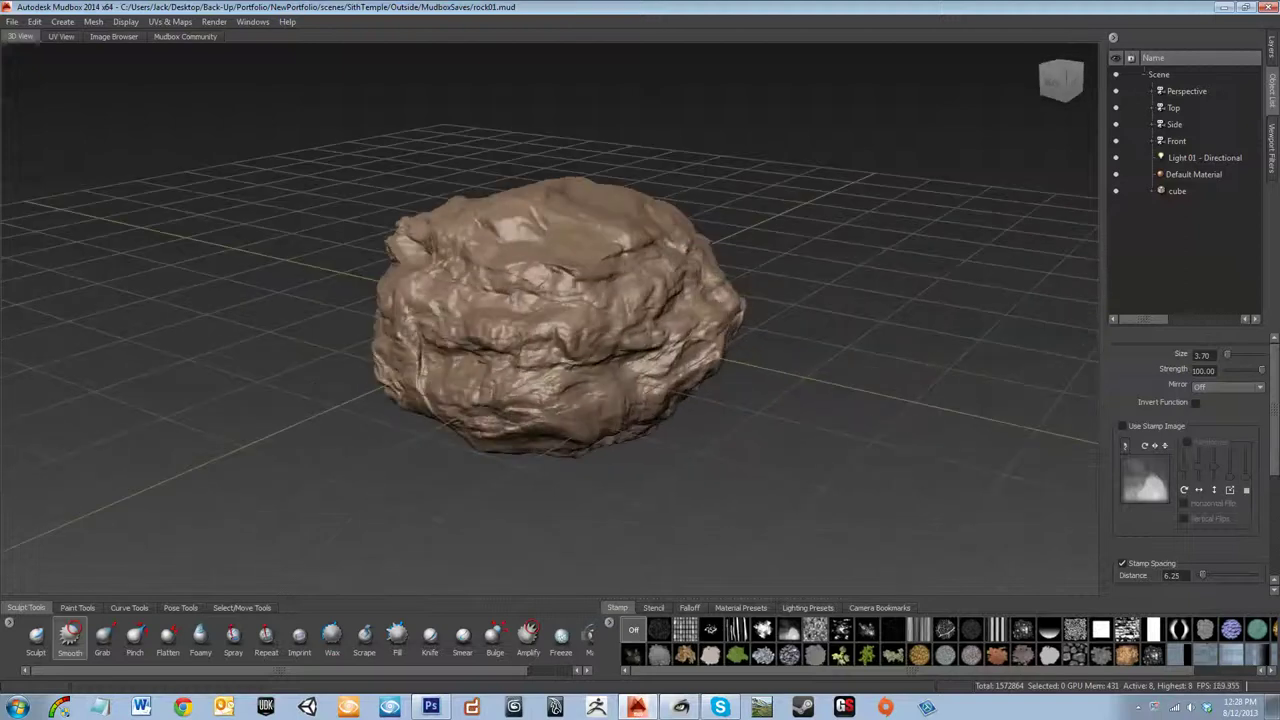
pyautogui.keyDown('alt'); pyautogui.moveTo(572, 379); pyautogui.dragTo(558, 351, button='right'); pyautogui.keyUp('alt')
pyautogui.keyDown('alt'); pyautogui.moveTo(557, 351); pyautogui.dragTo(556, 354); pyautogui.keyUp('alt')
pyautogui.keyDown('alt'); pyautogui.moveTo(556, 354); pyautogui.dragTo(552, 367, button='right'); pyautogui.keyUp('alt')
pyautogui.keyDown('alt'); pyautogui.moveTo(552, 368); pyautogui.dragTo(552, 344); pyautogui.keyUp('alt')
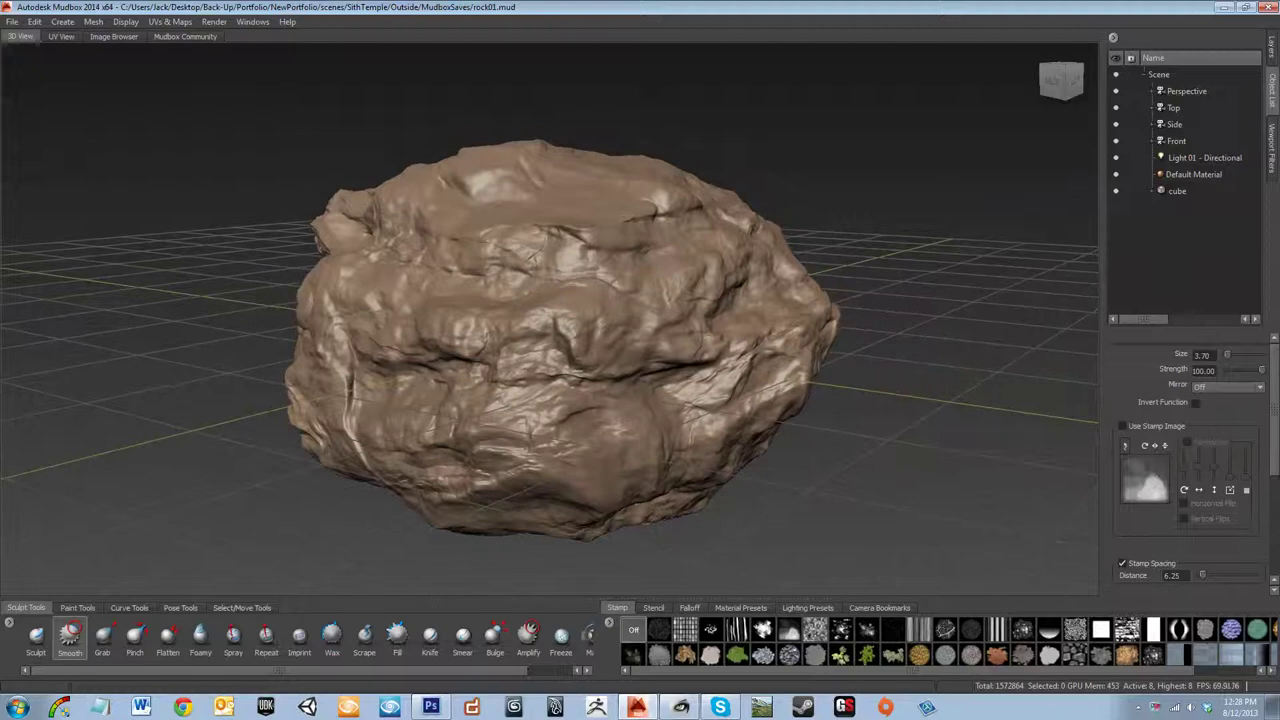
pyautogui.click(14, 22)
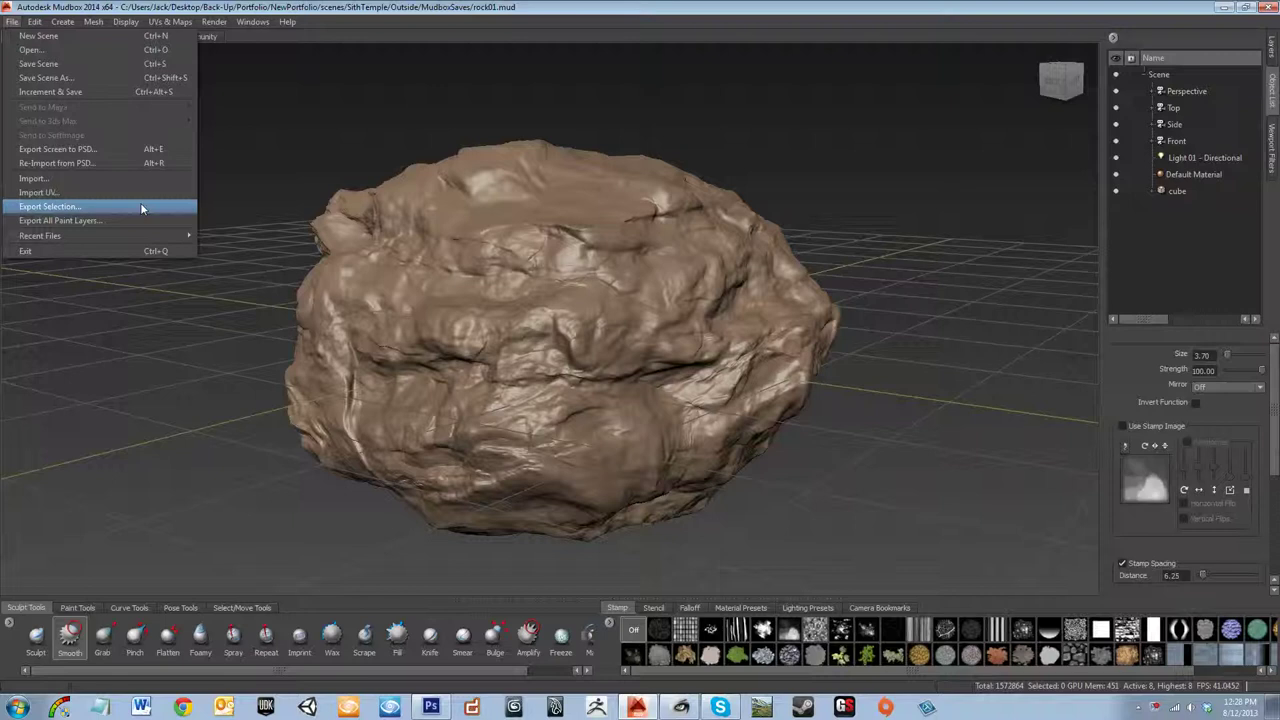
# - Rename the rock mesh 'cube' to HP in the Object List
pyautogui.click(1159, 274)
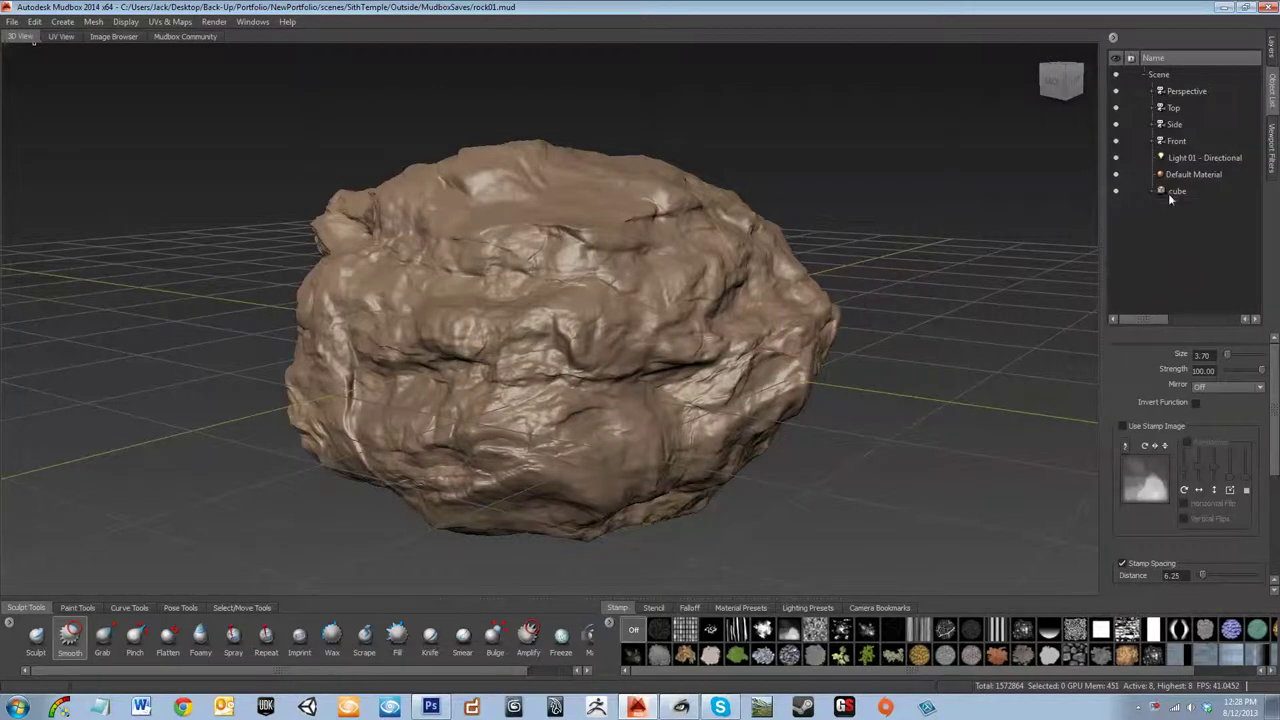
pyautogui.click(1170, 193)
pyautogui.doubleClick(1160, 351)
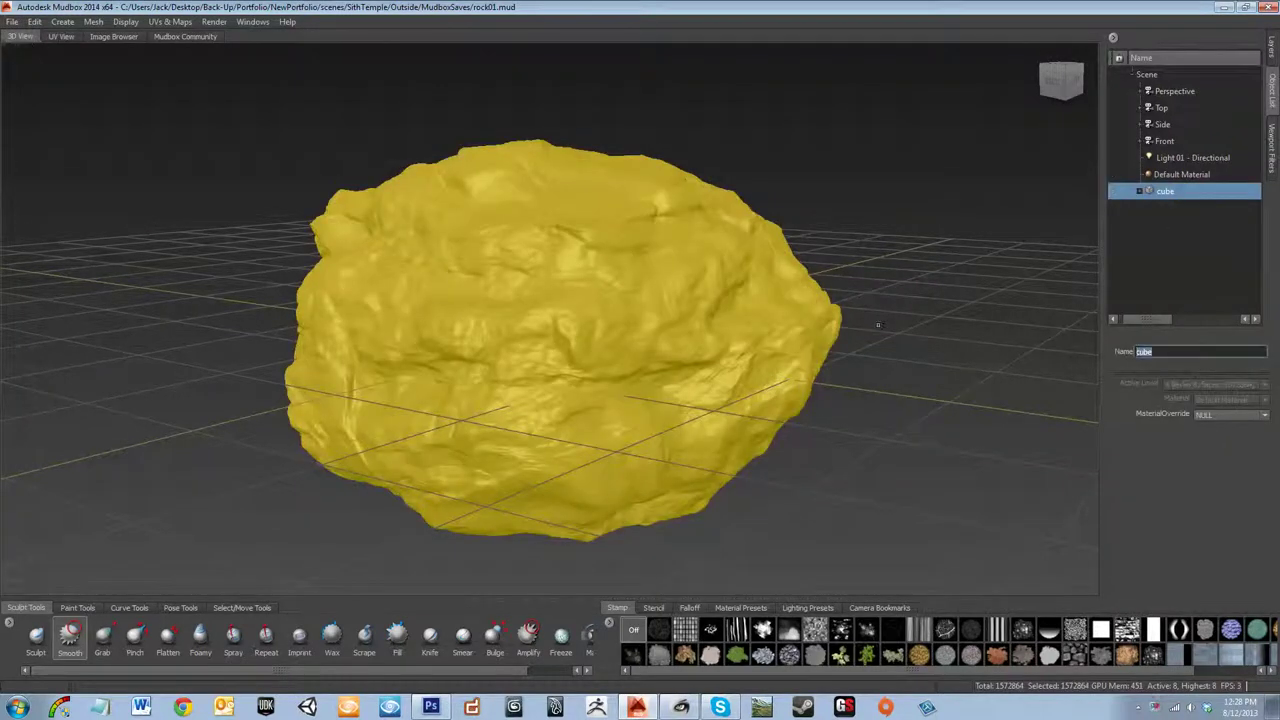
pyautogui.press('Return')
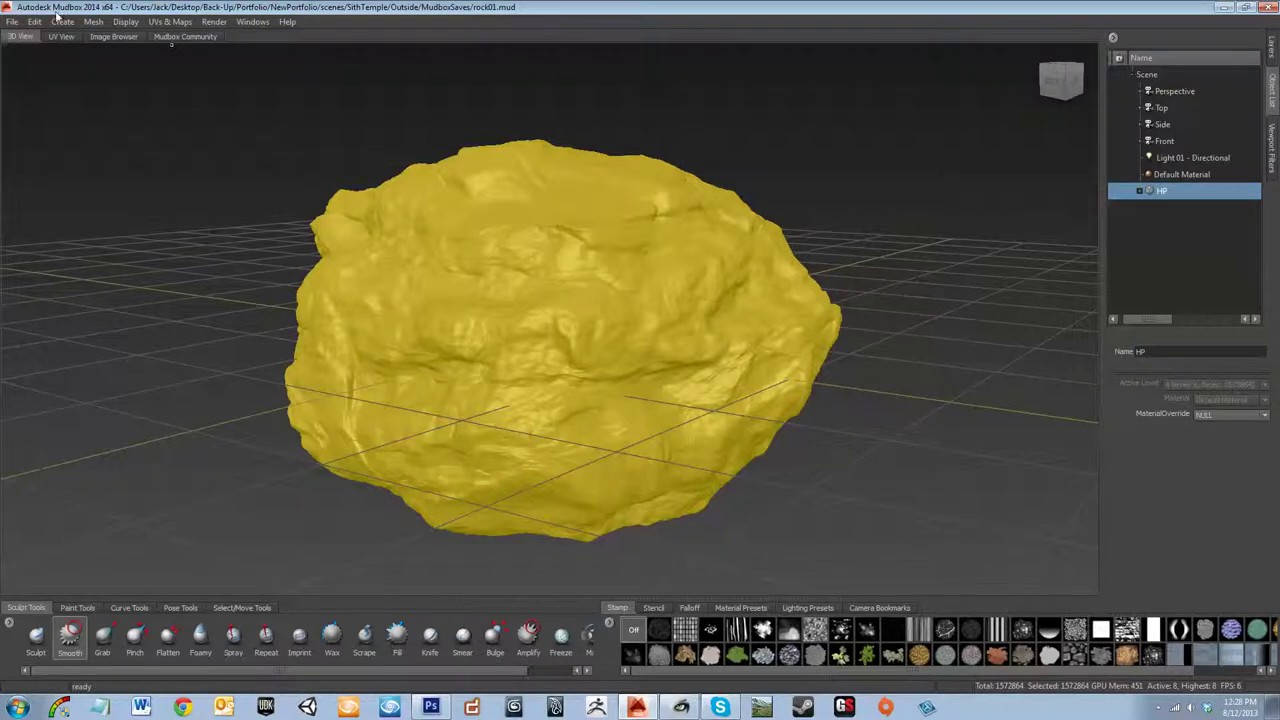
pyautogui.click(9, 21)
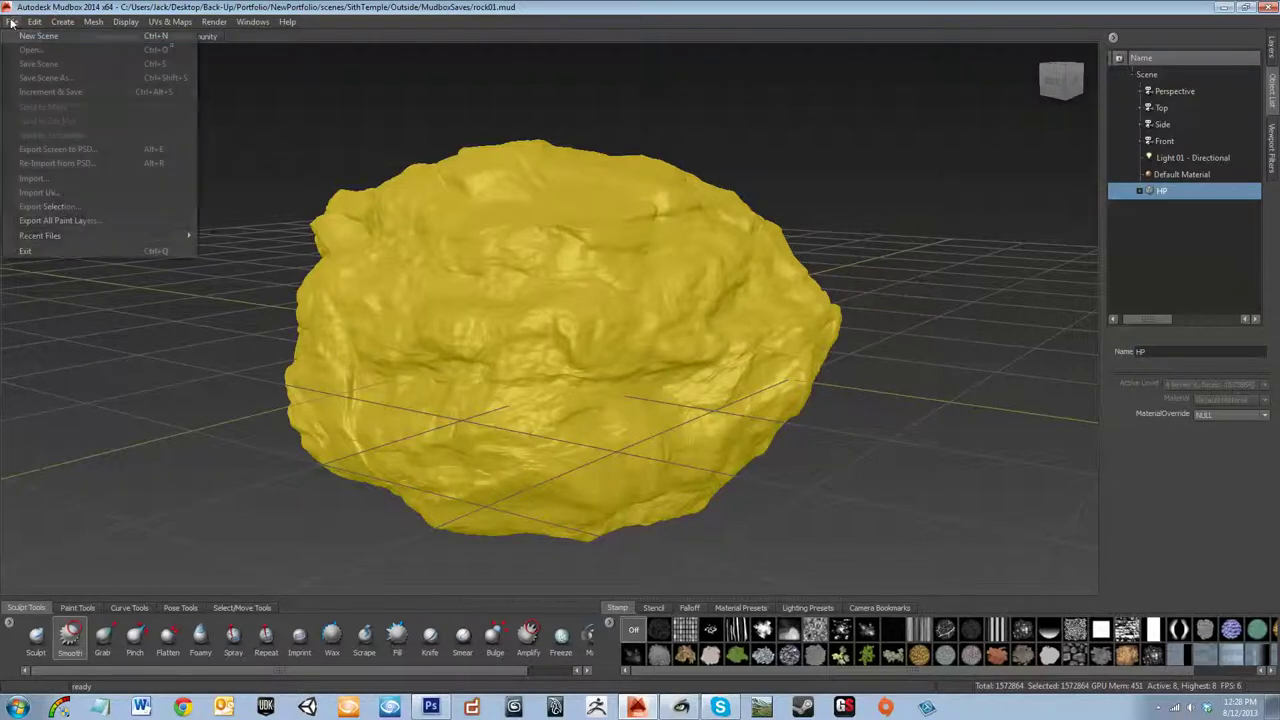
# - Start Export Selection, browse to Portfolio\NewPortfolio\scenes\SithTemple\Outside and add Outside to Favorites
pyautogui.click(75, 206)
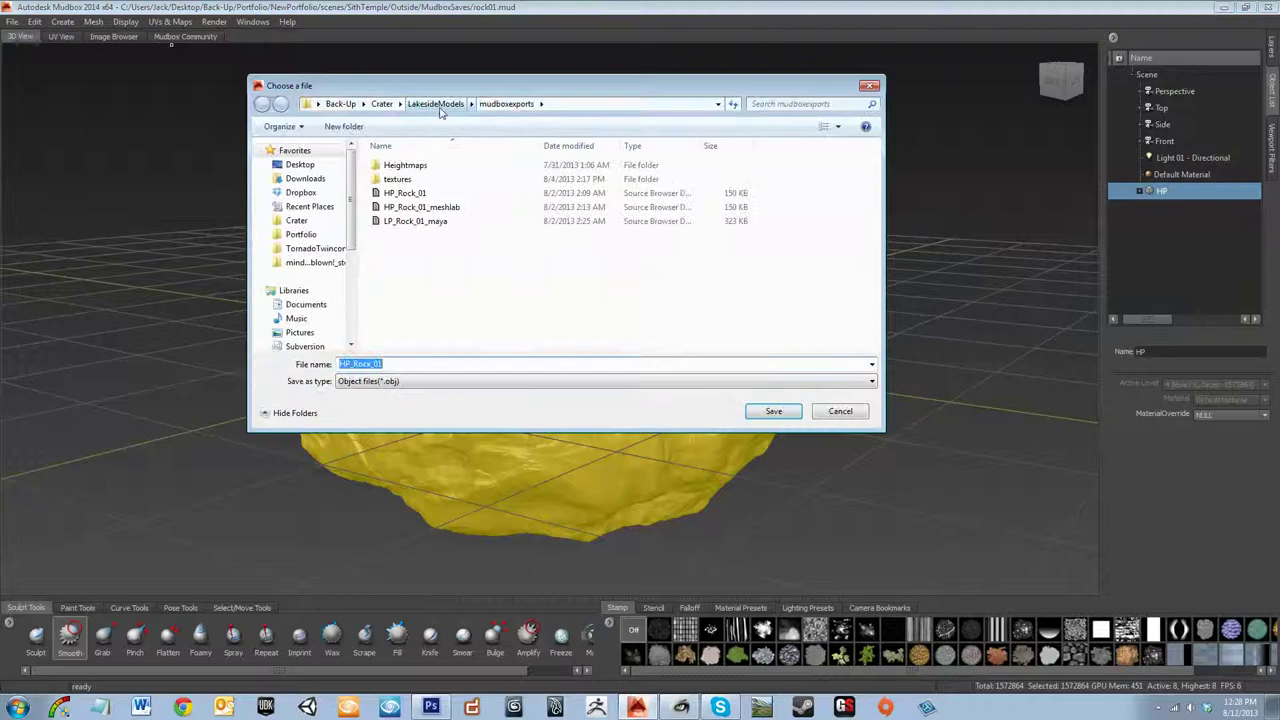
pyautogui.click(302, 235)
pyautogui.doubleClick(403, 170)
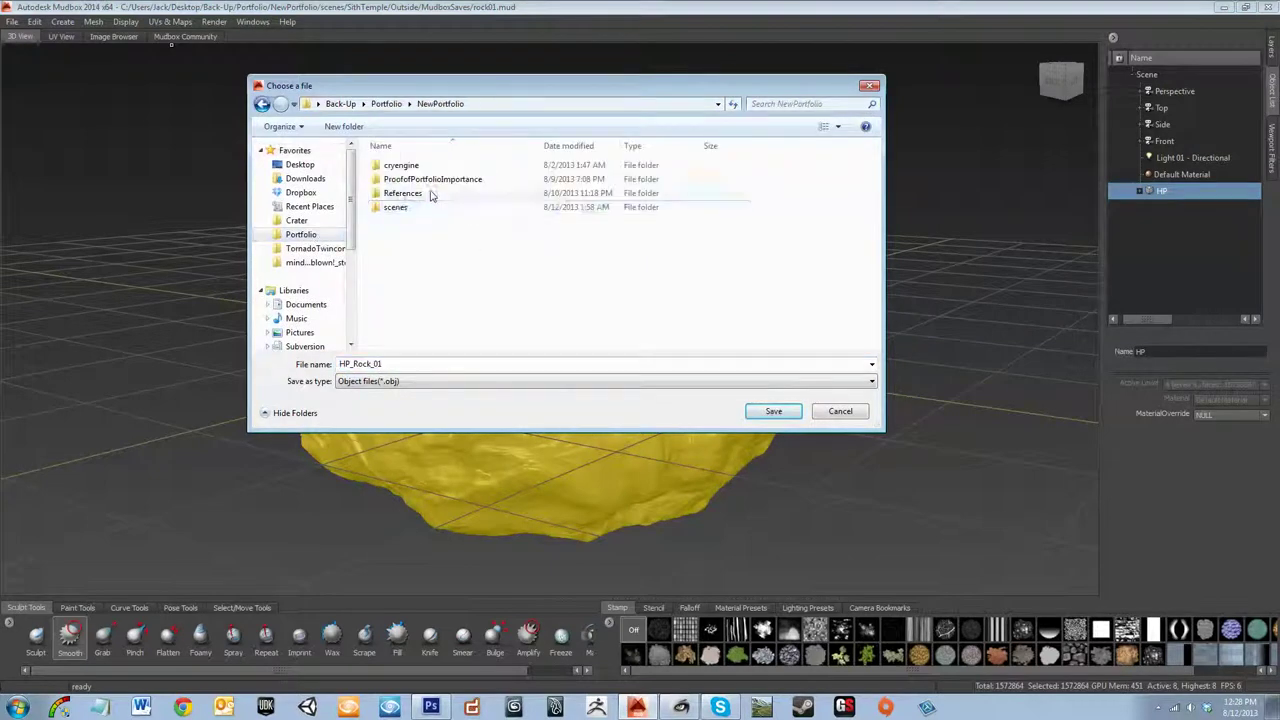
pyautogui.doubleClick(434, 207)
pyautogui.doubleClick(450, 167)
pyautogui.doubleClick(460, 180)
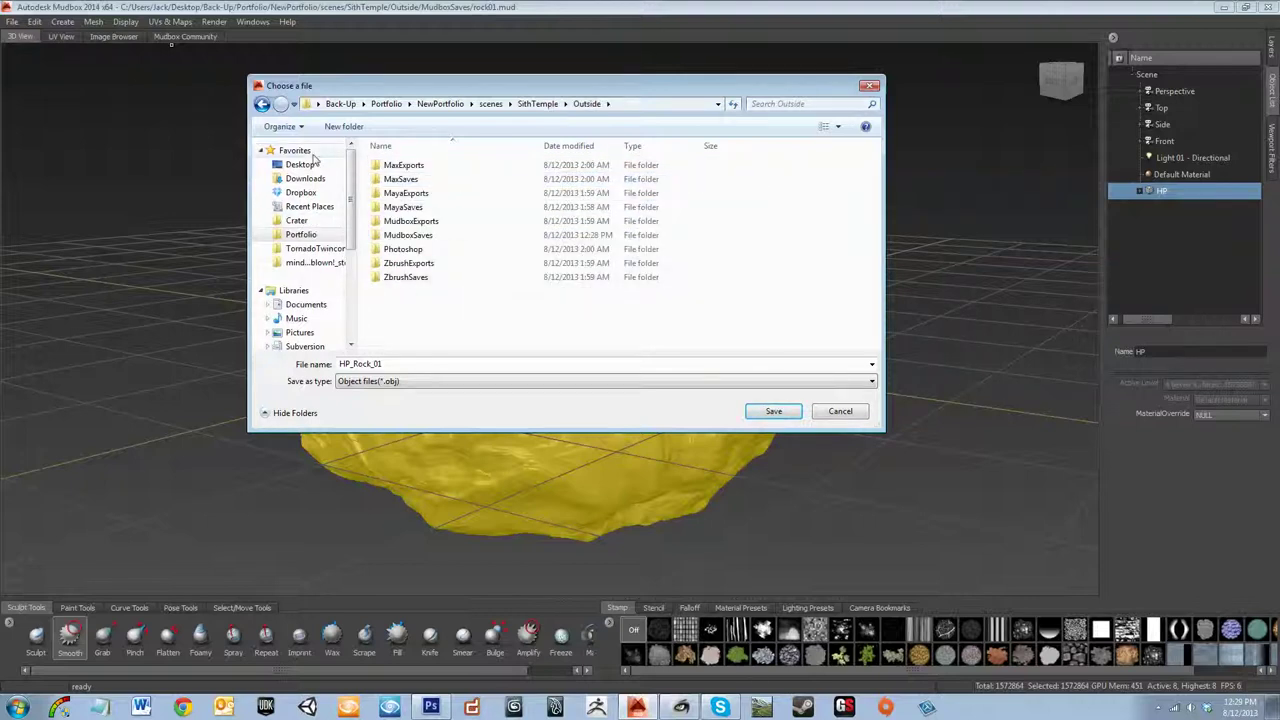
pyautogui.rightClick(311, 156)
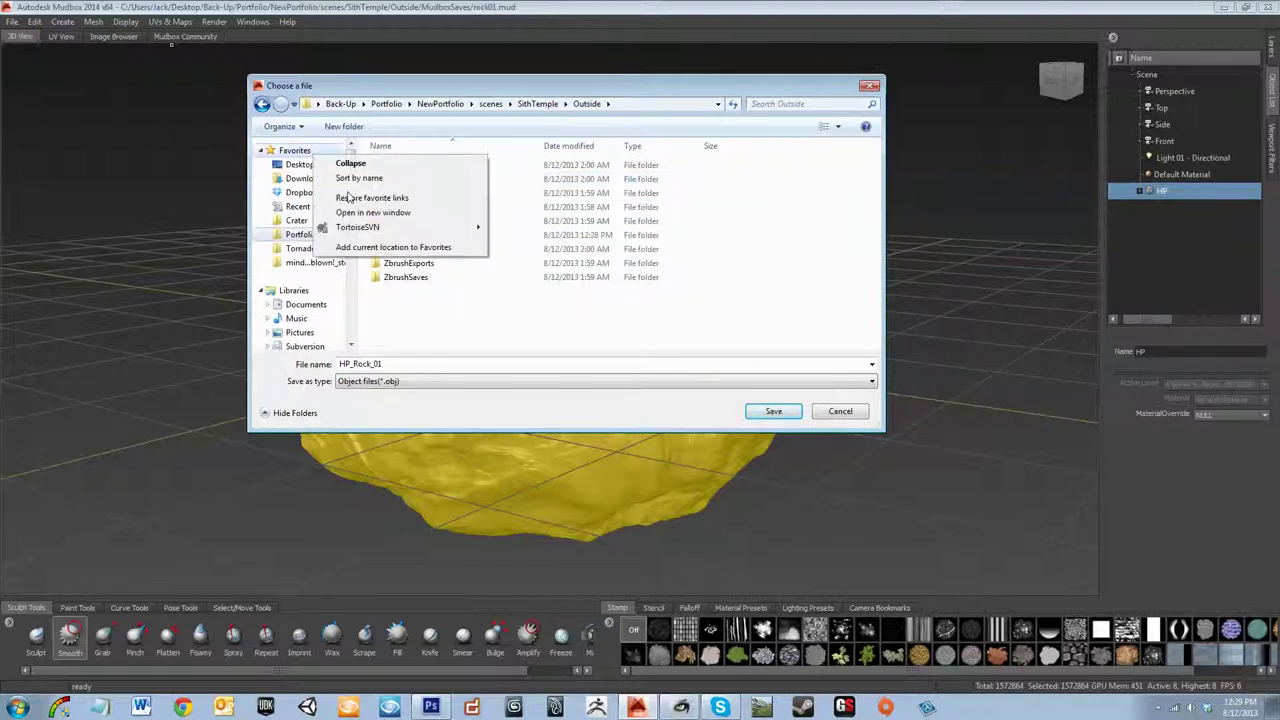
pyautogui.click(400, 248)
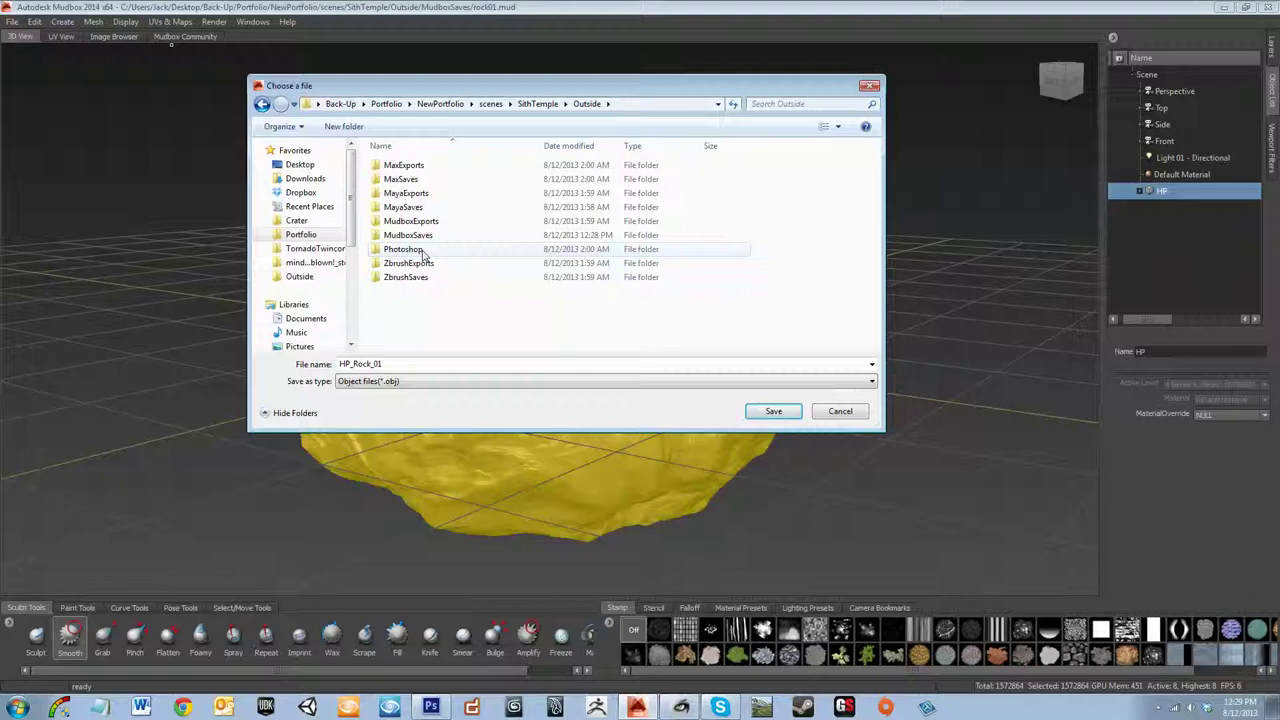
# - Save the HP mesh as HP_Rock_01.obj in the MudboxExports folder
pyautogui.doubleClick(450, 222)
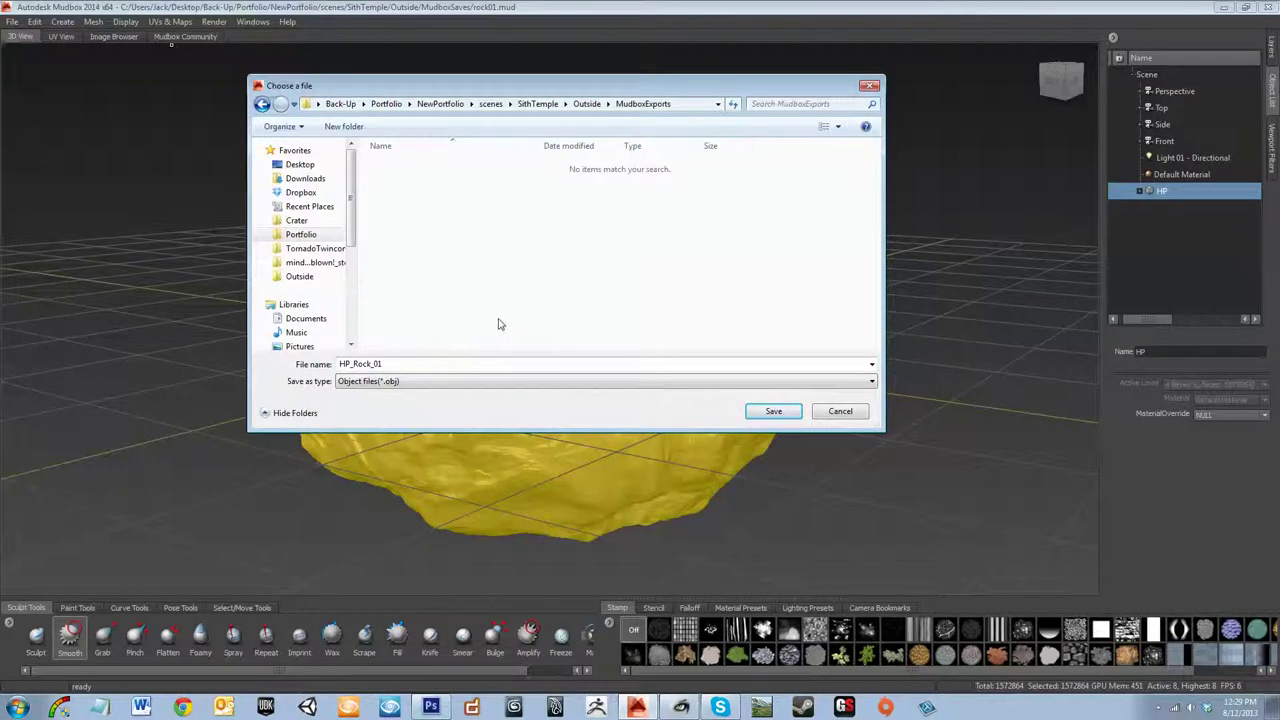
pyautogui.click(588, 104)
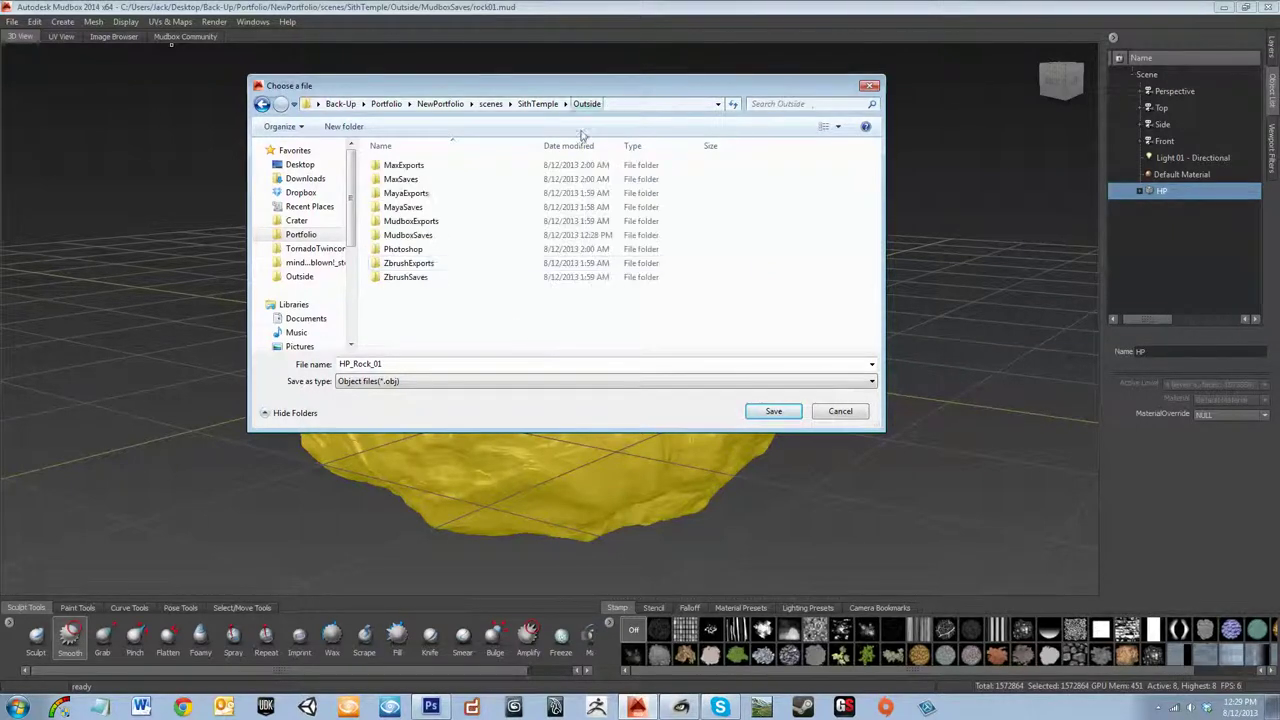
pyautogui.doubleClick(494, 235)
pyautogui.press('BackSpace')
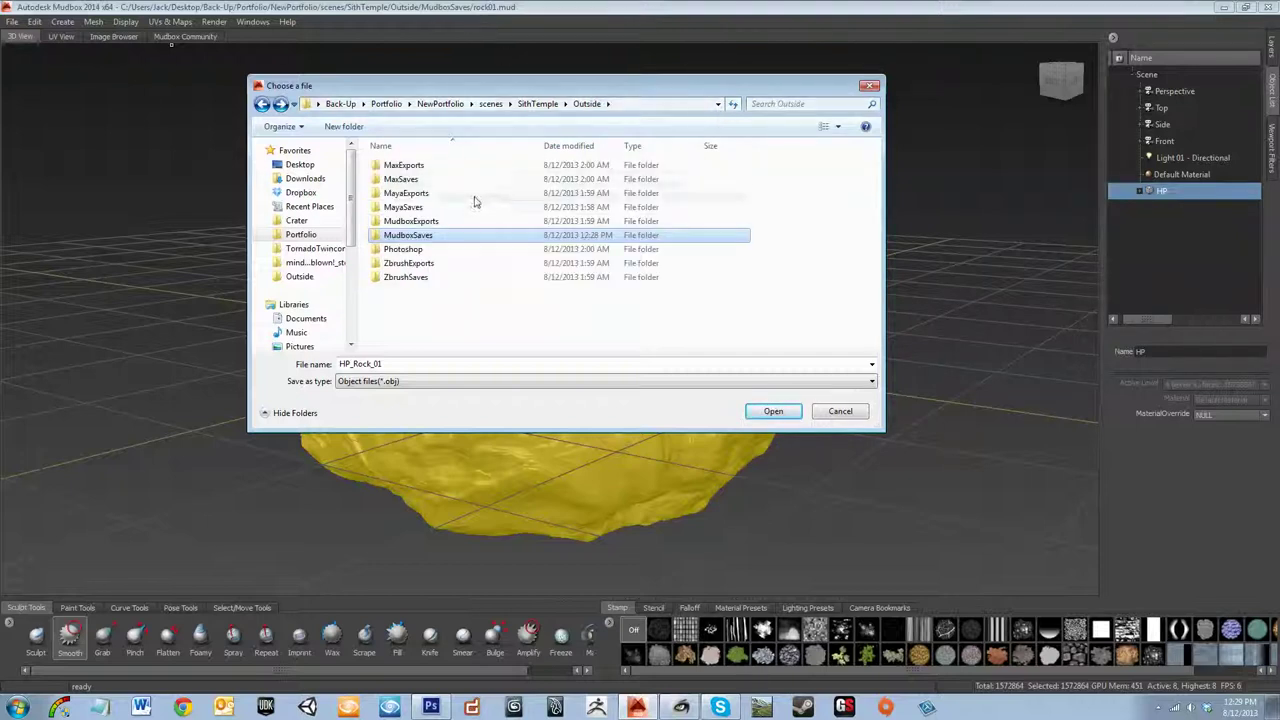
pyautogui.doubleClick(453, 223)
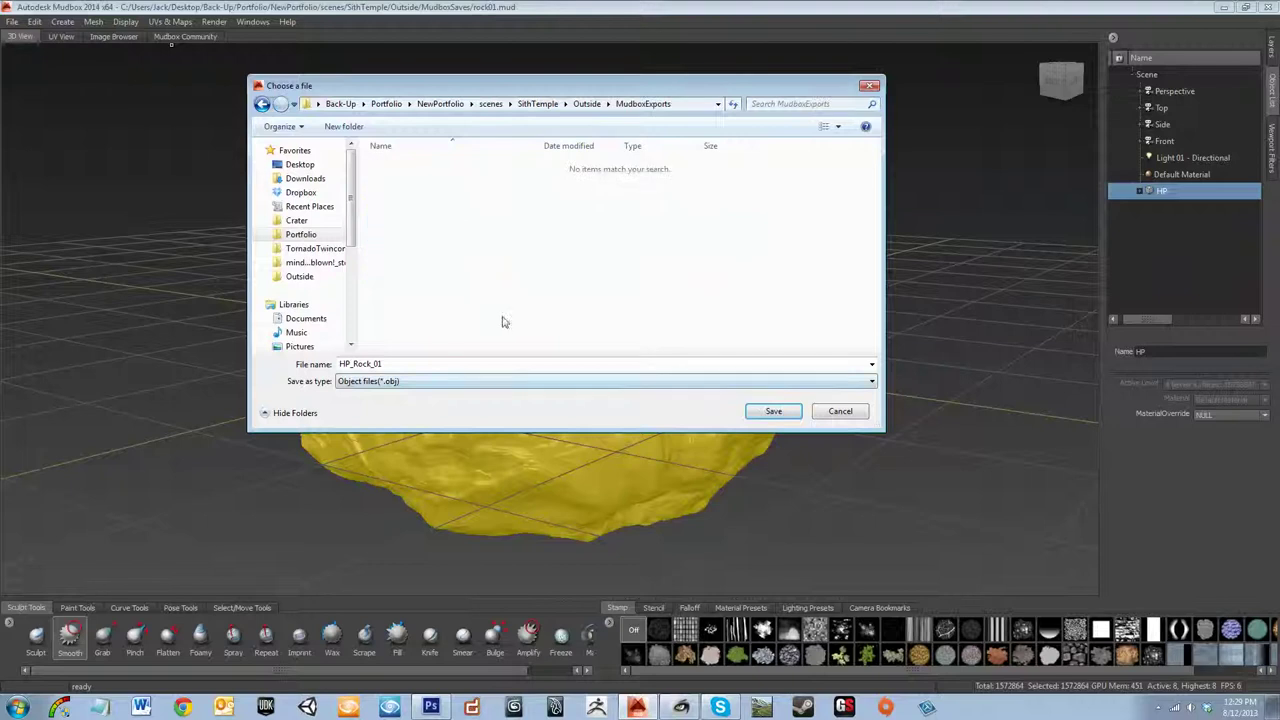
pyautogui.click(367, 382)
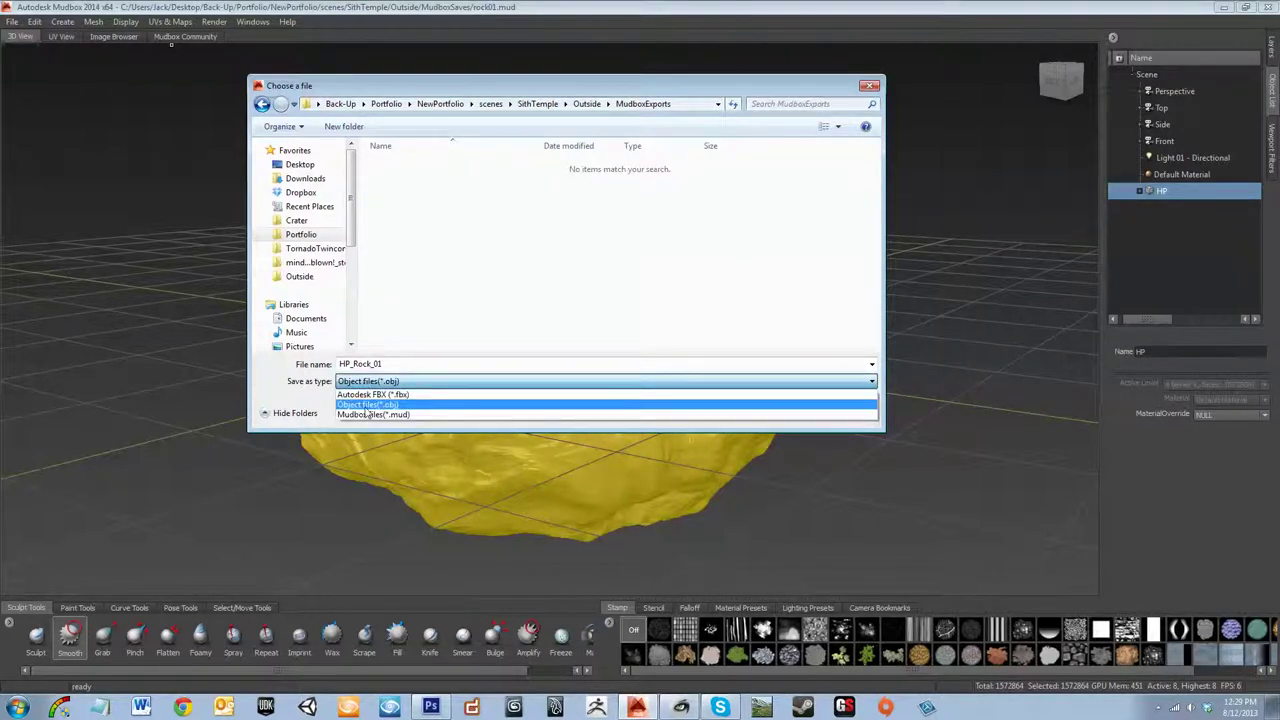
pyautogui.click(368, 405)
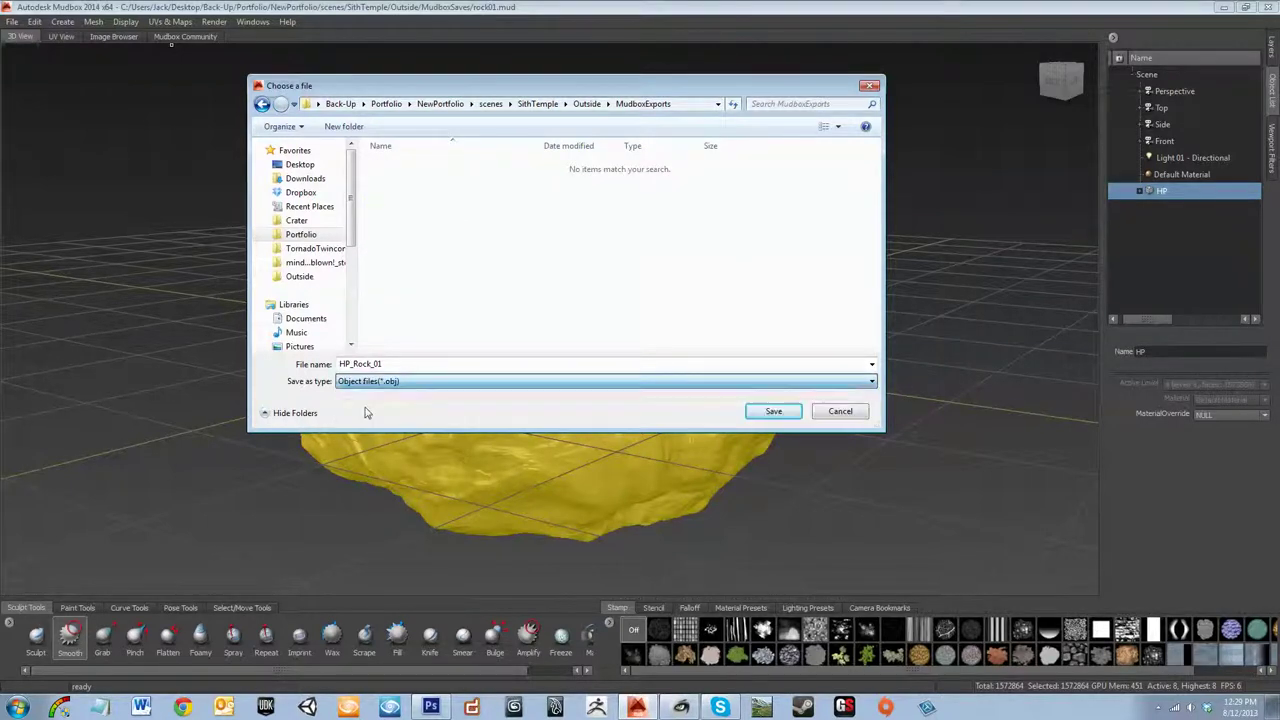
pyautogui.click(765, 419)
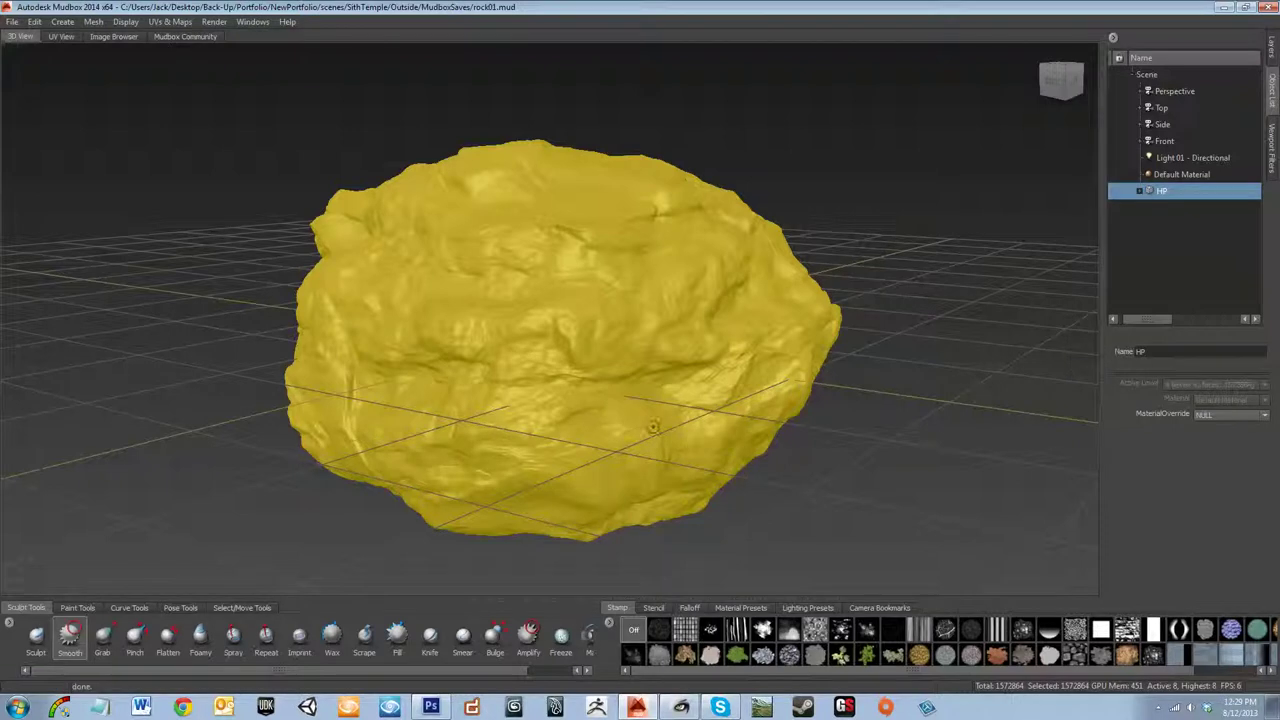
pyautogui.click(681, 707)
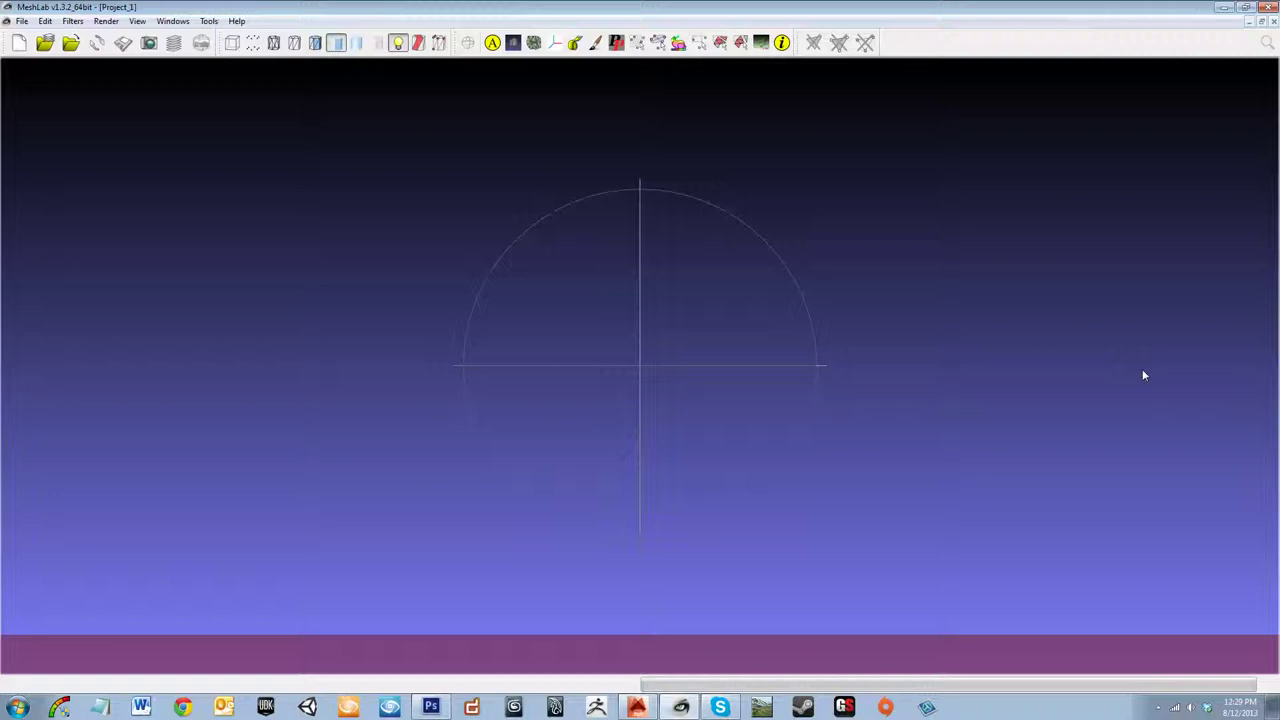
# - Import HP_Rock_01.obj from Outside\MudboxExports into MeshLab
pyautogui.moveTo(570, 358); pyautogui.dragTo(630, 379)
pyautogui.moveTo(532, 303); pyautogui.dragTo(558, 312)
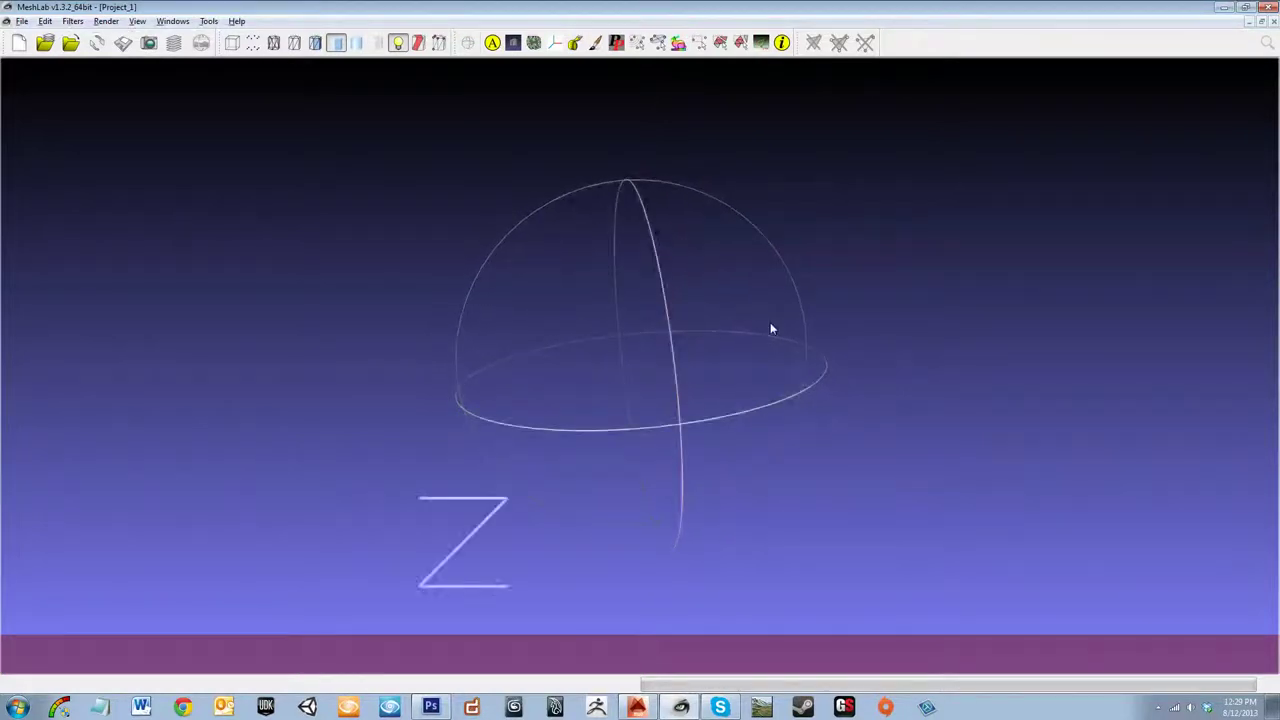
pyautogui.moveTo(670, 378); pyautogui.dragTo(678, 352)
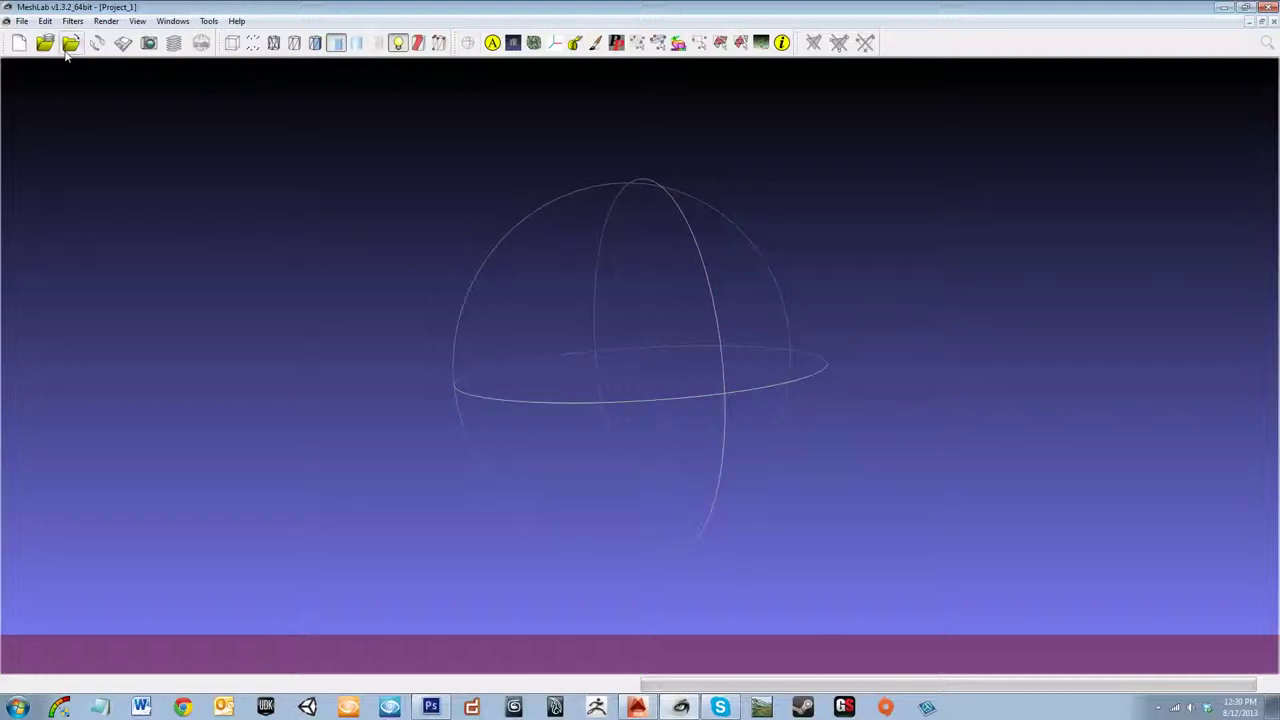
pyautogui.click(21, 21)
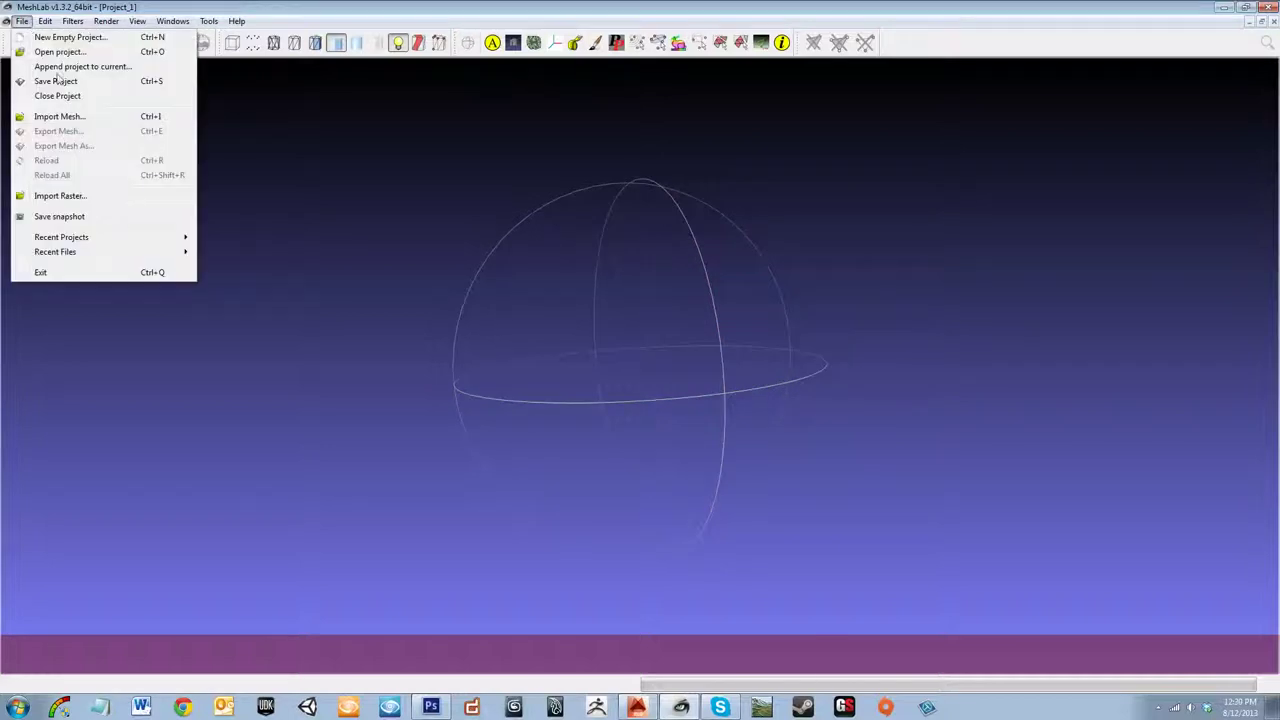
pyautogui.click(101, 124)
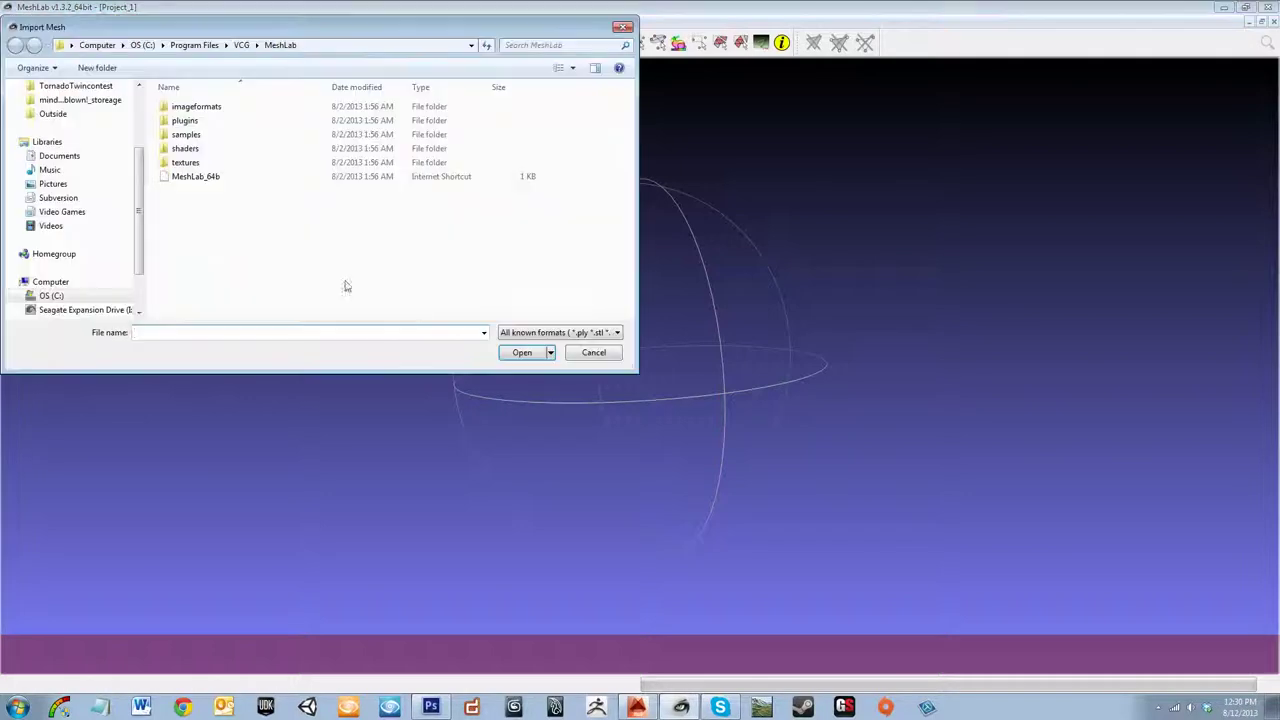
pyautogui.moveTo(350, 38); pyautogui.dragTo(667, 122)
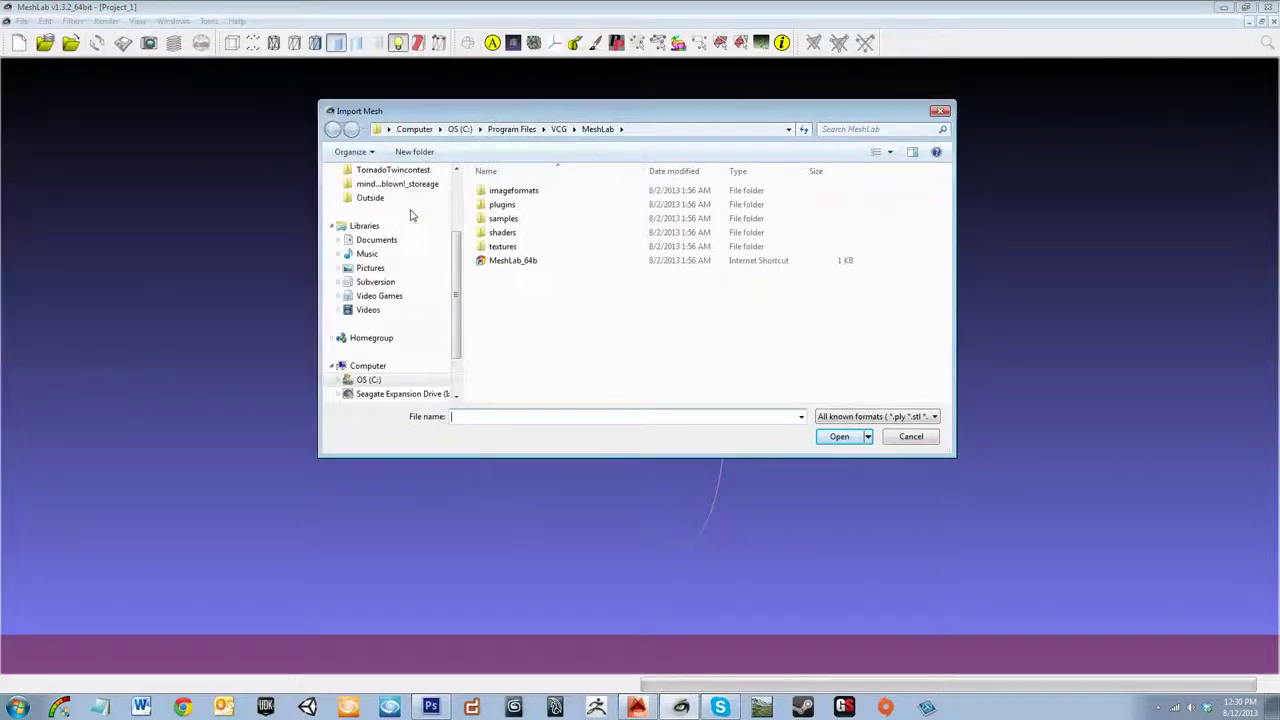
pyautogui.click(400, 198)
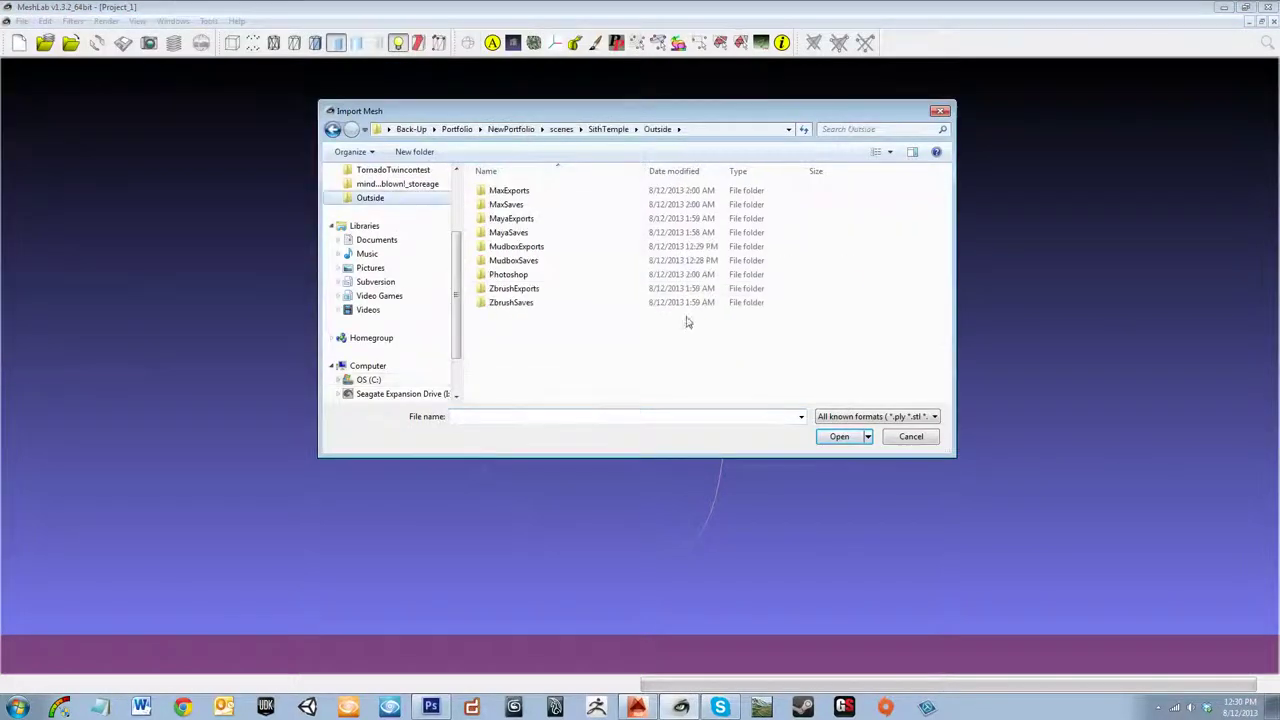
pyautogui.doubleClick(684, 246)
pyautogui.click(772, 192)
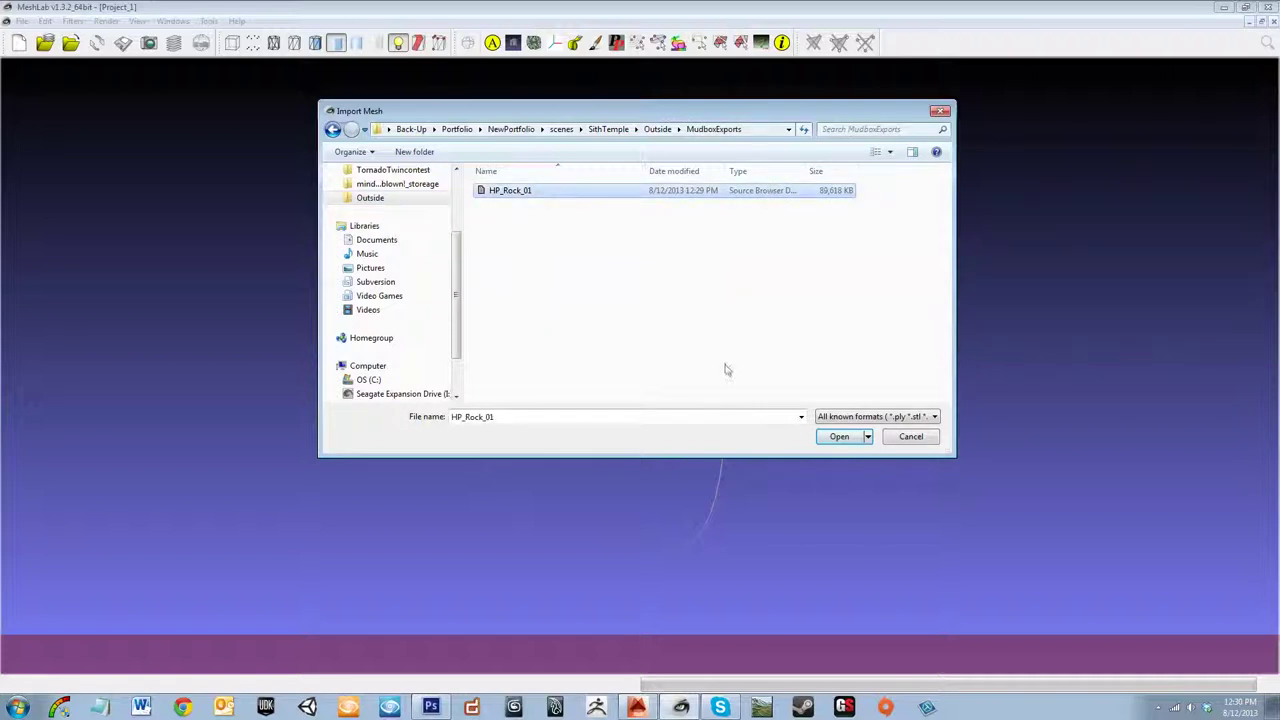
pyautogui.click(838, 437)
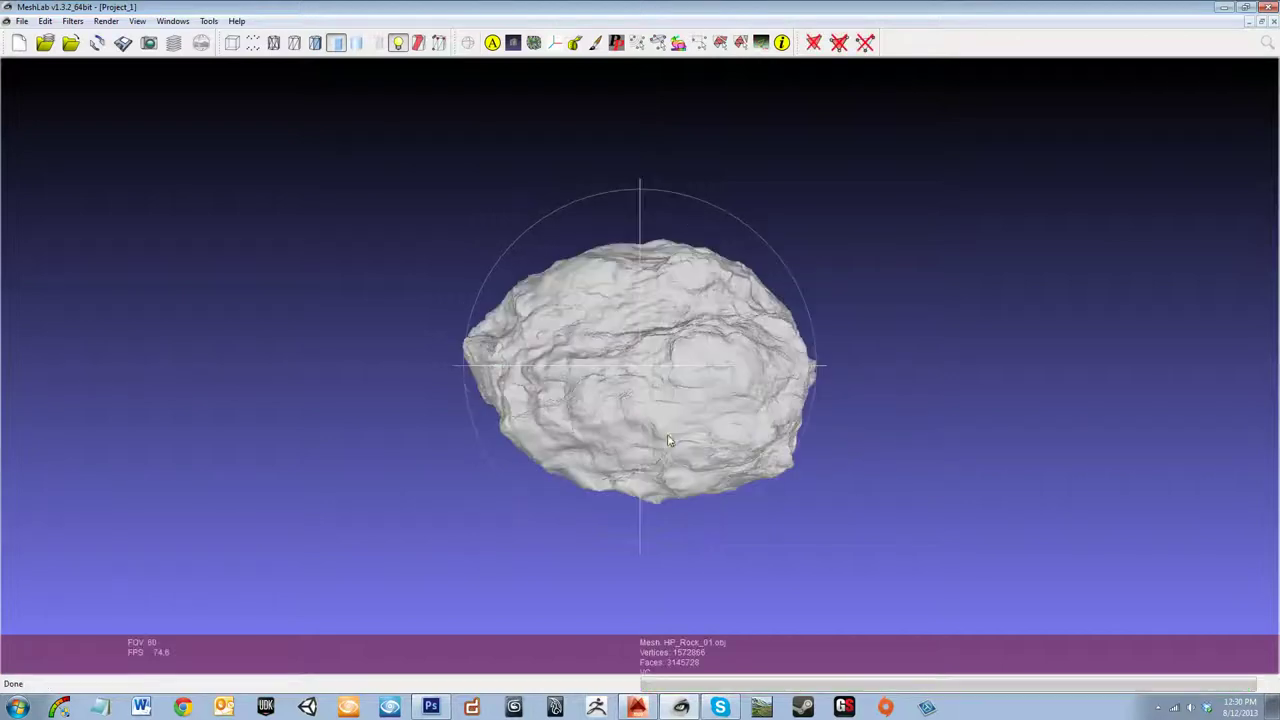
# - Orbit the 3,145,728-face rock to inspect it, glance at Tools, and bring up Filters
pyautogui.moveTo(622, 415); pyautogui.dragTo(674, 433)
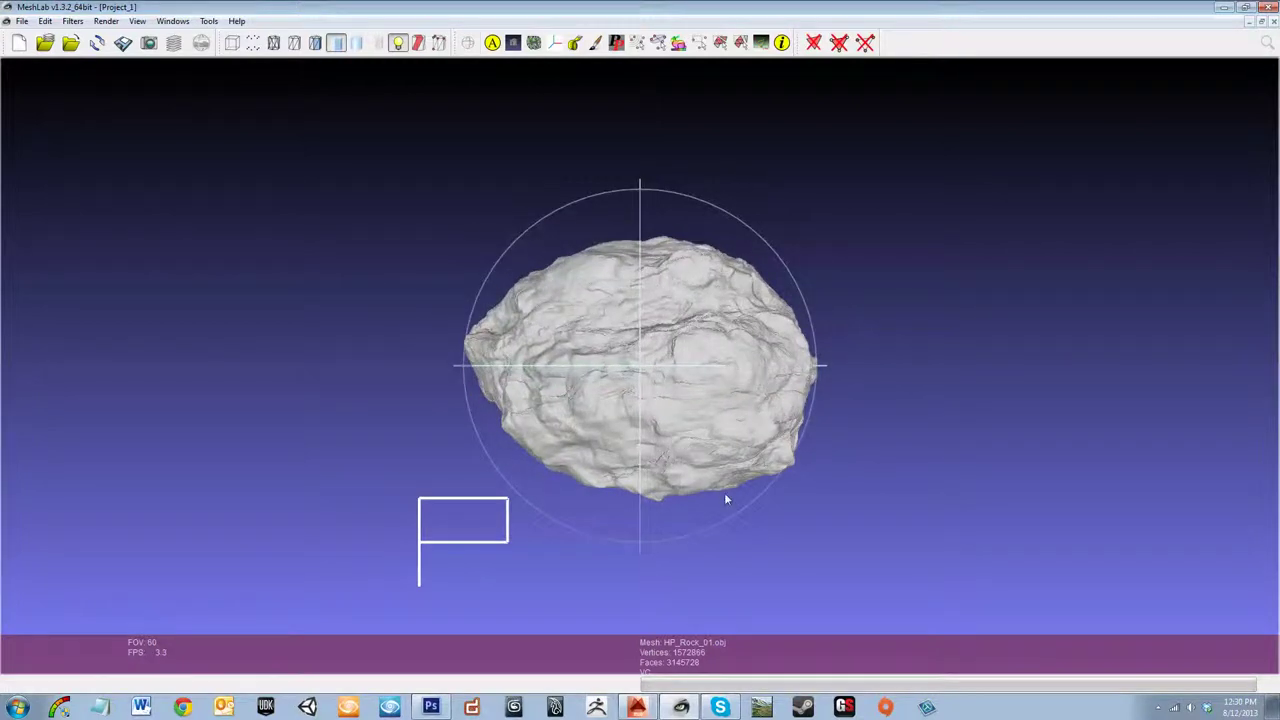
pyautogui.moveTo(671, 529); pyautogui.dragTo(551, 514)
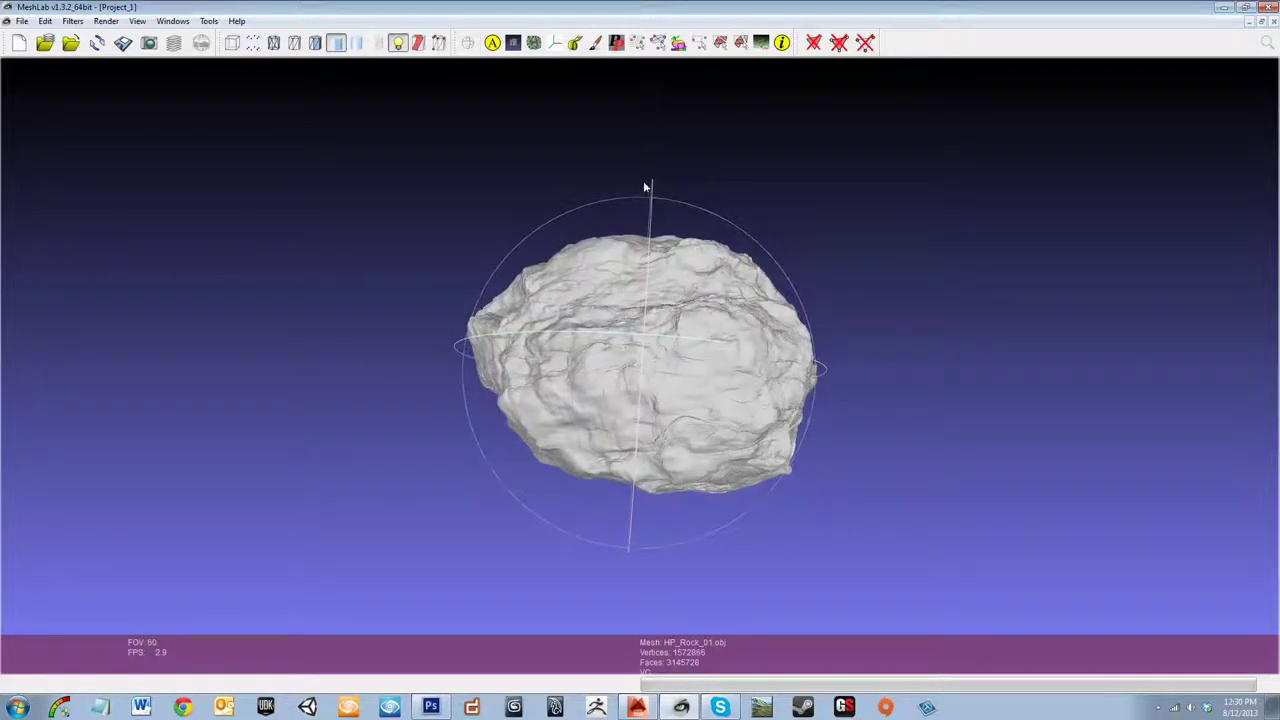
pyautogui.moveTo(651, 188); pyautogui.dragTo(560, 210)
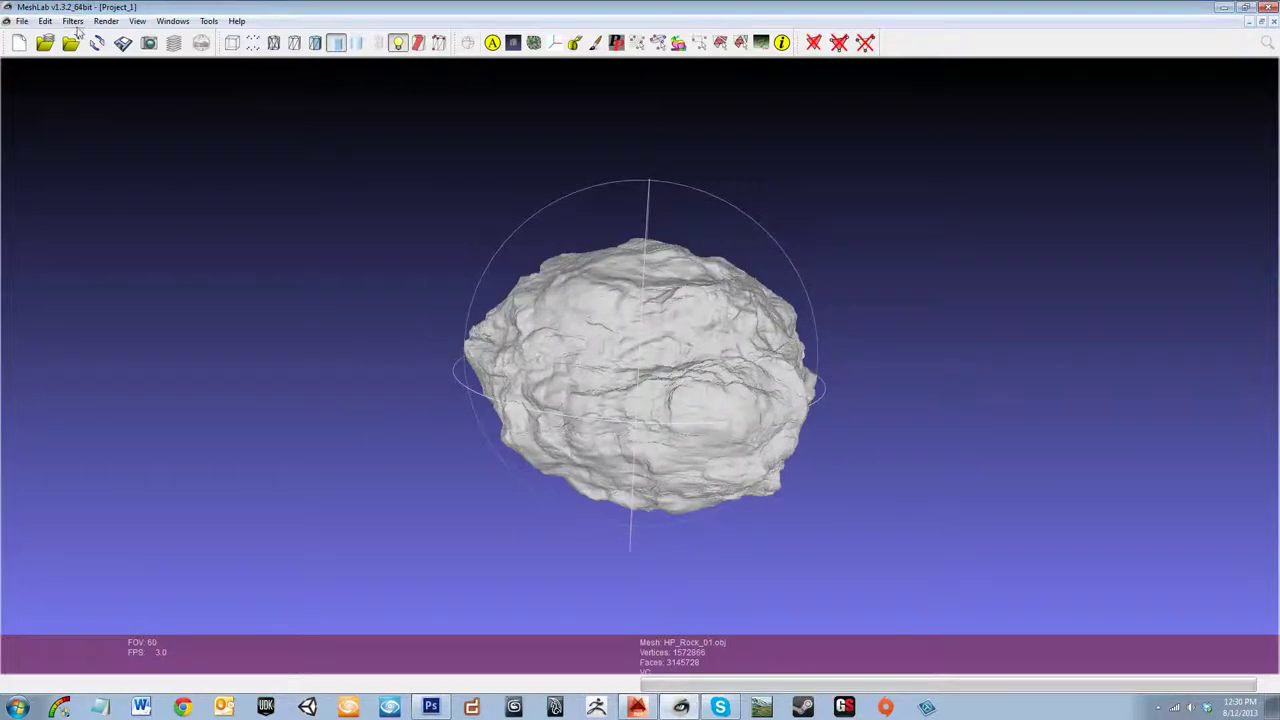
pyautogui.click(208, 21)
pyautogui.click(92, 40)
pyautogui.click(70, 21)
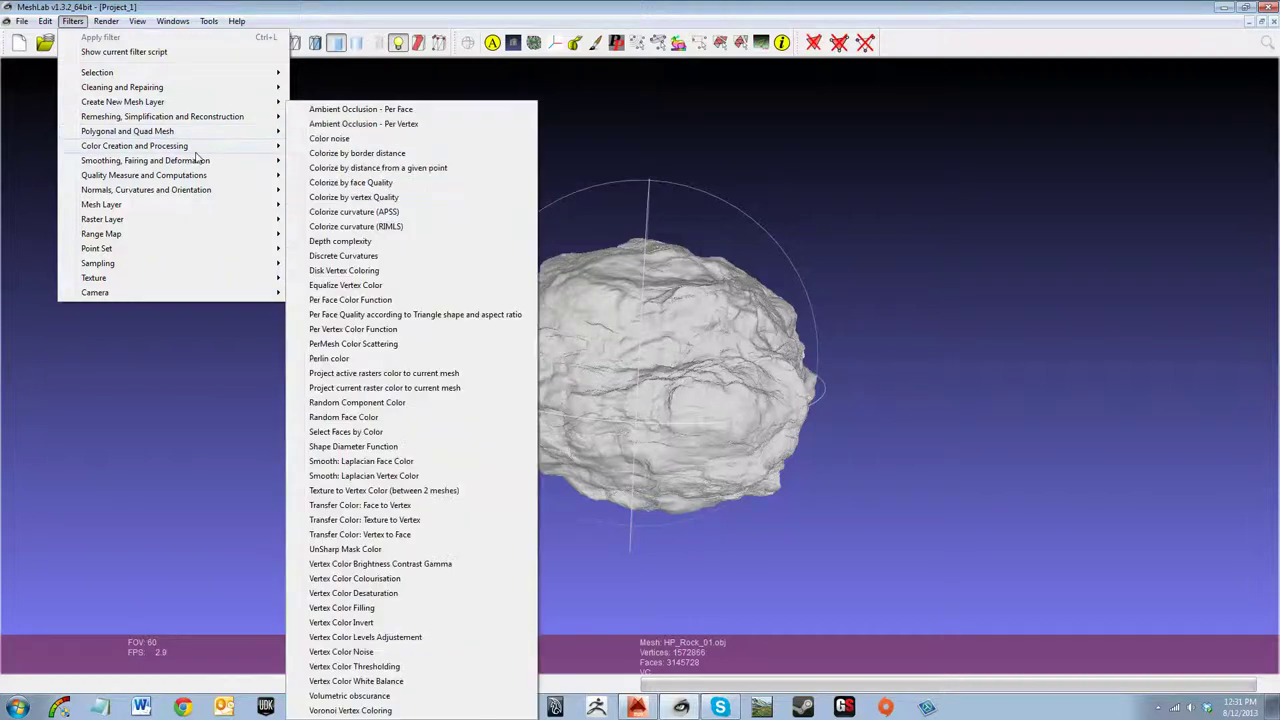
# - Open Quadric Edge Collapse Decimation from the Remeshing, Simplification and Reconstruction filters
pyautogui.moveTo(188, 167)
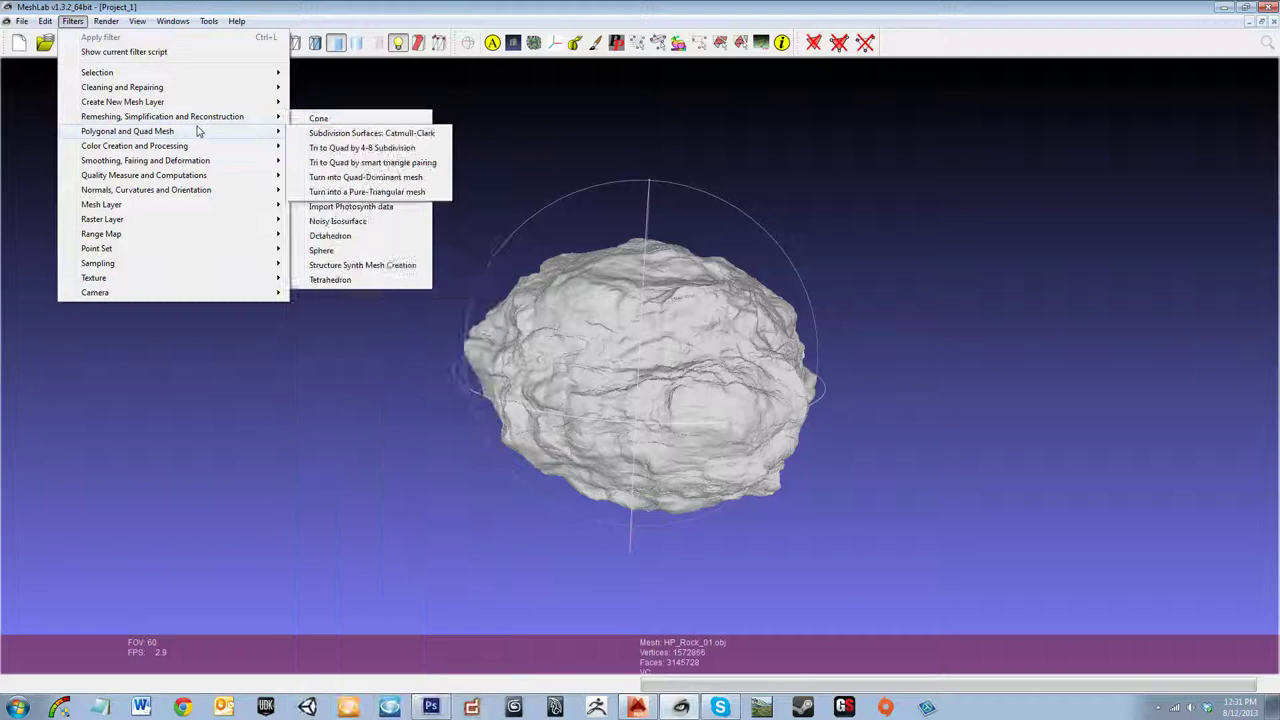
pyautogui.moveTo(196, 120)
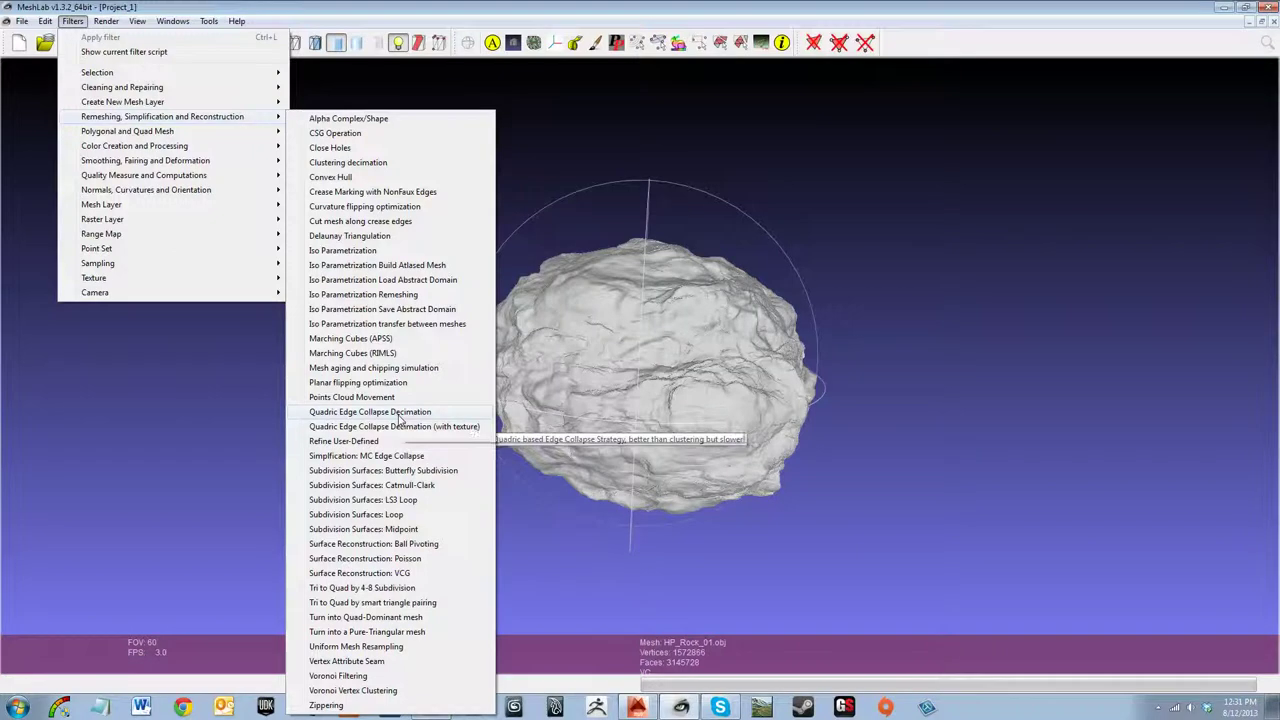
pyautogui.click(399, 412)
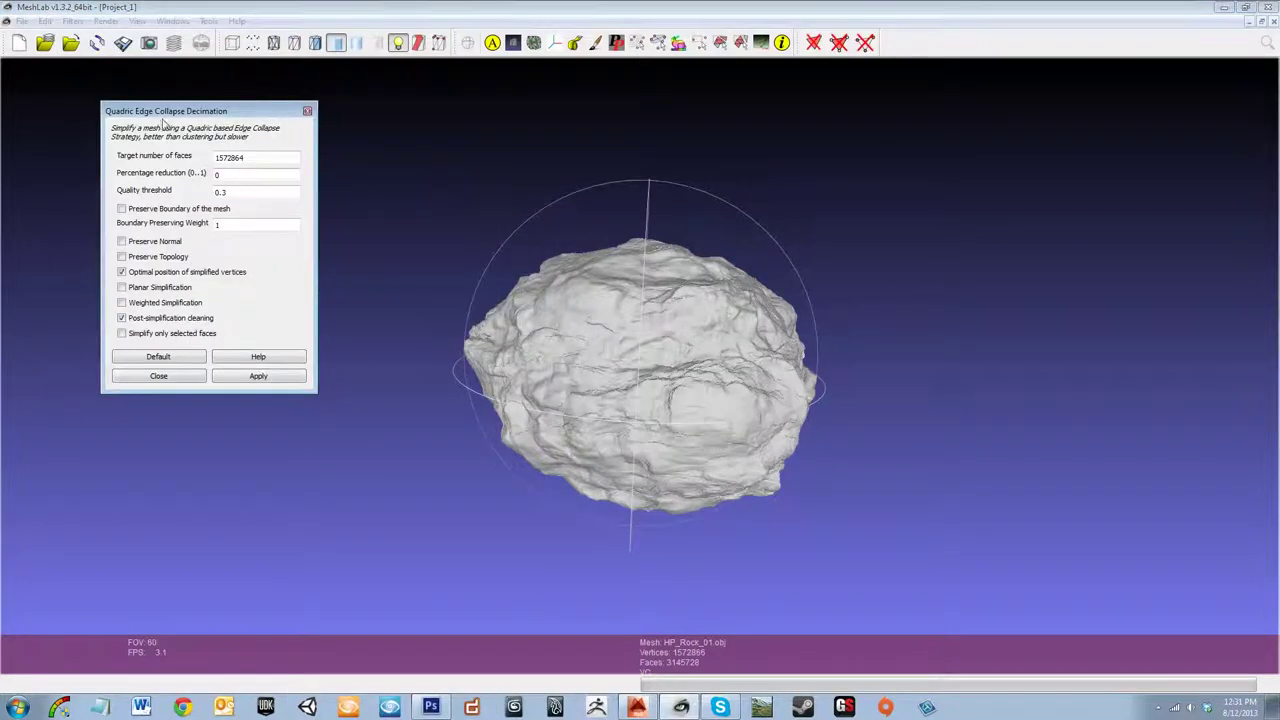
# - Decimate the rock from 1572864 to 1000 target faces with post-simplification cleaning enabled
pyautogui.moveTo(164, 119); pyautogui.dragTo(242, 173)
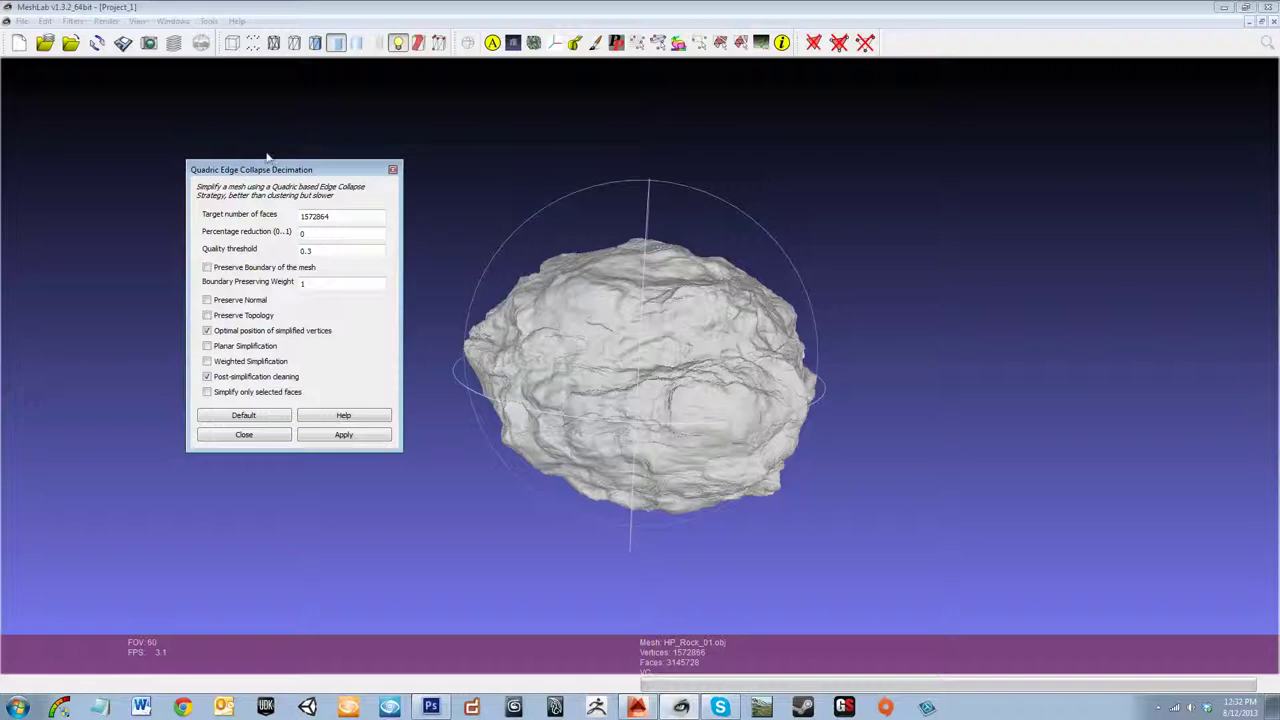
pyautogui.click(353, 218)
pyautogui.moveTo(353, 218); pyautogui.dragTo(252, 236)
pyautogui.write('1000')
pyautogui.click(207, 331)
pyautogui.click(207, 331)
pyautogui.click(341, 217)
pyautogui.click(207, 376)
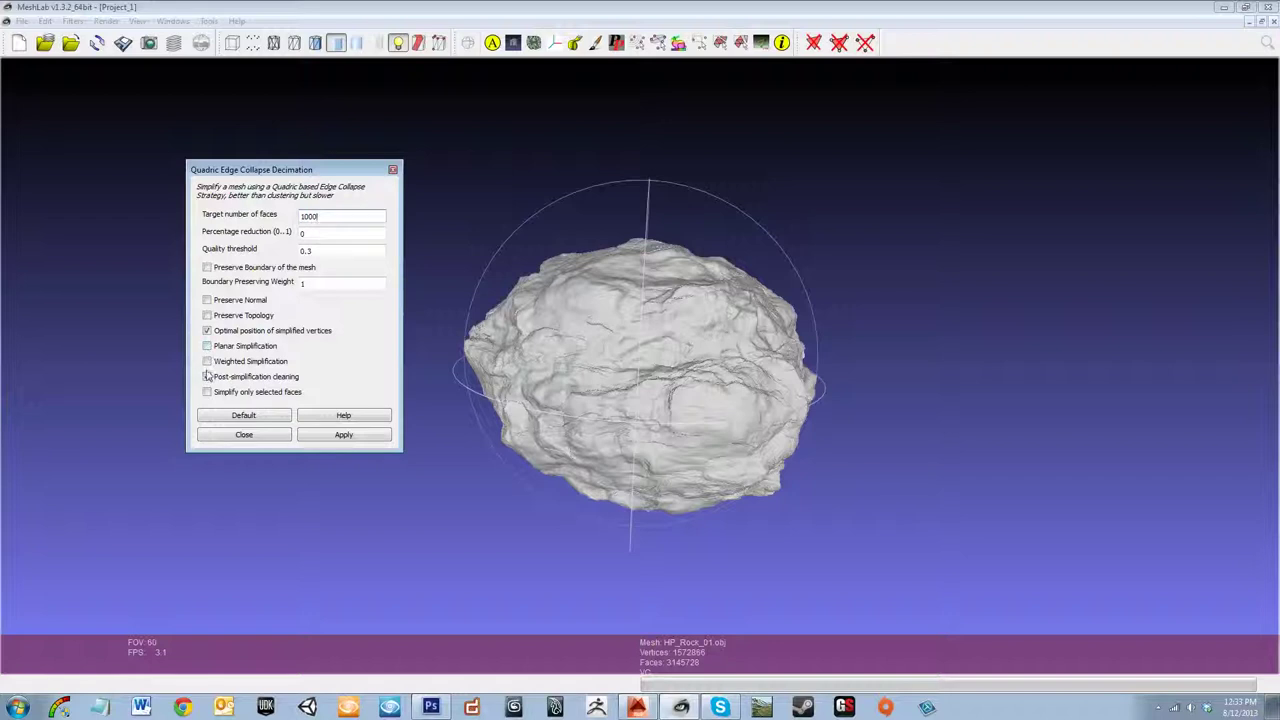
pyautogui.click(323, 441)
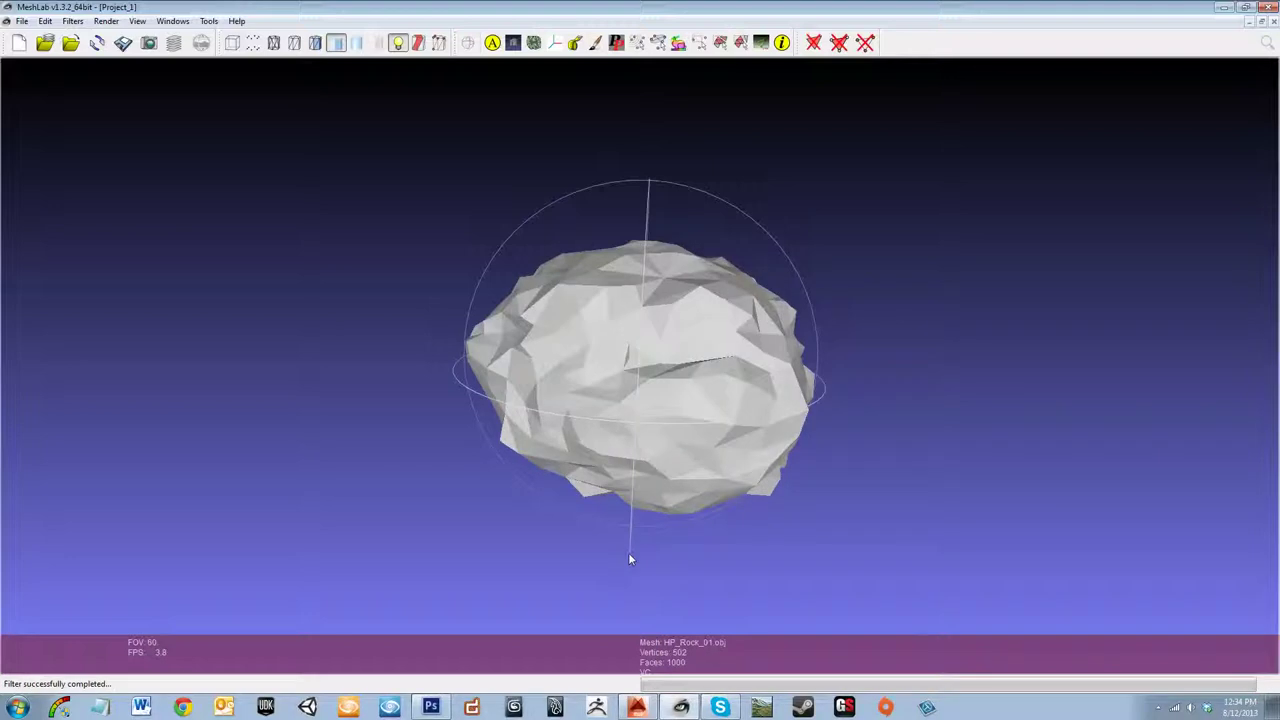
# - Orbit the decimated 502-vertex, 1000-face rock to inspect its faceted shape
pyautogui.moveTo(466, 534); pyautogui.dragTo(346, 466)
# - Tilt the low-poly rock forward to inspect it and show the File menu
pyautogui.moveTo(652, 216); pyautogui.dragTo(593, 238)
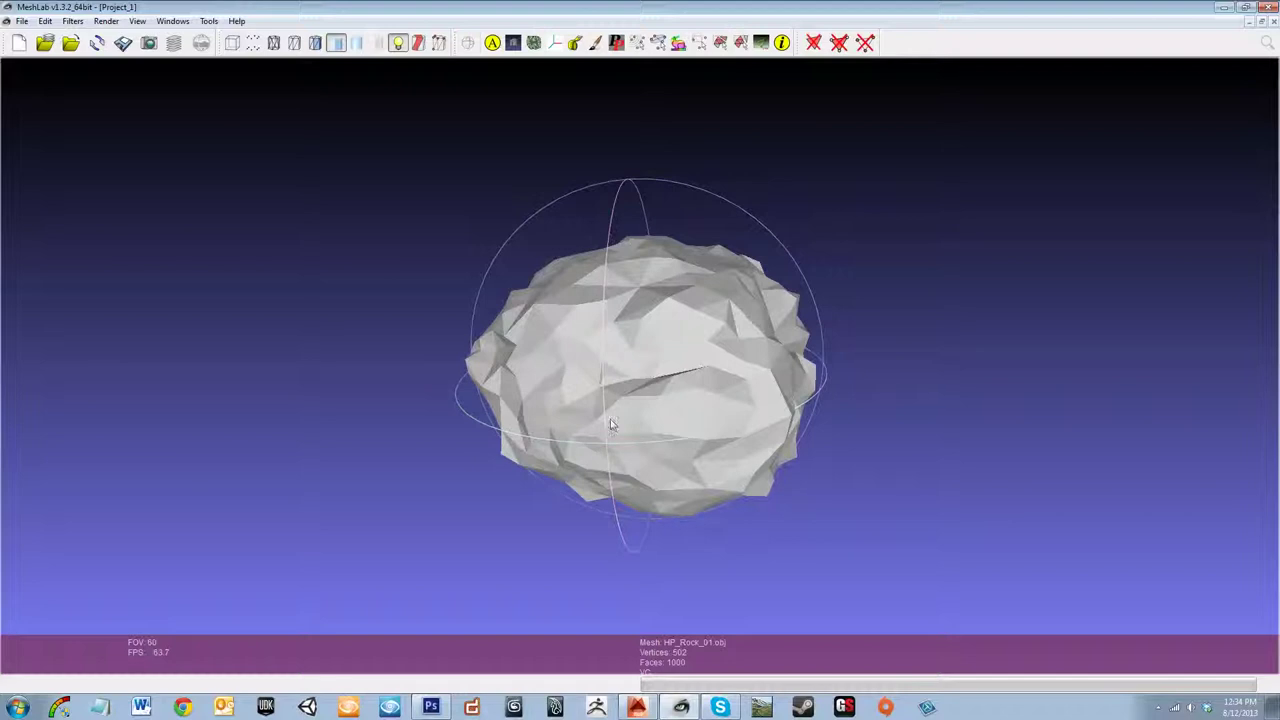
pyautogui.click(21, 21)
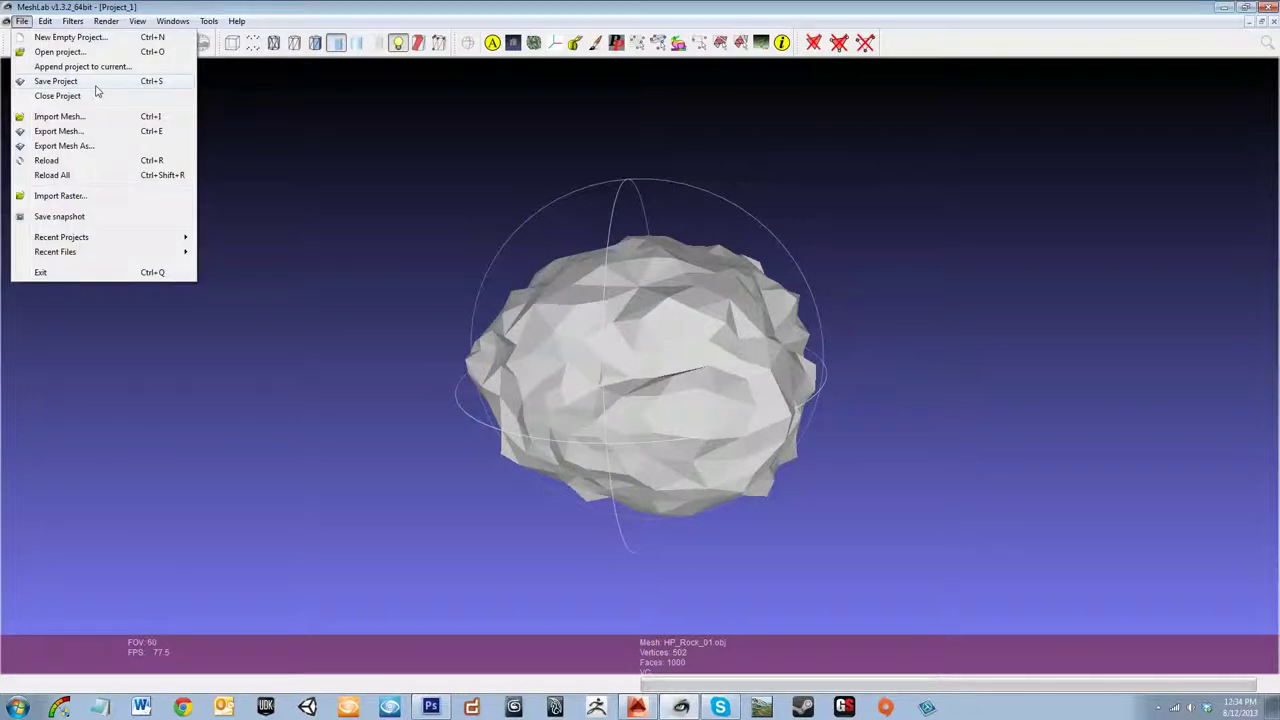
pyautogui.click(97, 84)
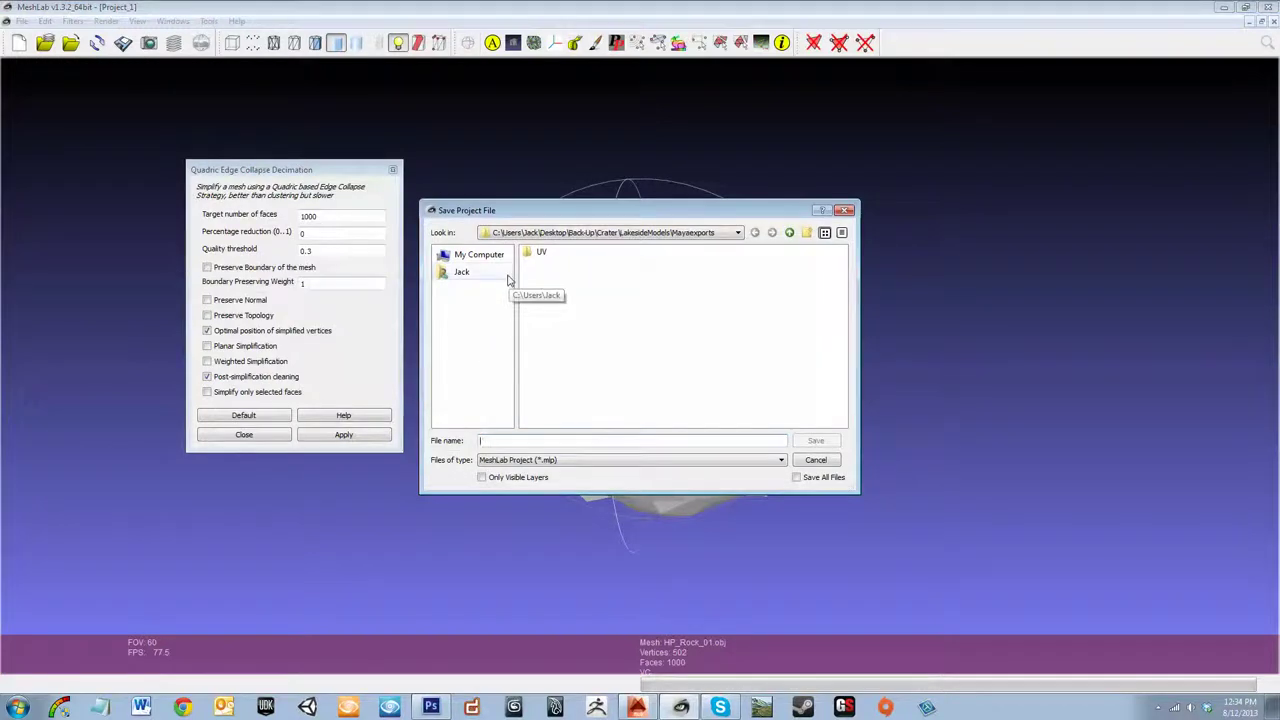
pyautogui.click(537, 234)
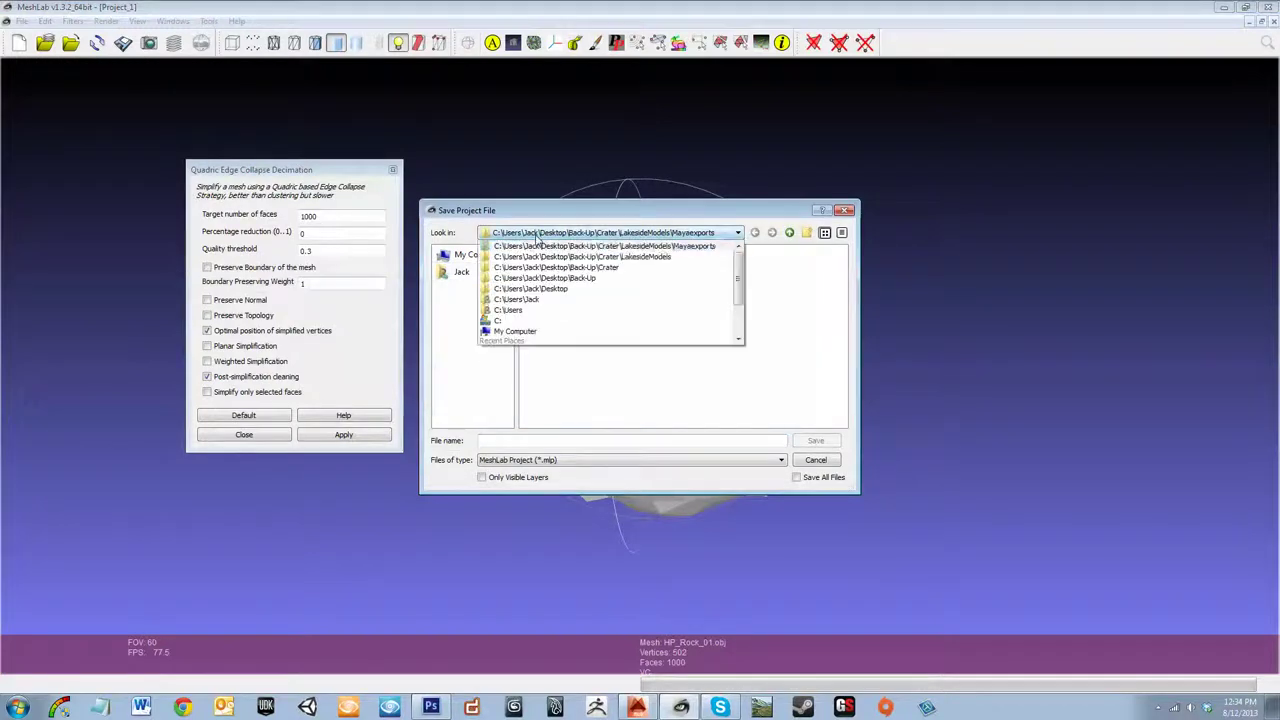
pyautogui.click(537, 234)
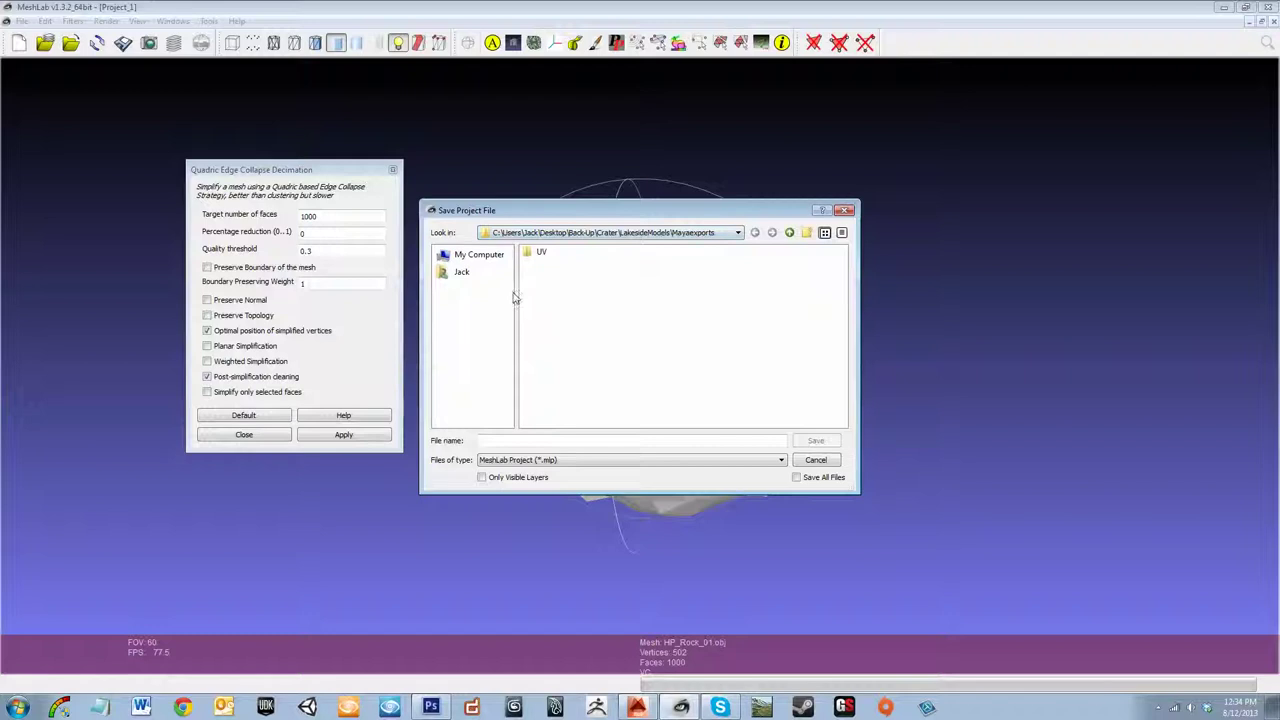
pyautogui.click(480, 255)
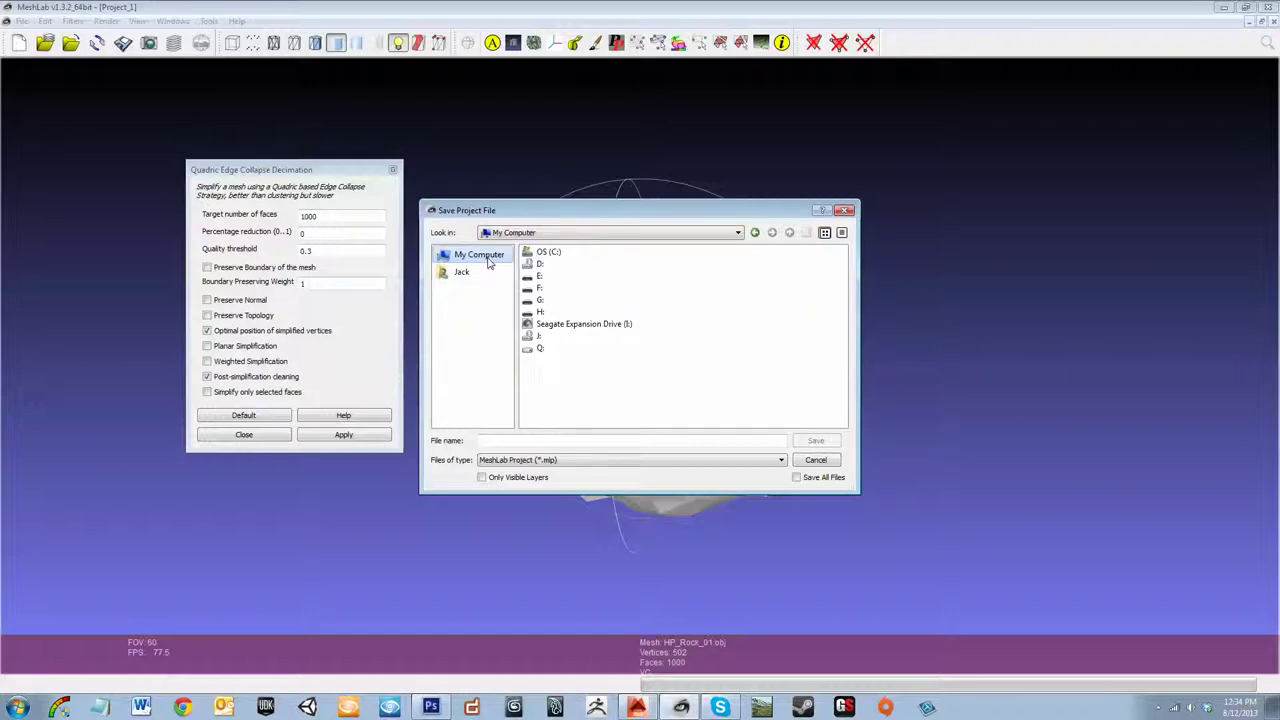
pyautogui.doubleClick(552, 252)
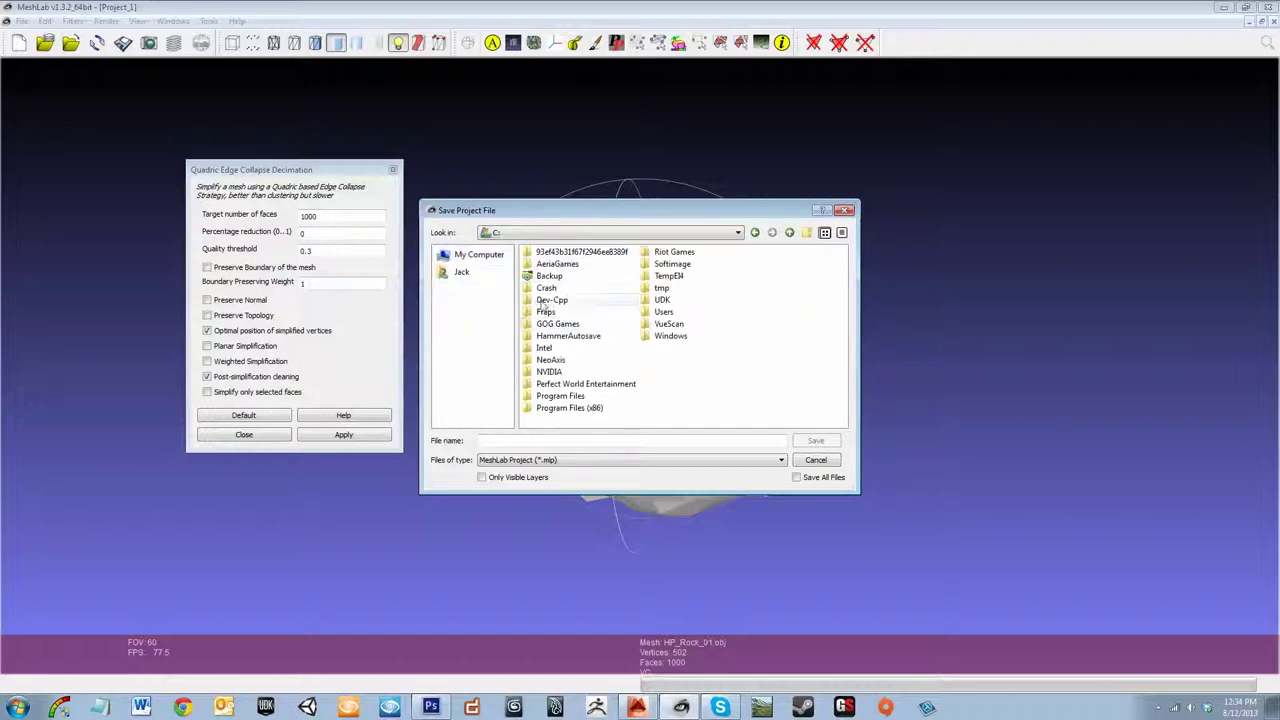
pyautogui.doubleClick(665, 314)
pyautogui.doubleClick(544, 252)
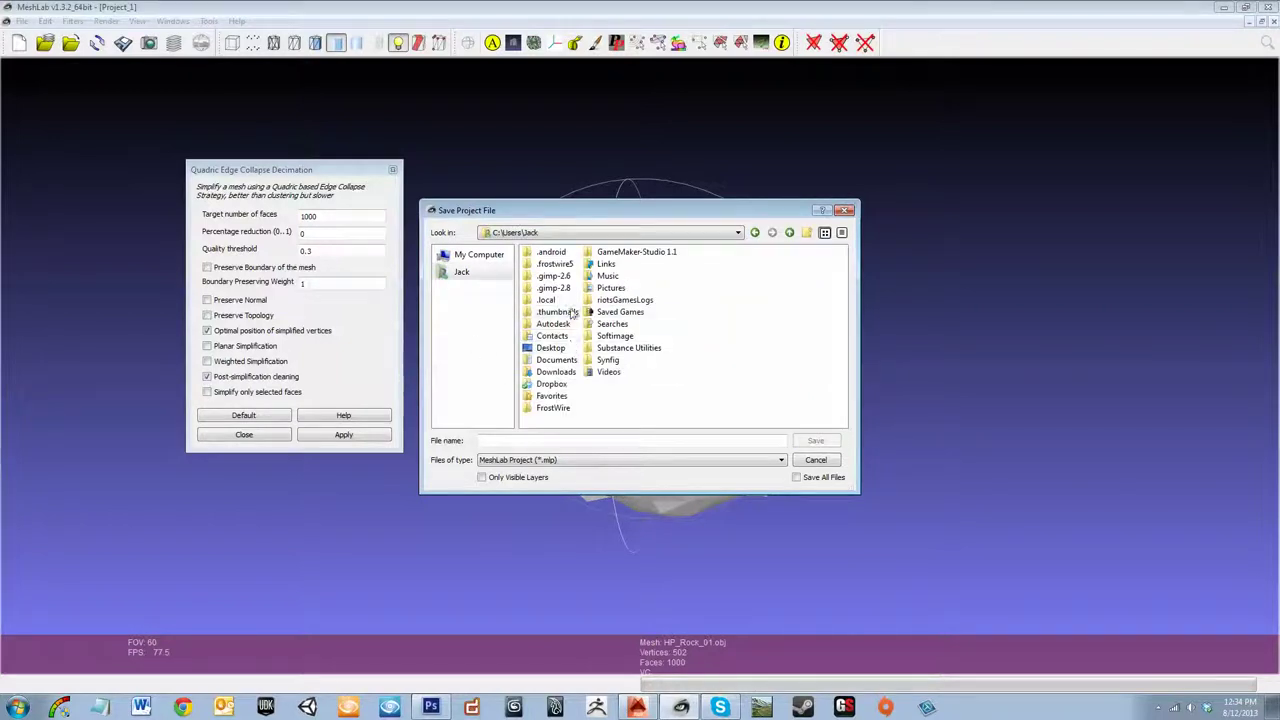
pyautogui.click(556, 348)
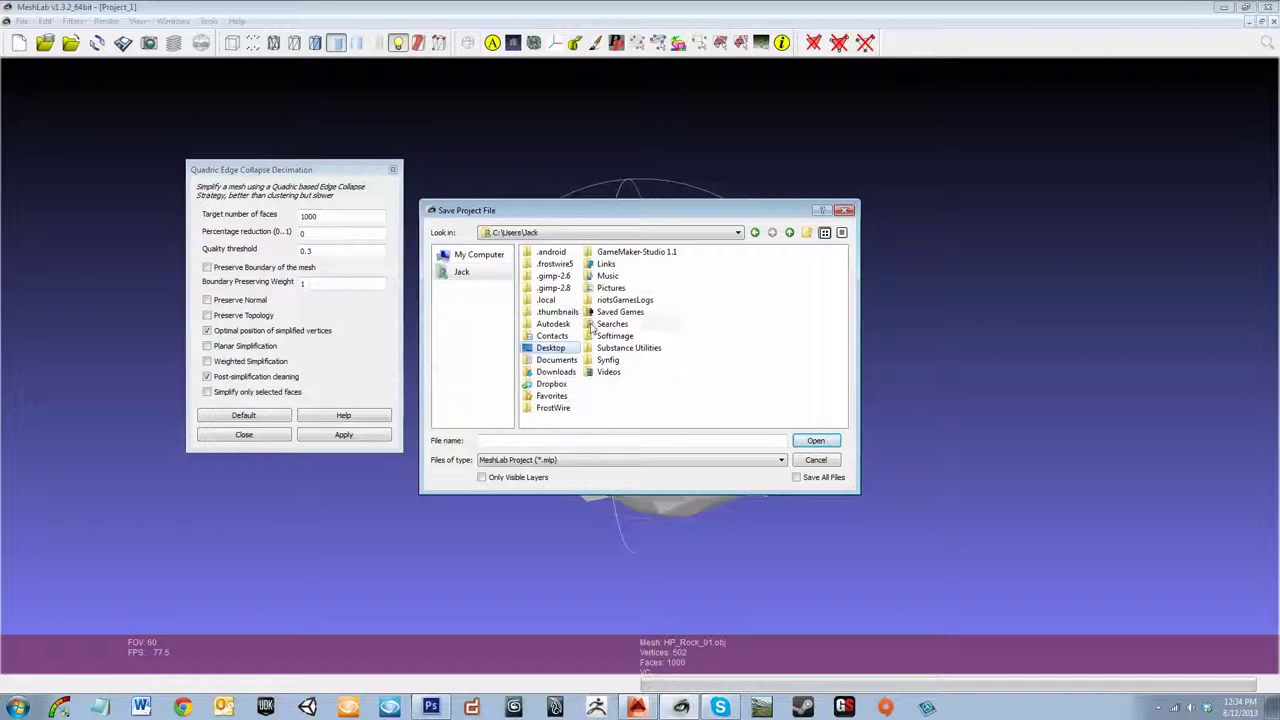
pyautogui.click(463, 272)
# - Dismiss the project save and decimation dialog, then review and cancel the Export Mesh options
pyautogui.click(822, 465)
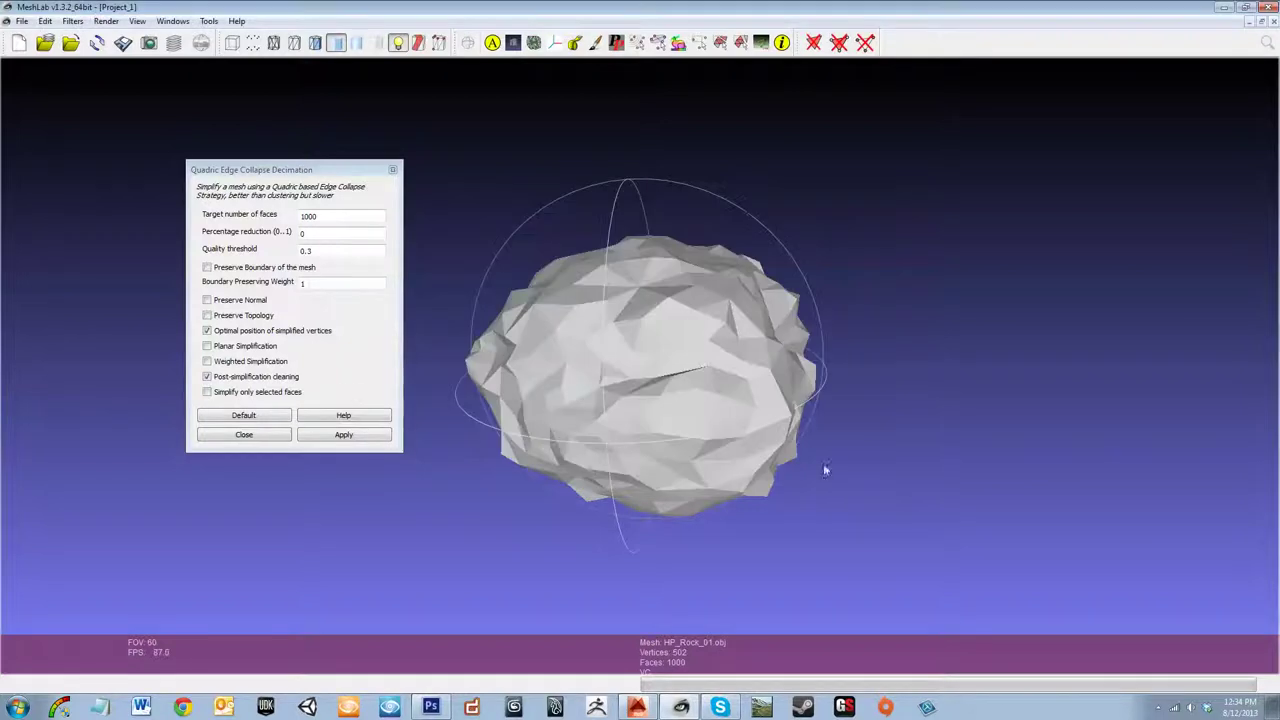
pyautogui.click(393, 170)
pyautogui.click(20, 22)
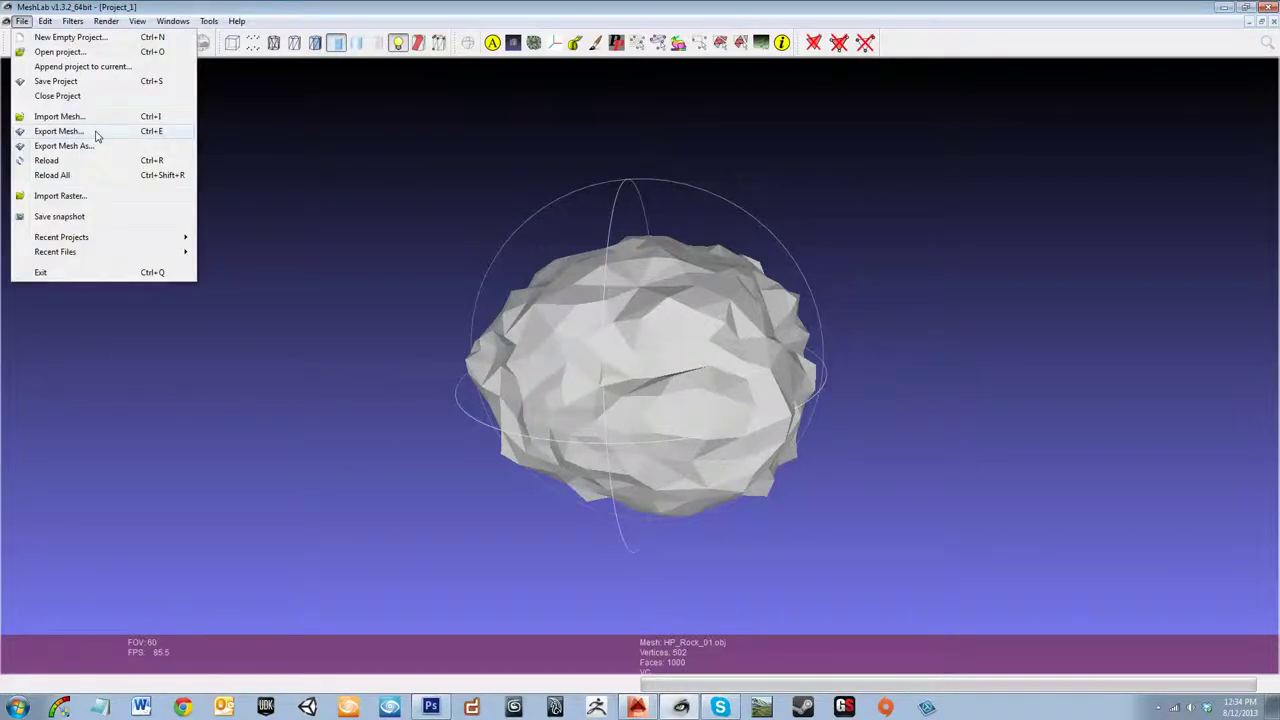
pyautogui.click(95, 133)
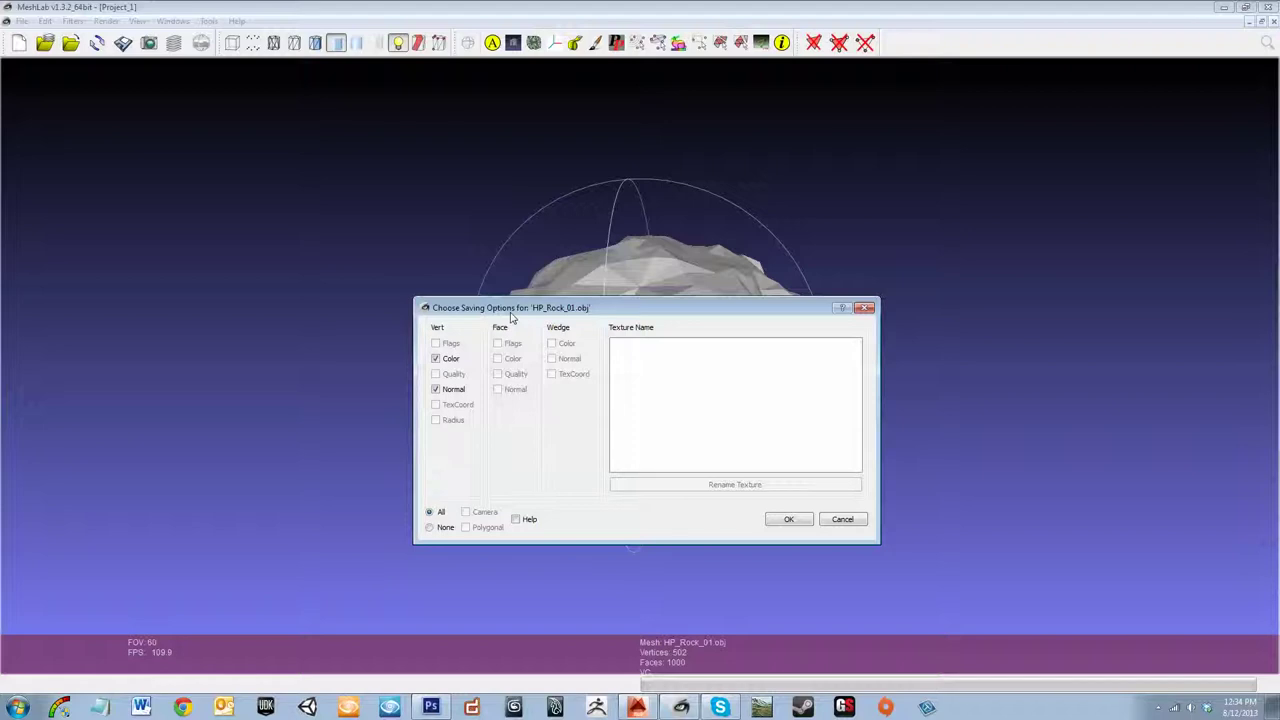
pyautogui.moveTo(511, 309); pyautogui.dragTo(519, 266)
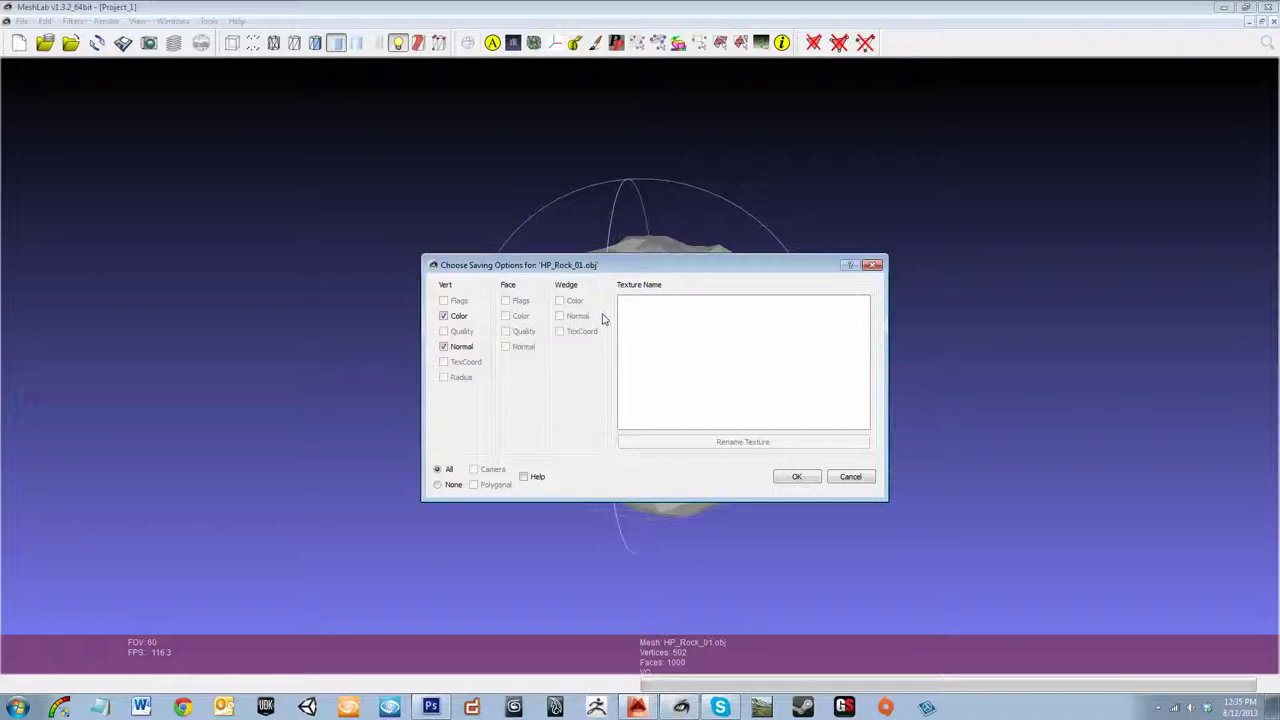
pyautogui.click(841, 478)
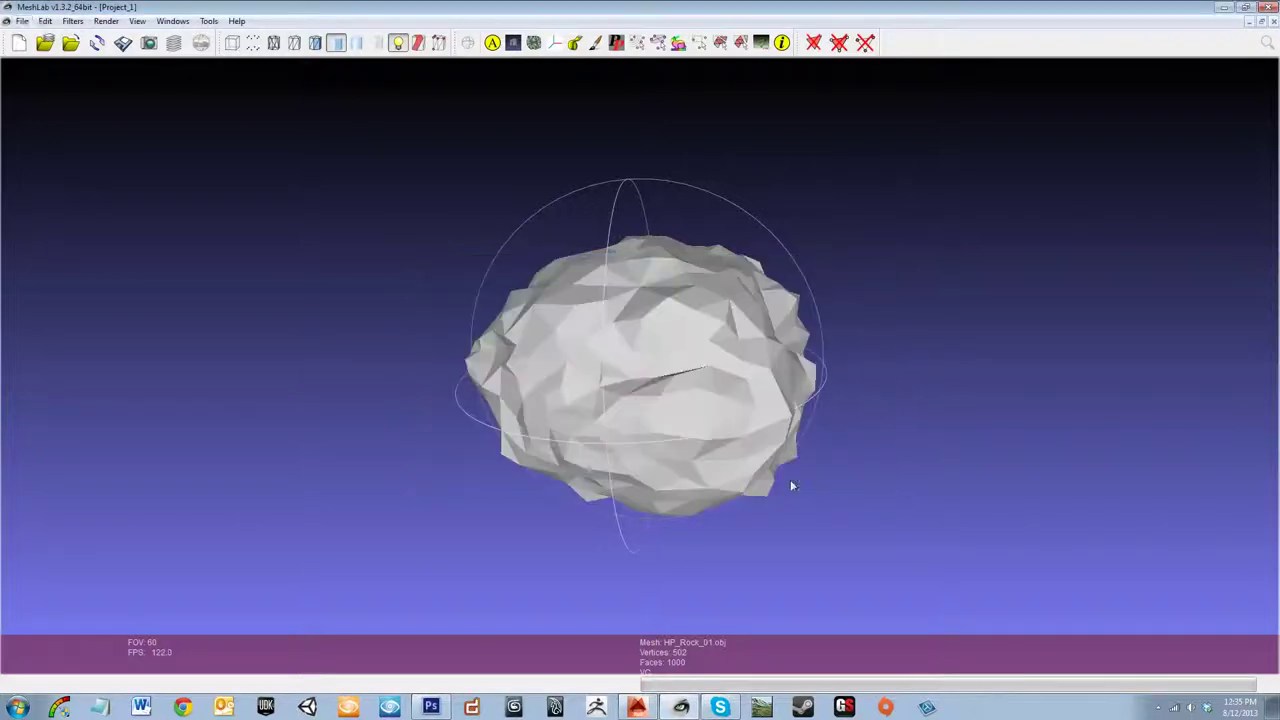
# - Start exporting the mesh to the Desktop, renaming the file to LP_Rock_01
pyautogui.click(22, 22)
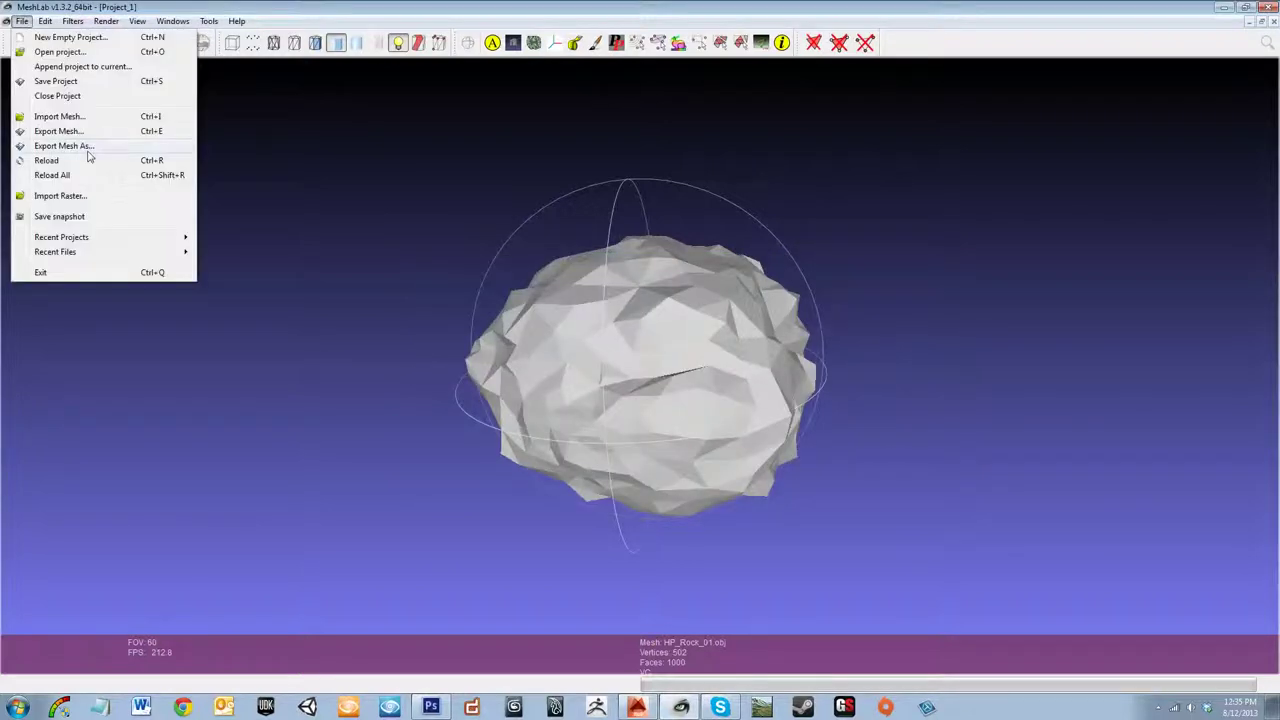
pyautogui.click(141, 146)
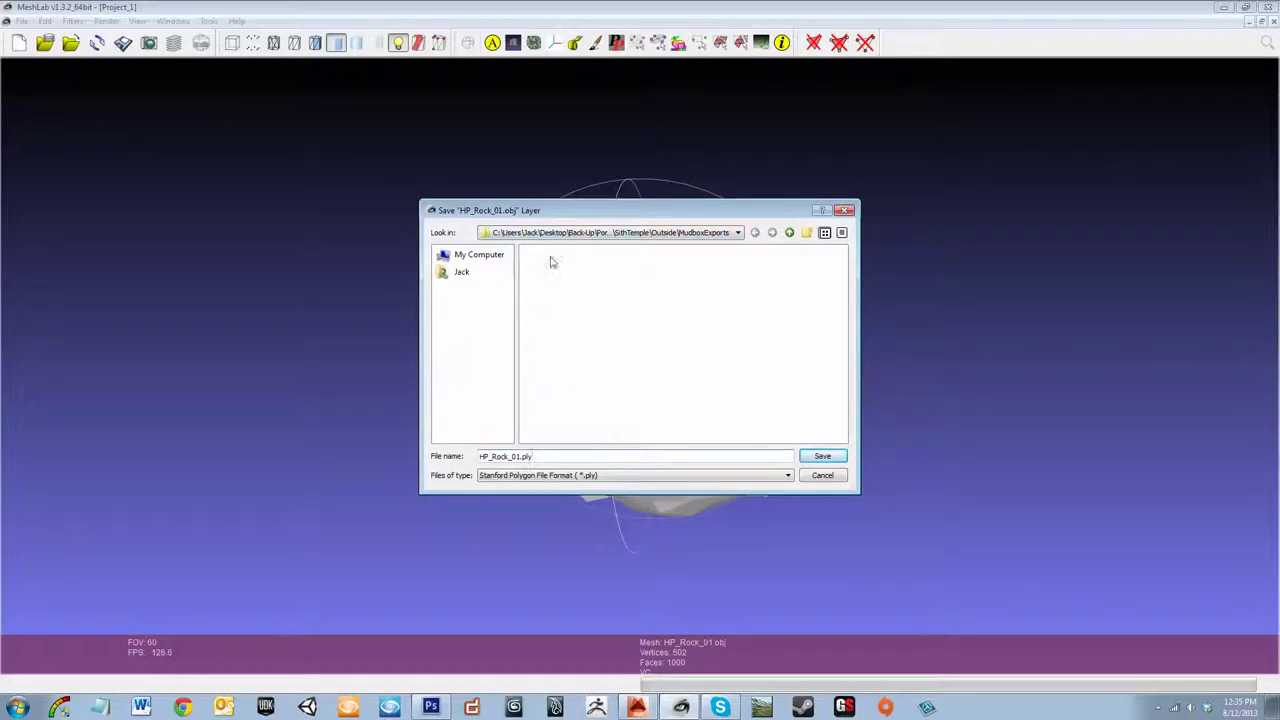
pyautogui.click(561, 237)
pyautogui.click(562, 238)
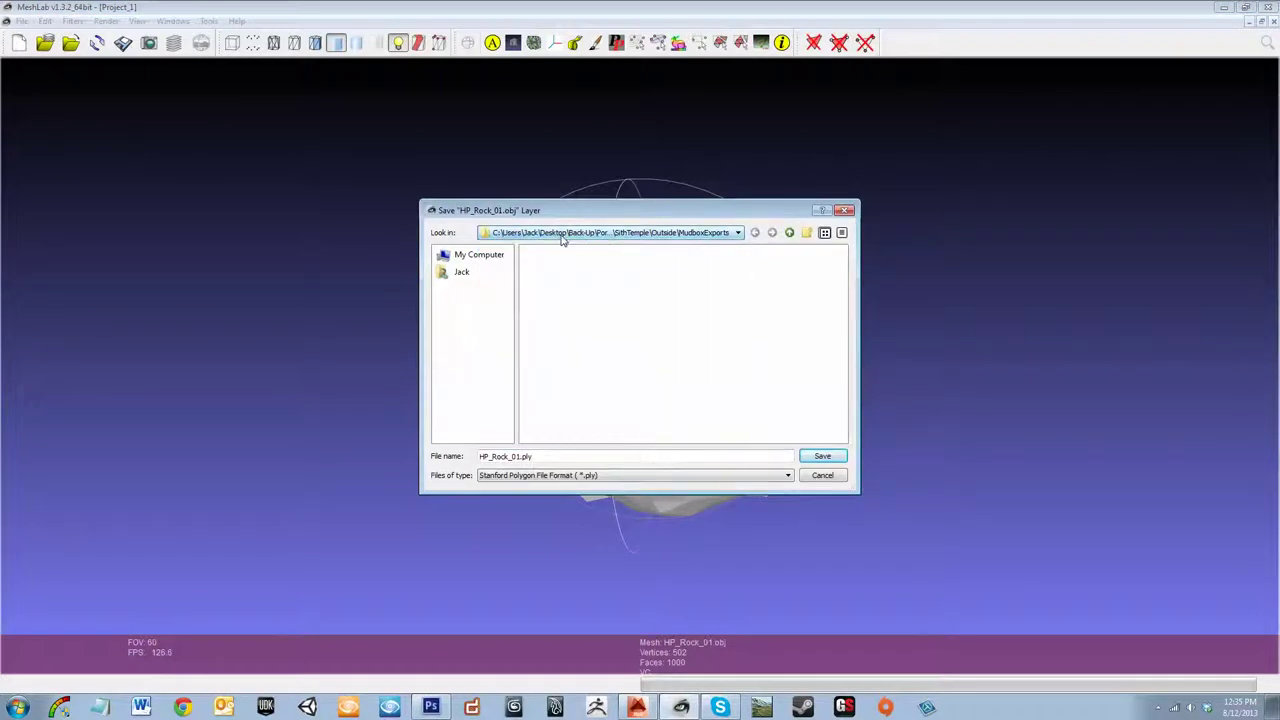
pyautogui.click(476, 272)
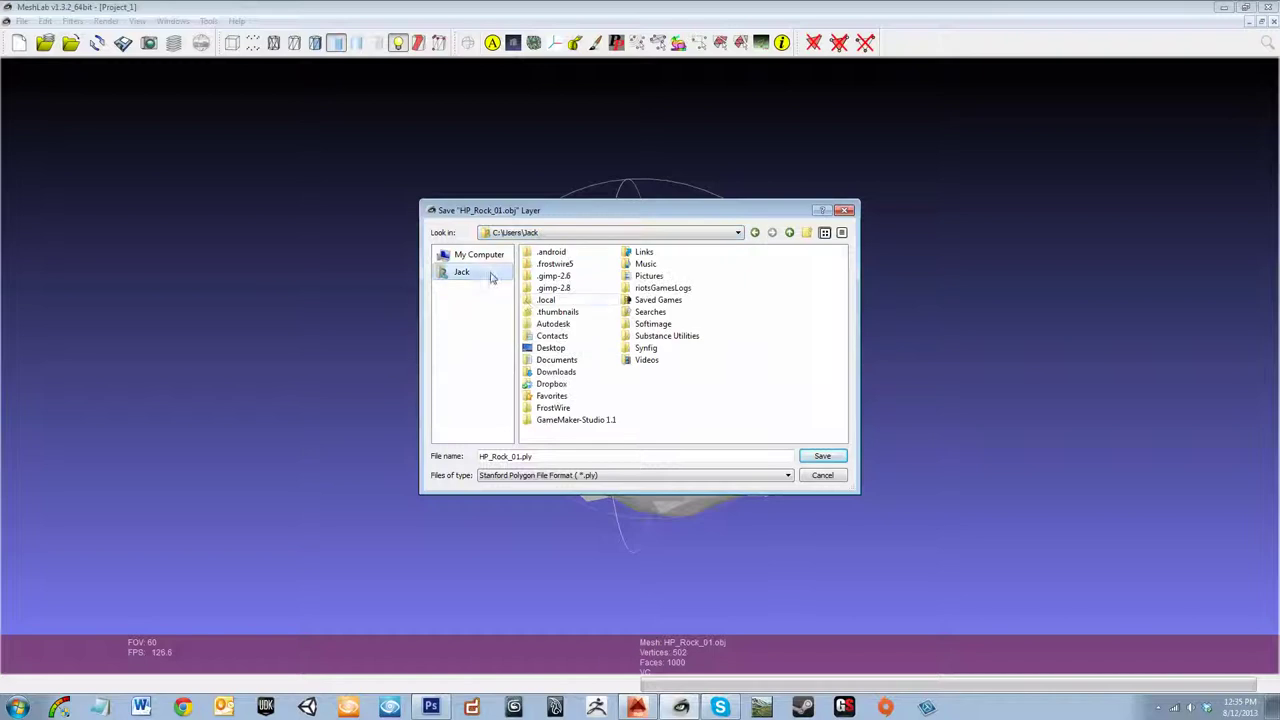
pyautogui.click(584, 352)
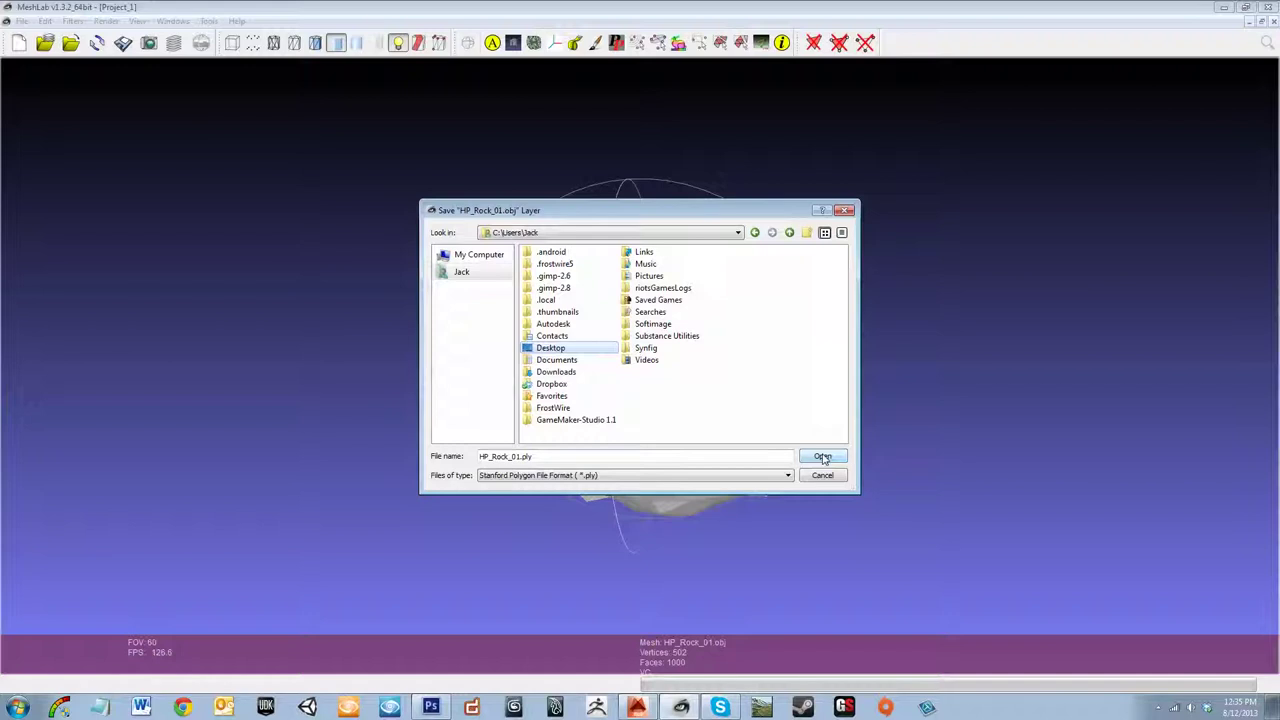
pyautogui.click(809, 371)
pyautogui.press('Home')
pyautogui.press('Right')
pyautogui.press('Delete')
pyautogui.press('BackSpace')
pyautogui.write('LP')
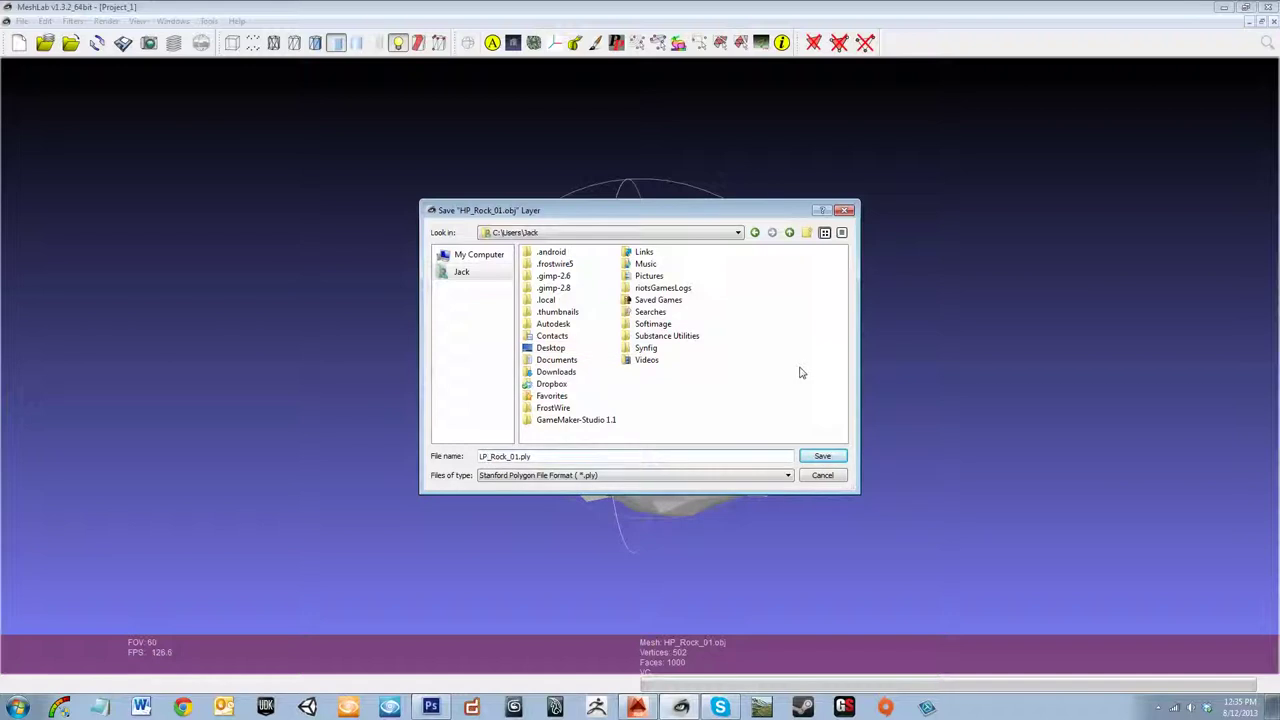
# - Save it as Object File Format (*.off) with default saving options, then bring Mudbox forward
pyautogui.click(583, 477)
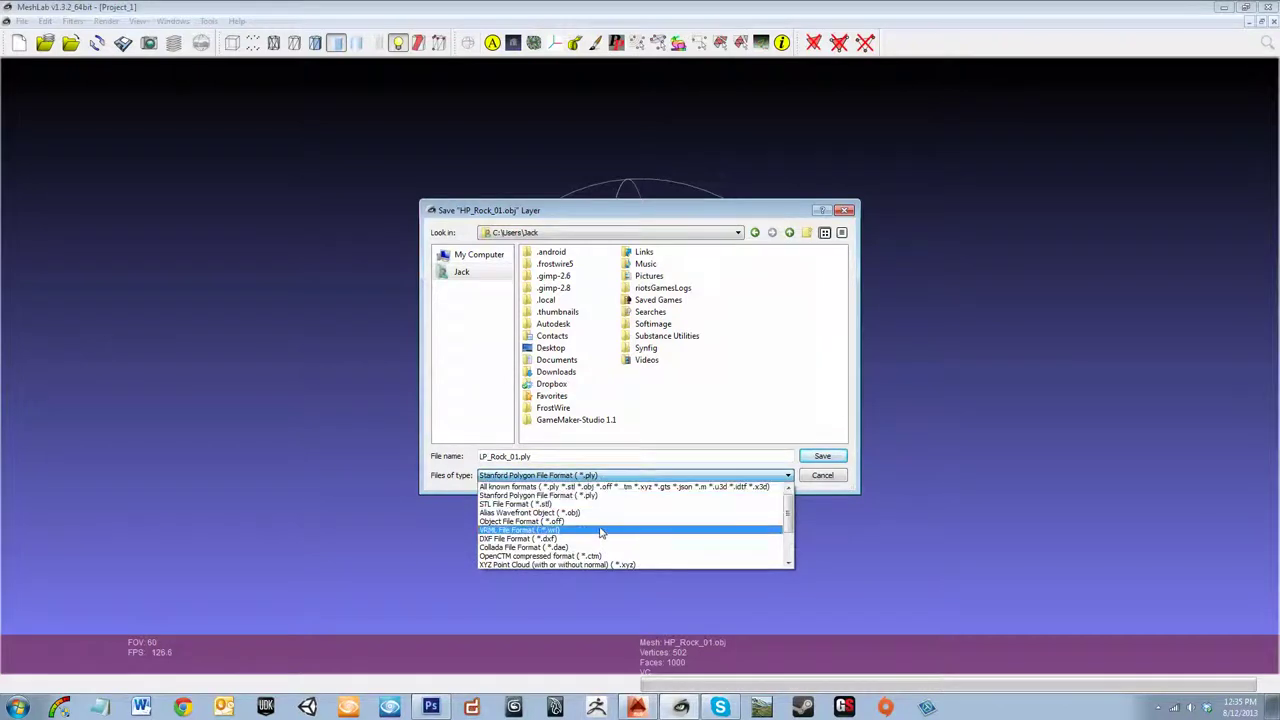
pyautogui.click(601, 522)
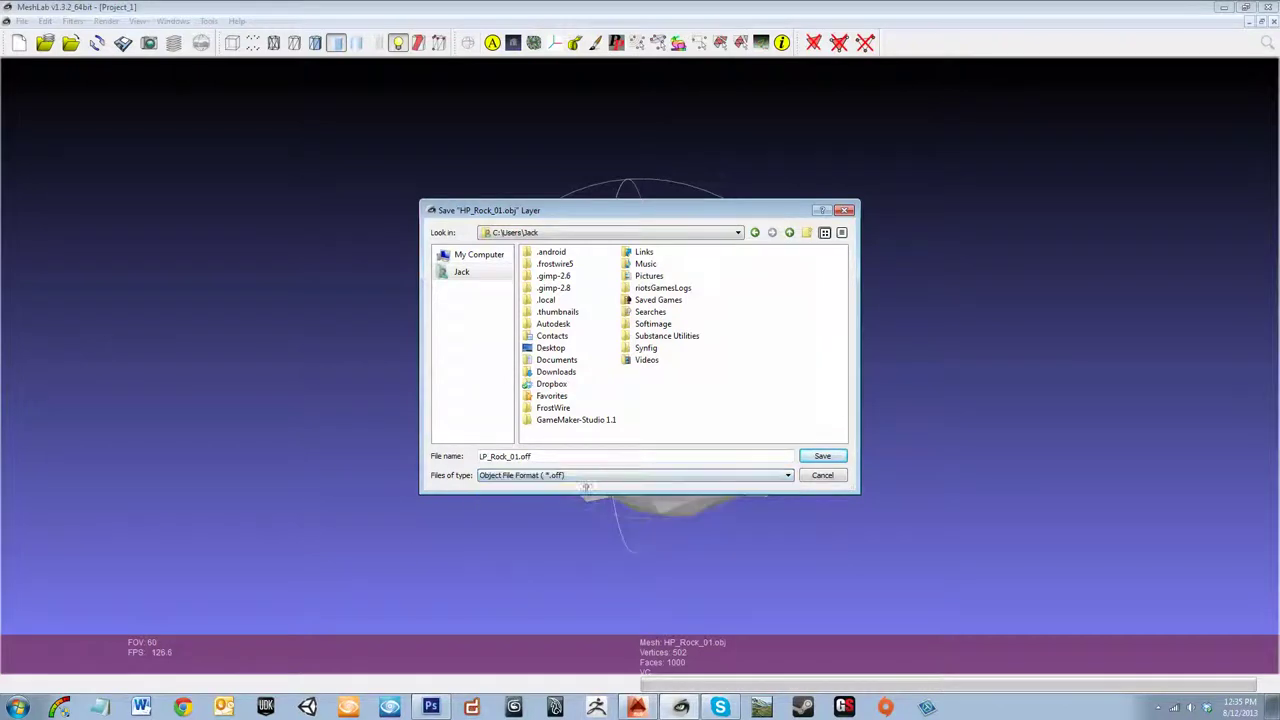
pyautogui.click(524, 476)
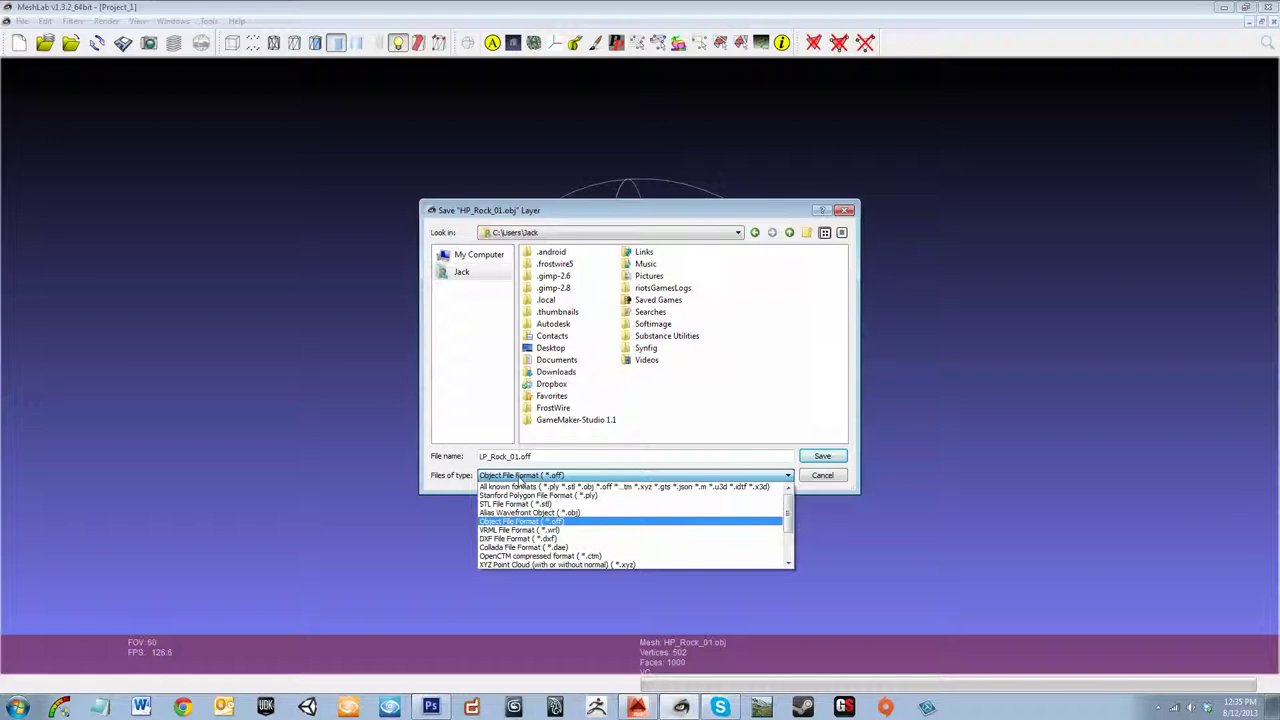
pyautogui.click(519, 478)
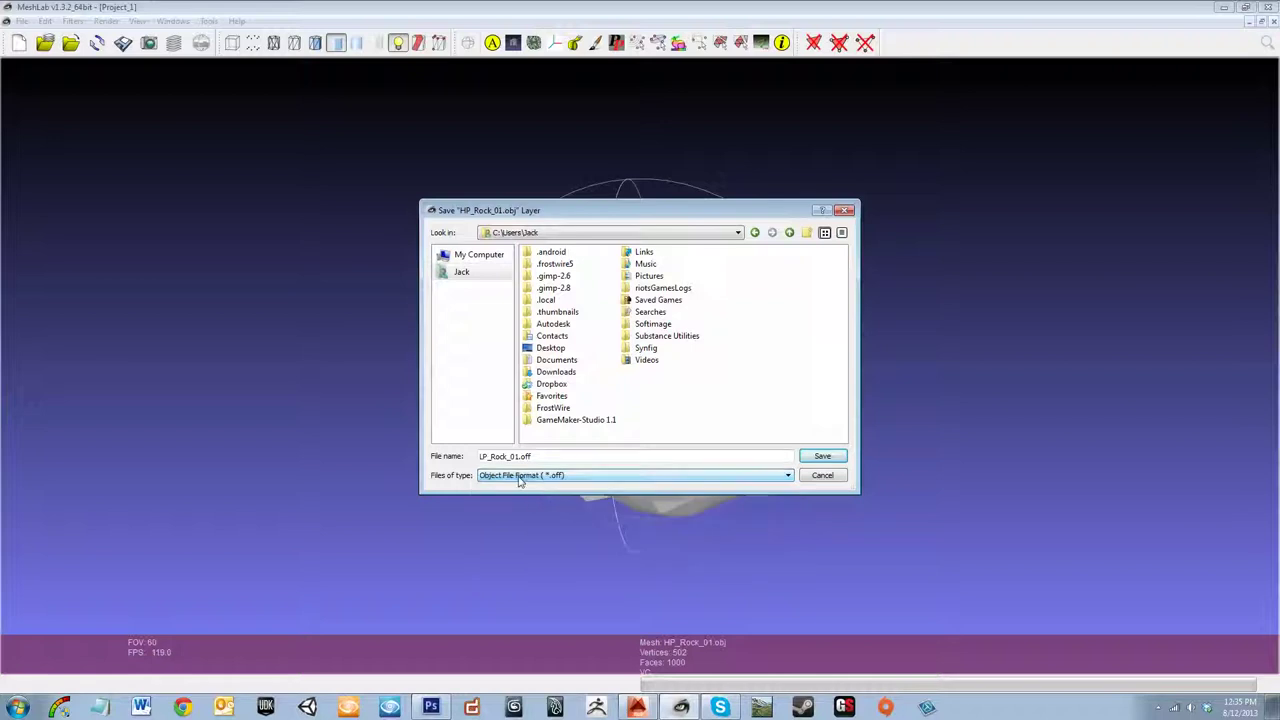
pyautogui.click(828, 457)
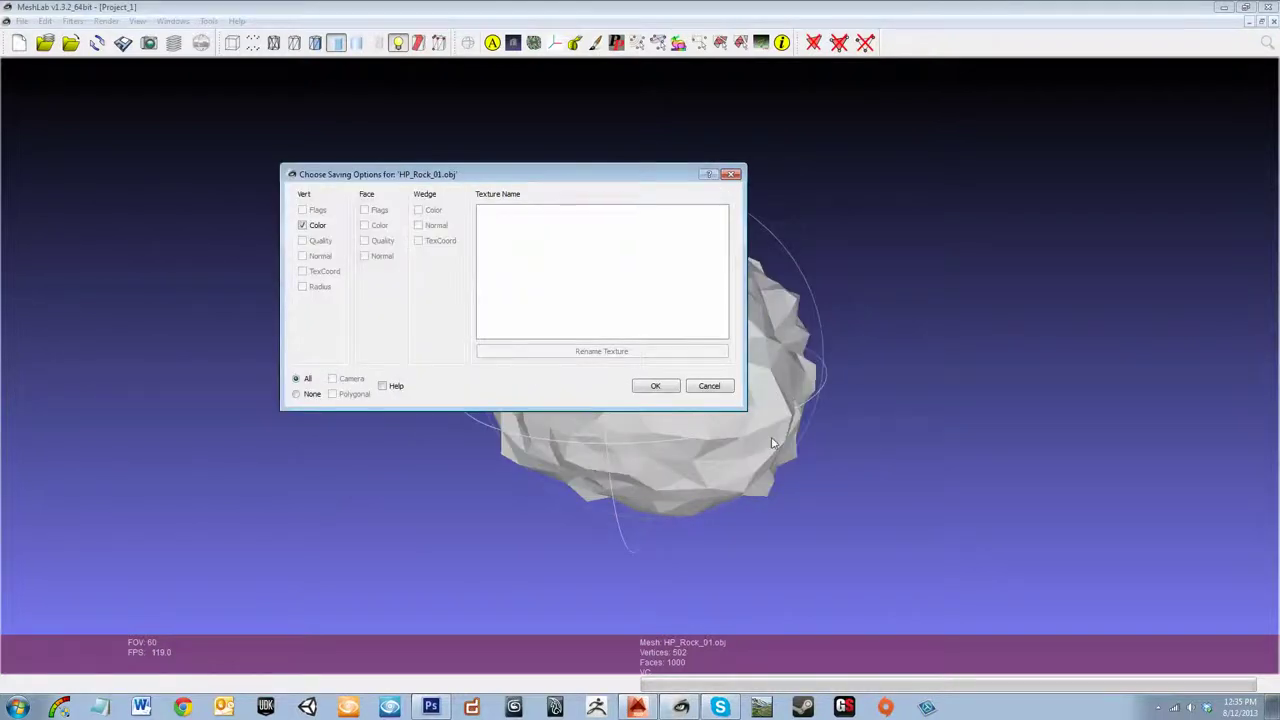
pyautogui.click(667, 387)
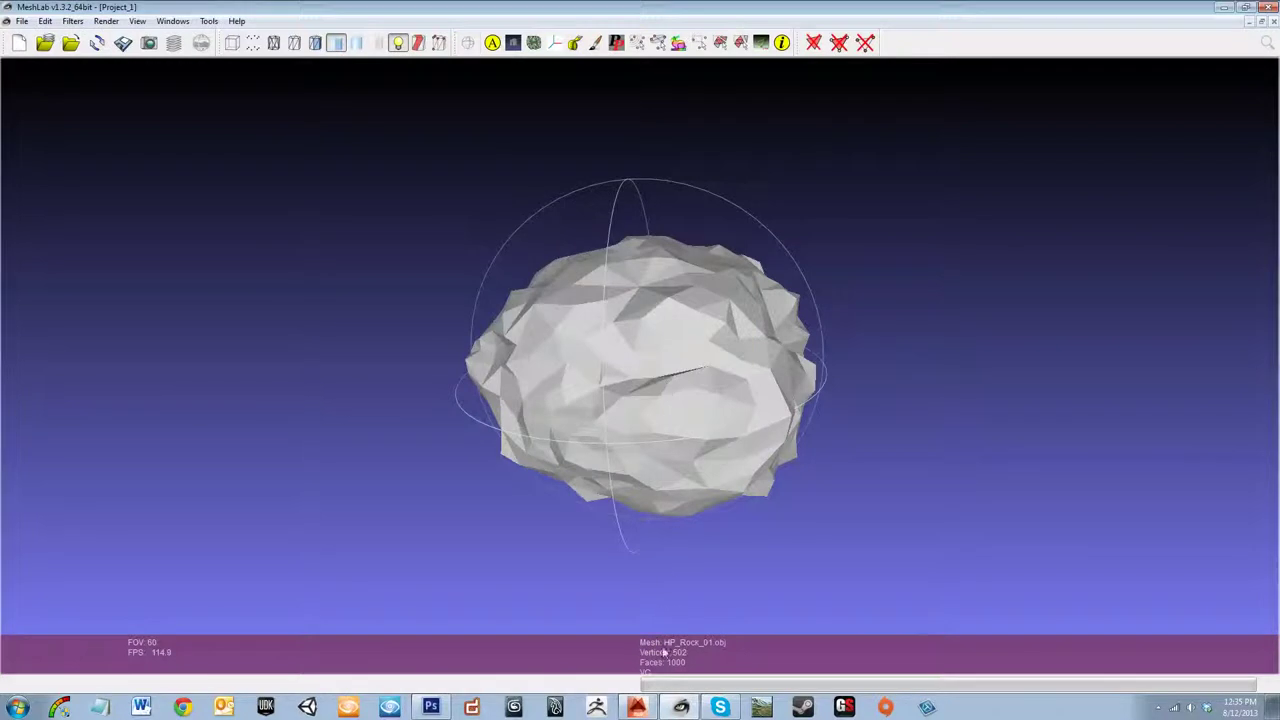
pyautogui.click(637, 707)
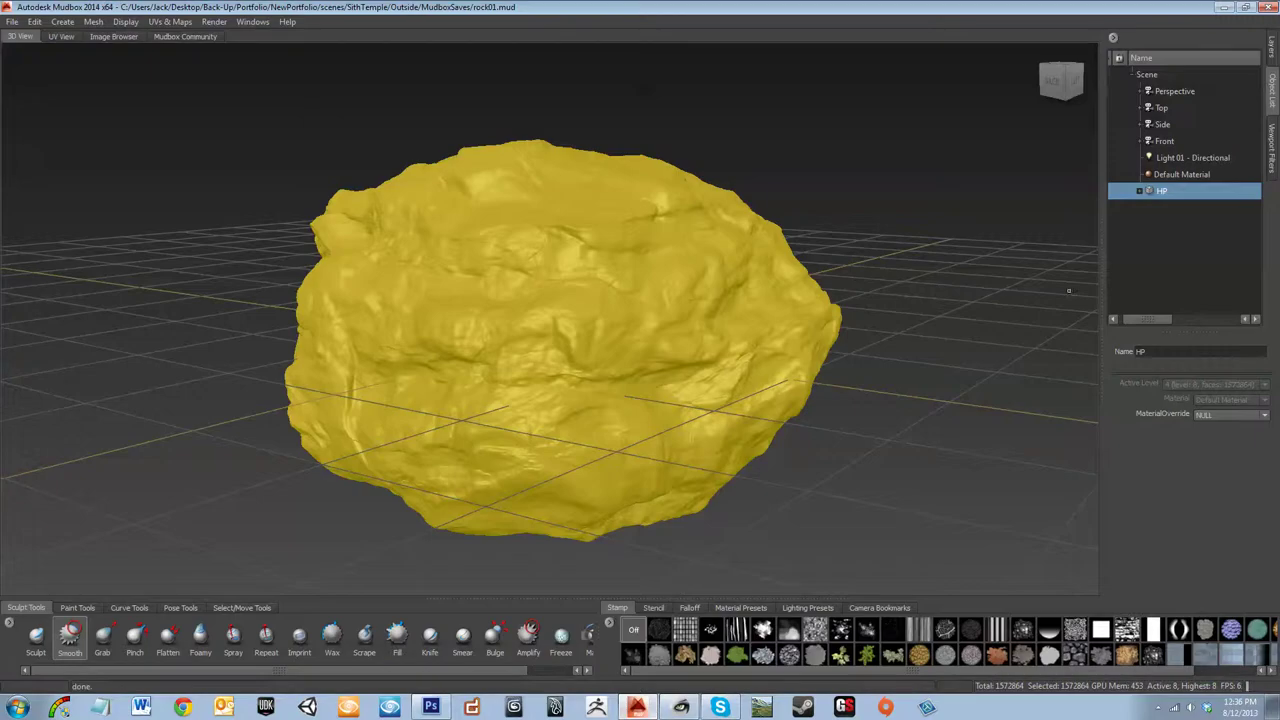
# - Deselect the HP rock and browse the Desktop in Mudbox's Import dialog, then cancel
pyautogui.click(1198, 254)
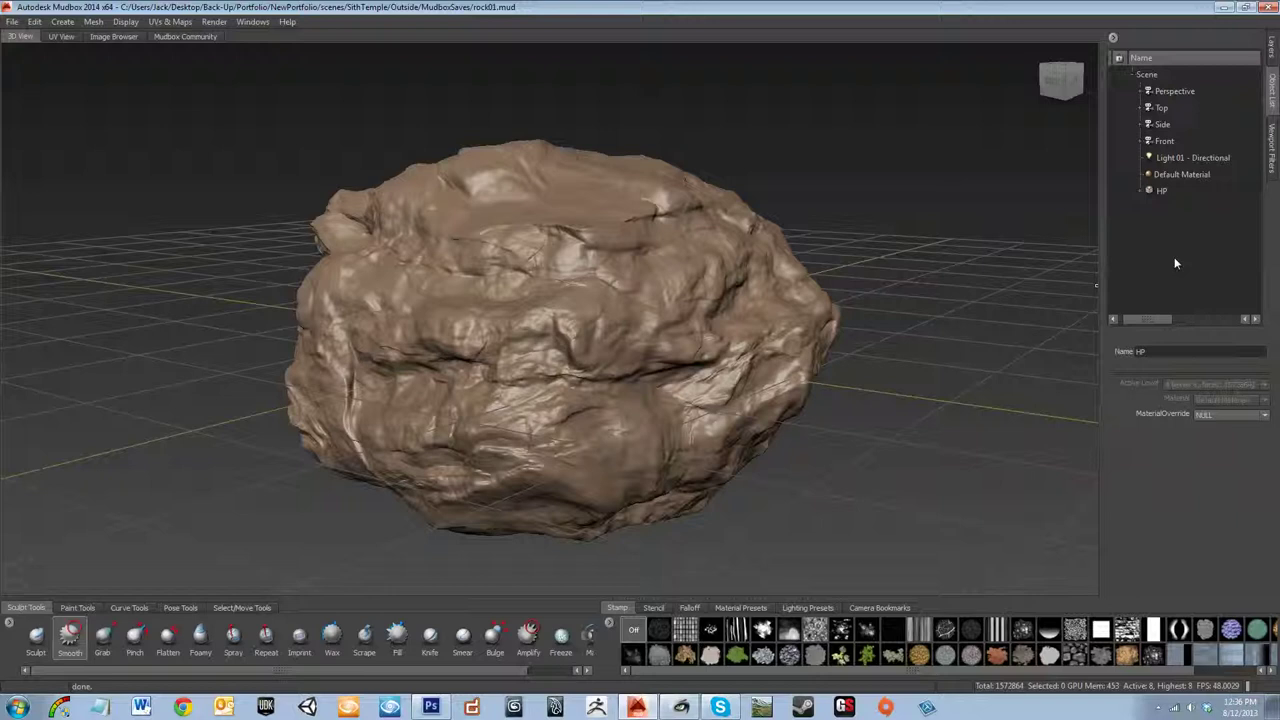
pyautogui.click(12, 21)
pyautogui.click(48, 178)
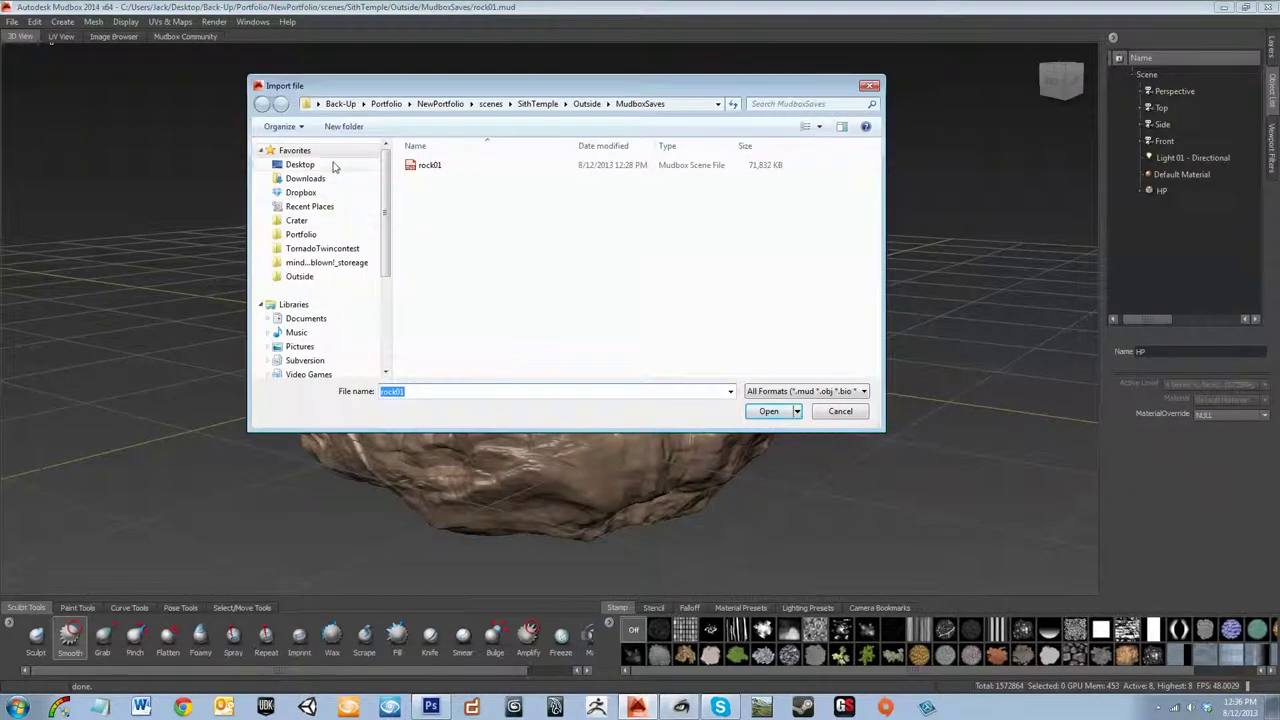
pyautogui.click(300, 164)
pyautogui.scroll(-5, 783, 306)
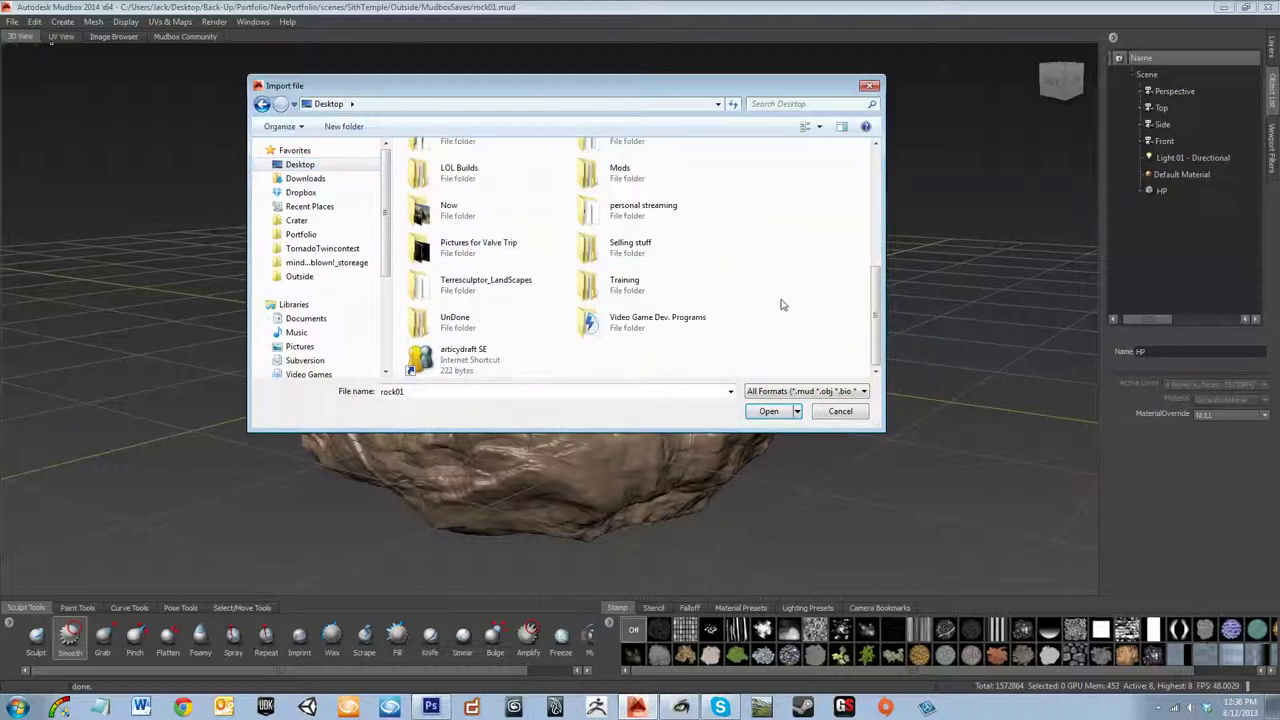
pyautogui.scroll(5, 783, 306)
pyautogui.scroll(-5, 775, 305)
pyautogui.scroll(5, 773, 313)
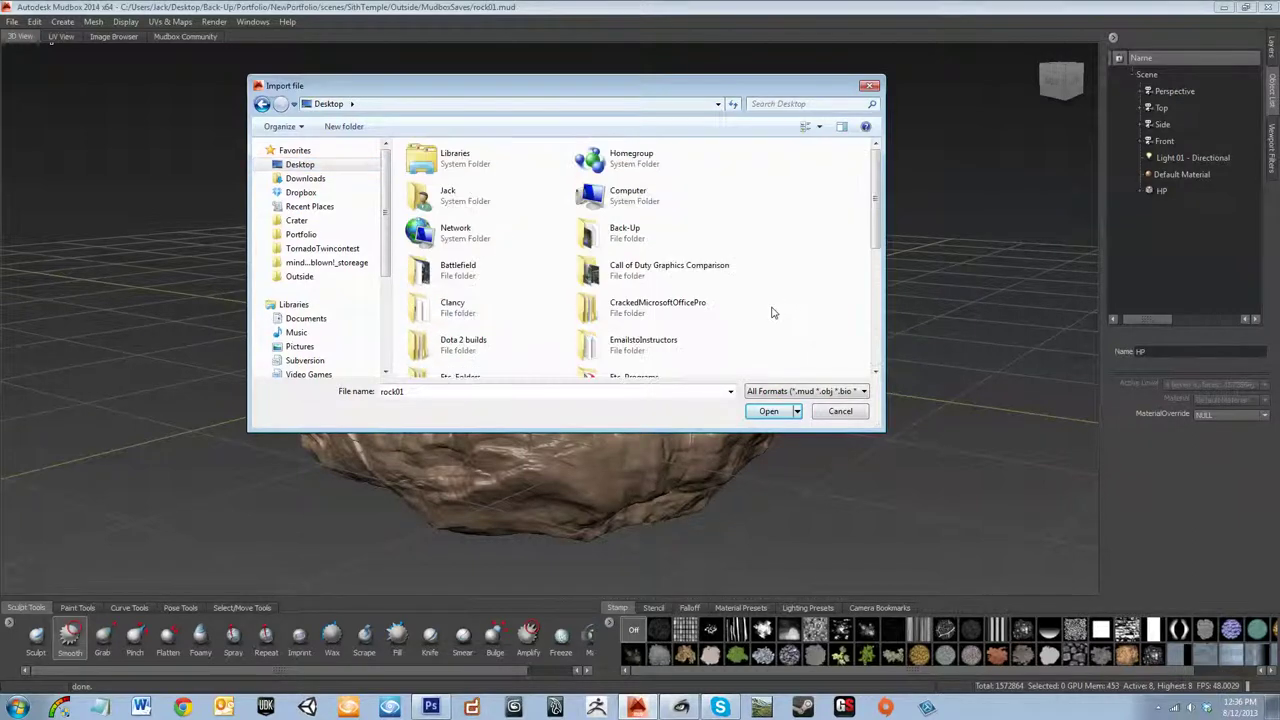
pyautogui.click(840, 411)
# - Minimize Mudbox and MeshLab, then bring MeshLab back to the front
pyautogui.click(1224, 8)
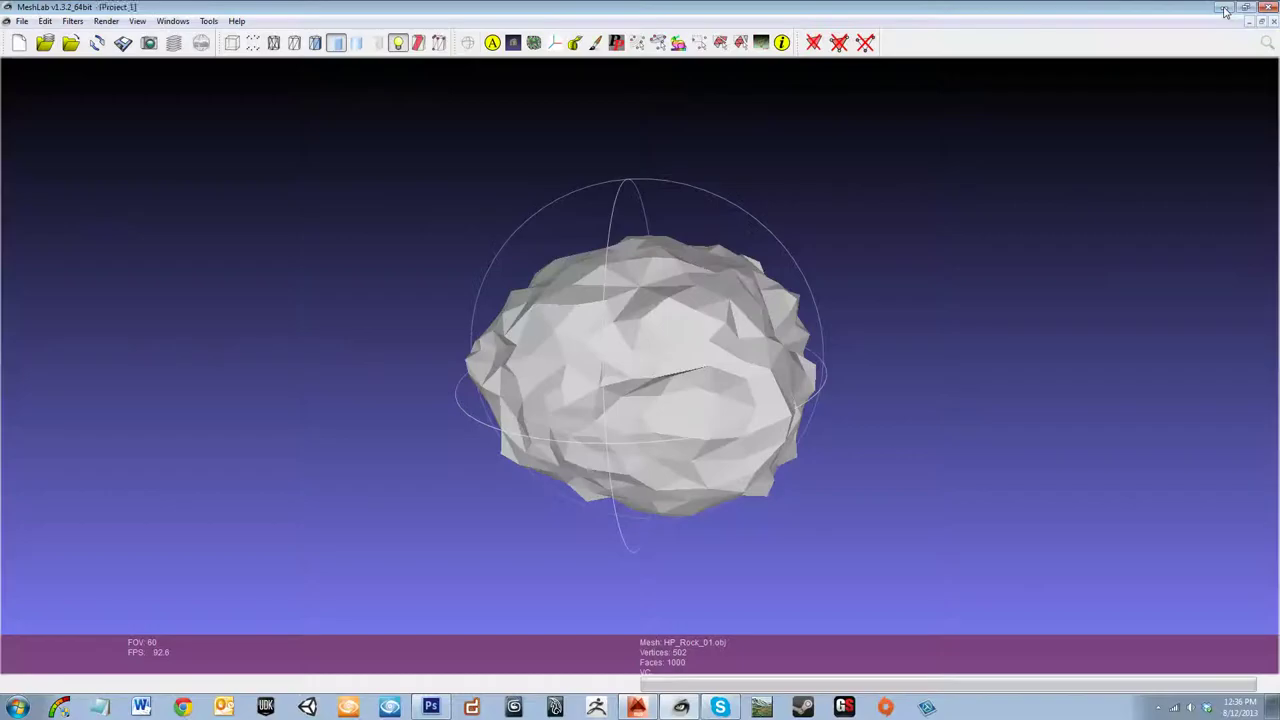
pyautogui.click(1225, 8)
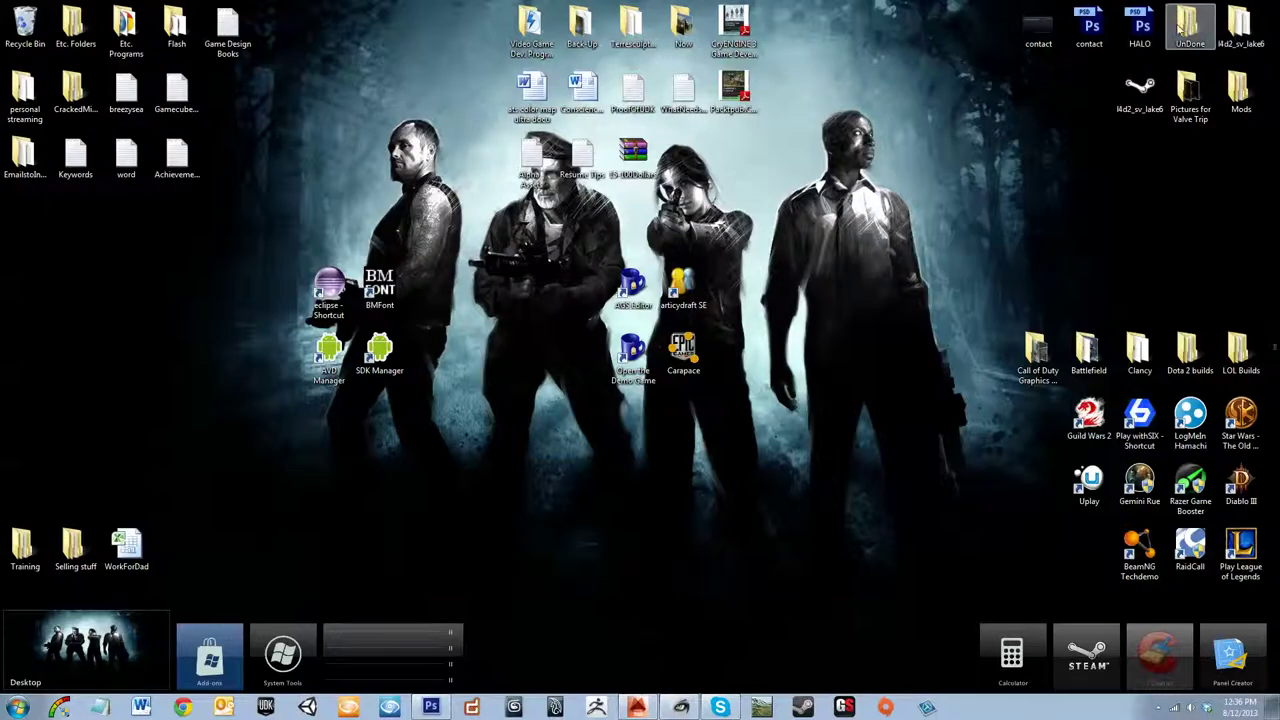
pyautogui.moveTo(322, 630)
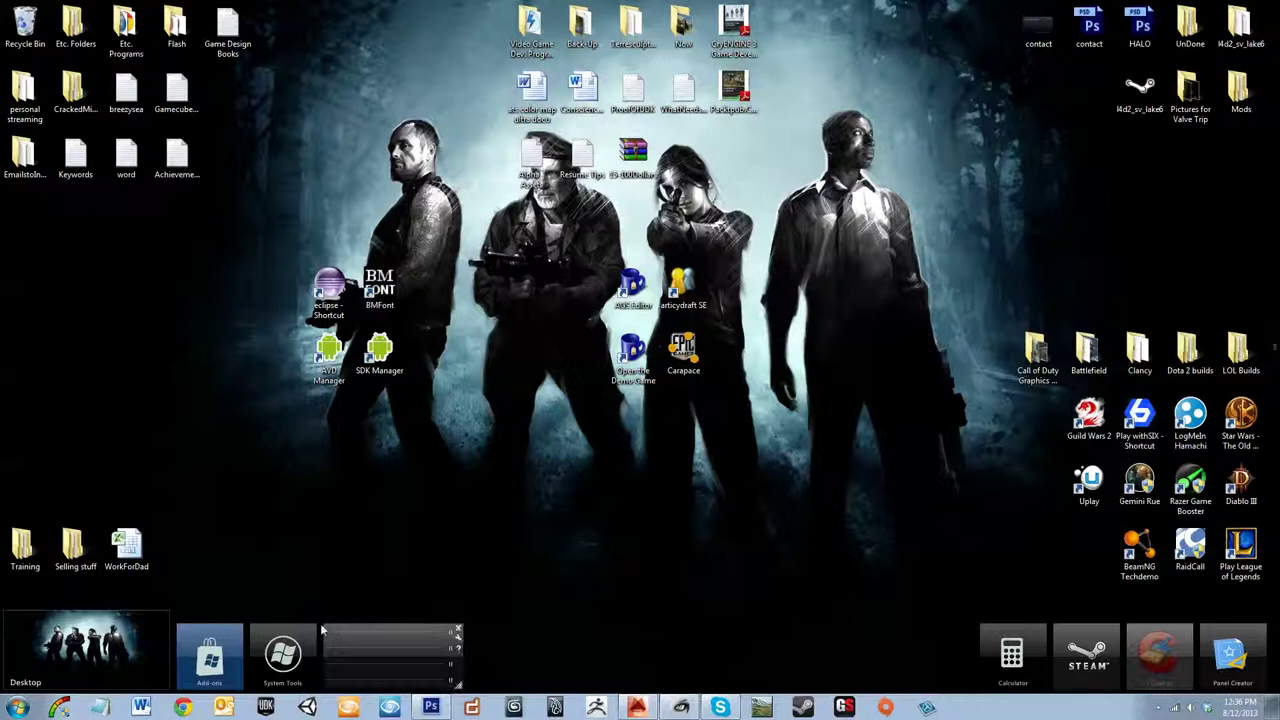
pyautogui.click(680, 708)
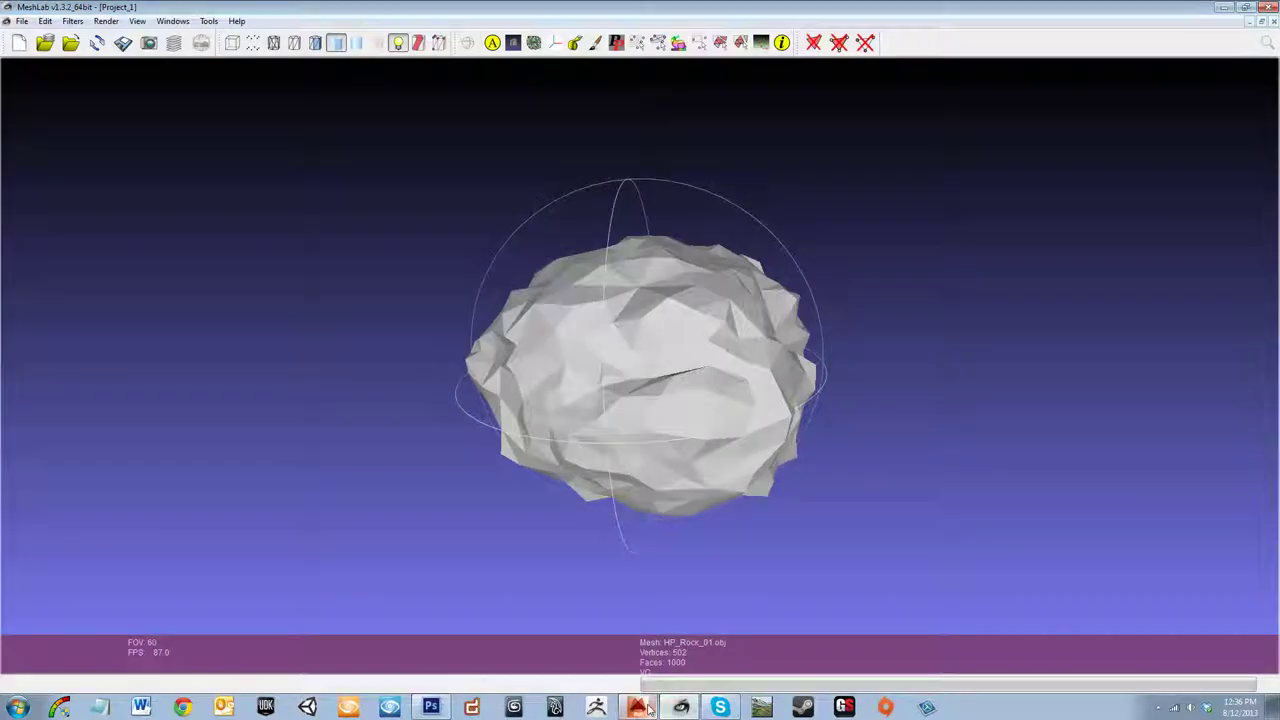
pyautogui.click(637, 708)
pyautogui.click(680, 708)
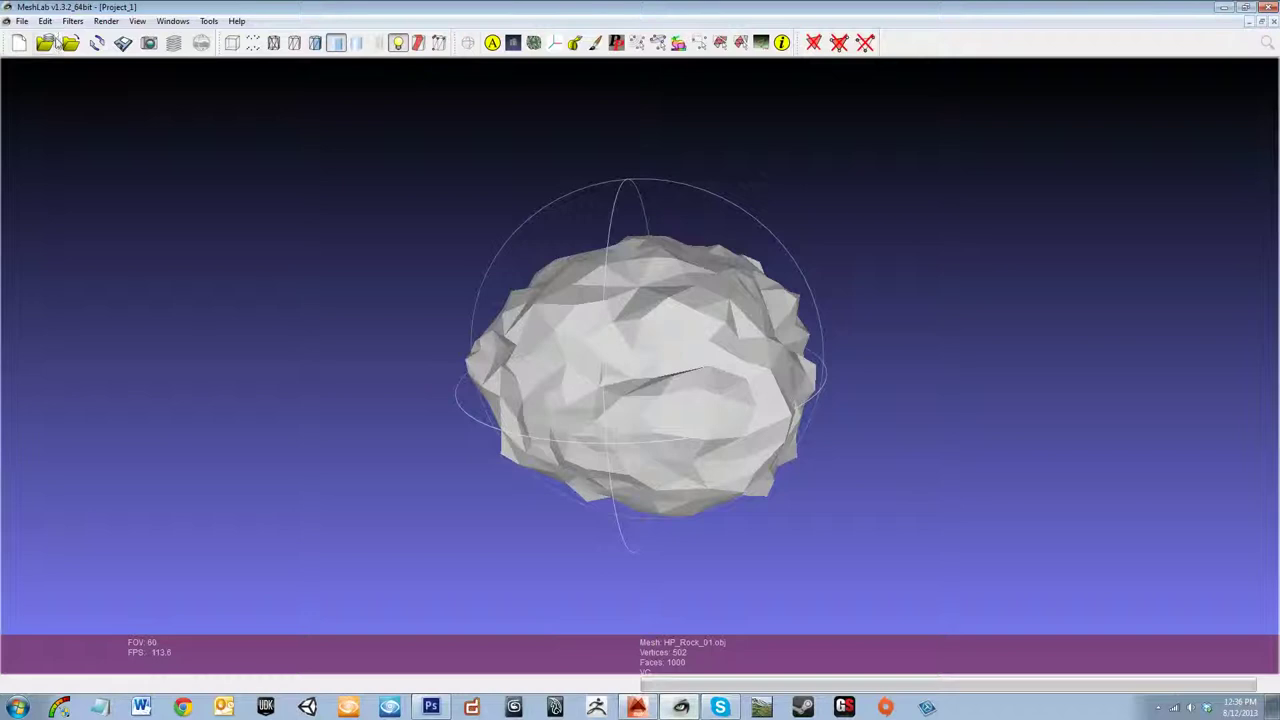
pyautogui.click(21, 20)
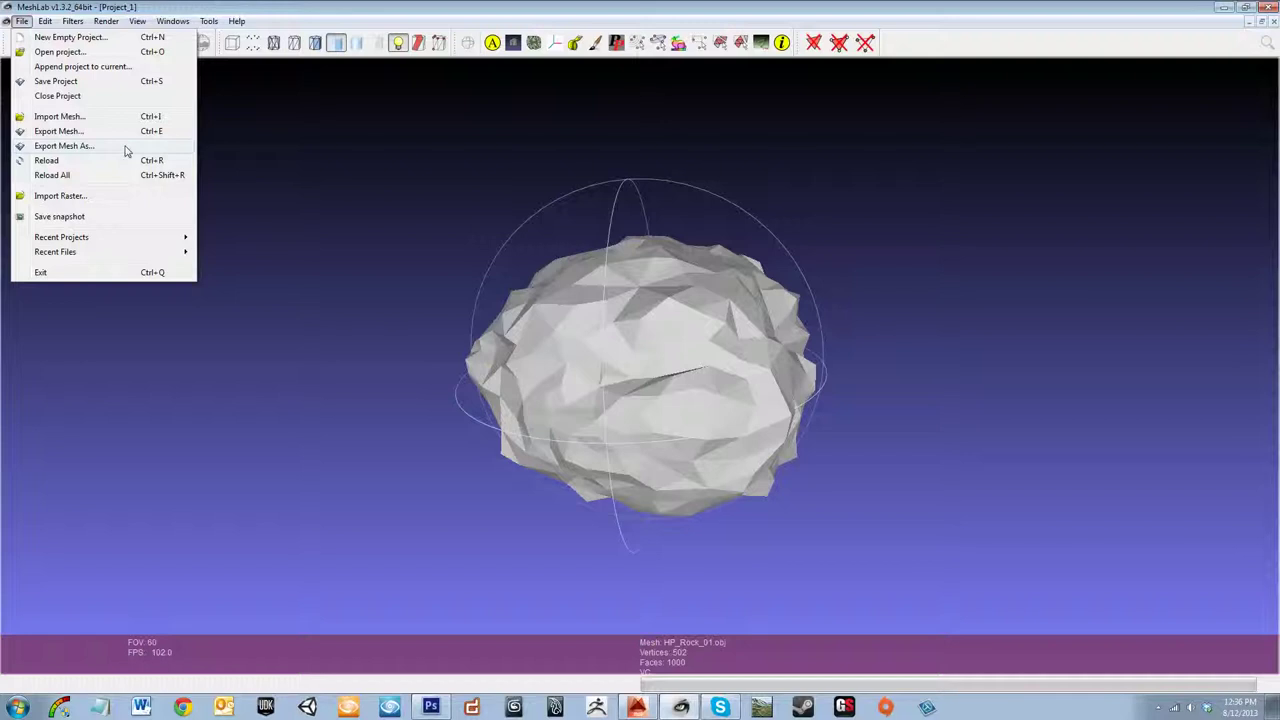
pyautogui.click(125, 147)
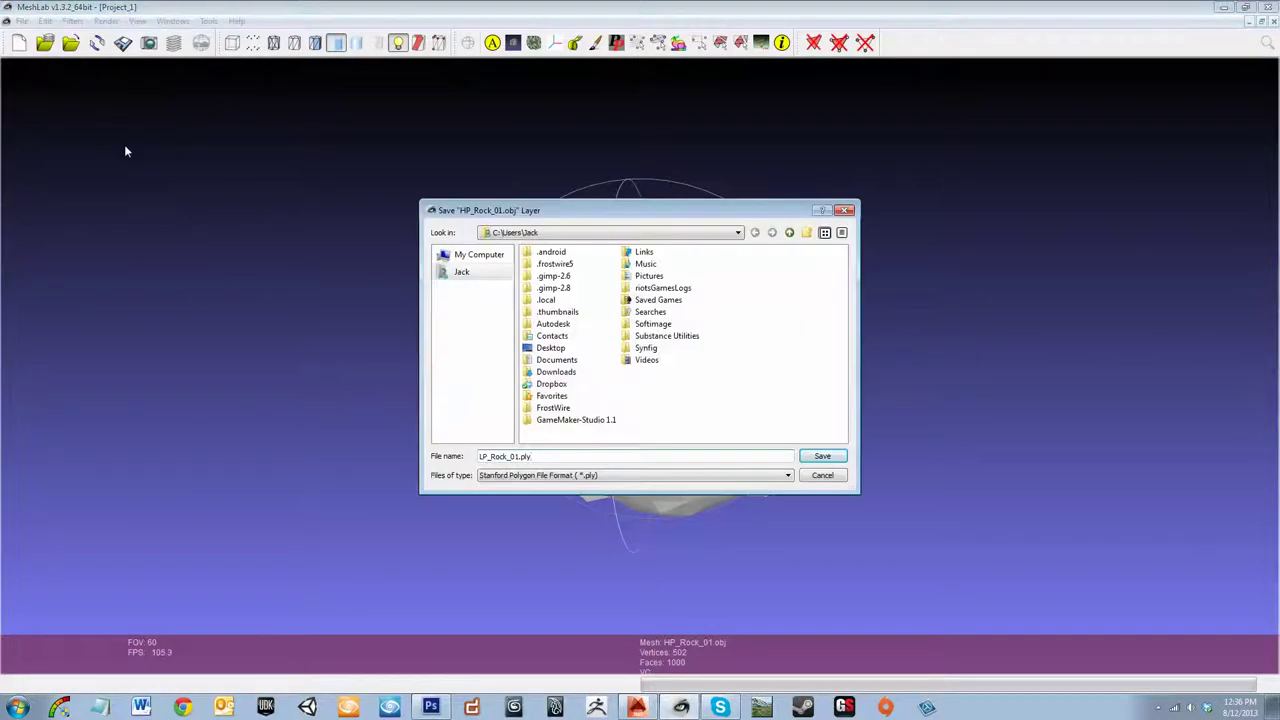
pyautogui.click(568, 476)
pyautogui.click(566, 522)
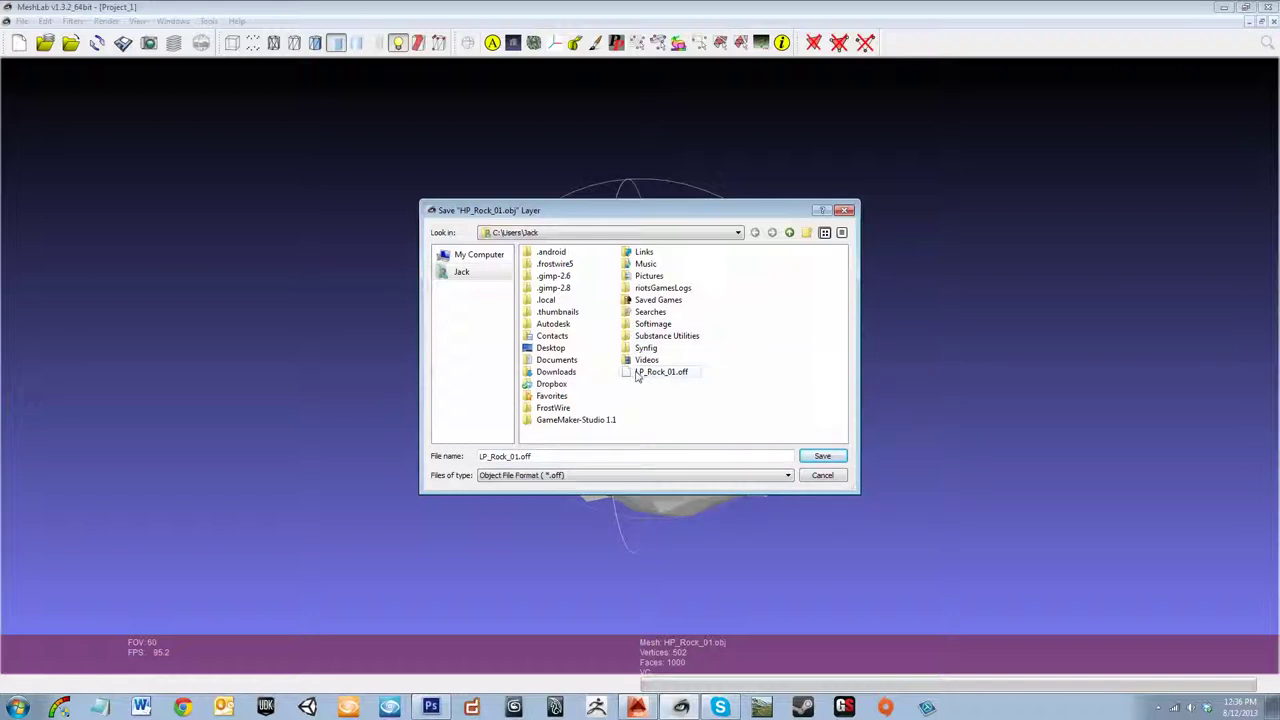
pyautogui.click(822, 476)
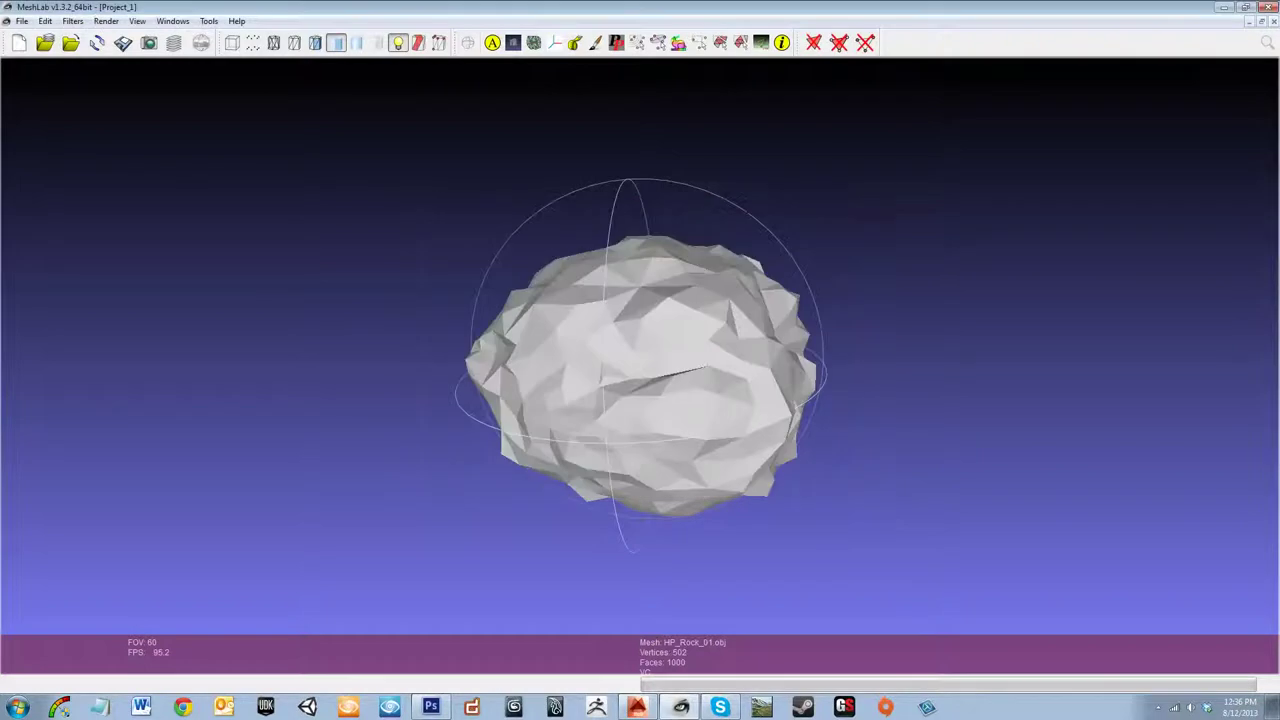
pyautogui.press('super+e')
pyautogui.click(736, 134)
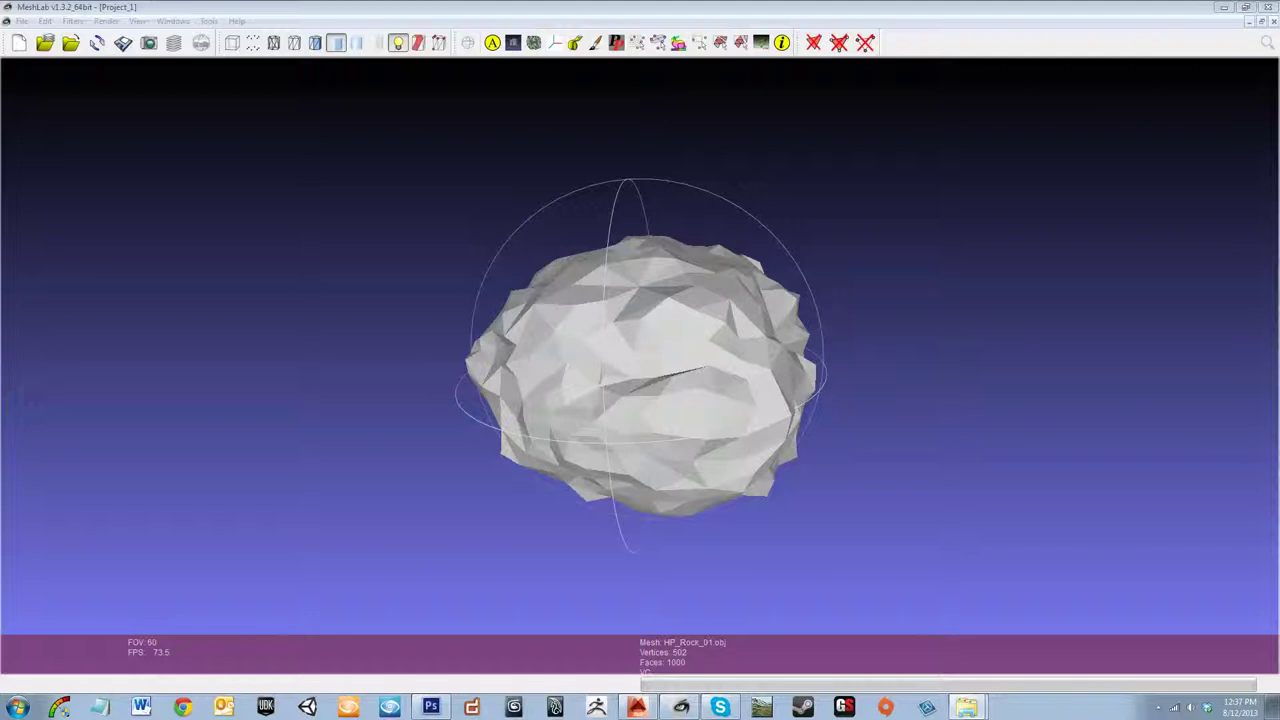
# - Rename the Meshlab folder to MeshlabExports, copy the exported file into it, and minimize Explorer
pyautogui.hotkey('alt', 'Tab')
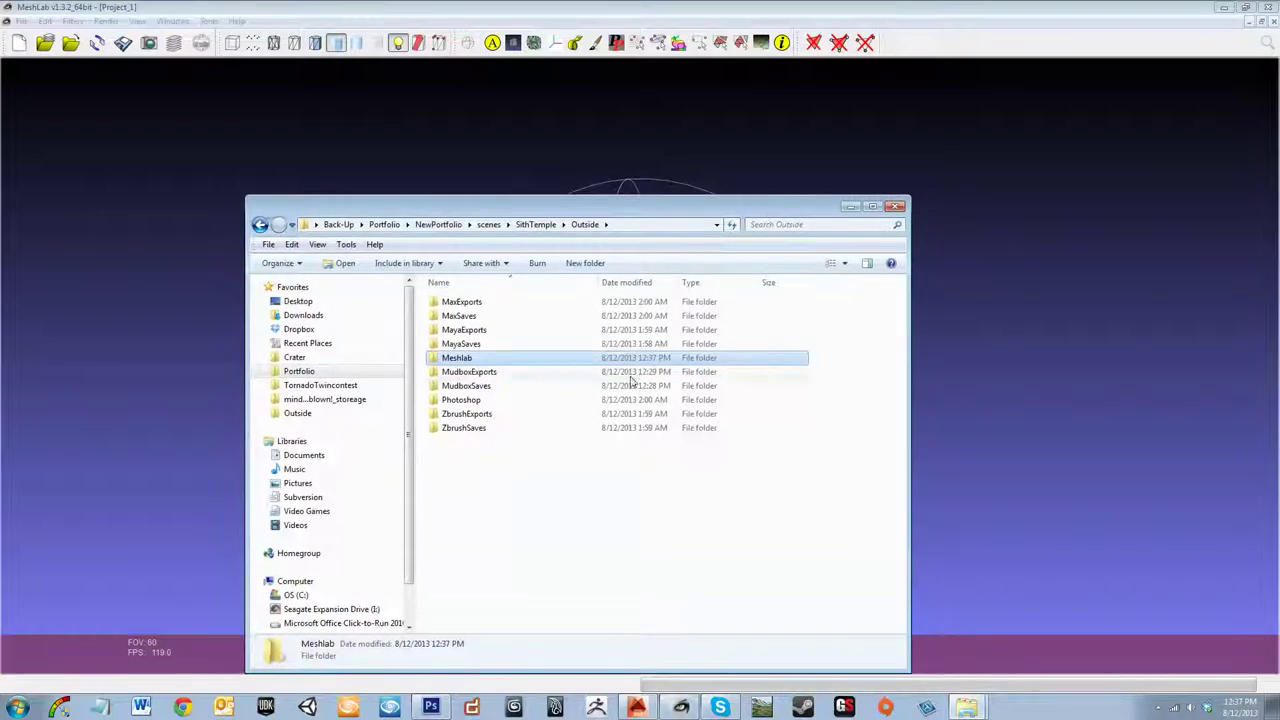
pyautogui.click(465, 360)
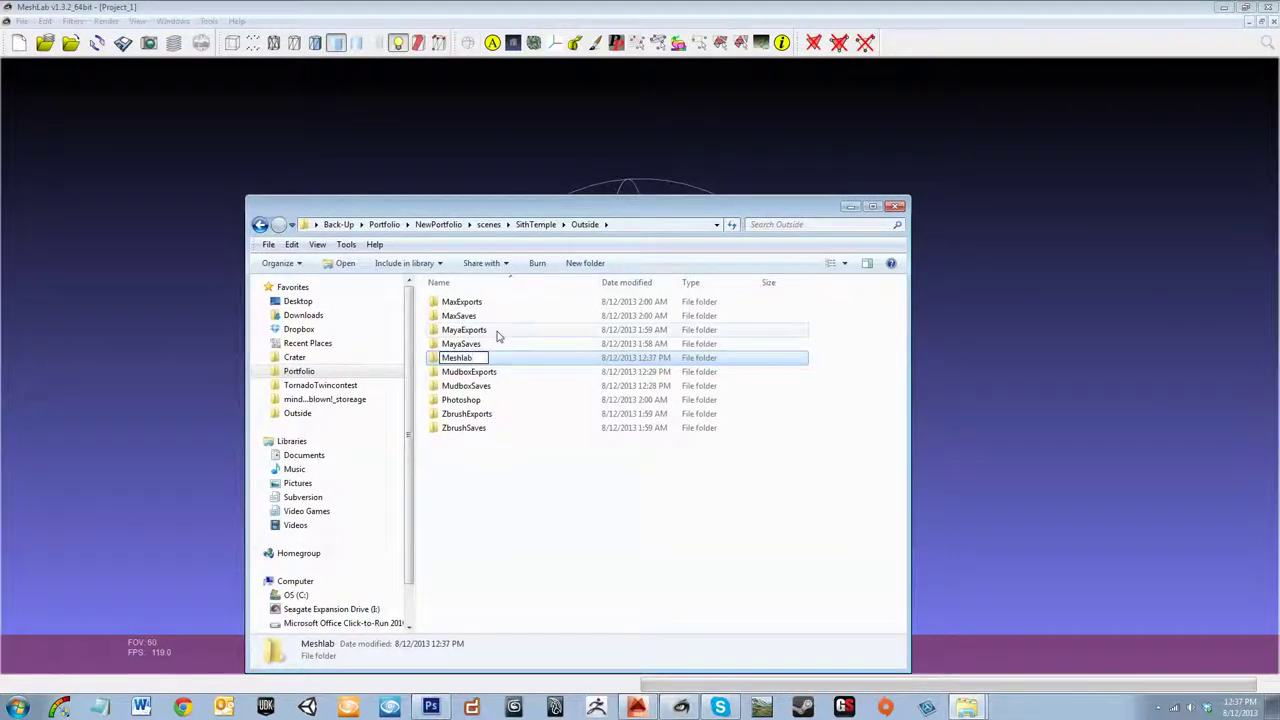
pyautogui.write('Exports')
pyautogui.press('Return')
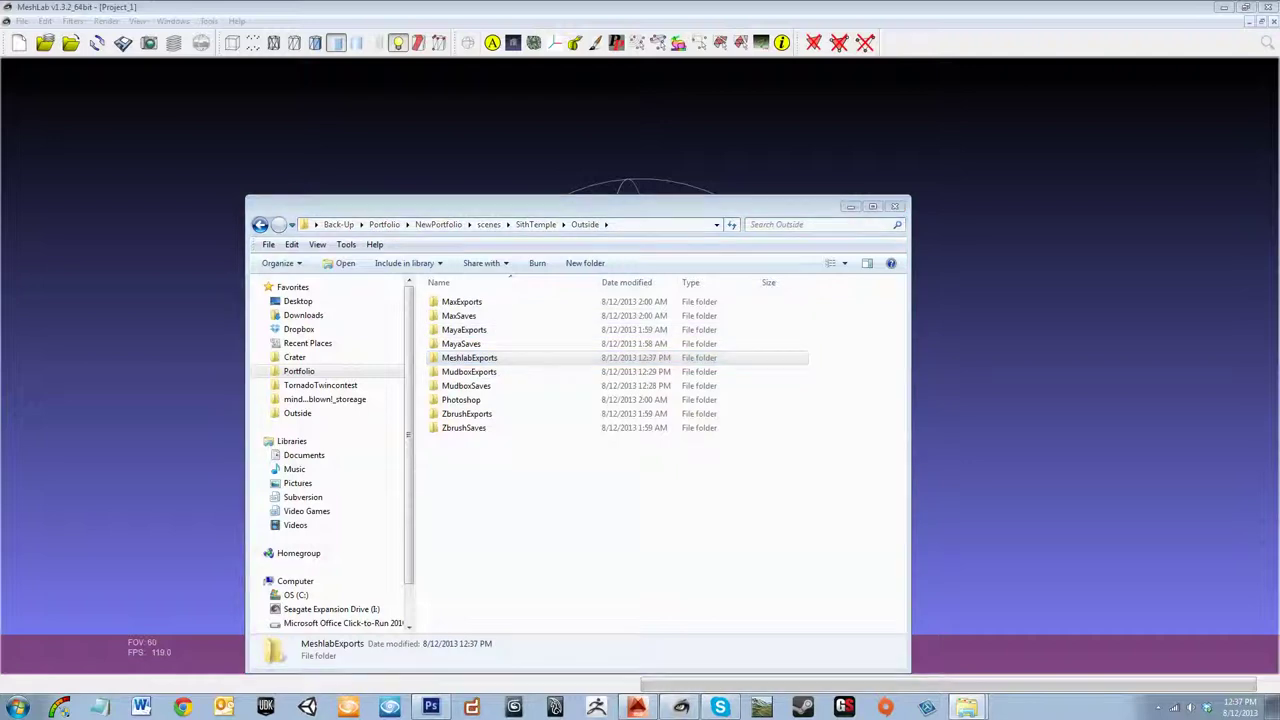
pyautogui.moveTo(910, 420); pyautogui.dragTo(512, 358)
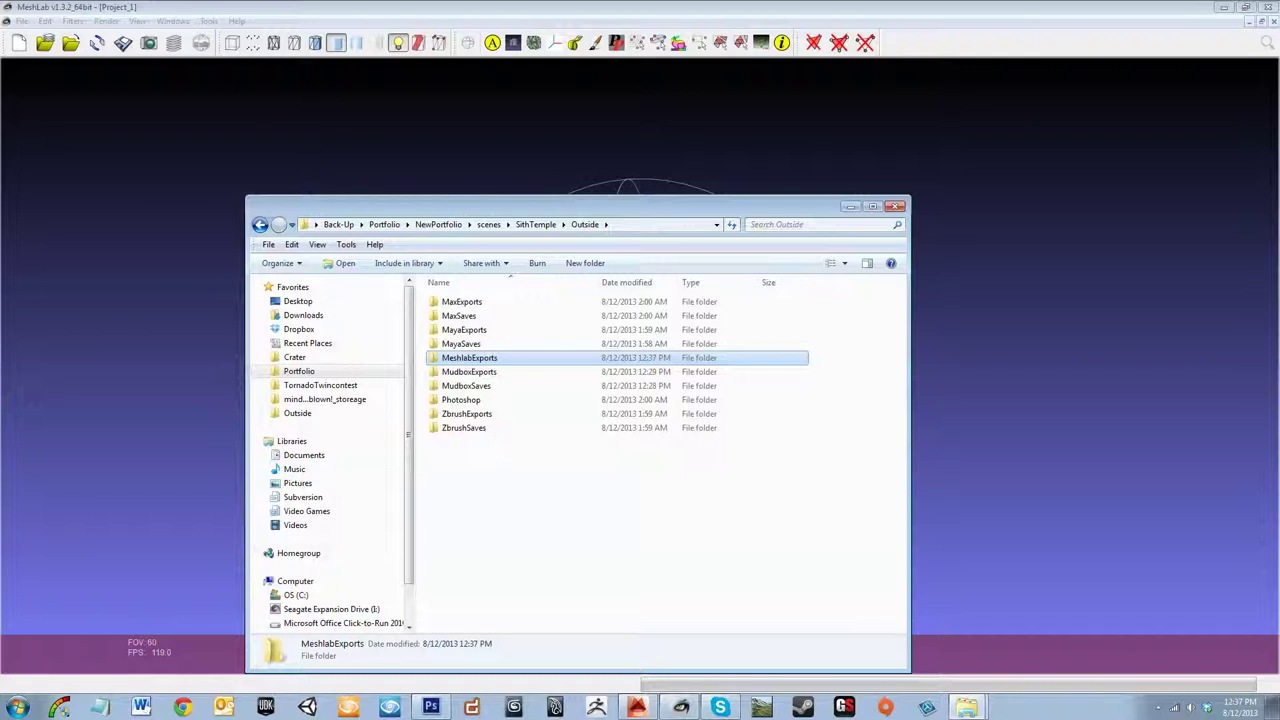
pyautogui.click(850, 207)
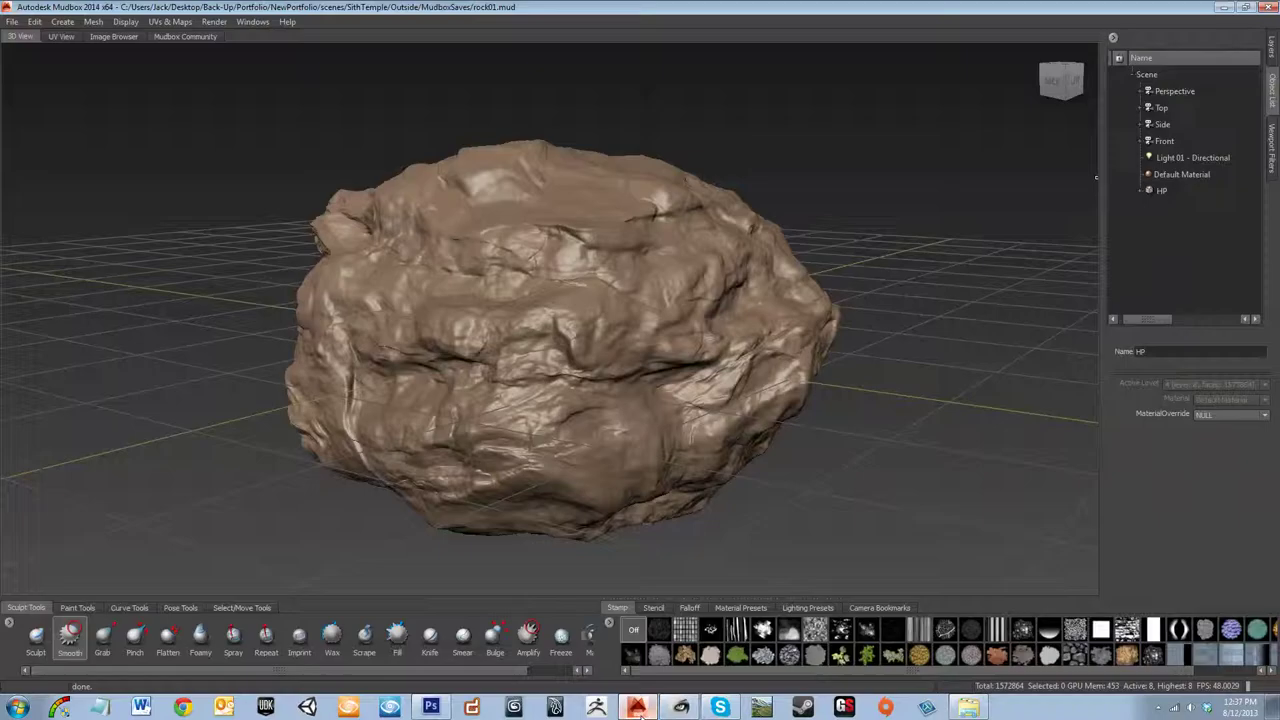
pyautogui.click(13, 22)
pyautogui.click(92, 178)
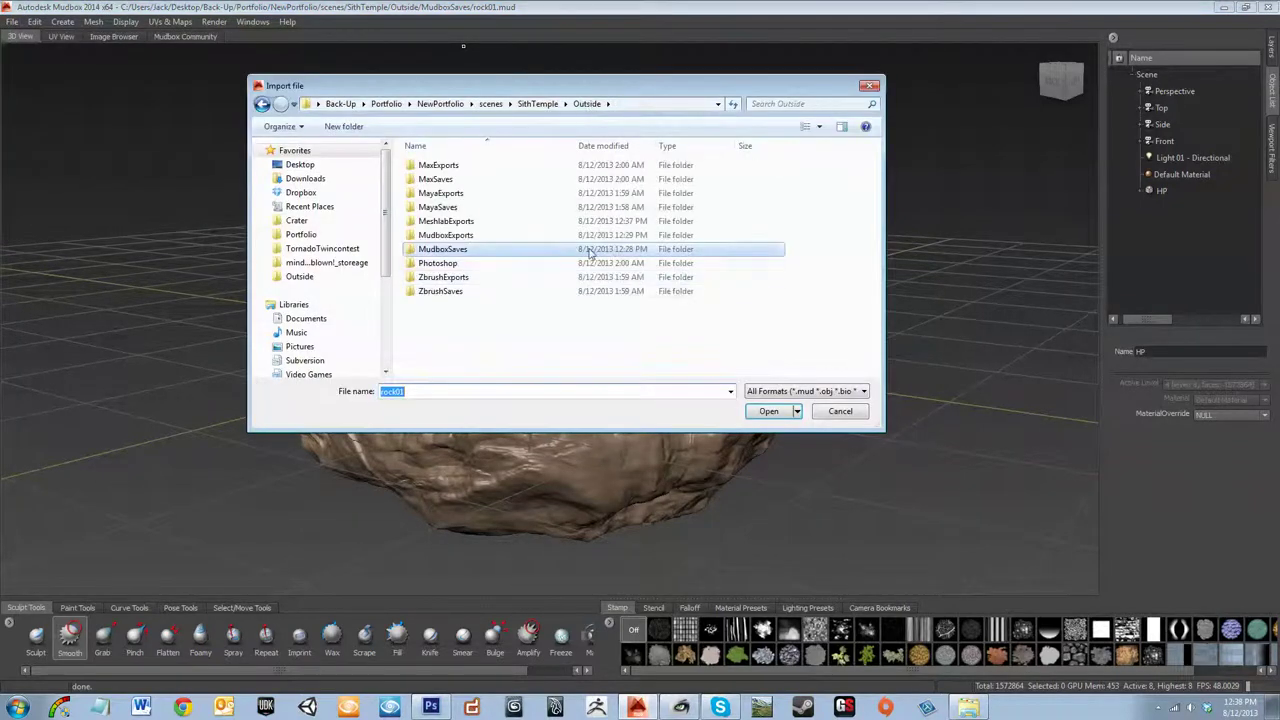
pyautogui.doubleClick(527, 221)
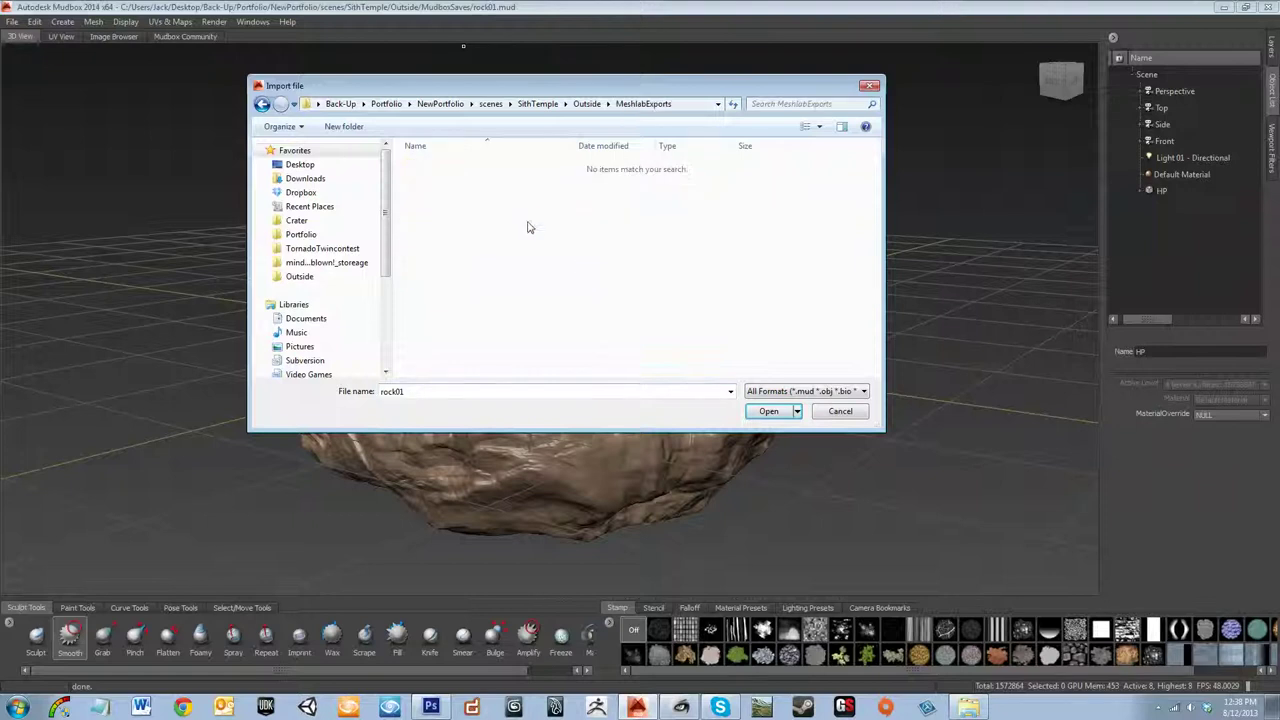
pyautogui.click(822, 391)
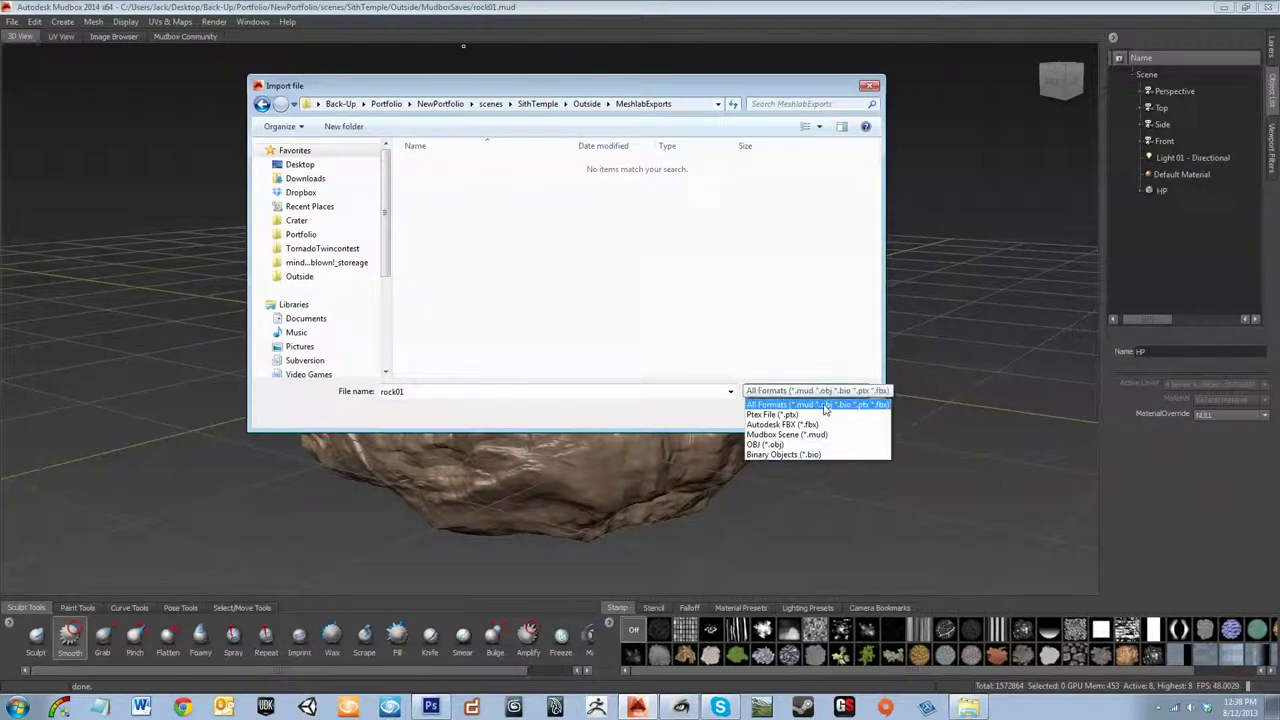
pyautogui.click(798, 444)
pyautogui.click(806, 392)
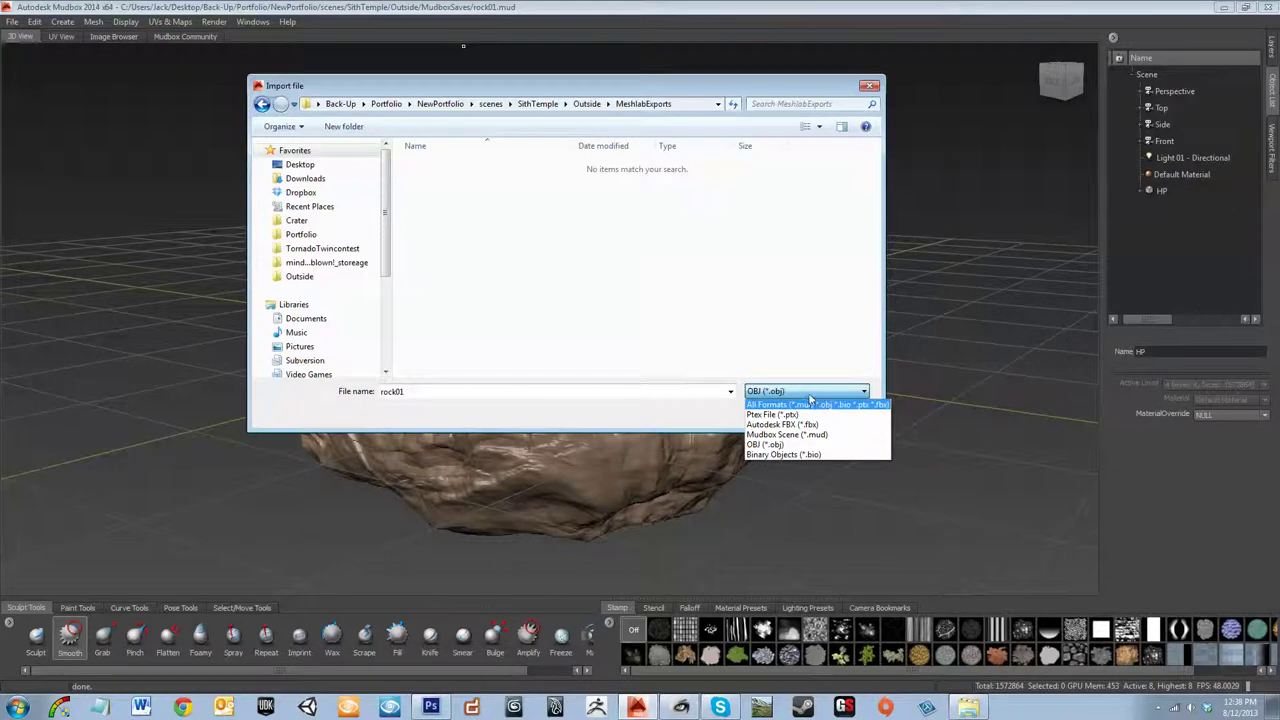
pyautogui.click(810, 403)
pyautogui.click(835, 411)
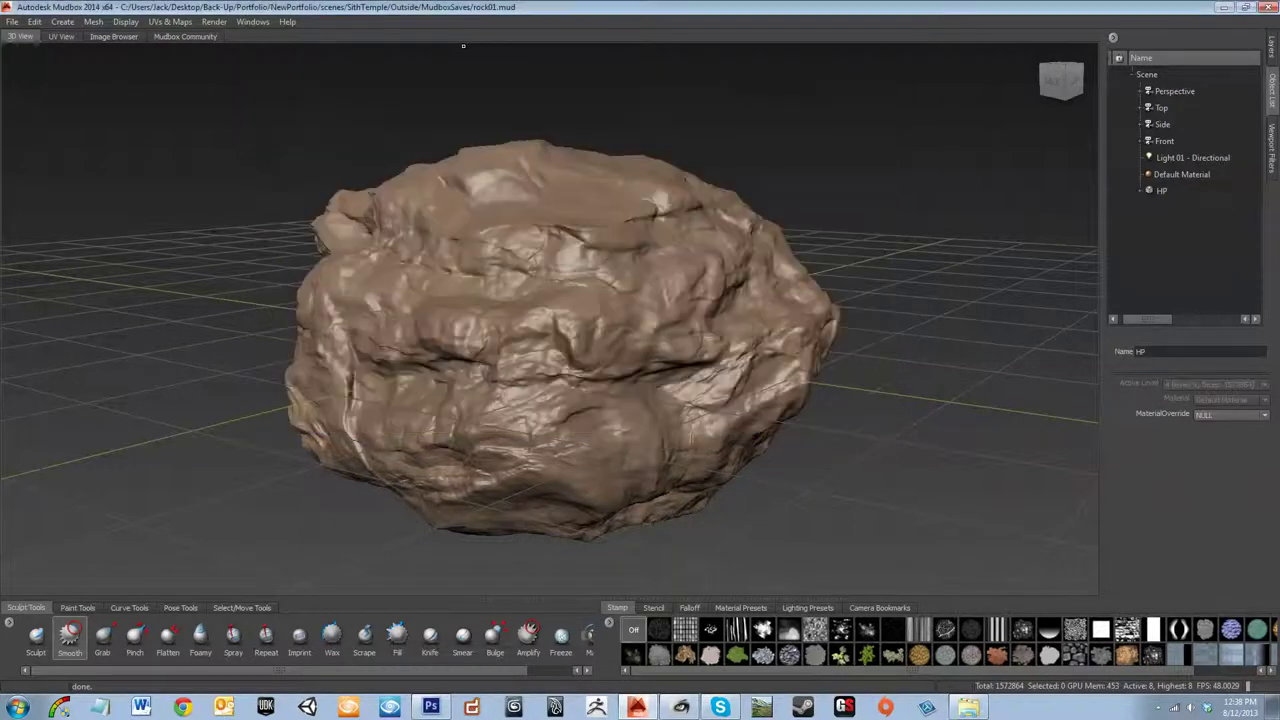
pyautogui.click(680, 707)
# - Begin Export Mesh As and set the file type to Alias Wavefront Object (*.obj)
pyautogui.click(20, 22)
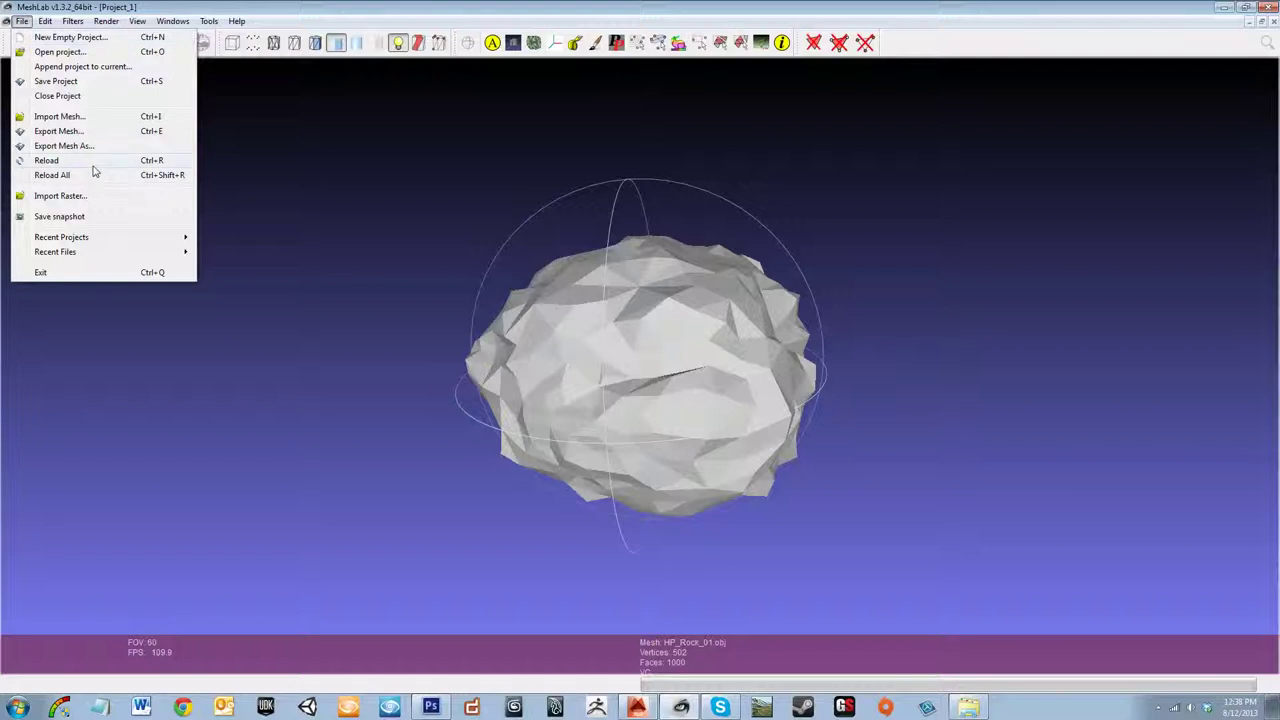
pyautogui.click(74, 133)
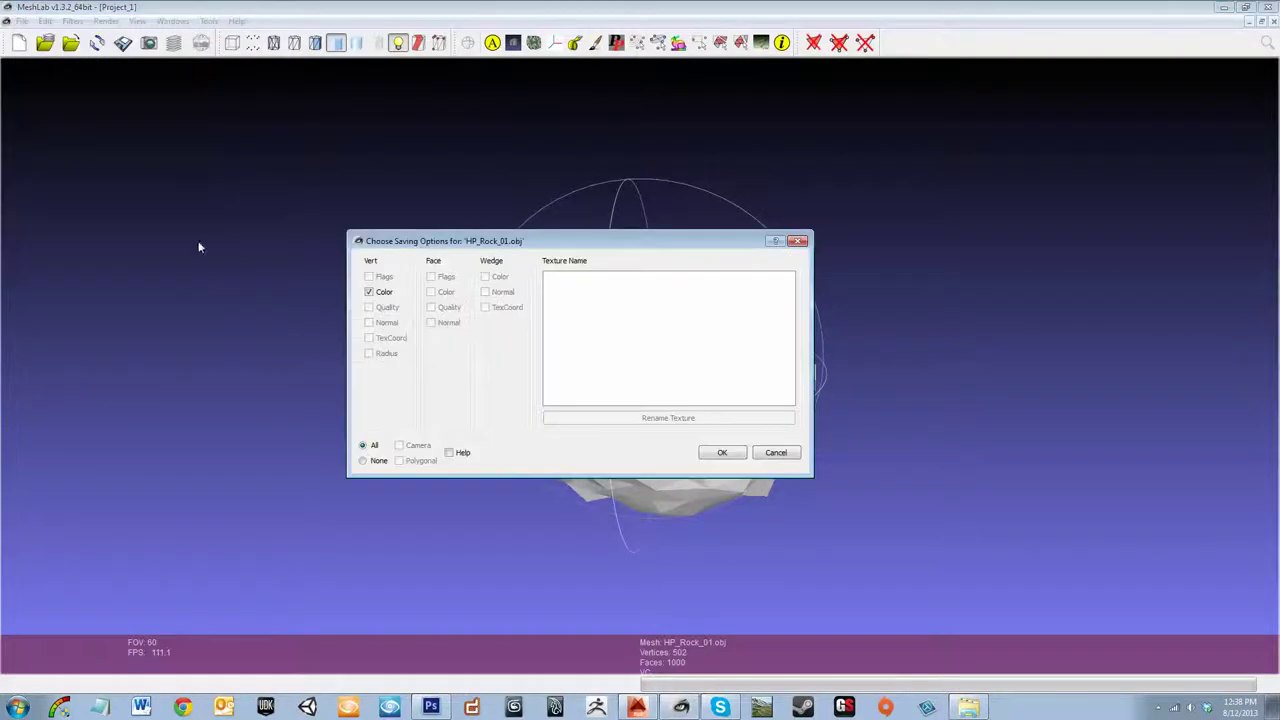
pyautogui.click(774, 453)
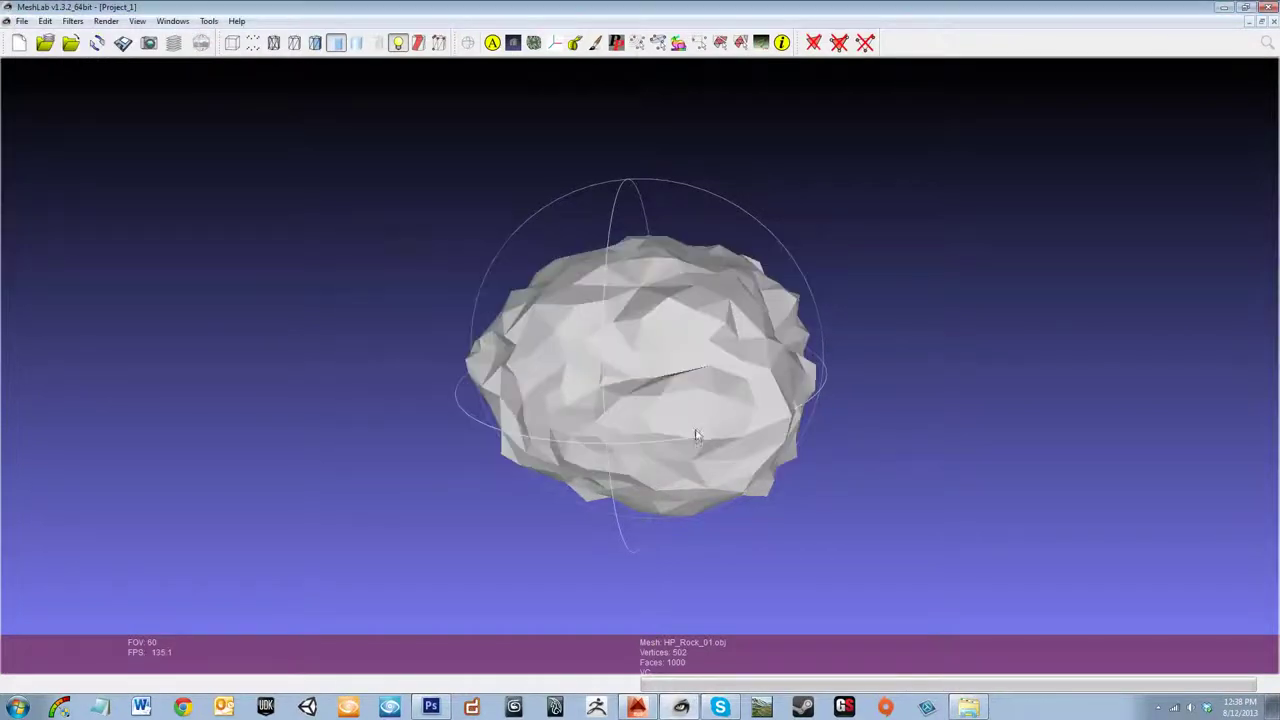
pyautogui.click(21, 21)
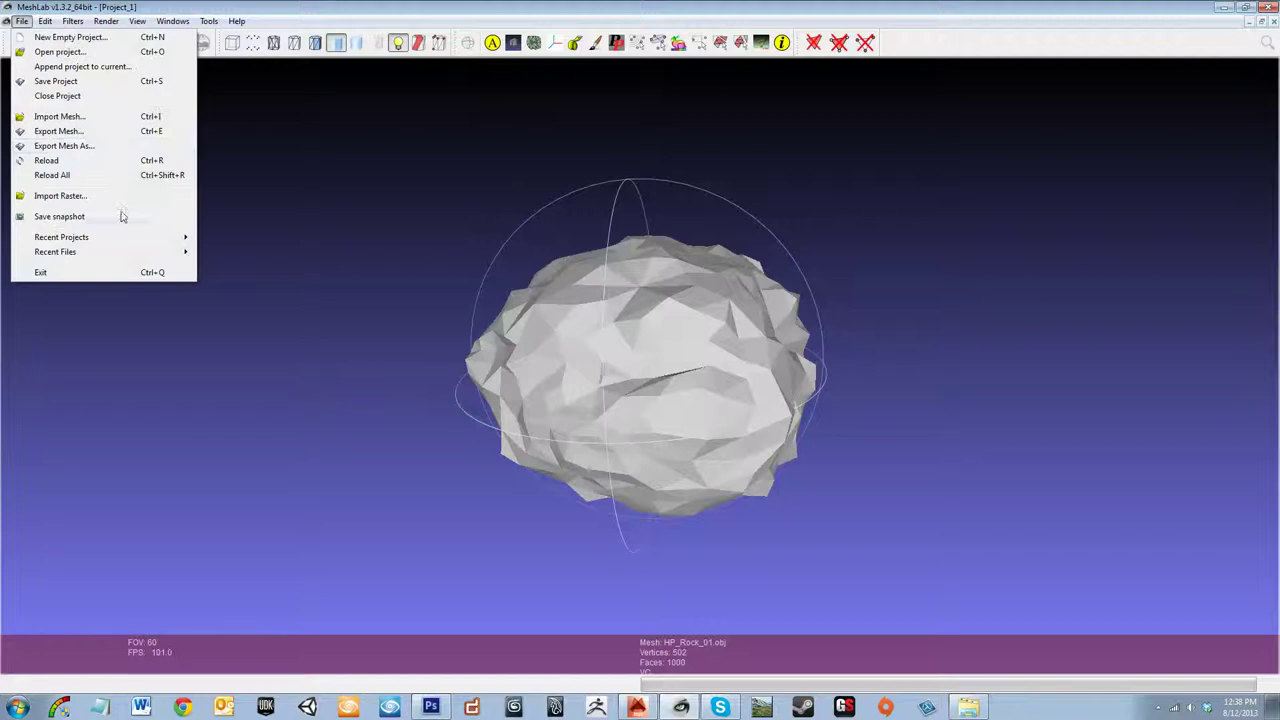
pyautogui.click(106, 149)
pyautogui.click(506, 477)
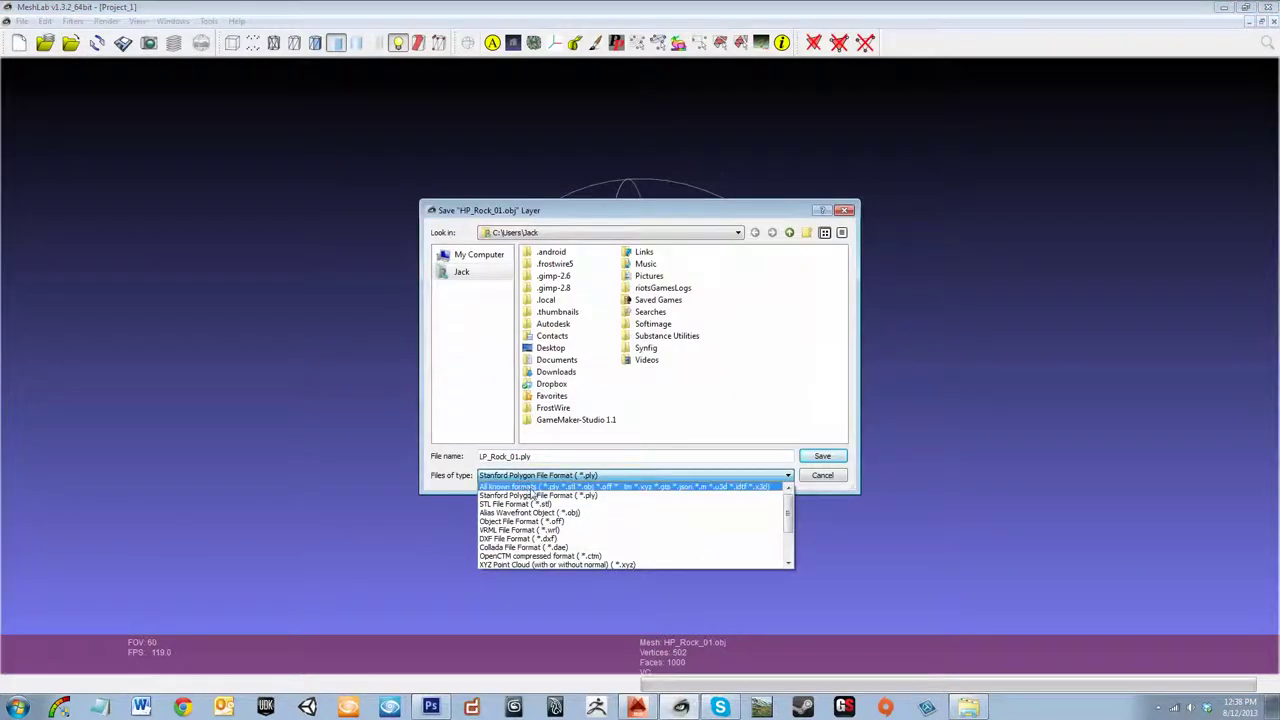
pyautogui.click(535, 486)
pyautogui.click(540, 476)
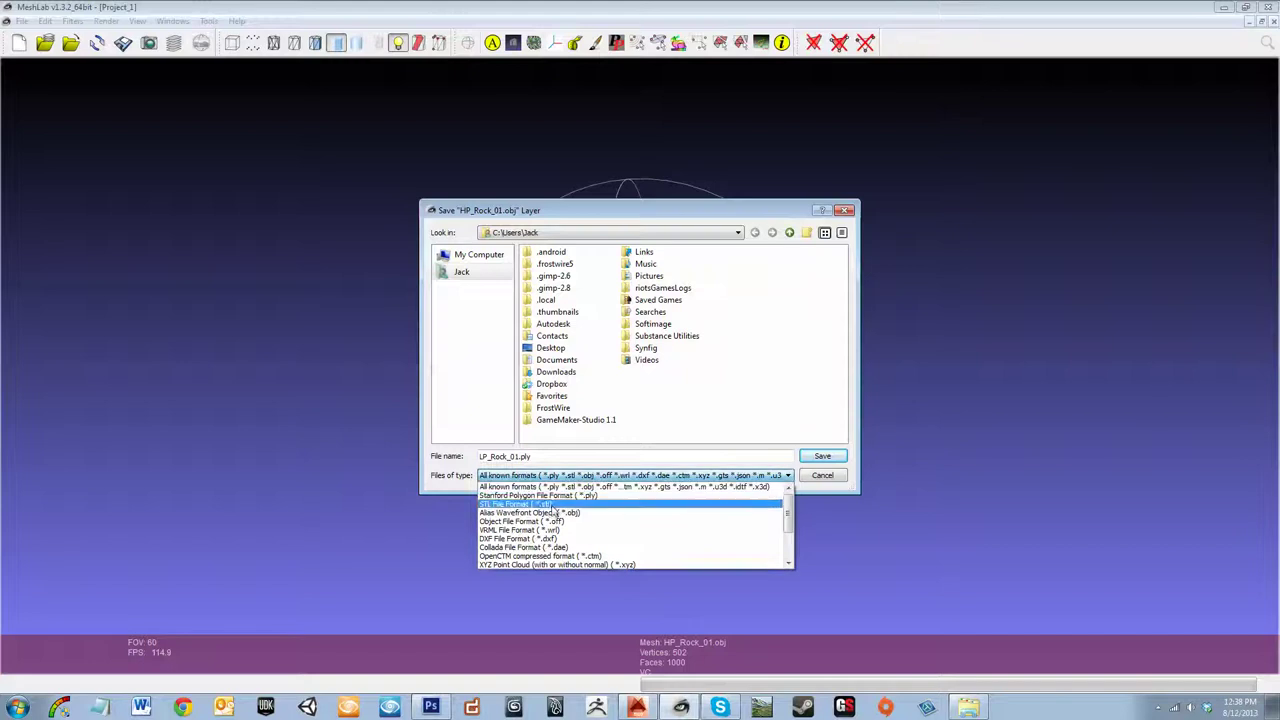
pyautogui.scroll(-2, 580, 563)
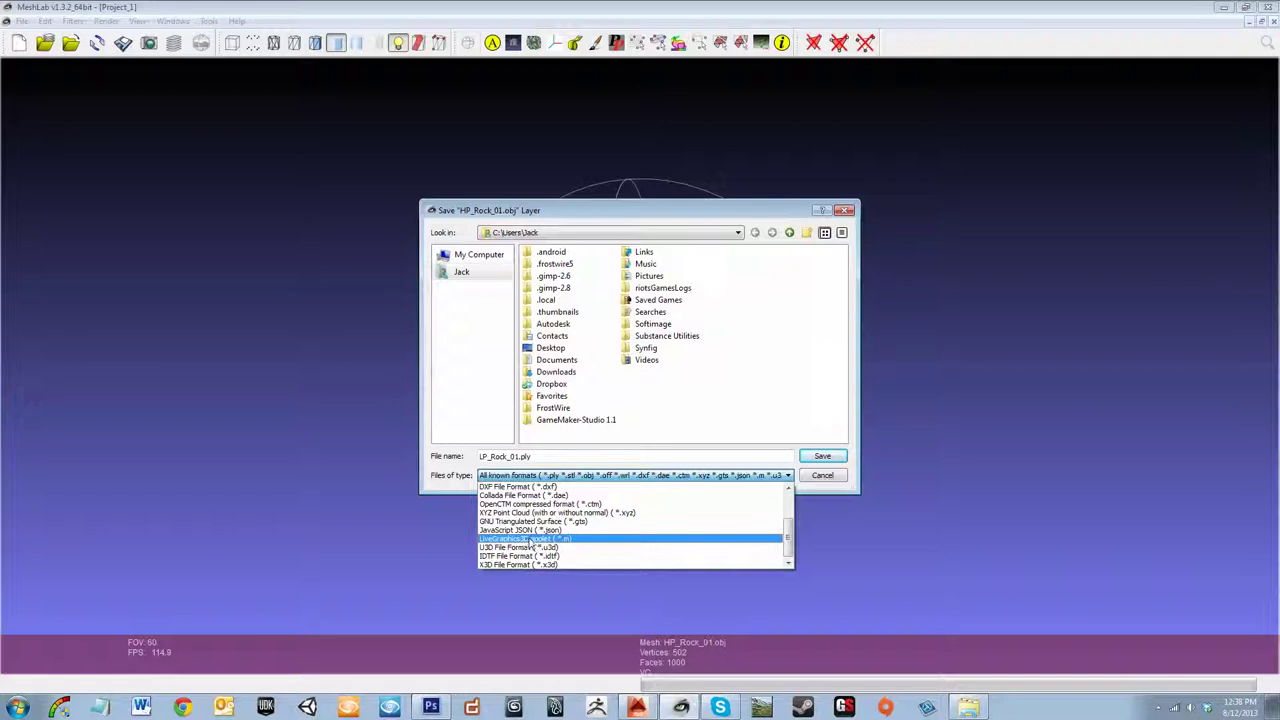
pyautogui.scroll(1, 528, 542)
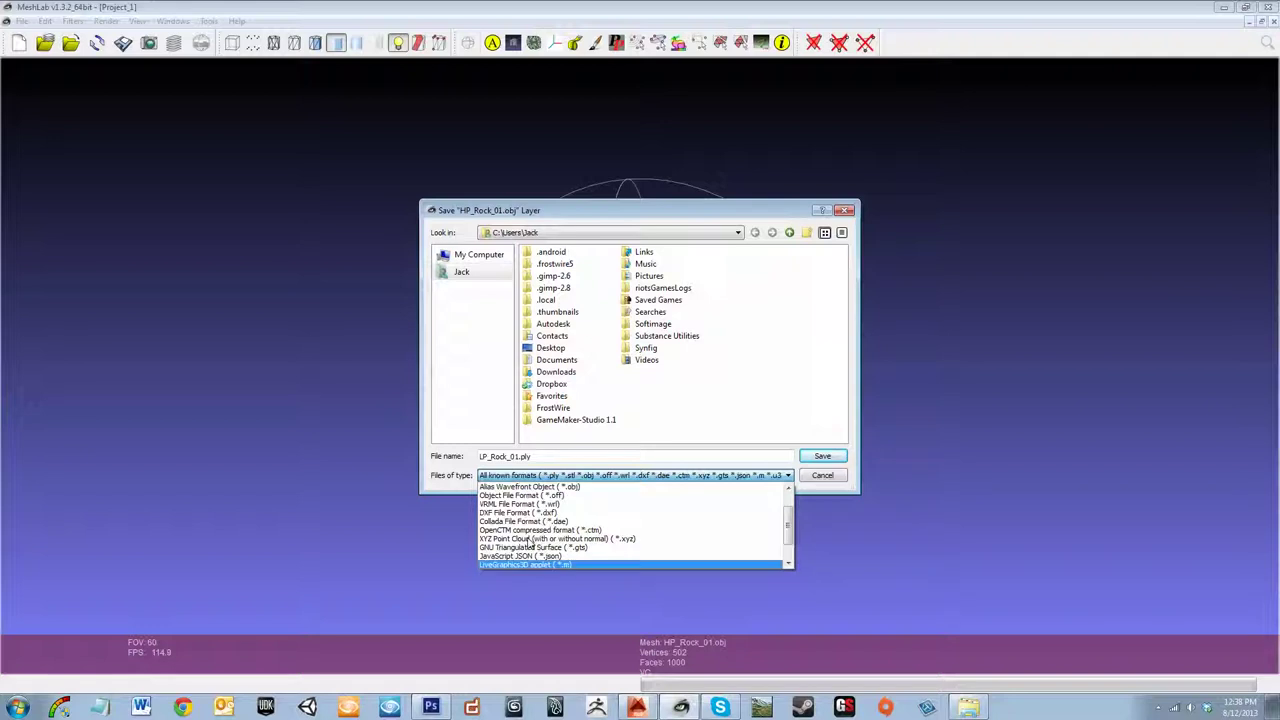
pyautogui.click(524, 487)
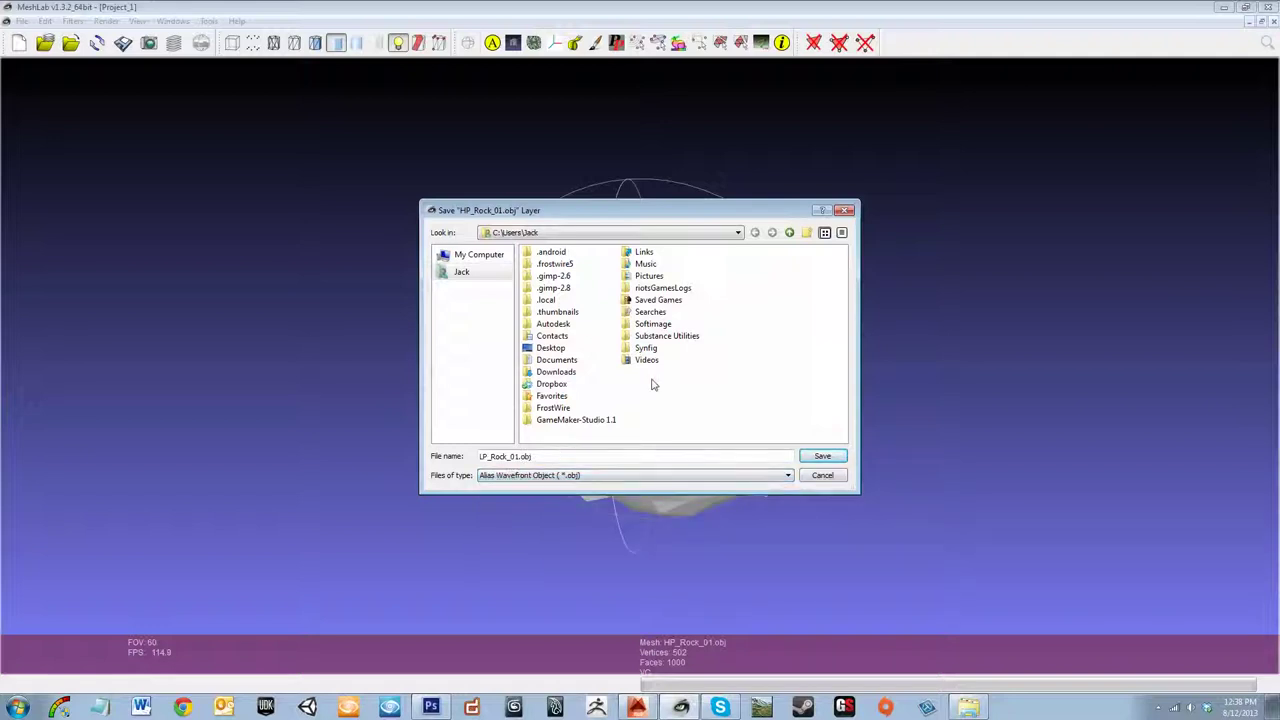
# - Save LP_Rock_01.obj to the Desktop and confirm the export options
pyautogui.click(561, 349)
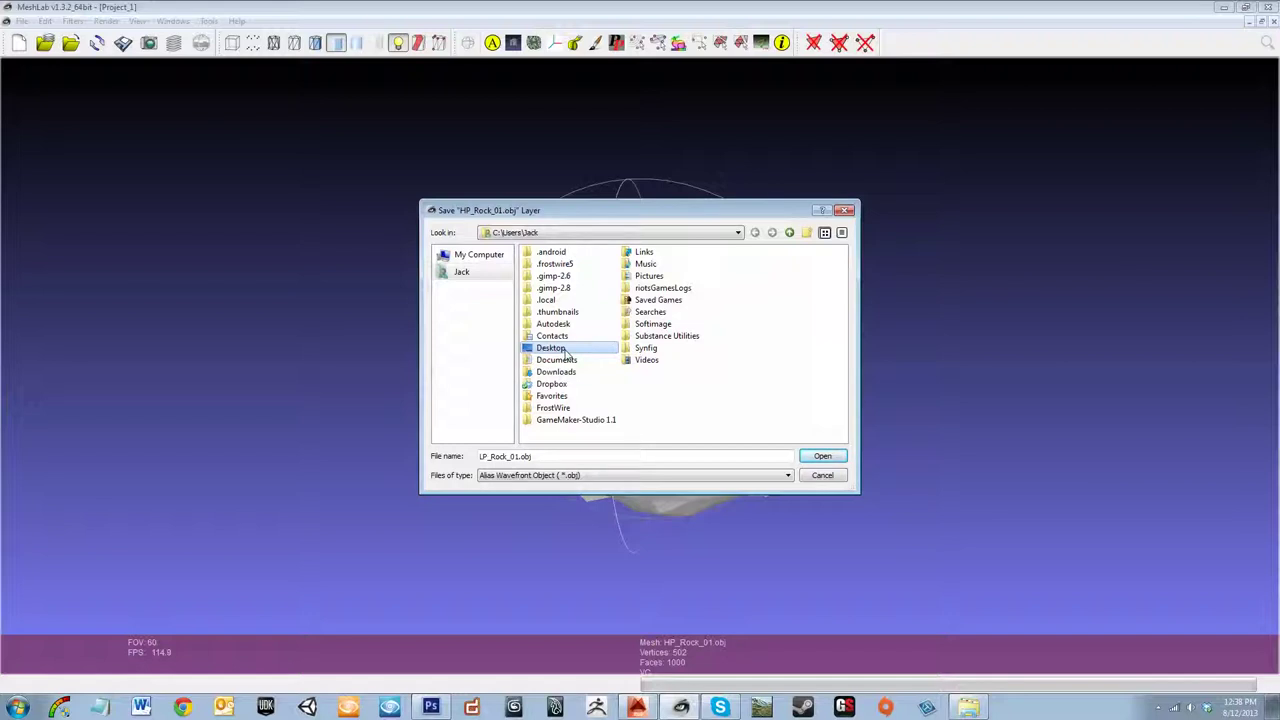
pyautogui.press('Return')
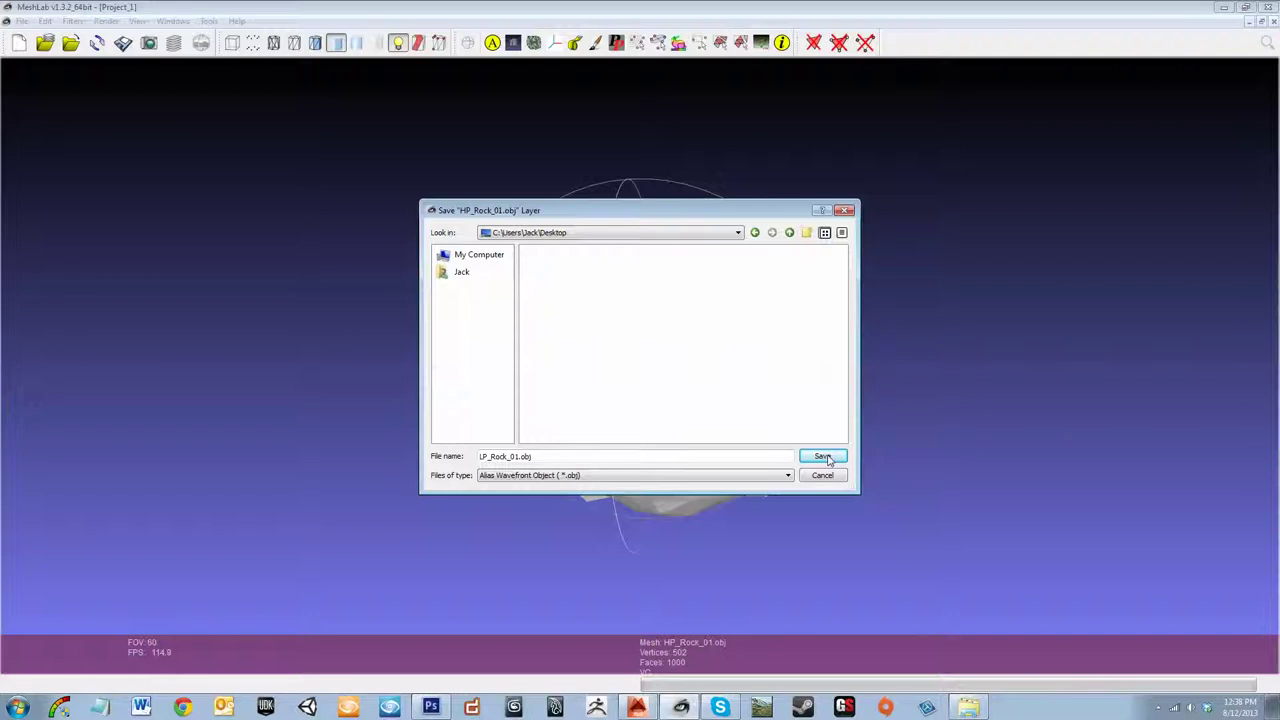
pyautogui.click(827, 458)
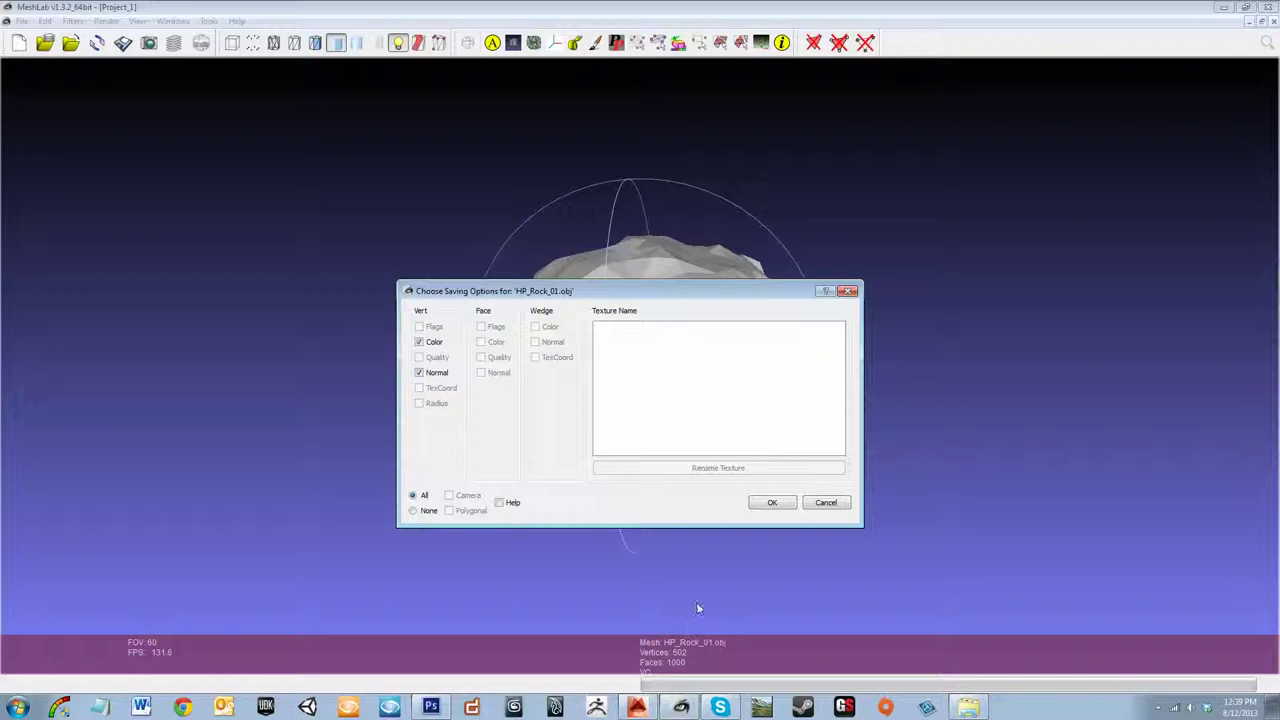
pyautogui.click(785, 502)
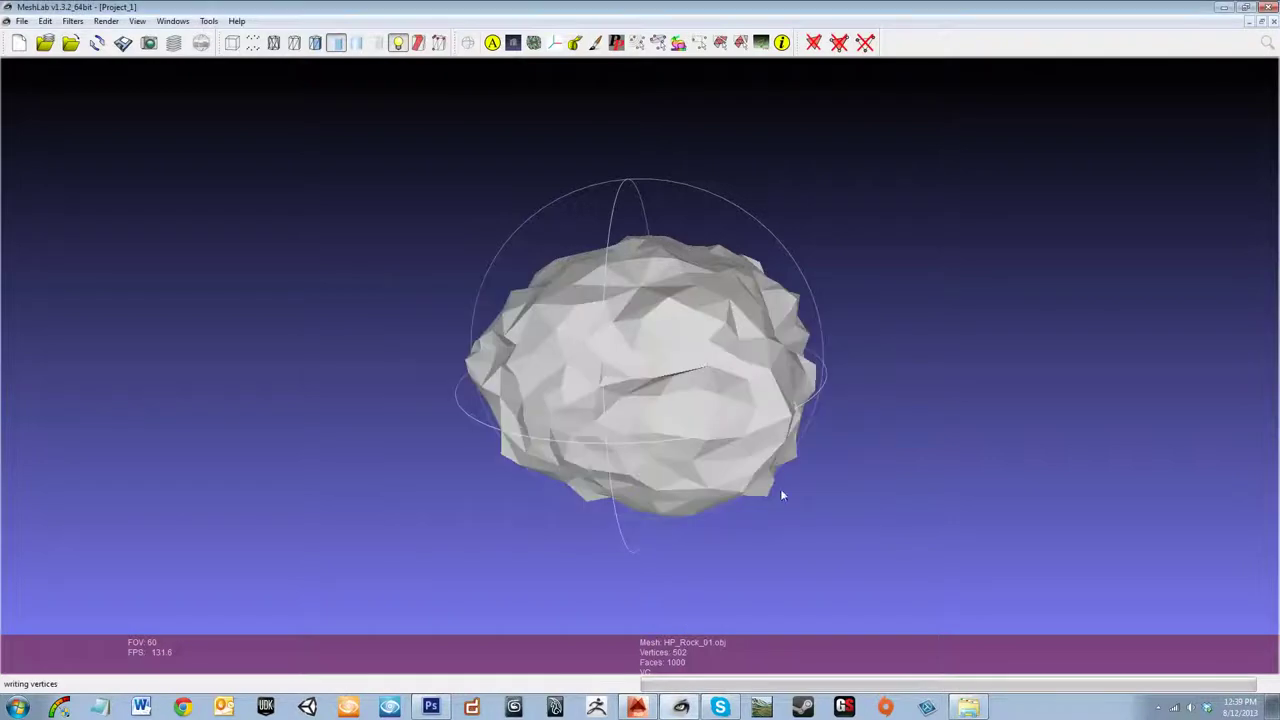
# - Minimize MeshLab and open an Explorer window on the Desktop
pyautogui.click(1224, 8)
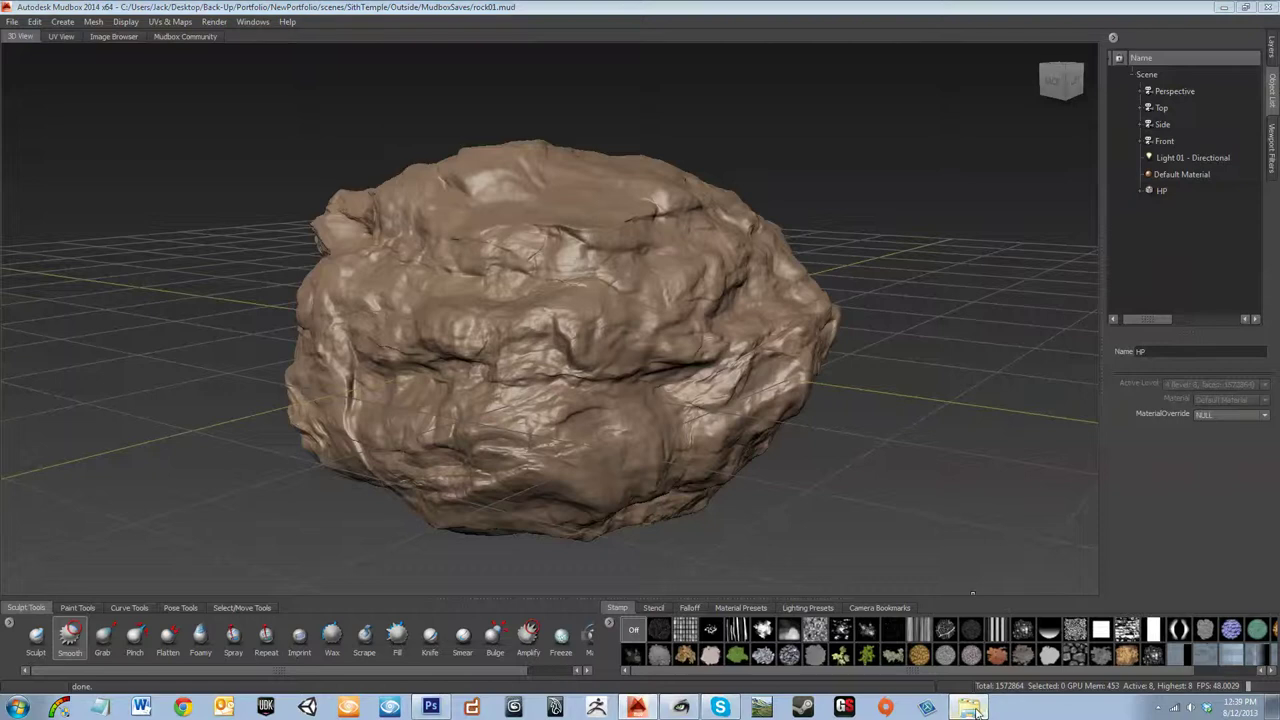
pyautogui.click(969, 707)
pyautogui.press('super+e')
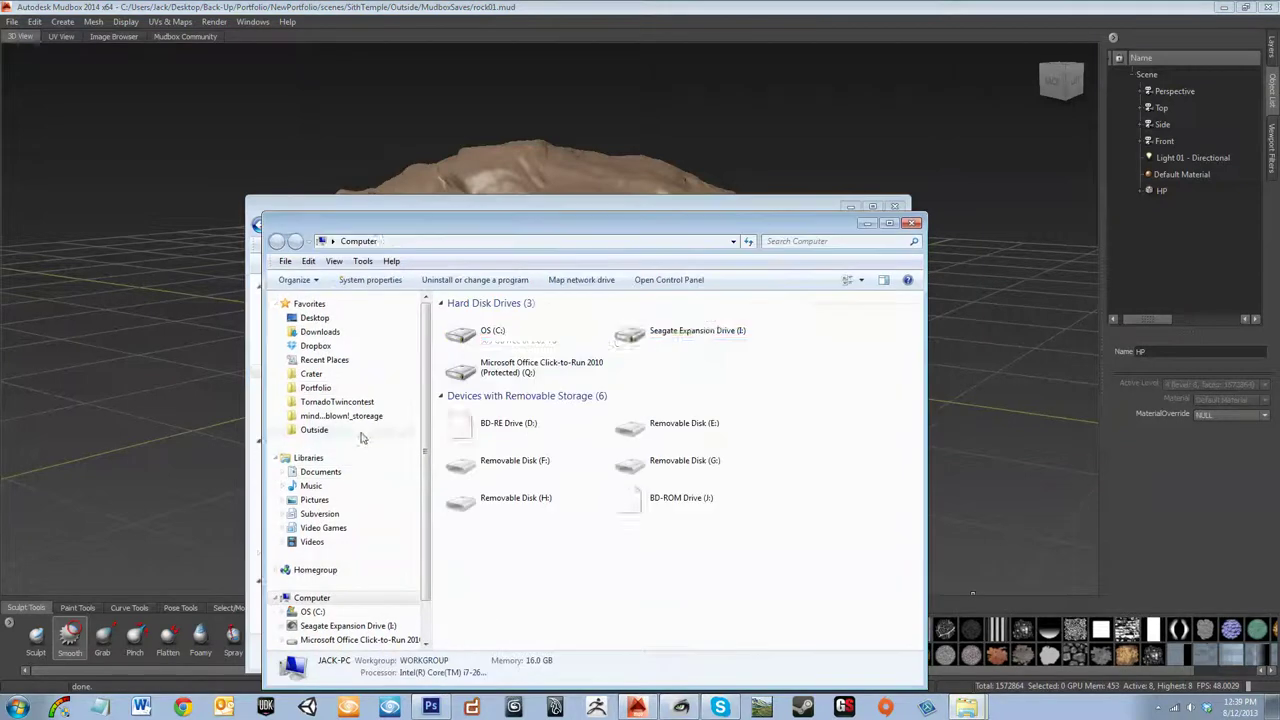
pyautogui.click(350, 318)
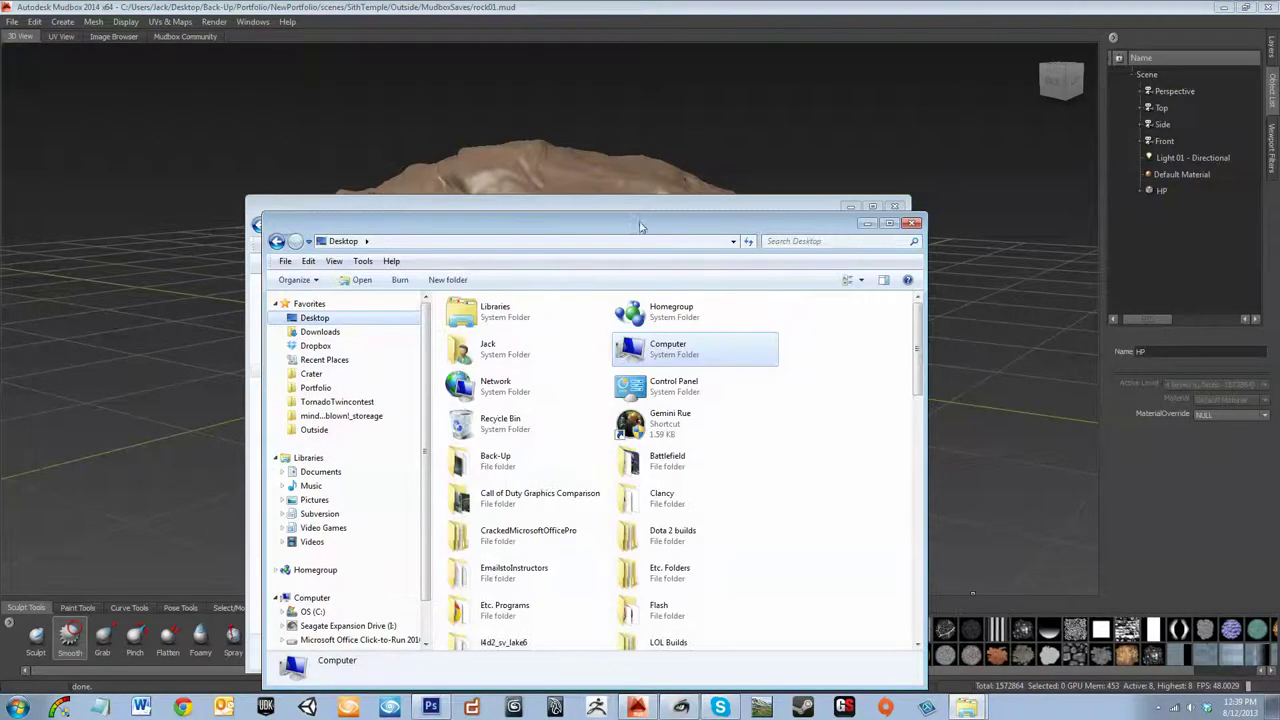
pyautogui.moveTo(917, 365); pyautogui.dragTo(885, 478)
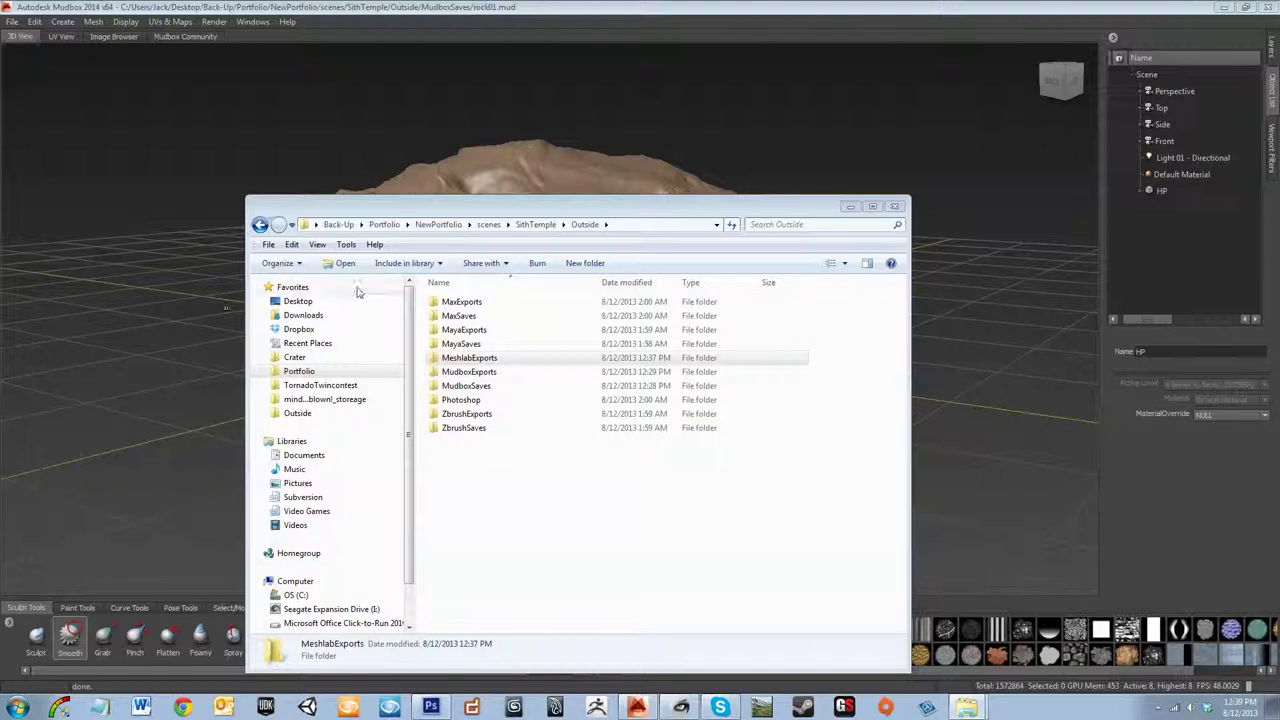
# - Move the Outside folder window aside, then switch through Mudbox back to MeshLab
pyautogui.click(1223, 7)
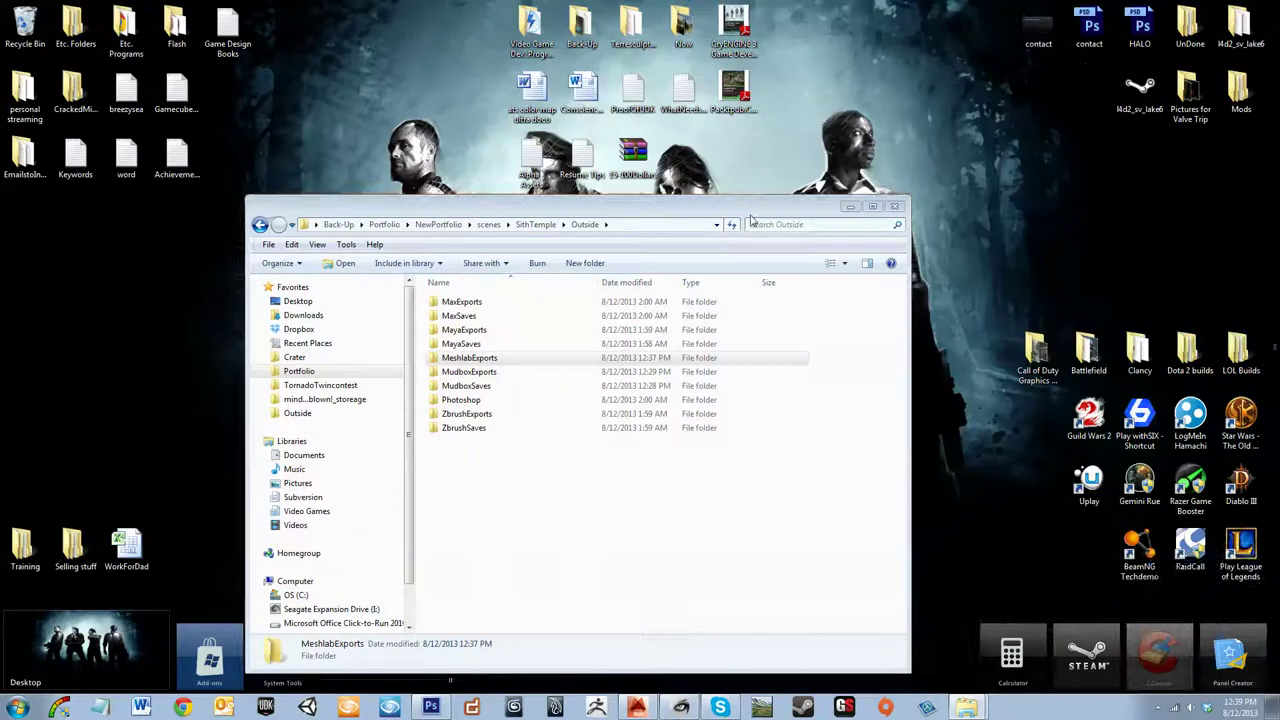
pyautogui.moveTo(773, 201); pyautogui.dragTo(838, 130)
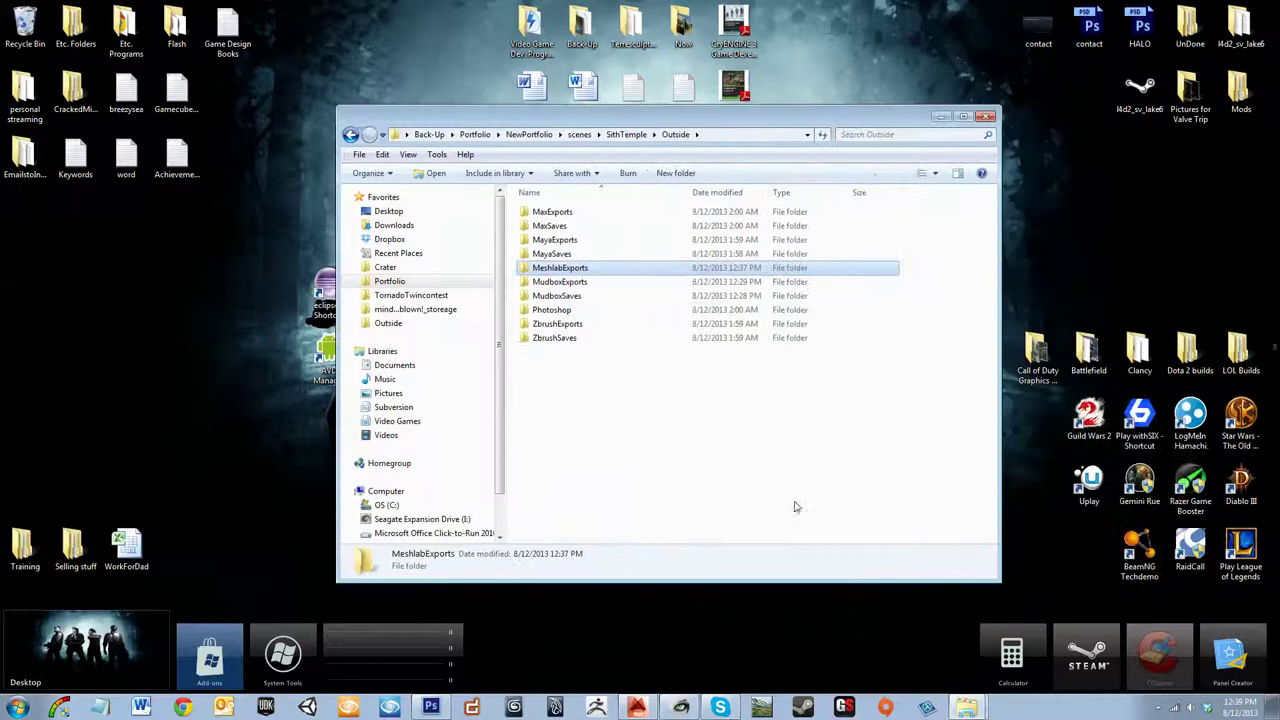
pyautogui.click(636, 707)
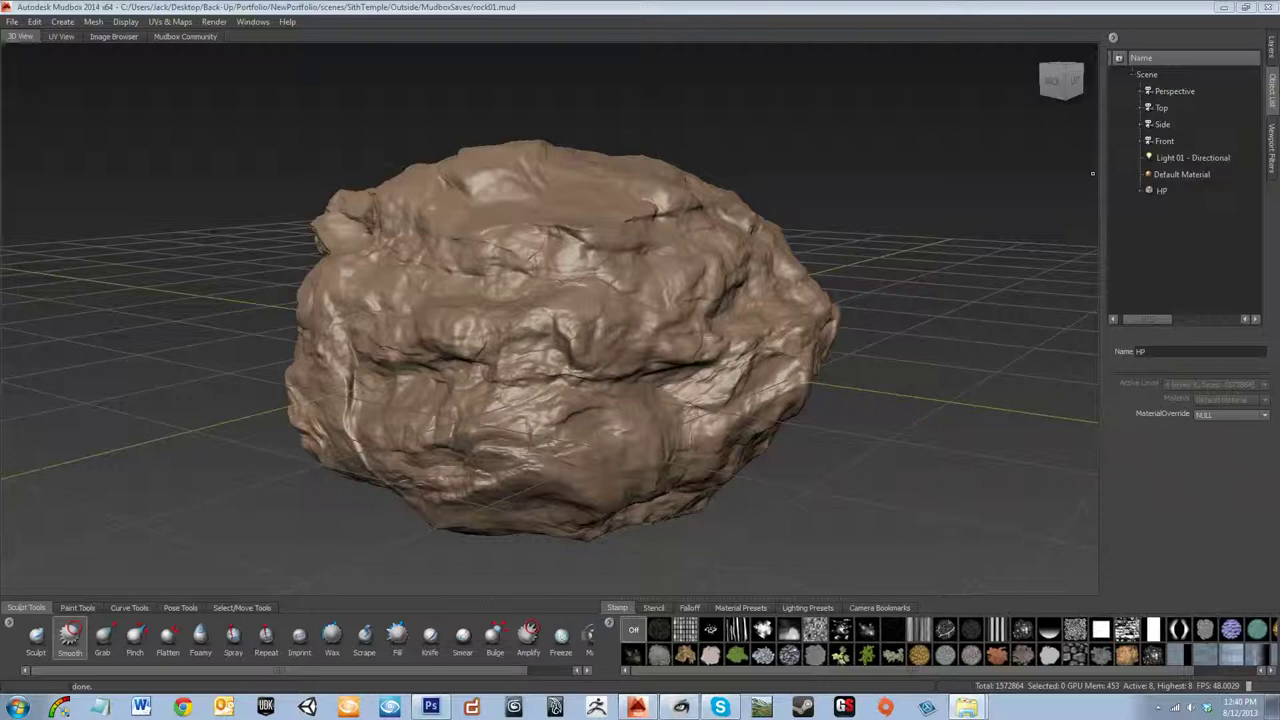
pyautogui.click(684, 707)
pyautogui.click(20, 21)
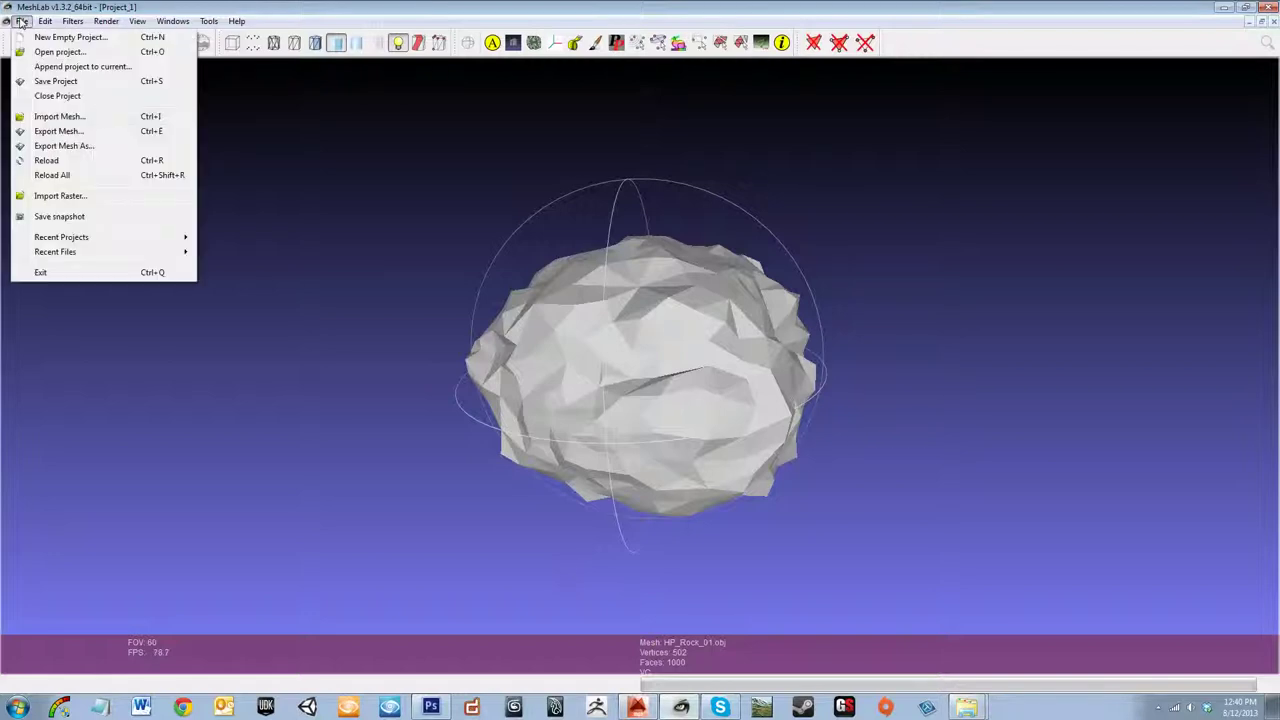
pyautogui.click(145, 132)
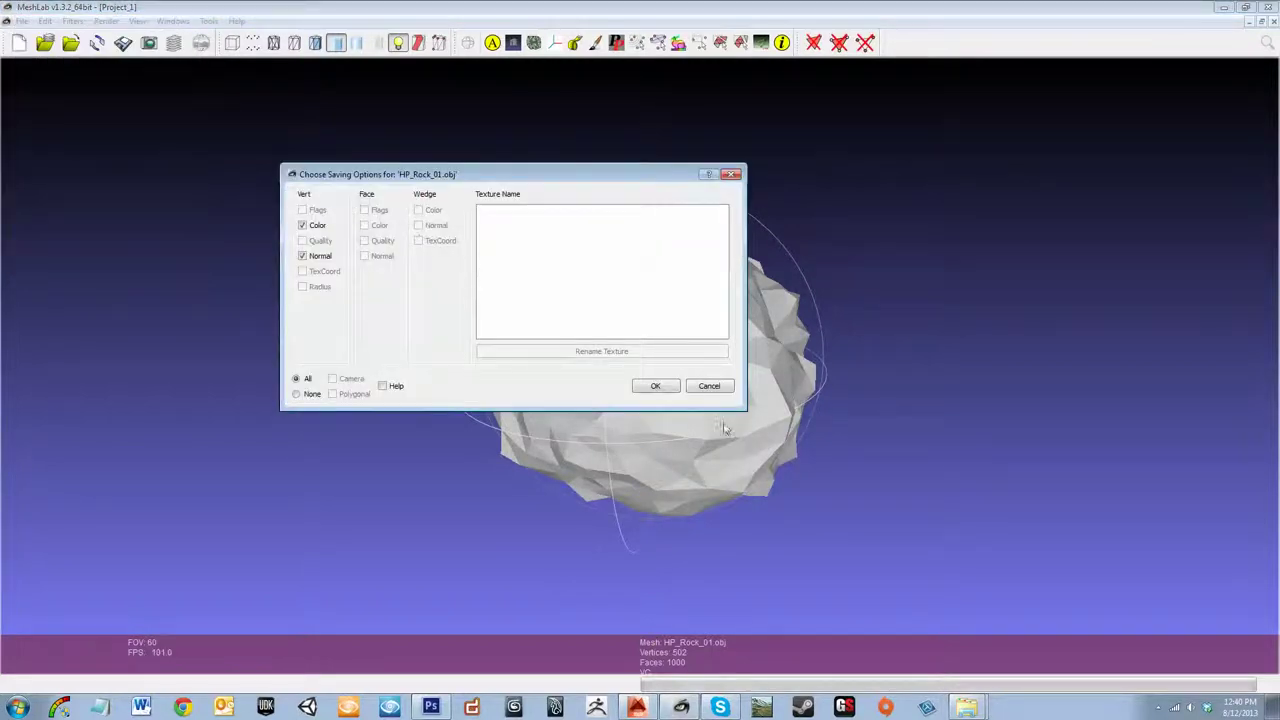
pyautogui.click(709, 386)
pyautogui.click(21, 21)
pyautogui.click(79, 146)
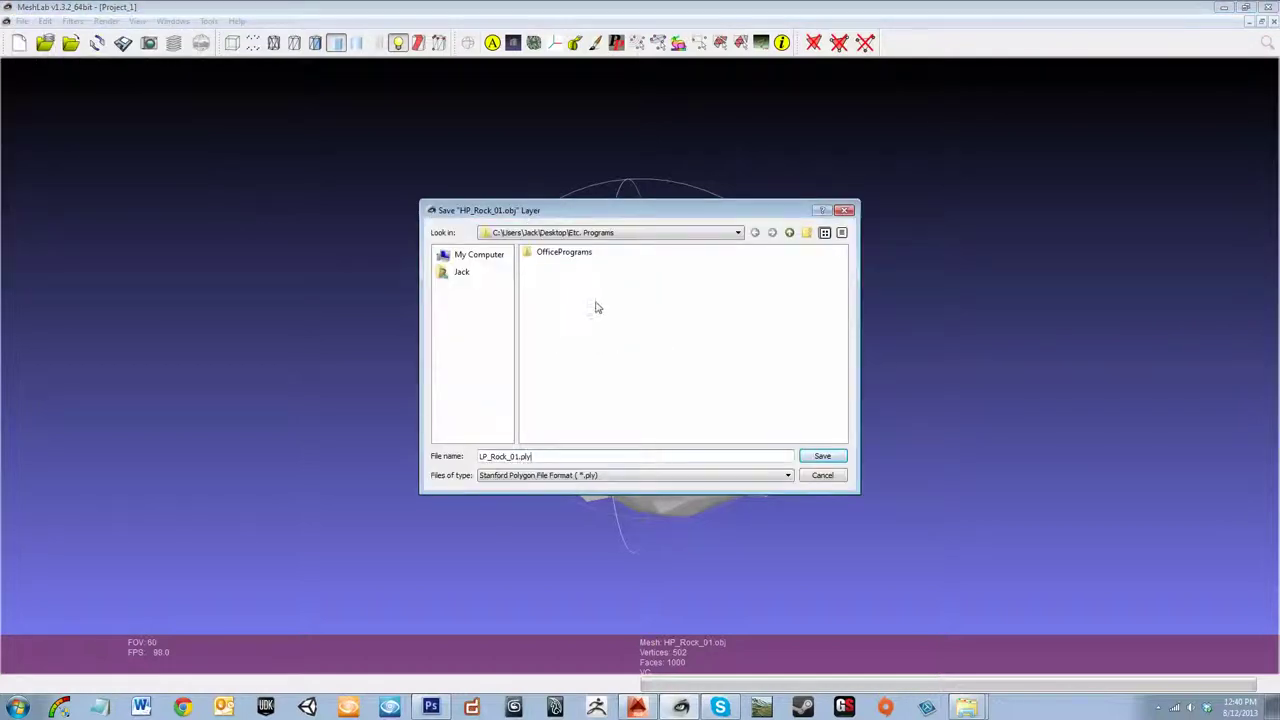
pyautogui.click(838, 474)
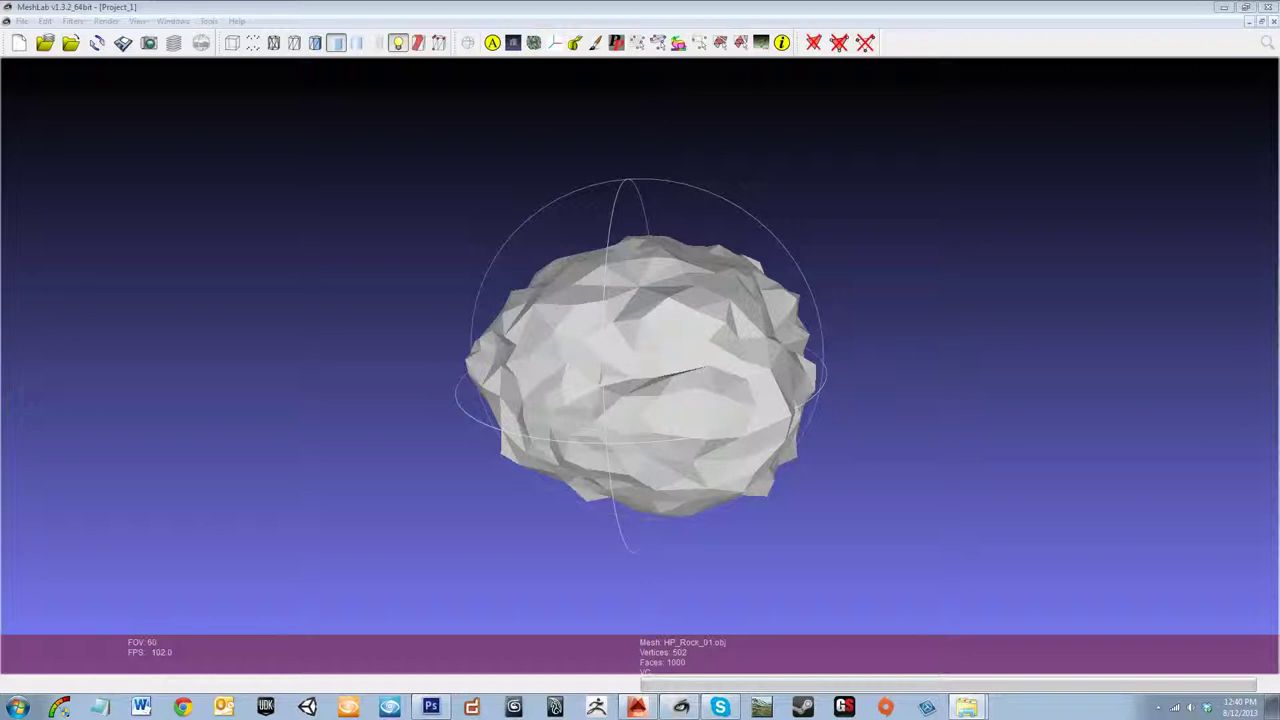
# - Open MeshLab's export dialog at the Desktop and switch the format from PLY to Wavefront OBJ
pyautogui.click(21, 21)
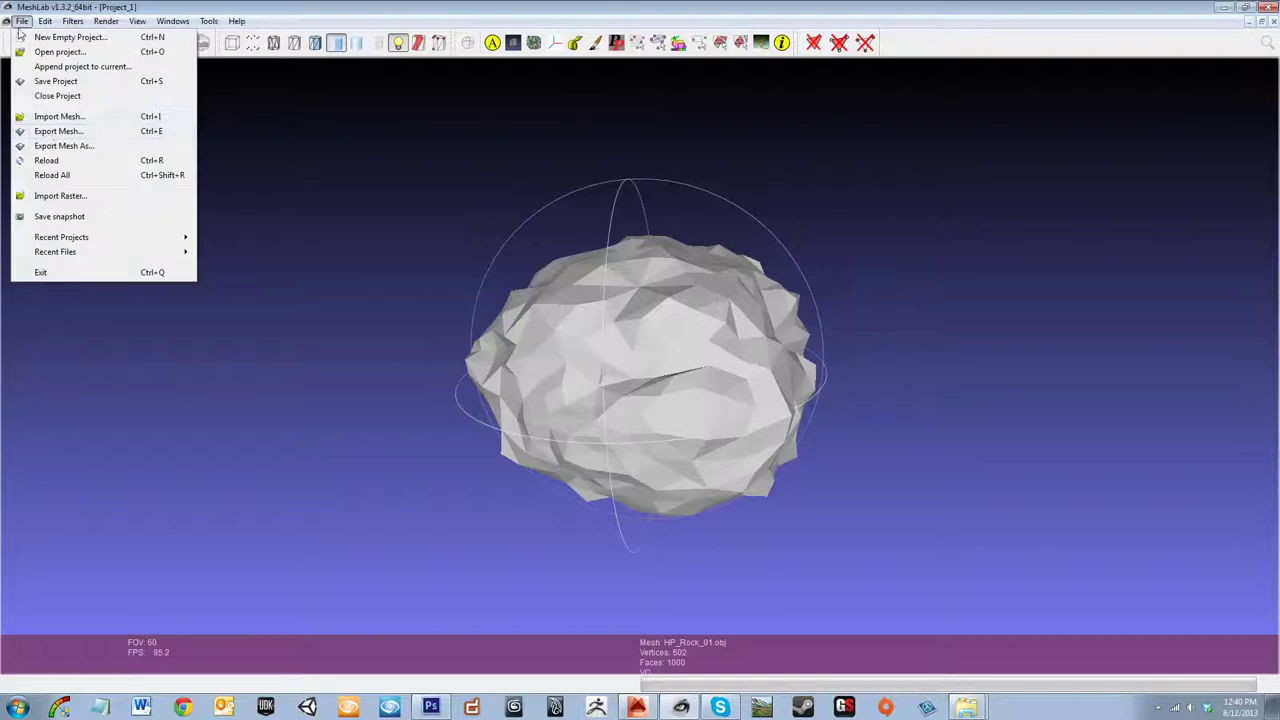
pyautogui.click(55, 146)
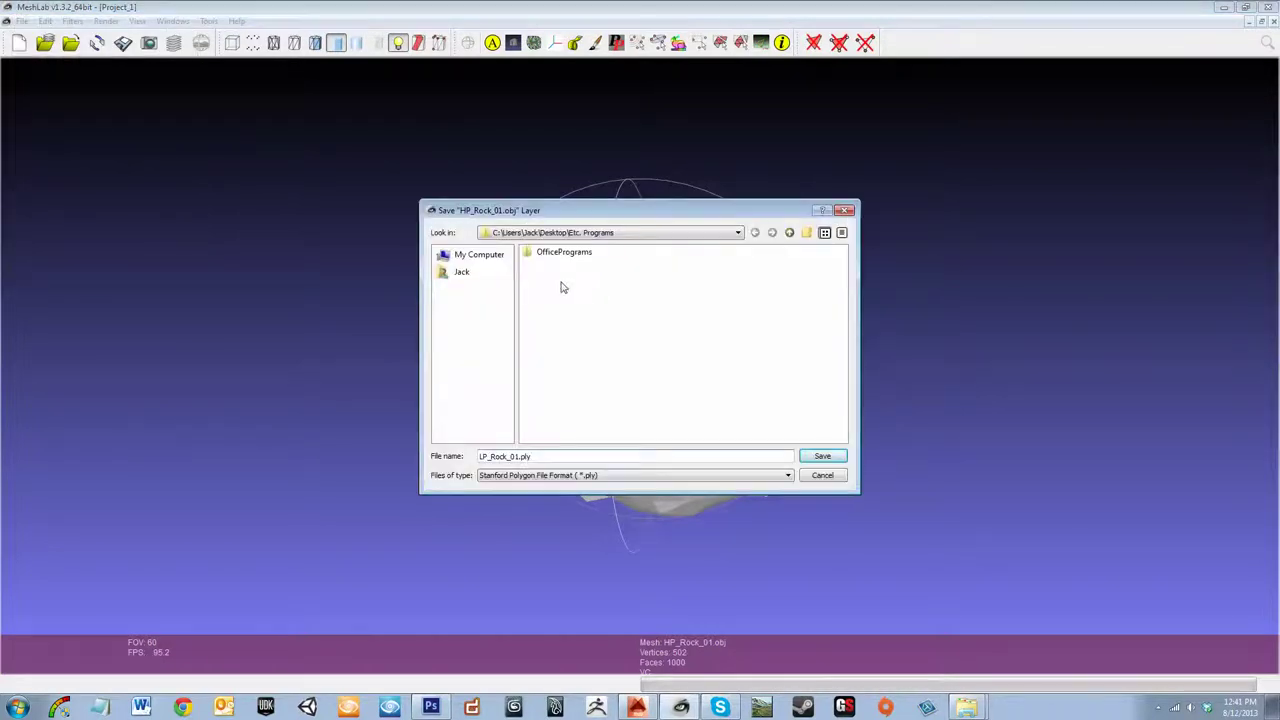
pyautogui.click(576, 234)
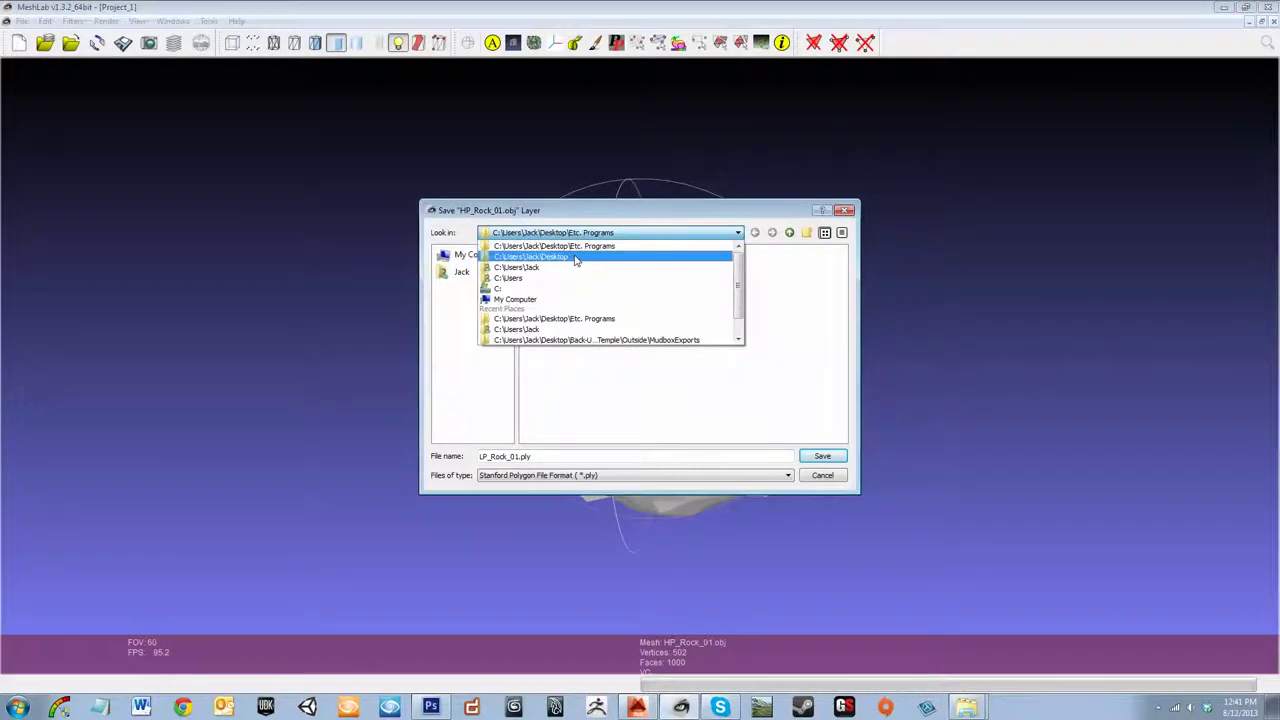
pyautogui.click(576, 258)
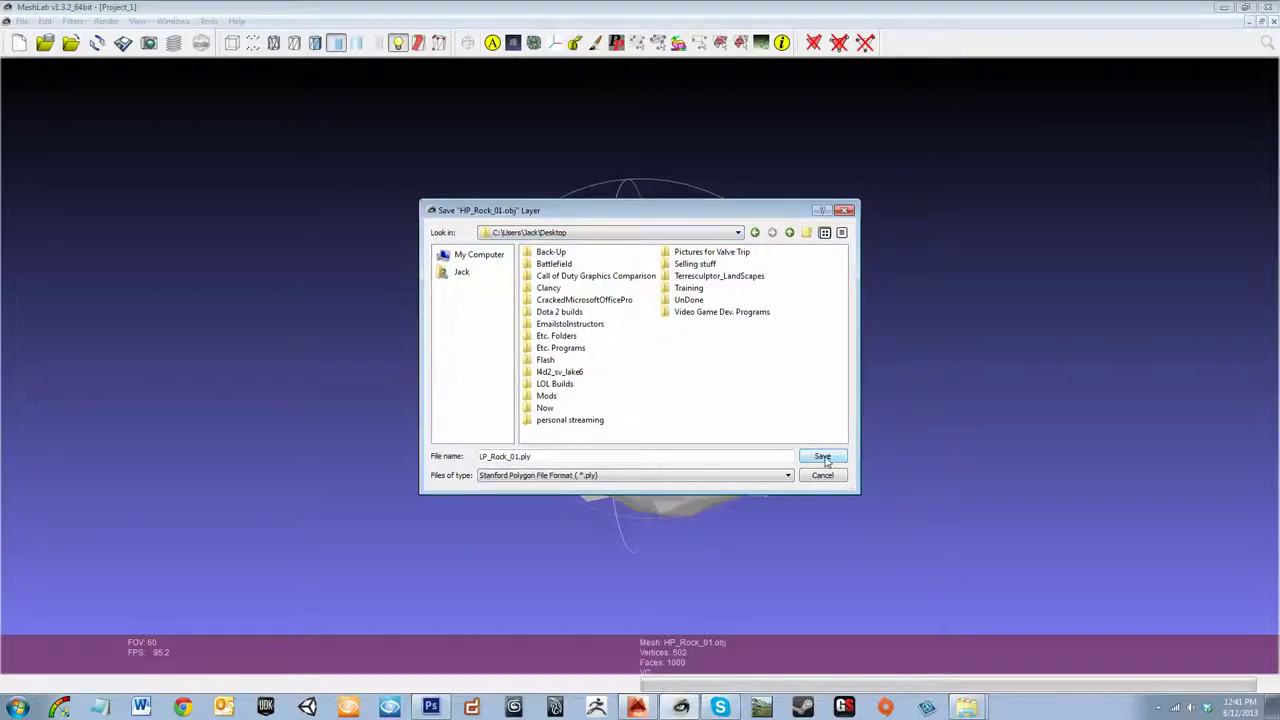
pyautogui.click(602, 478)
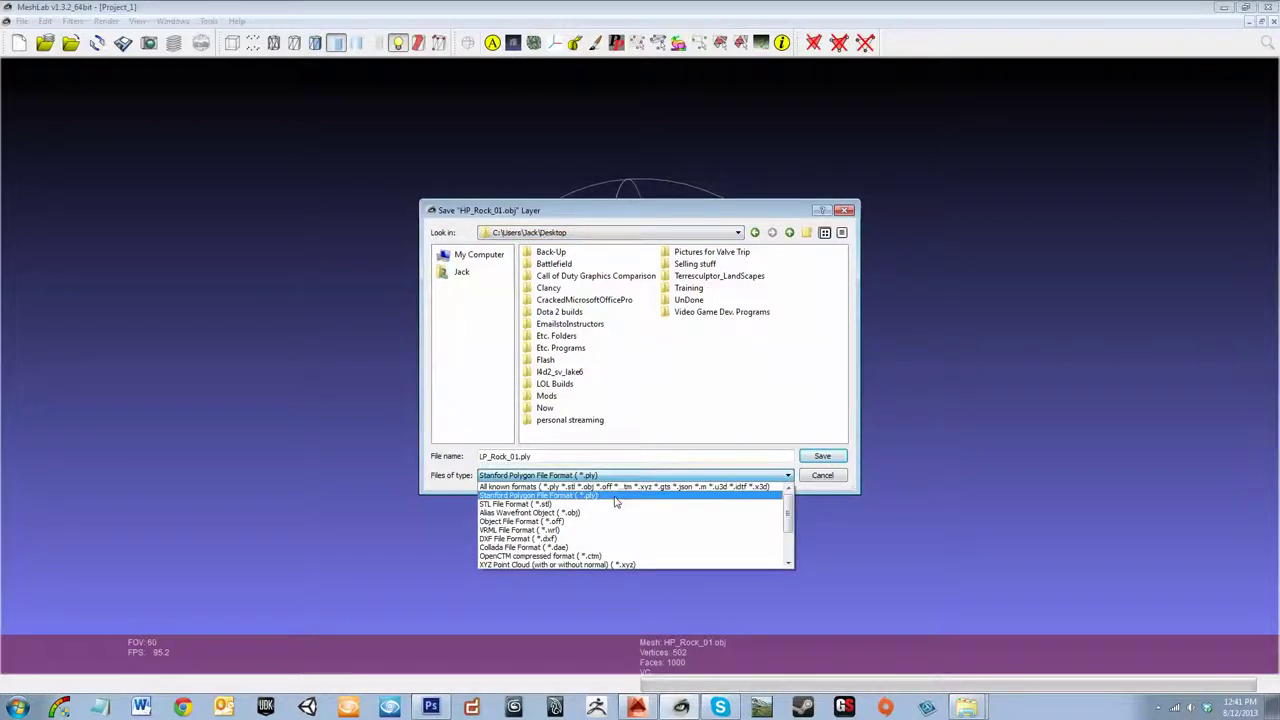
pyautogui.click(617, 512)
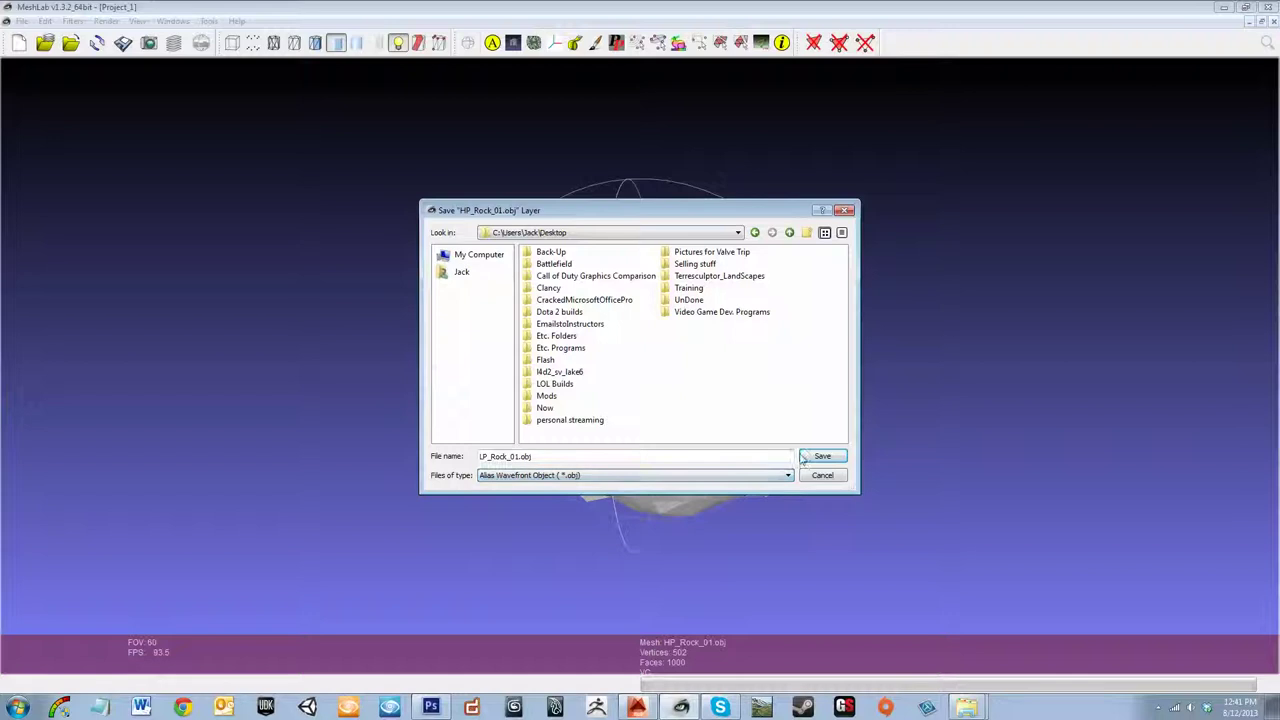
# - Save LP_Rock_01.obj into Back-Up\Portfolio\NewPortfolio\scenes\SithTemple\Outside\MeshlabExports, accepting the saving options
pyautogui.doubleClick(540, 253)
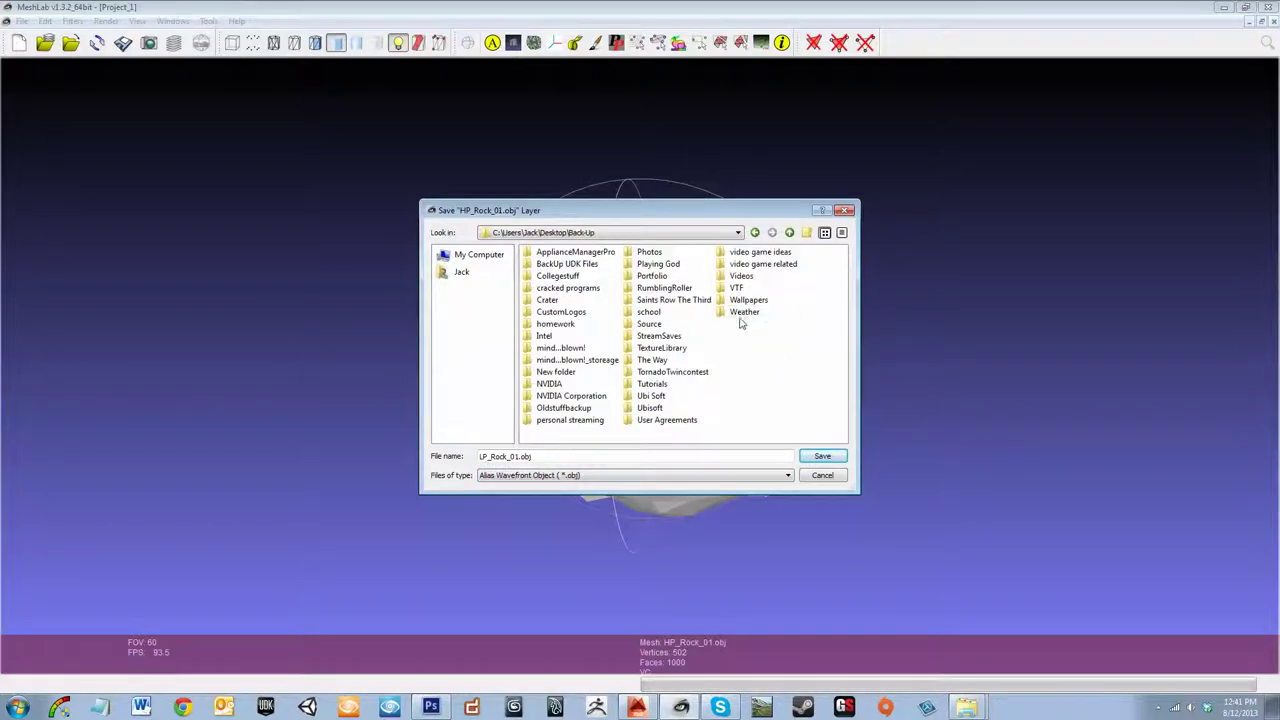
pyautogui.doubleClick(678, 277)
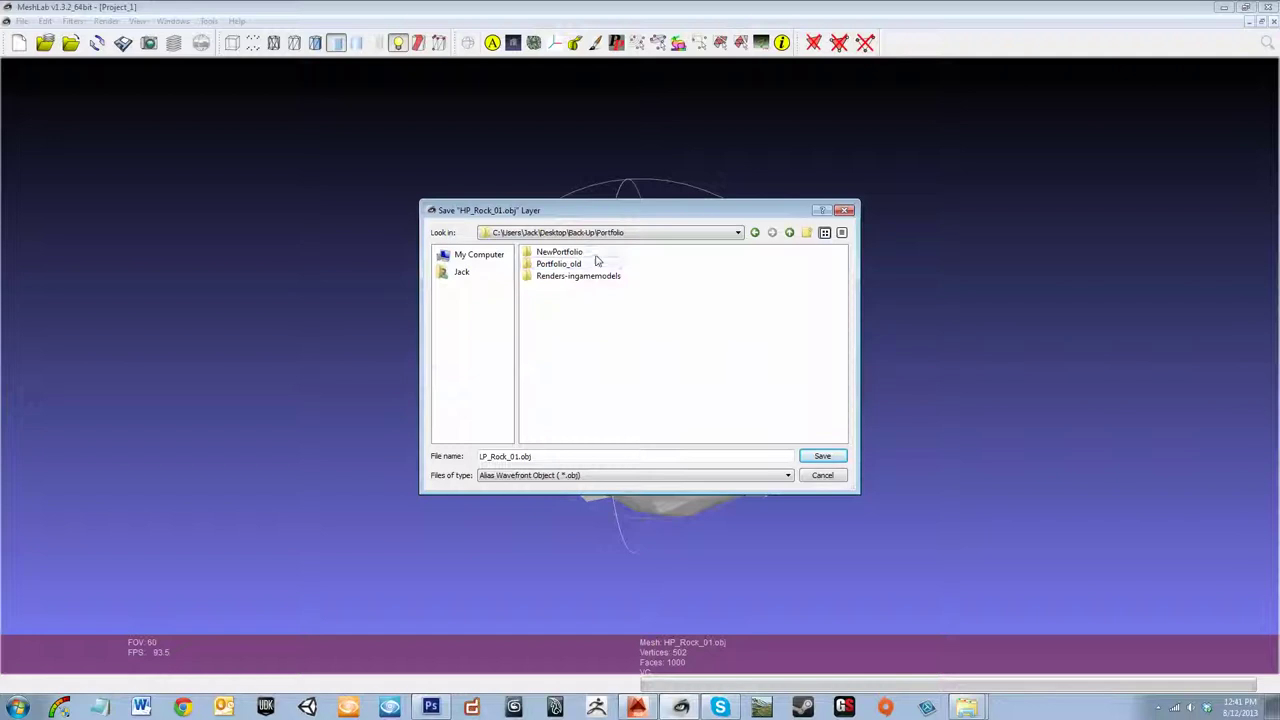
pyautogui.doubleClick(589, 255)
pyautogui.doubleClick(599, 290)
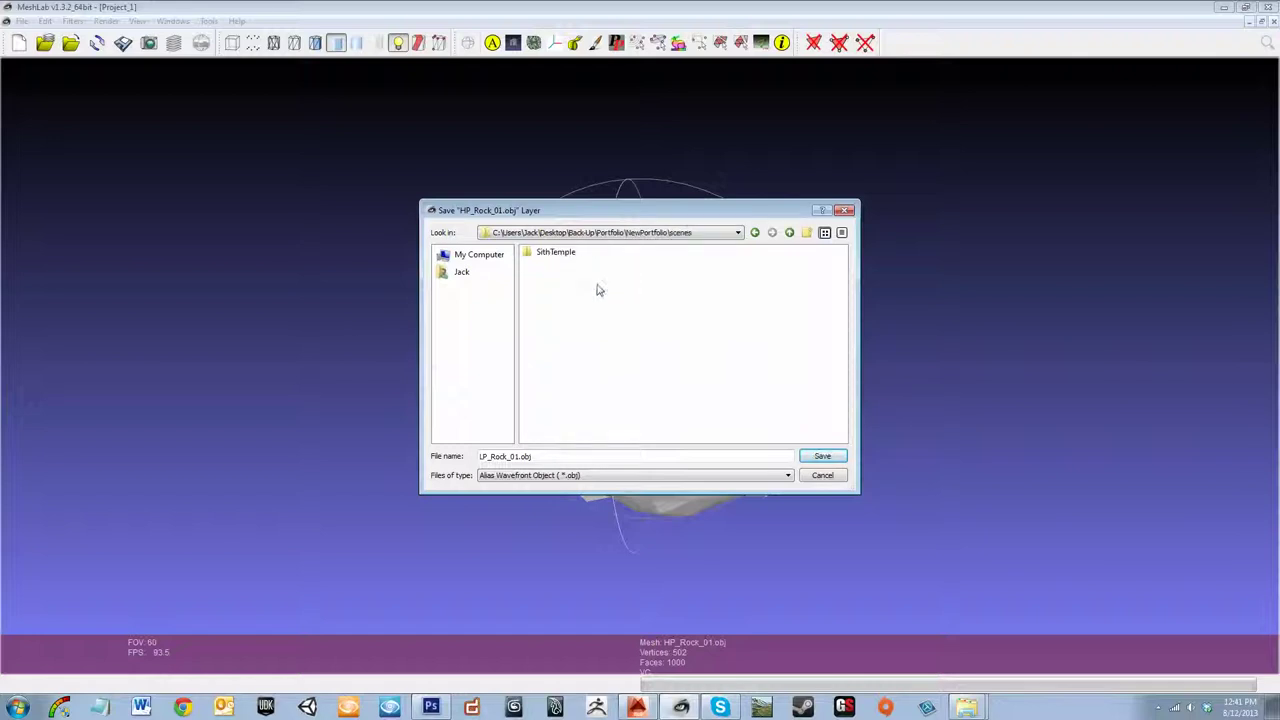
pyautogui.doubleClick(562, 268)
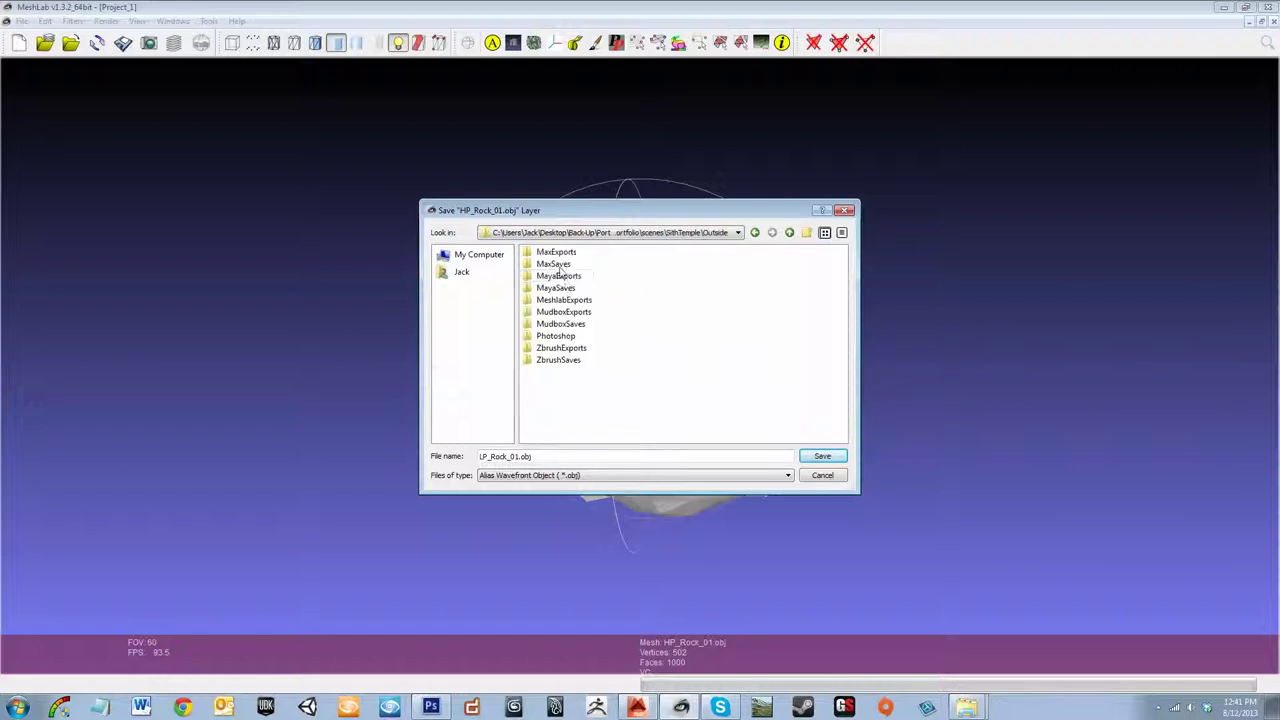
pyautogui.doubleClick(563, 300)
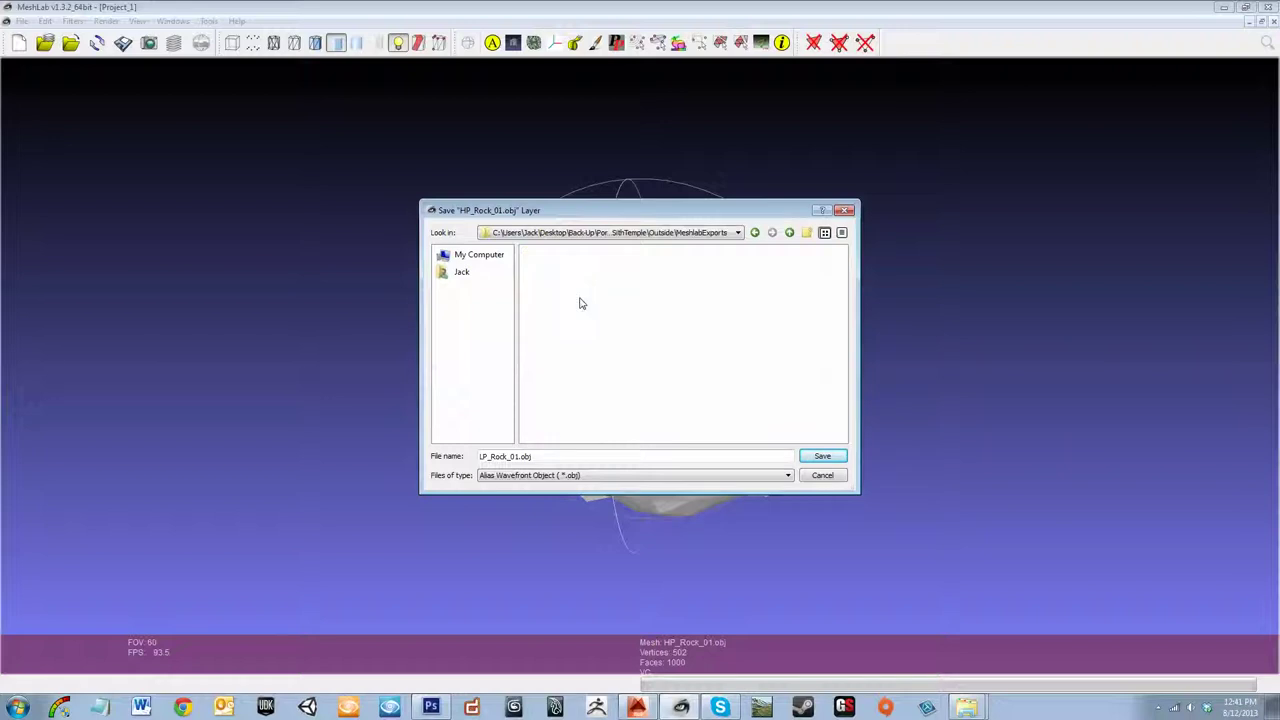
pyautogui.click(822, 457)
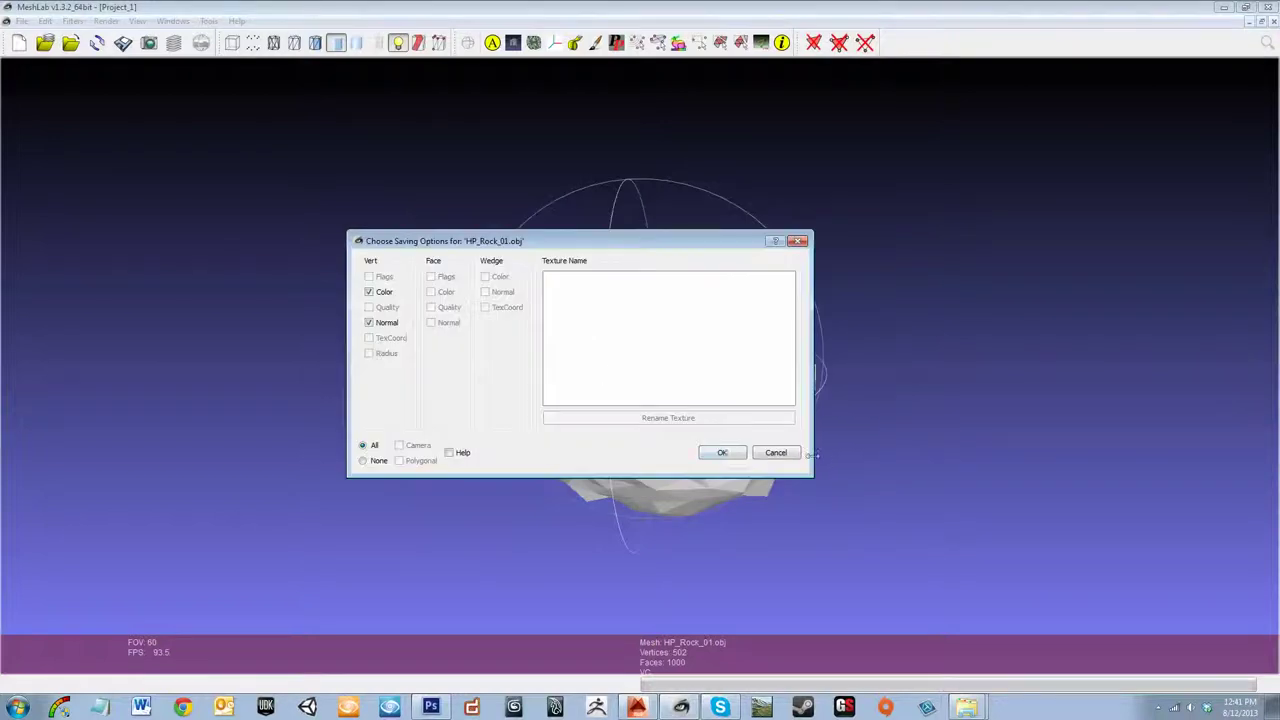
pyautogui.click(729, 455)
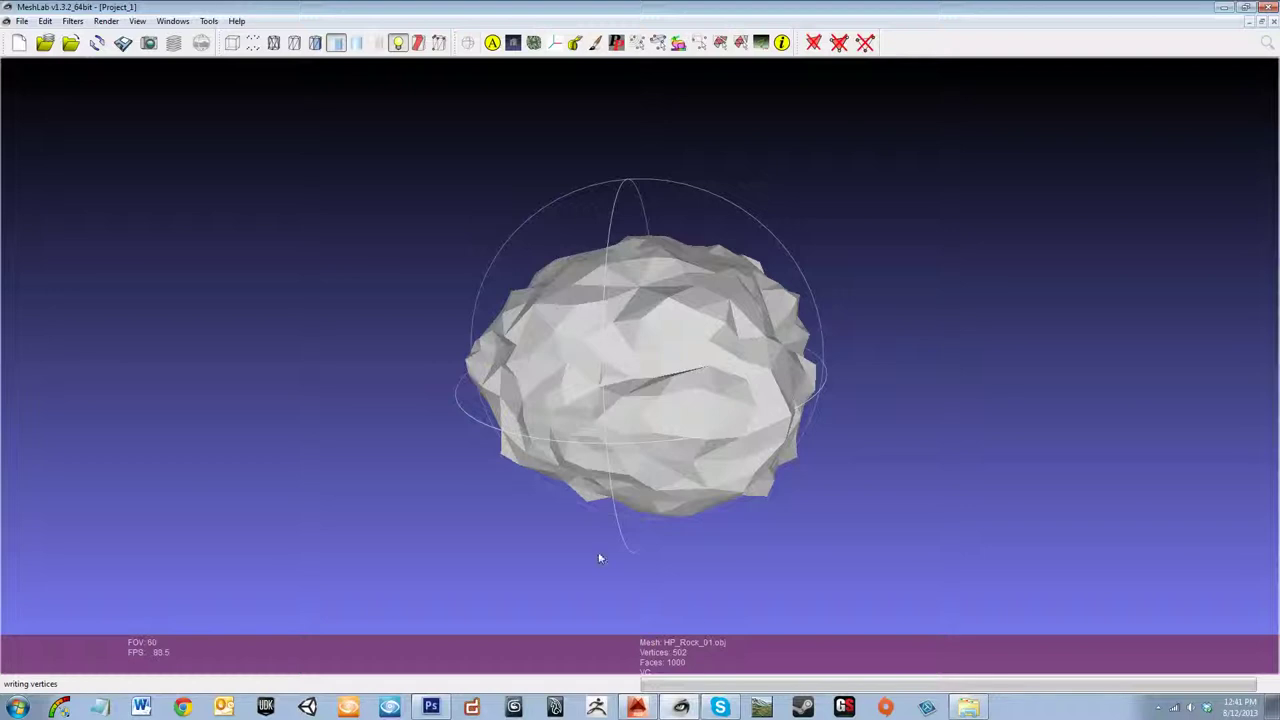
pyautogui.click(967, 706)
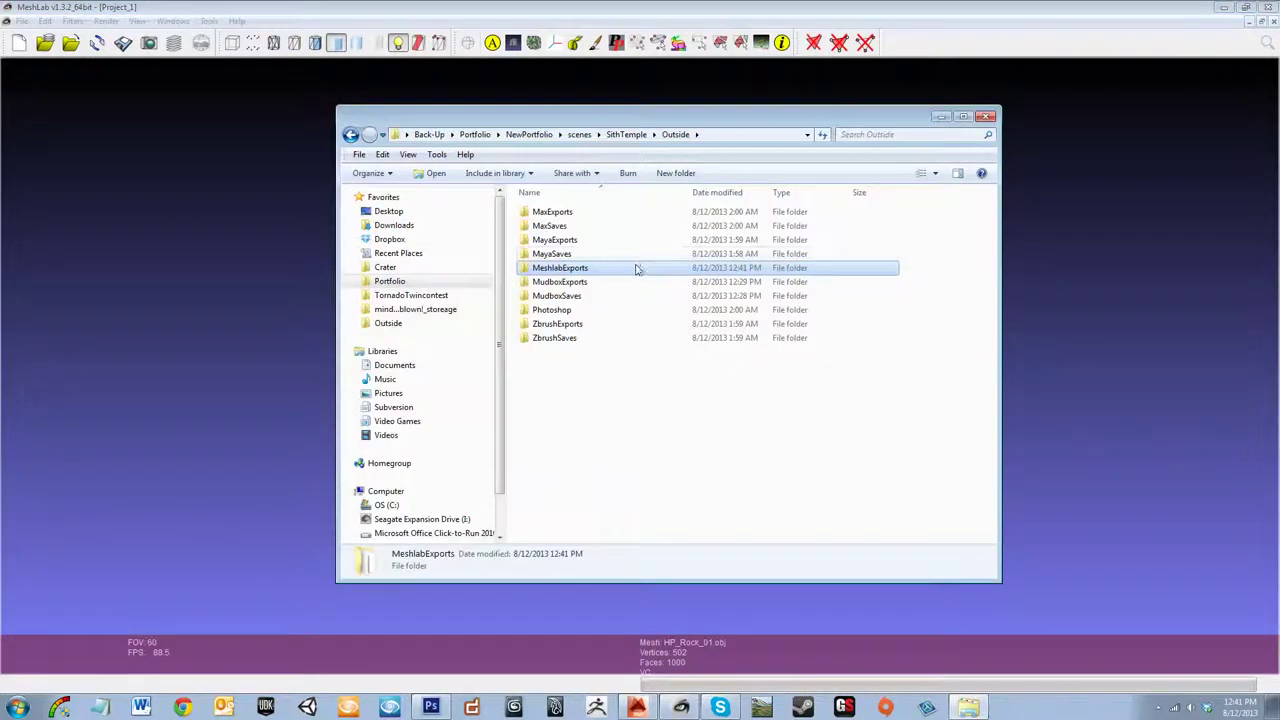
# - Confirm LP_Rock_01 (75 KB) is in MeshlabExports, then minimize Explorer and return to Mudbox
pyautogui.doubleClick(640, 268)
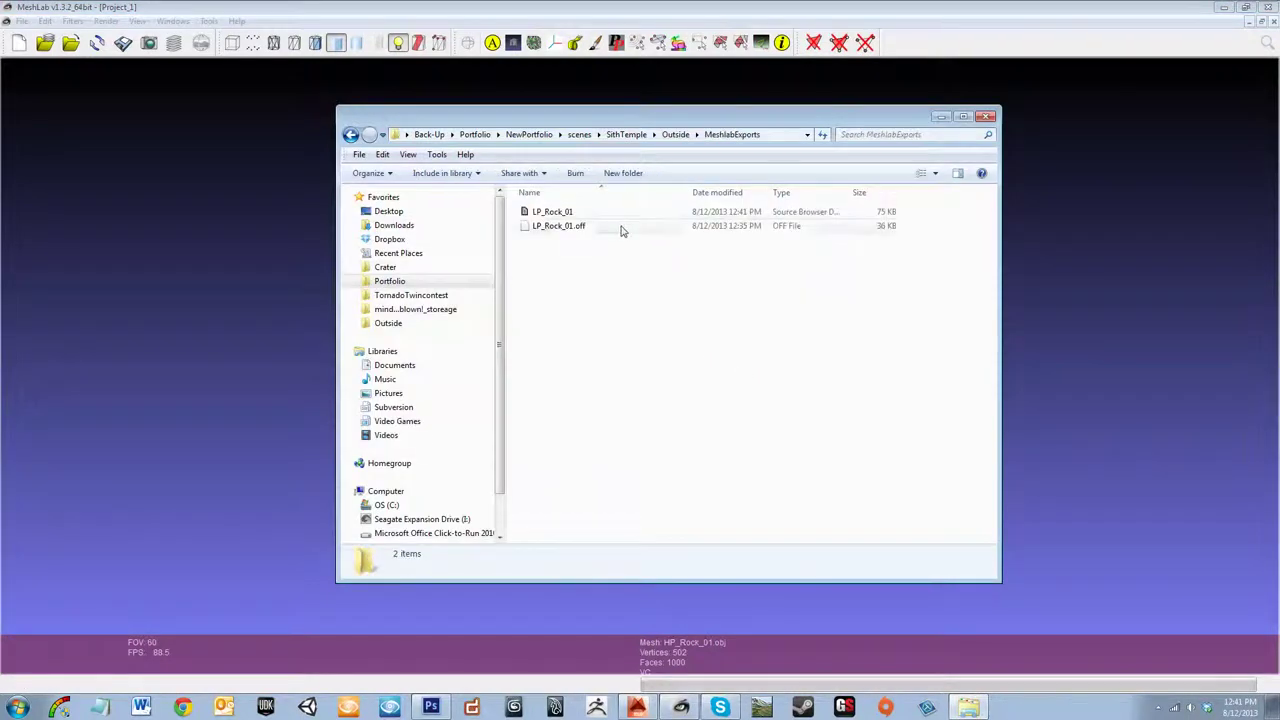
pyautogui.click(617, 219)
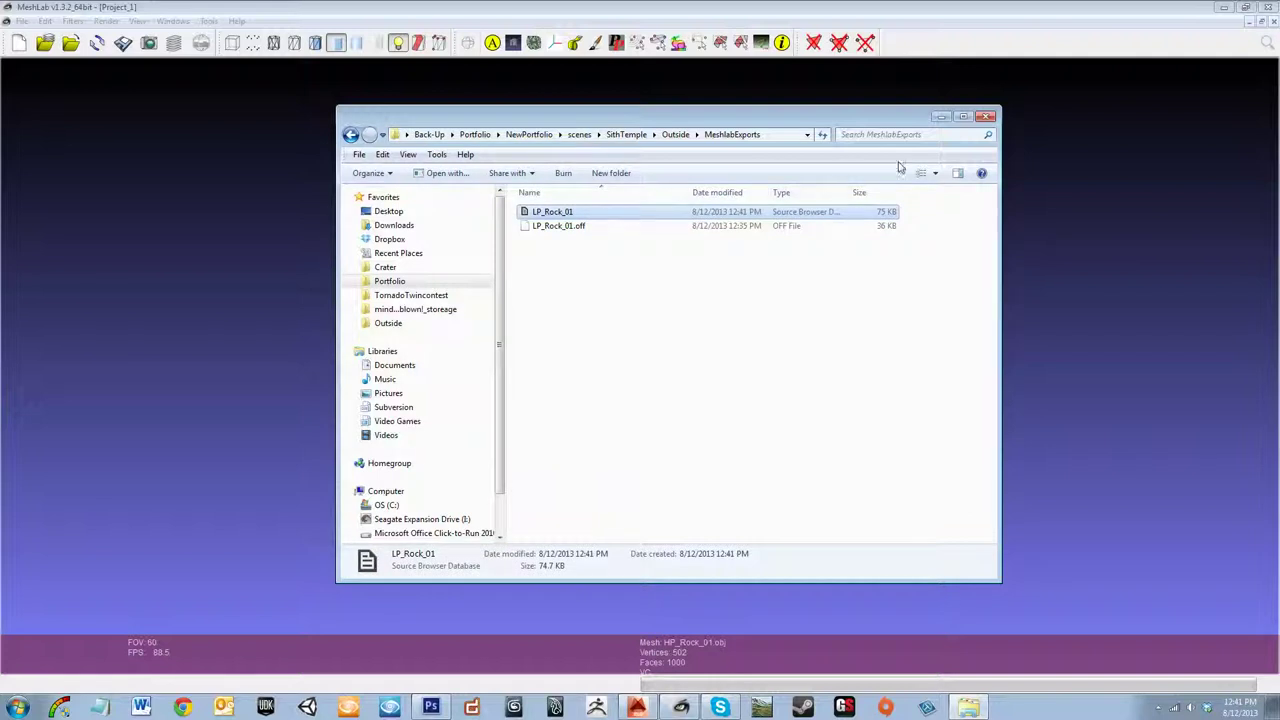
pyautogui.click(701, 260)
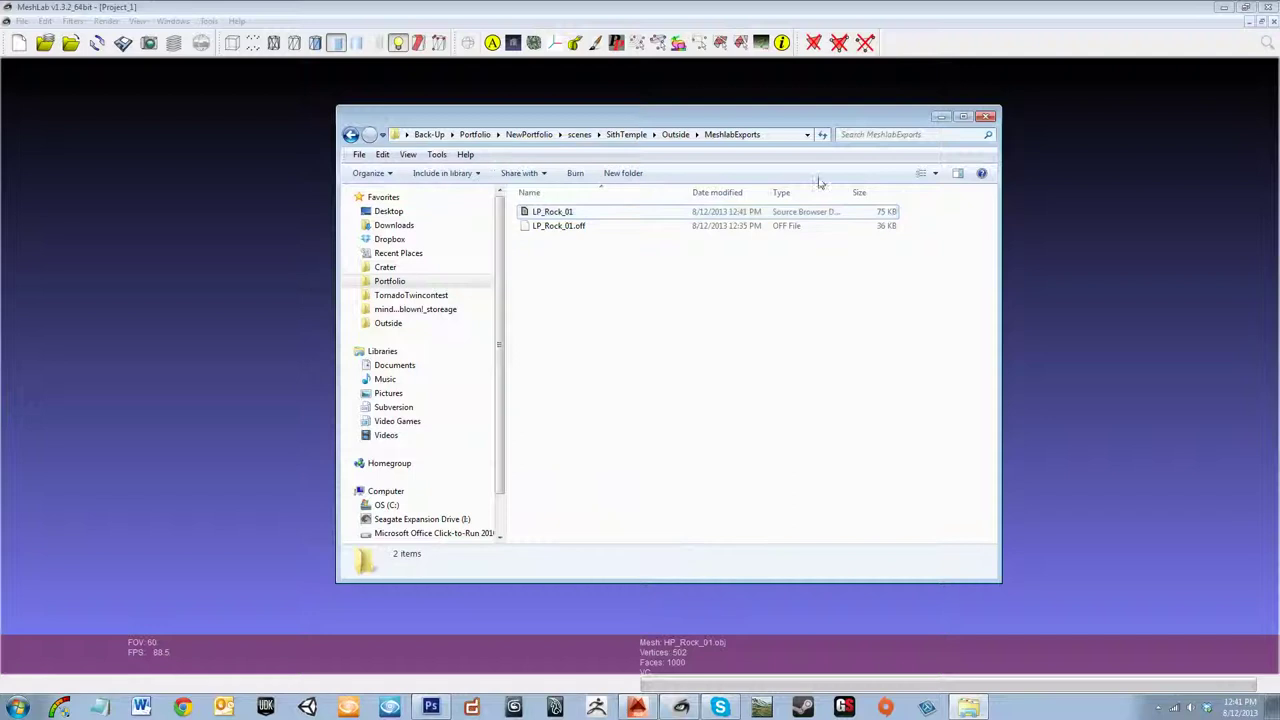
pyautogui.click(941, 117)
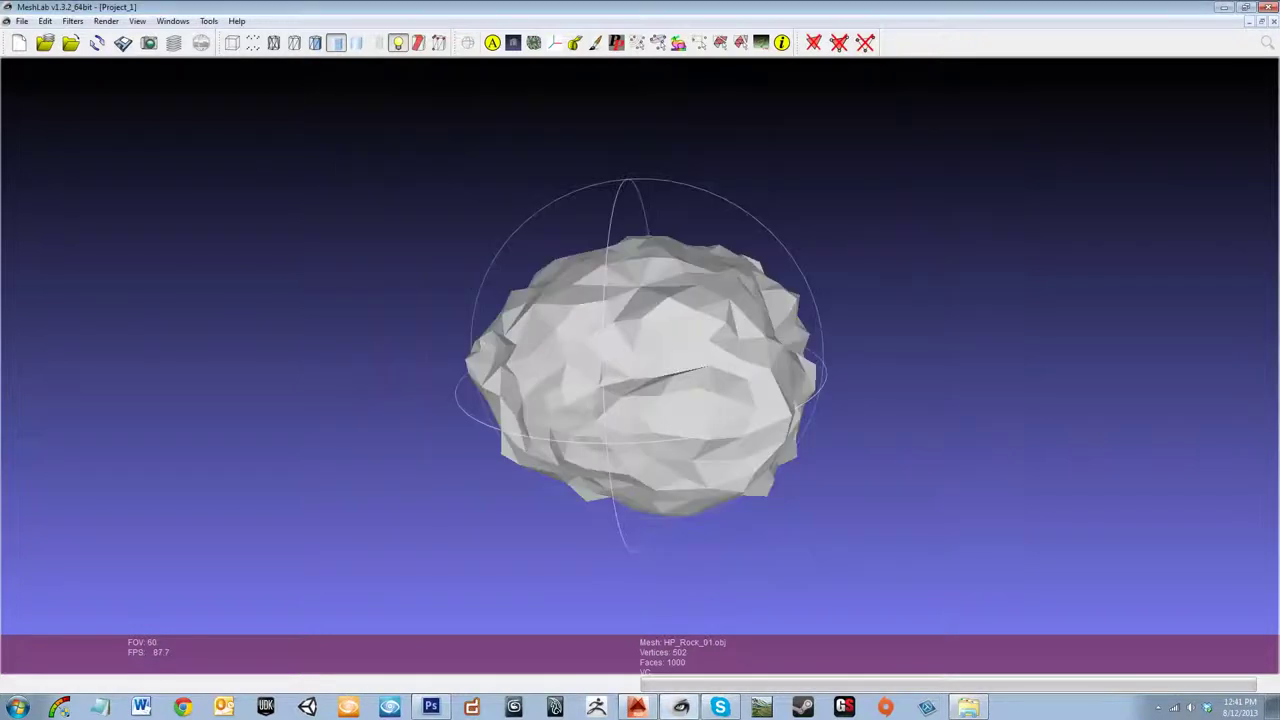
pyautogui.click(636, 707)
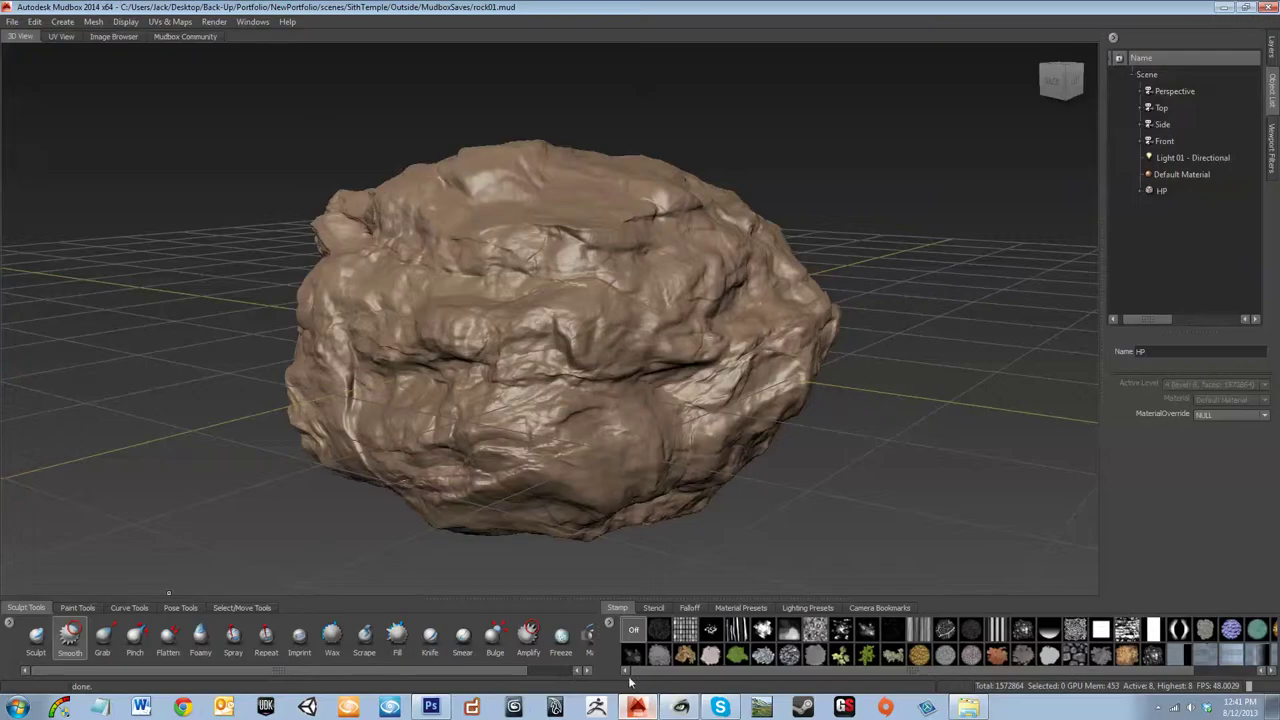
# - Import LP_Rock_01 from the MeshlabExports folder into Mudbox and select the new mesh1
pyautogui.click(12, 21)
pyautogui.click(114, 180)
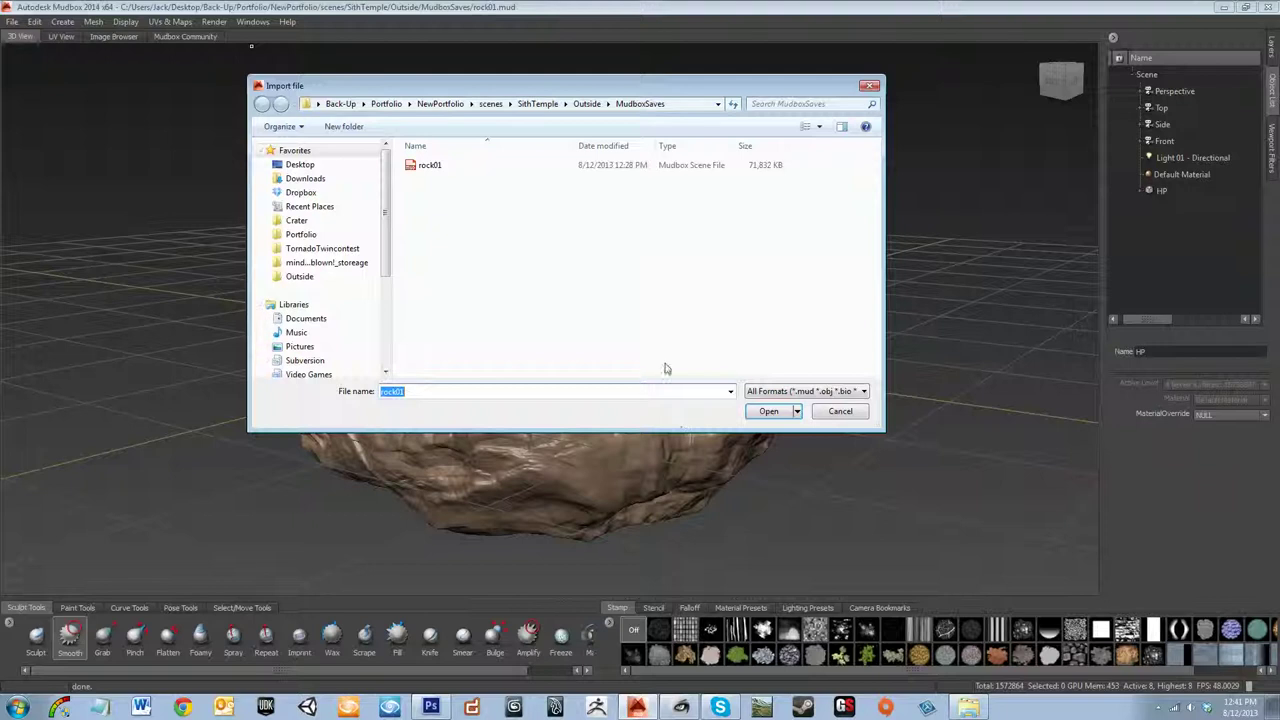
pyautogui.click(587, 104)
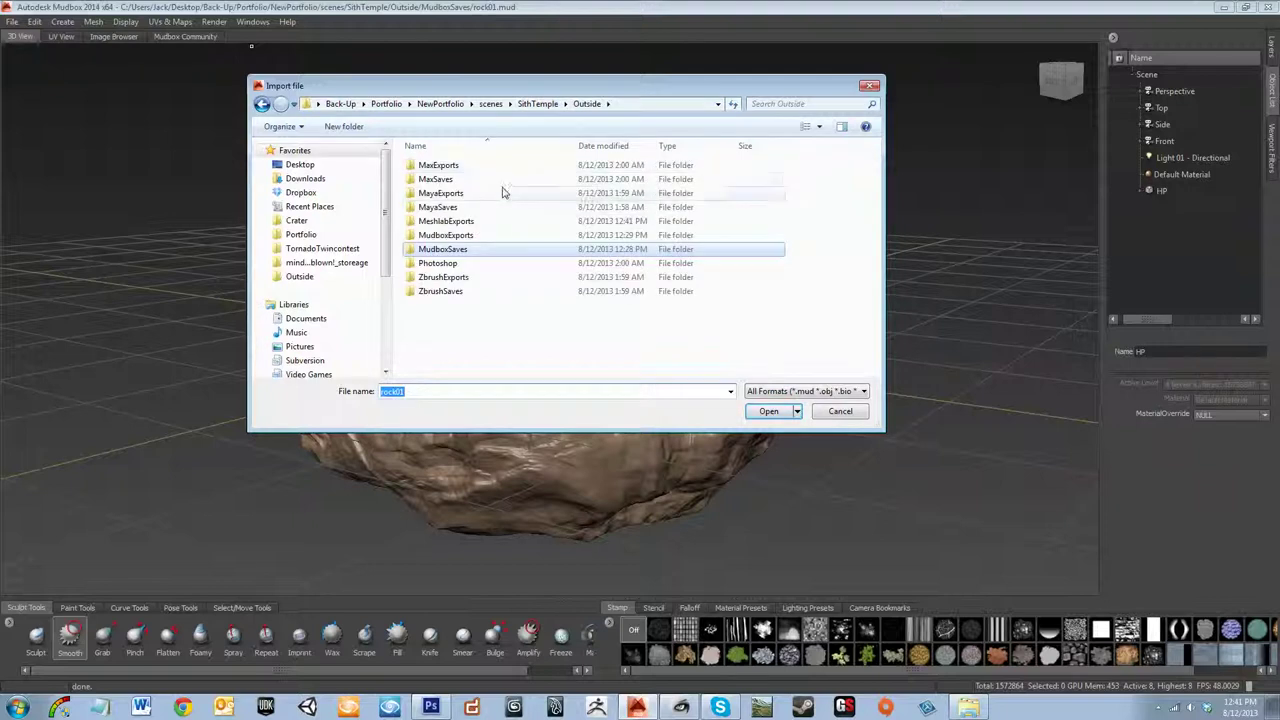
pyautogui.click(490, 221)
pyautogui.doubleClick(482, 221)
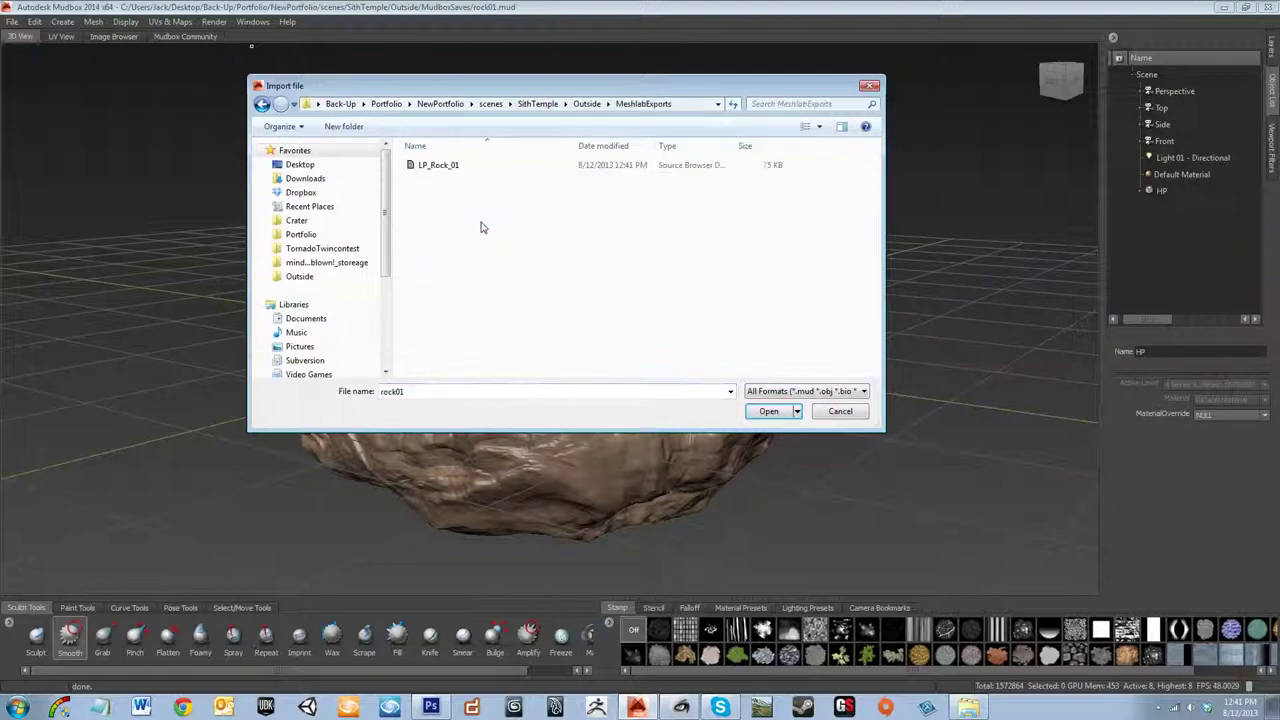
pyautogui.click(469, 168)
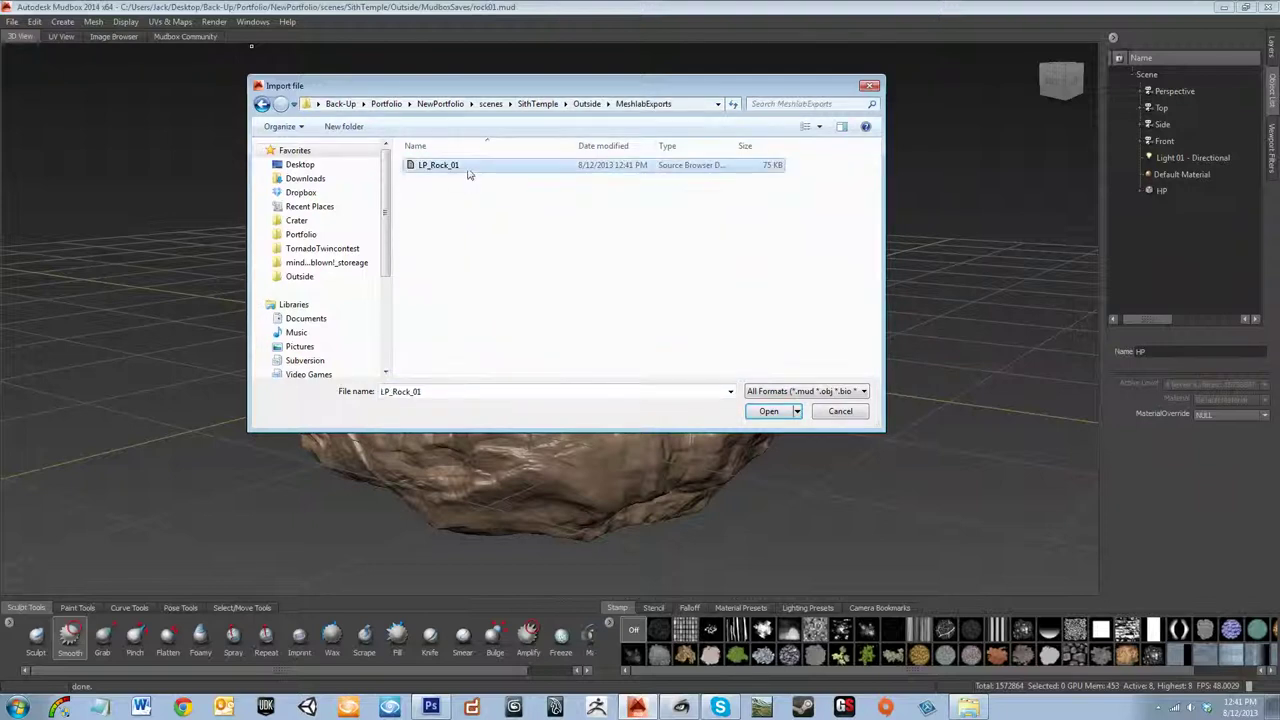
pyautogui.click(768, 411)
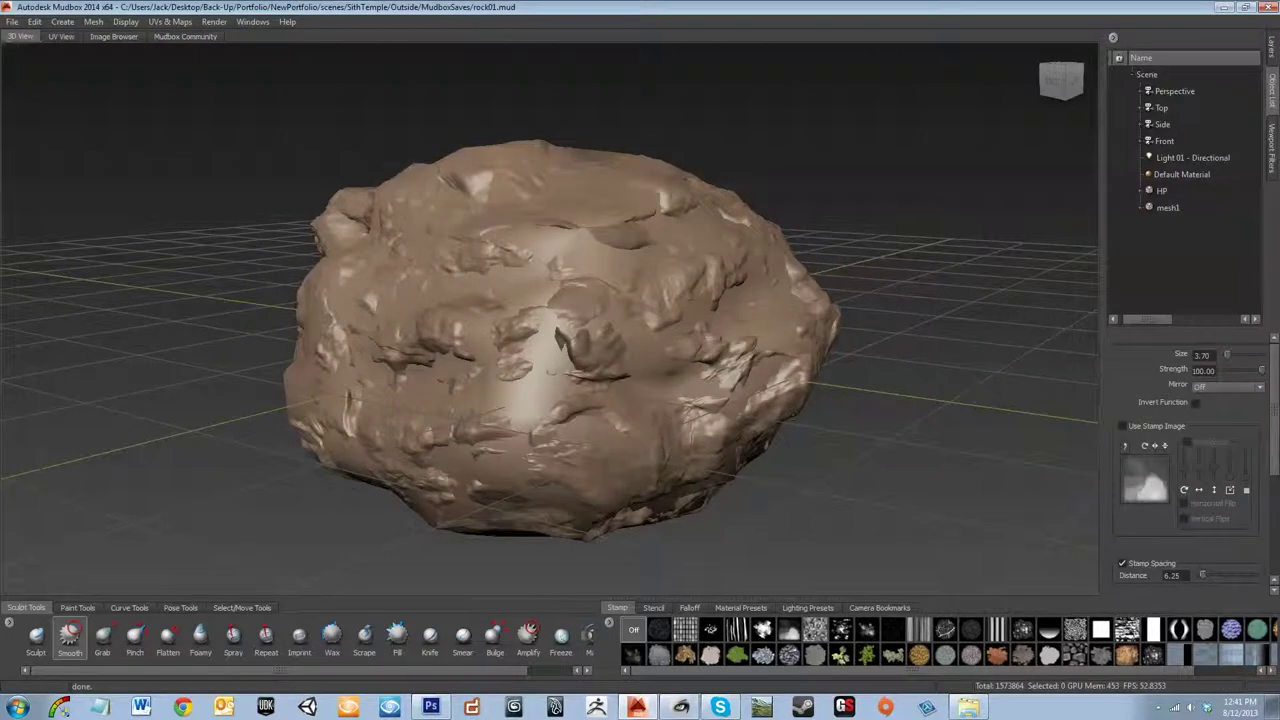
pyautogui.click(1164, 208)
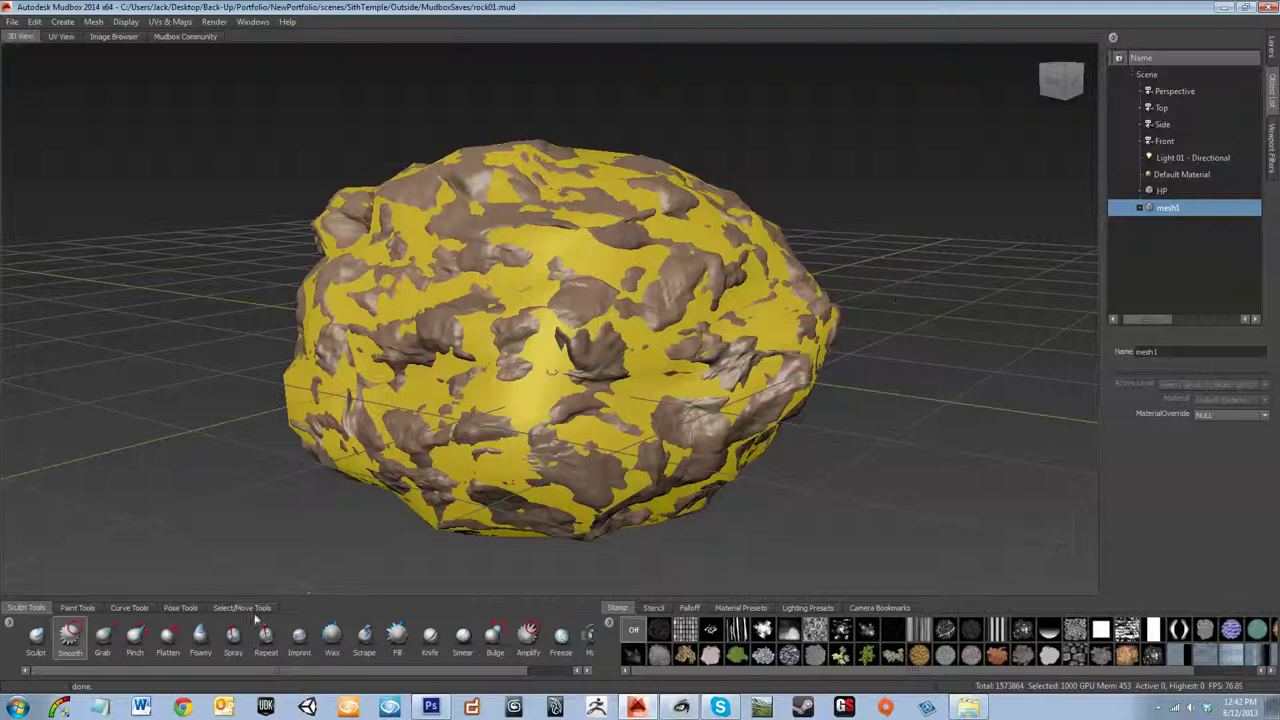
# - Try lifting mesh1 upward with the Move tool, then undo the move
pyautogui.click(176, 609)
pyautogui.click(245, 608)
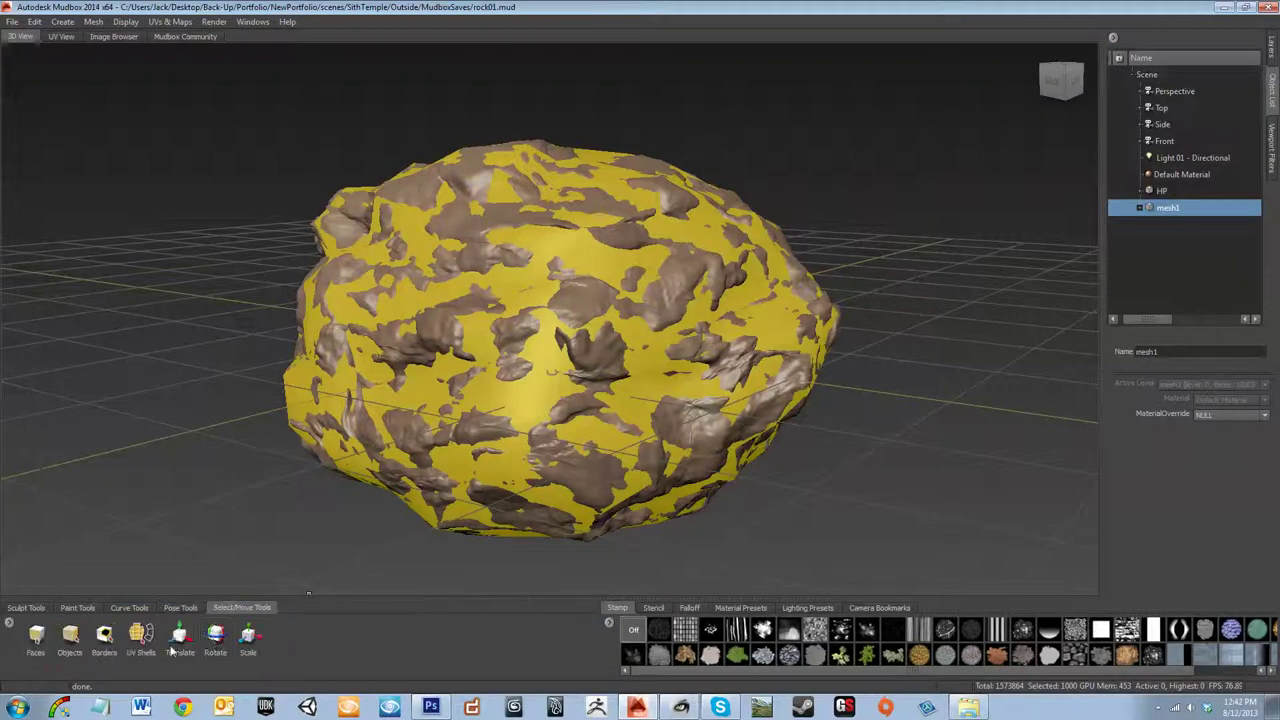
pyautogui.click(181, 638)
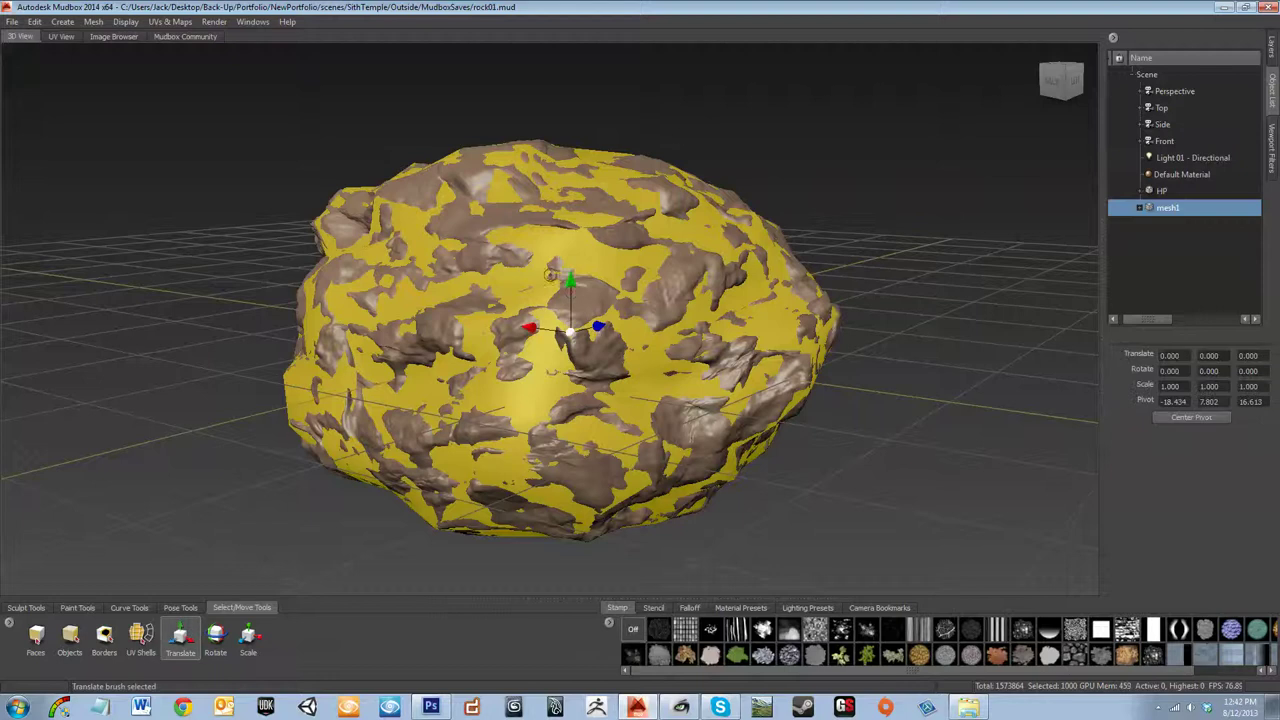
pyautogui.moveTo(563, 292); pyautogui.dragTo(561, 172)
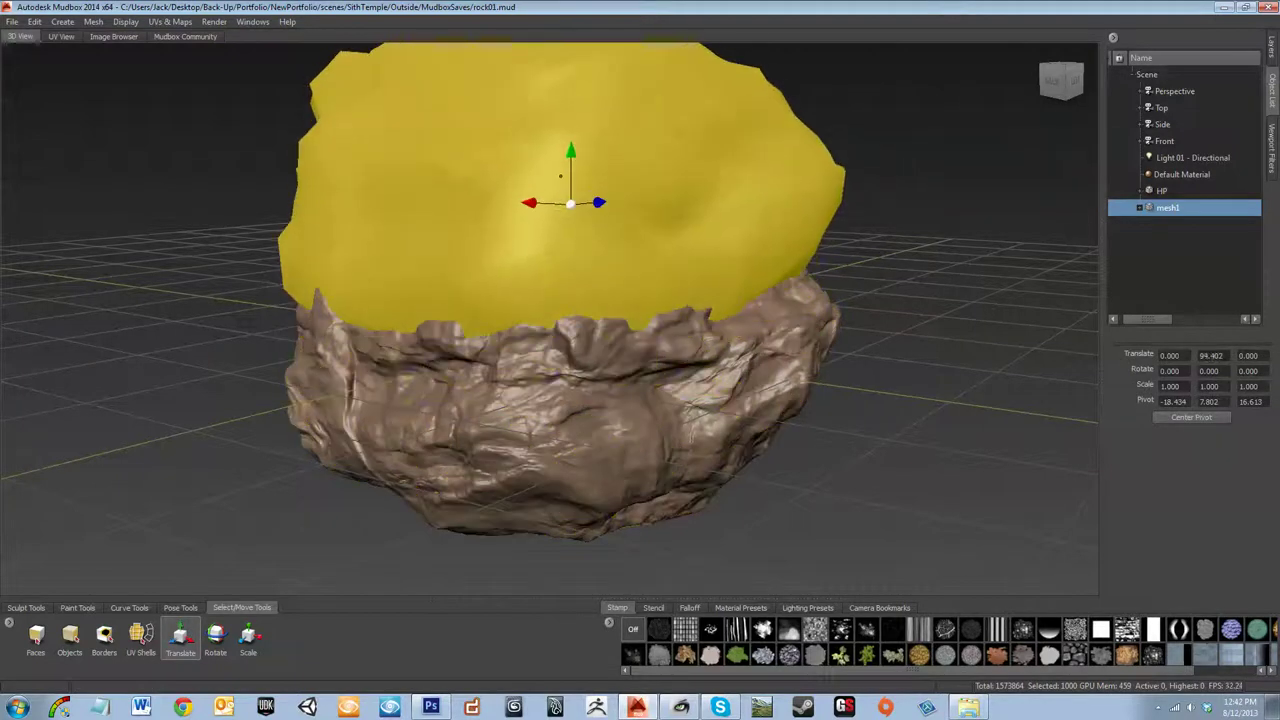
pyautogui.hotkey('ctrl', 'z')
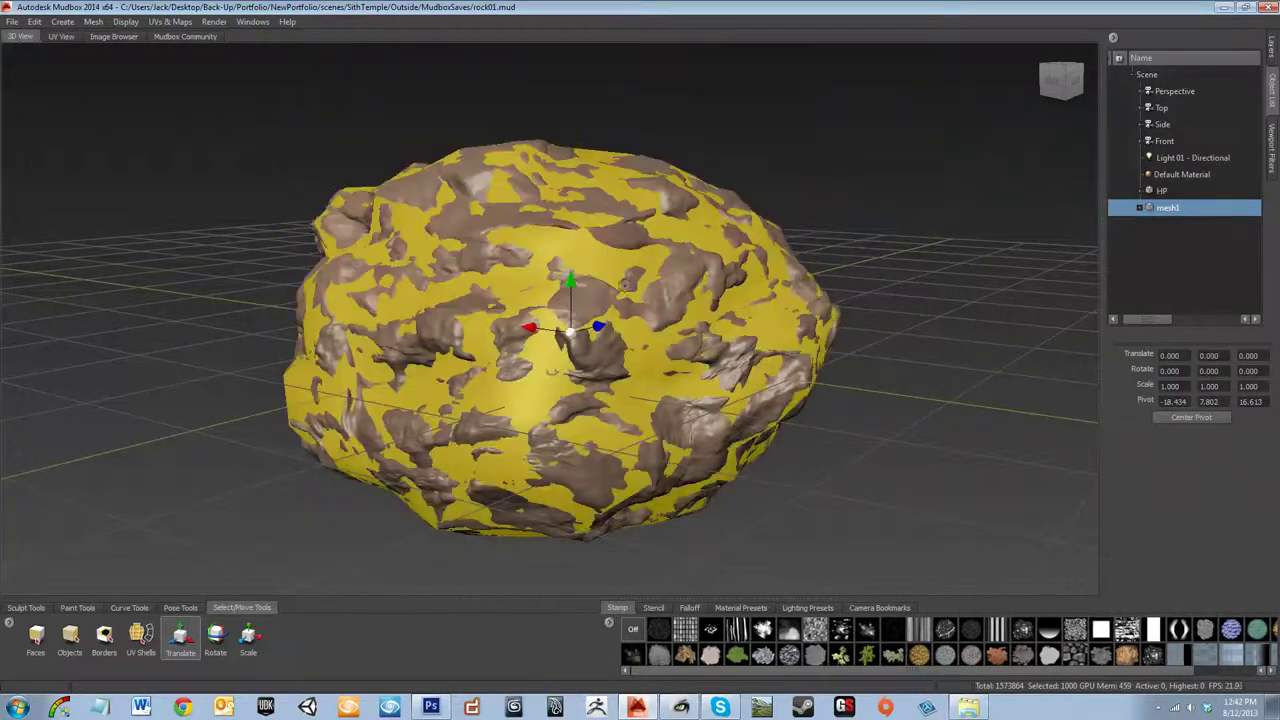
# - Reselect mesh1 and type LP into its Name field
pyautogui.click(1162, 190)
pyautogui.click(1168, 207)
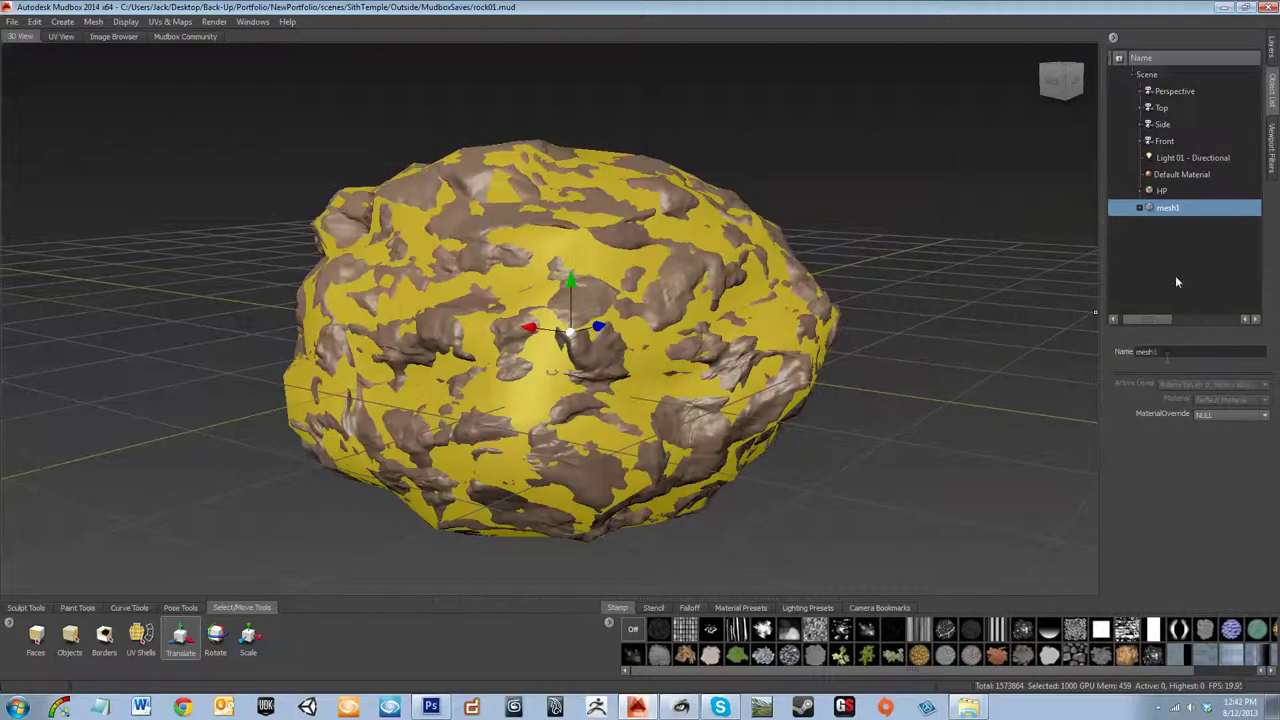
pyautogui.doubleClick(1160, 354)
pyautogui.write('LP')
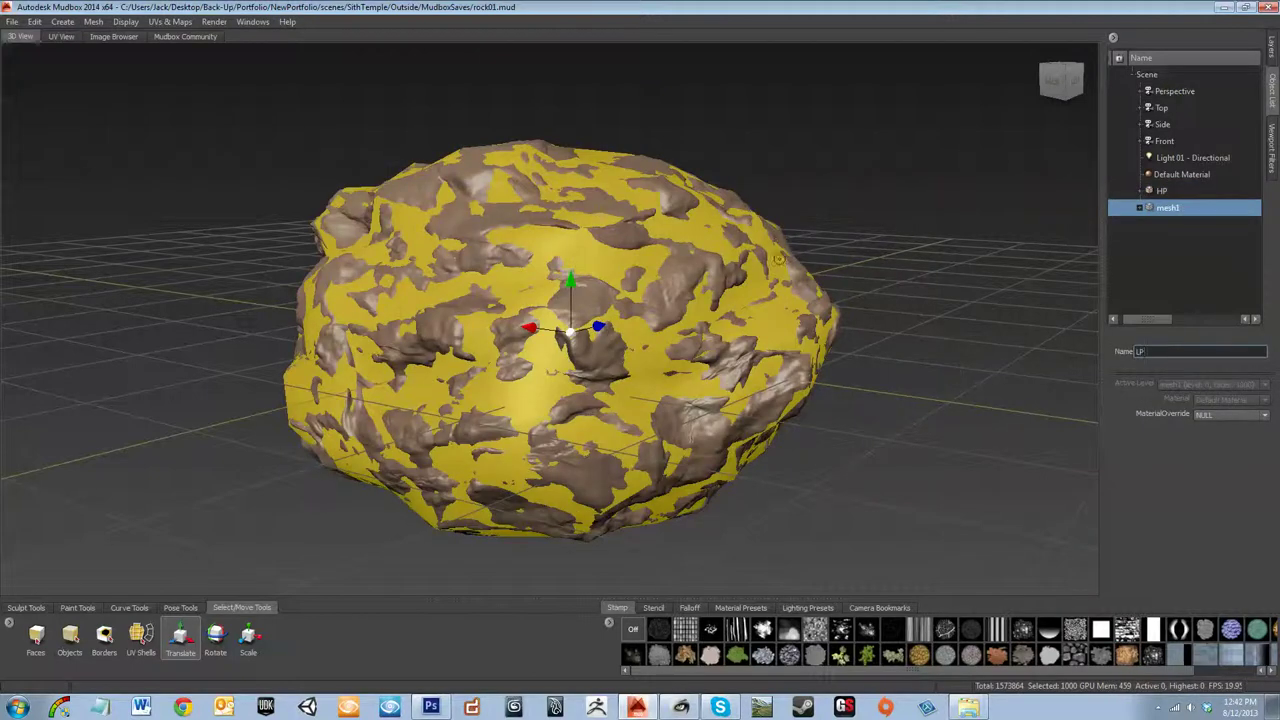
# - Switch shelf tabs between Sculpt, Curve and Paint Tools, ending on Sculpt Tools
pyautogui.click(26, 608)
pyautogui.click(116, 608)
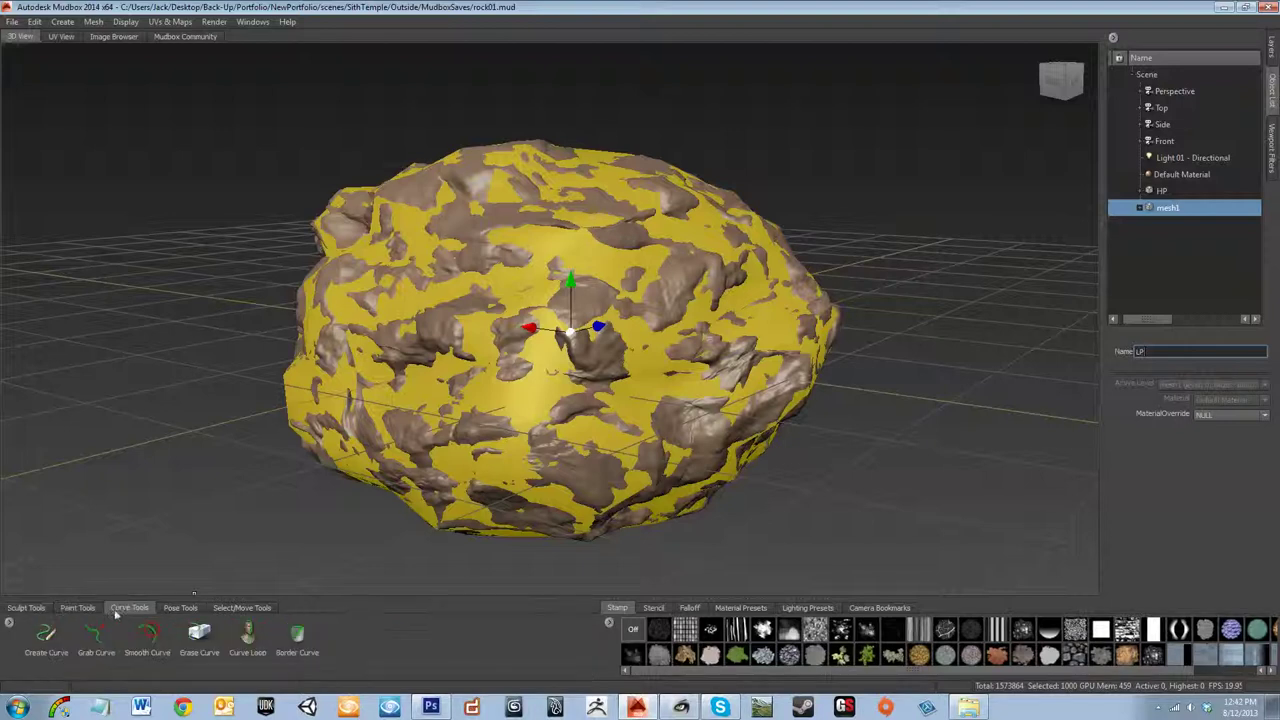
pyautogui.click(34, 608)
pyautogui.click(70, 608)
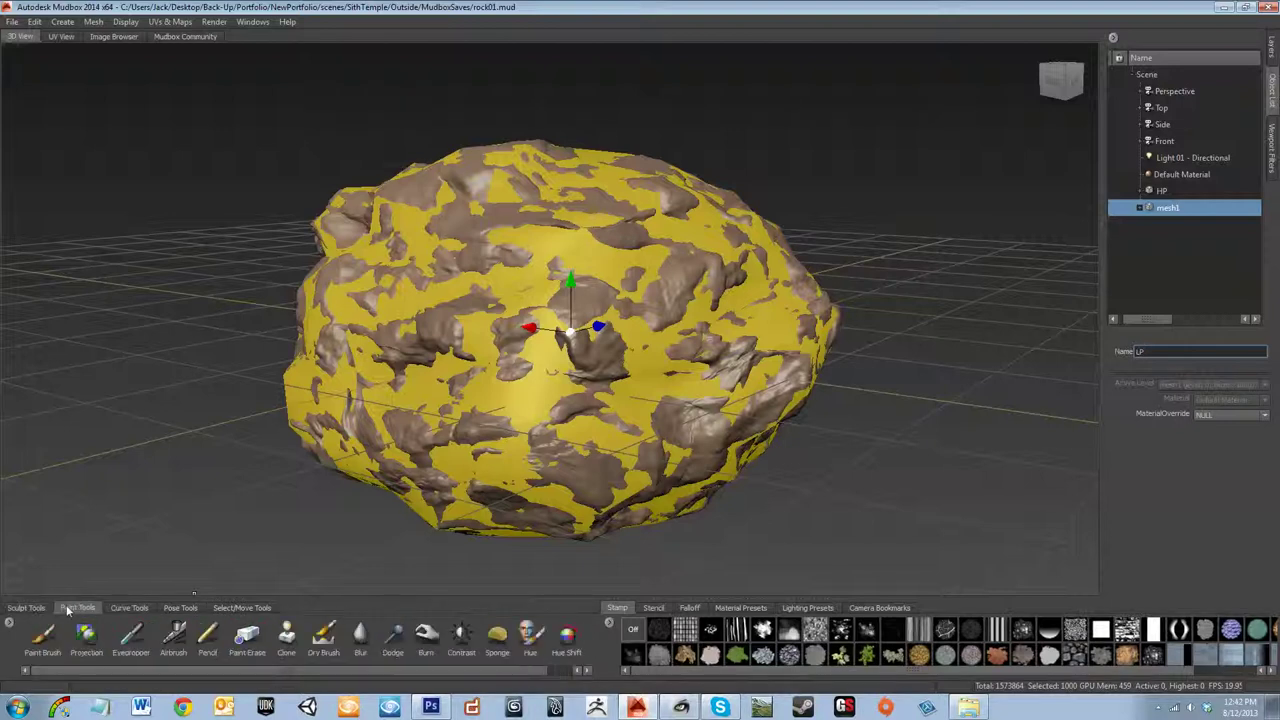
pyautogui.click(42, 610)
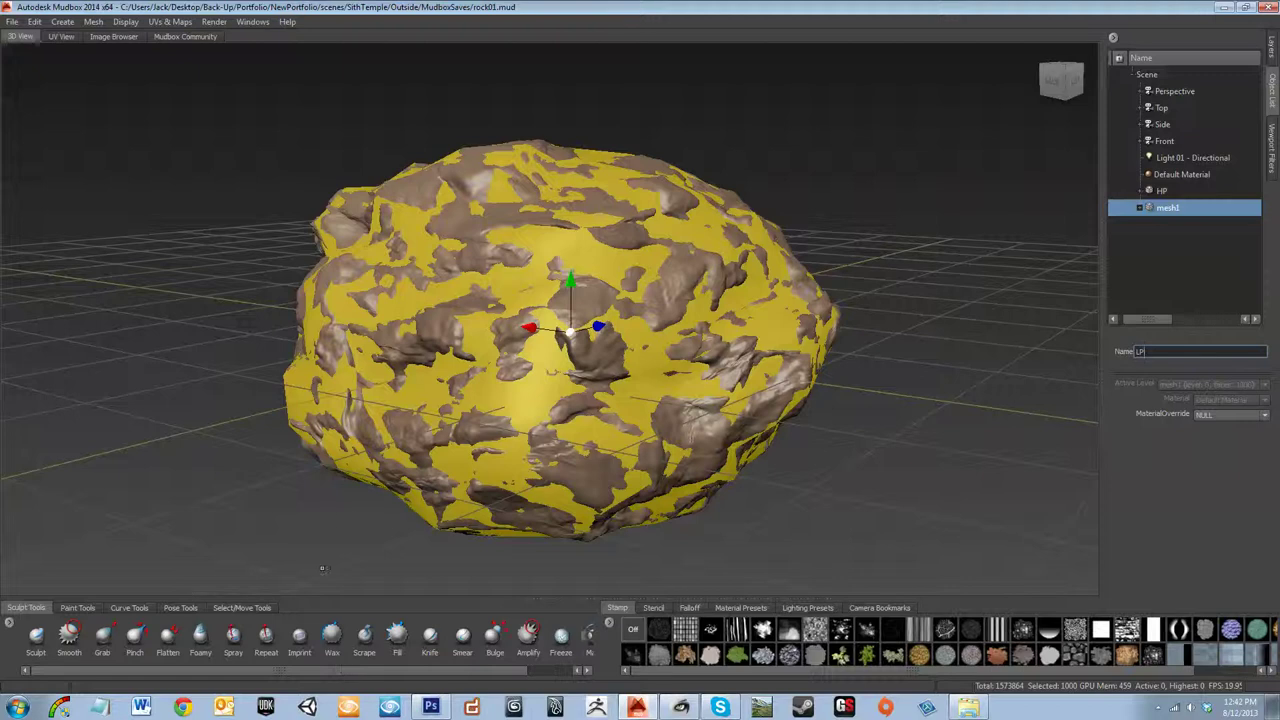
# - Launch Maya 2013 from the taskbar, committing the LP name, and minimize Mudbox's Output Window
pyautogui.click(551, 711)
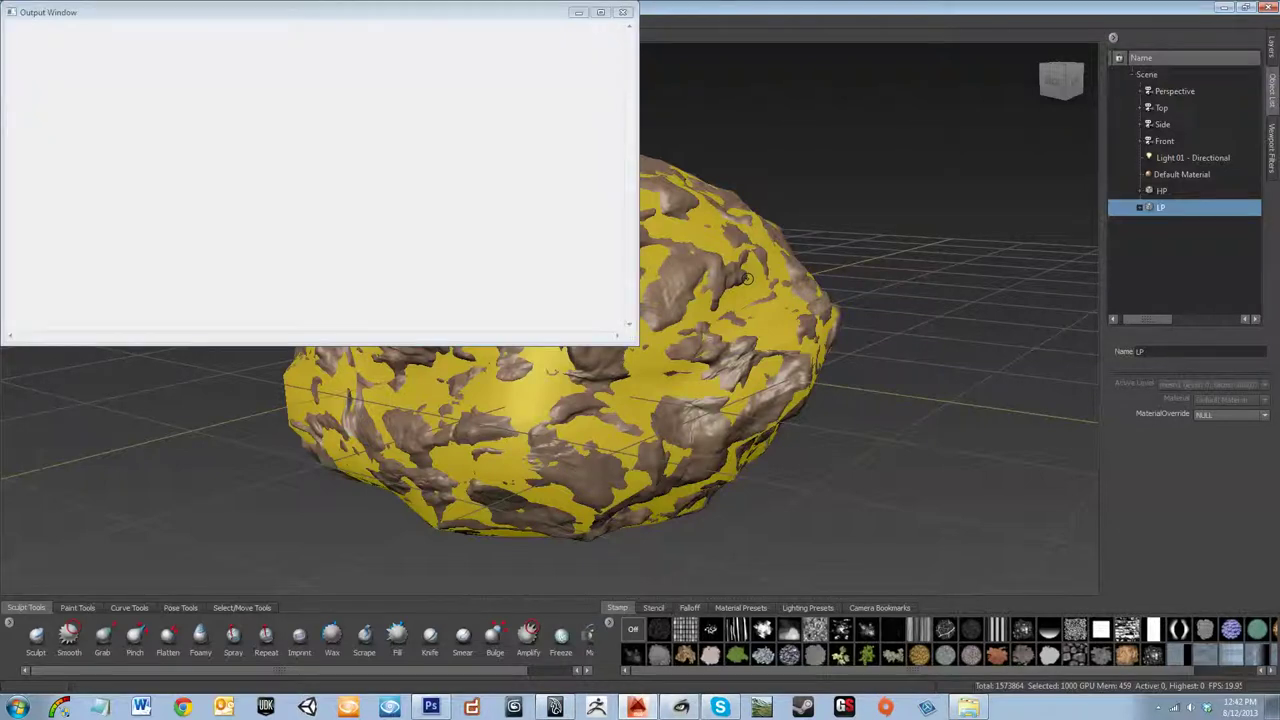
pyautogui.click(579, 12)
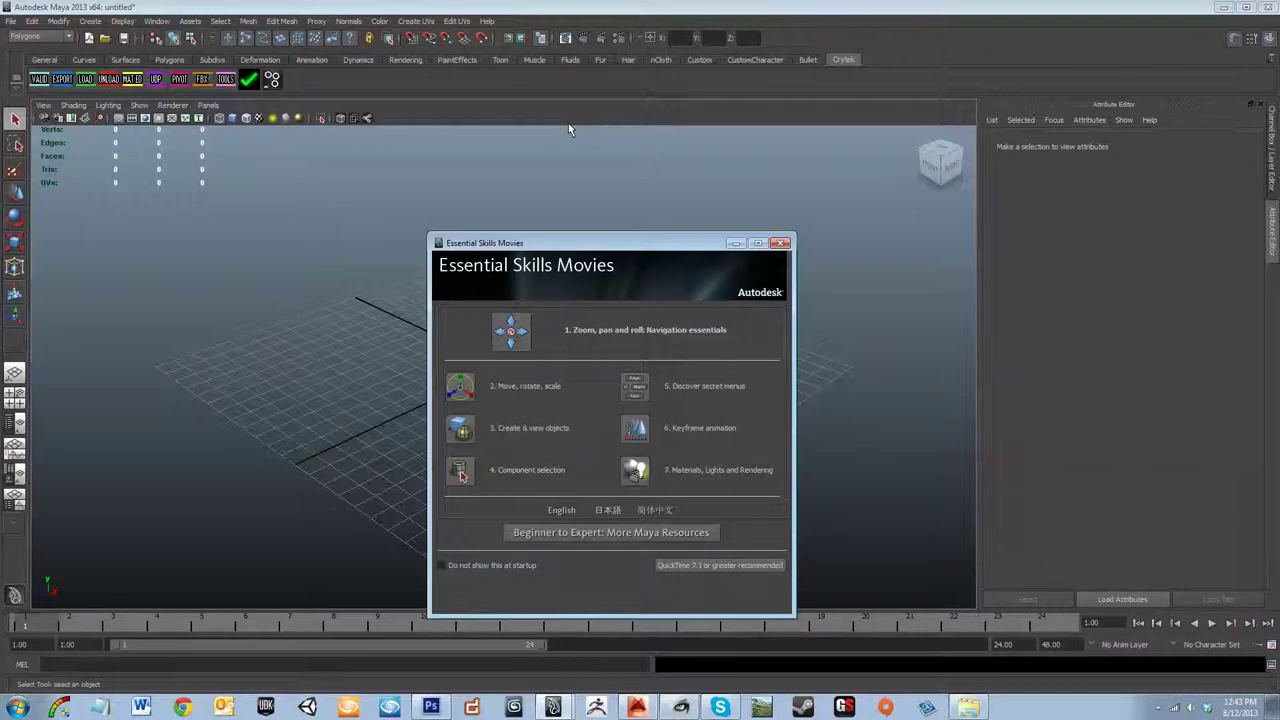
# - Close the Essential Skills Movies welcome window to reveal the empty scene
pyautogui.click(781, 243)
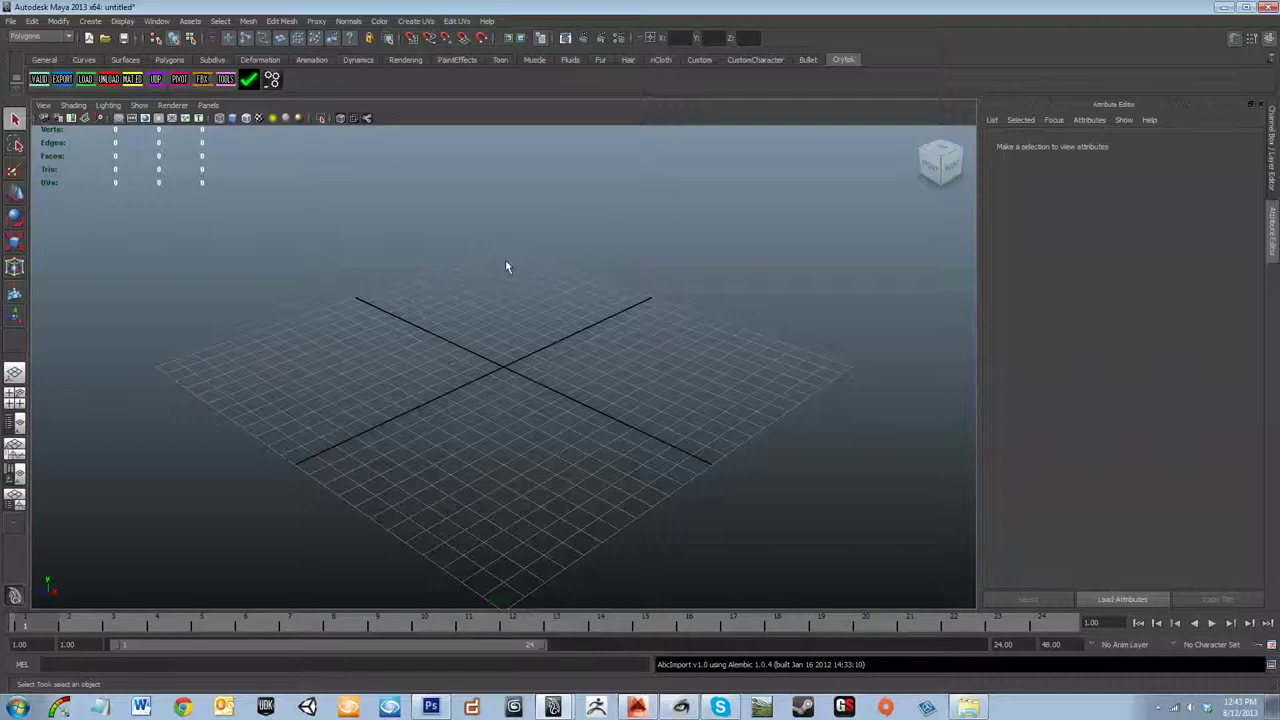
pyautogui.scroll(-3, 504, 268)
pyautogui.scroll(4, 505, 270)
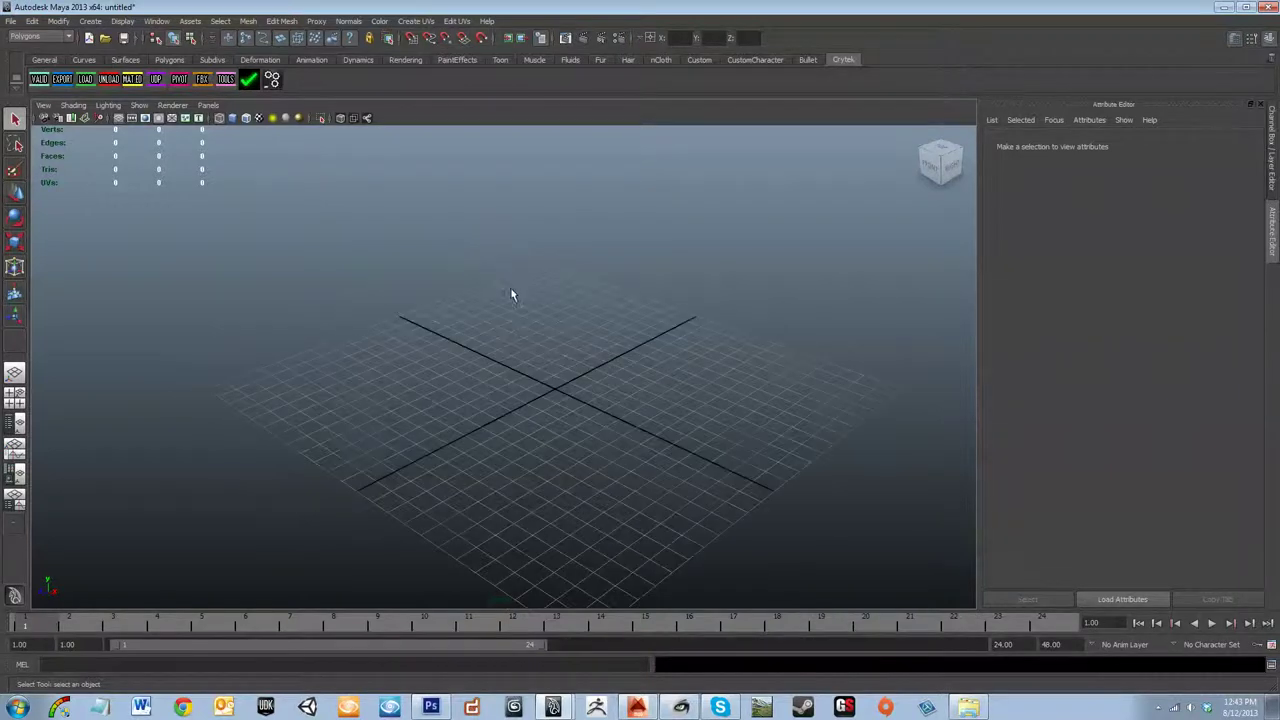
pyautogui.scroll(4, 520, 296)
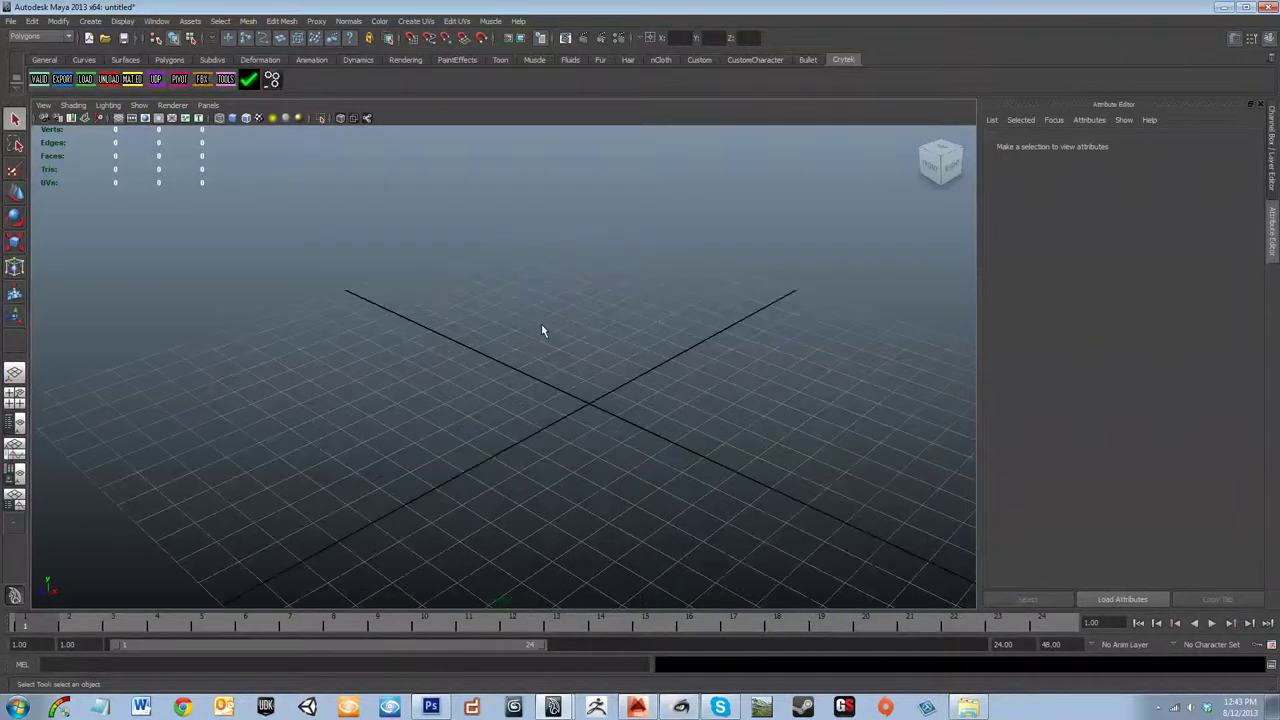
pyautogui.scroll(-2, 493, 308)
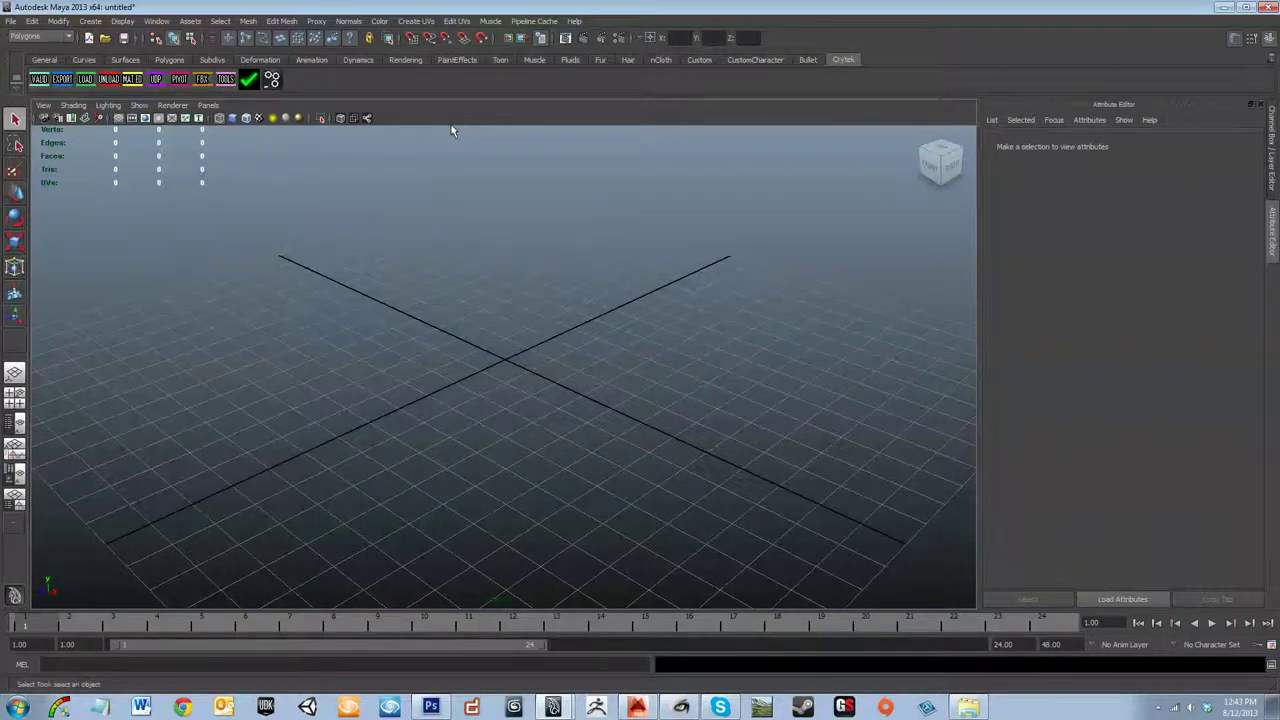
# - Switch the shelf from Rendering to the Polygons tool set and open the File menu
pyautogui.click(424, 61)
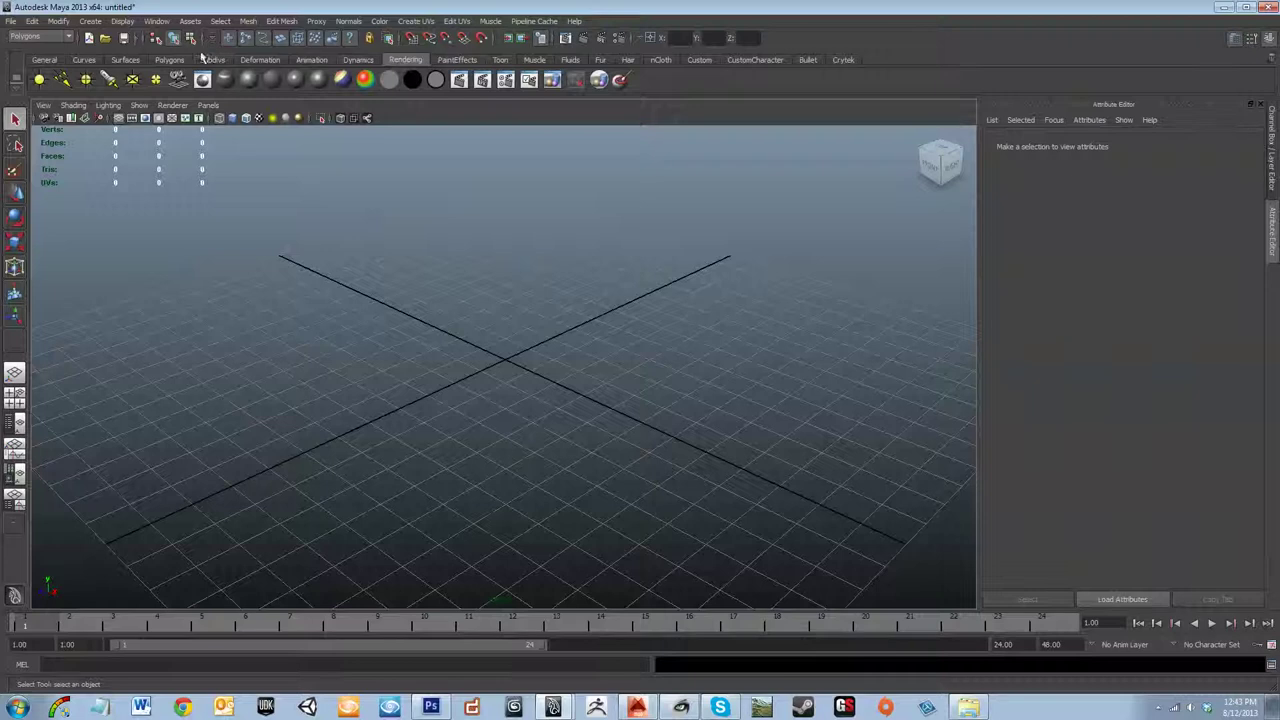
pyautogui.click(168, 60)
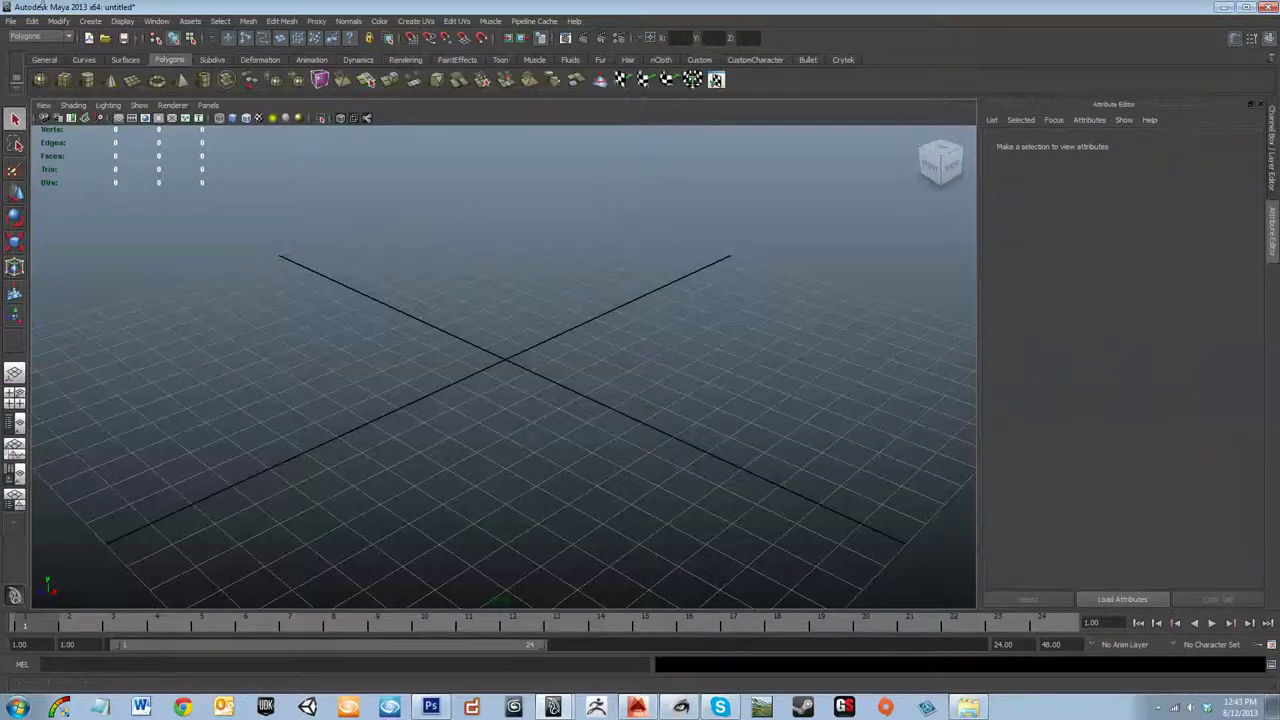
pyautogui.click(9, 21)
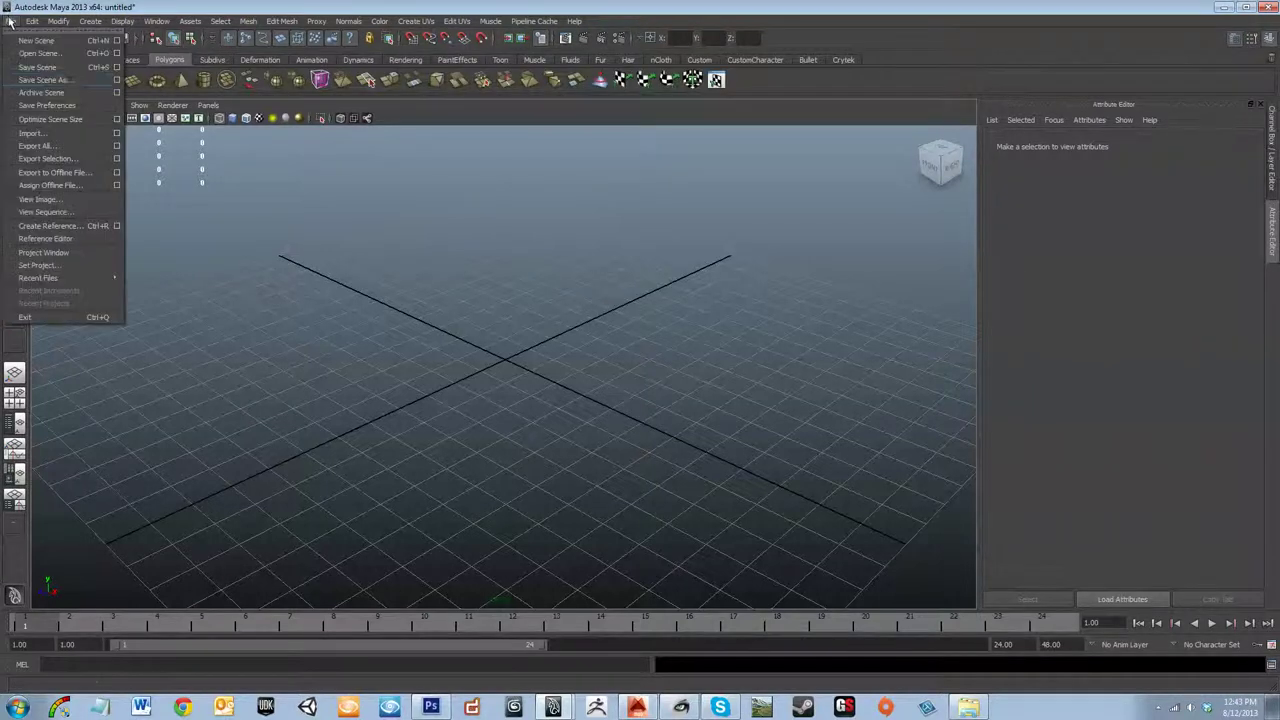
# - Import LP_Rock_01.obj from Desktop\Back-Up\Portfolio\NewPortfolio\scenes\SithTemple\Outside\MeshlabExports and frame it
pyautogui.click(86, 131)
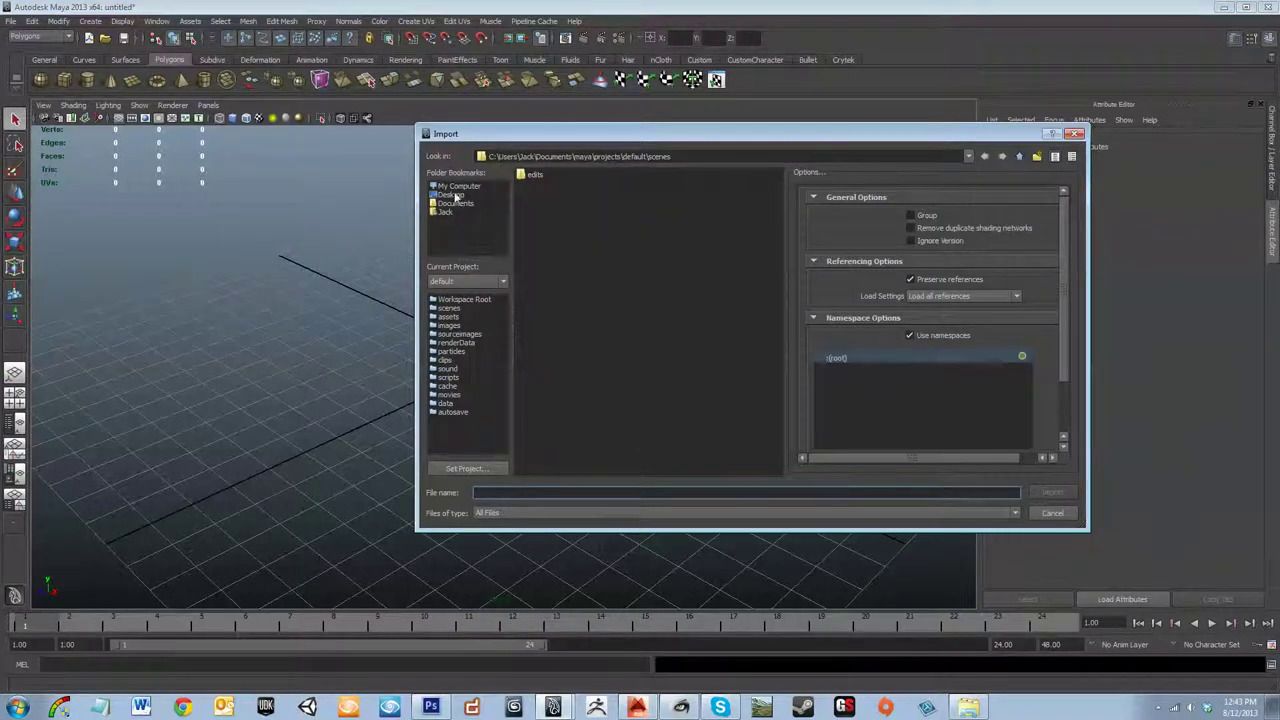
pyautogui.click(452, 195)
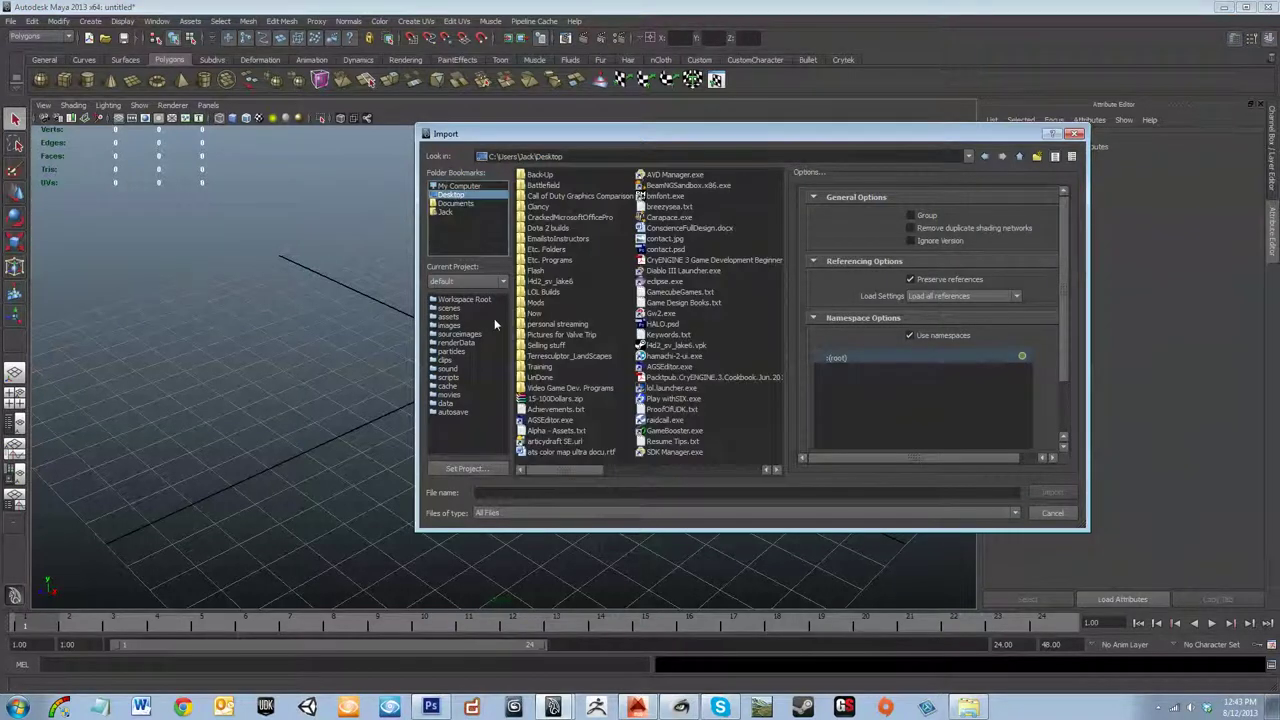
pyautogui.click(545, 177)
pyautogui.doubleClick(546, 178)
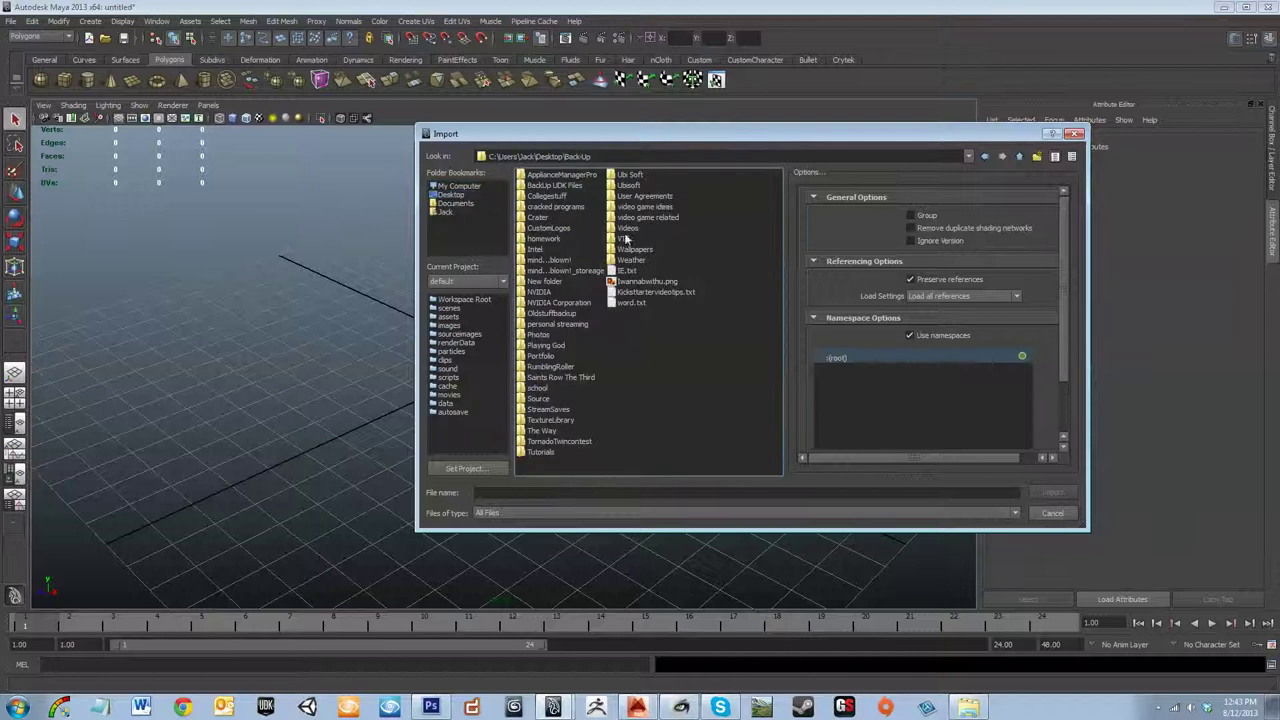
pyautogui.doubleClick(532, 358)
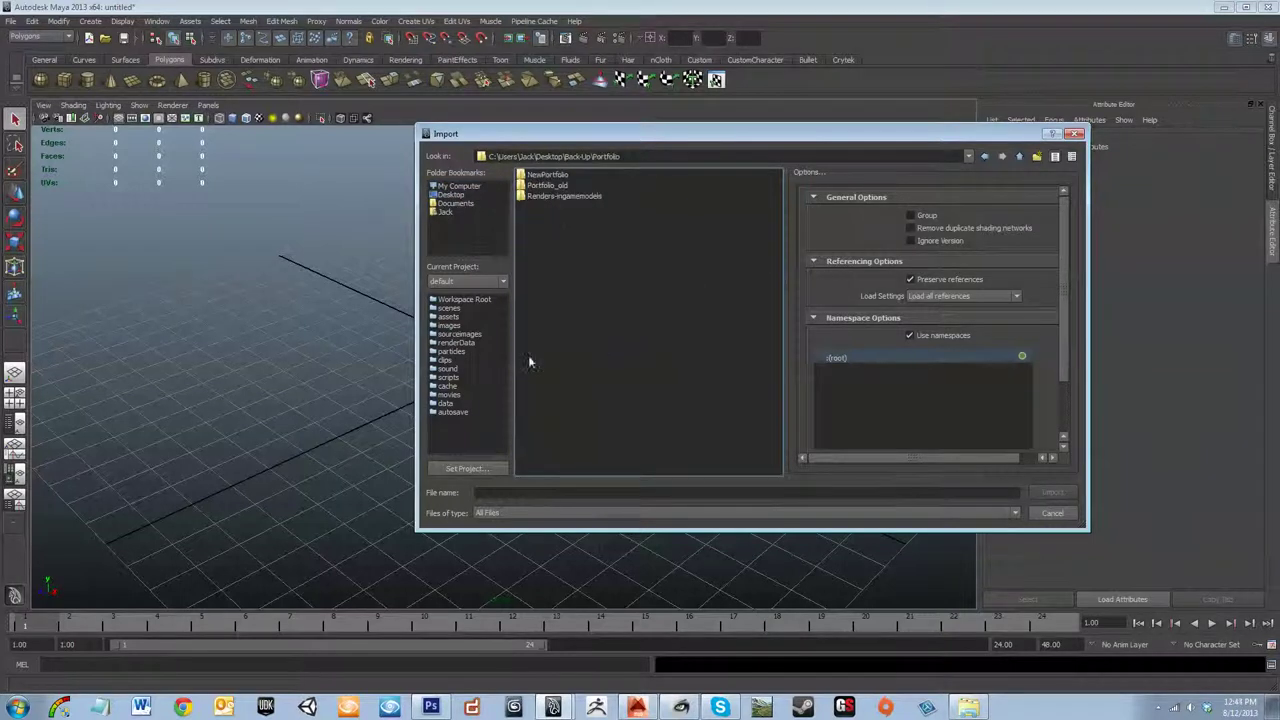
pyautogui.doubleClick(543, 176)
pyautogui.doubleClick(546, 207)
pyautogui.doubleClick(540, 175)
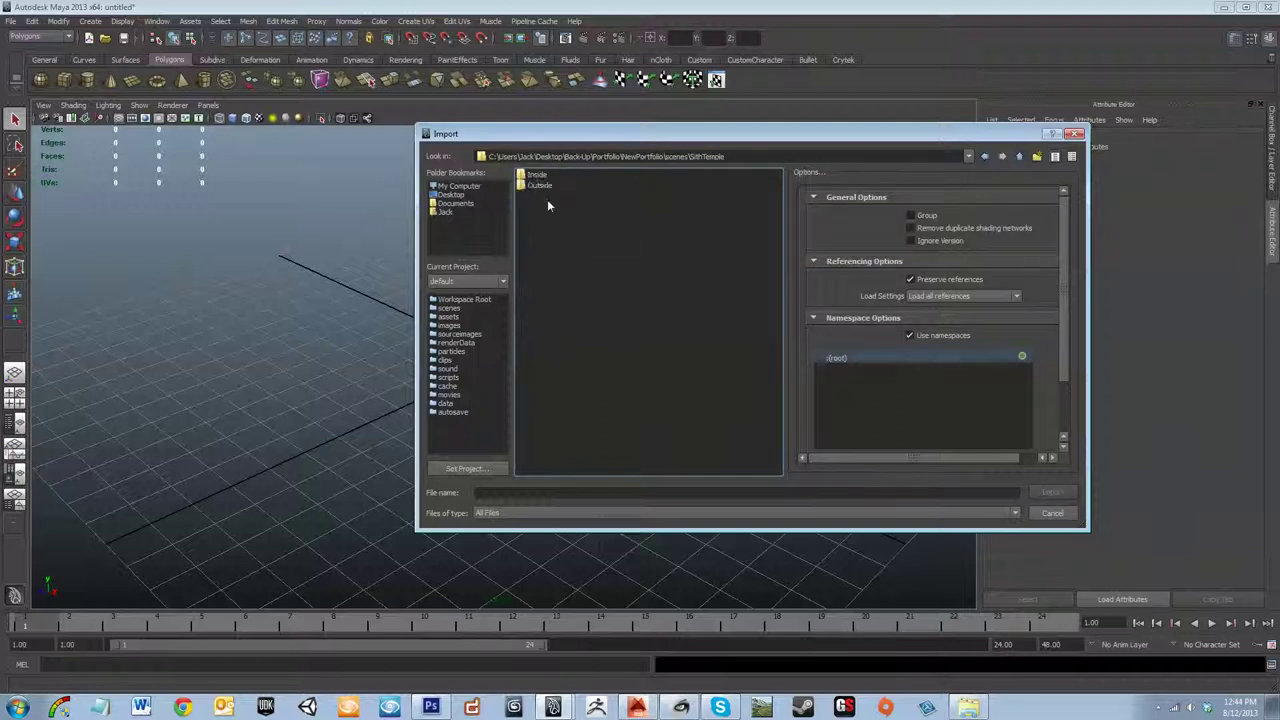
pyautogui.doubleClick(540, 176)
pyautogui.doubleClick(546, 217)
pyautogui.click(545, 175)
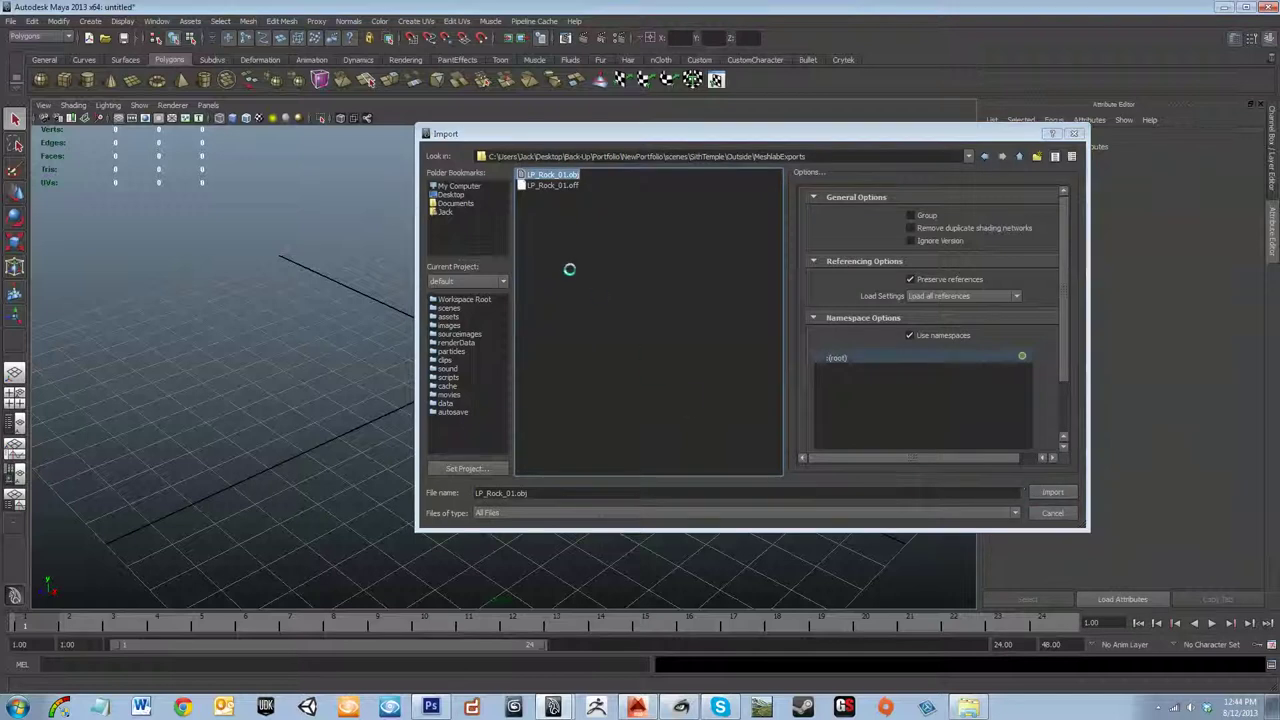
pyautogui.press('a')
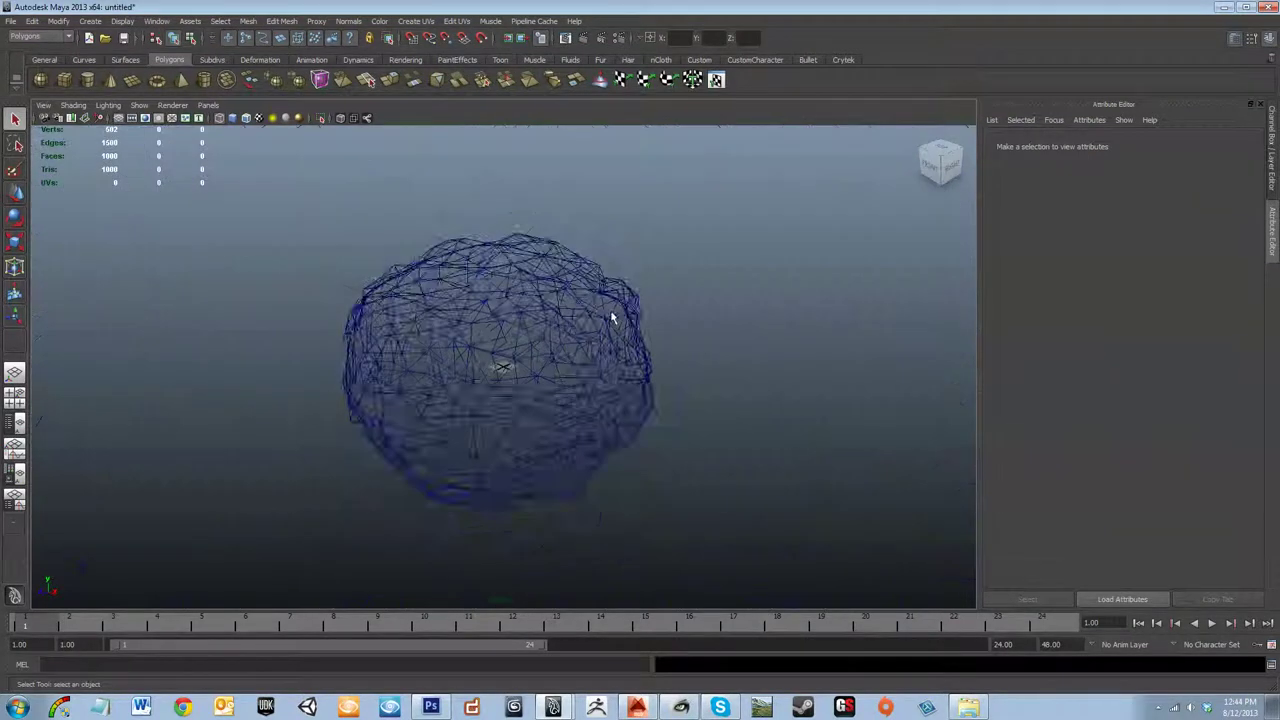
# - Display the imported rock with Smooth Shade All instead of wireframe
pyautogui.click(500, 370)
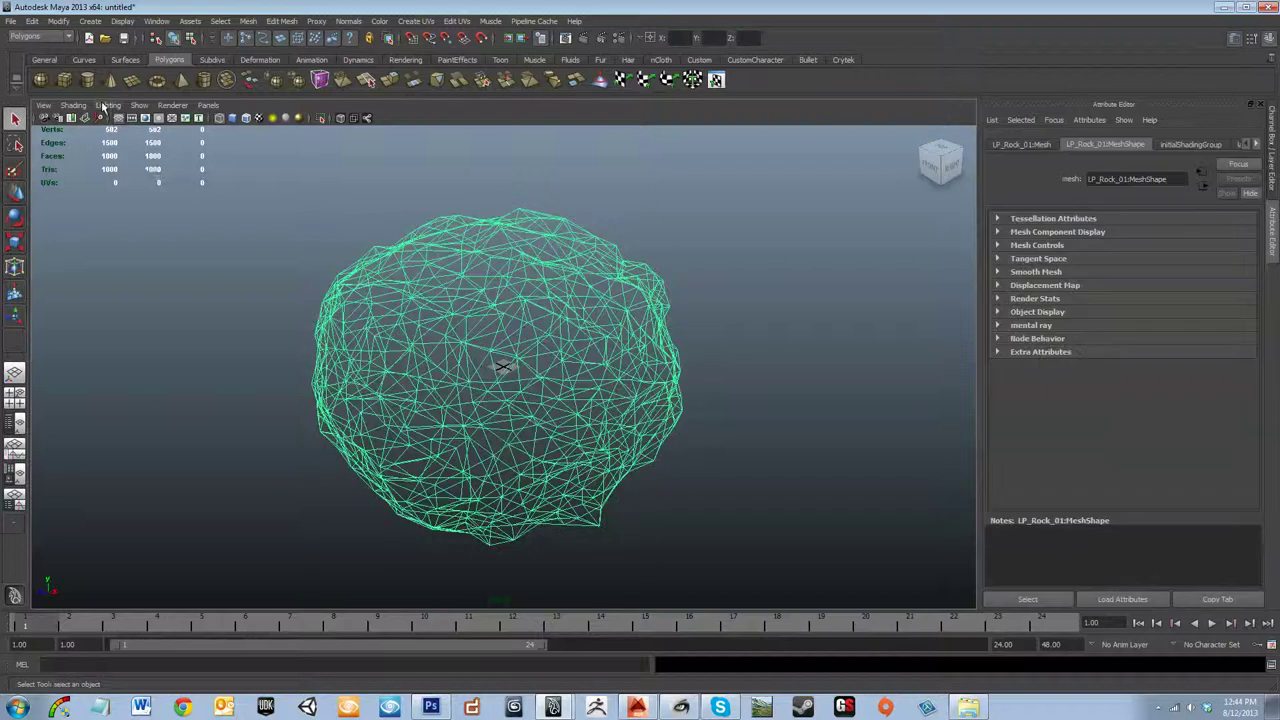
pyautogui.click(108, 105)
pyautogui.click(88, 140)
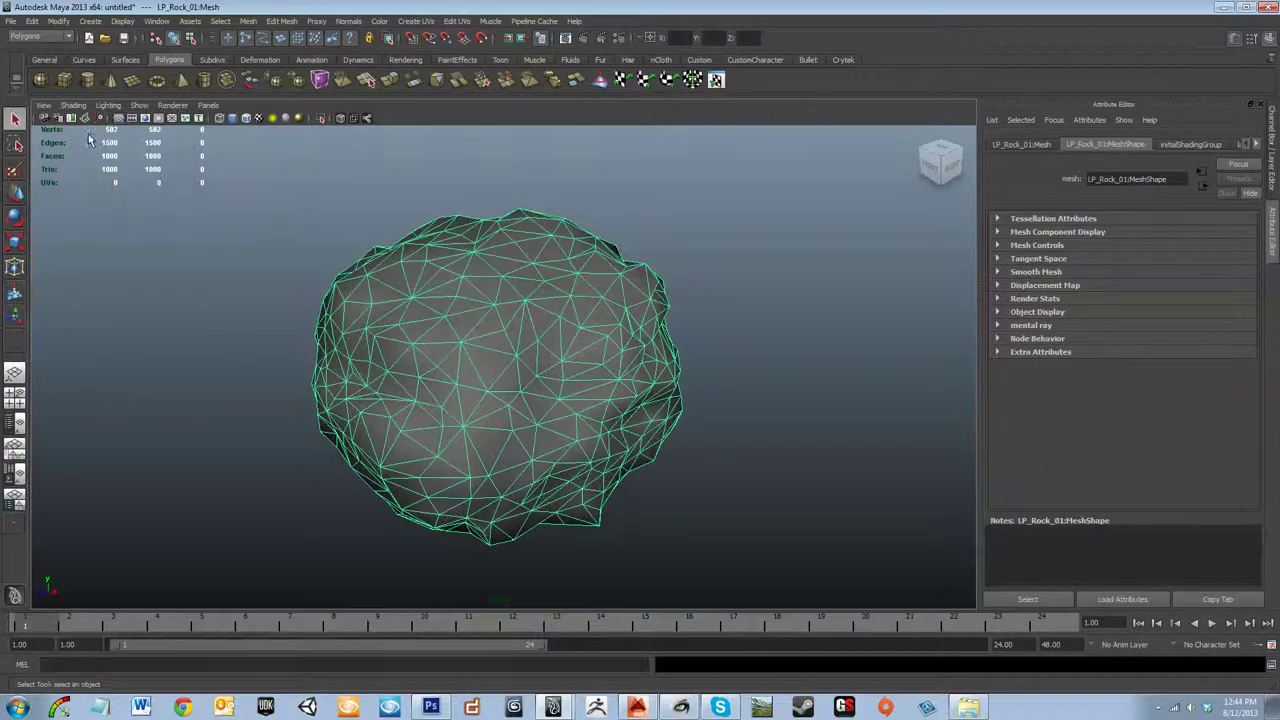
pyautogui.click(222, 418)
# - Orbit the camera around the rock and select the rock mesh
pyautogui.keyDown('alt'); pyautogui.moveTo(389, 444); pyautogui.dragTo(397, 417); pyautogui.keyUp('alt')
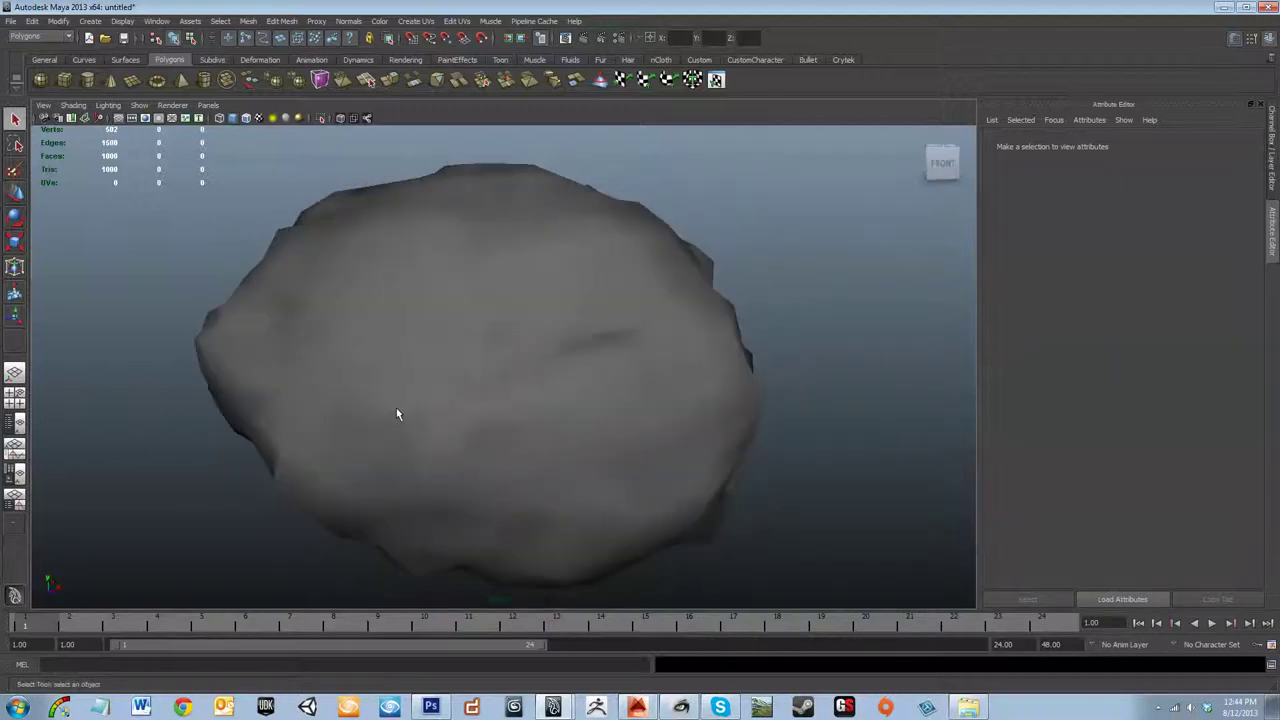
pyautogui.keyDown('alt'); pyautogui.moveTo(397, 417); pyautogui.dragTo(340, 409, button='right'); pyautogui.keyUp('alt')
pyautogui.keyDown('alt'); pyautogui.moveTo(340, 409); pyautogui.dragTo(378, 408); pyautogui.keyUp('alt')
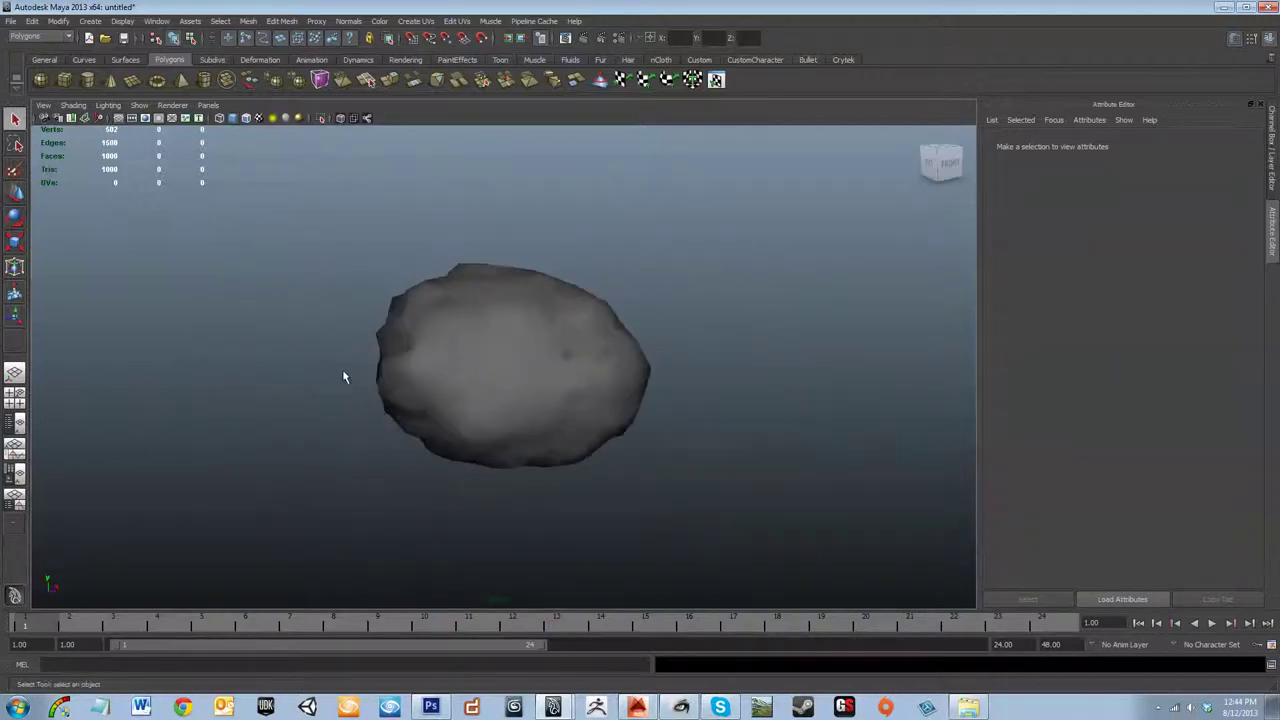
pyautogui.keyDown('alt'); pyautogui.moveTo(397, 327); pyautogui.dragTo(409, 346, button='right'); pyautogui.keyUp('alt')
pyautogui.hotkey('alt', 'space')
pyautogui.press('Escape')
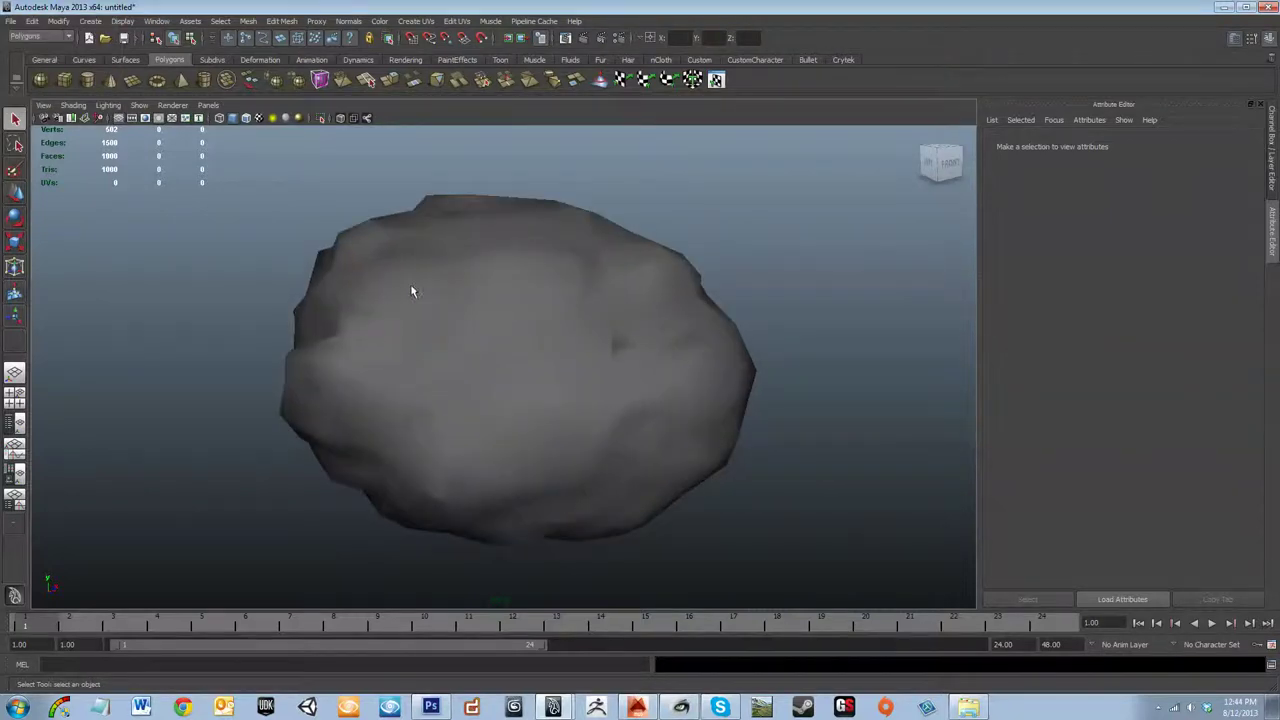
pyautogui.click(436, 300)
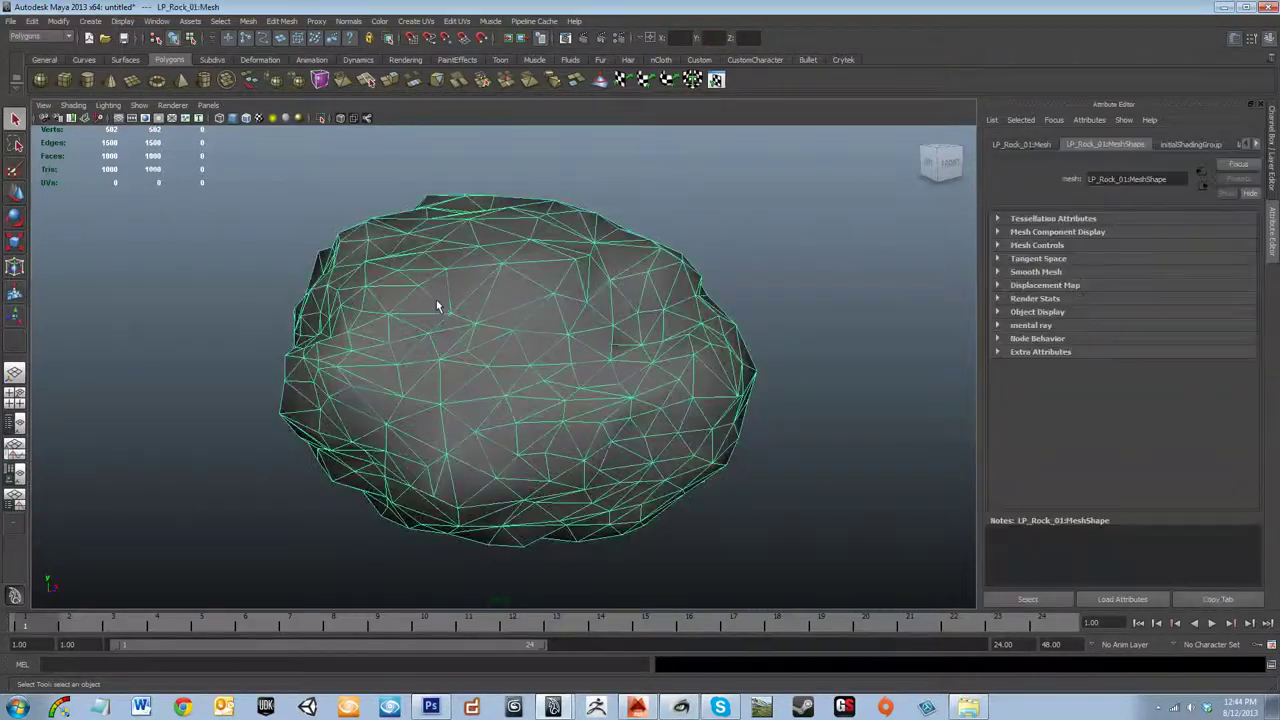
pyautogui.click(693, 81)
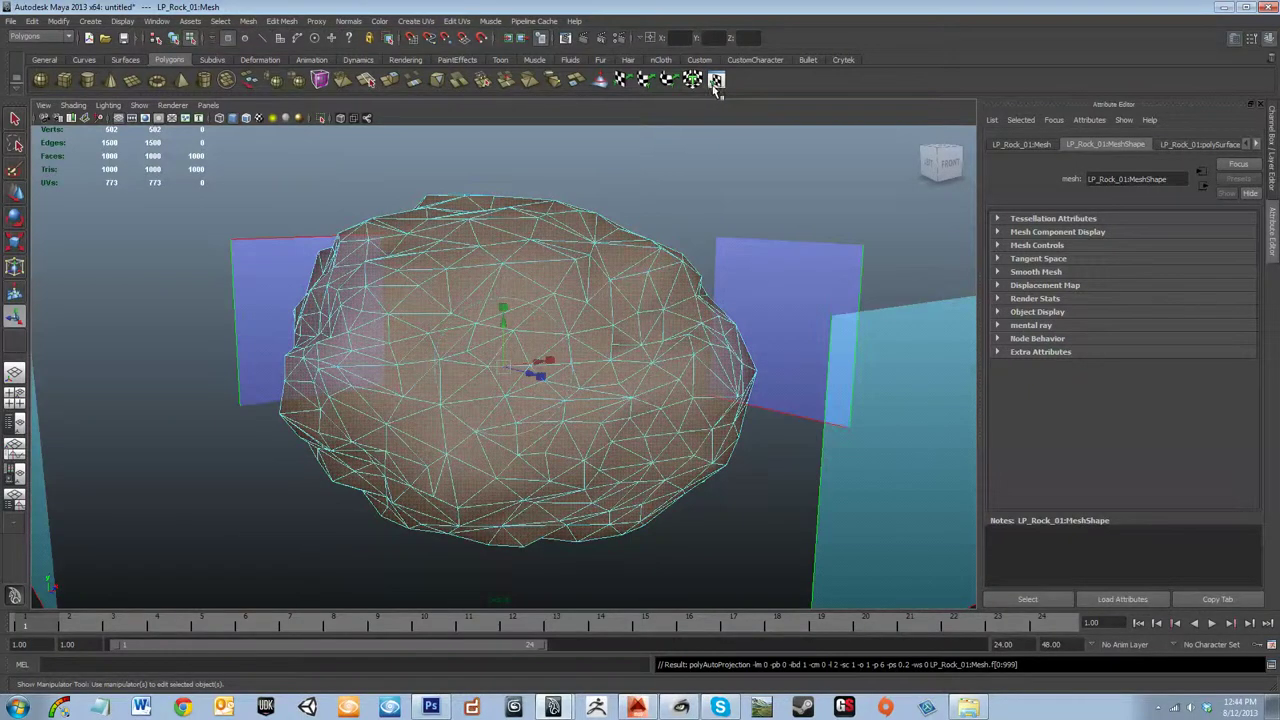
pyautogui.click(716, 81)
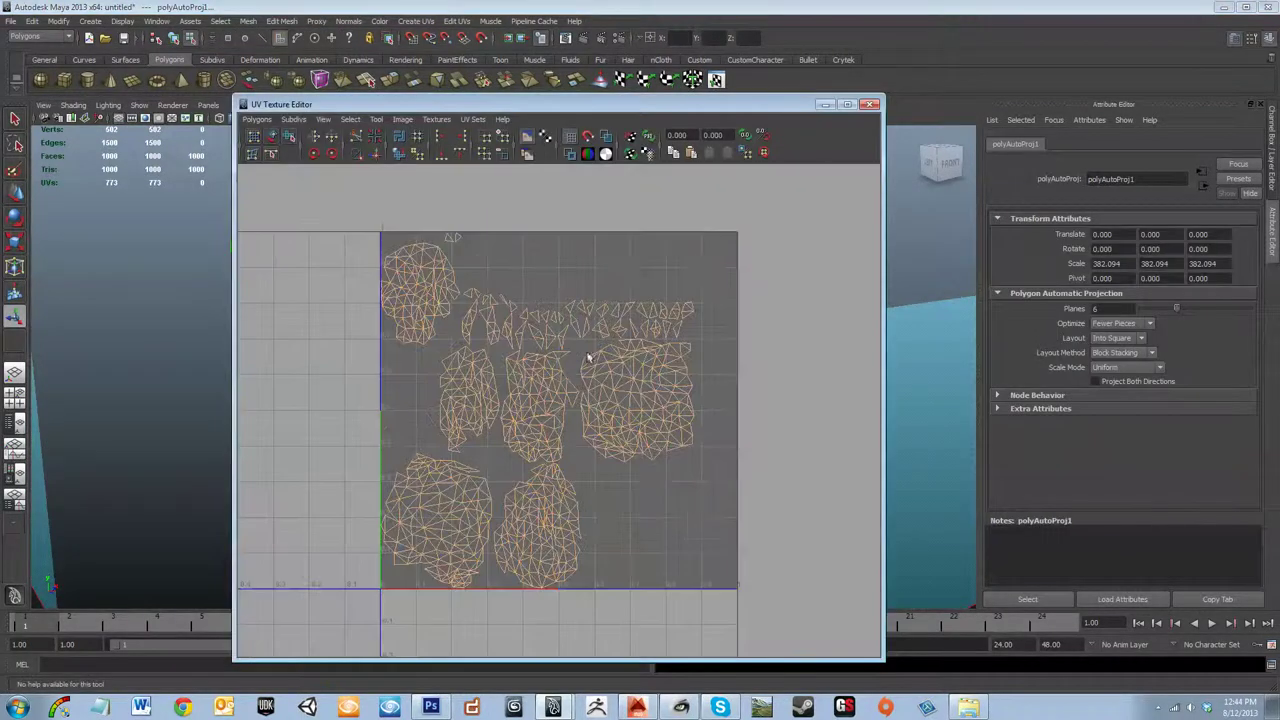
pyautogui.scroll(-2, 563, 372)
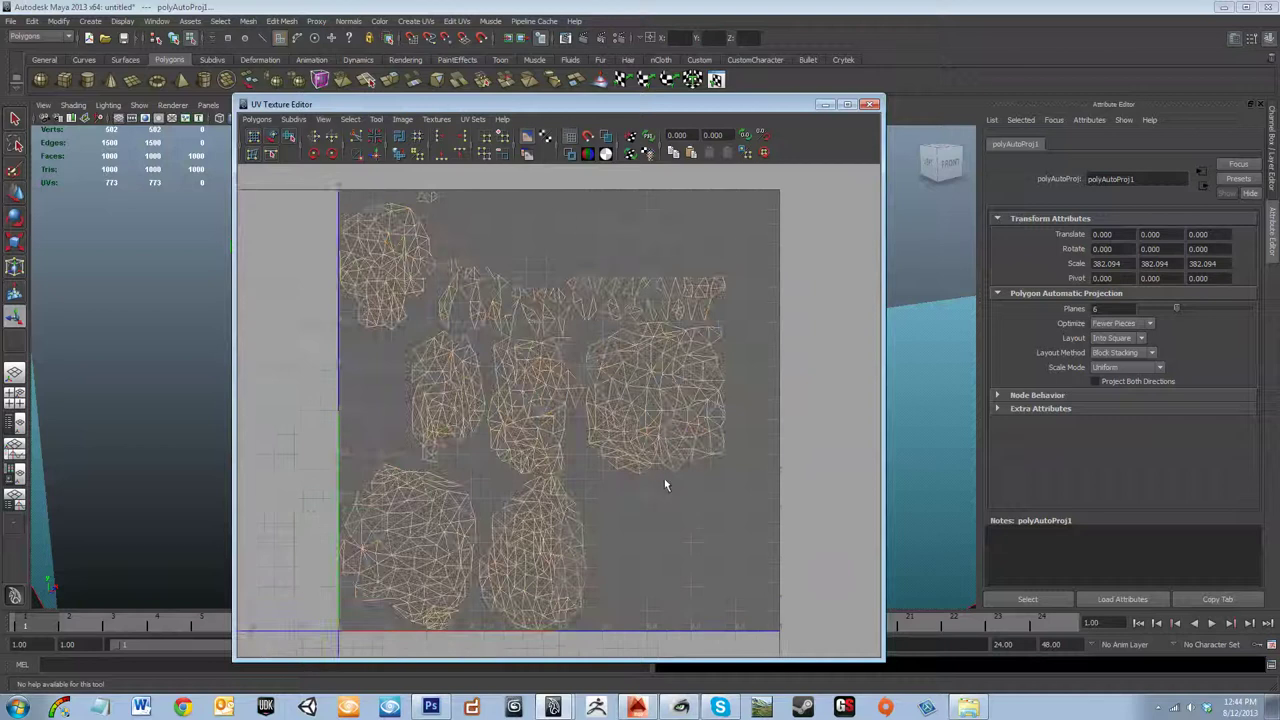
pyautogui.scroll(1, 648, 510)
pyautogui.scroll(-2, 631, 527)
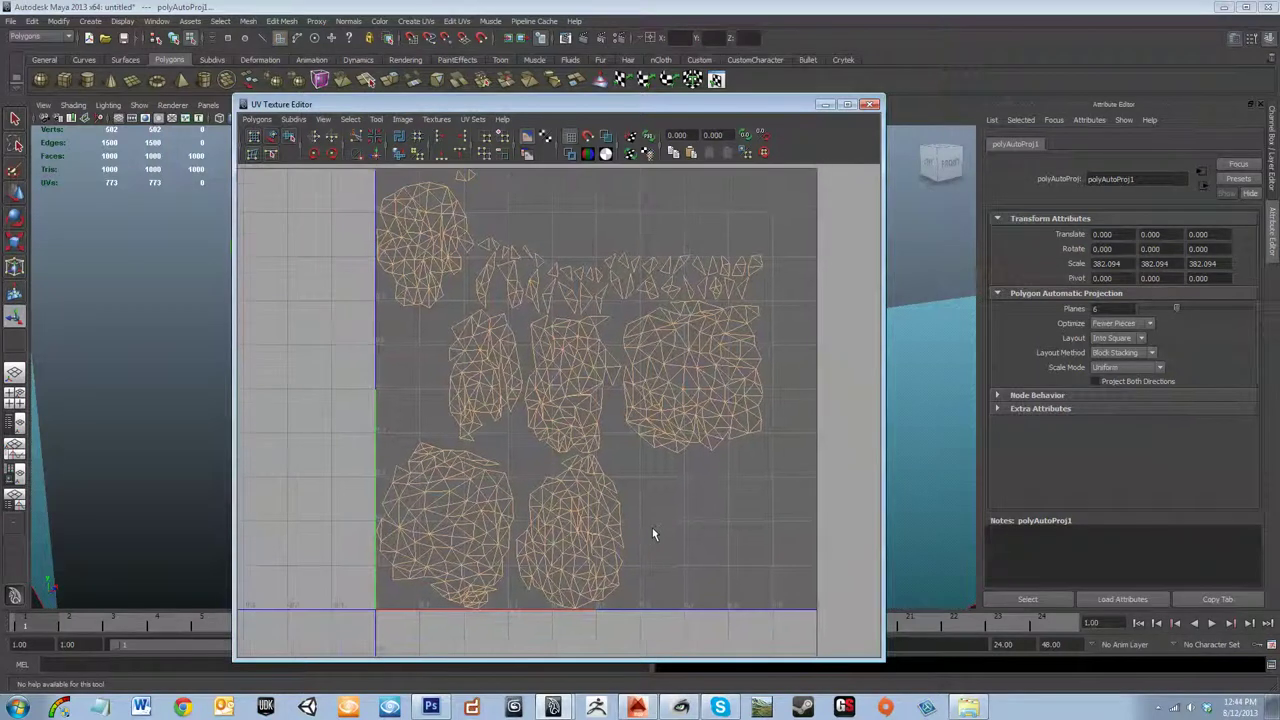
pyautogui.keyDown('alt'); pyautogui.moveTo(631, 527); pyautogui.dragTo(657, 521, button='middle'); pyautogui.keyUp('alt')
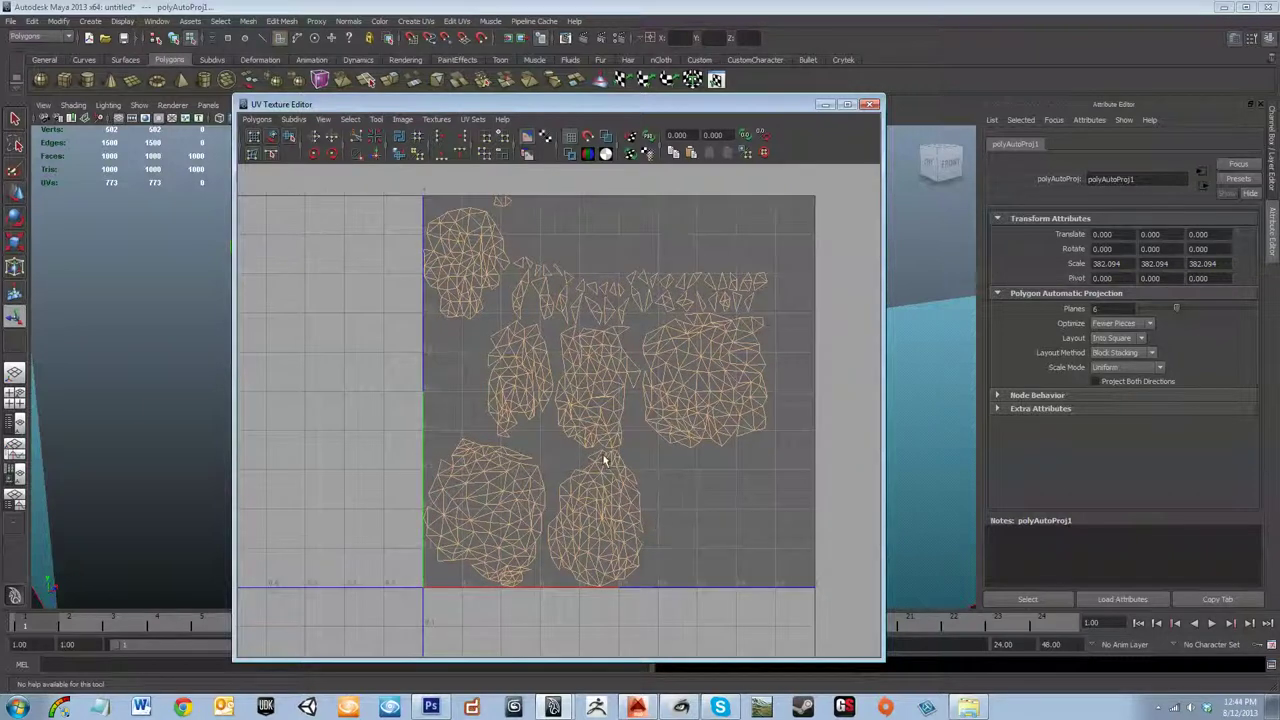
pyautogui.scroll(5, 657, 479)
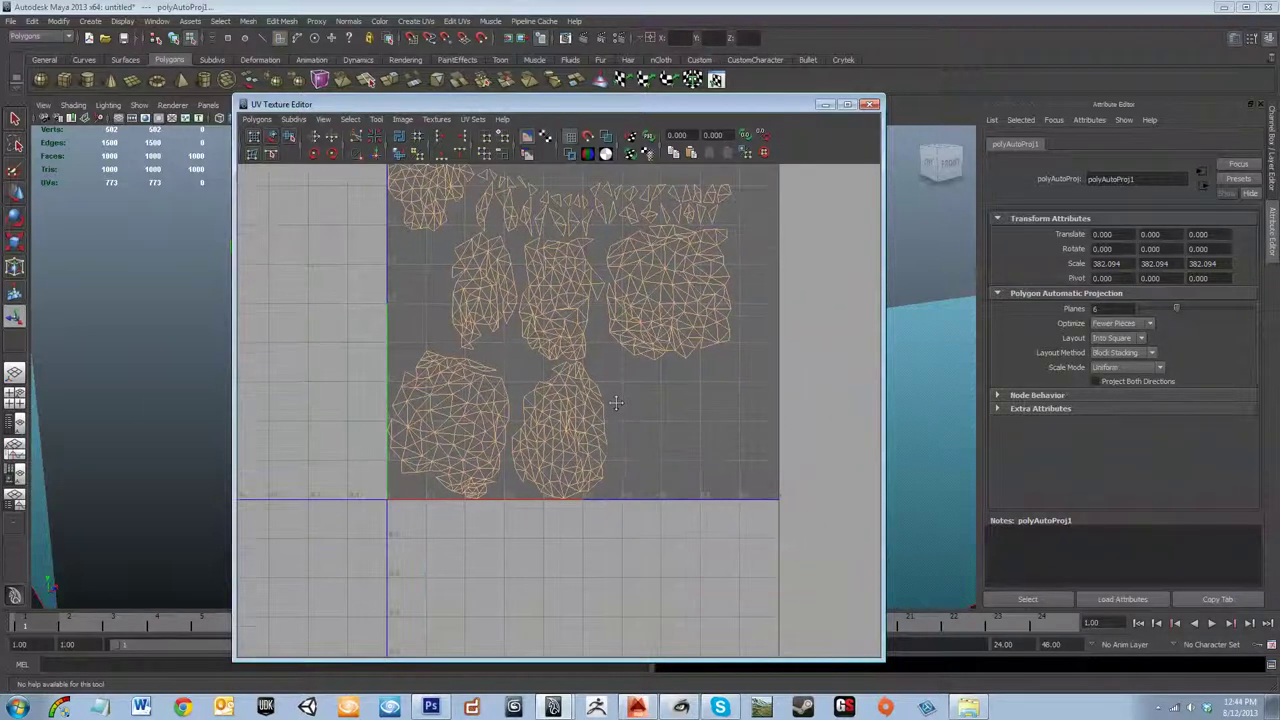
pyautogui.scroll(2, 604, 433)
pyautogui.scroll(-8, 600, 443)
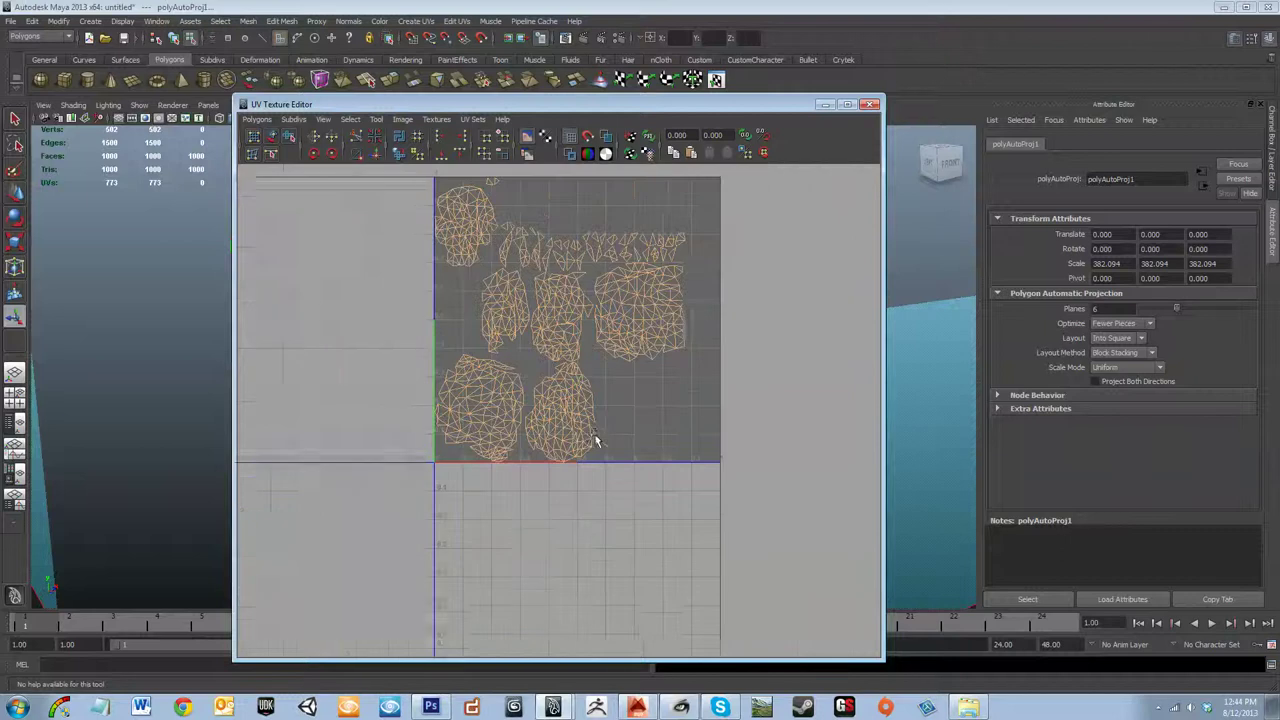
pyautogui.keyDown('alt'); pyautogui.moveTo(594, 434); pyautogui.dragTo(648, 490, button='middle'); pyautogui.keyUp('alt')
# - Select all faces of the rock mesh so its UVs show in the UV editor
pyautogui.click(559, 326)
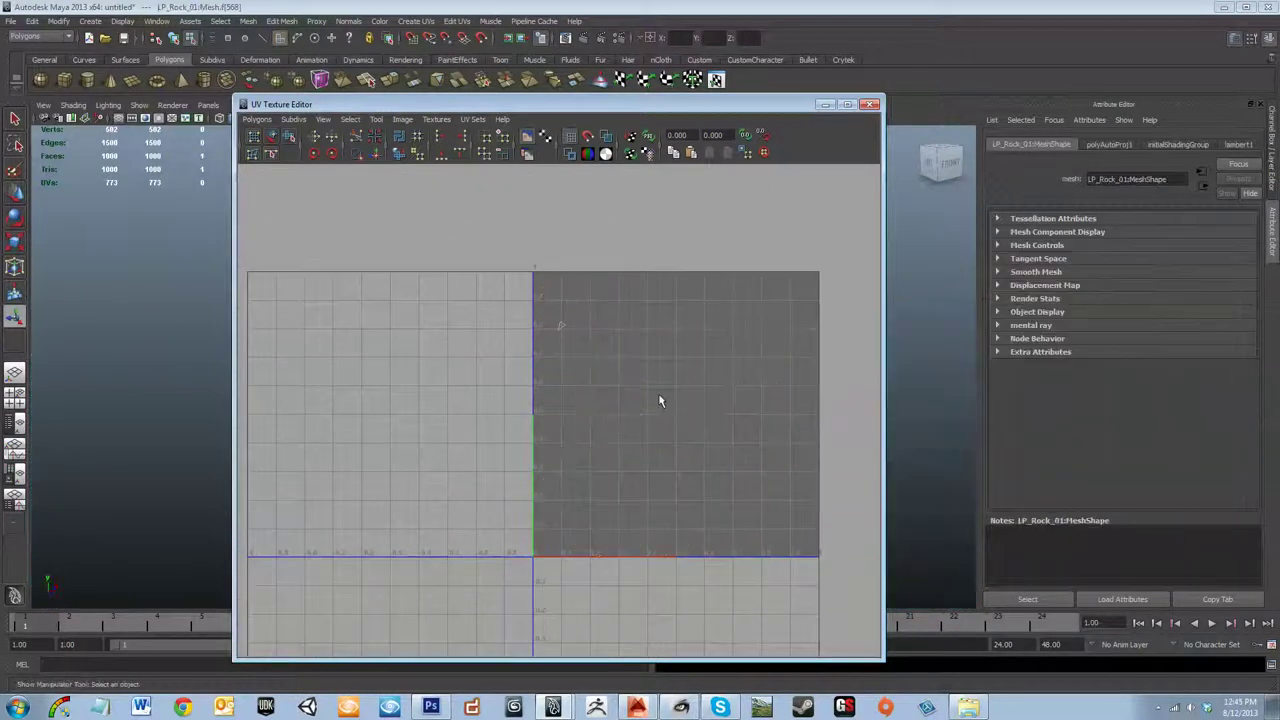
pyautogui.moveTo(730, 110); pyautogui.dragTo(81, 247)
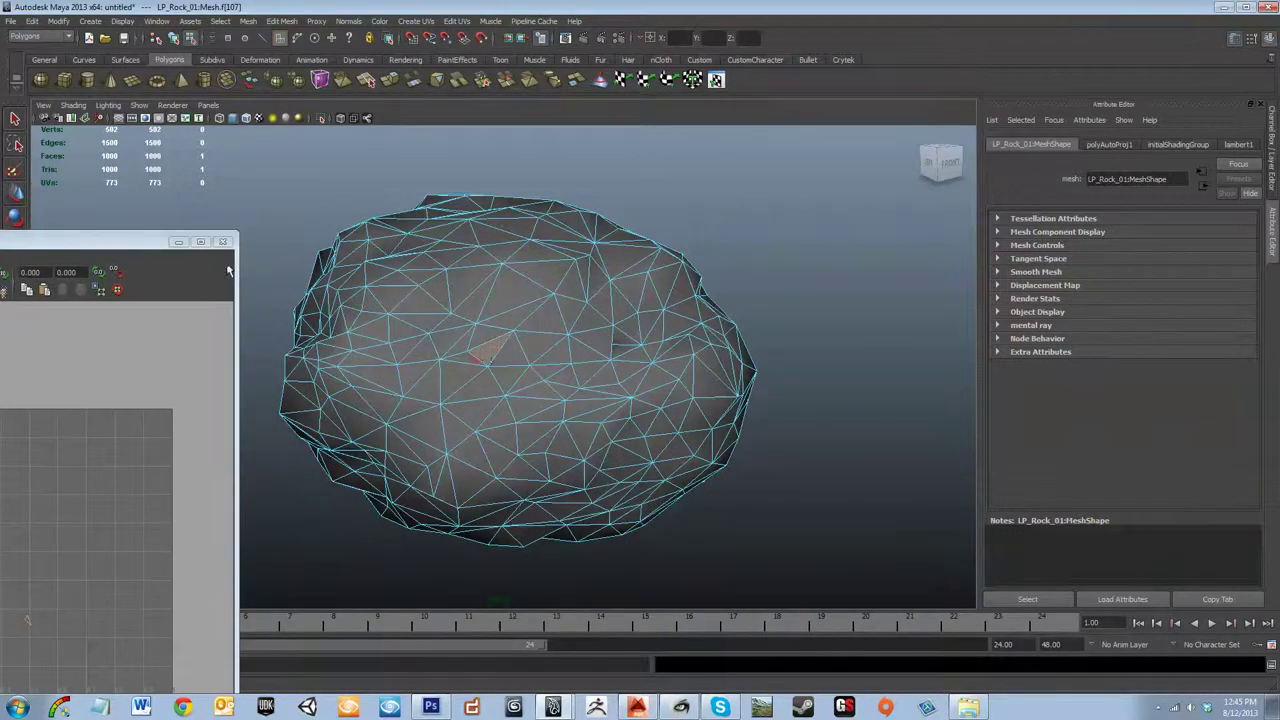
pyautogui.scroll(-3, 379, 325)
pyautogui.moveTo(343, 255); pyautogui.dragTo(711, 530)
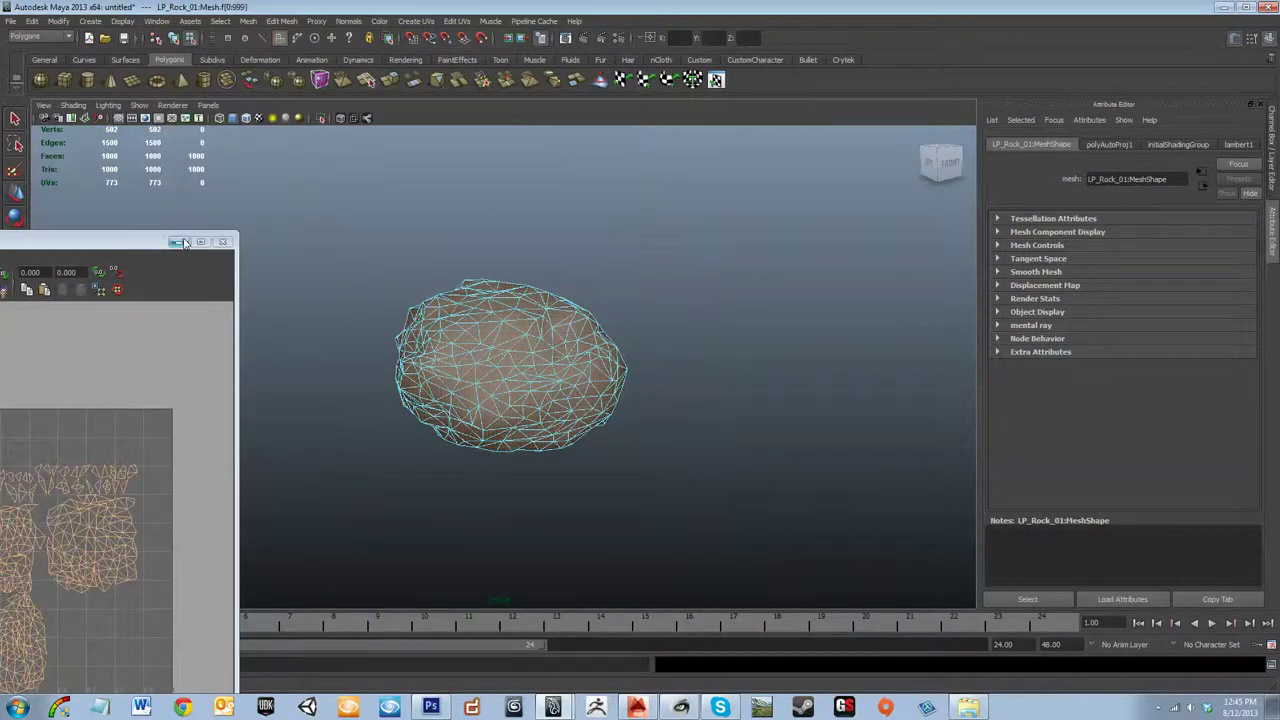
pyautogui.click(153, 248)
pyautogui.moveTo(153, 248); pyautogui.dragTo(793, 117)
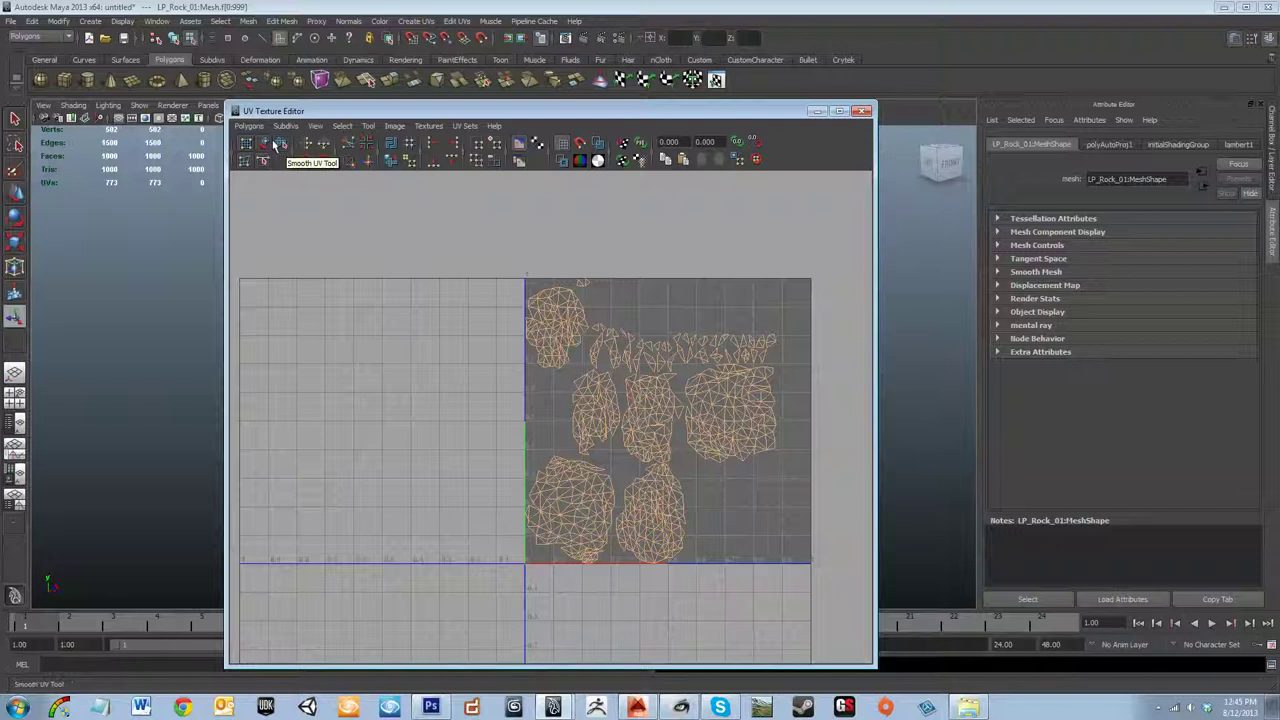
# - Move the top-left UV shell into the tile left of 0–1 and enlarge it to fill it
pyautogui.click(265, 143)
pyautogui.click(566, 326)
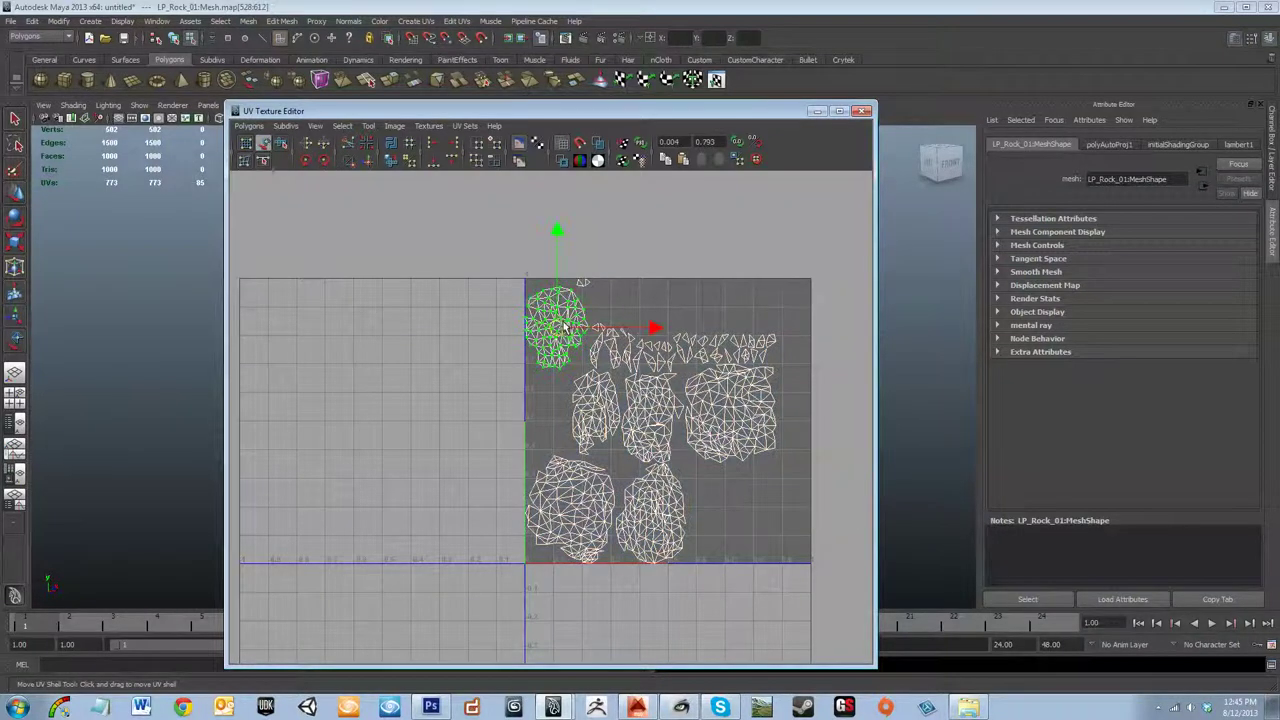
pyautogui.moveTo(563, 327); pyautogui.dragTo(374, 428)
pyautogui.scroll(-3, 375, 428)
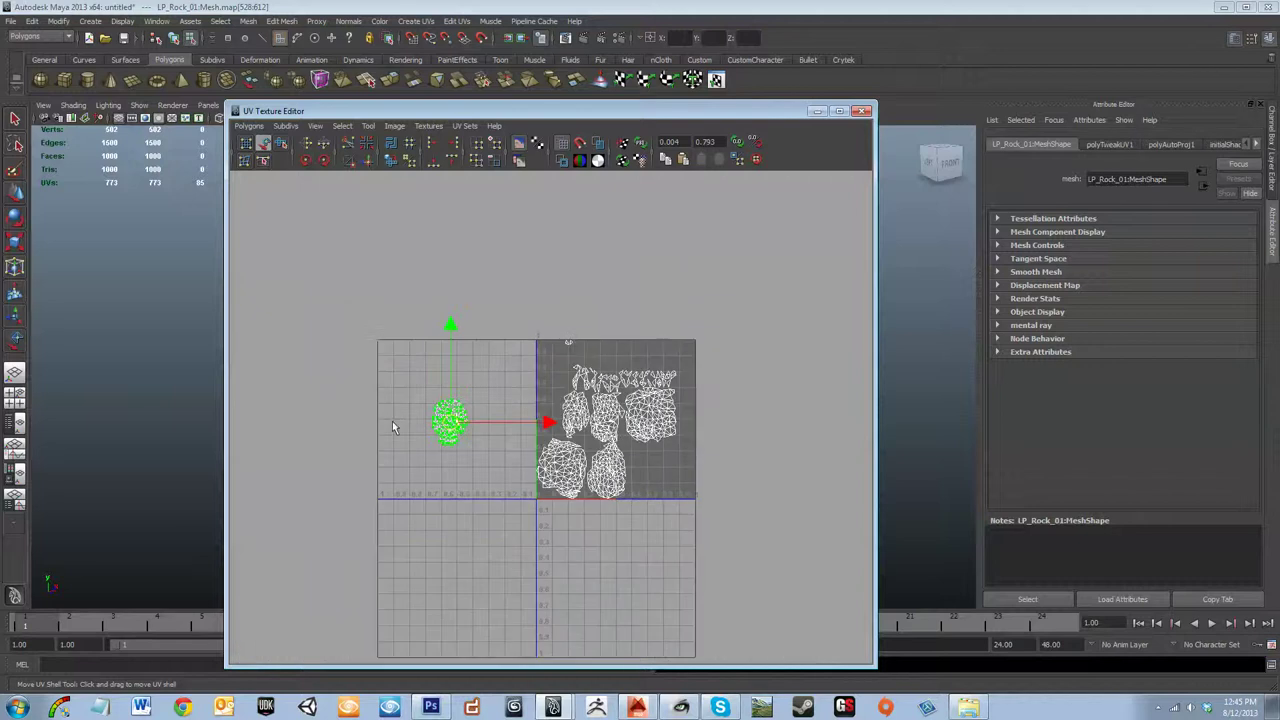
pyautogui.press('r')
pyautogui.moveTo(455, 410); pyautogui.dragTo(497, 226)
pyautogui.press('w')
pyautogui.moveTo(451, 318); pyautogui.dragTo(461, 324)
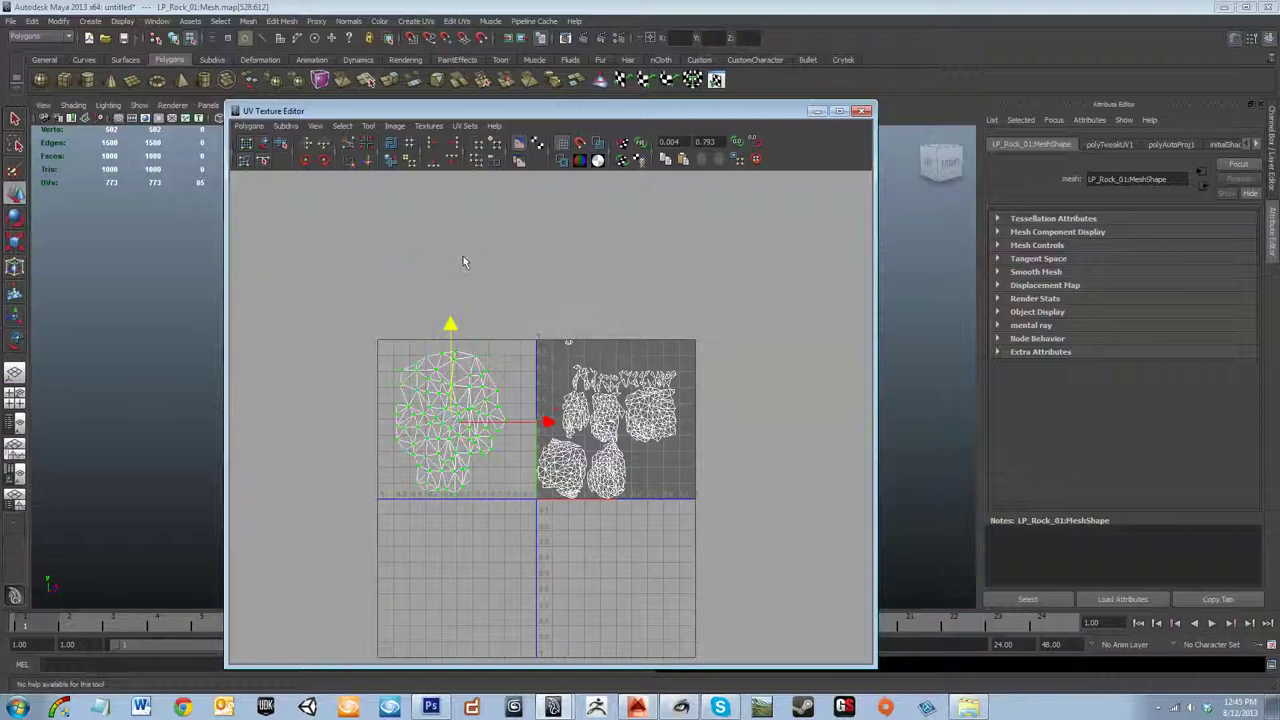
pyautogui.click(458, 281)
# - Move the lower-left rock shell below the 0–1 square and fine-tune its position
pyautogui.click(265, 145)
pyautogui.click(432, 452)
pyautogui.click(586, 295)
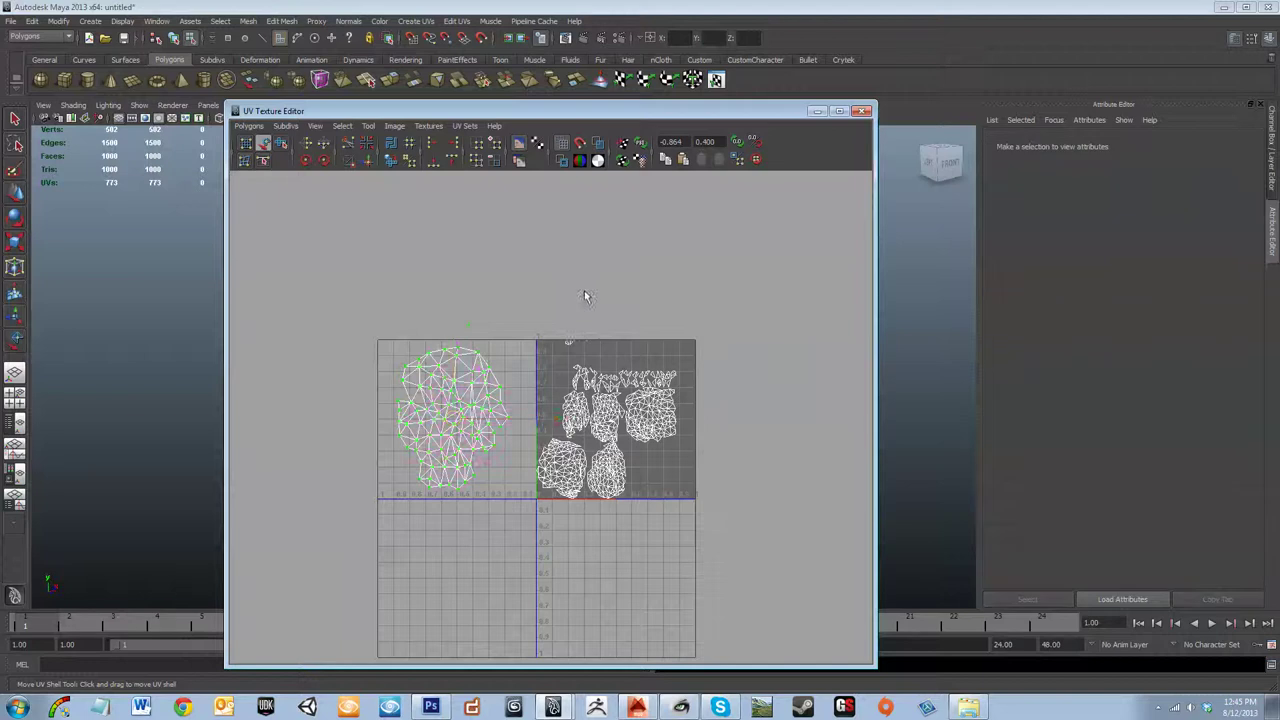
pyautogui.scroll(3, 550, 416)
pyautogui.click(571, 504)
pyautogui.moveTo(571, 504); pyautogui.dragTo(656, 590)
pyautogui.scroll(-5, 656, 588)
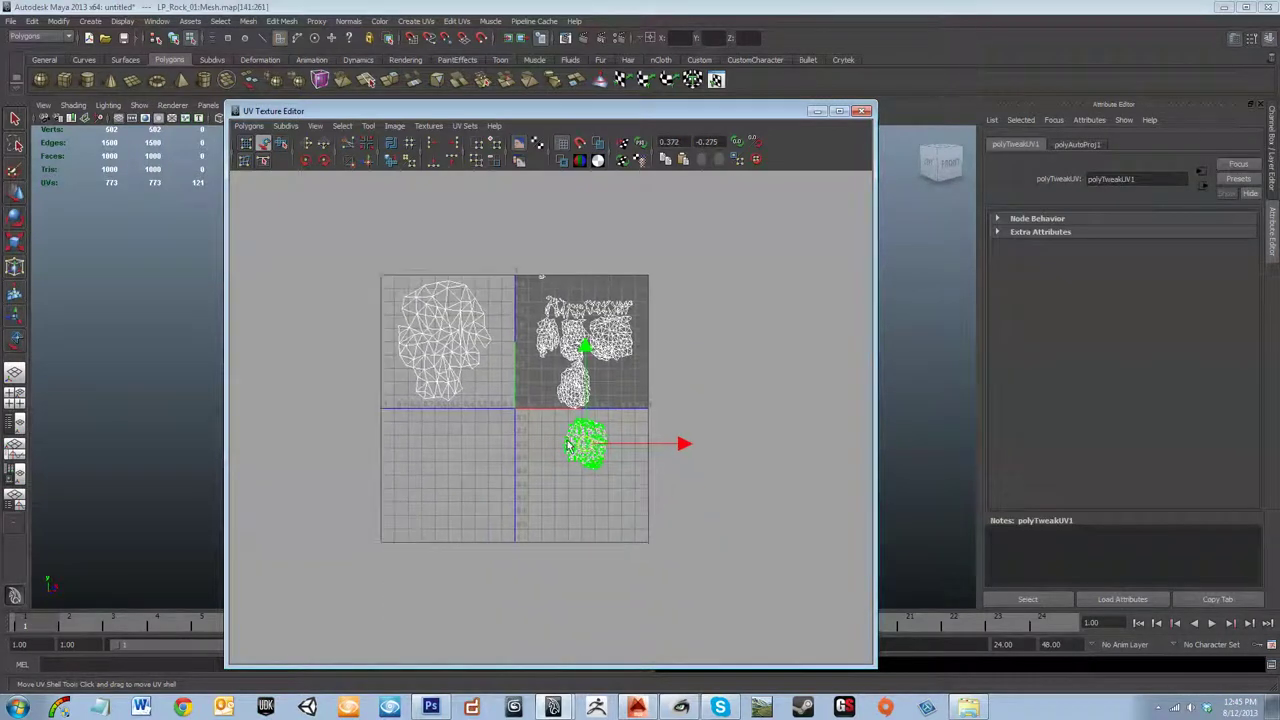
pyautogui.moveTo(584, 350); pyautogui.dragTo(590, 380)
pyautogui.moveTo(593, 478); pyautogui.dragTo(648, 351)
pyautogui.press('r')
pyautogui.press('w')
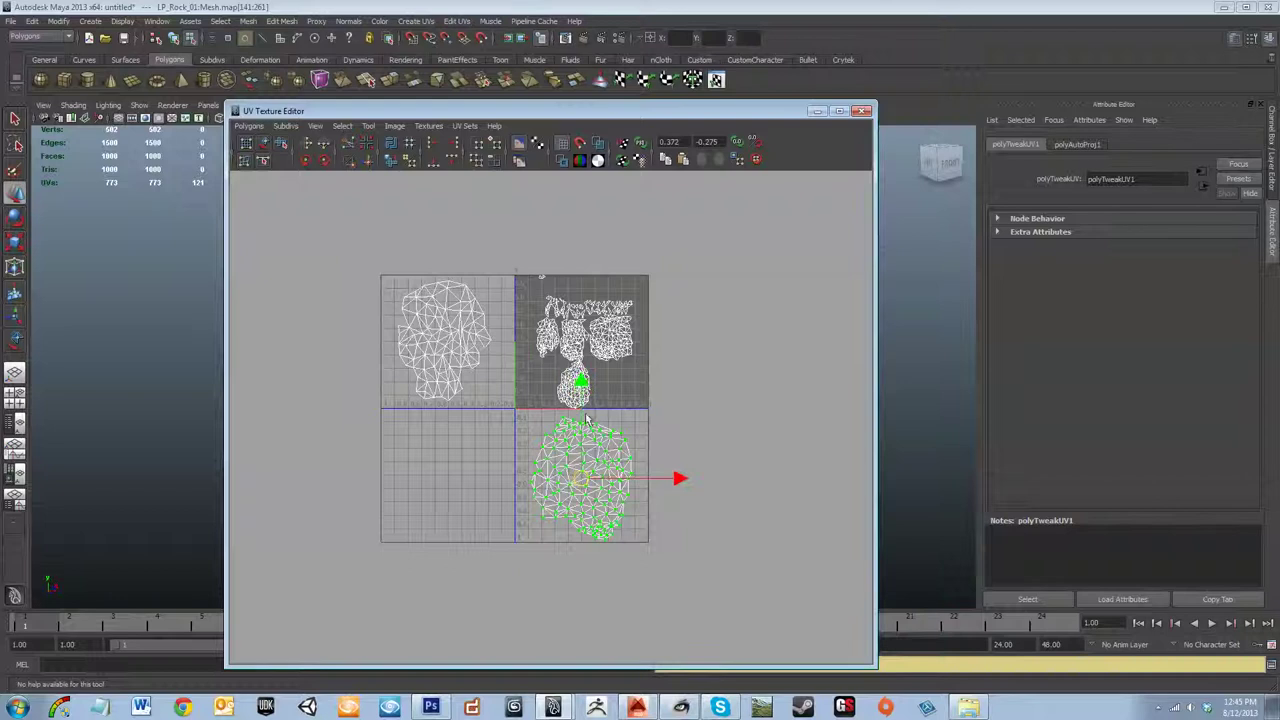
pyautogui.click(263, 143)
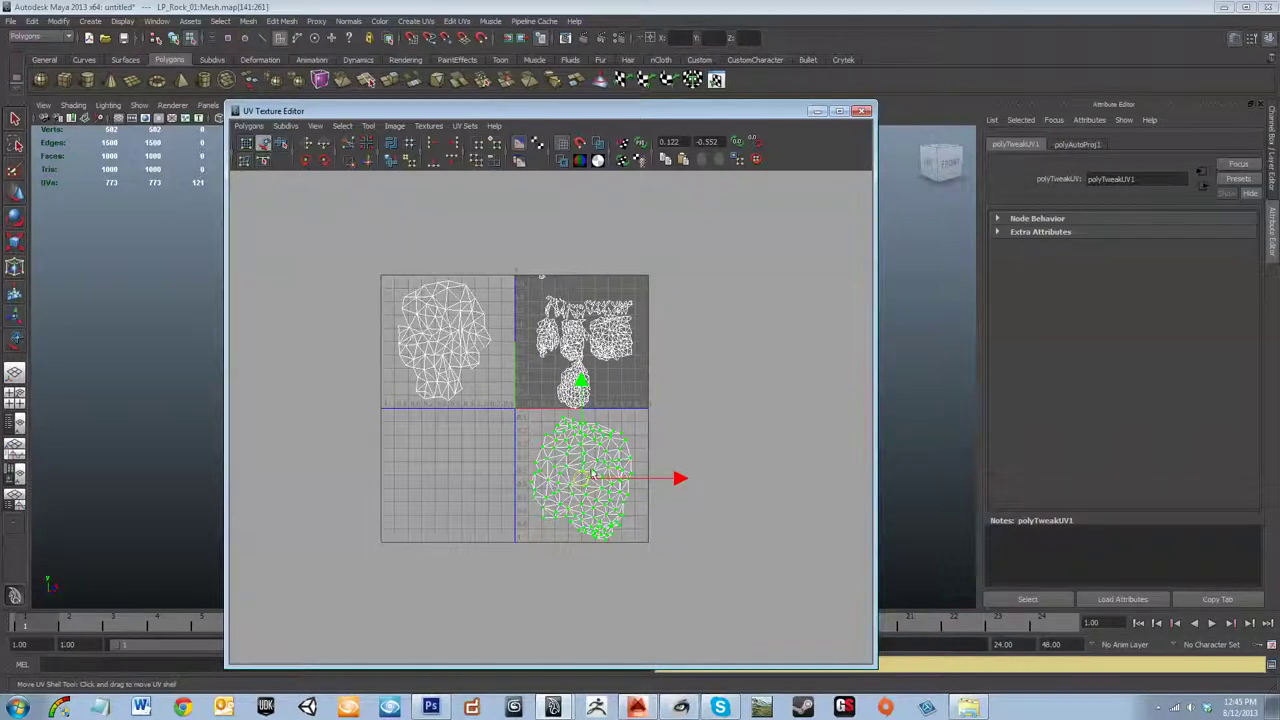
pyautogui.moveTo(583, 478); pyautogui.dragTo(583, 475)
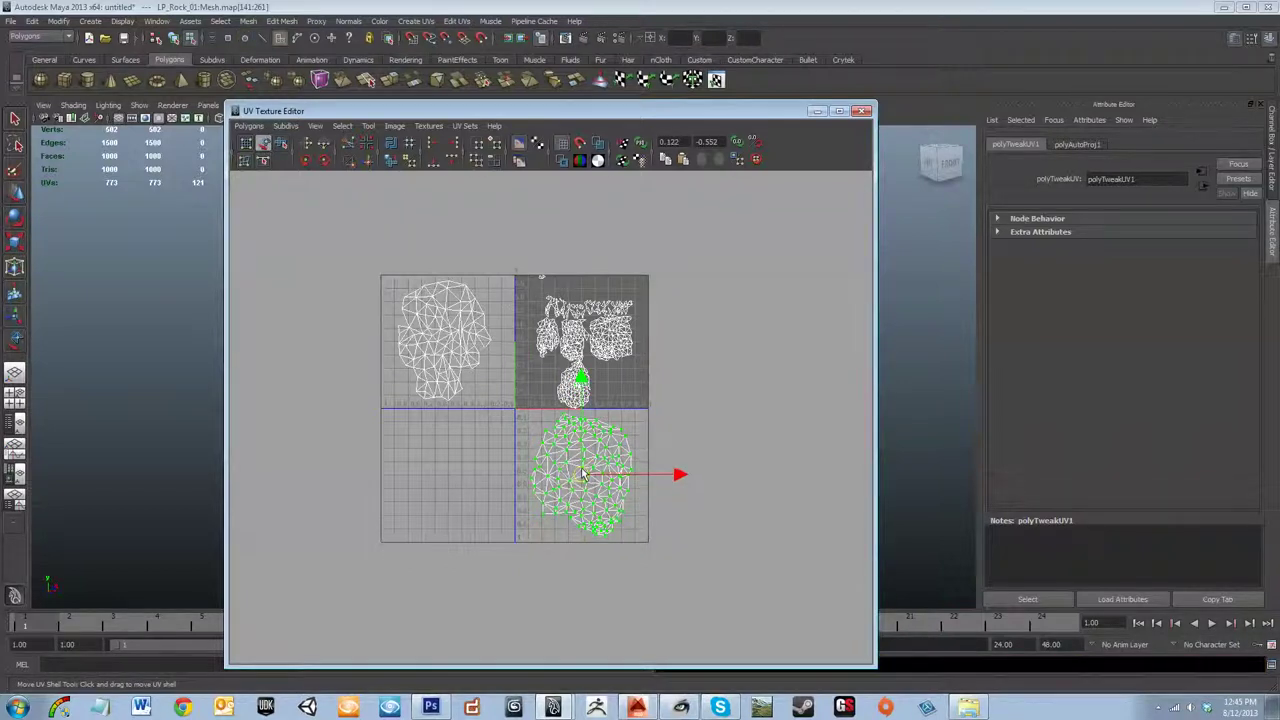
pyautogui.click(660, 422)
# - Move the small upper-right shell into the lower-left tile and enlarge it to fill the tile
pyautogui.click(575, 390)
pyautogui.moveTo(575, 393); pyautogui.dragTo(438, 489)
pyautogui.press('r')
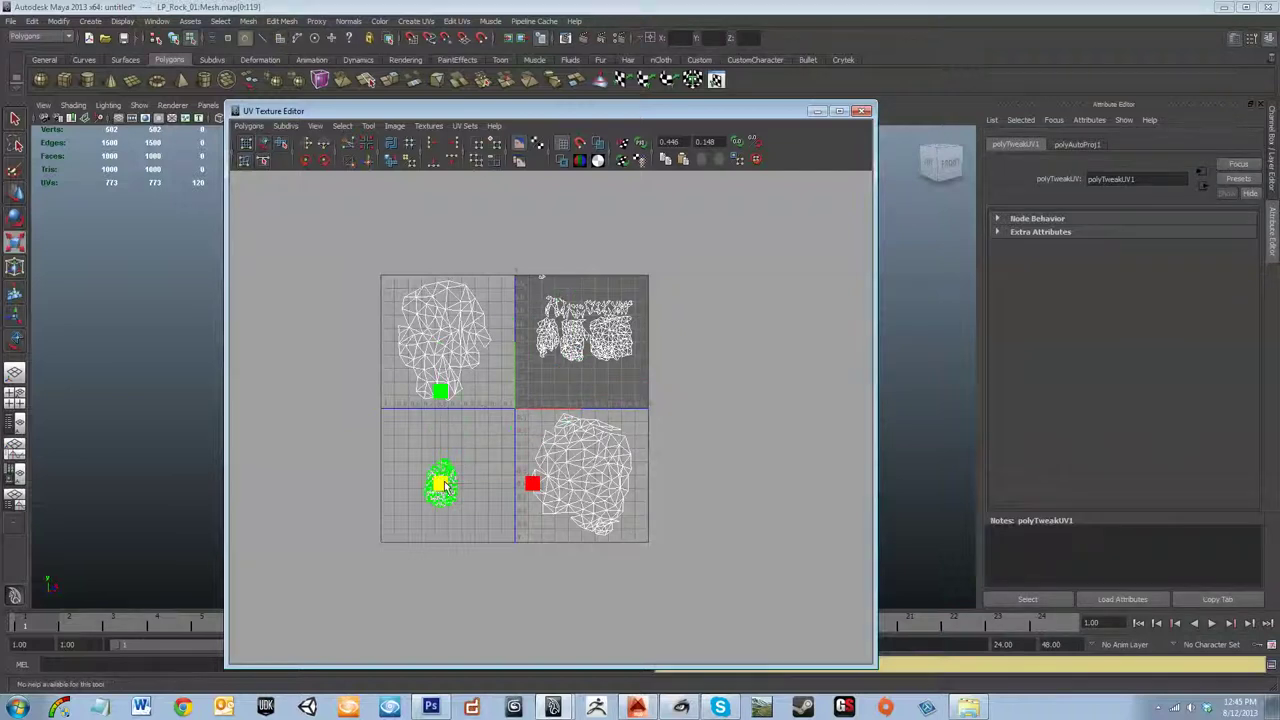
pyautogui.moveTo(566, 484); pyautogui.dragTo(532, 484)
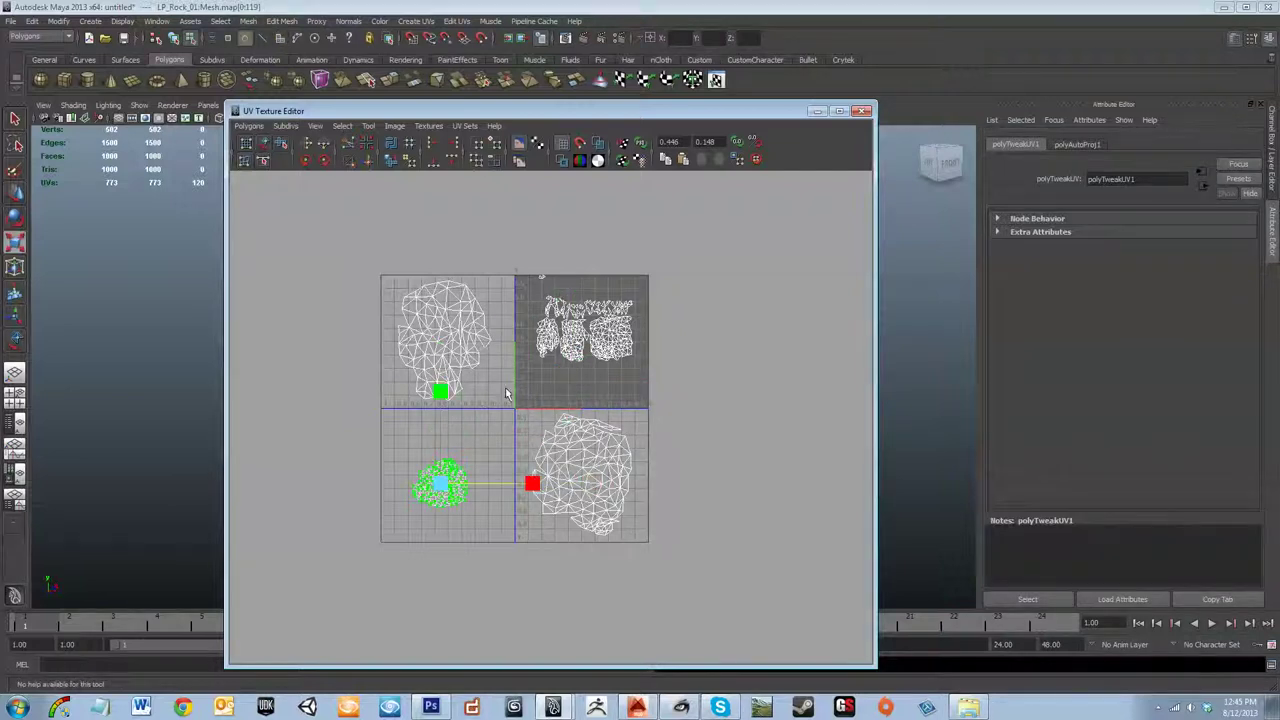
pyautogui.click(440, 487)
pyautogui.moveTo(440, 487); pyautogui.dragTo(446, 353)
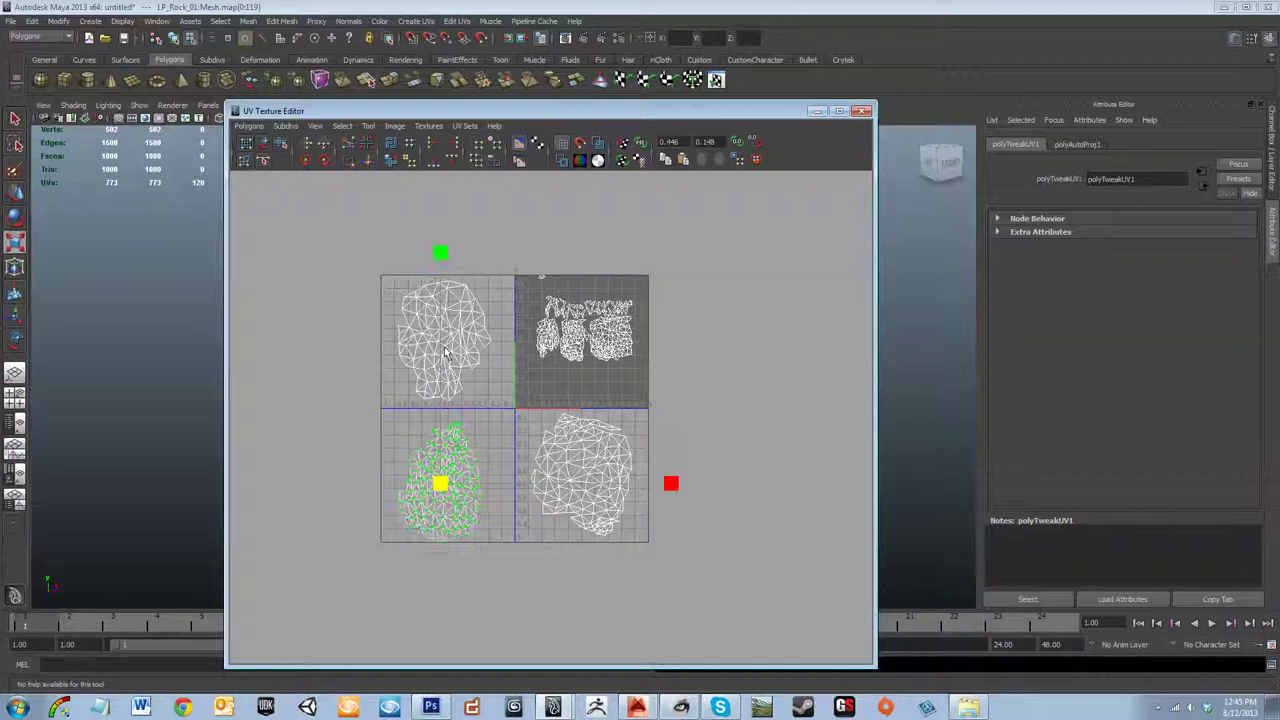
pyautogui.click(265, 144)
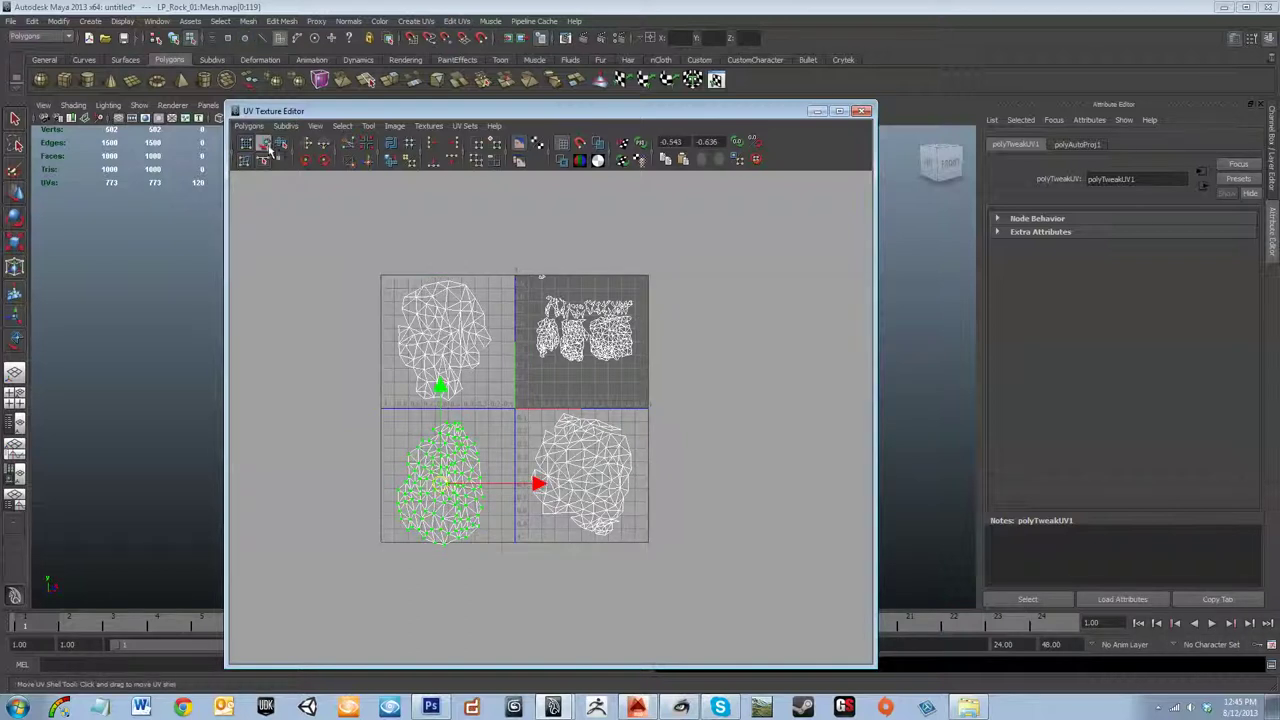
pyautogui.moveTo(440, 482); pyautogui.dragTo(441, 476)
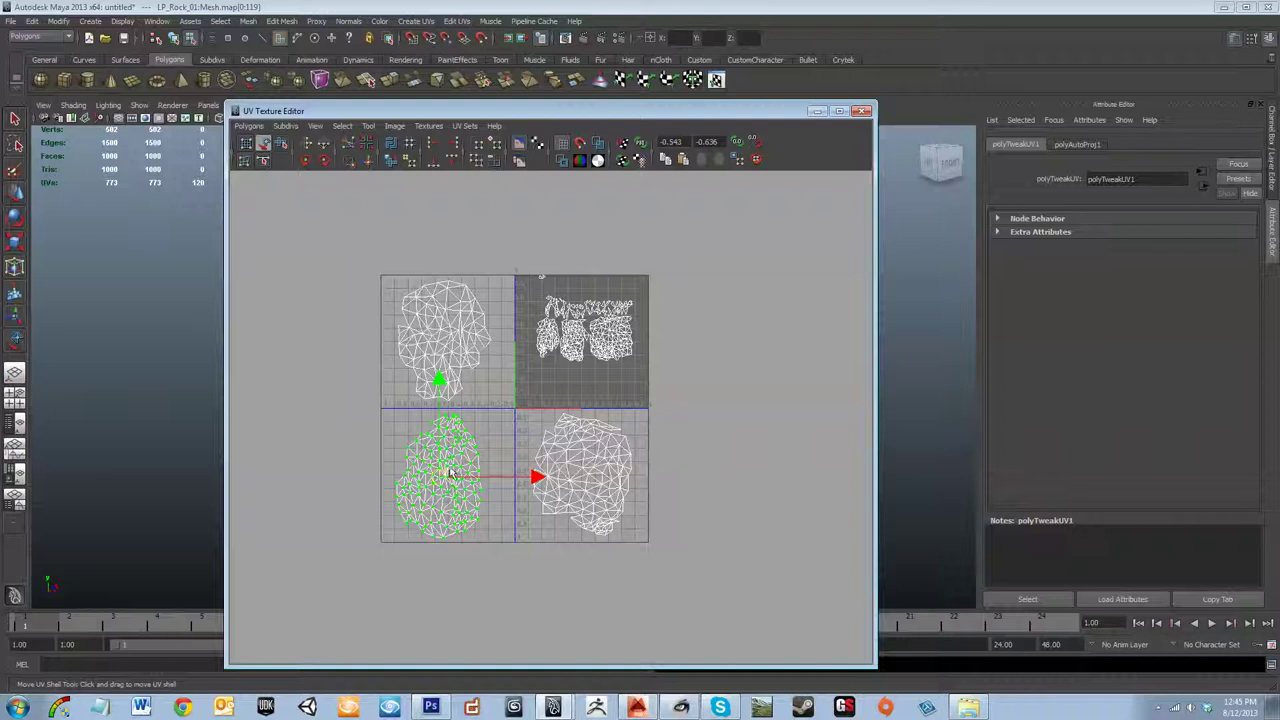
pyautogui.click(758, 410)
pyautogui.moveTo(550, 330); pyautogui.dragTo(580, 480)
# - Move a lower-right shell up above the top-right tile
pyautogui.press('=')
pyautogui.press('=')
pyautogui.press('=')
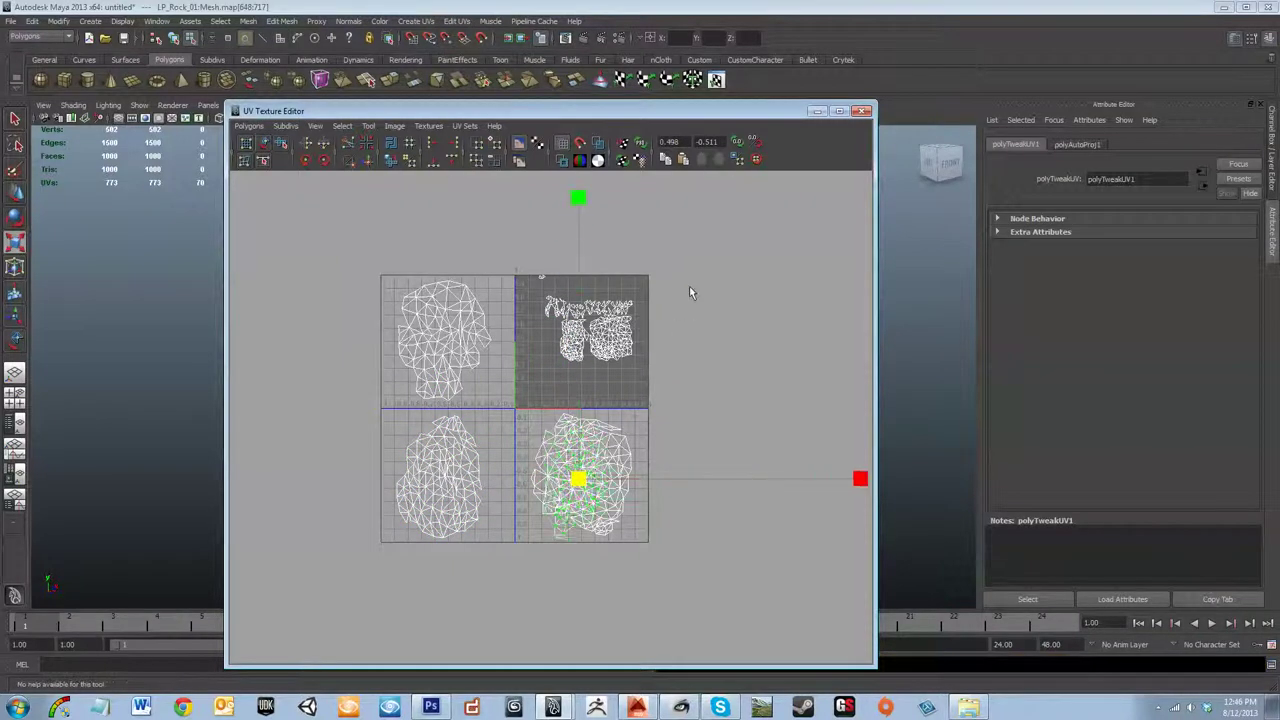
pyautogui.press('-')
pyautogui.press('-')
pyautogui.press('-')
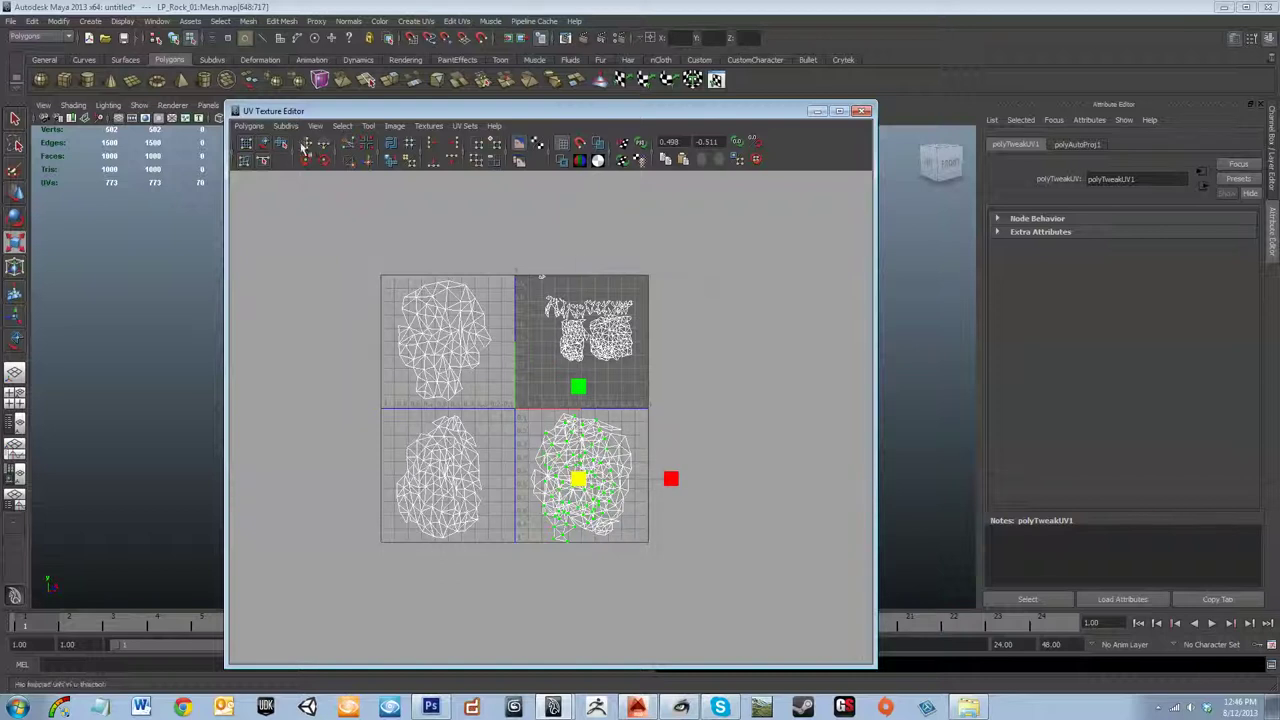
pyautogui.click(263, 143)
pyautogui.moveTo(598, 466); pyautogui.dragTo(582, 230)
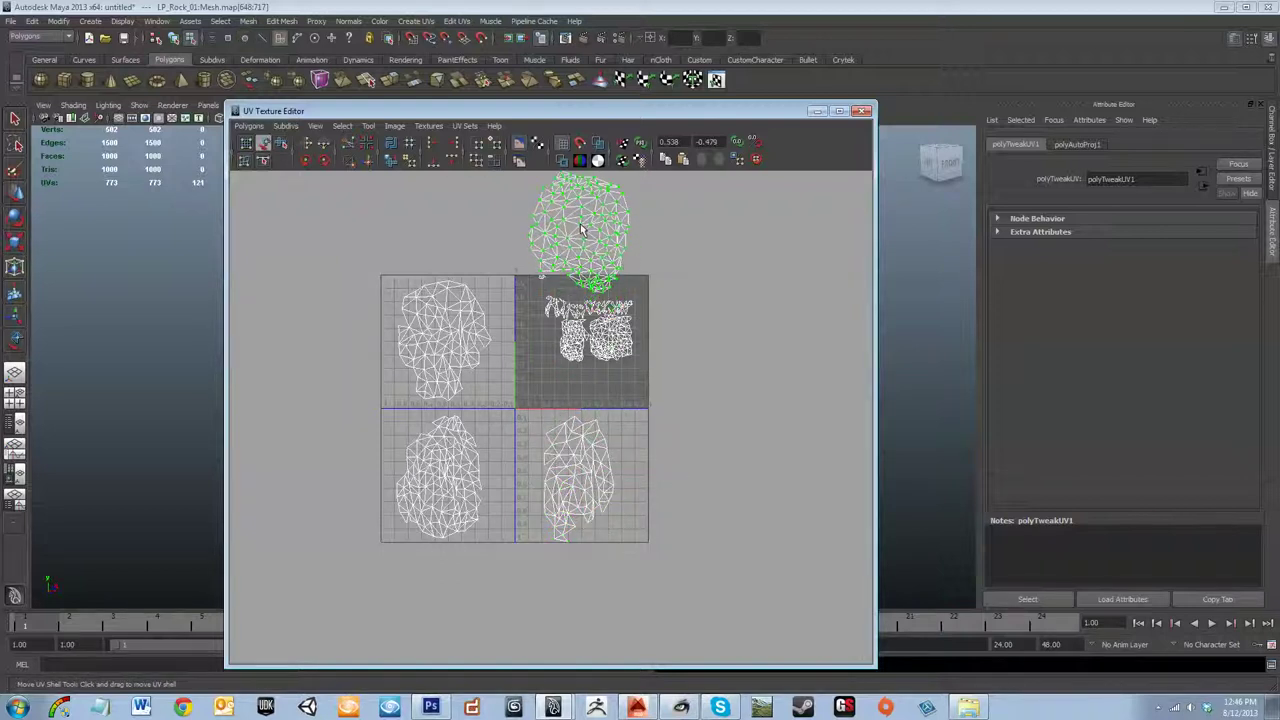
pyautogui.hotkey('ctrl', 'z')
pyautogui.click(562, 540)
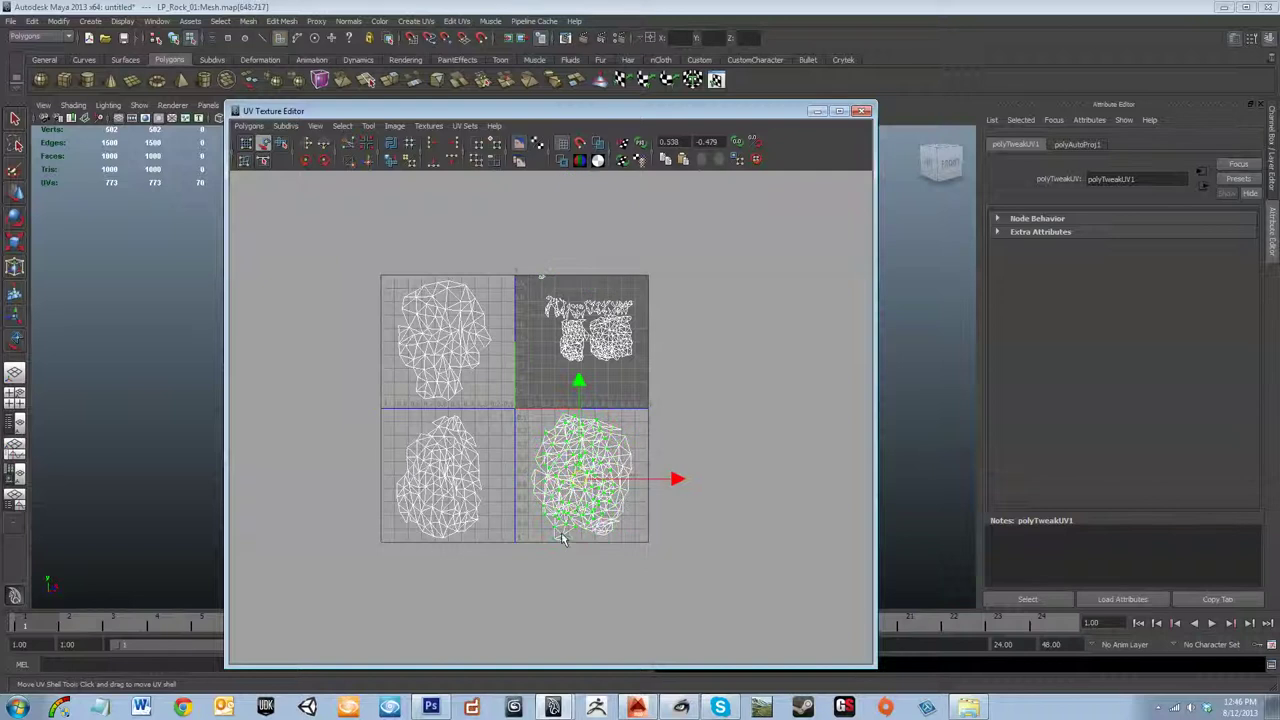
pyautogui.moveTo(587, 480); pyautogui.dragTo(590, 207)
# - Move the left shell from the 0–1 tile above the grid beside the other shell
pyautogui.scroll(-3, 535, 275)
pyautogui.scroll(3, 563, 369)
pyautogui.scroll(3, 545, 370)
pyautogui.click(581, 359)
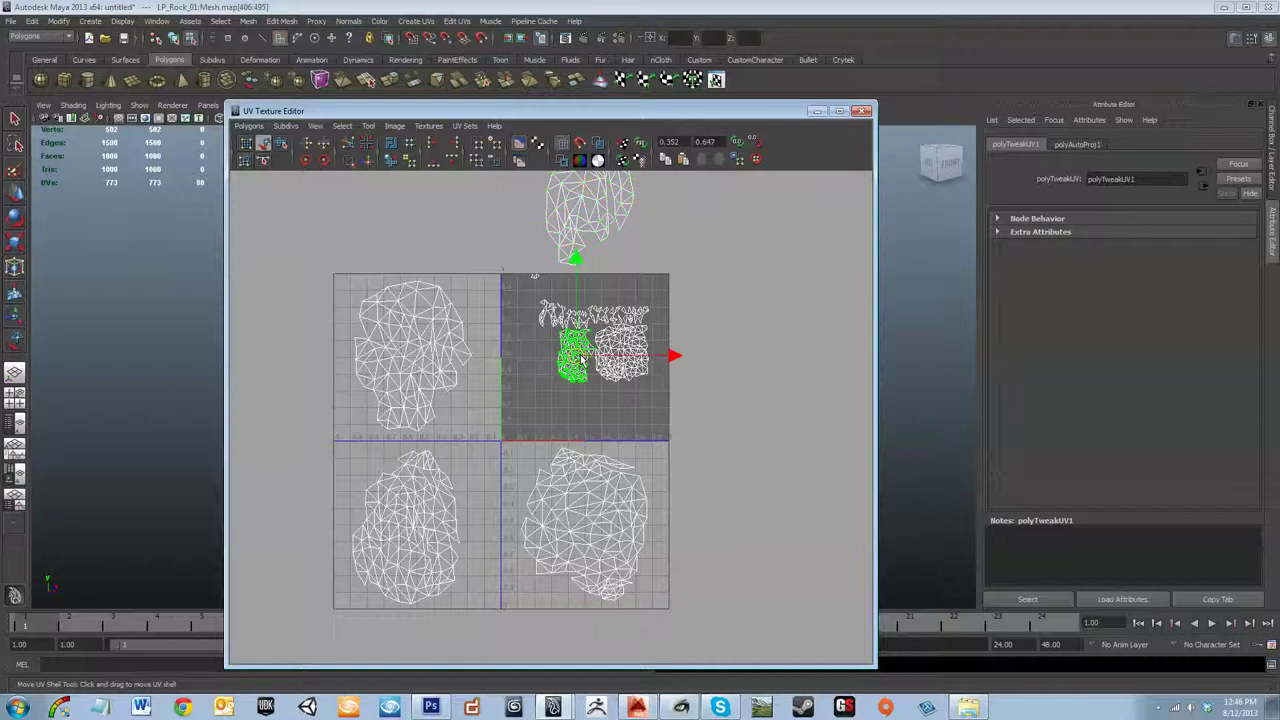
pyautogui.moveTo(578, 368); pyautogui.dragTo(475, 196)
pyautogui.press('r')
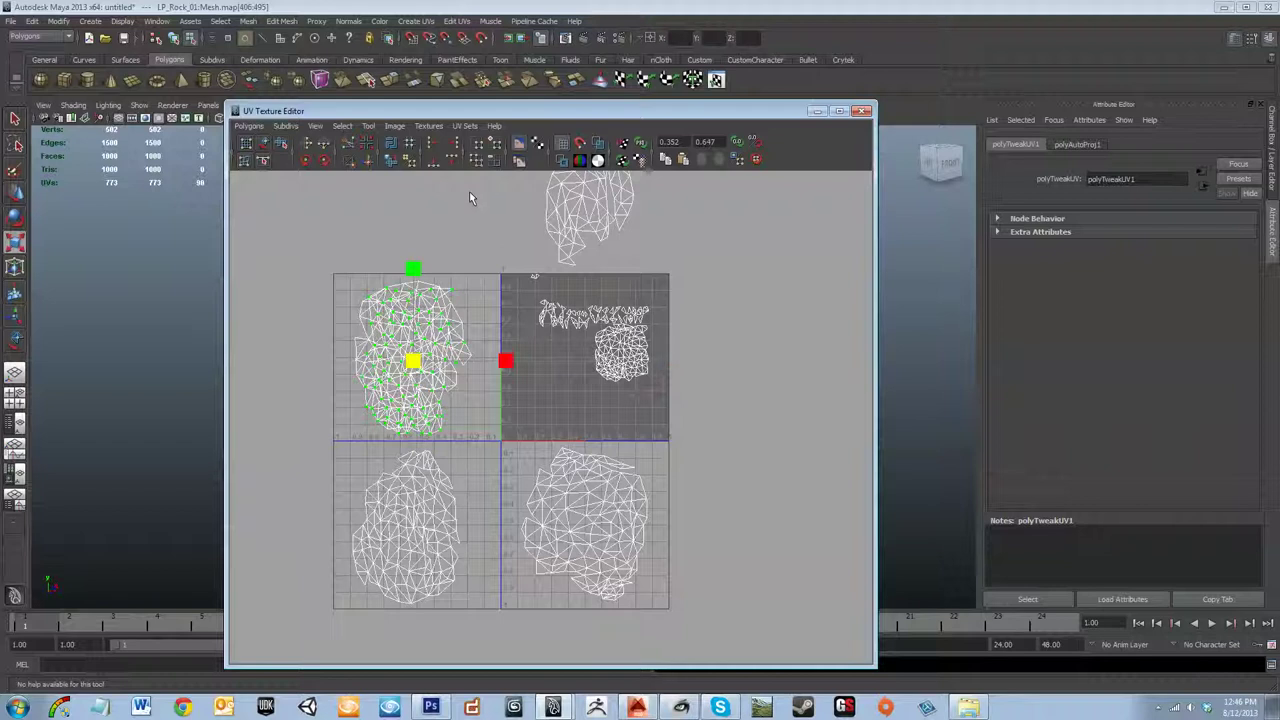
pyautogui.click(263, 143)
pyautogui.moveTo(425, 365); pyautogui.dragTo(432, 192)
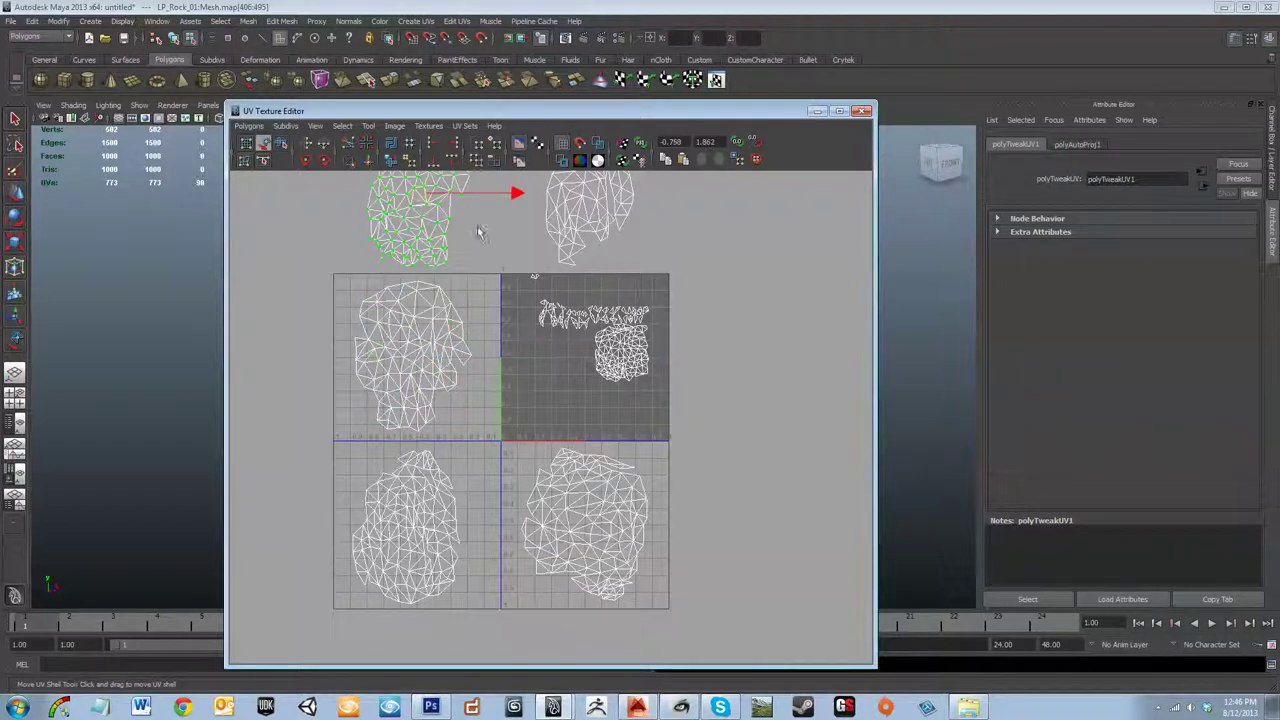
# - Move the small shell from the 0–1 tile into the lower-right tile
pyautogui.click(620, 383)
pyautogui.moveTo(625, 360)
pyautogui.mouseDown()
pyautogui.moveTo(621, 451)
pyautogui.moveTo(590, 540)
pyautogui.moveTo(623, 372)
pyautogui.mouseUp()
pyautogui.press('r')
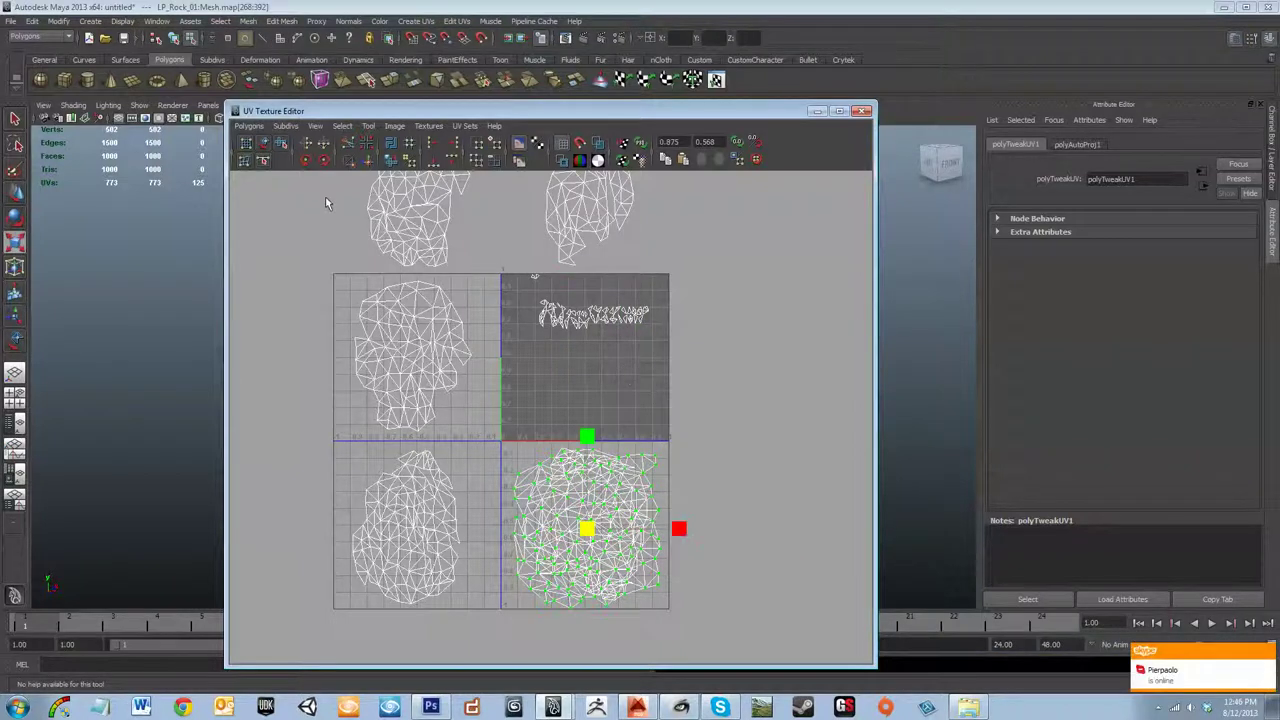
# - Move the lower-right shell below the grid and fine-tune its position
pyautogui.click(263, 144)
pyautogui.scroll(-3, 543, 437)
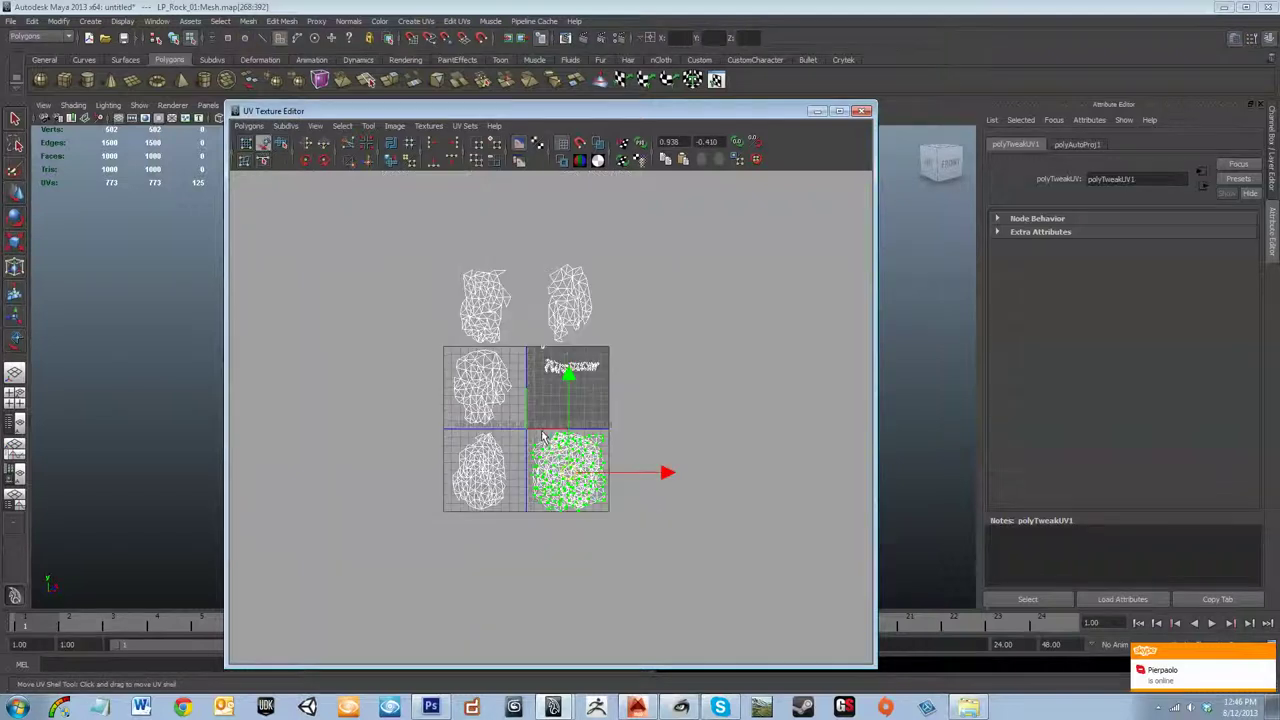
pyautogui.keyDown('alt'); pyautogui.moveTo(483, 560); pyautogui.dragTo(471, 506, button='middle'); pyautogui.keyUp('alt')
pyautogui.scroll(3, 517, 438)
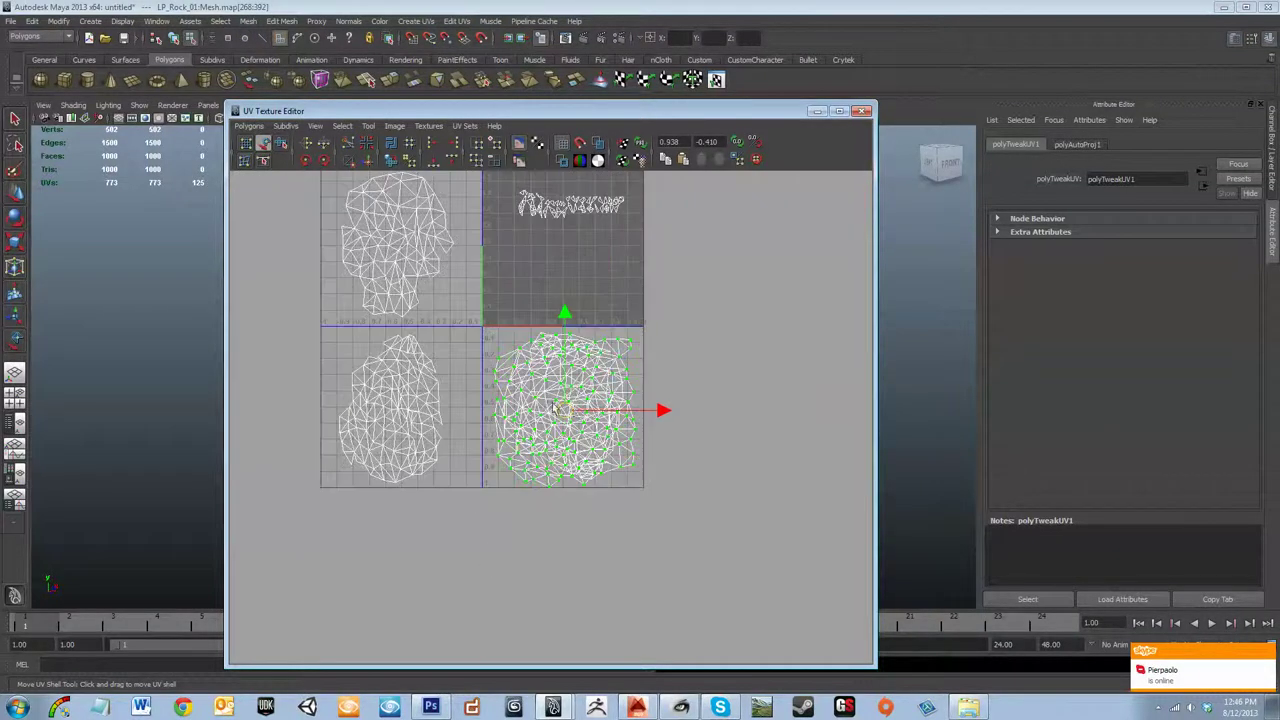
pyautogui.moveTo(576, 410); pyautogui.dragTo(562, 575)
pyautogui.moveTo(528, 308)
pyautogui.mouseDown()
pyautogui.moveTo(529, 346)
pyautogui.moveTo(531, 303)
pyautogui.mouseUp()
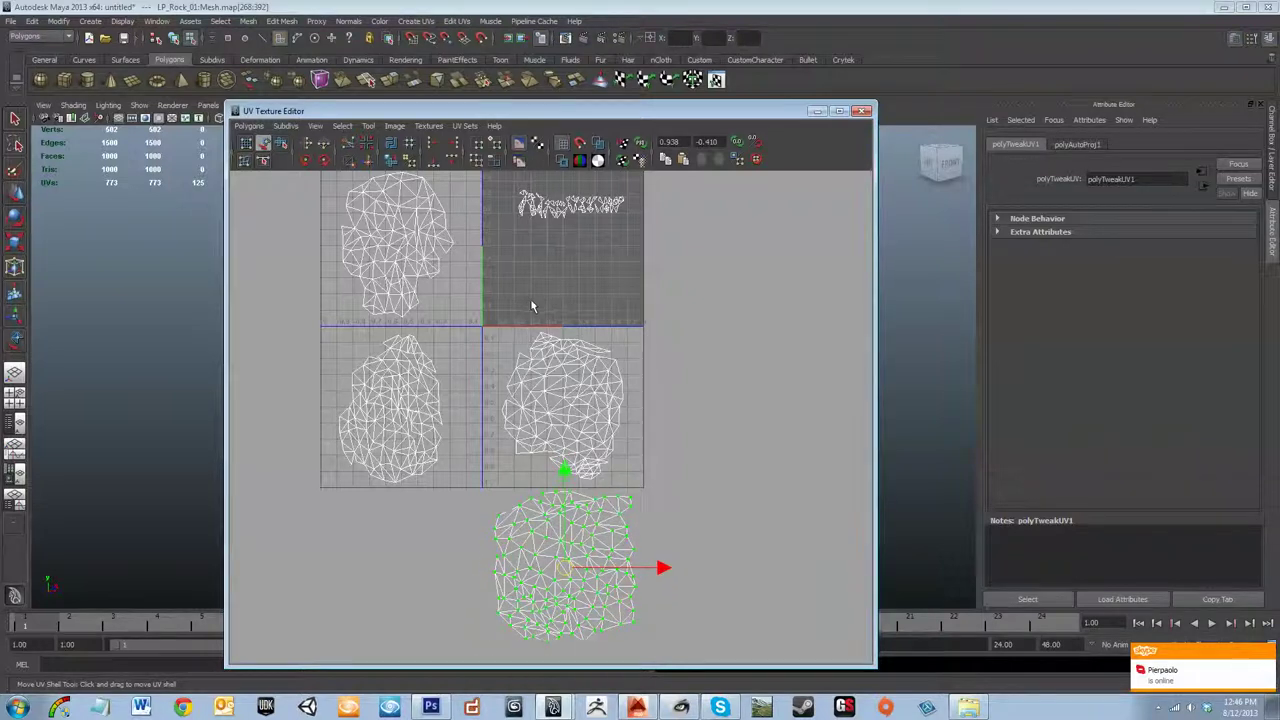
pyautogui.keyDown('alt'); pyautogui.moveTo(586, 306); pyautogui.dragTo(587, 349, button='middle'); pyautogui.keyUp('alt')
pyautogui.click(587, 349)
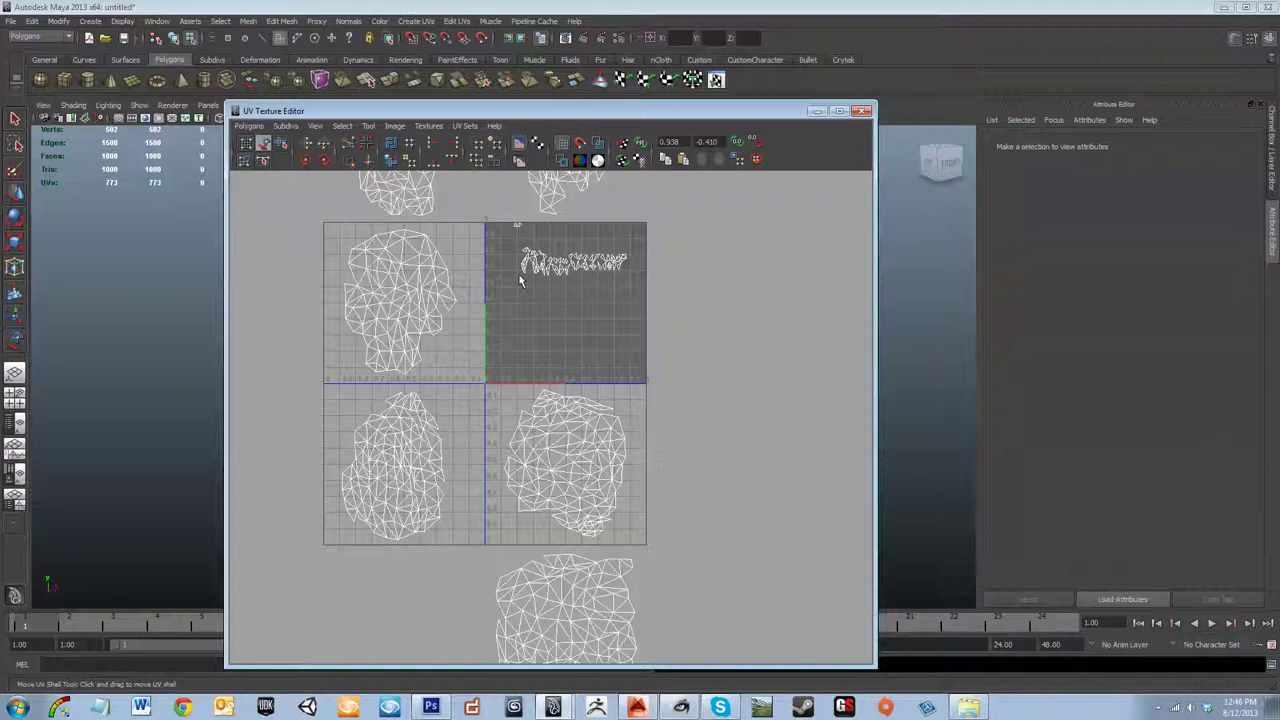
# - Select the thin strip shell in the upper-right tile and drag it onto the upper-left tile
pyautogui.click(518, 273)
pyautogui.click(587, 320)
pyautogui.scroll(-2, 577, 335)
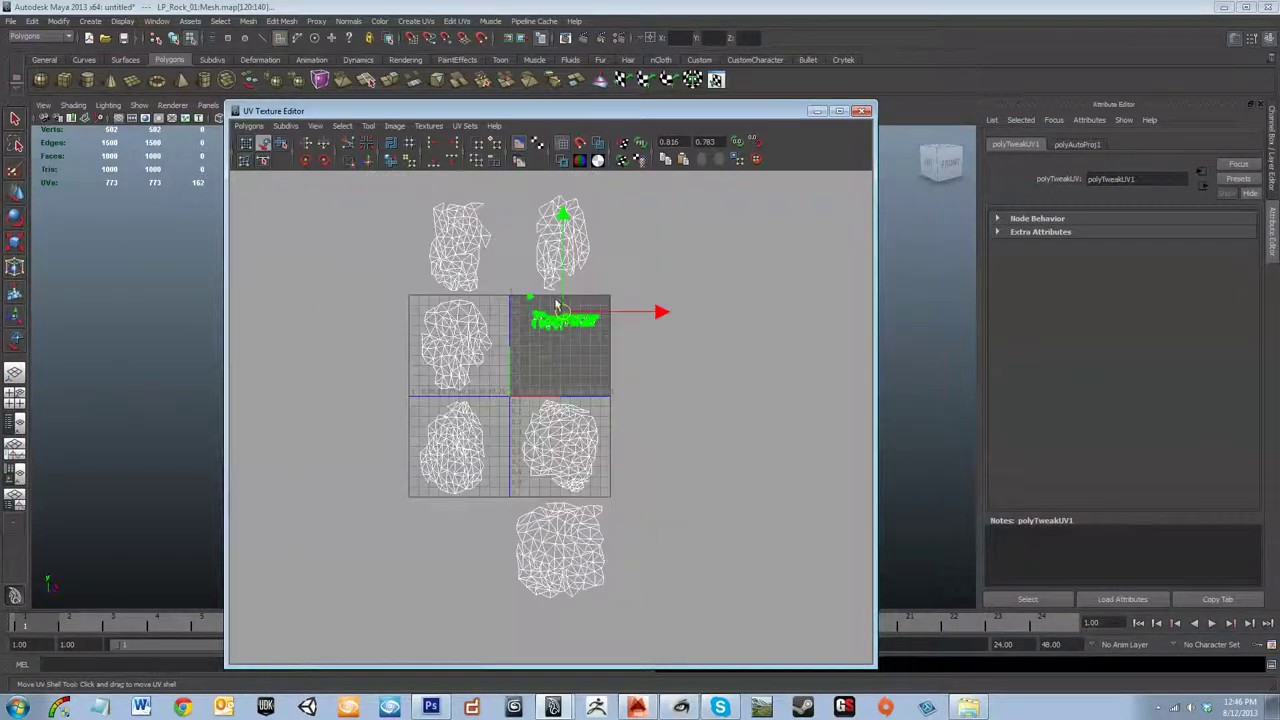
pyautogui.click(535, 350)
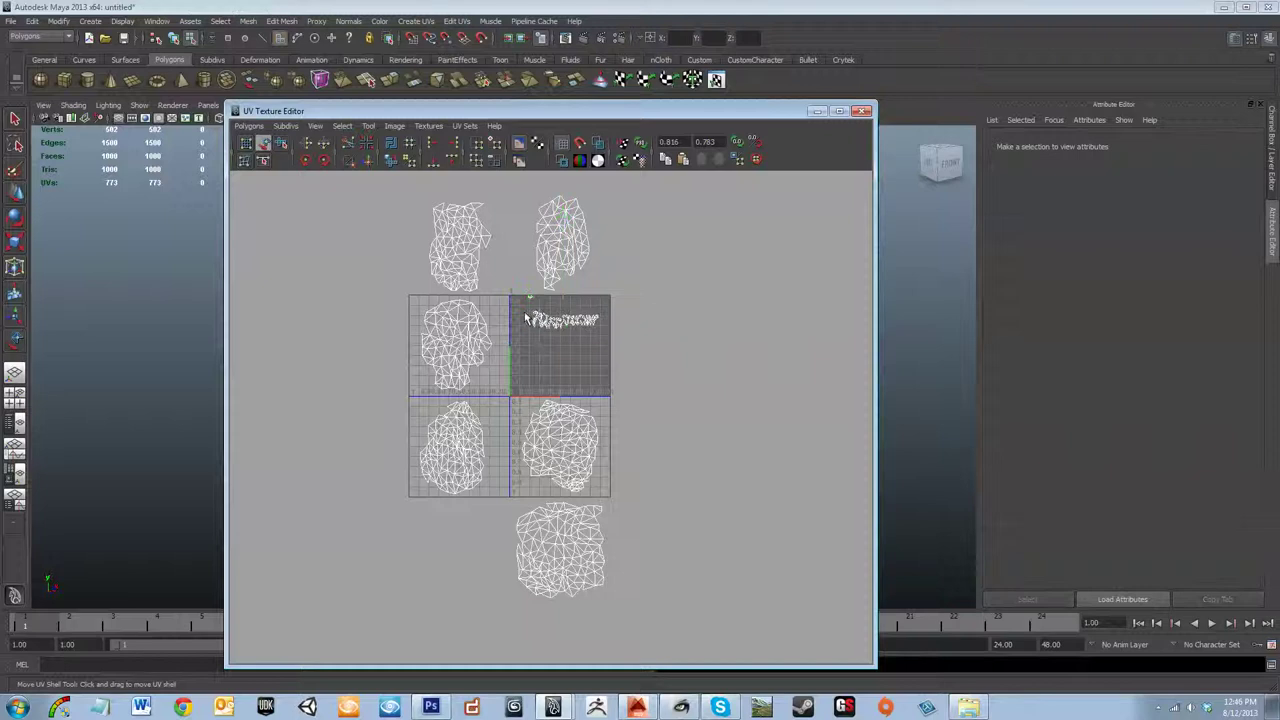
pyautogui.hotkey('ctrl', 'z')
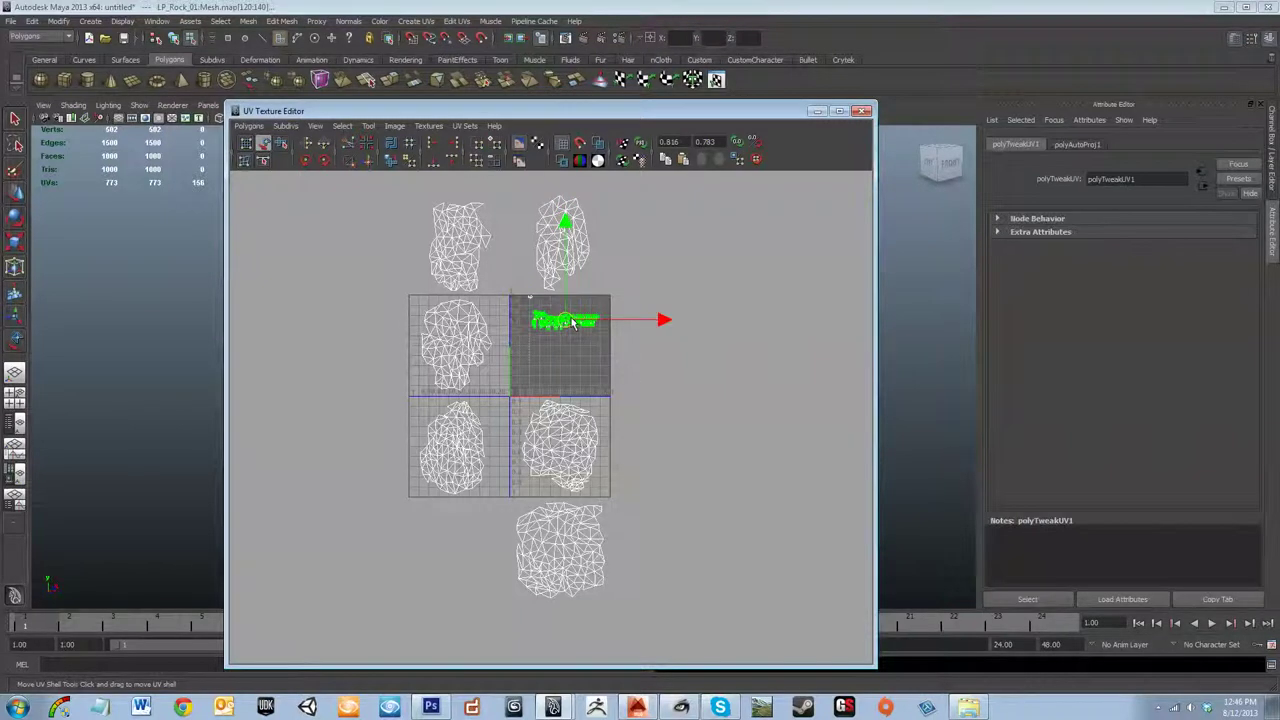
pyautogui.moveTo(567, 318); pyautogui.dragTo(455, 340)
pyautogui.press('r')
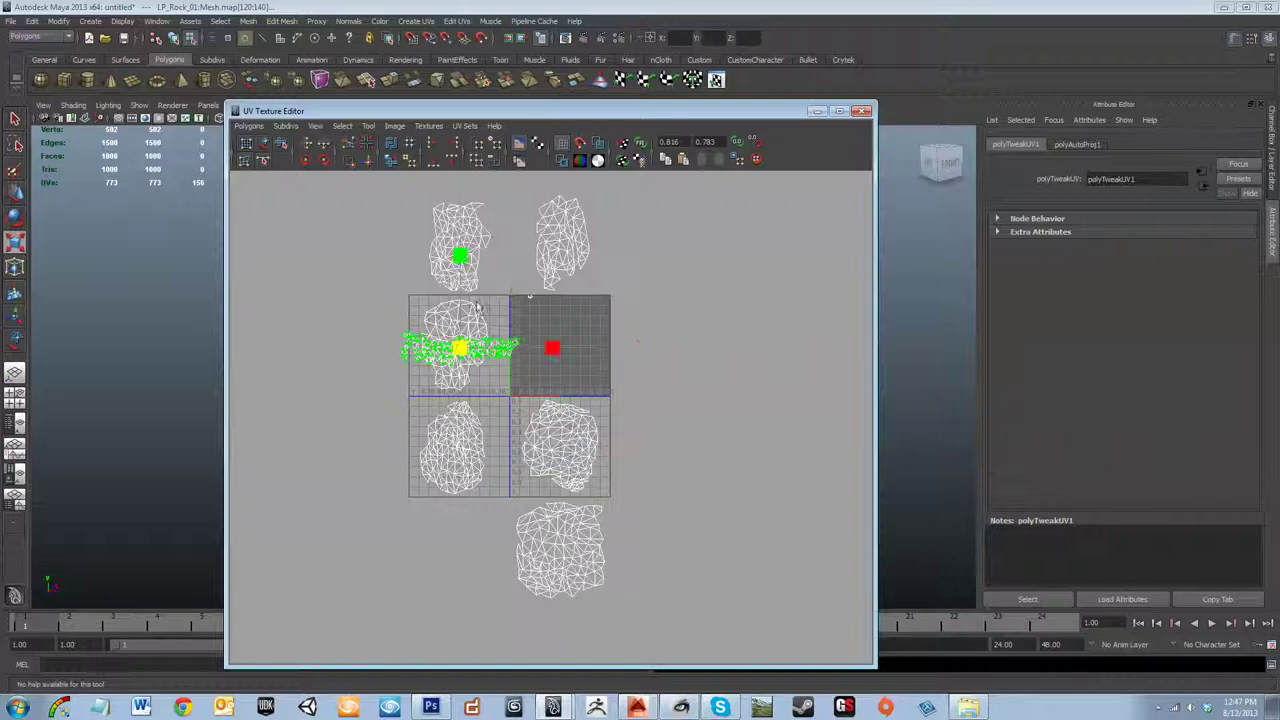
# - Rotate the thin strip shell to a diagonal and nudge it up and right
pyautogui.press('e')
pyautogui.moveTo(541, 311); pyautogui.dragTo(492, 260)
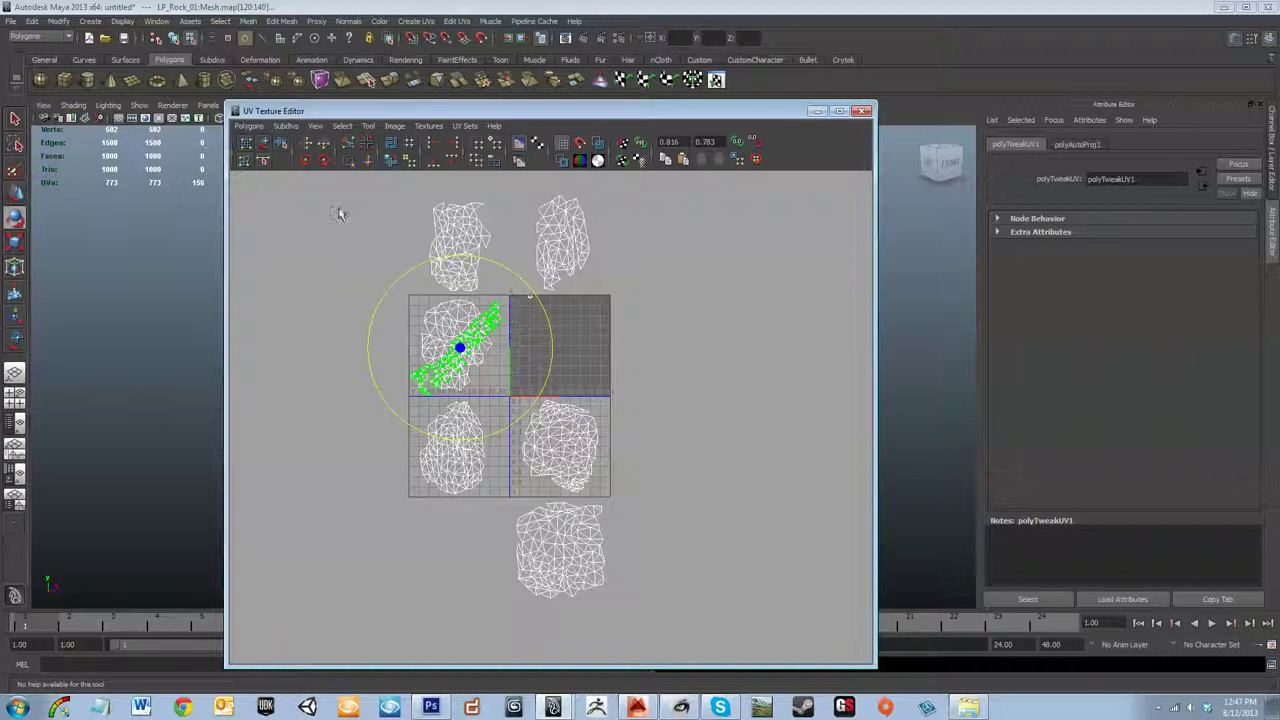
pyautogui.click(263, 143)
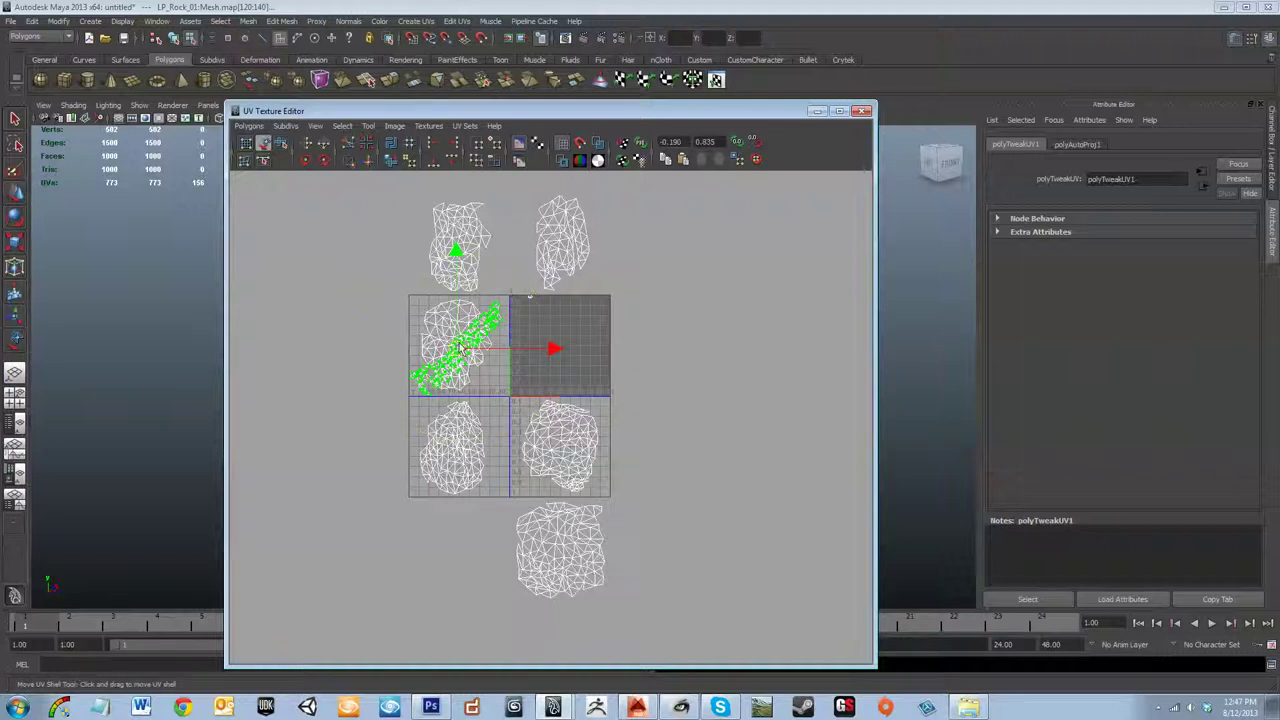
pyautogui.moveTo(460, 349); pyautogui.dragTo(466, 342)
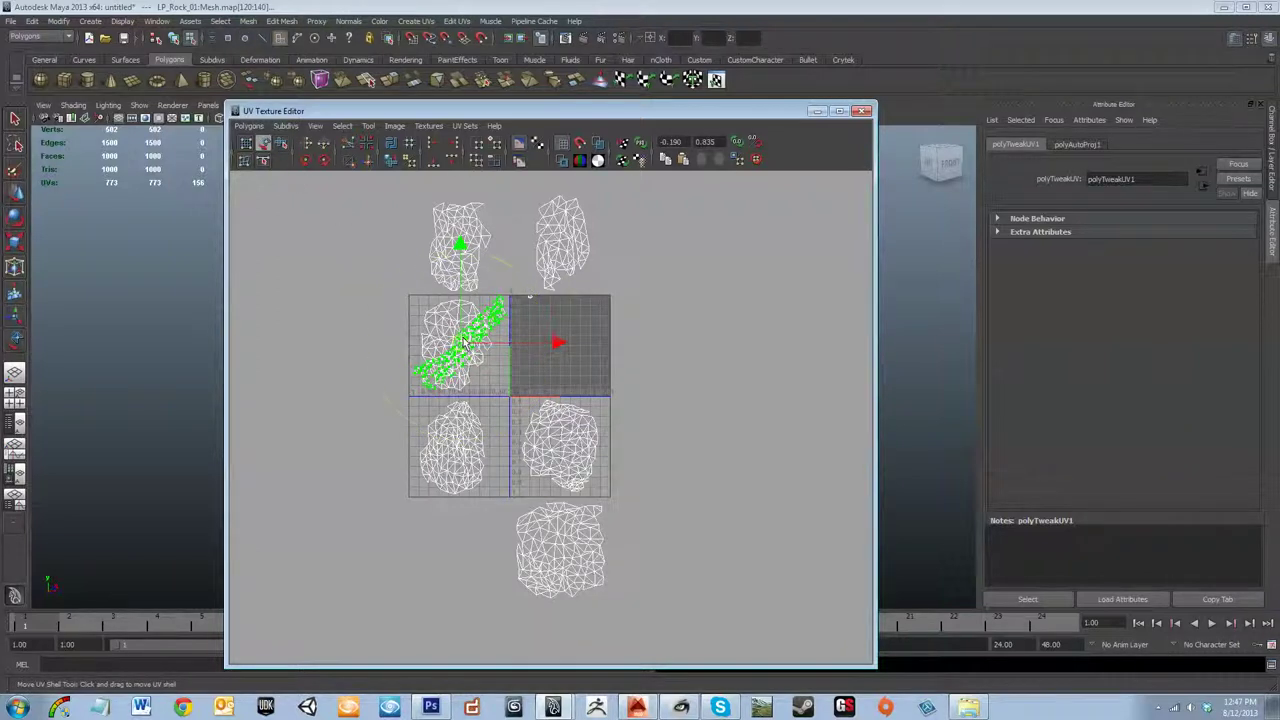
pyautogui.press('e')
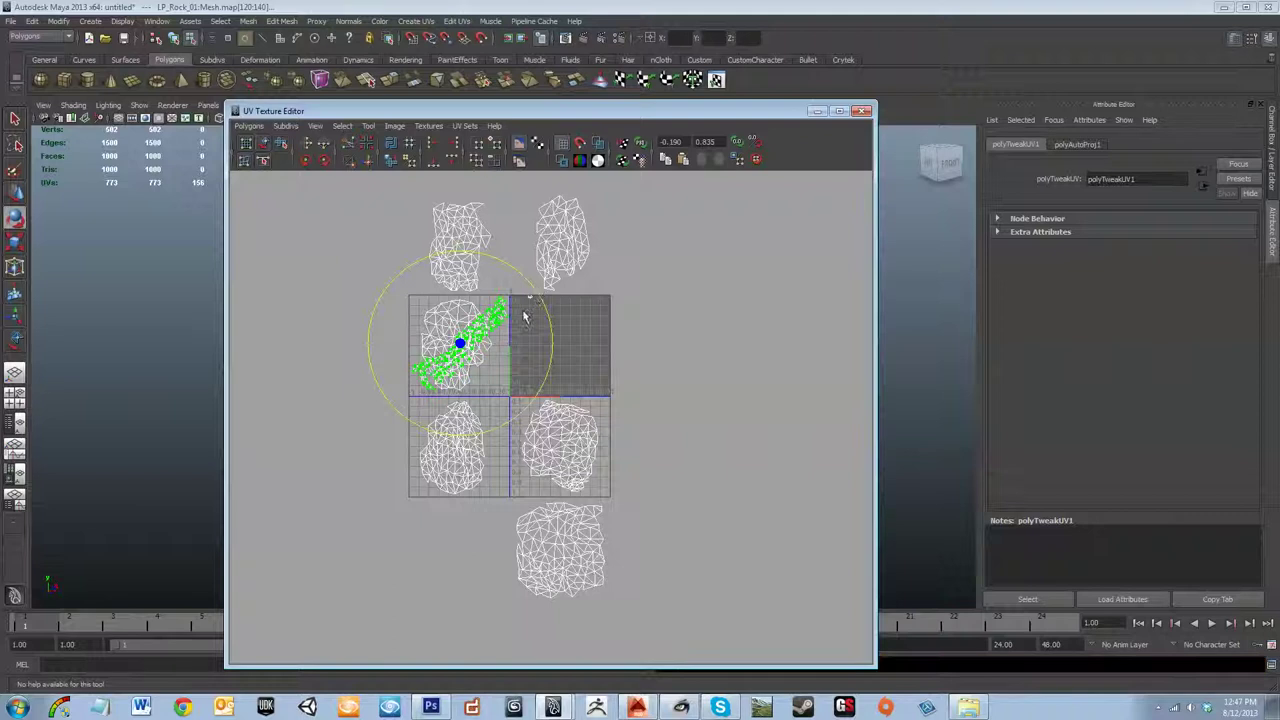
# - Move the diagonal strip shell below the grid at the lower left
pyautogui.scroll(3, 524, 317)
pyautogui.keyDown('alt'); pyautogui.moveTo(437, 357); pyautogui.dragTo(500, 390, button='middle'); pyautogui.keyUp('alt')
pyautogui.scroll(3, 534, 443)
pyautogui.keyDown('alt'); pyautogui.moveTo(528, 280); pyautogui.dragTo(568, 392, button='middle'); pyautogui.keyUp('alt')
pyautogui.scroll(-4, 547, 422)
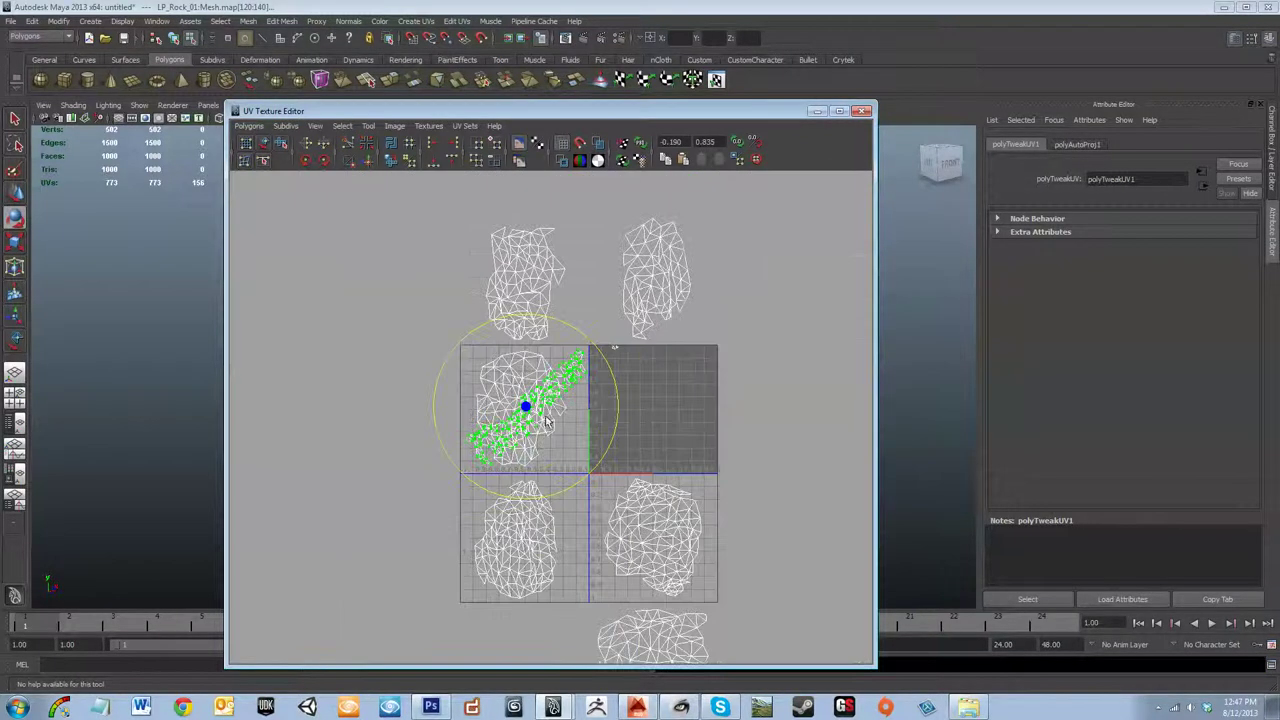
pyautogui.click(266, 145)
pyautogui.moveTo(423, 500); pyautogui.dragTo(419, 528)
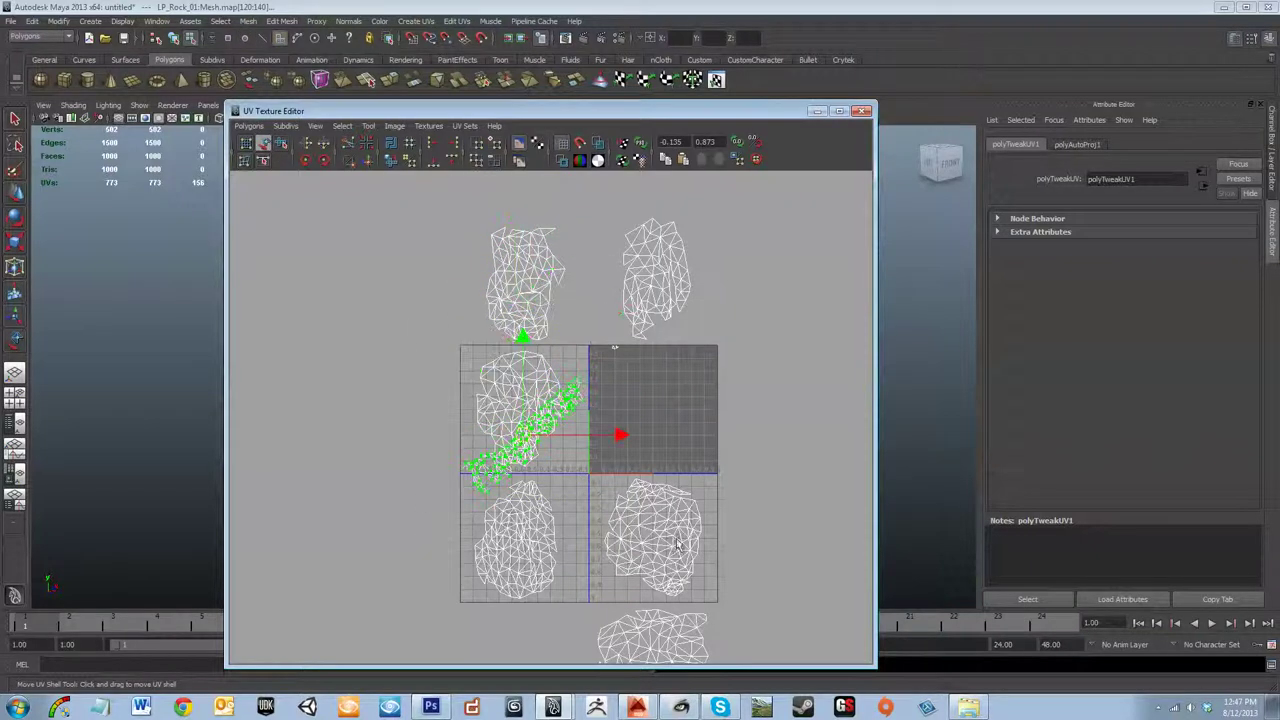
pyautogui.keyDown('alt'); pyautogui.moveTo(777, 527); pyautogui.dragTo(733, 260, button='middle'); pyautogui.keyUp('alt')
pyautogui.keyDown('alt'); pyautogui.moveTo(545, 291); pyautogui.dragTo(545, 299, button='middle'); pyautogui.keyUp('alt')
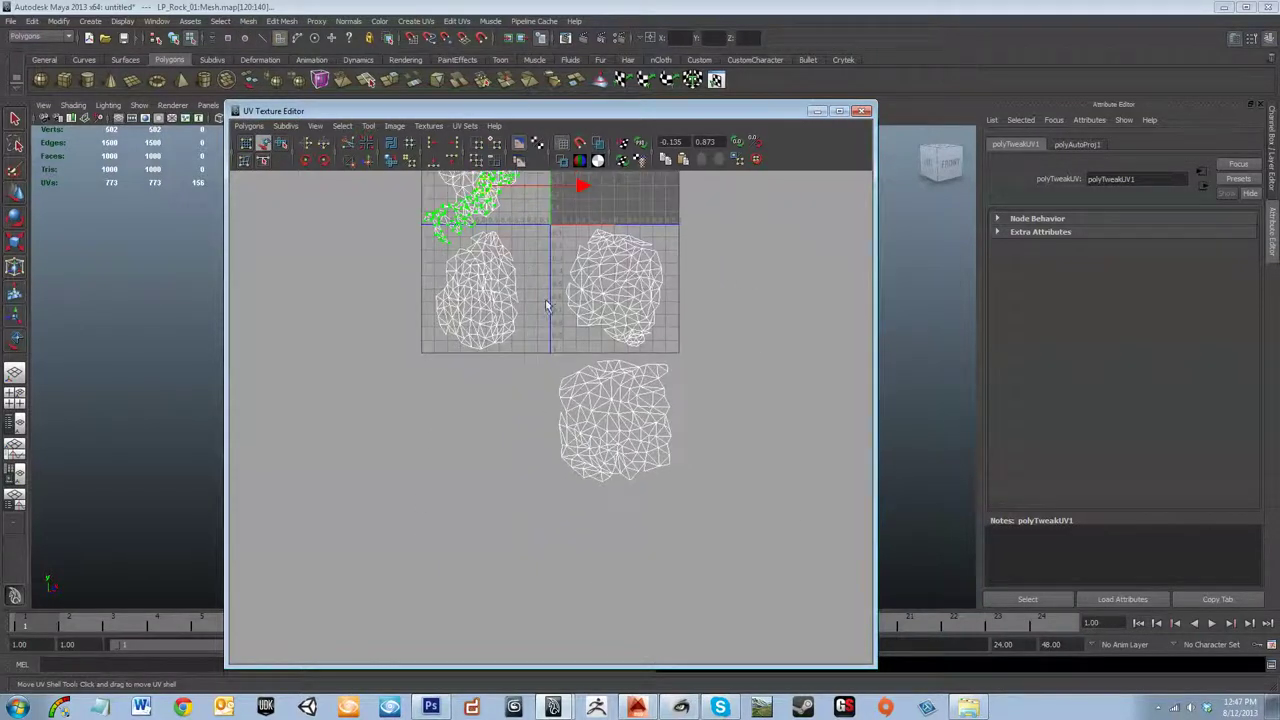
pyautogui.moveTo(478, 229); pyautogui.dragTo(475, 456)
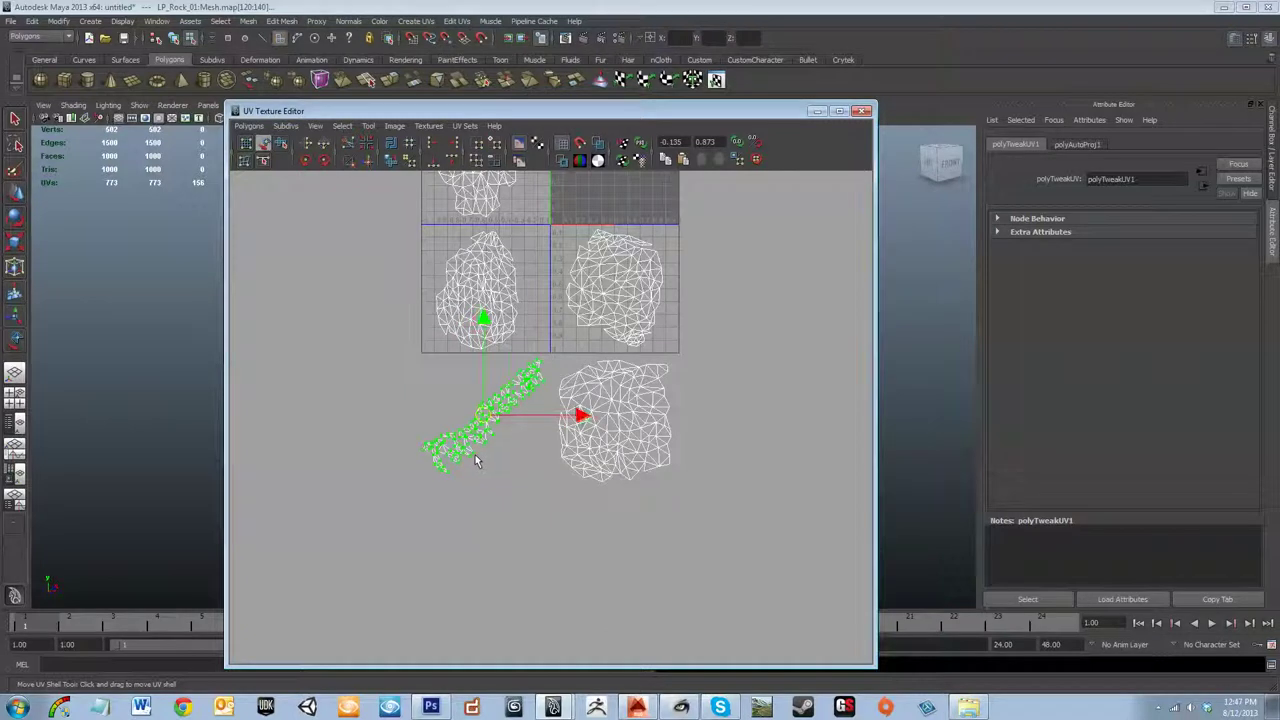
# - Move the stray UVs at the upper-right tile edge down beside the strip shell
pyautogui.keyDown('alt'); pyautogui.moveTo(728, 345); pyautogui.dragTo(703, 440, button='middle'); pyautogui.keyUp('alt')
pyautogui.click(539, 260)
pyautogui.moveTo(543, 262); pyautogui.dragTo(428, 560)
# - Clear the stray UV selection and zoom in on the UV layout
pyautogui.press('r')
pyautogui.press('=')
pyautogui.press('=')
pyautogui.press('=')
pyautogui.press('=')
pyautogui.press('=')
pyautogui.press('=')
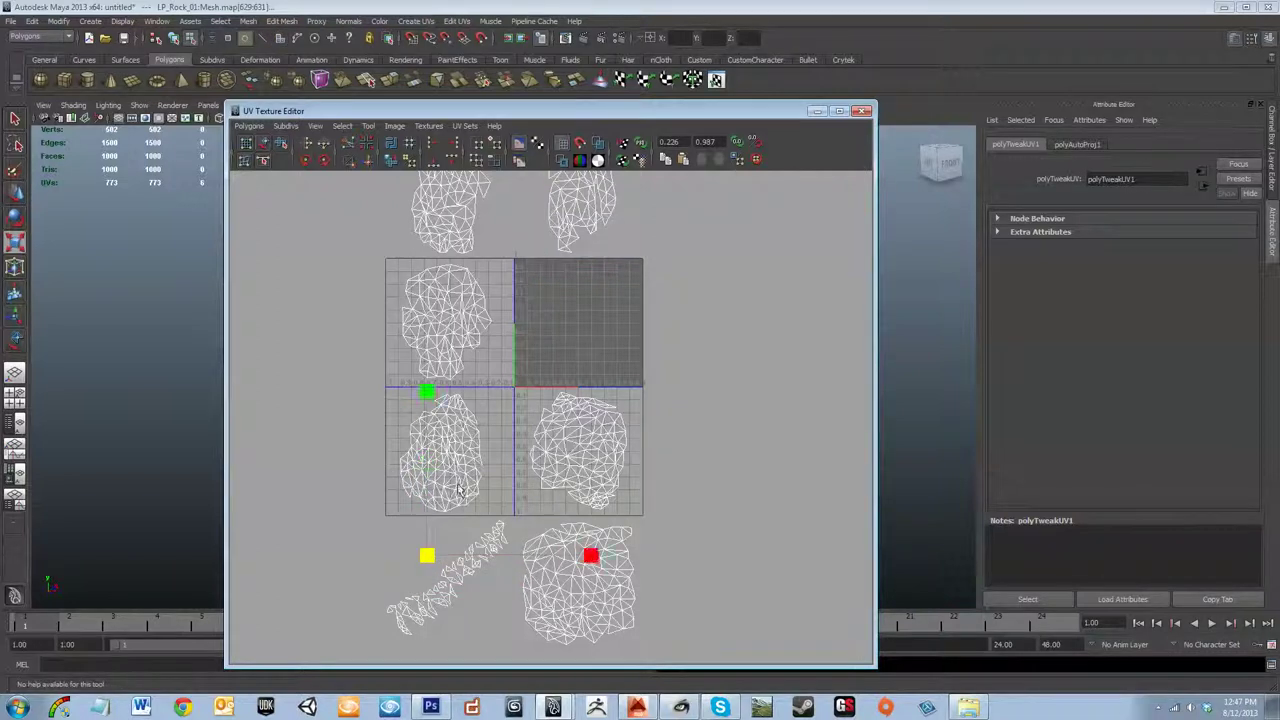
pyautogui.press('-')
pyautogui.press('-')
pyautogui.press('-')
pyautogui.press('-')
pyautogui.press('-')
pyautogui.press('-')
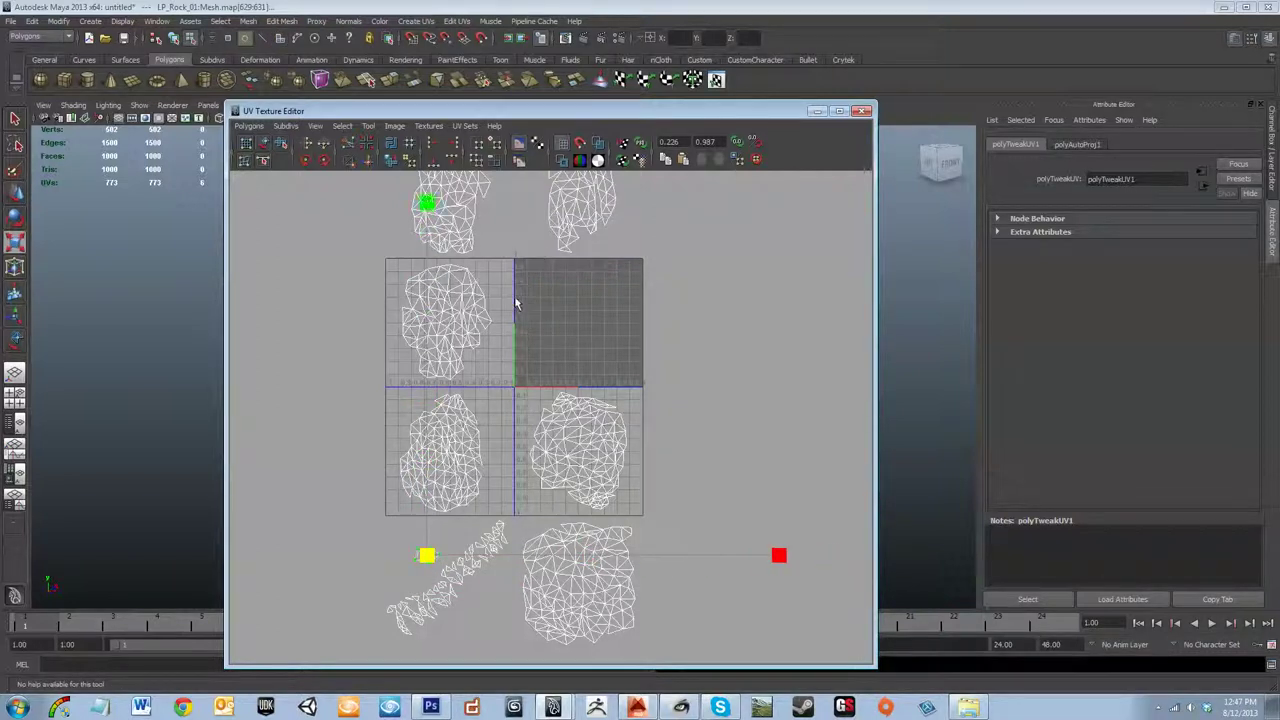
pyautogui.click(716, 357)
pyautogui.hotkey('ctrl', 'z')
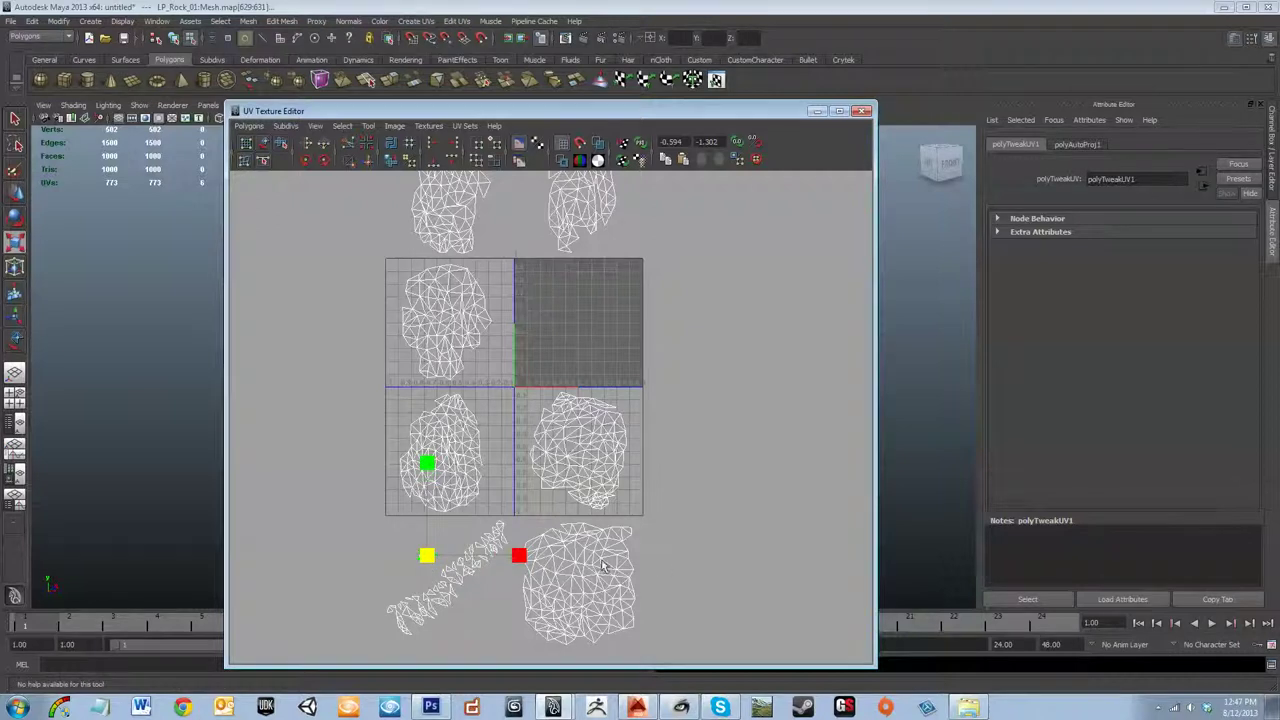
pyautogui.click(700, 560)
pyautogui.scroll(-3, 705, 556)
pyautogui.scroll(3, 687, 548)
pyautogui.keyDown('alt'); pyautogui.moveTo(687, 548); pyautogui.dragTo(647, 510, button='middle'); pyautogui.keyUp('alt')
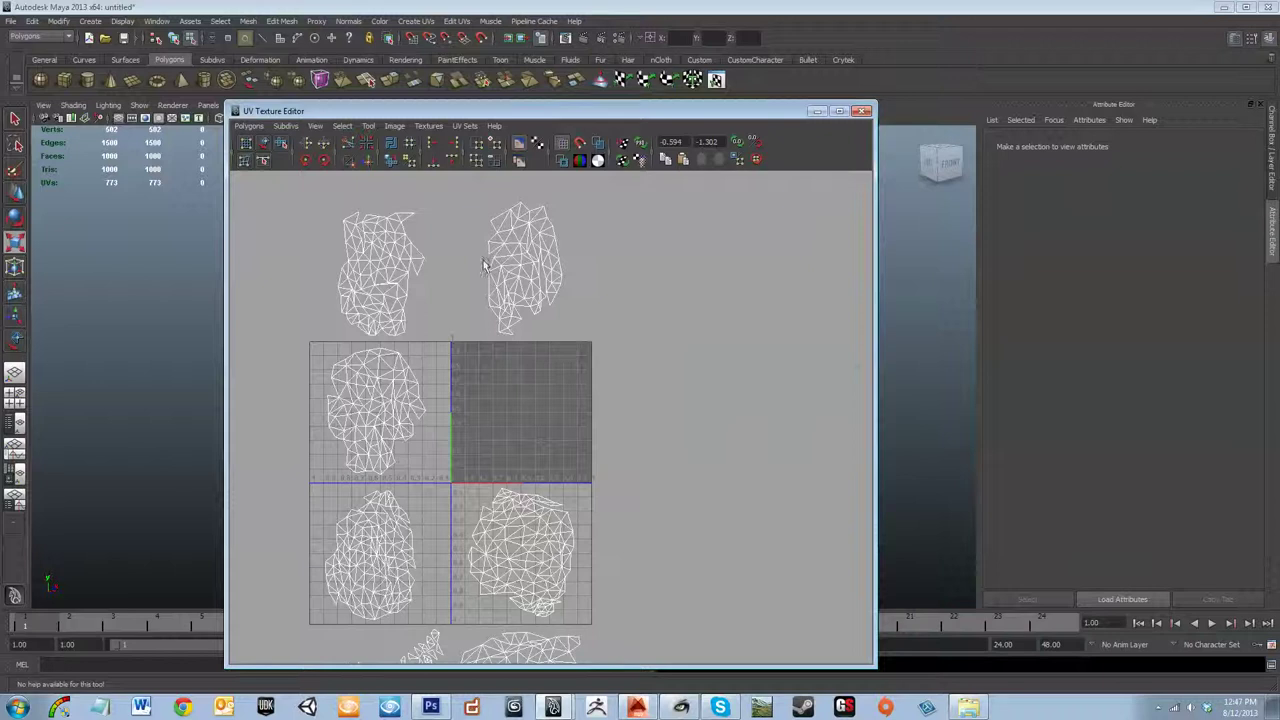
# - Move the rock shell above the right column down into the dark upper-right tile
pyautogui.click(263, 143)
pyautogui.click(532, 278)
pyautogui.moveTo(532, 278); pyautogui.dragTo(534, 407)
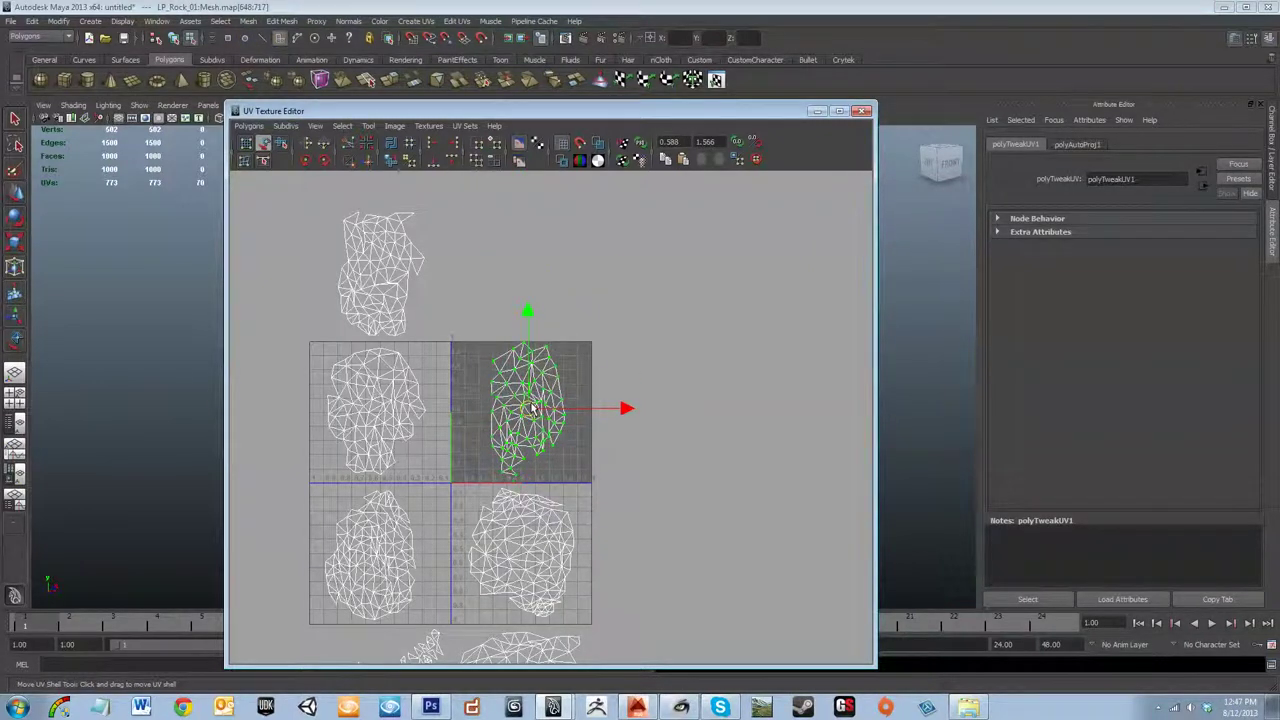
pyautogui.click(691, 534)
pyautogui.keyDown('alt'); pyautogui.moveTo(691, 534); pyautogui.dragTo(614, 509, button='middle'); pyautogui.keyUp('alt')
pyautogui.scroll(-3, 634, 346)
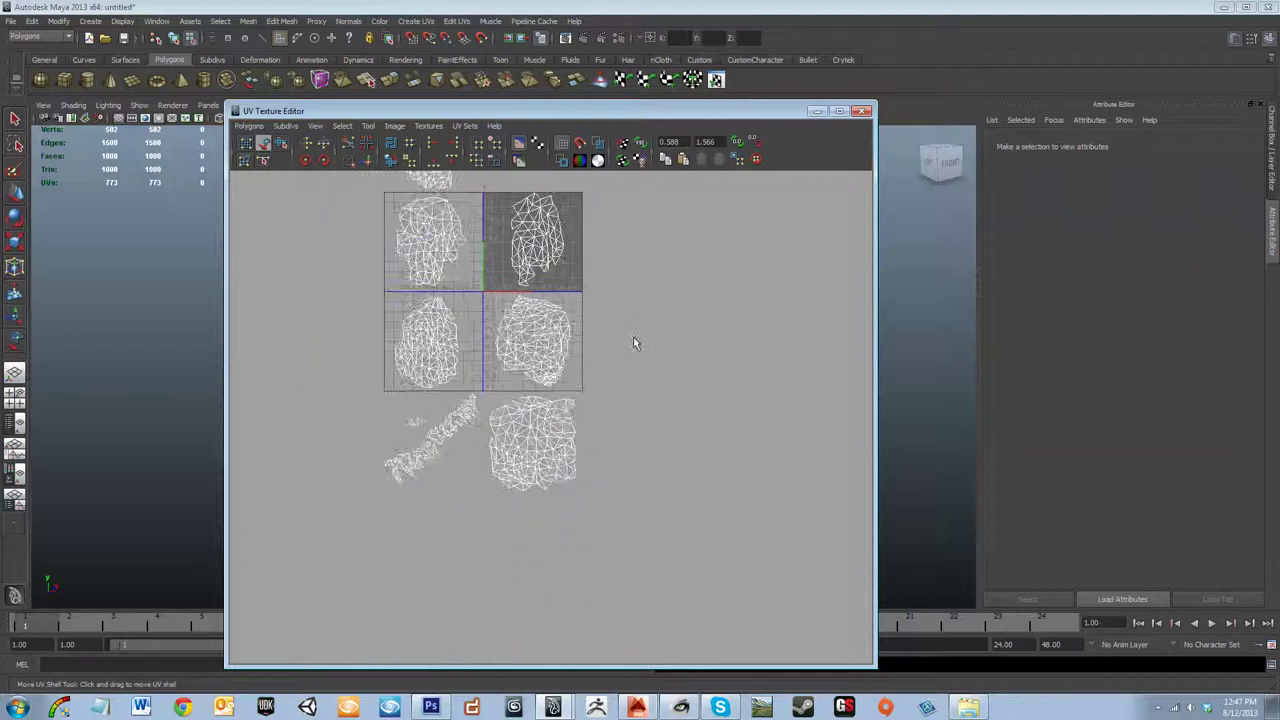
pyautogui.scroll(2, 608, 303)
pyautogui.keyDown('alt'); pyautogui.moveTo(600, 300); pyautogui.dragTo(605, 408, button='middle'); pyautogui.keyUp('alt')
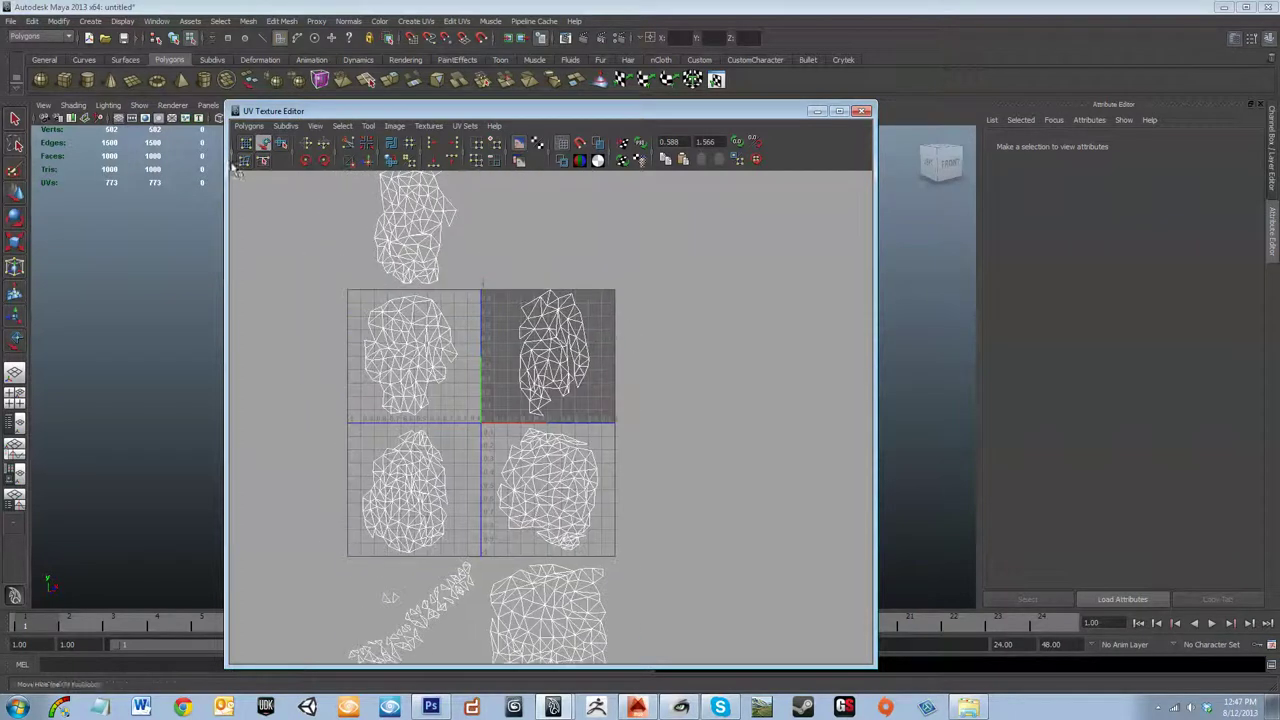
pyautogui.click(248, 126)
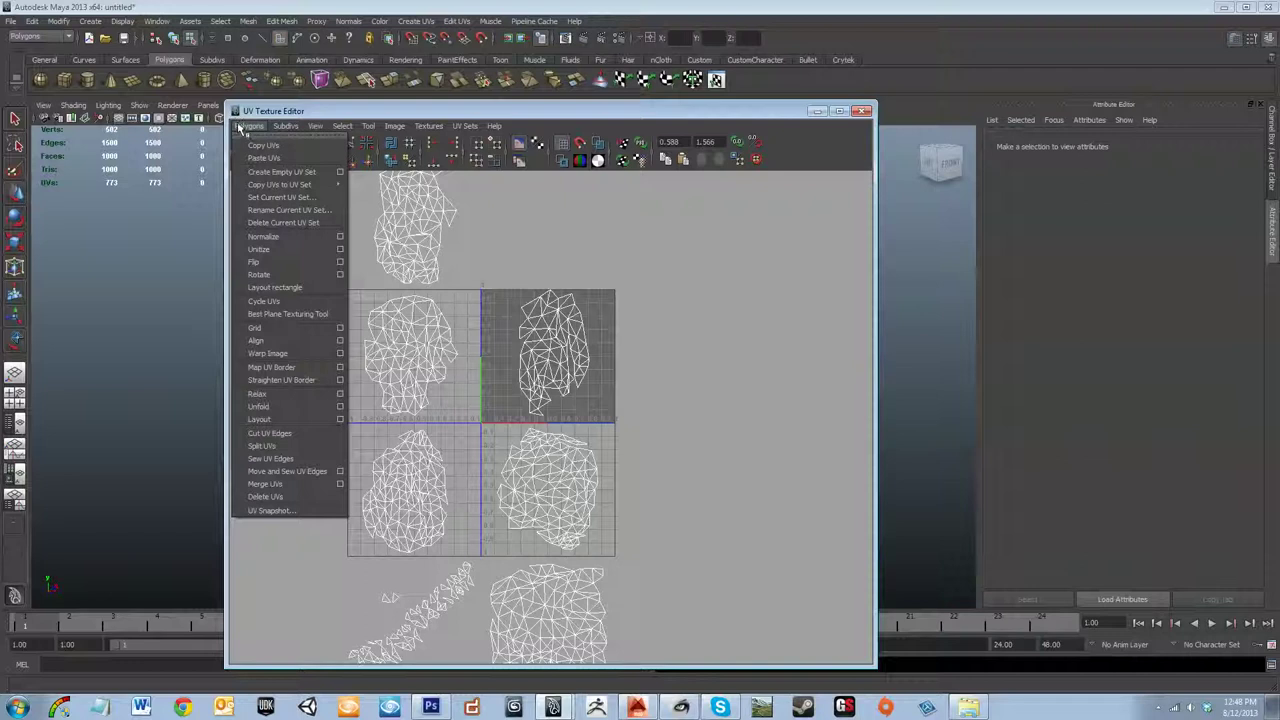
# - Dismiss the Polygons UV menu and zoom out to view the rearranged rock shells across the tiles
pyautogui.click(632, 274)
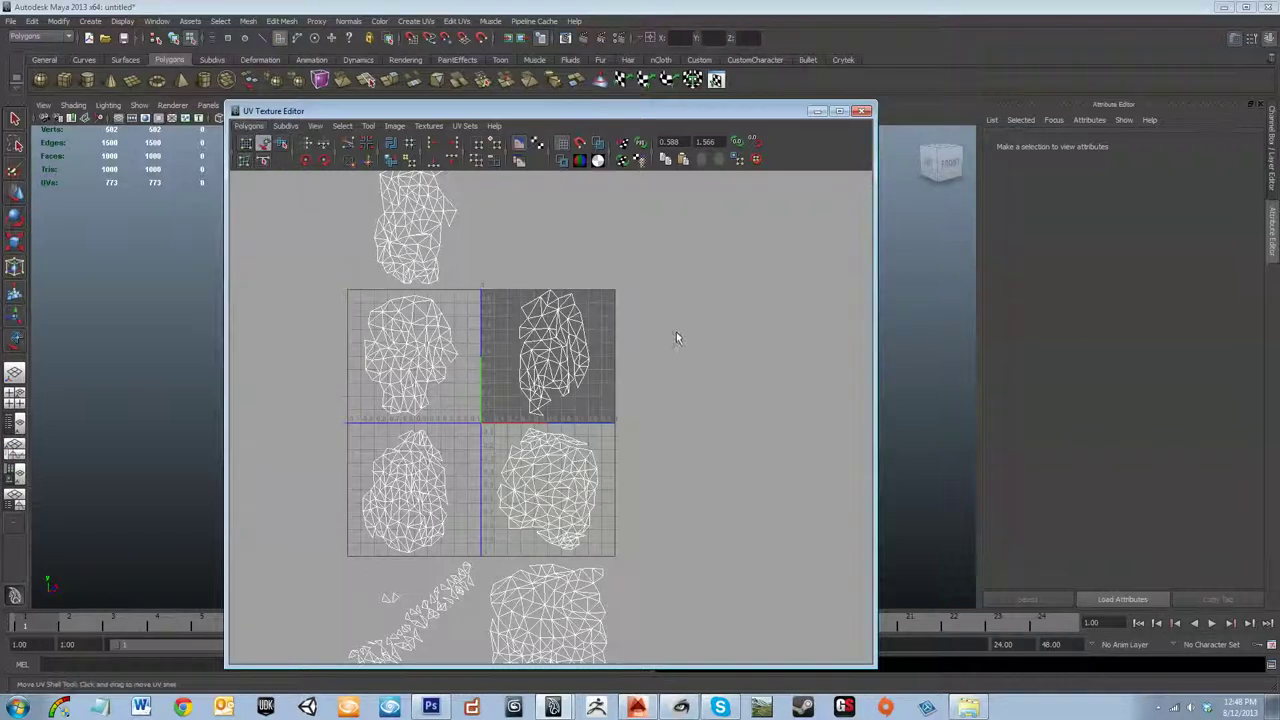
pyautogui.scroll(-3, 653, 245)
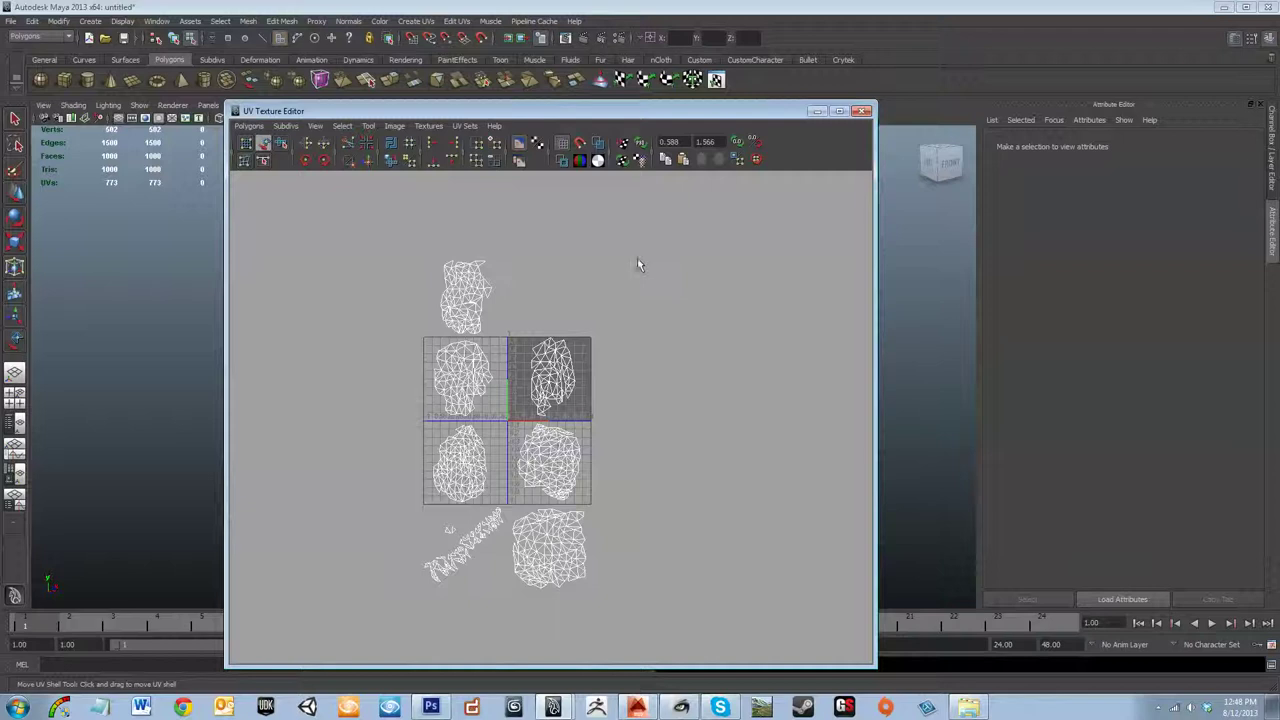
pyautogui.scroll(5, 641, 264)
pyautogui.scroll(-4, 641, 266)
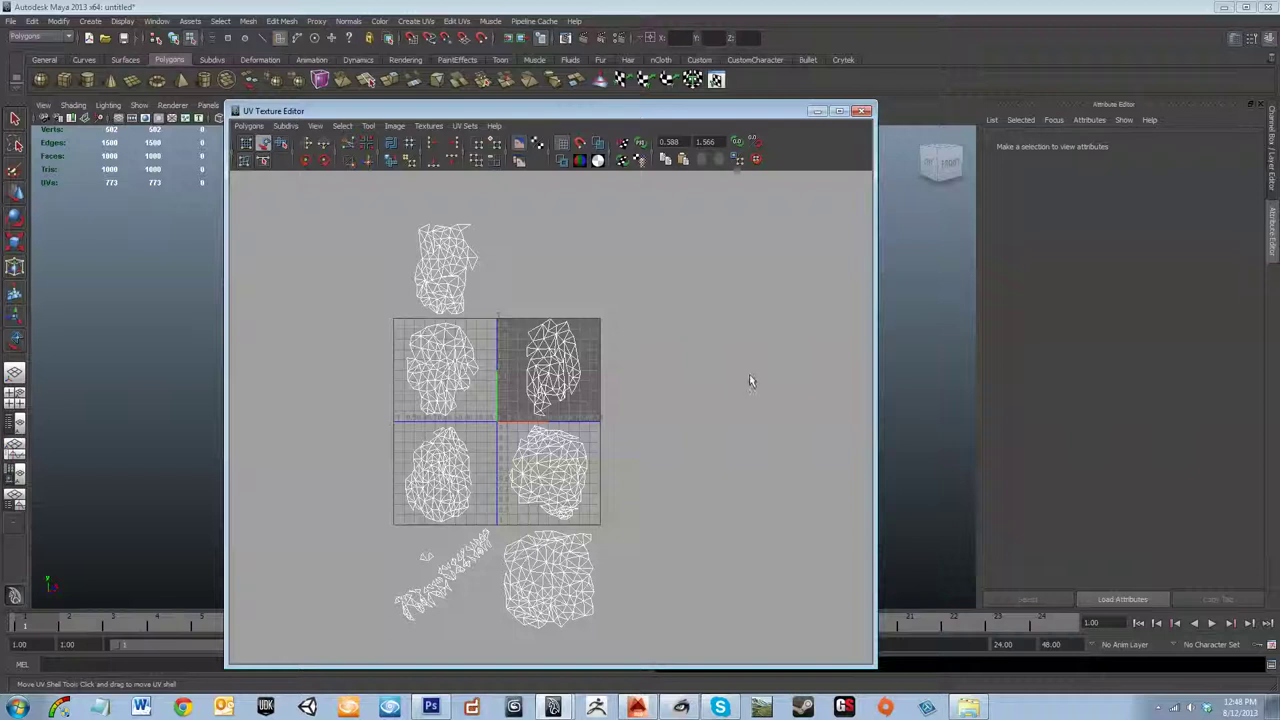
# - Nudge the upper-right UV shell slightly, then close the UV Texture Editor
pyautogui.scroll(-2, 540, 402)
pyautogui.scroll(6, 545, 405)
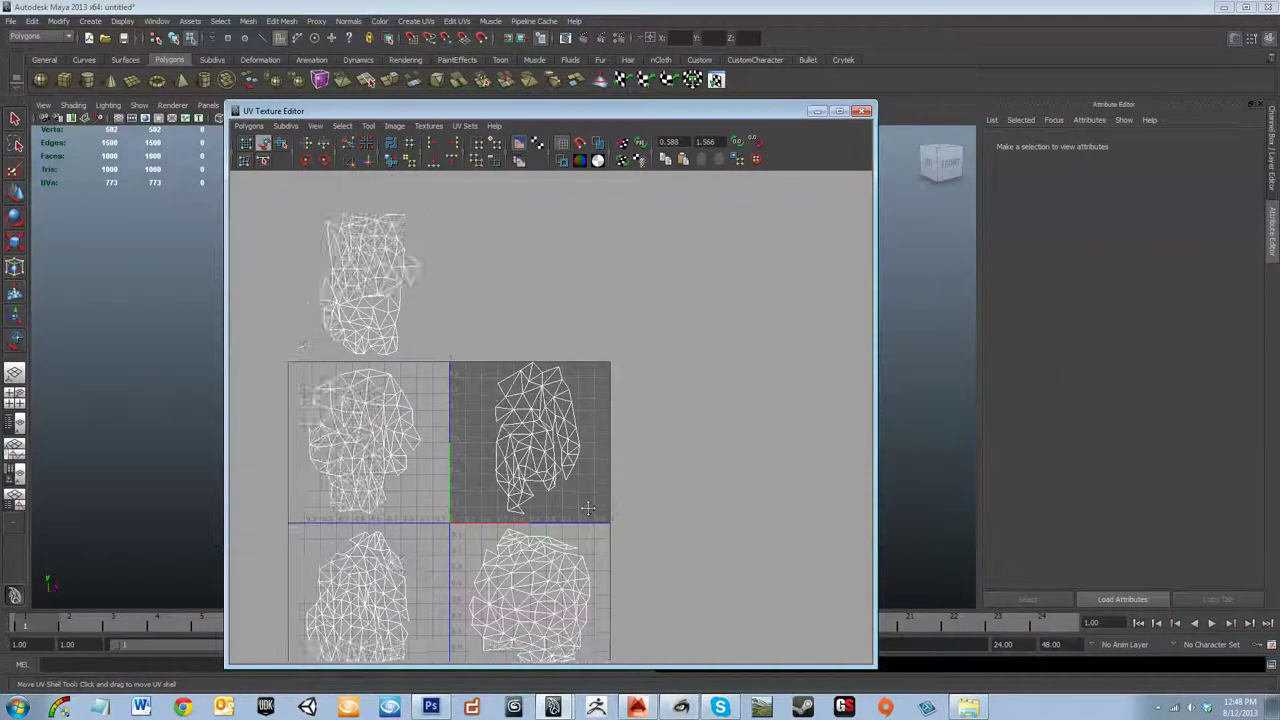
pyautogui.keyDown('alt'); pyautogui.moveTo(625, 487); pyautogui.dragTo(686, 443, button='middle'); pyautogui.keyUp('alt')
pyautogui.scroll(-2, 467, 396)
pyautogui.click(576, 425)
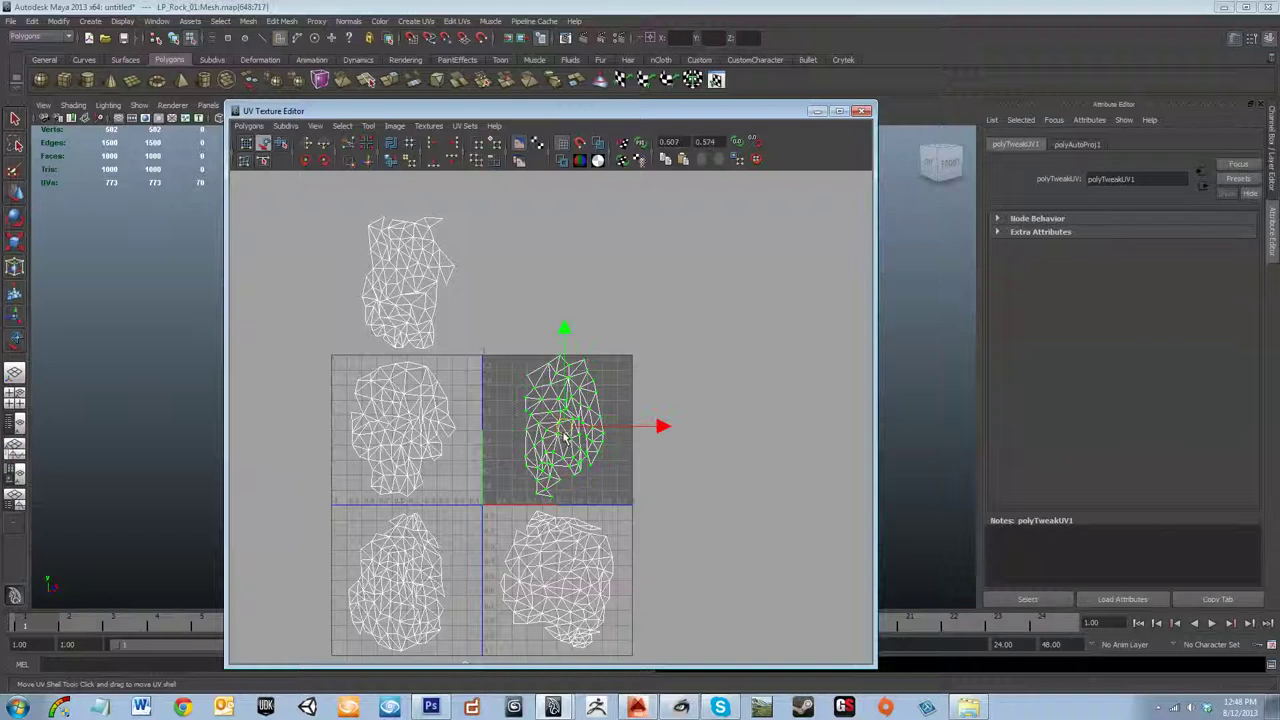
pyautogui.moveTo(571, 429)
pyautogui.mouseDown()
pyautogui.moveTo(586, 426)
pyautogui.moveTo(567, 430)
pyautogui.mouseUp()
pyautogui.scroll(-2, 577, 432)
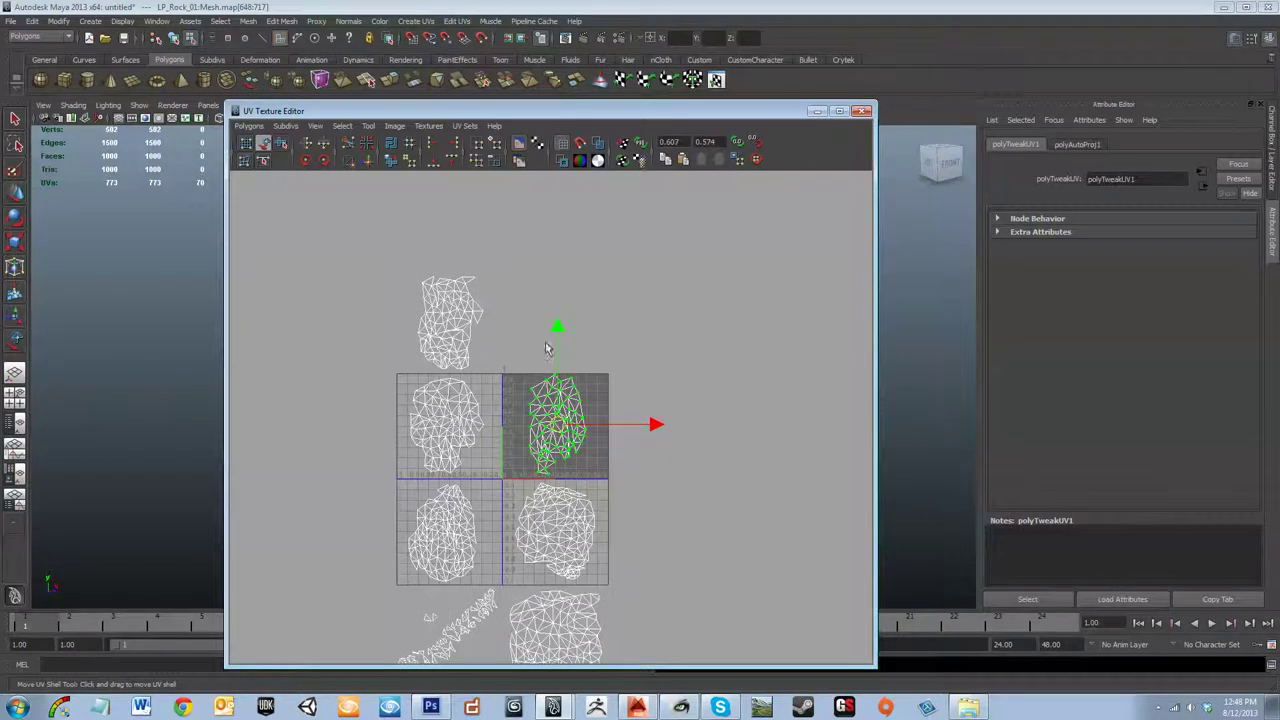
pyautogui.click(860, 111)
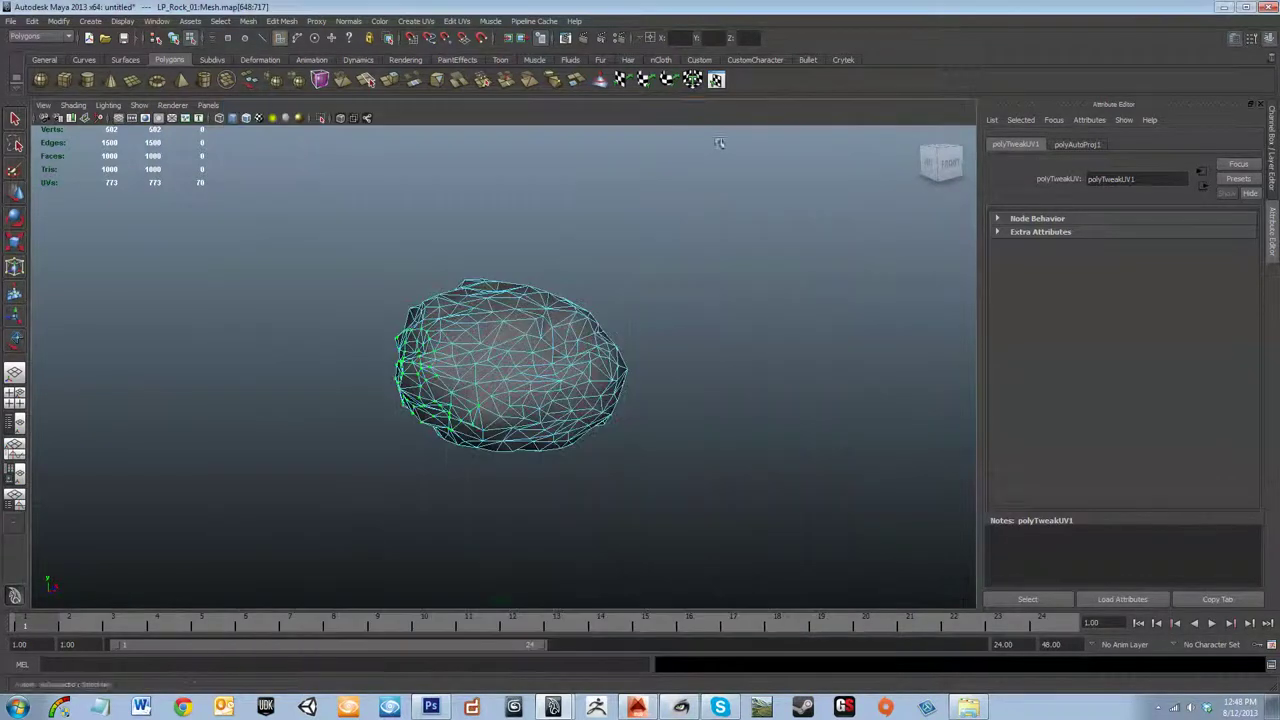
# - Apply automatic UV mapping, then reselect the rock as a whole object
pyautogui.click(694, 86)
pyautogui.click(715, 80)
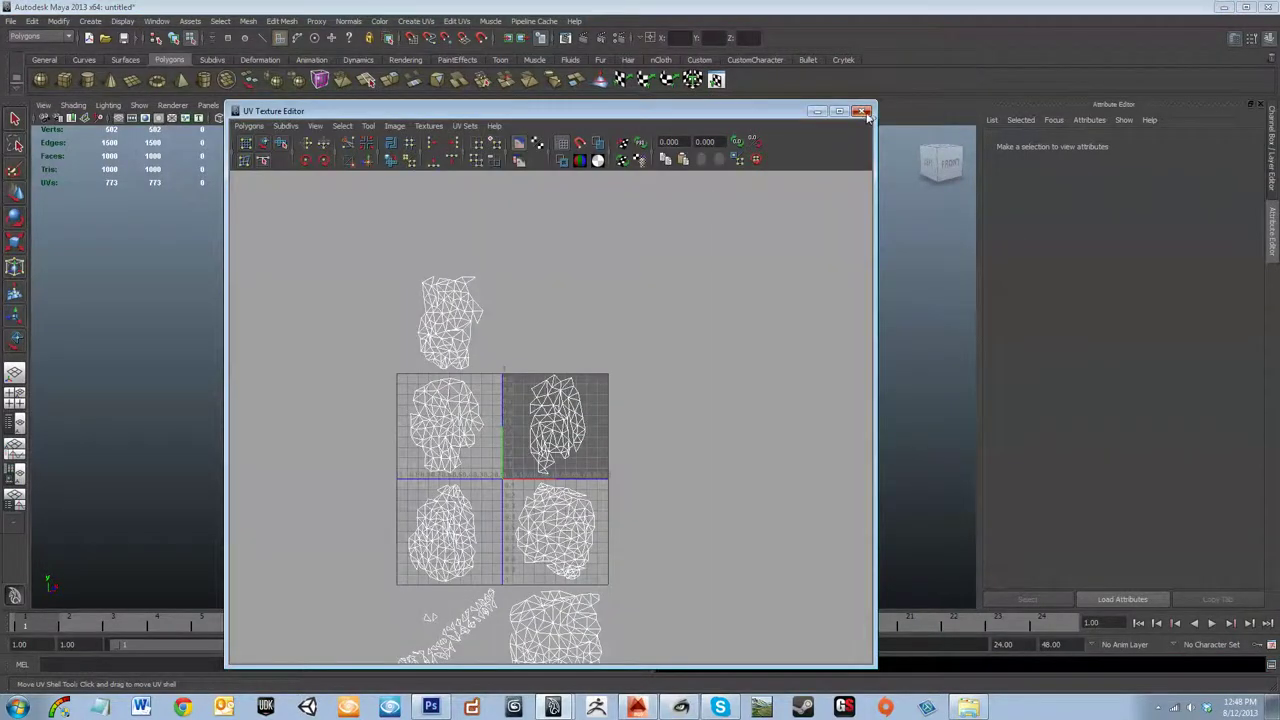
pyautogui.click(862, 111)
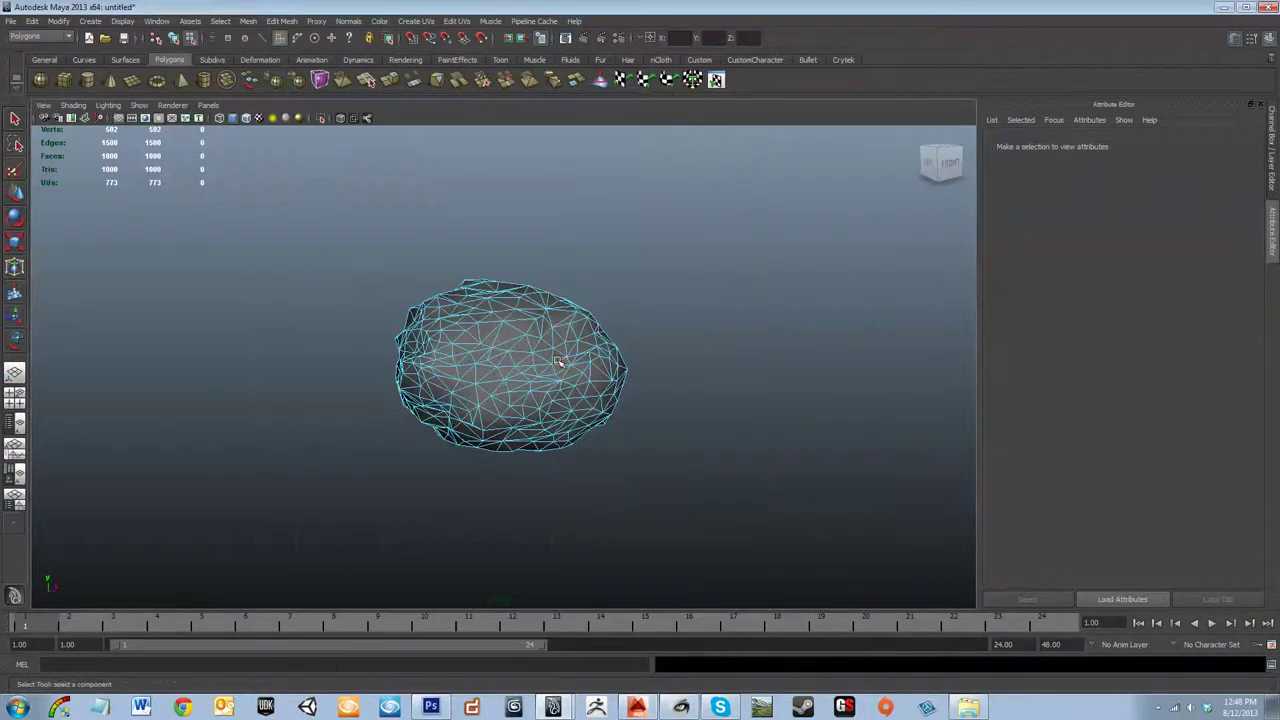
pyautogui.click(560, 362)
pyautogui.moveTo(294, 257); pyautogui.dragTo(600, 516)
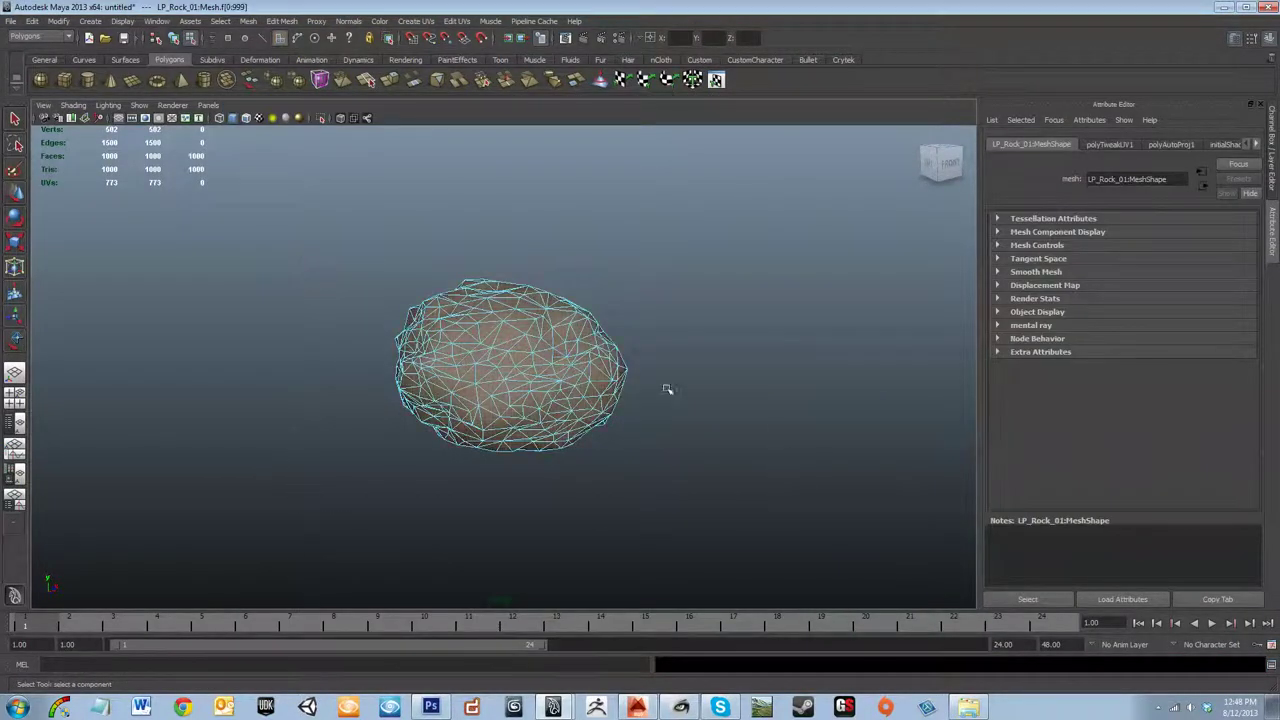
pyautogui.moveTo(575, 377); pyautogui.dragTo(632, 360, button='right')
pyautogui.click(588, 363)
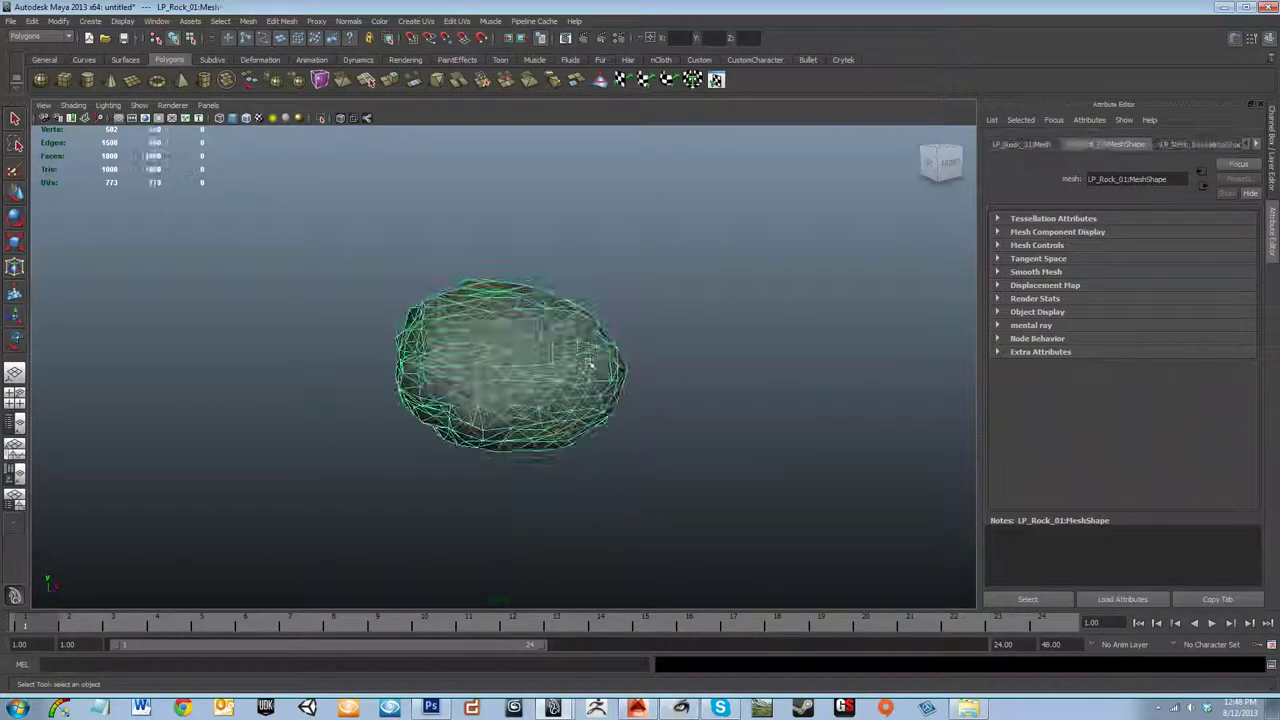
pyautogui.click(652, 470)
pyautogui.click(552, 409)
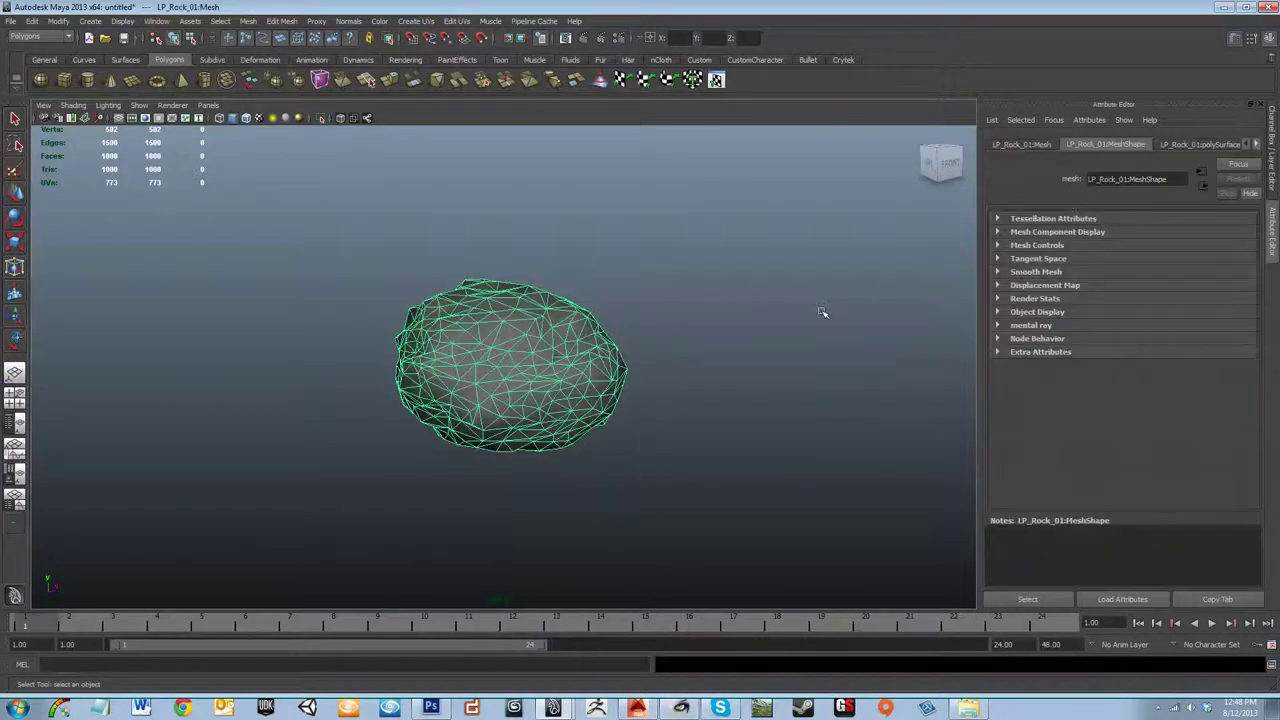
# - Reapply automatic projection on polySurfaceShape1 and view the new shells in the UV editor
pyautogui.click(1196, 146)
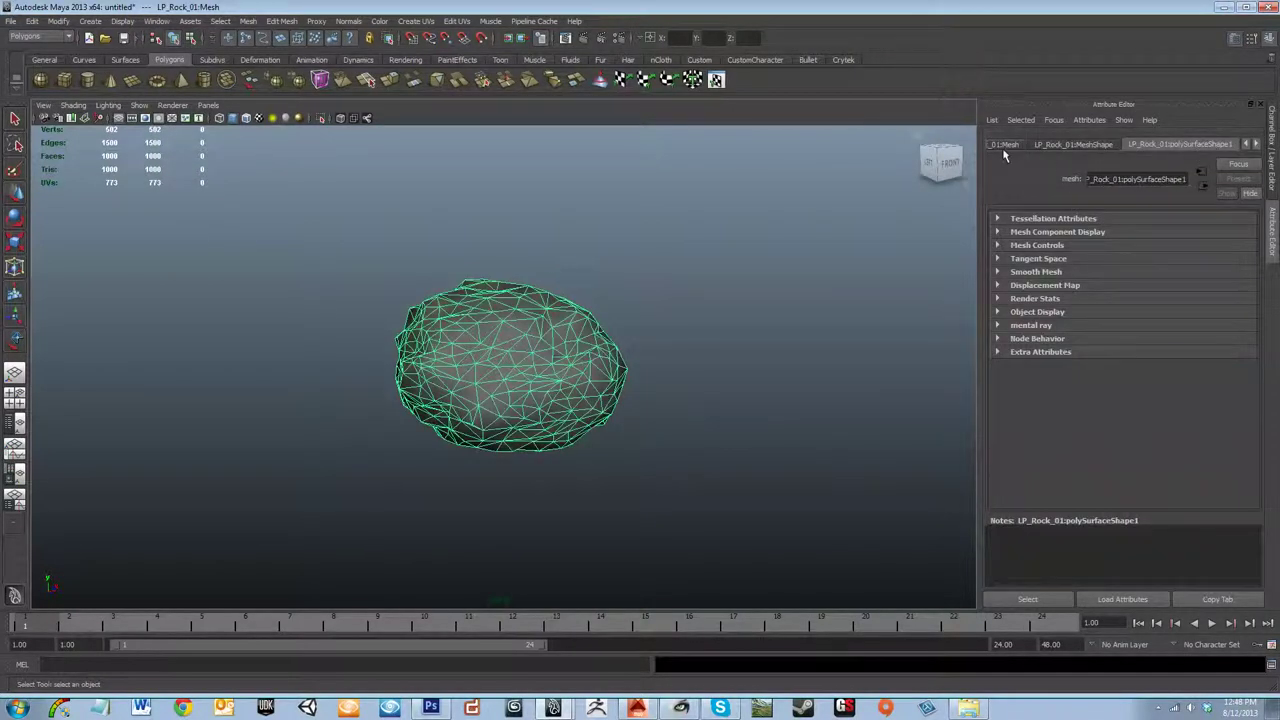
pyautogui.click(665, 82)
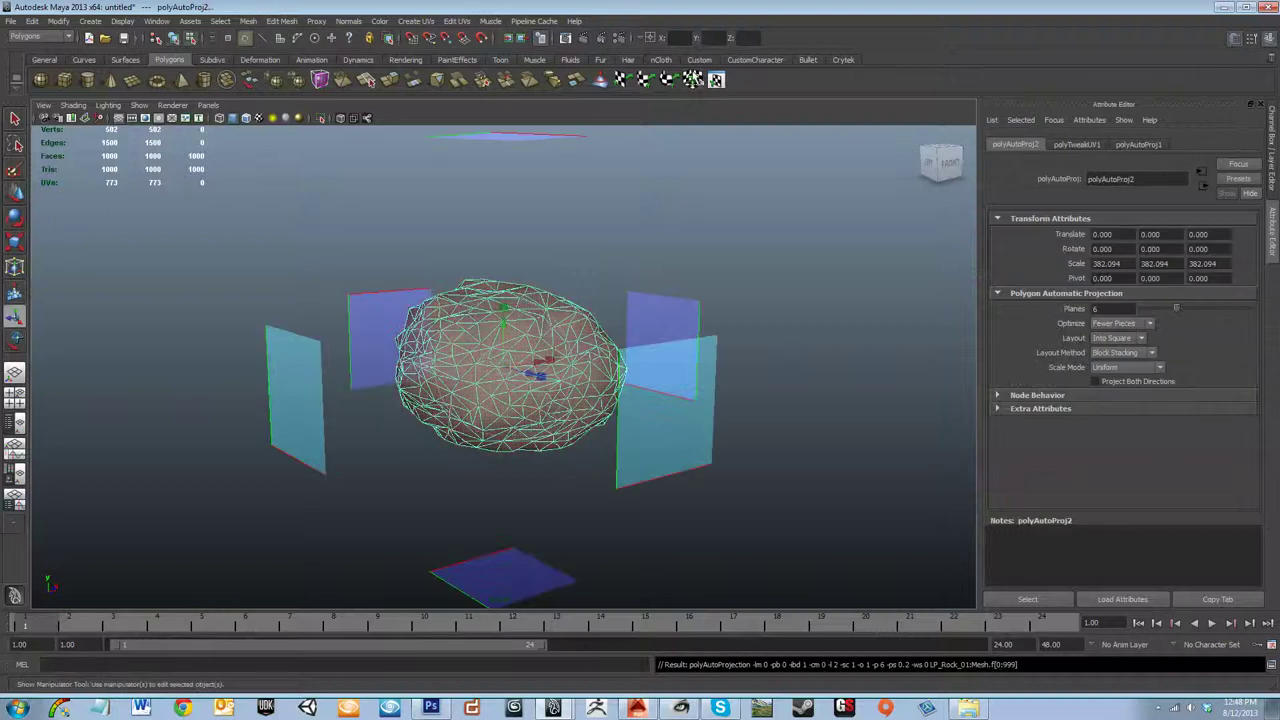
pyautogui.click(716, 79)
pyautogui.scroll(5, 530, 495)
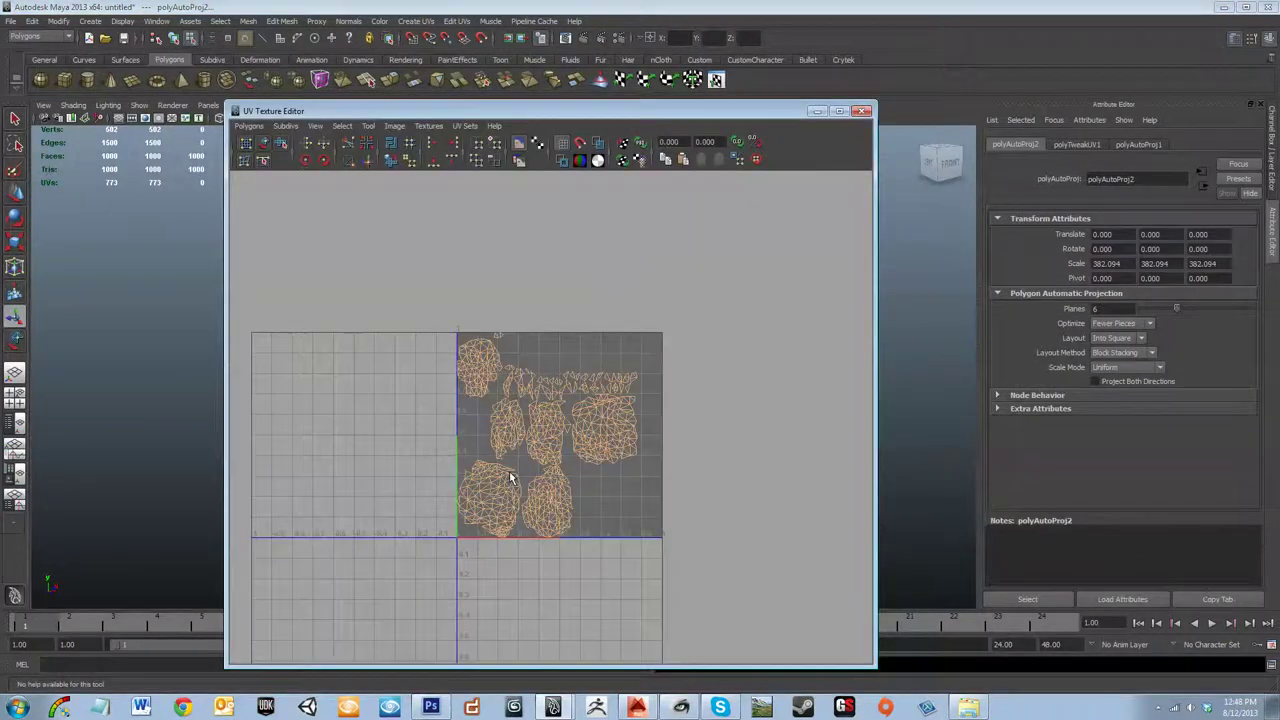
# - Rotate the lower-middle UV shell horizontal and move it to the right
pyautogui.keyDown('alt'); pyautogui.moveTo(630, 557); pyautogui.dragTo(631, 506, button='middle'); pyautogui.keyUp('alt')
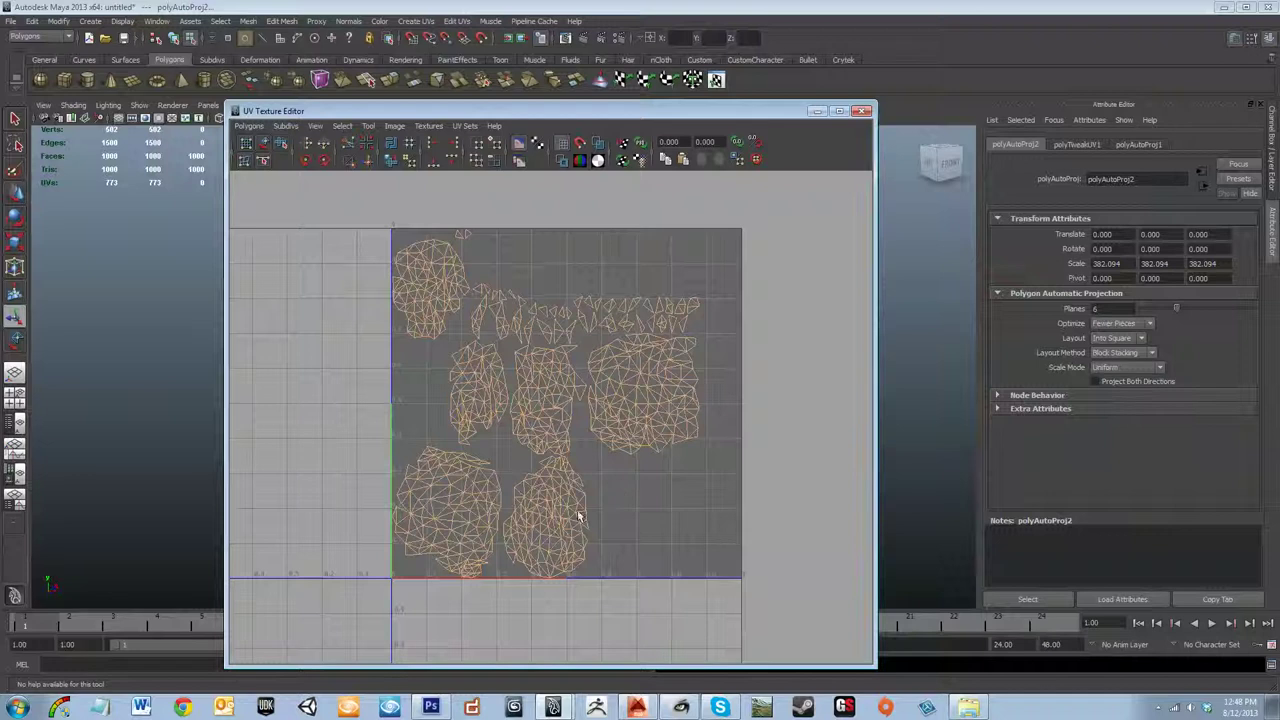
pyautogui.click(270, 145)
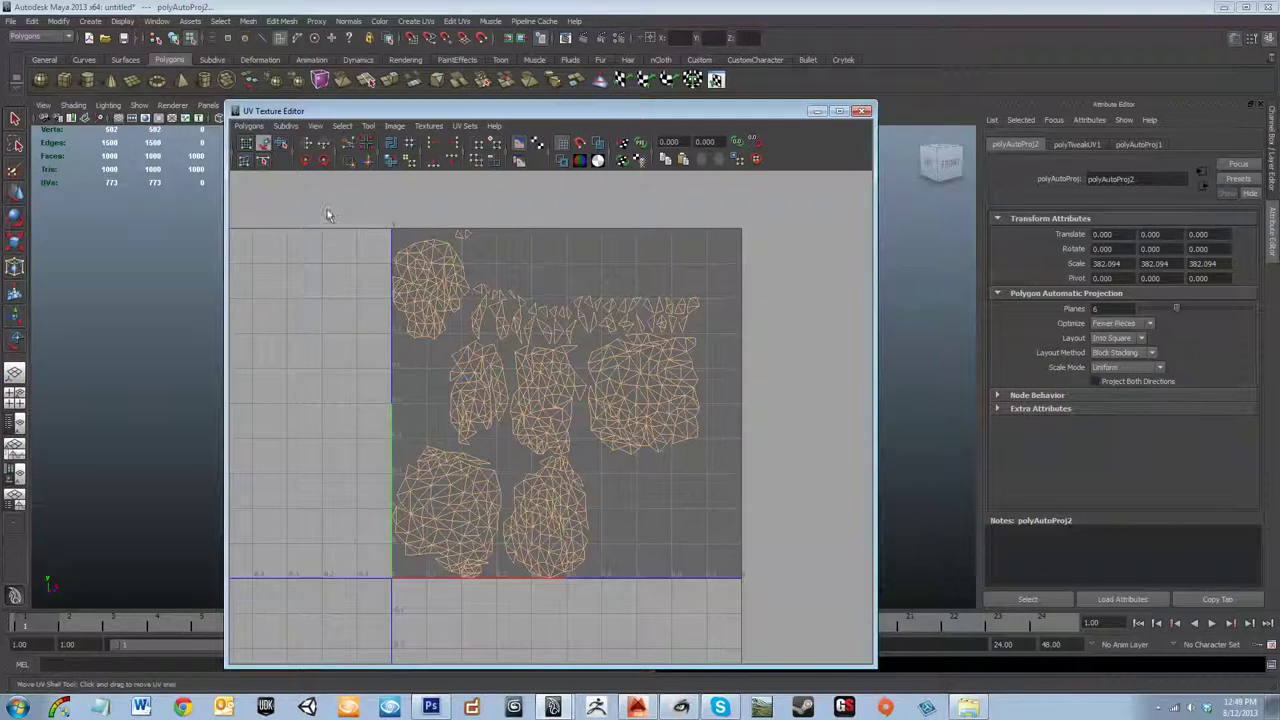
pyautogui.click(565, 515)
pyautogui.press('e')
pyautogui.moveTo(672, 500); pyautogui.dragTo(698, 604, button='middle')
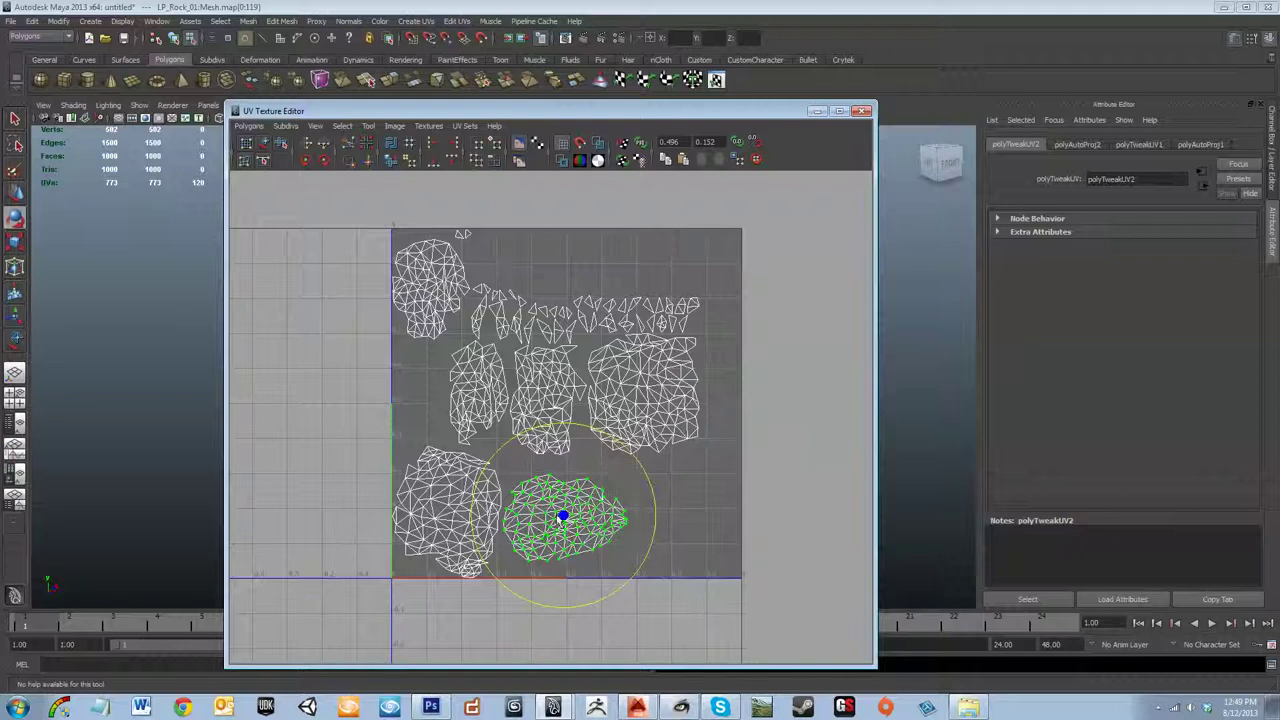
pyautogui.click(263, 143)
pyautogui.moveTo(562, 515); pyautogui.dragTo(670, 517)
# - Rotate and reposition the bottom-left UV shell slightly
pyautogui.click(455, 510)
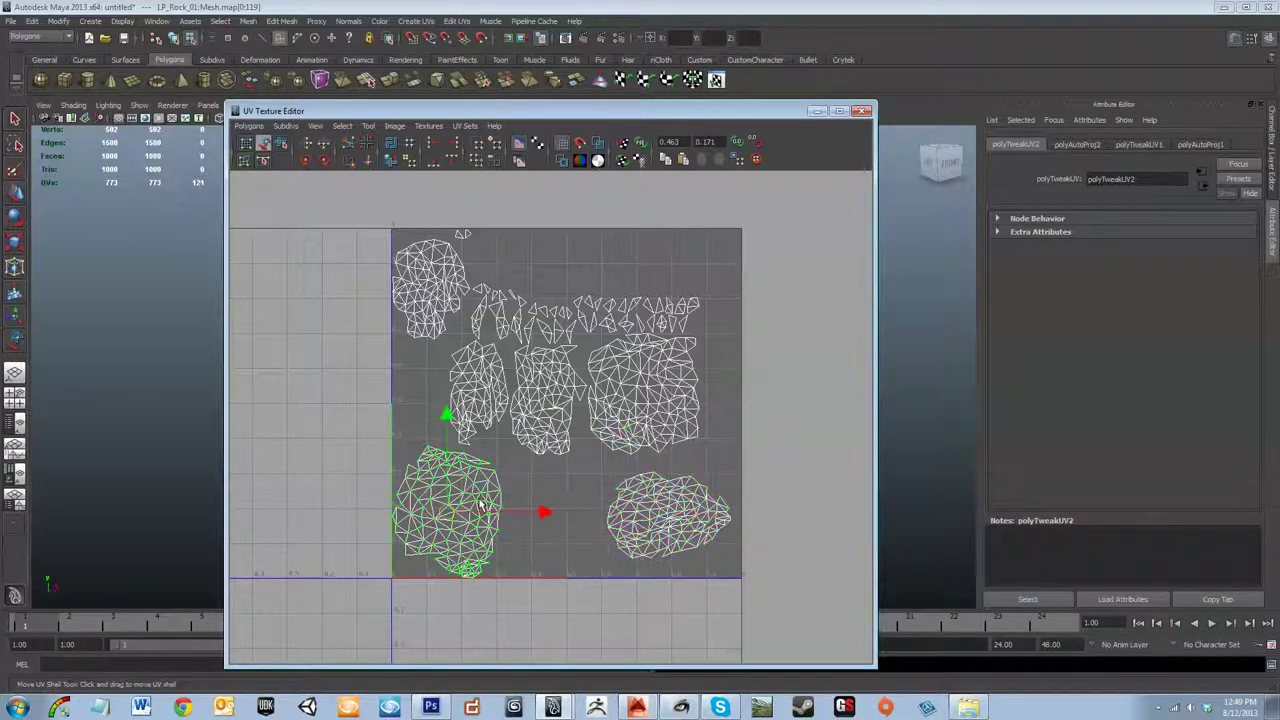
pyautogui.moveTo(455, 510)
pyautogui.mouseDown()
pyautogui.moveTo(505, 510)
pyautogui.moveTo(465, 503)
pyautogui.mouseUp()
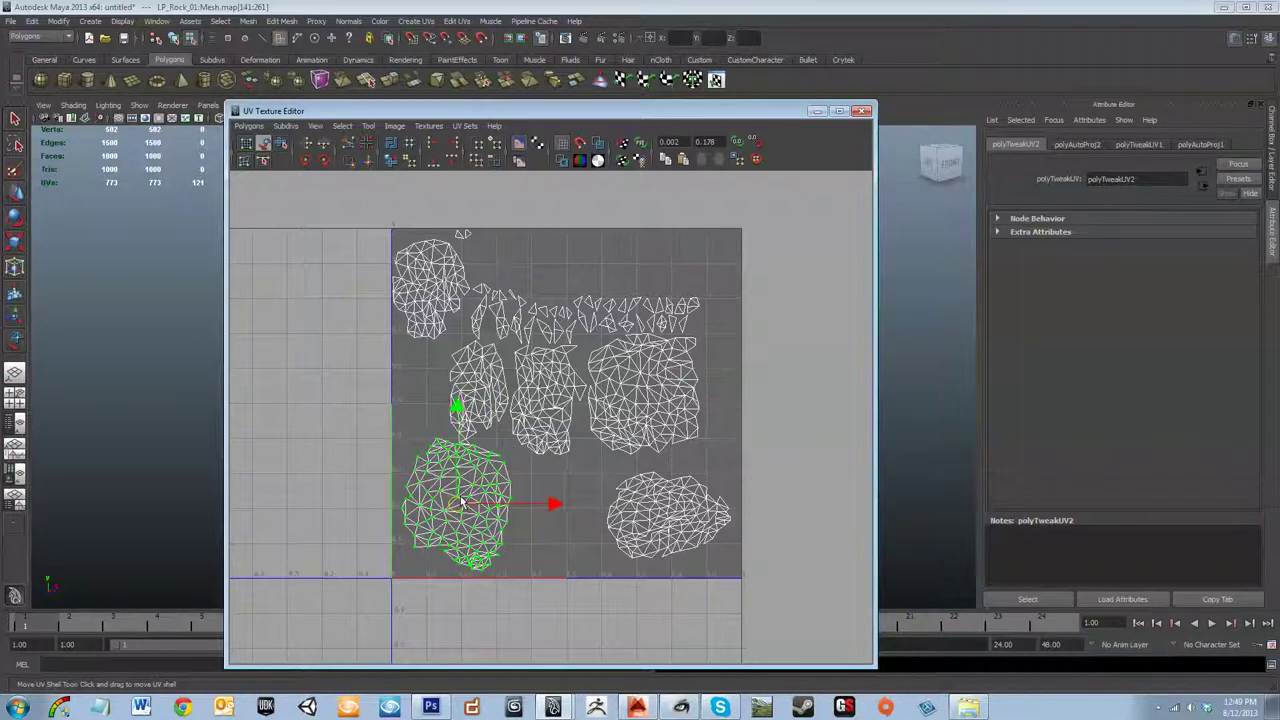
pyautogui.press('e')
pyautogui.moveTo(538, 460); pyautogui.dragTo(518, 435)
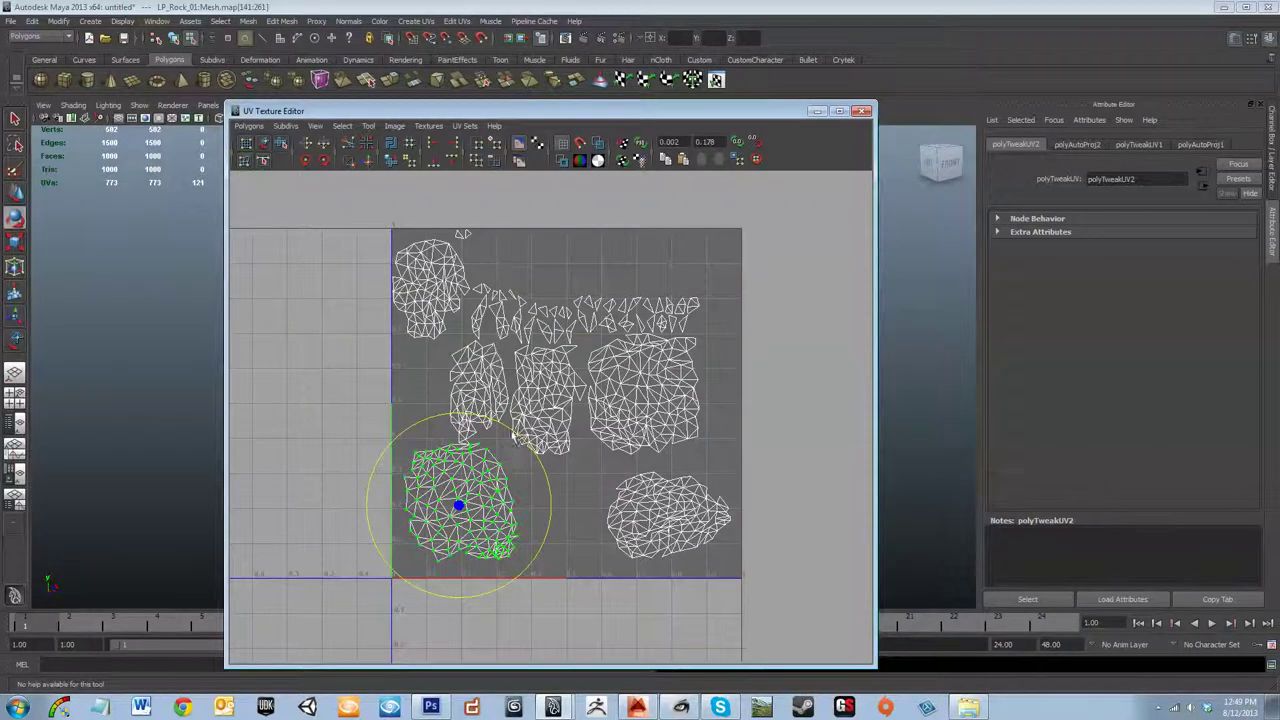
pyautogui.press('w')
pyautogui.click(263, 144)
pyautogui.moveTo(445, 500); pyautogui.dragTo(453, 512)
pyautogui.click(528, 540)
# - Move the middle-left shell left, rotate it slightly and lower it a bit
pyautogui.click(488, 390)
pyautogui.moveTo(490, 391); pyautogui.dragTo(445, 396)
pyautogui.press('e')
pyautogui.moveTo(495, 332); pyautogui.dragTo(540, 385)
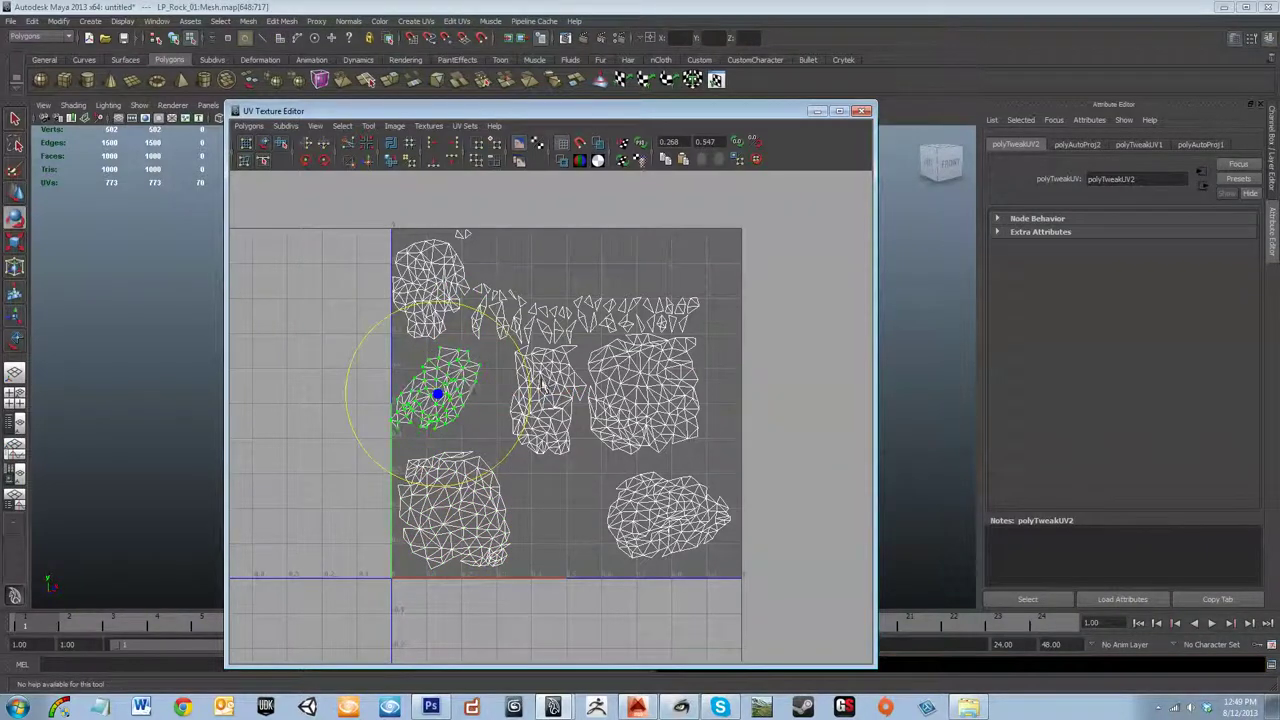
pyautogui.press('w')
pyautogui.moveTo(440, 399); pyautogui.dragTo(472, 475)
pyautogui.hotkey('ctrl', 'z')
pyautogui.click(263, 143)
pyautogui.moveTo(444, 392); pyautogui.dragTo(448, 403)
# - Move the middle shell left and down, and the bottom-right shell to the left
pyautogui.click(441, 291)
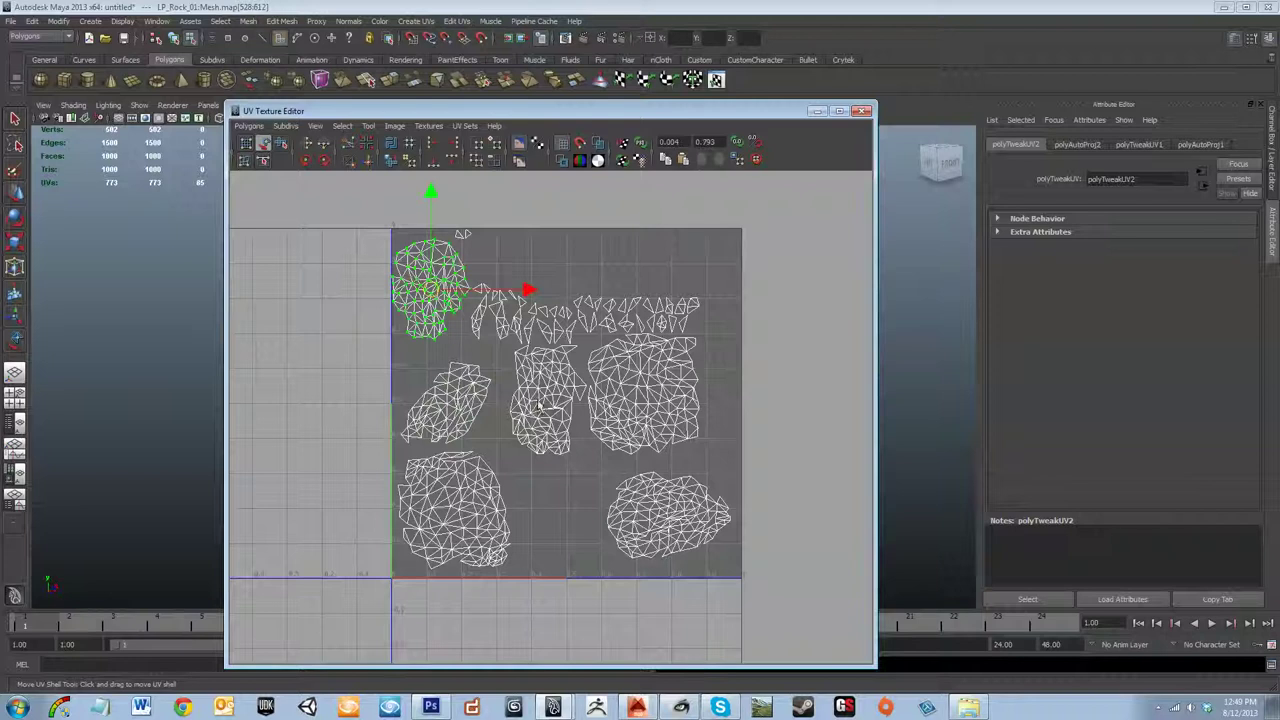
pyautogui.click(528, 448)
pyautogui.click(549, 470)
pyautogui.moveTo(560, 406); pyautogui.dragTo(542, 430)
pyautogui.moveTo(673, 531); pyautogui.dragTo(590, 545)
# - Lower the right-hand shell and move the top-left shell to the tile's bottom-right corner
pyautogui.click(666, 406)
pyautogui.moveTo(676, 424); pyautogui.dragTo(684, 446)
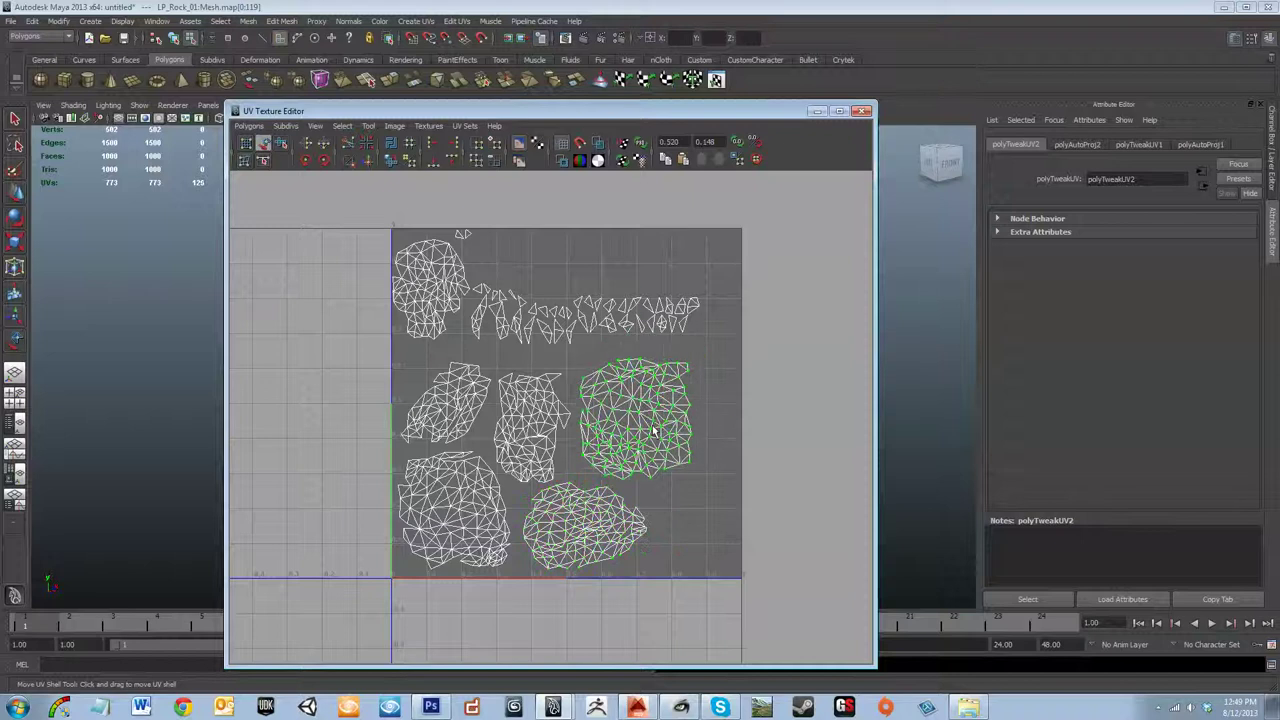
pyautogui.click(688, 503)
pyautogui.click(428, 298)
pyautogui.moveTo(428, 298); pyautogui.dragTo(696, 531)
pyautogui.click(506, 288)
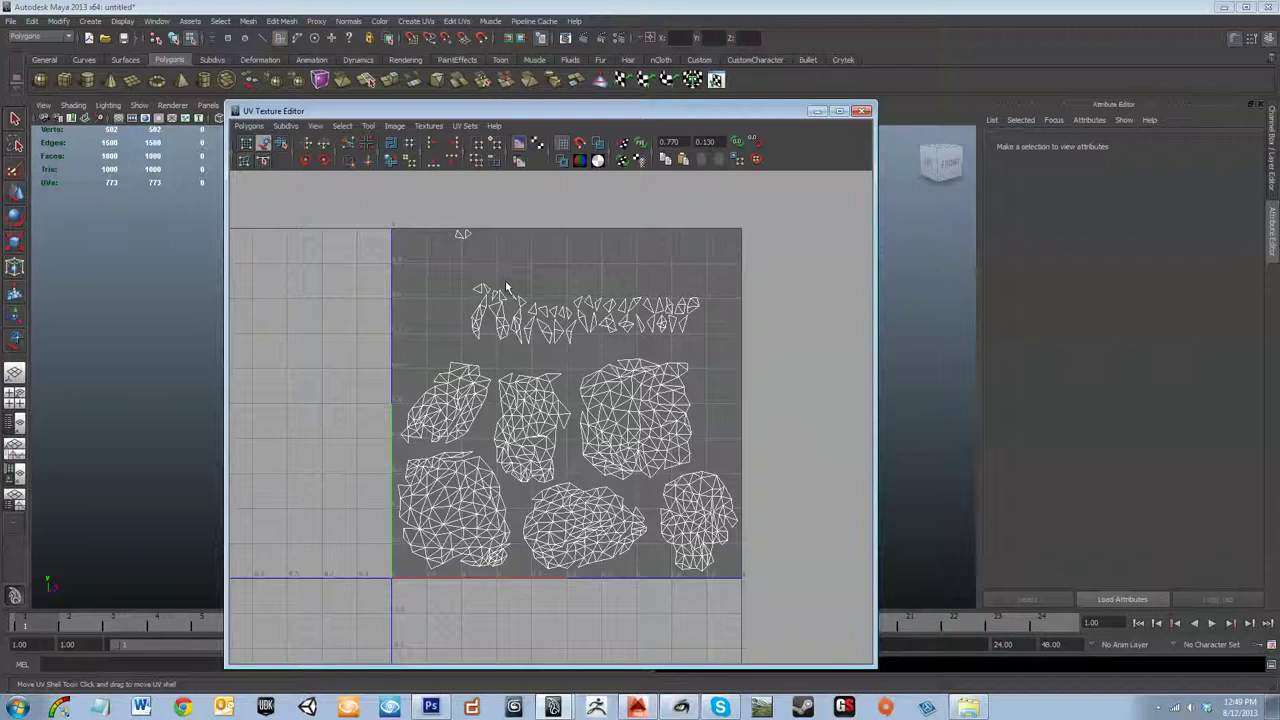
# - Move the shard strip to the tile's top edge and flip it roughly 180°
pyautogui.click(460, 233)
pyautogui.moveTo(460, 233); pyautogui.dragTo(413, 376)
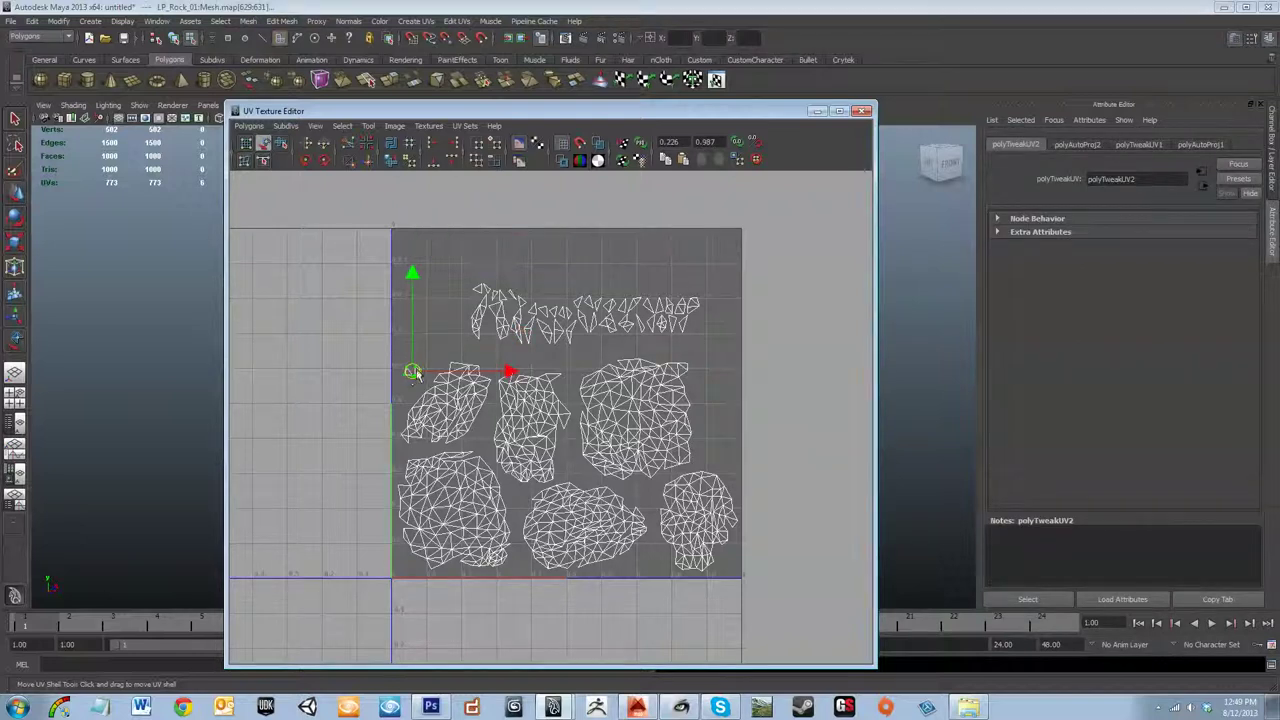
pyautogui.click(656, 330)
pyautogui.moveTo(582, 321); pyautogui.dragTo(519, 327)
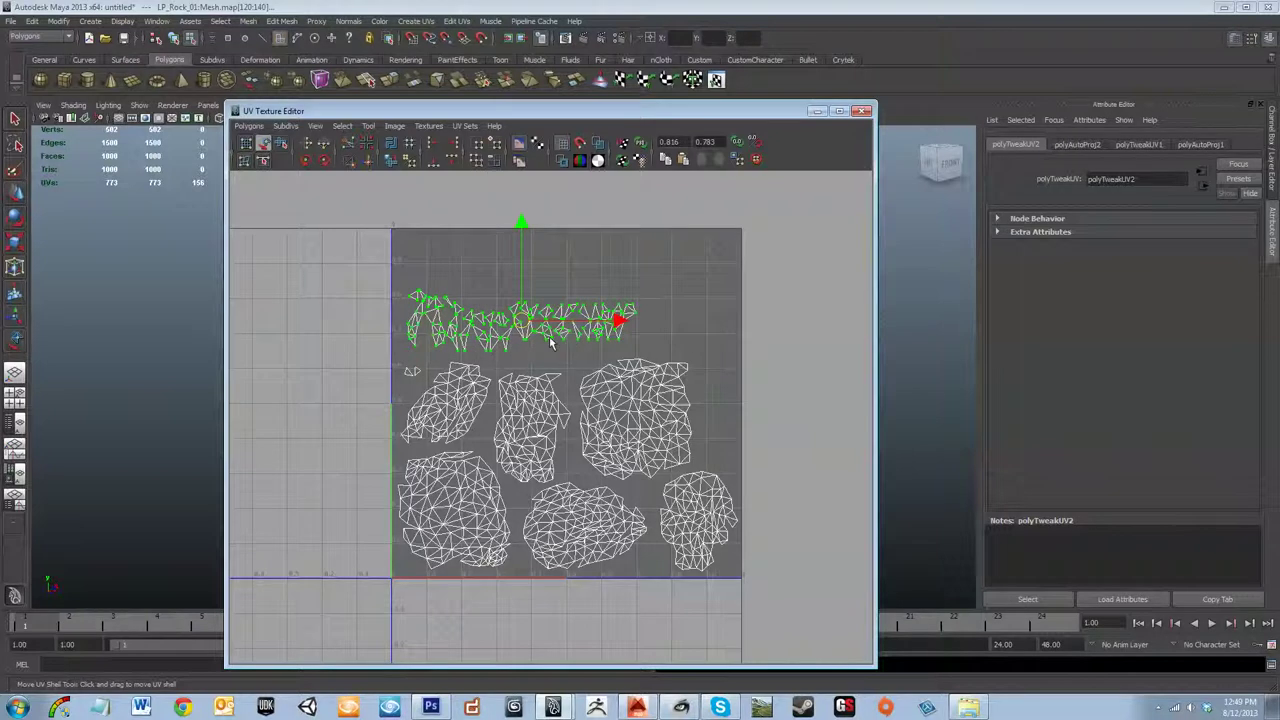
pyautogui.moveTo(519, 325); pyautogui.dragTo(516, 265)
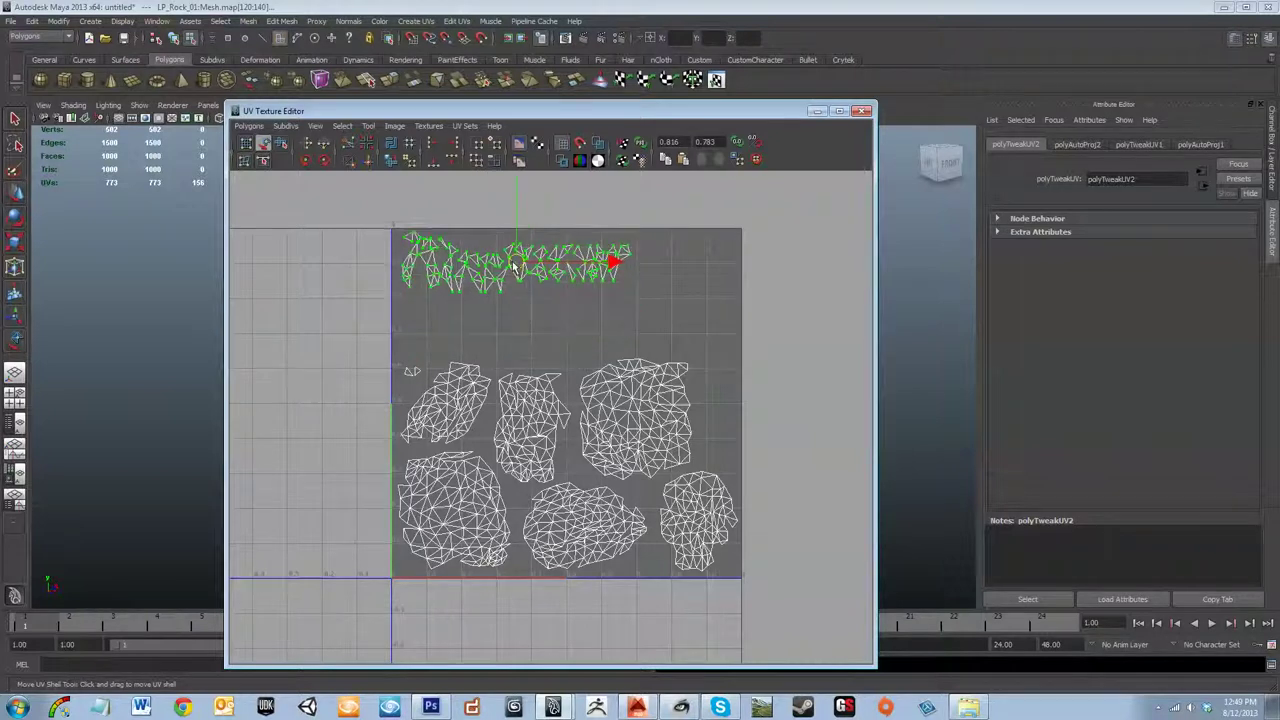
pyautogui.press('e')
pyautogui.moveTo(594, 207); pyautogui.dragTo(353, 367)
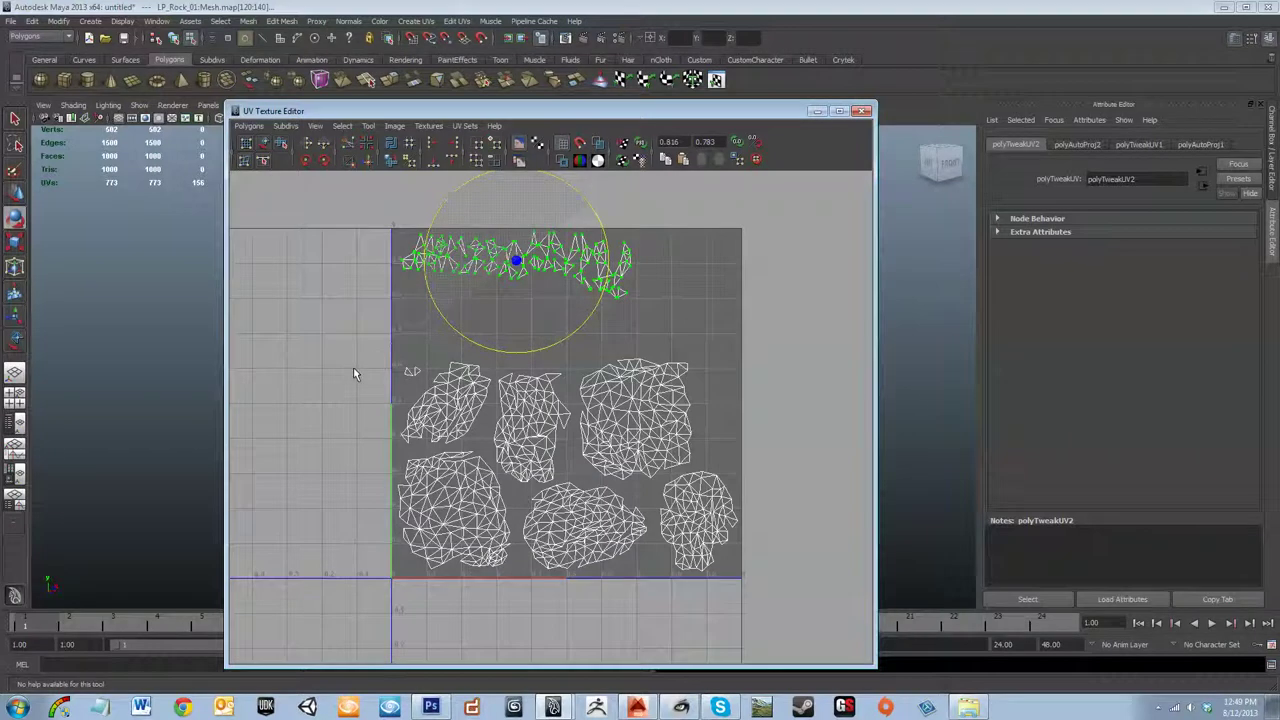
pyautogui.click(263, 143)
pyautogui.moveTo(515, 268); pyautogui.dragTo(511, 269)
# - Raise the left-middle shell and move the tiny stray shard up beside the strip
pyautogui.click(457, 428)
pyautogui.moveTo(450, 410)
pyautogui.mouseDown()
pyautogui.moveTo(441, 314)
pyautogui.moveTo(468, 335)
pyautogui.moveTo(466, 393)
pyautogui.moveTo(443, 405)
pyautogui.mouseUp()
pyautogui.click(438, 399)
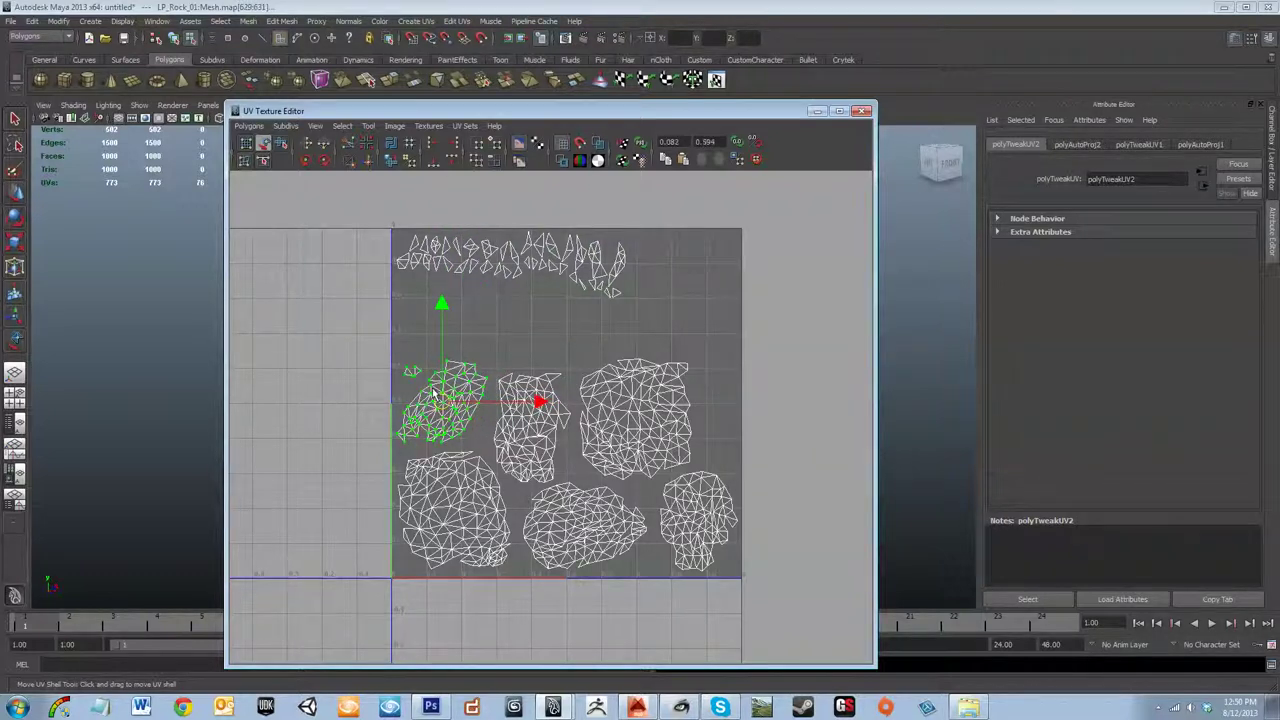
pyautogui.click(407, 329)
pyautogui.click(416, 373)
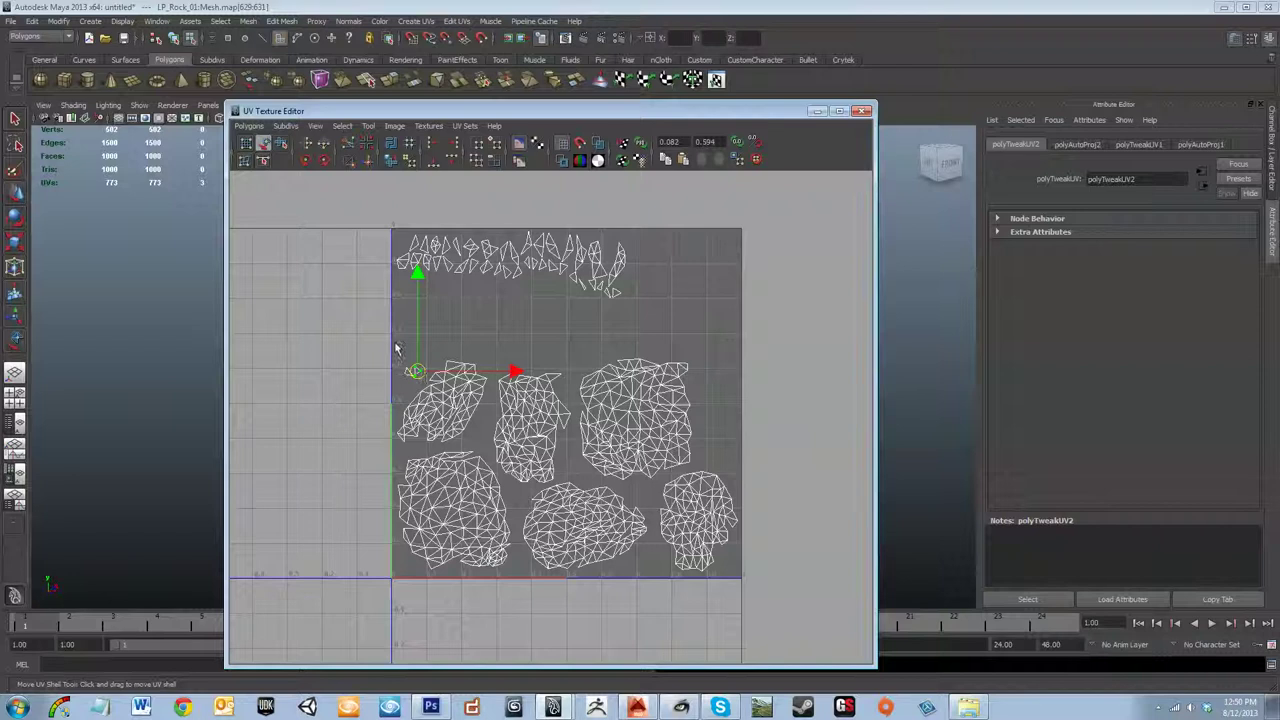
pyautogui.moveTo(416, 373)
pyautogui.mouseDown()
pyautogui.moveTo(609, 280)
pyautogui.moveTo(612, 243)
pyautogui.mouseUp()
pyautogui.press('b')
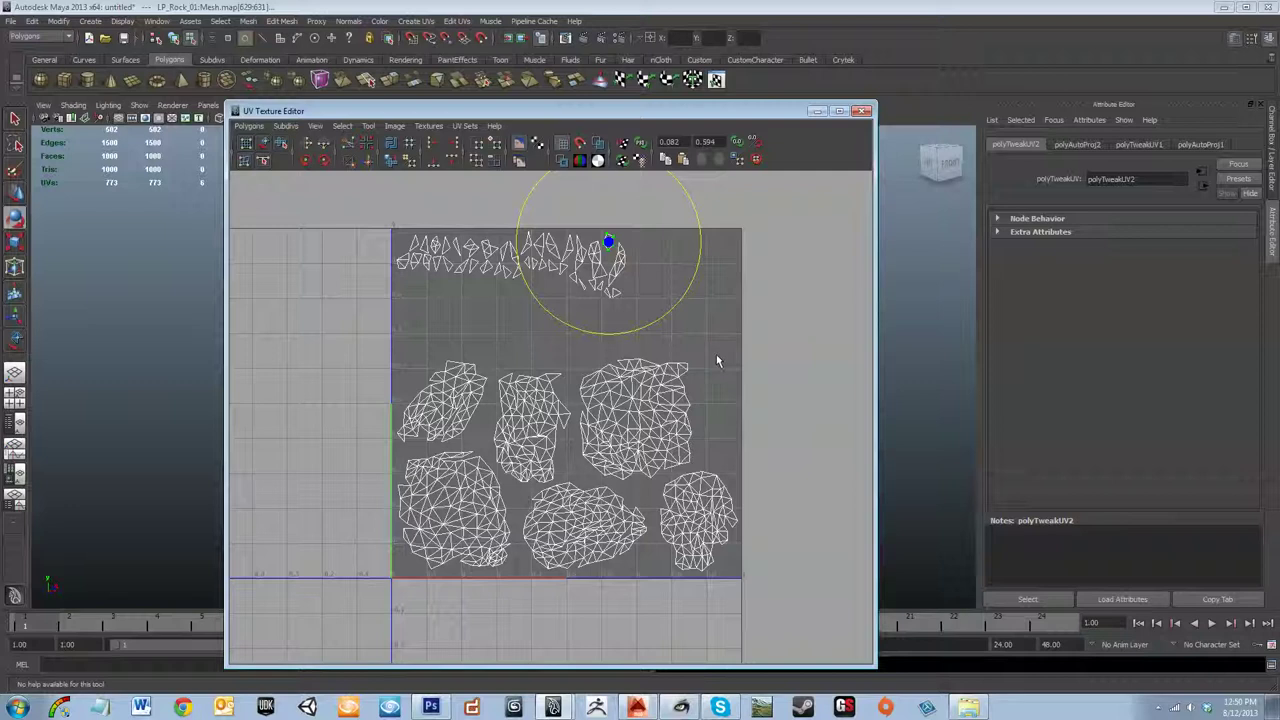
pyautogui.click(430, 393)
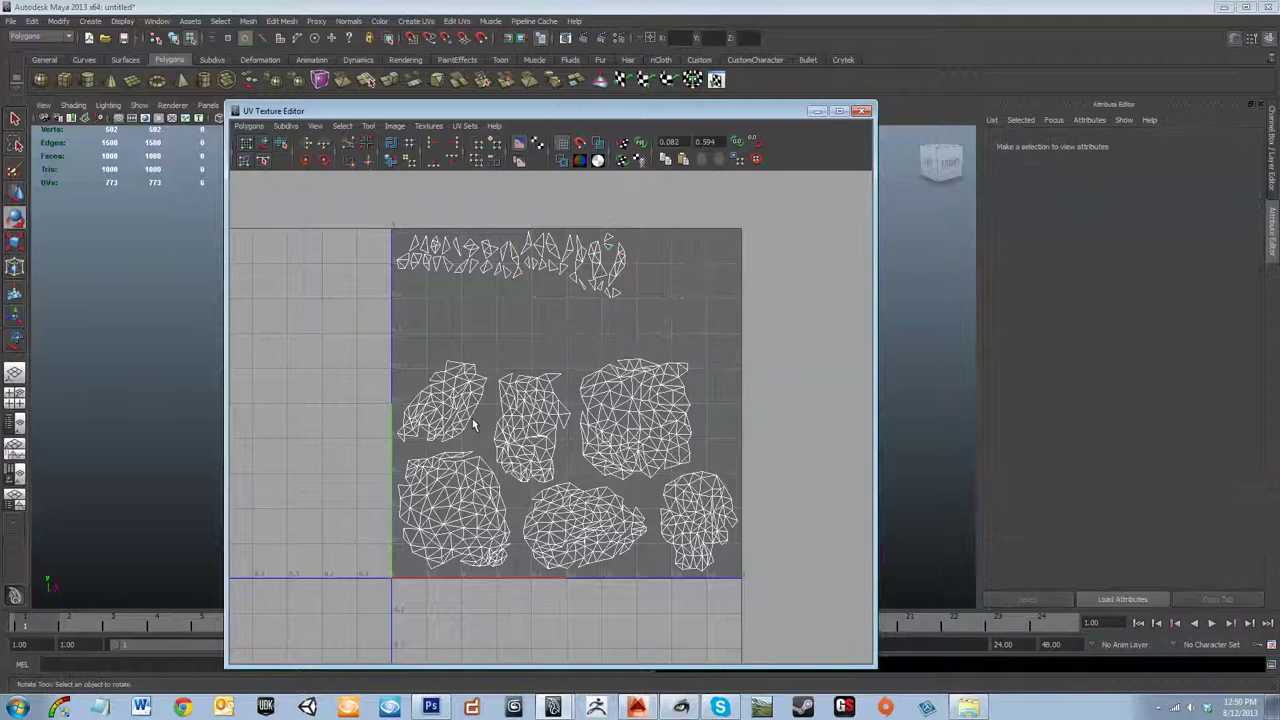
# - Select every shell except the top strip and scale them down slightly
pyautogui.click(263, 143)
pyautogui.moveTo(443, 396)
pyautogui.mouseDown()
pyautogui.moveTo(457, 343)
pyautogui.moveTo(451, 373)
pyautogui.mouseUp()
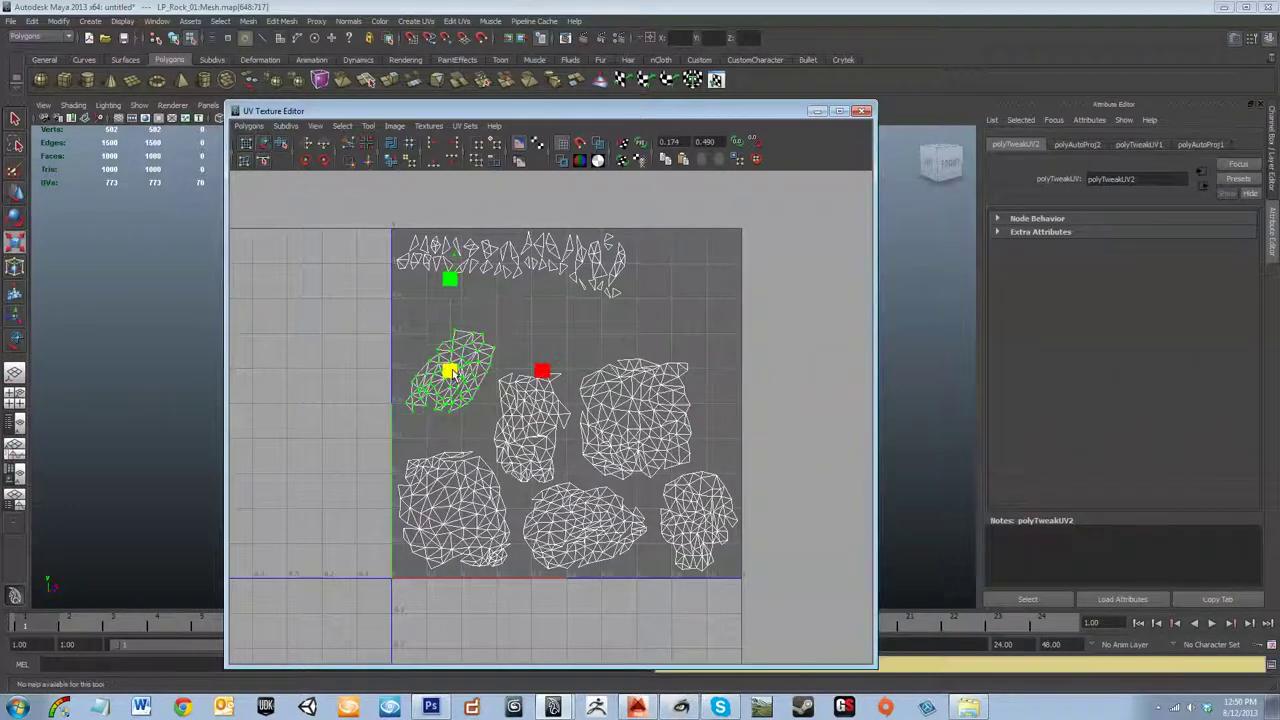
pyautogui.click(263, 143)
pyautogui.moveTo(810, 615); pyautogui.dragTo(398, 322)
pyautogui.press('r')
pyautogui.moveTo(577, 456); pyautogui.dragTo(575, 430)
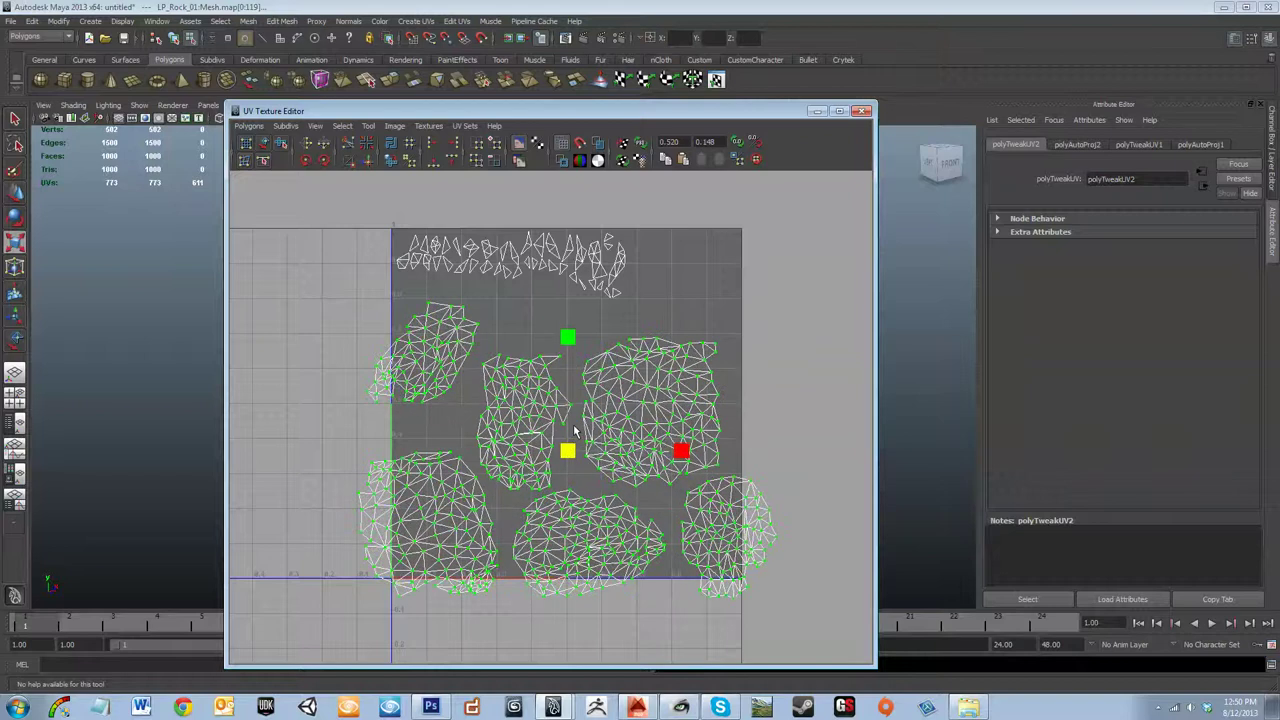
pyautogui.moveTo(571, 430); pyautogui.dragTo(566, 431)
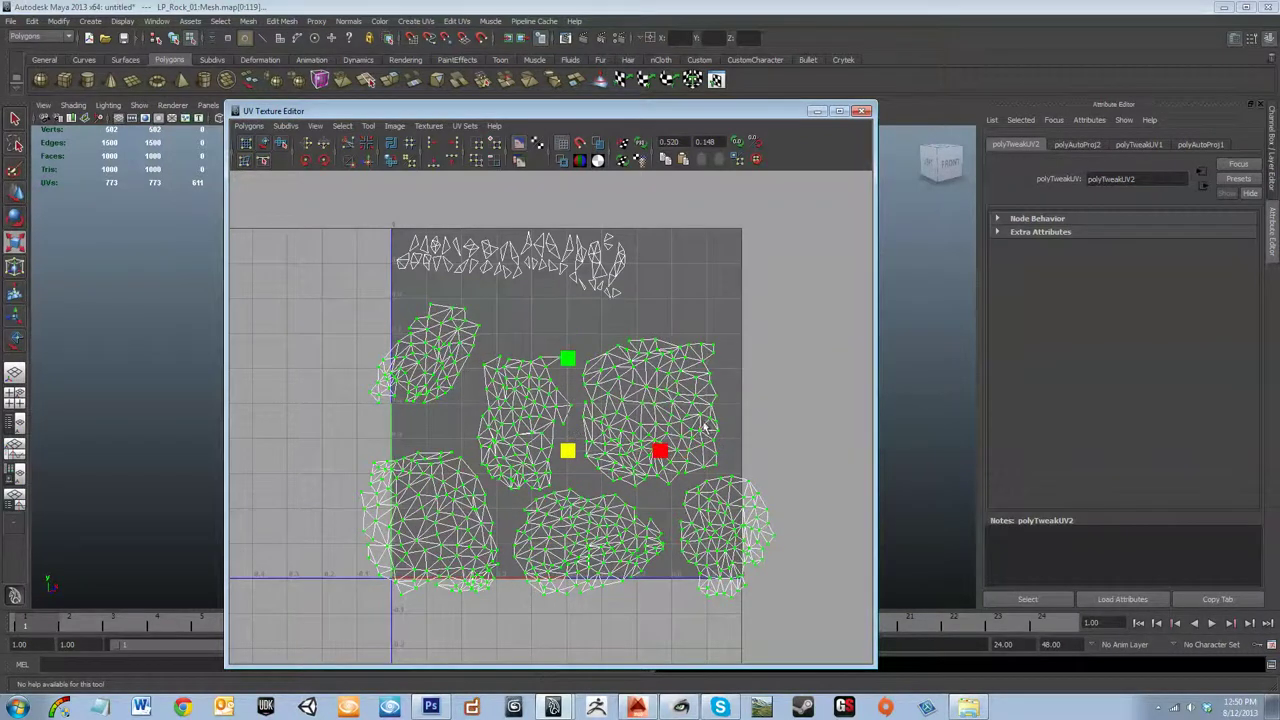
pyautogui.click(263, 143)
pyautogui.click(322, 390)
# - Try repositioning the lower-left shell, undoing each move
pyautogui.click(422, 377)
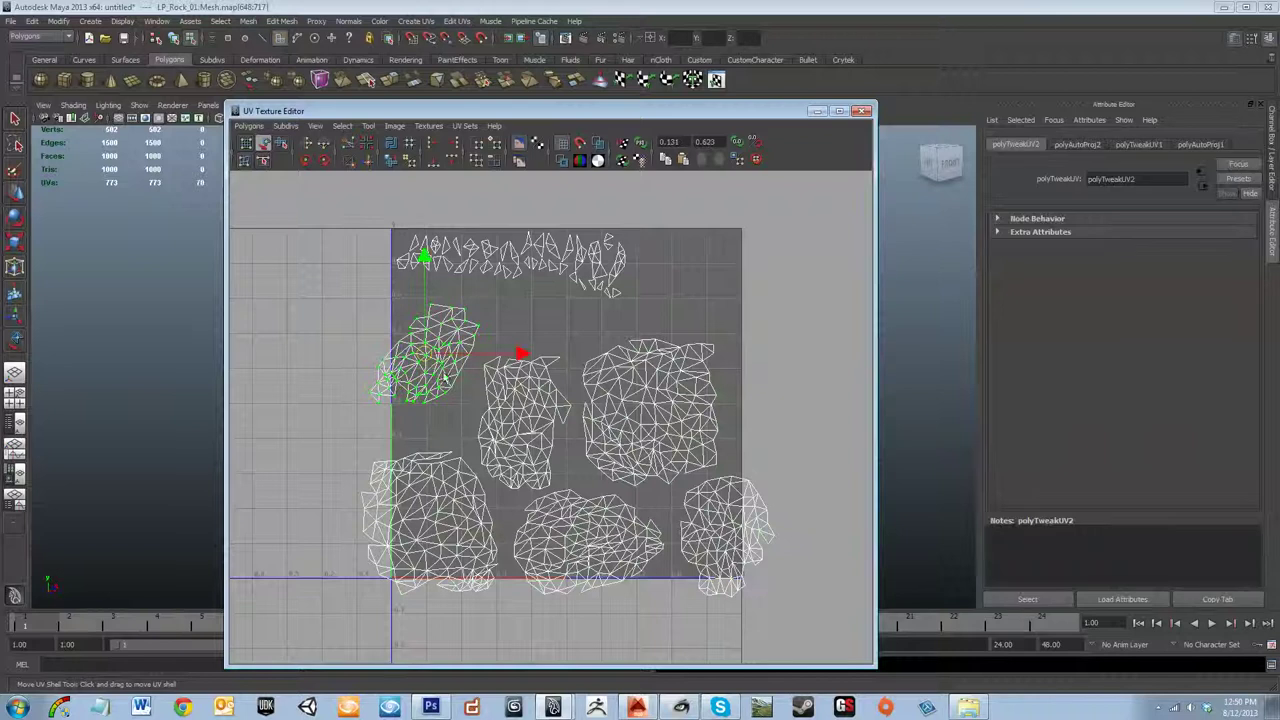
pyautogui.moveTo(440, 517); pyautogui.dragTo(475, 500)
pyautogui.hotkey('ctrl', 'z')
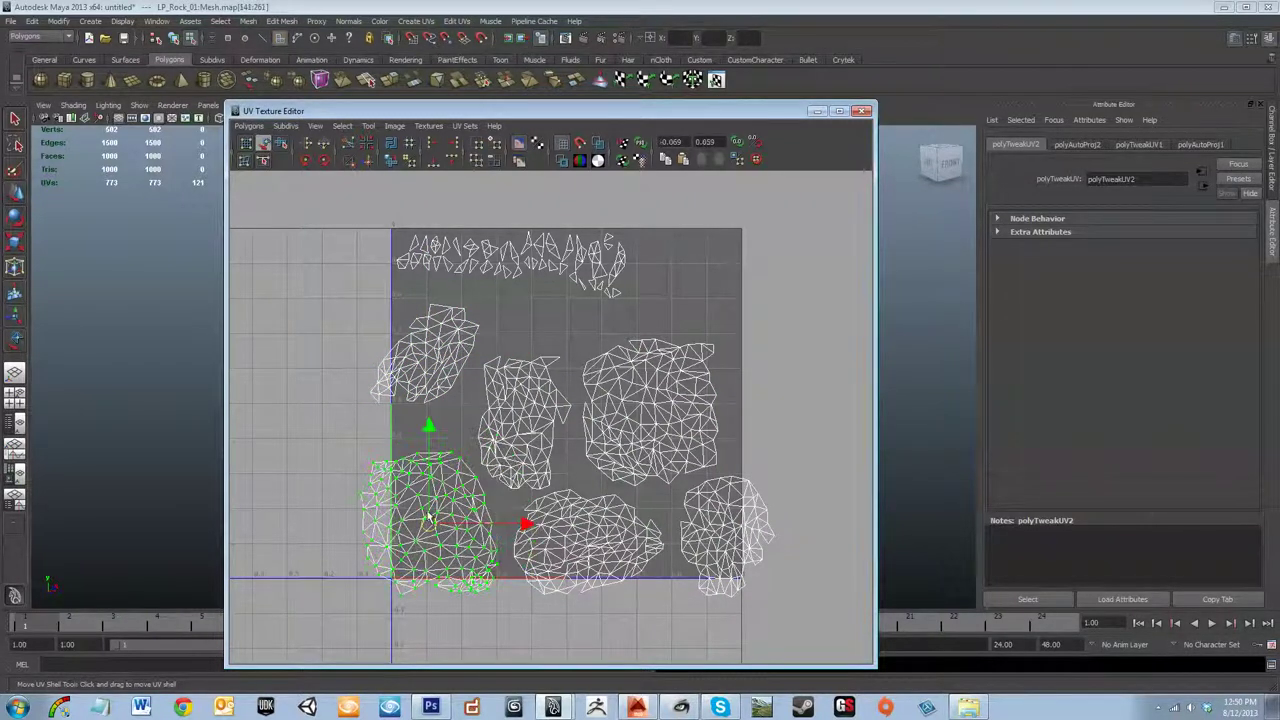
pyautogui.moveTo(434, 522)
pyautogui.mouseDown()
pyautogui.moveTo(458, 502)
pyautogui.moveTo(438, 518)
pyautogui.mouseUp()
pyautogui.hotkey('ctrl', 'z')
pyautogui.click(797, 429)
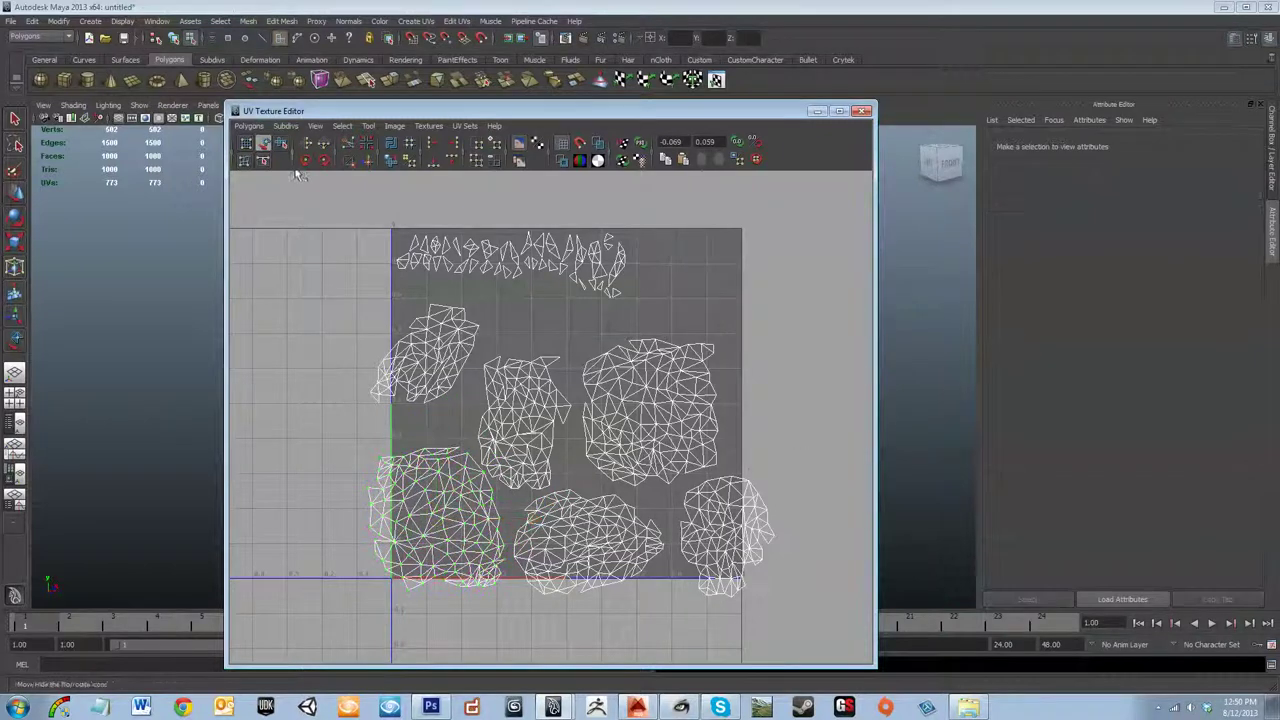
pyautogui.click(442, 390)
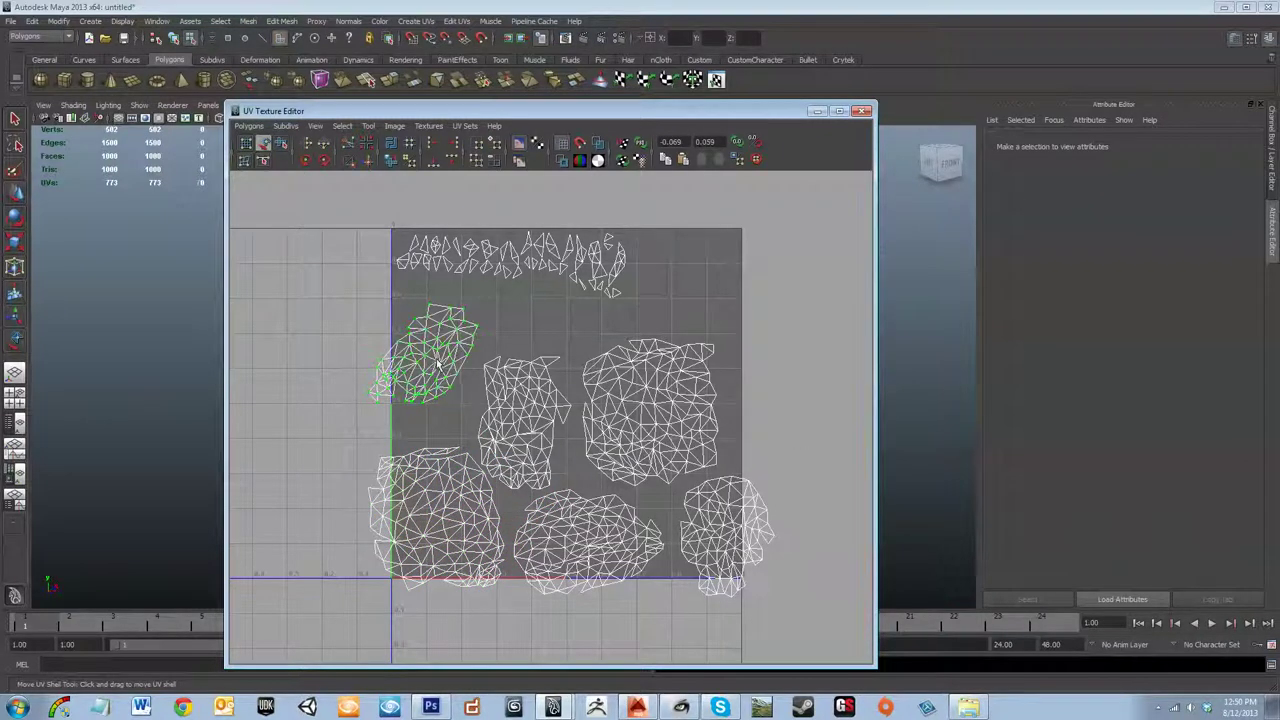
pyautogui.click(431, 464)
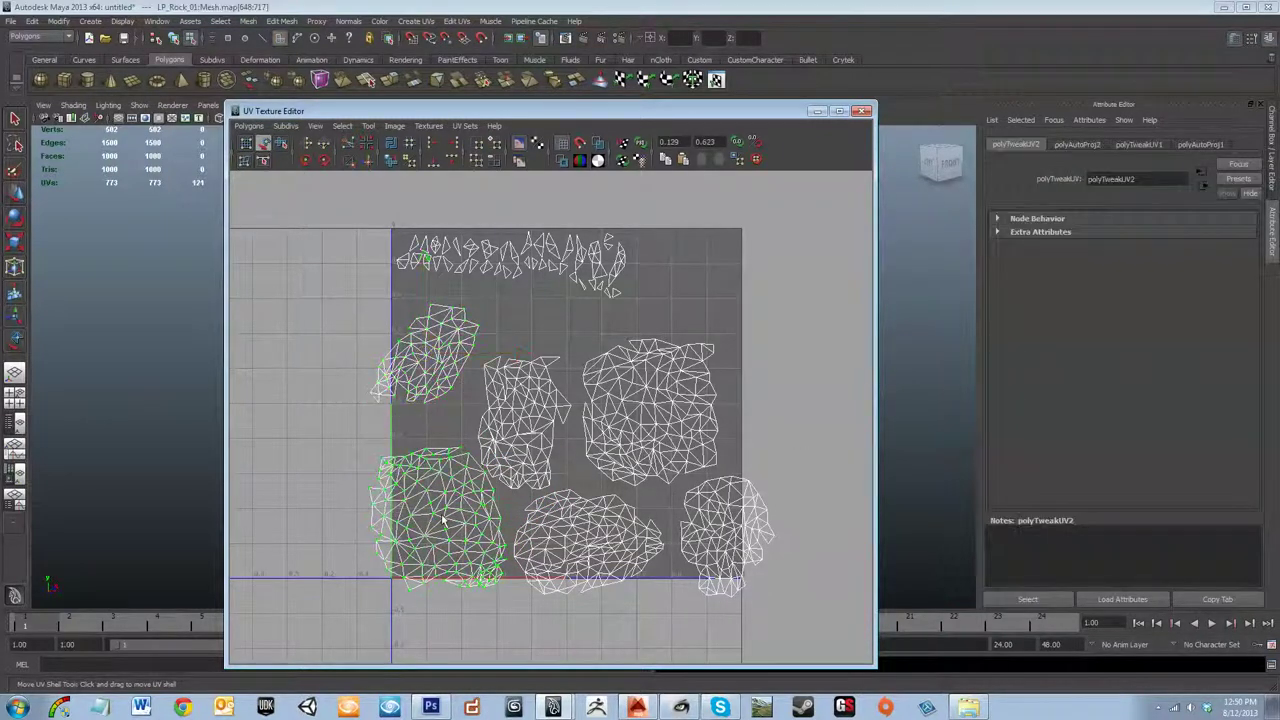
pyautogui.moveTo(546, 535)
pyautogui.mouseDown()
pyautogui.moveTo(566, 535)
pyautogui.moveTo(546, 535)
pyautogui.mouseUp()
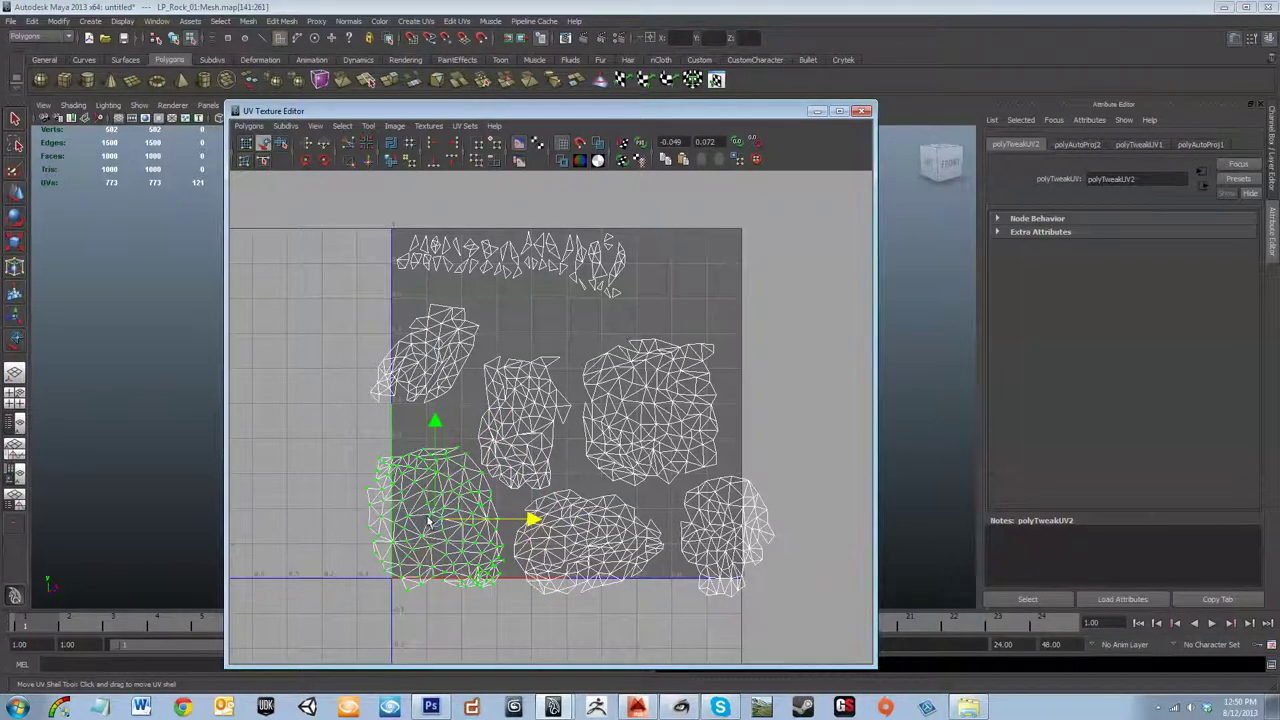
# - Test scaling and moving the lower-left shell, then undo the changes
pyautogui.press('r')
pyautogui.moveTo(434, 520)
pyautogui.mouseDown()
pyautogui.moveTo(420, 521)
pyautogui.moveTo(434, 520)
pyautogui.mouseUp()
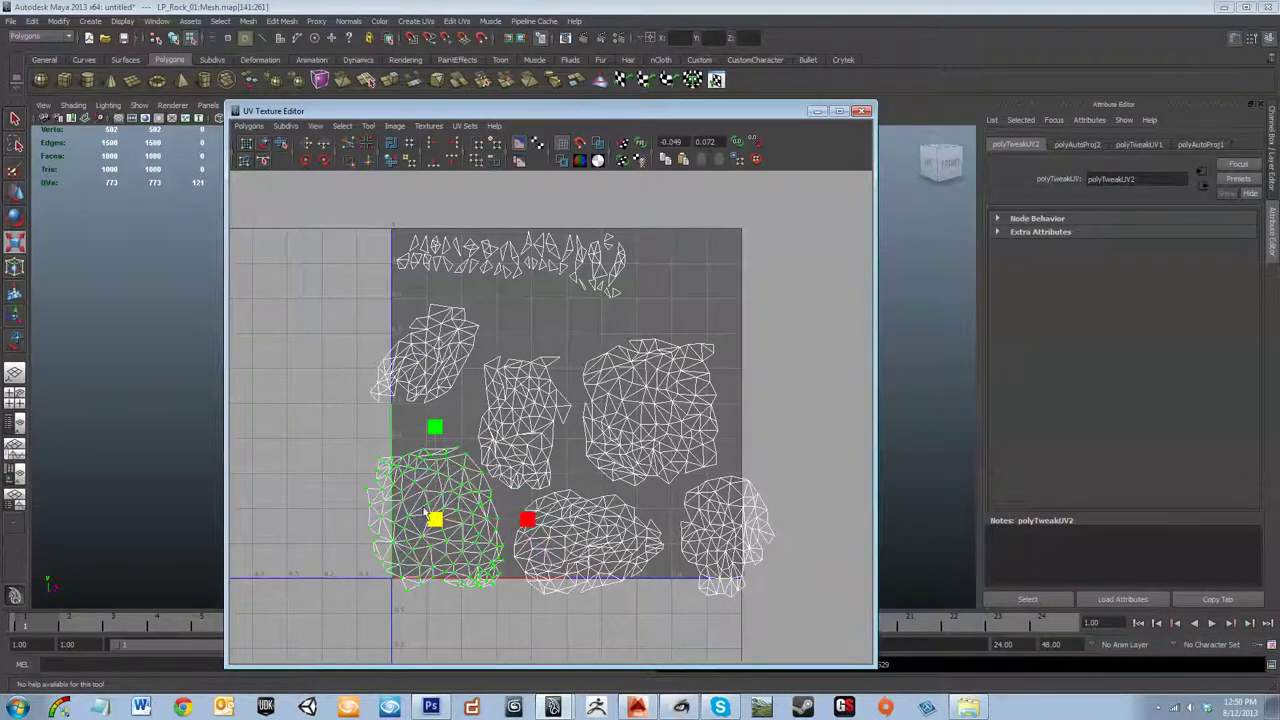
pyautogui.click(265, 144)
pyautogui.moveTo(434, 520); pyautogui.dragTo(578, 477)
pyautogui.hotkey('ctrl', 'z')
pyautogui.hotkey('ctrl', 'z')
pyautogui.moveTo(378, 536); pyautogui.dragTo(431, 520)
pyautogui.hotkey('ctrl', 'z')
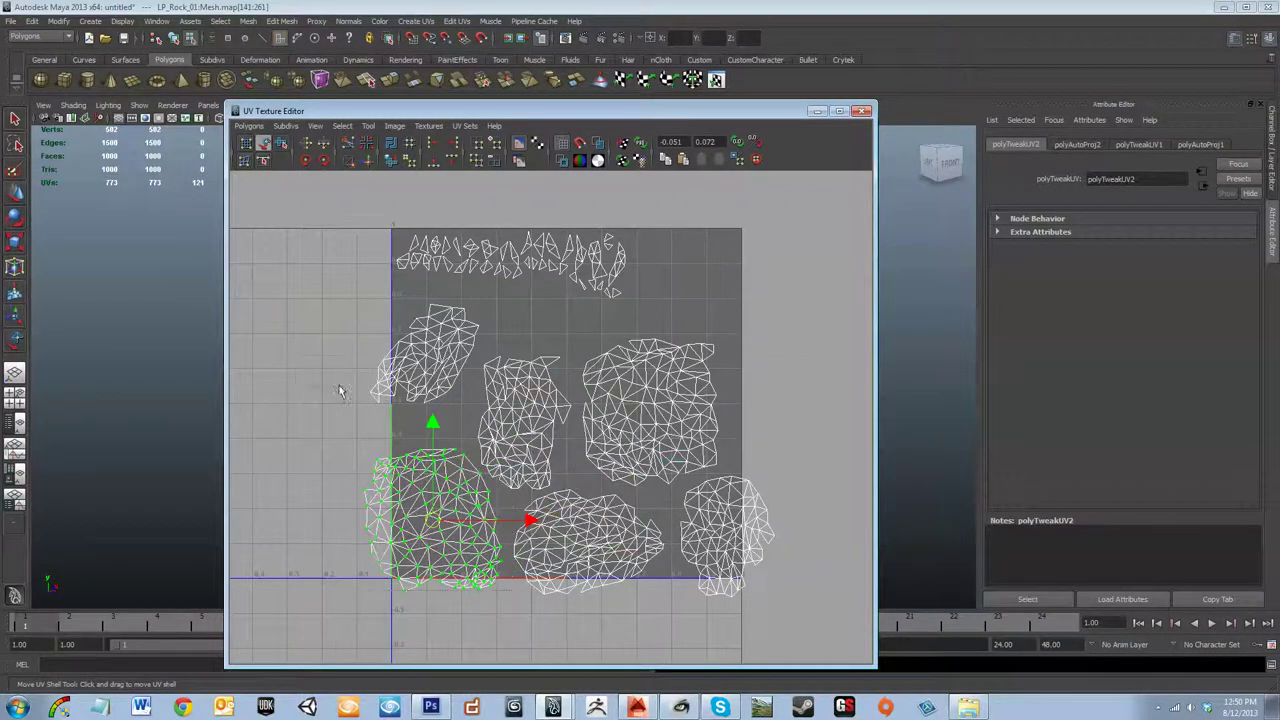
pyautogui.hotkey('ctrl', 'z')
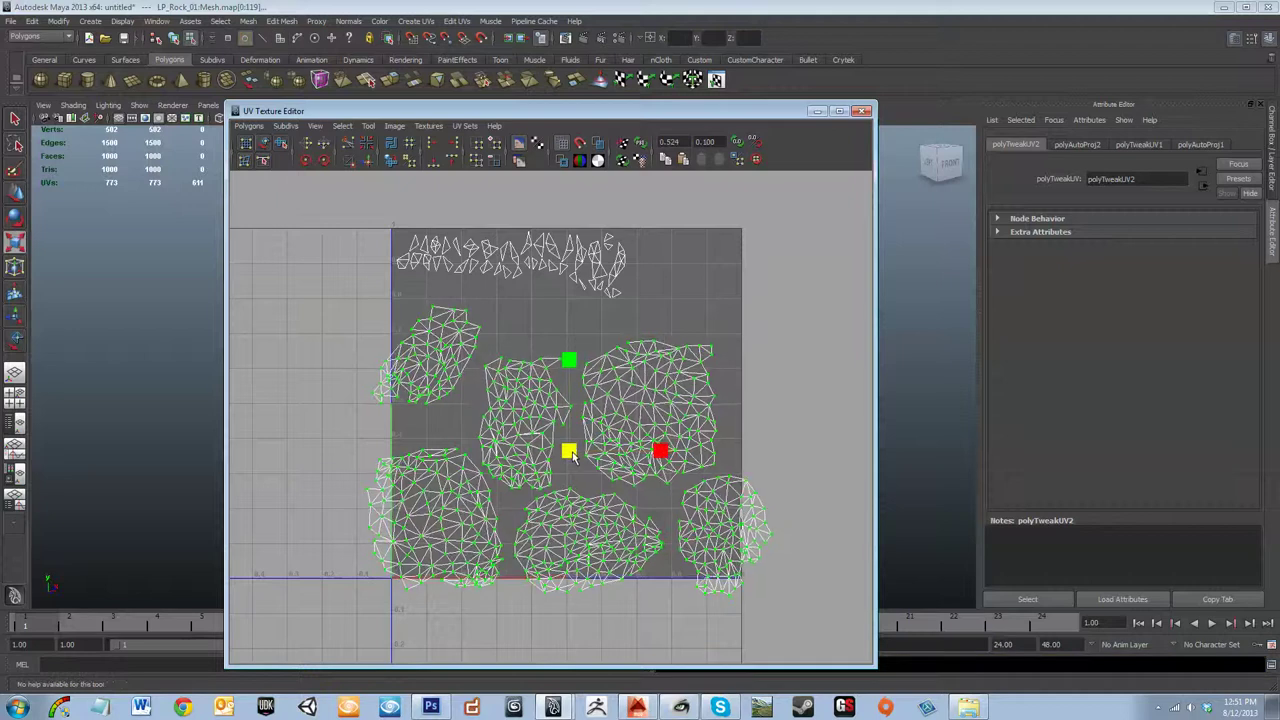
# - Scale all shells down, then slightly back up, and deselect them
pyautogui.moveTo(569, 464); pyautogui.dragTo(568, 468)
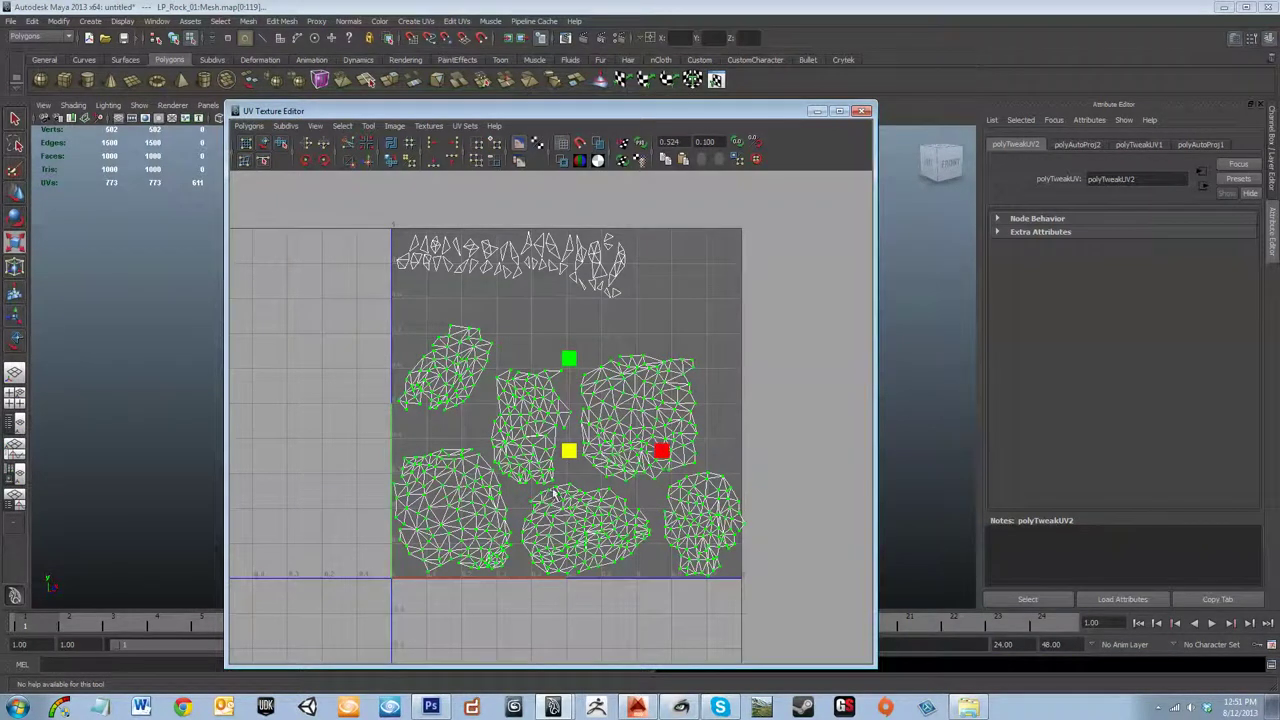
pyautogui.moveTo(566, 453); pyautogui.dragTo(567, 460)
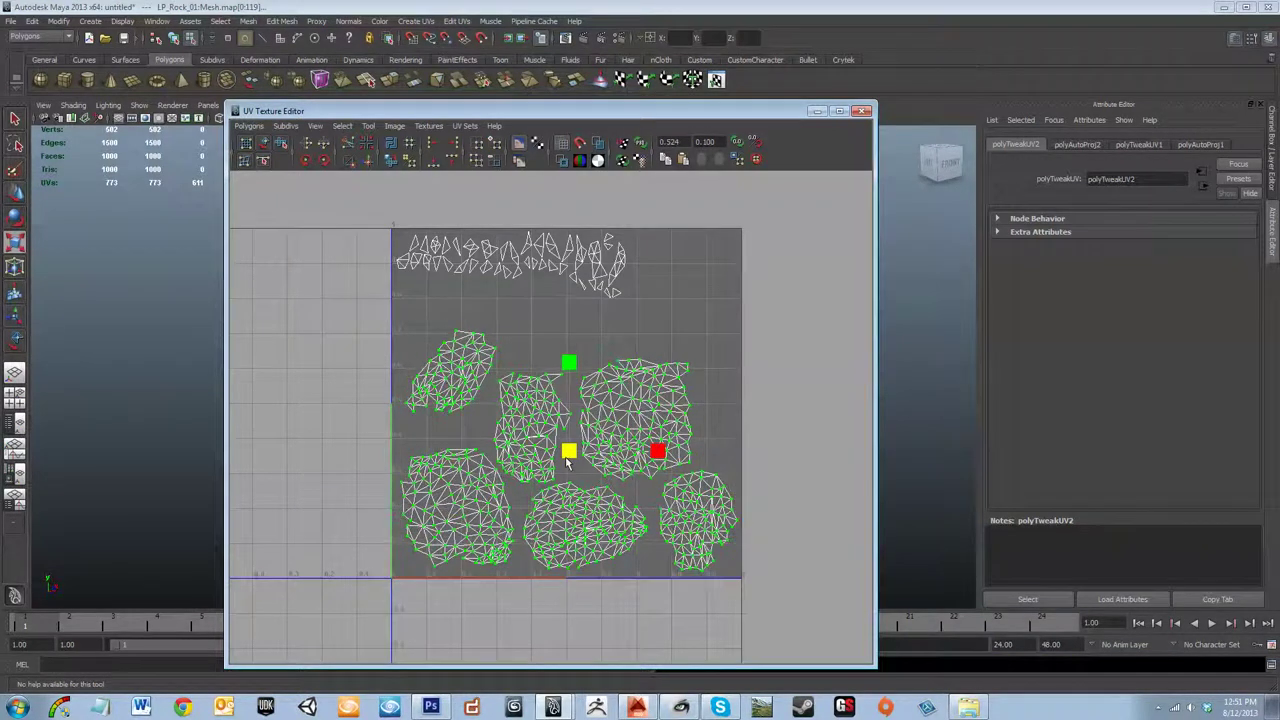
pyautogui.click(716, 441)
pyautogui.hotkey('ctrl', 'z')
pyautogui.moveTo(564, 447); pyautogui.dragTo(568, 451)
pyautogui.click(772, 408)
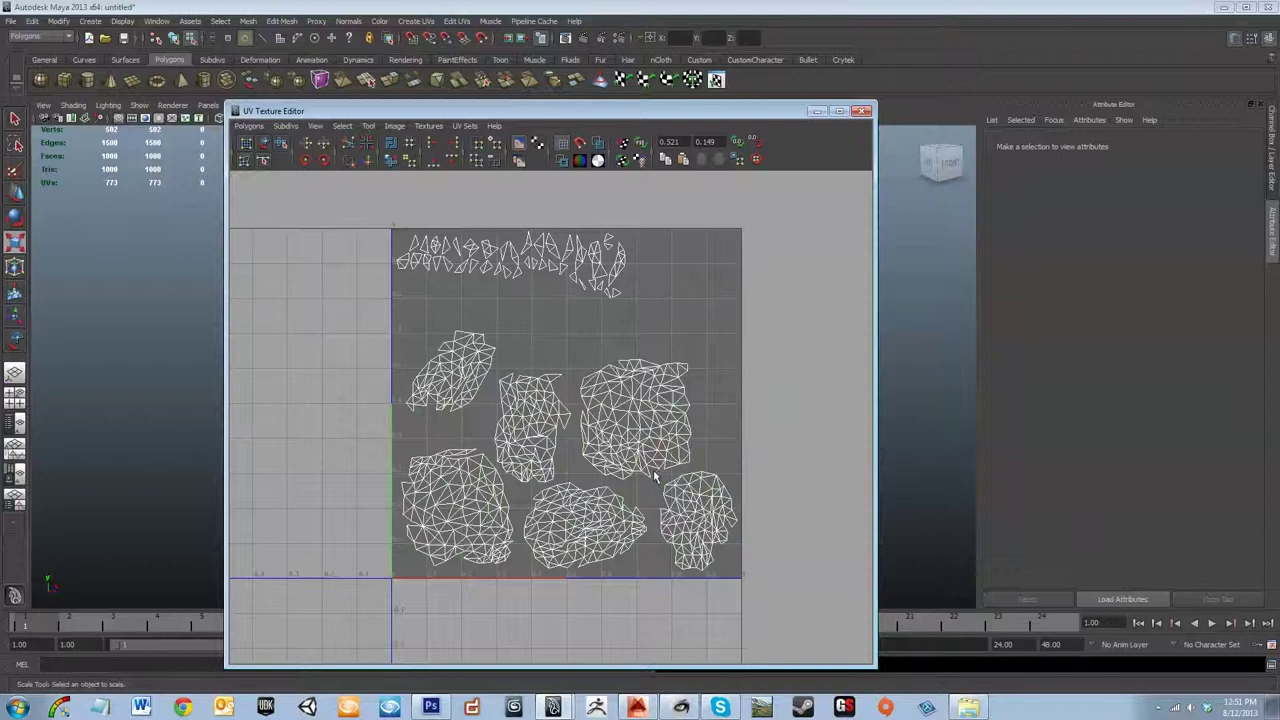
pyautogui.hotkey('ctrl', 'z')
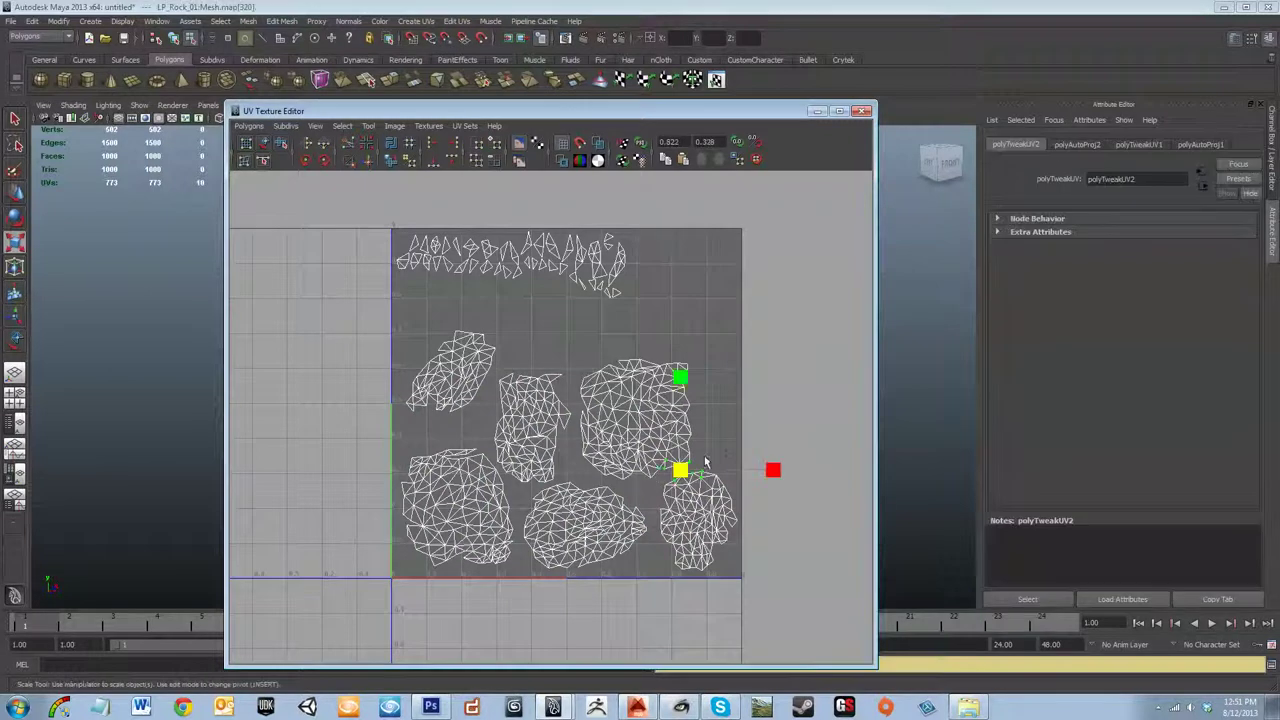
pyautogui.click(685, 468)
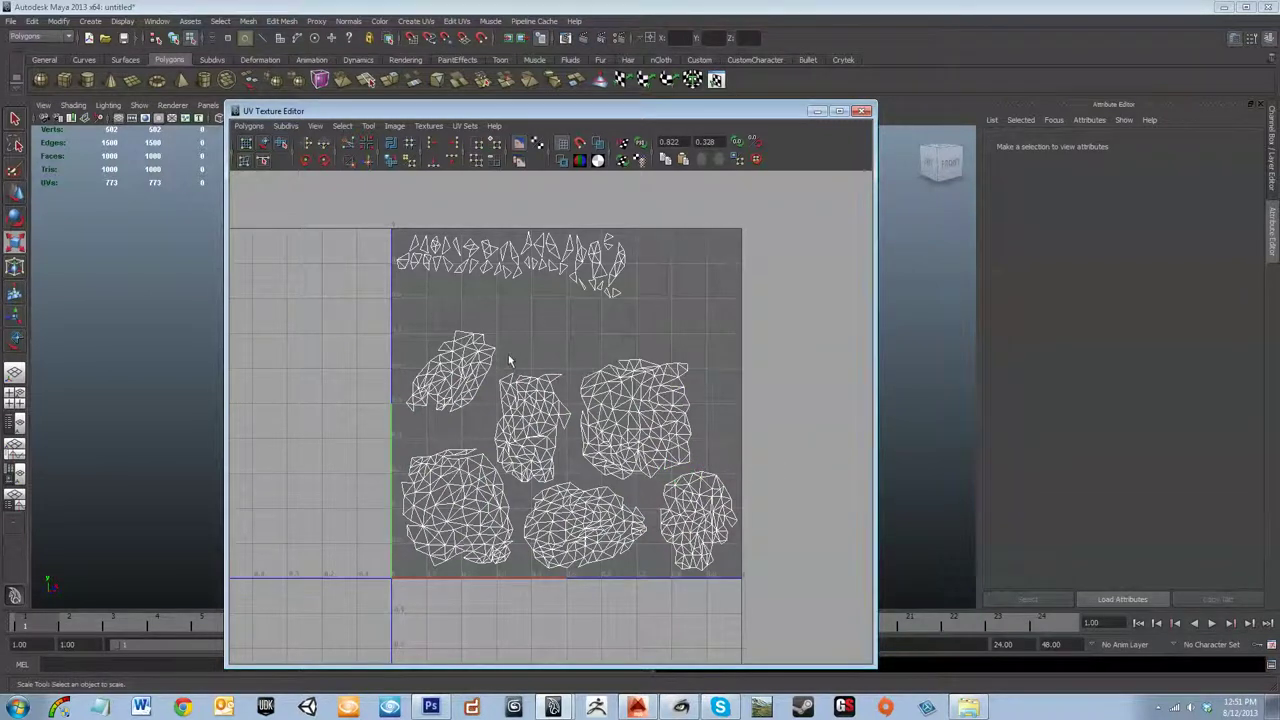
pyautogui.click(264, 143)
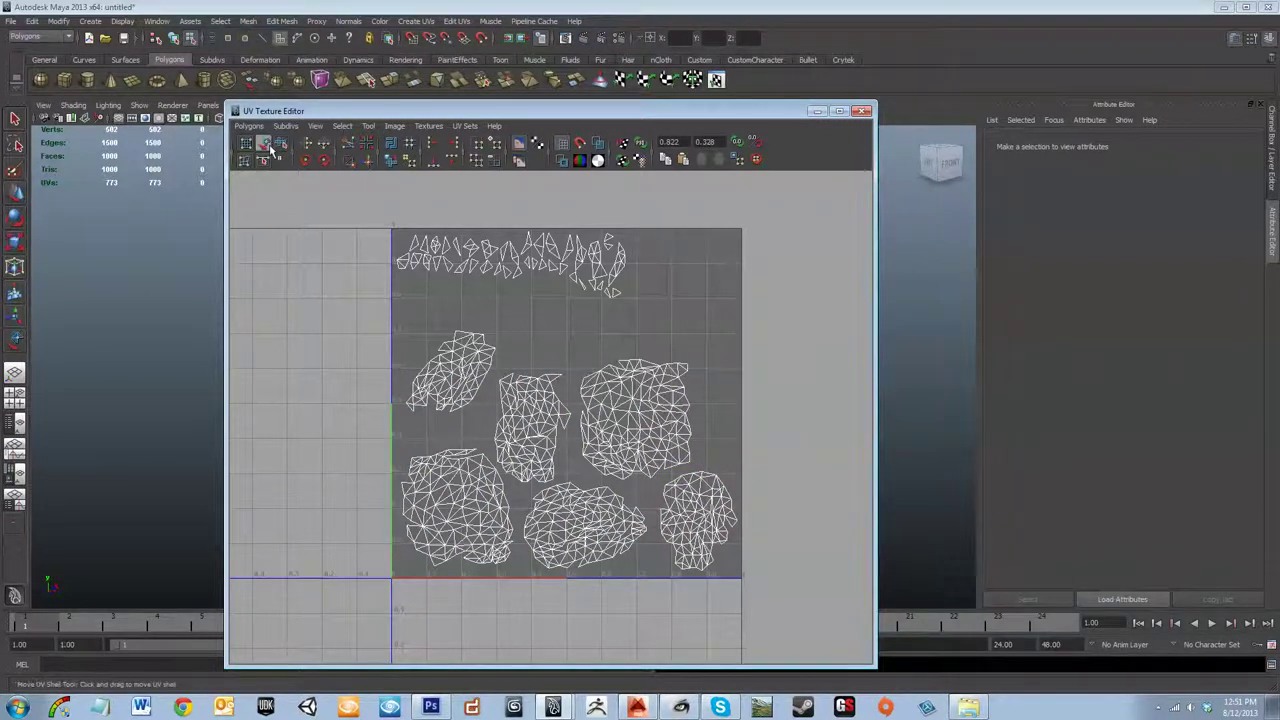
# - Enlarge the upper-left shell and shift it upward
pyautogui.moveTo(467, 407); pyautogui.dragTo(470, 425)
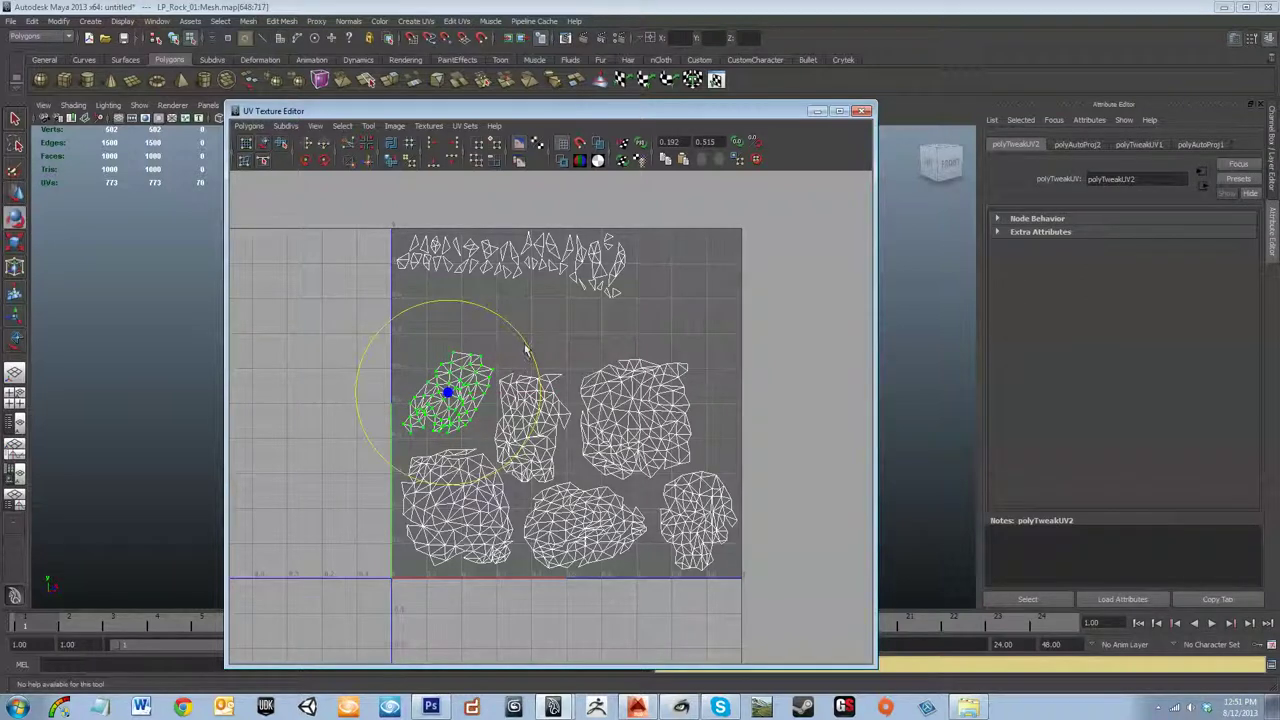
pyautogui.press('r')
pyautogui.moveTo(451, 398); pyautogui.dragTo(462, 372)
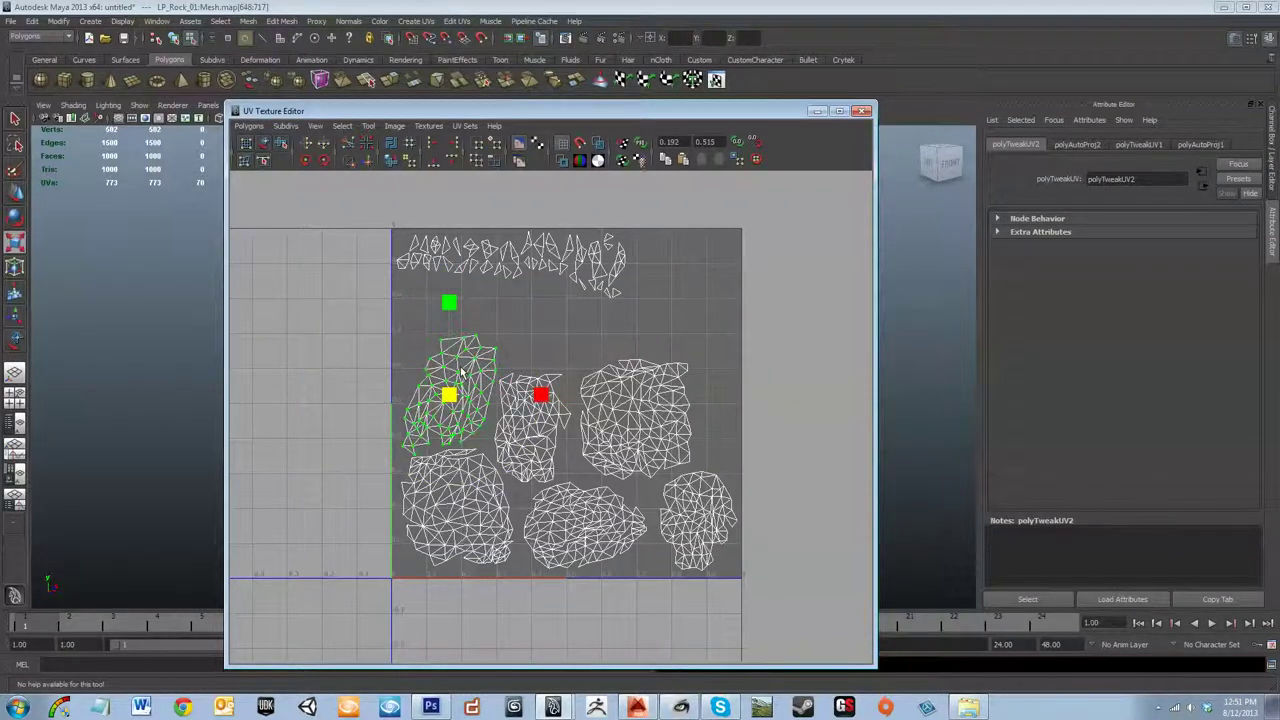
pyautogui.click(263, 143)
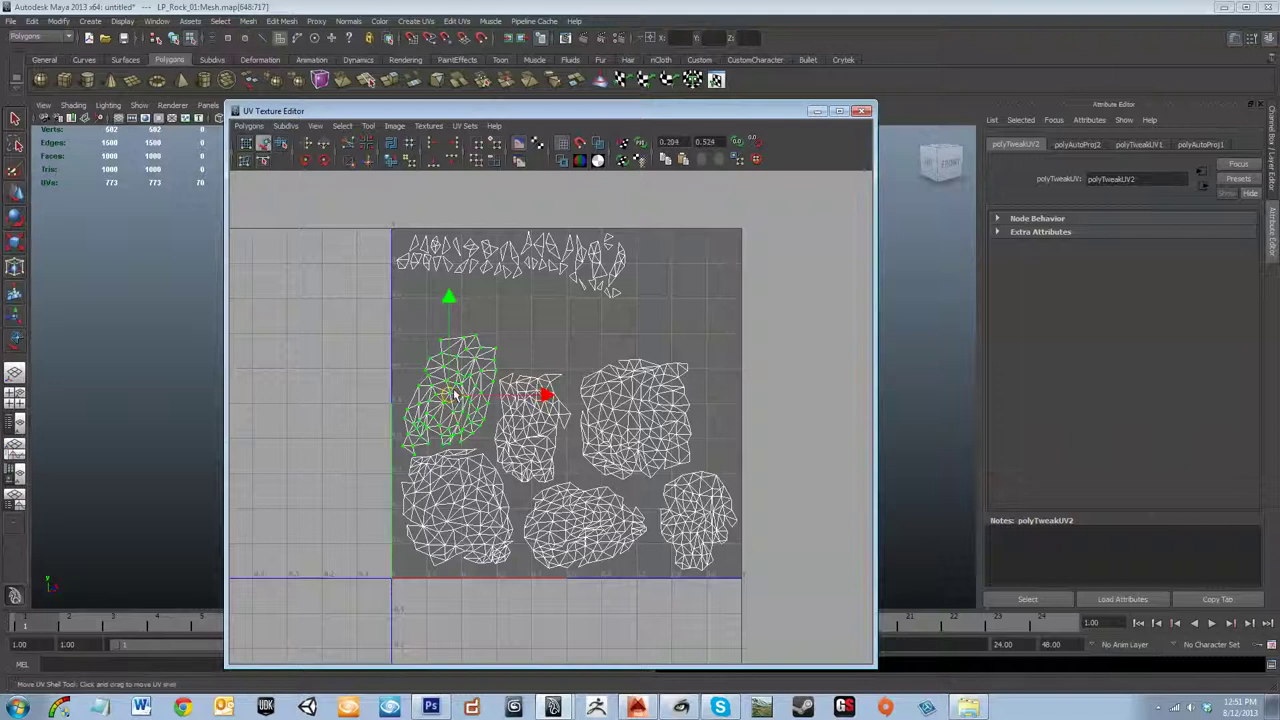
pyautogui.moveTo(453, 394); pyautogui.dragTo(450, 374)
# - Try enlarging the lower-left shell, then undo it and deselect
pyautogui.click(460, 508)
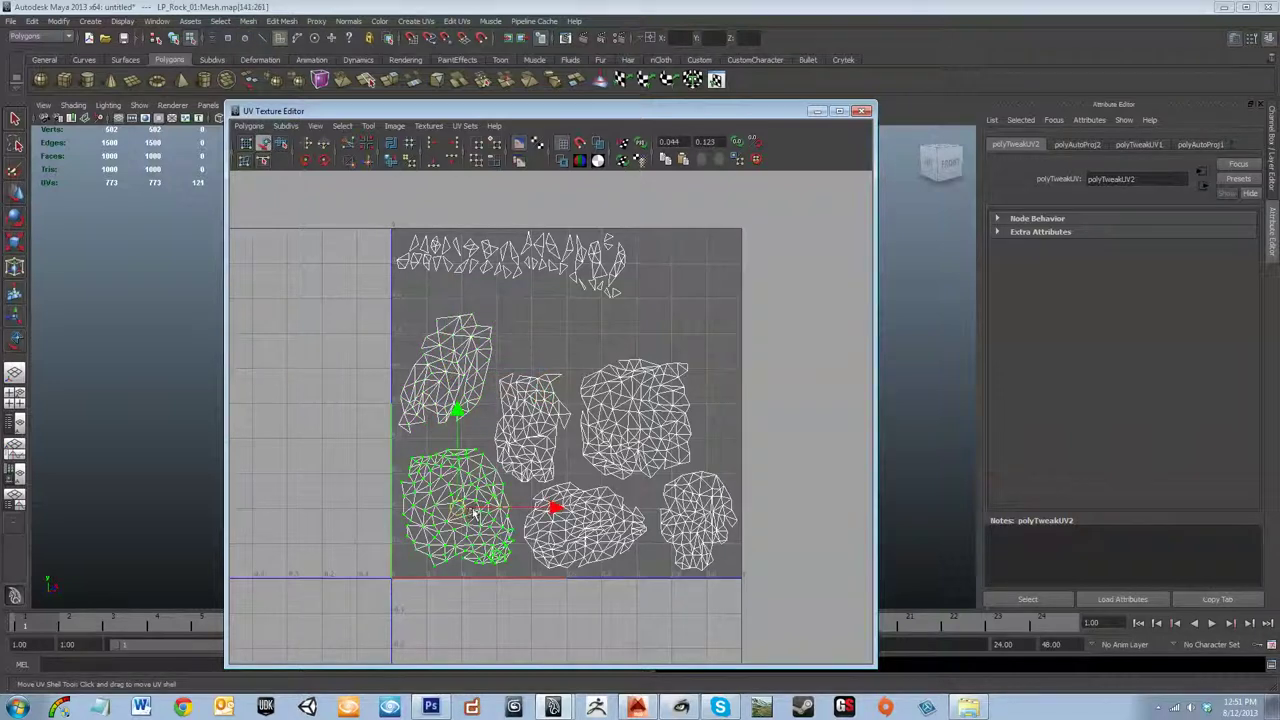
pyautogui.press('r')
pyautogui.moveTo(459, 508); pyautogui.dragTo(469, 495)
pyautogui.click(263, 144)
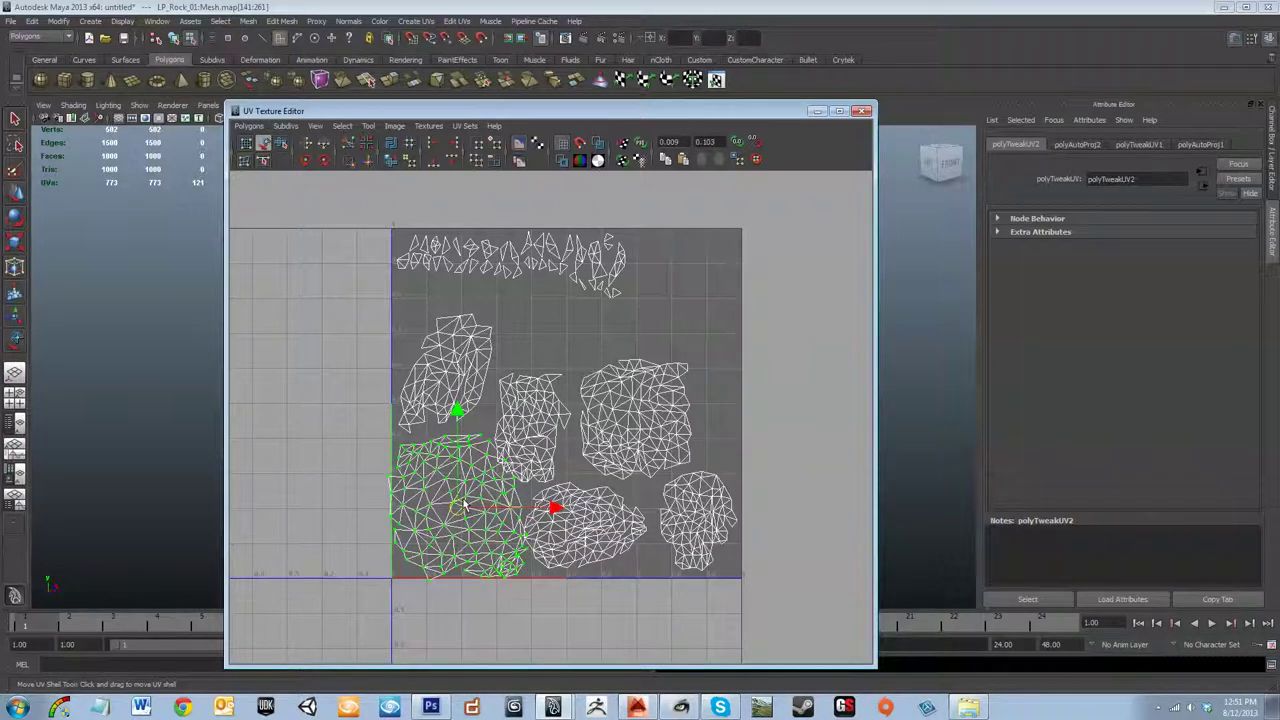
pyautogui.hotkey('ctrl', 'z')
pyautogui.hotkey('ctrl', 'z')
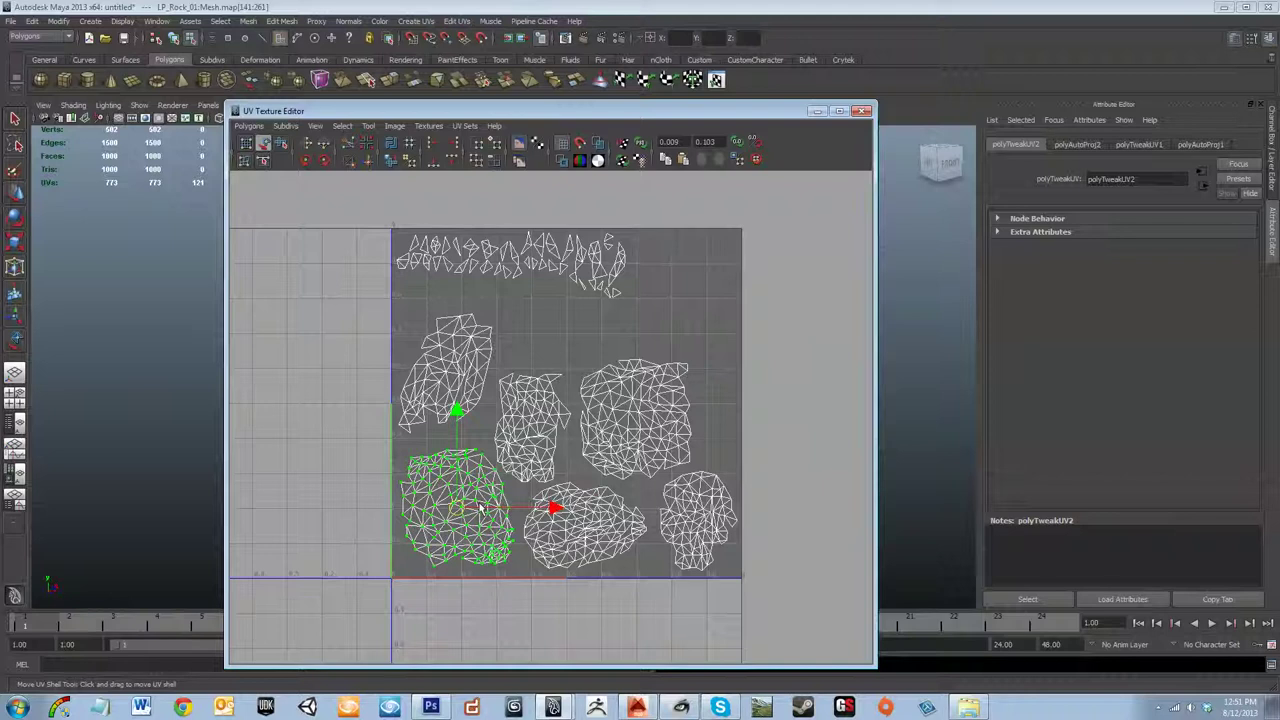
pyautogui.click(538, 338)
# - Scale the upper-left shell up further, discarding a trial move
pyautogui.click(443, 382)
pyautogui.moveTo(445, 372)
pyautogui.mouseDown()
pyautogui.moveTo(452, 387)
pyautogui.moveTo(442, 370)
pyautogui.mouseUp()
pyautogui.click(478, 418)
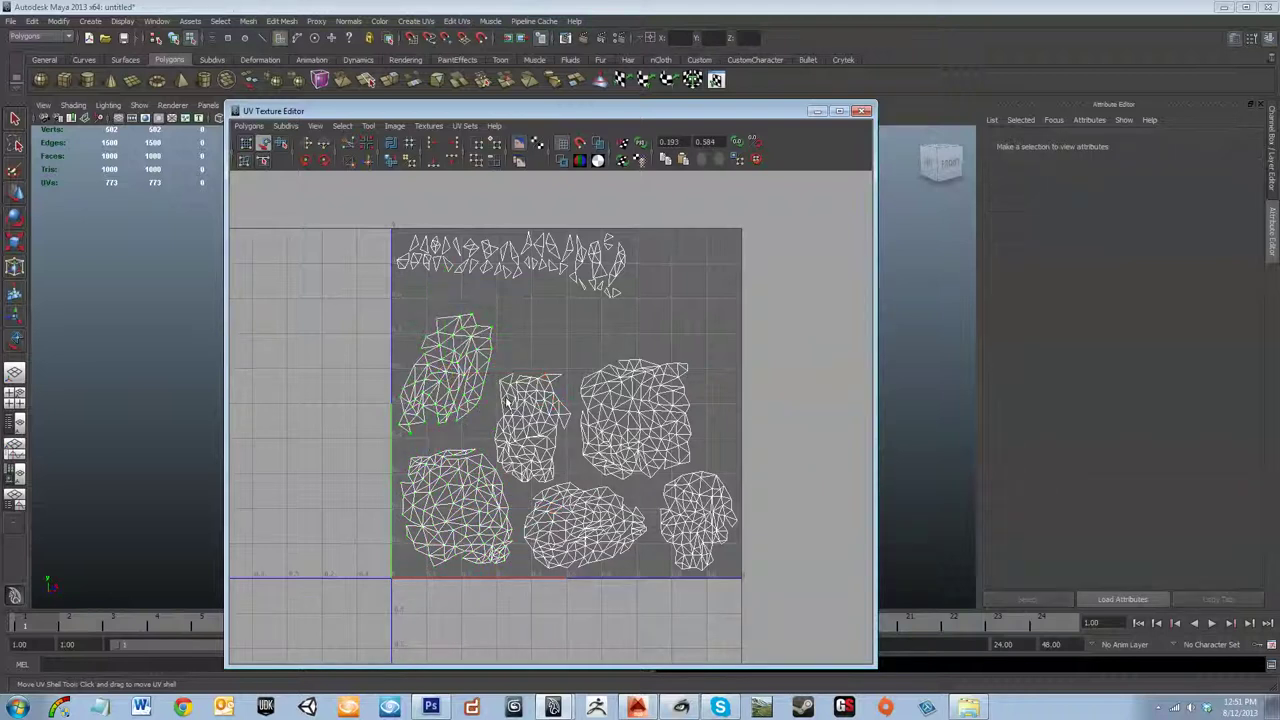
pyautogui.click(421, 384)
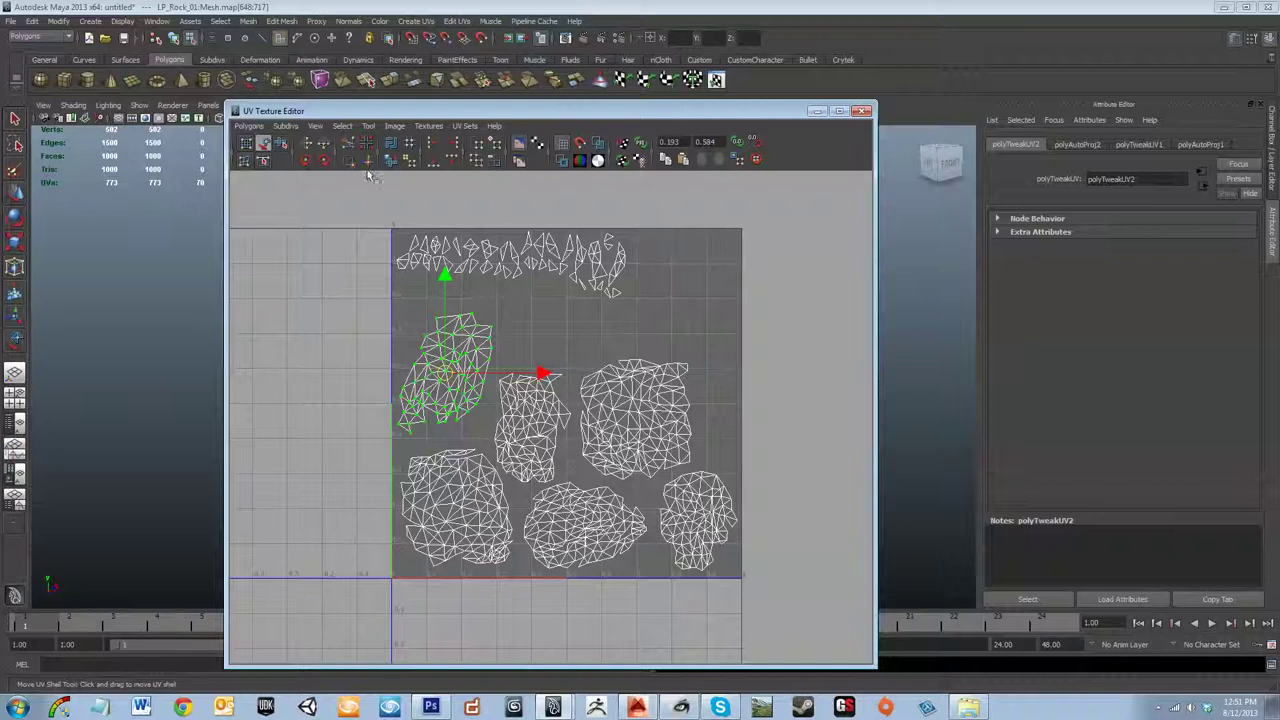
pyautogui.press('r')
pyautogui.moveTo(452, 376); pyautogui.dragTo(481, 388)
pyautogui.press('w')
pyautogui.moveTo(445, 378); pyautogui.dragTo(500, 456)
pyautogui.hotkey('ctrl', 'z')
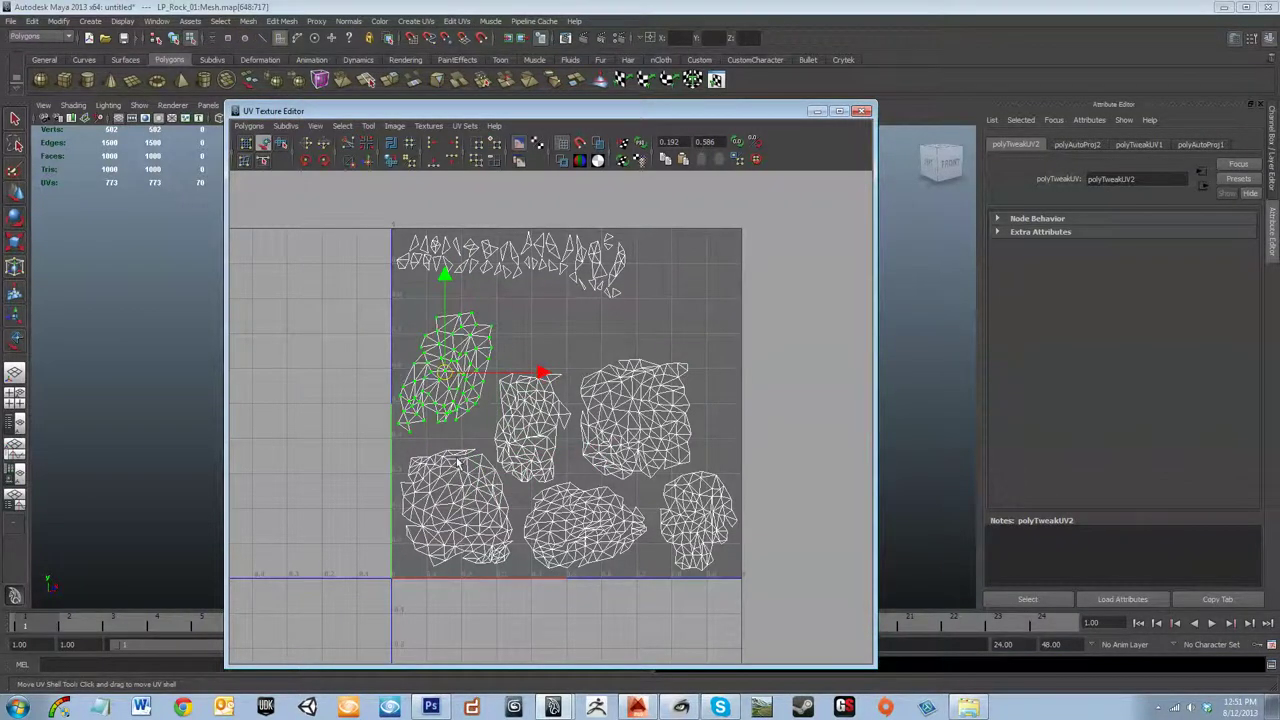
# - Discard trial moves of the middle shell, then move the large right shell up-right and enlarge it
pyautogui.moveTo(446, 385); pyautogui.dragTo(596, 432)
pyautogui.hotkey('ctrl', 'z')
pyautogui.click(533, 428)
pyautogui.hotkey('ctrl', 'z')
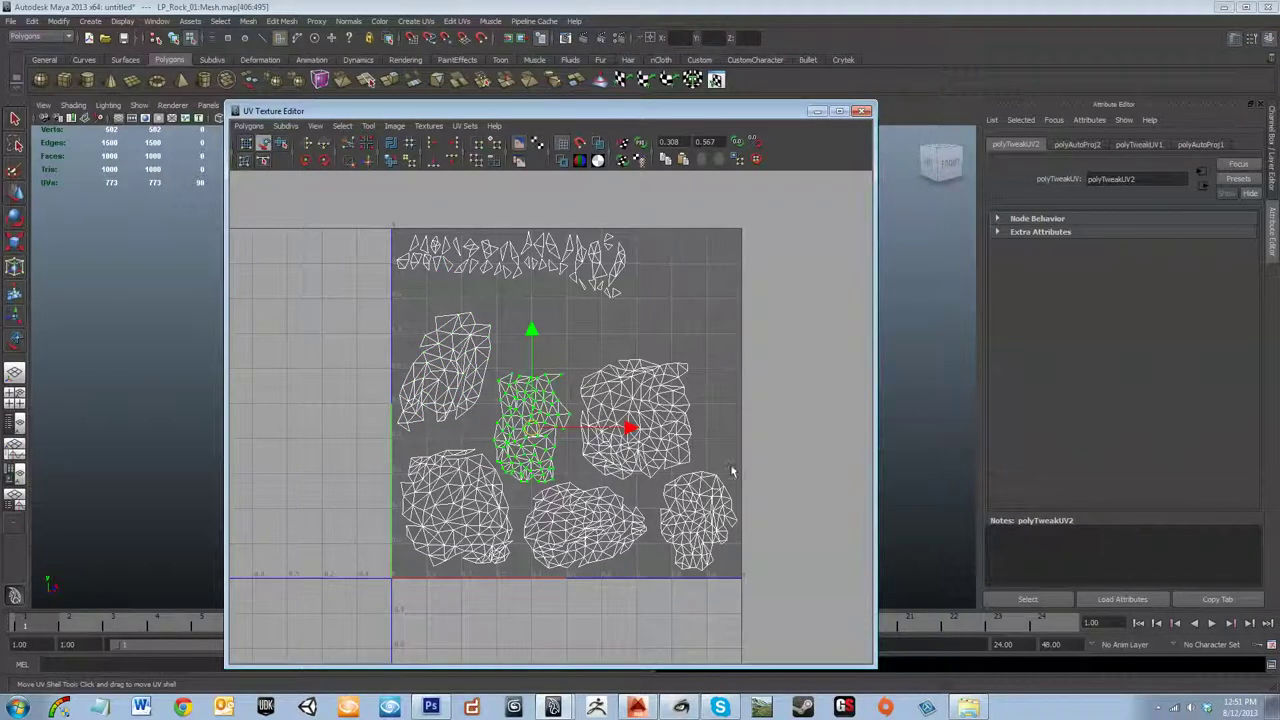
pyautogui.click(716, 467)
pyautogui.scroll(-3, 700, 462)
pyautogui.scroll(4, 690, 470)
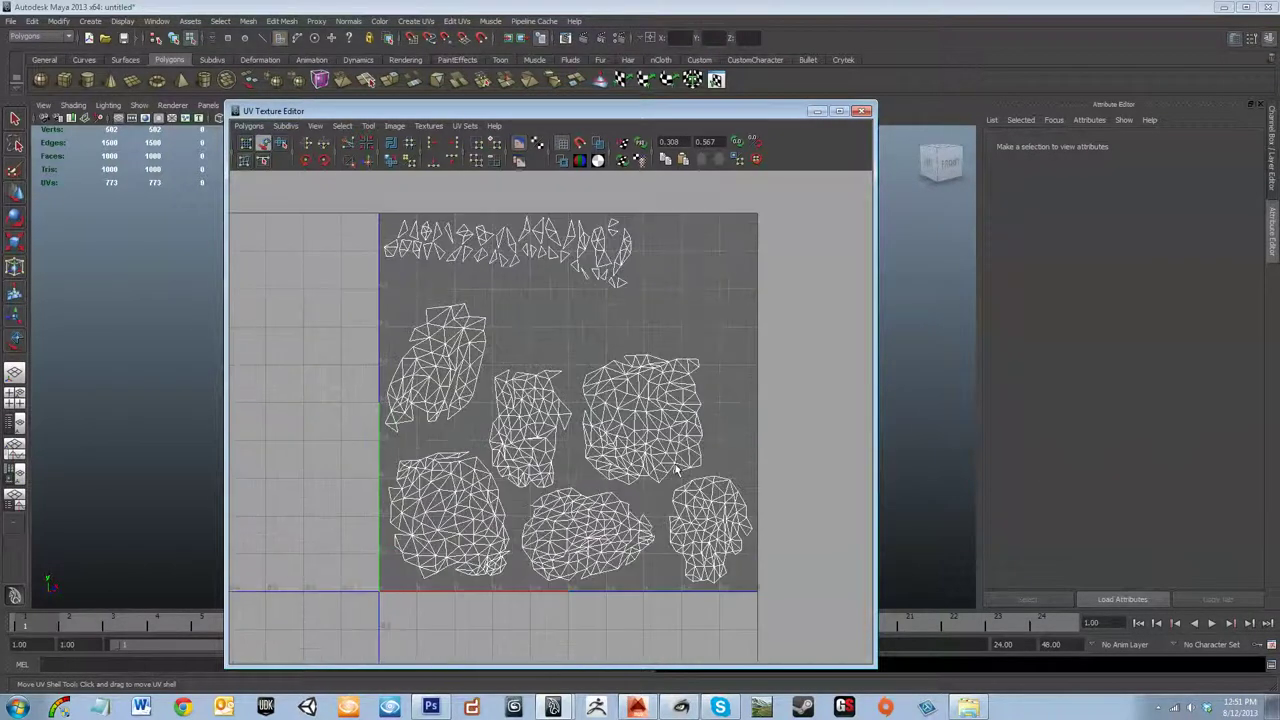
pyautogui.moveTo(648, 410); pyautogui.dragTo(694, 352)
pyautogui.press('r')
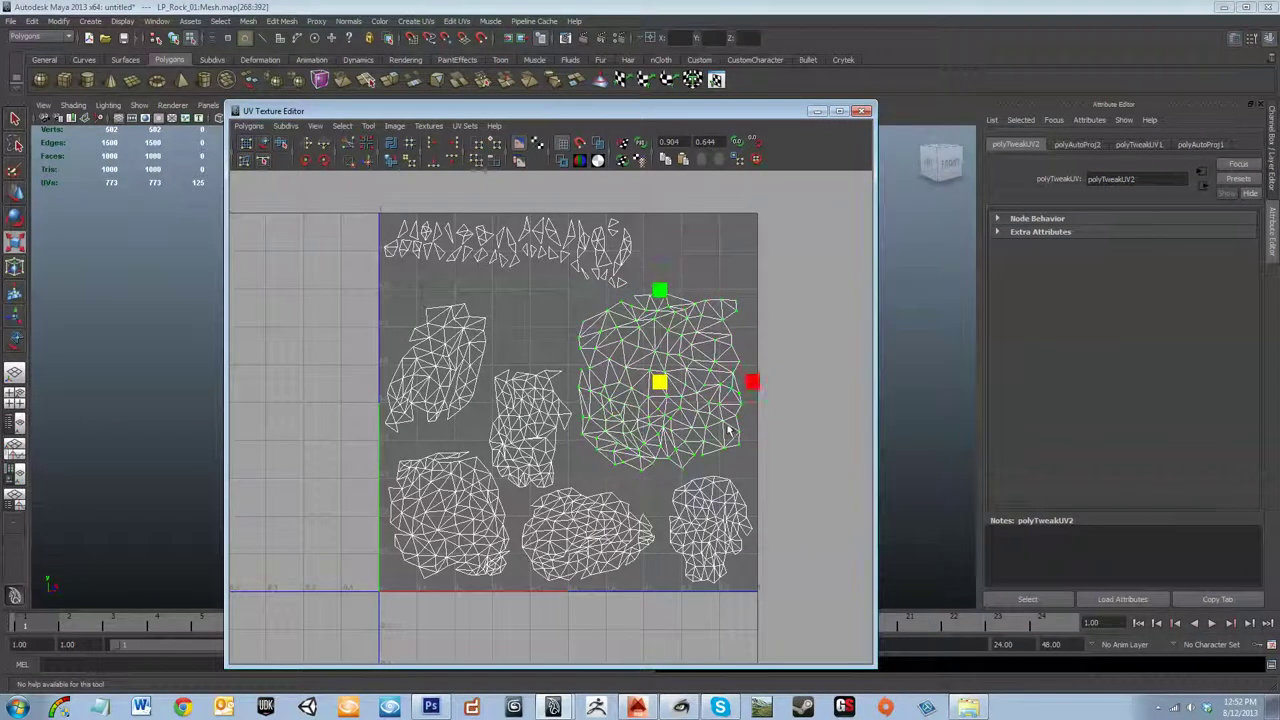
# - Select the lower-right UV shell with Move UV Shell and scale it up slightly
pyautogui.click(735, 455)
pyautogui.click(714, 517)
pyautogui.moveTo(808, 517); pyautogui.dragTo(866, 517)
pyautogui.click(263, 143)
pyautogui.click(690, 540)
pyautogui.press('r')
pyautogui.moveTo(718, 540)
pyautogui.mouseDown()
pyautogui.moveTo(726, 497)
pyautogui.moveTo(722, 515)
pyautogui.mouseUp()
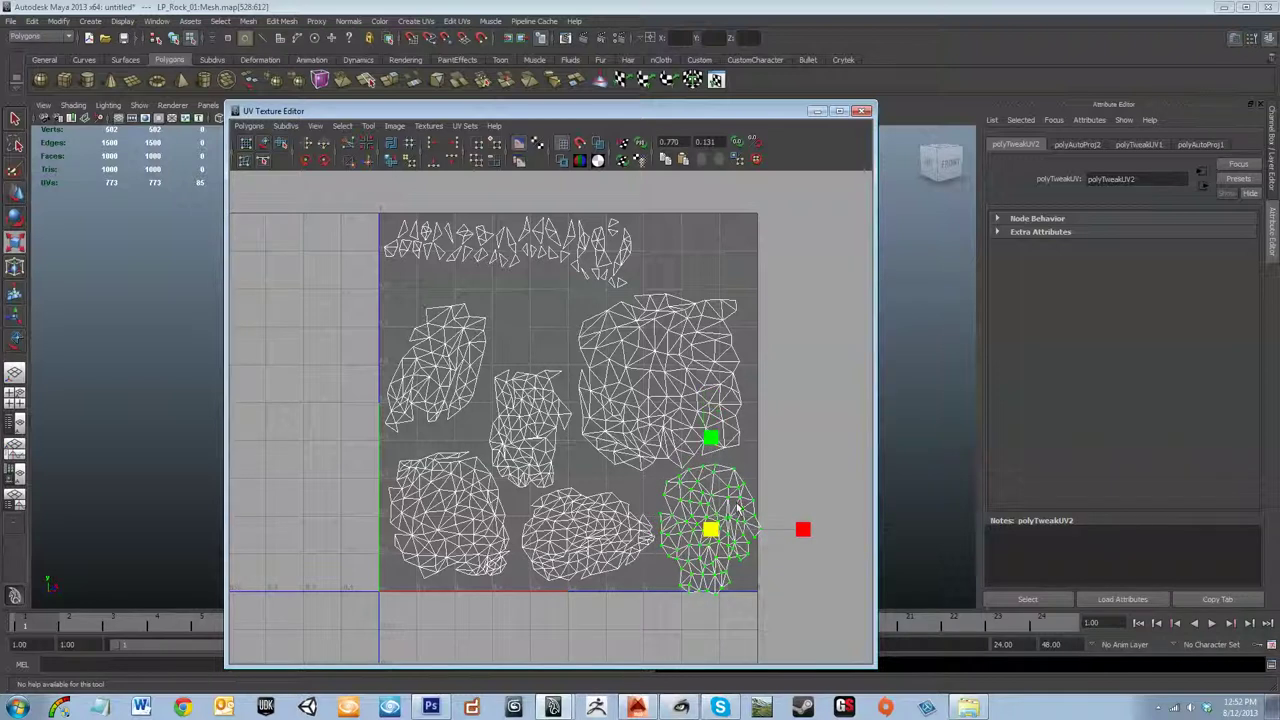
# - Nudge the lower-right shell up, then slightly down-left into the tile's bottom-right corner
pyautogui.click(263, 143)
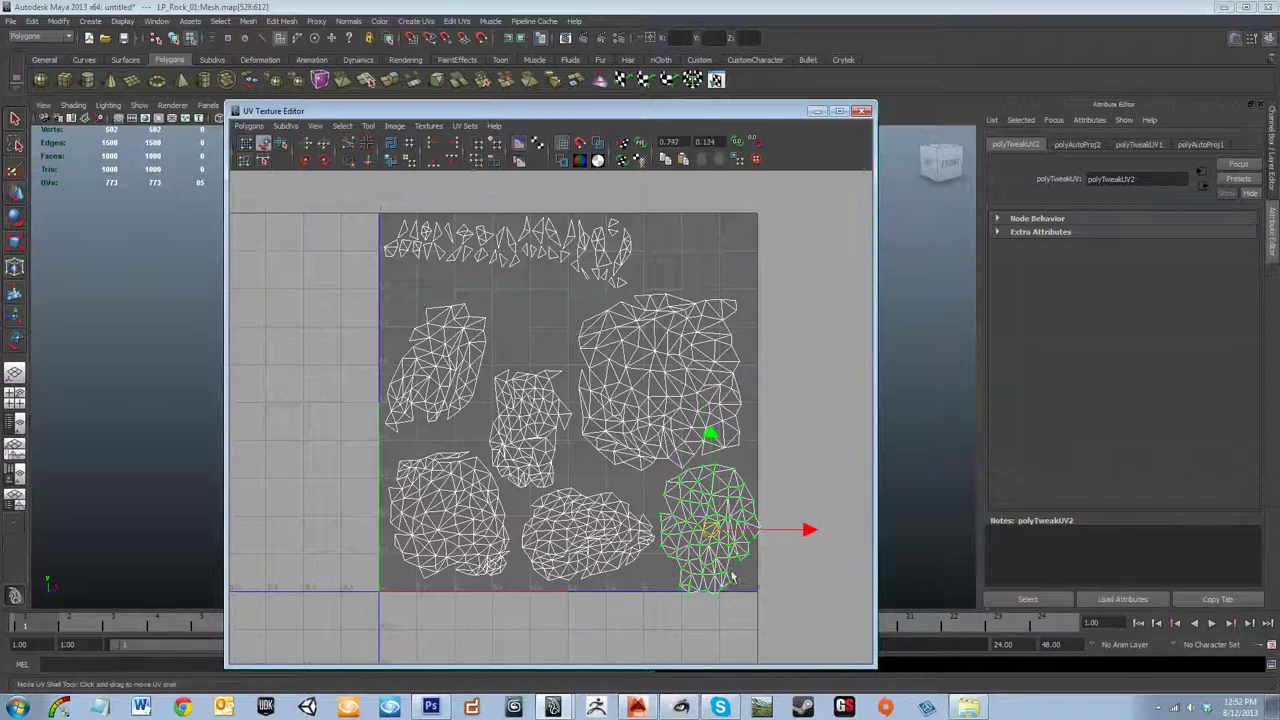
pyautogui.moveTo(713, 531); pyautogui.dragTo(713, 526)
pyautogui.click(768, 530)
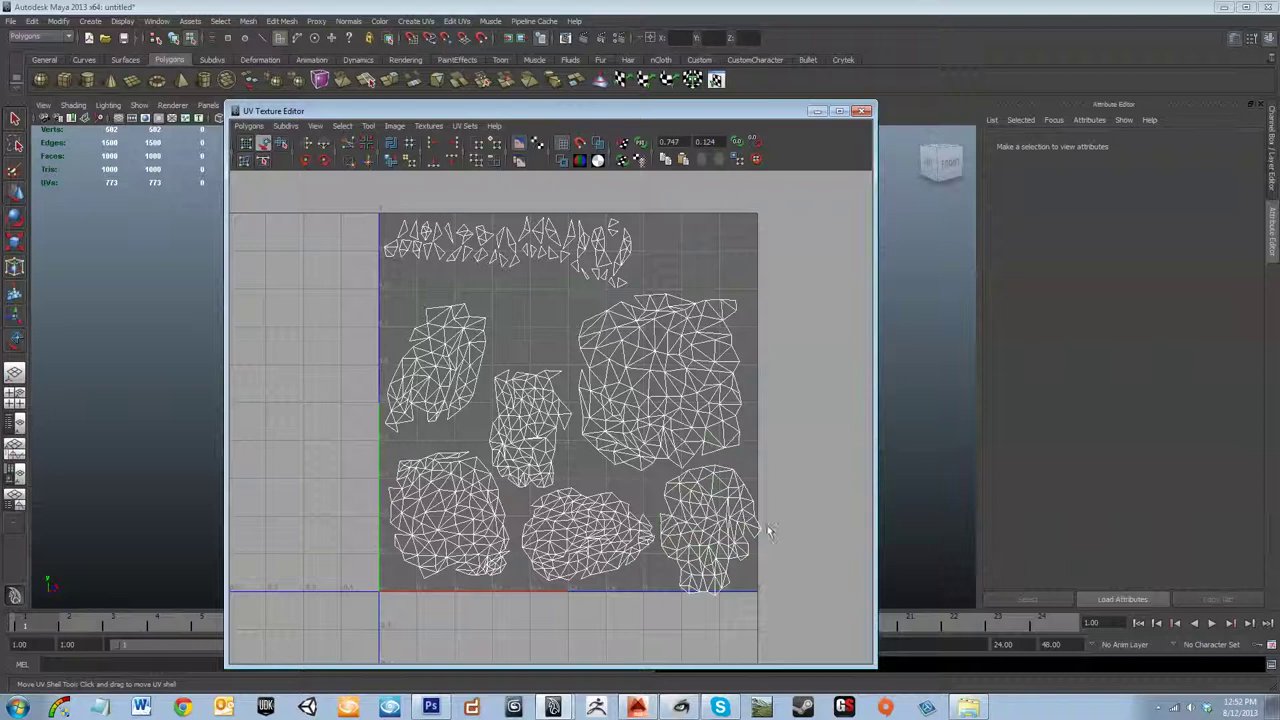
pyautogui.click(718, 526)
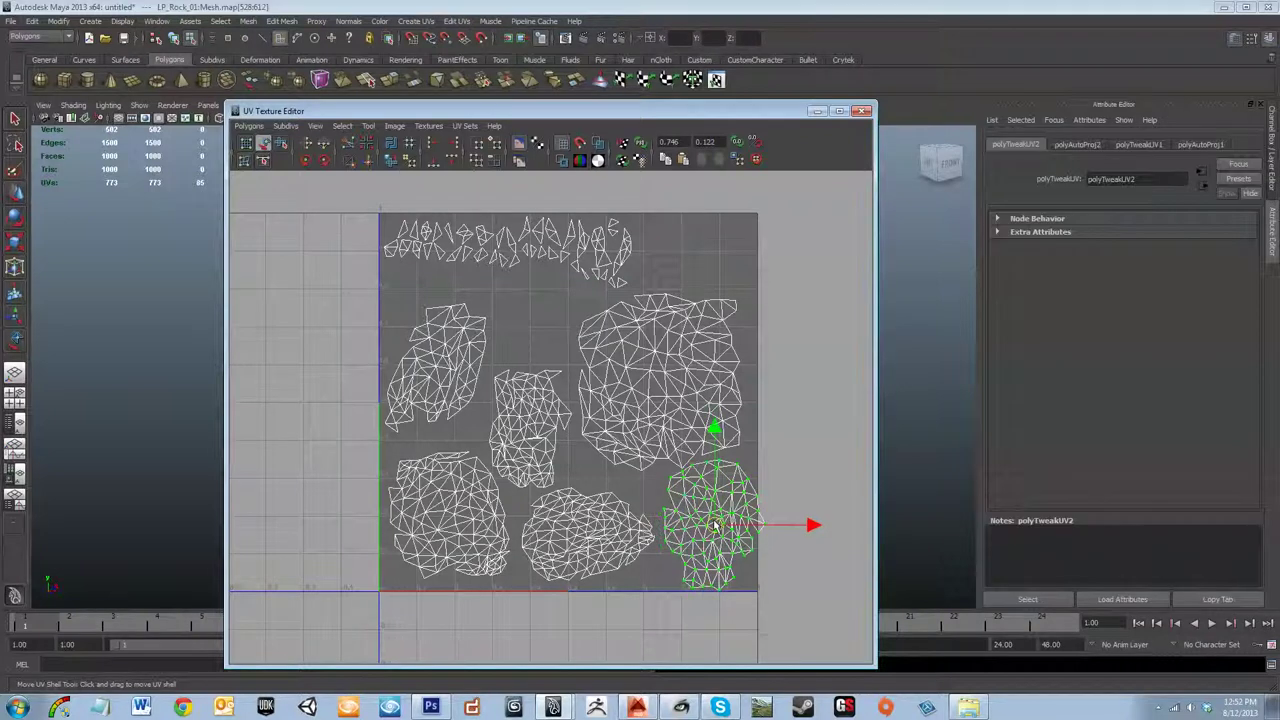
pyautogui.moveTo(715, 525); pyautogui.dragTo(713, 527)
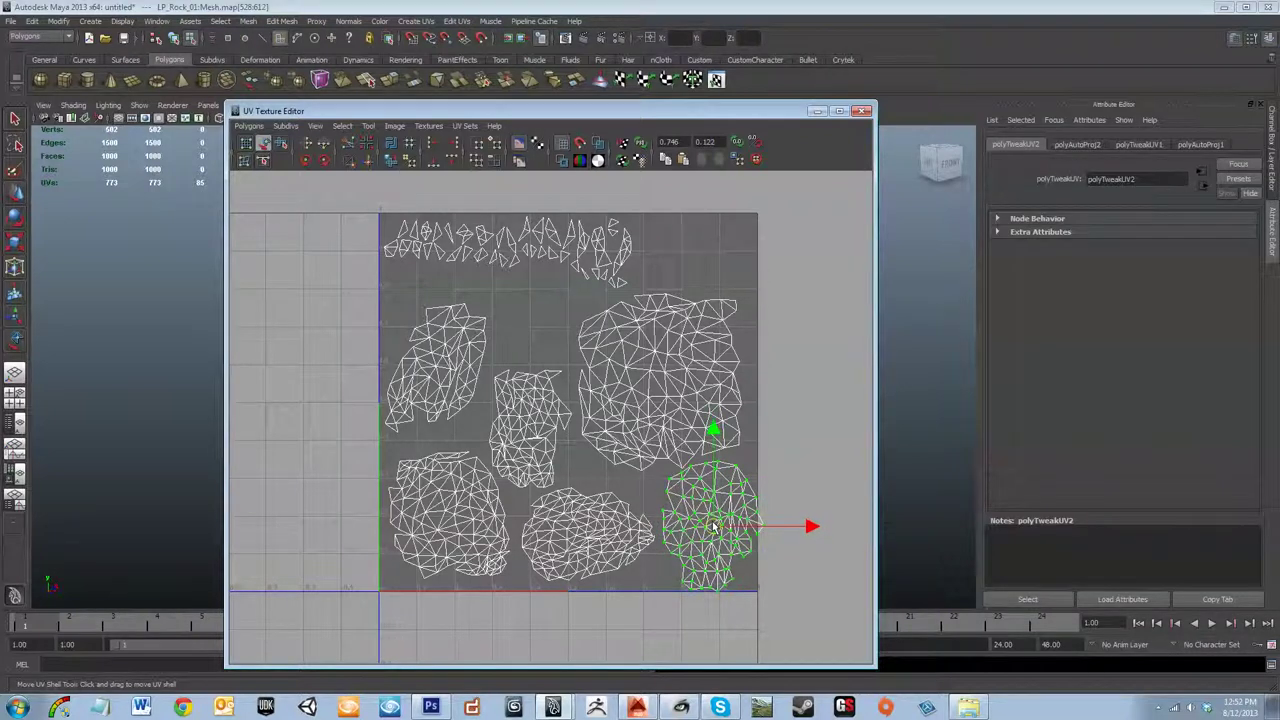
pyautogui.click(771, 600)
# - Zoom out to frame the UV layout and select the small upper-left shell
pyautogui.scroll(5, 771, 600)
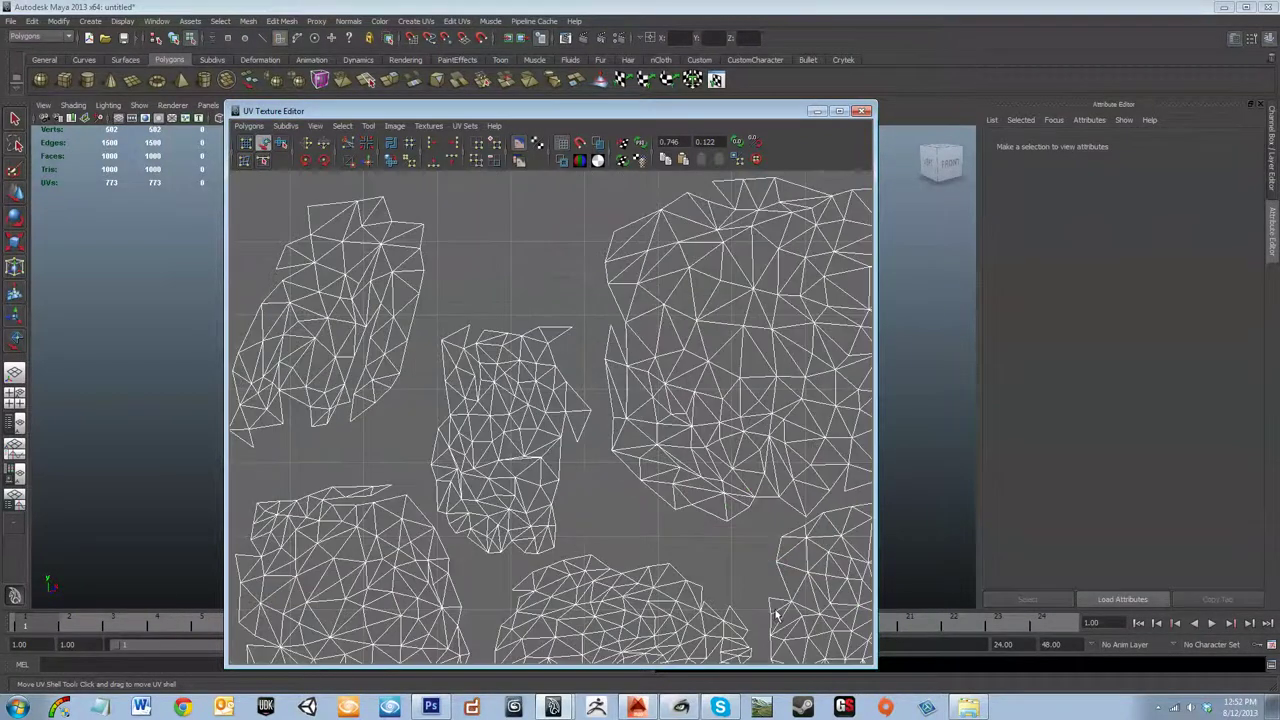
pyautogui.scroll(-4, 538, 430)
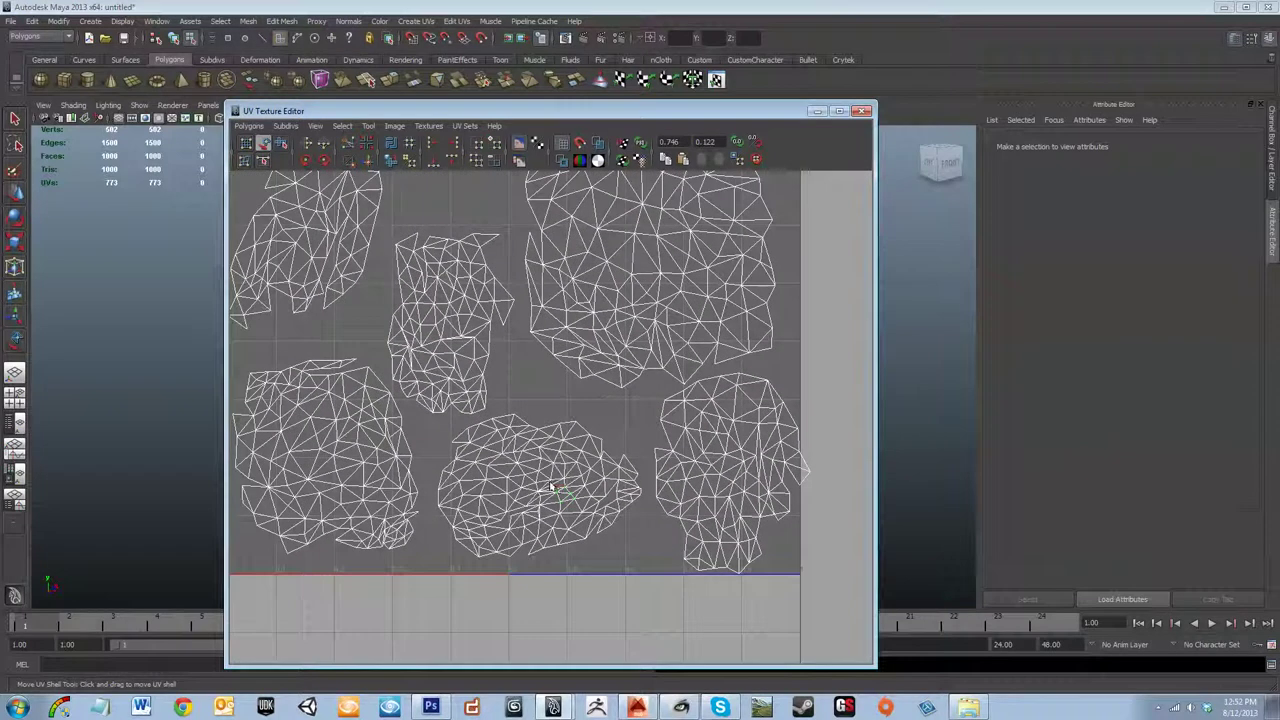
pyautogui.click(546, 487)
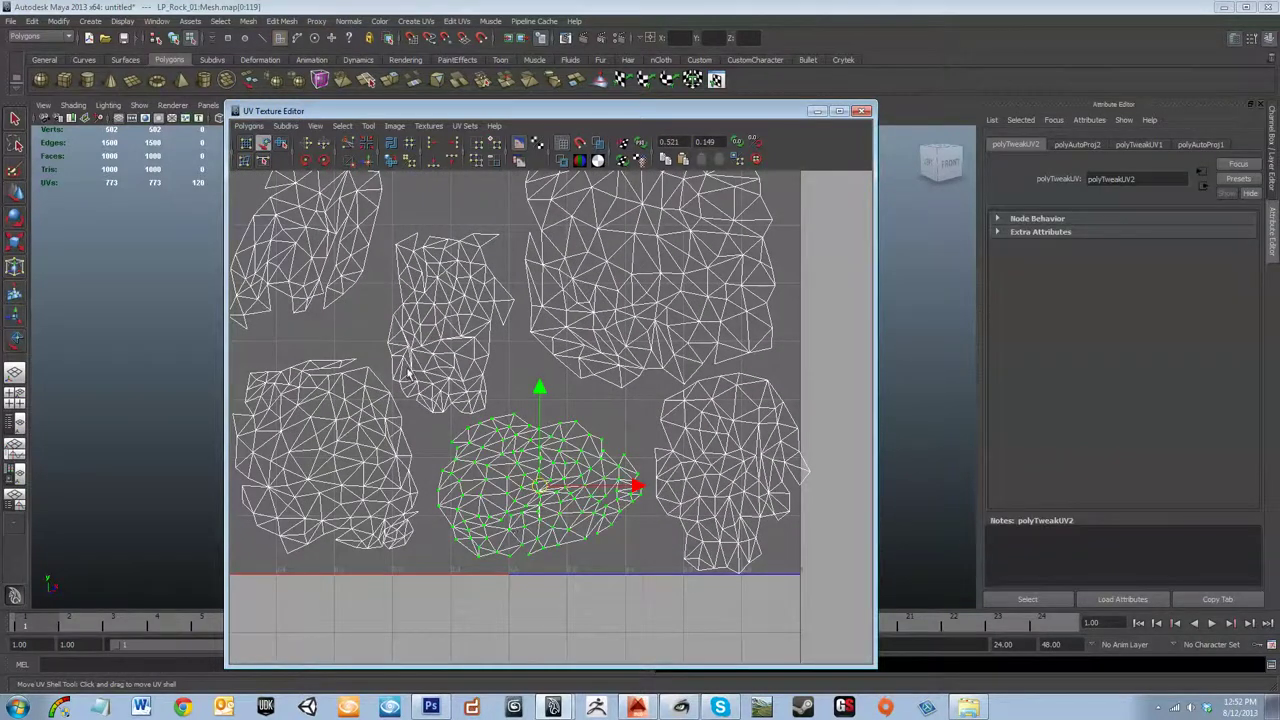
pyautogui.scroll(-3, 408, 372)
pyautogui.click(497, 362)
# - Enlarge the small upper-left shell and rotate it roughly 70° clockwise
pyautogui.press('w')
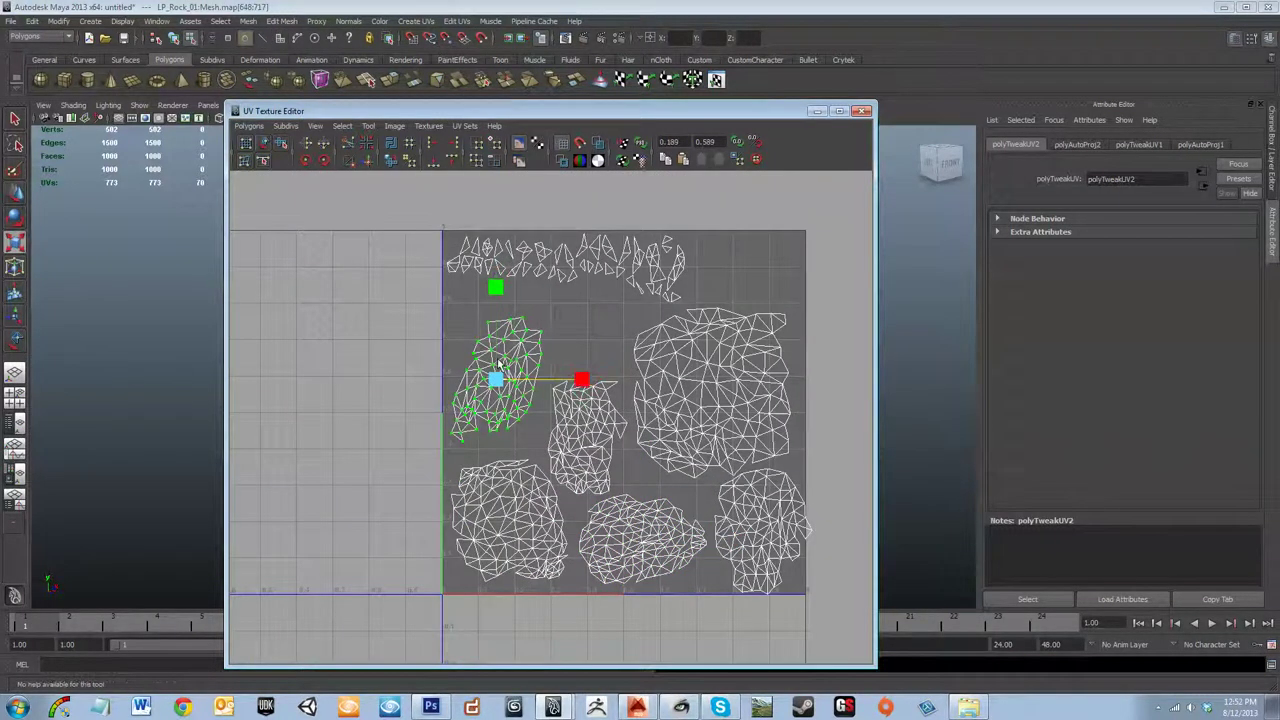
pyautogui.moveTo(500, 365); pyautogui.dragTo(505, 342)
pyautogui.press('e')
pyautogui.moveTo(546, 300); pyautogui.dragTo(641, 419)
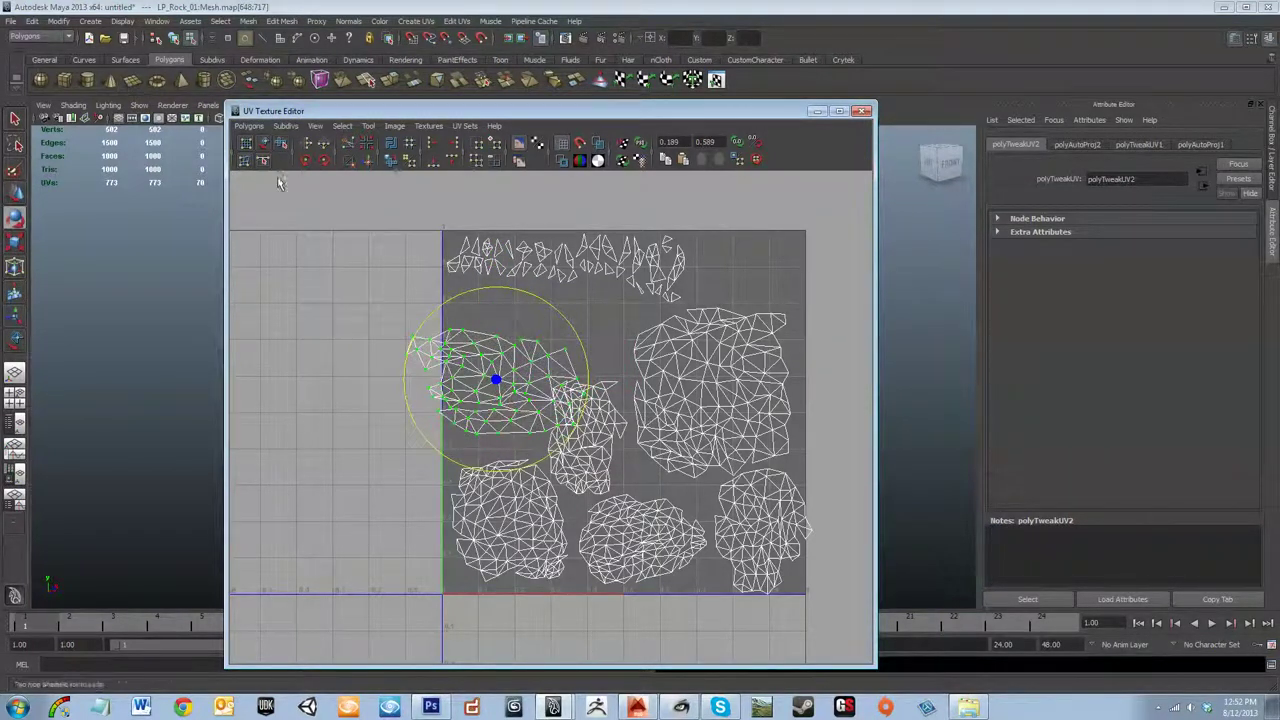
# - Move the rotated shell up-right into the upper left of the UV square
pyautogui.click(265, 144)
pyautogui.moveTo(494, 383); pyautogui.dragTo(532, 339)
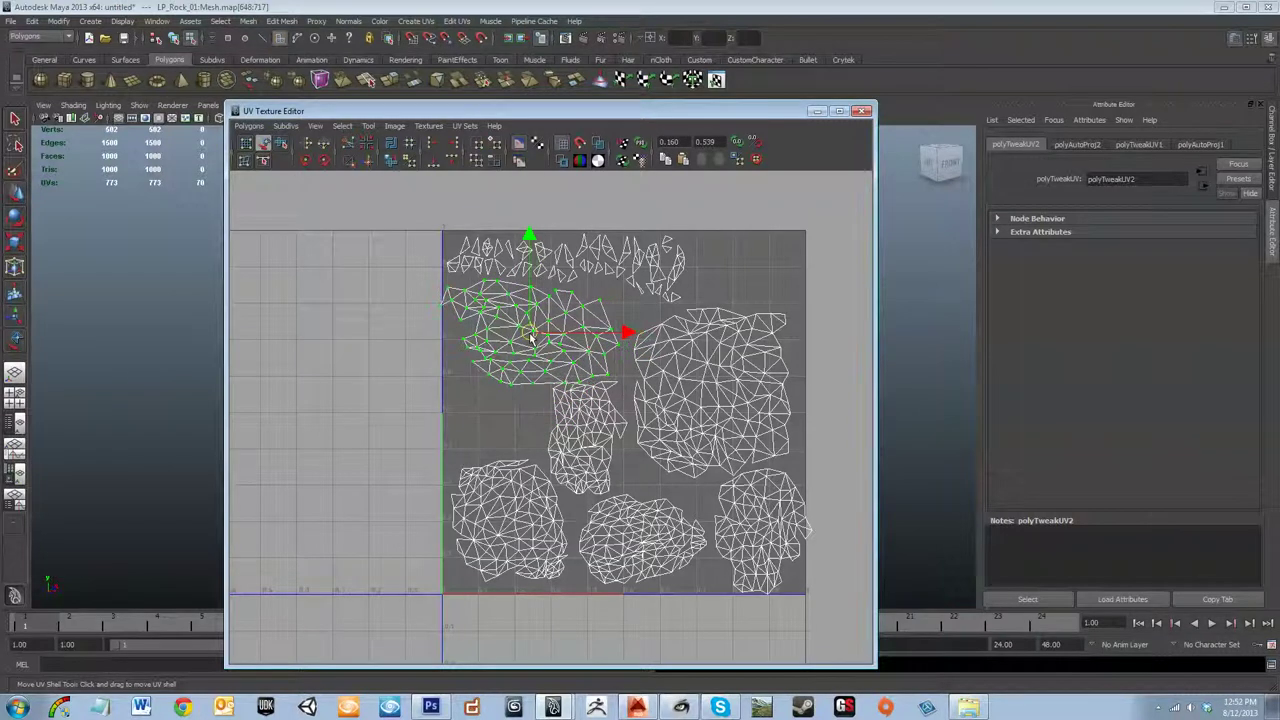
pyautogui.moveTo(531, 339); pyautogui.dragTo(529, 399)
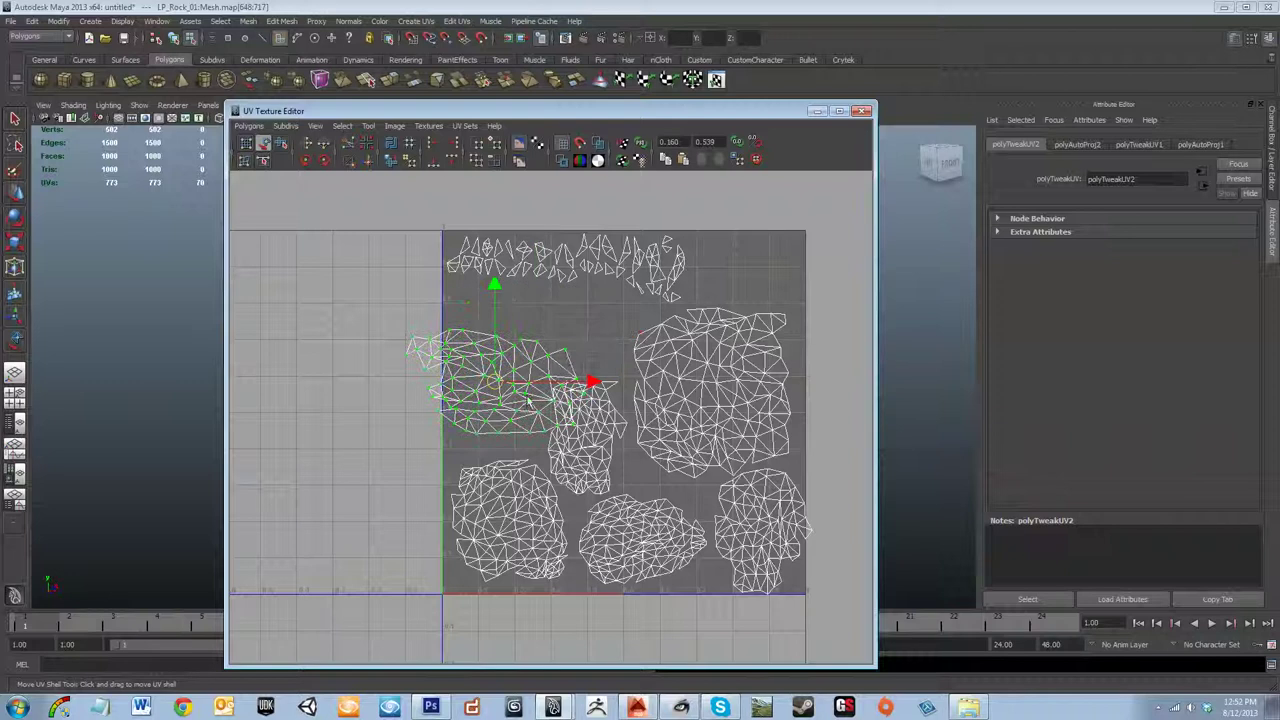
pyautogui.click(588, 326)
pyautogui.click(494, 379)
pyautogui.moveTo(494, 379); pyautogui.dragTo(530, 334)
pyautogui.hotkey('ctrl', 'z')
# - Nudge the large right-hand shell to fit just inside the tile's right edge
pyautogui.click(815, 386)
pyautogui.click(718, 395)
pyautogui.moveTo(716, 394); pyautogui.dragTo(729, 382)
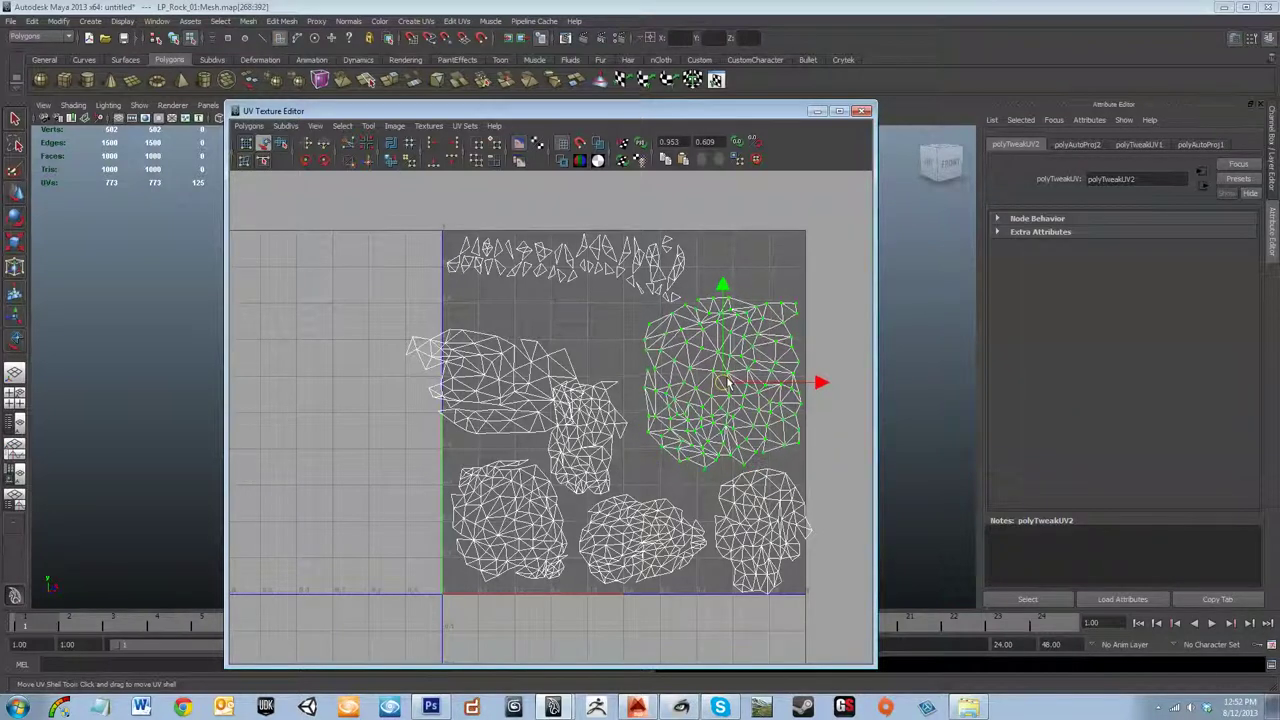
# - Try shifting the left and middle shells, undoing both, then select the bottom-middle shell
pyautogui.click(489, 377)
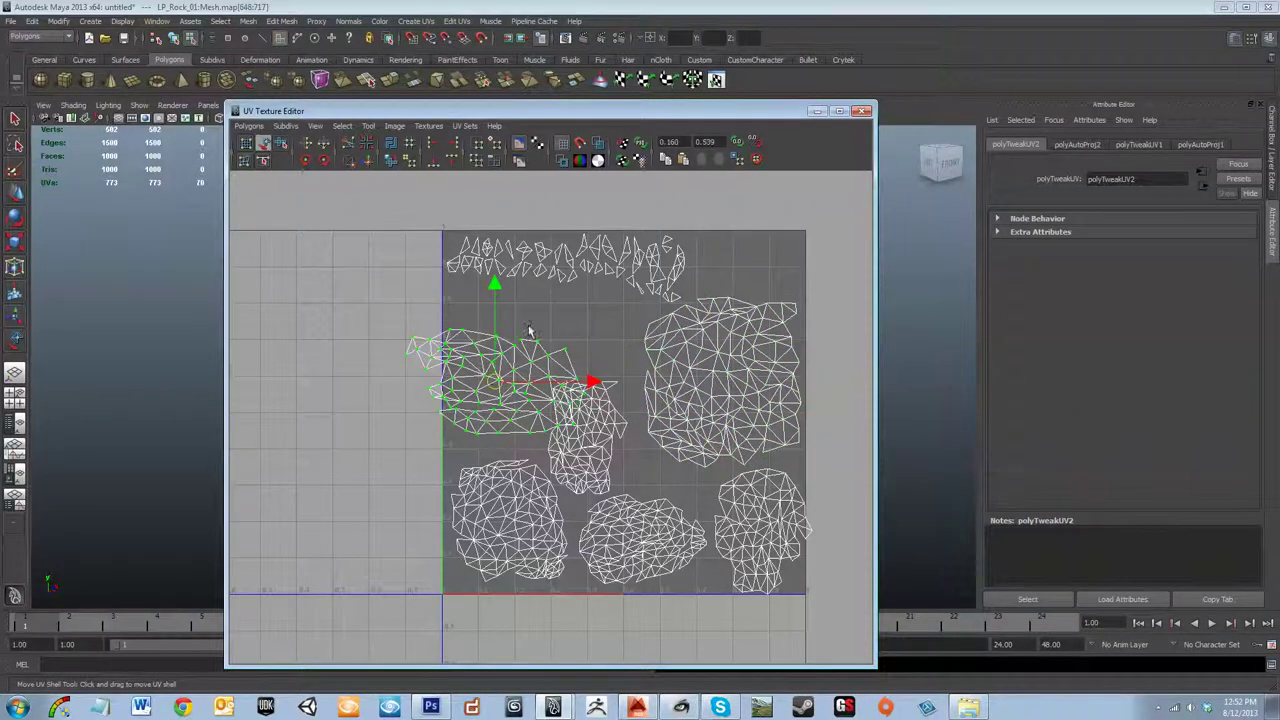
pyautogui.moveTo(503, 380); pyautogui.dragTo(555, 340)
pyautogui.hotkey('ctrl', 'z')
pyautogui.moveTo(580, 440); pyautogui.dragTo(603, 391)
pyautogui.hotkey('ctrl', 'z')
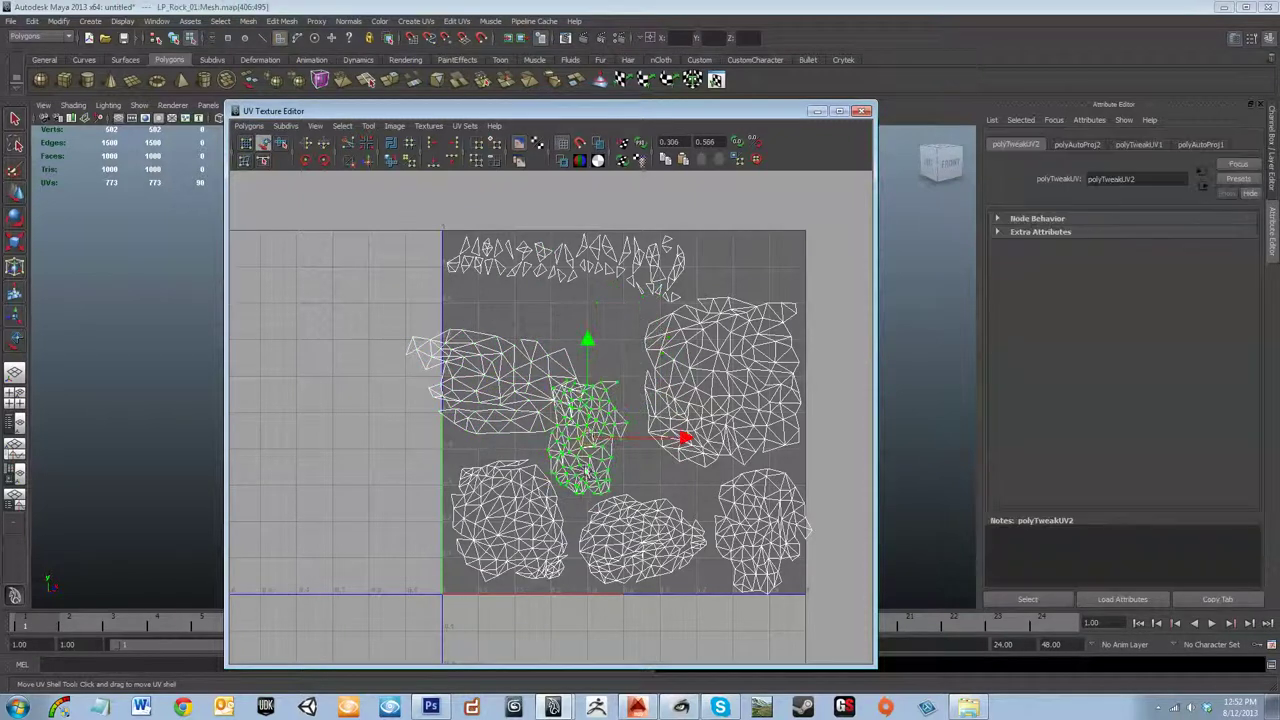
pyautogui.click(711, 413)
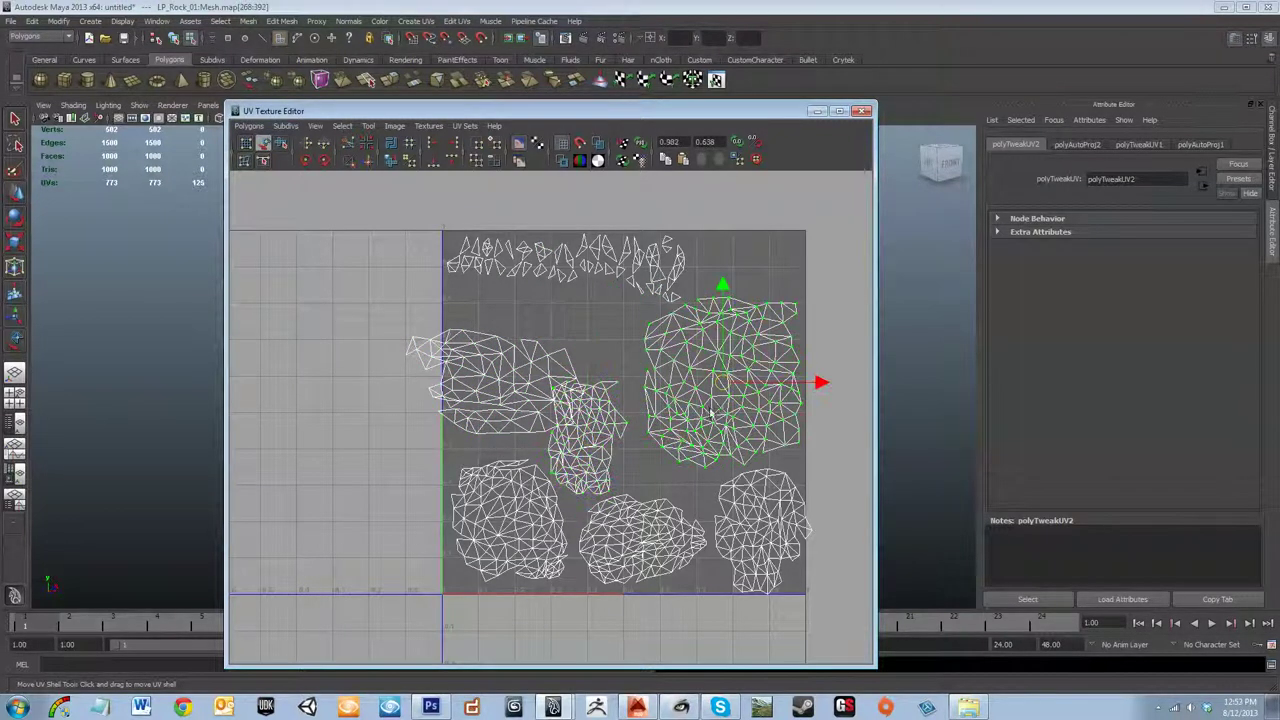
pyautogui.click(677, 500)
pyautogui.click(614, 530)
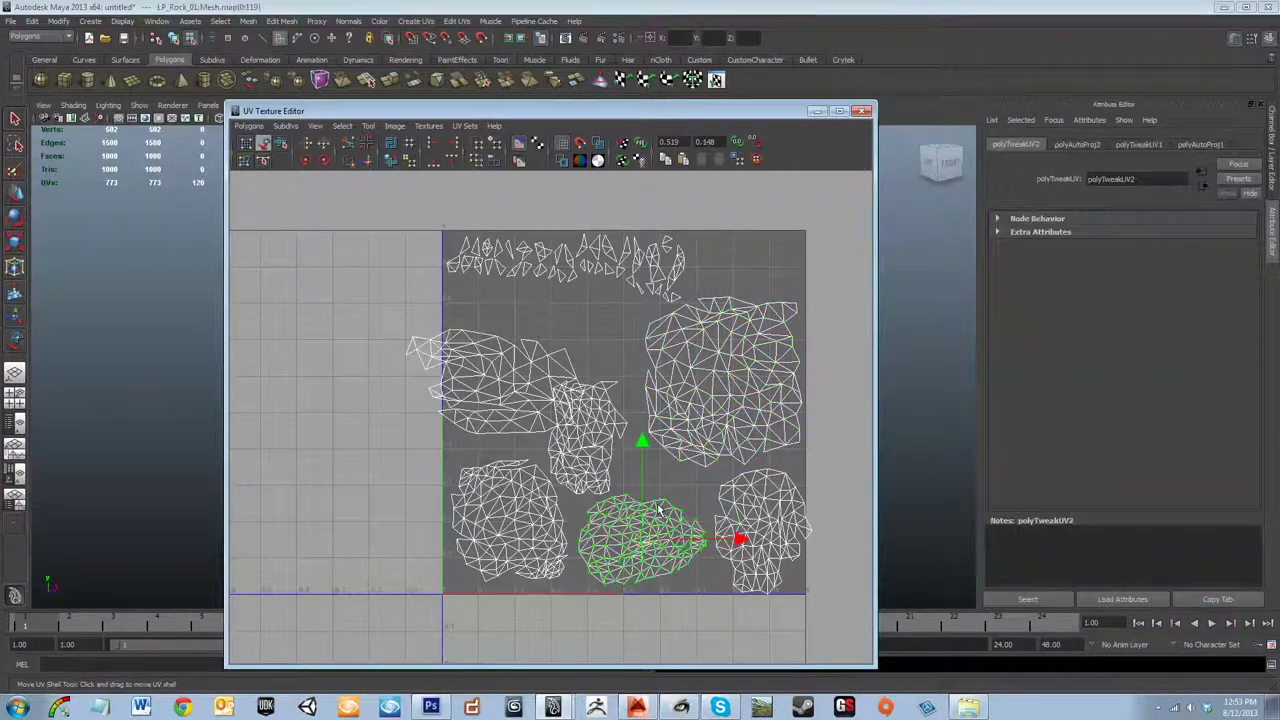
# - Open the Move UV Shell settings and place the UV editor beside the 3D view
pyautogui.doubleClick(263, 143)
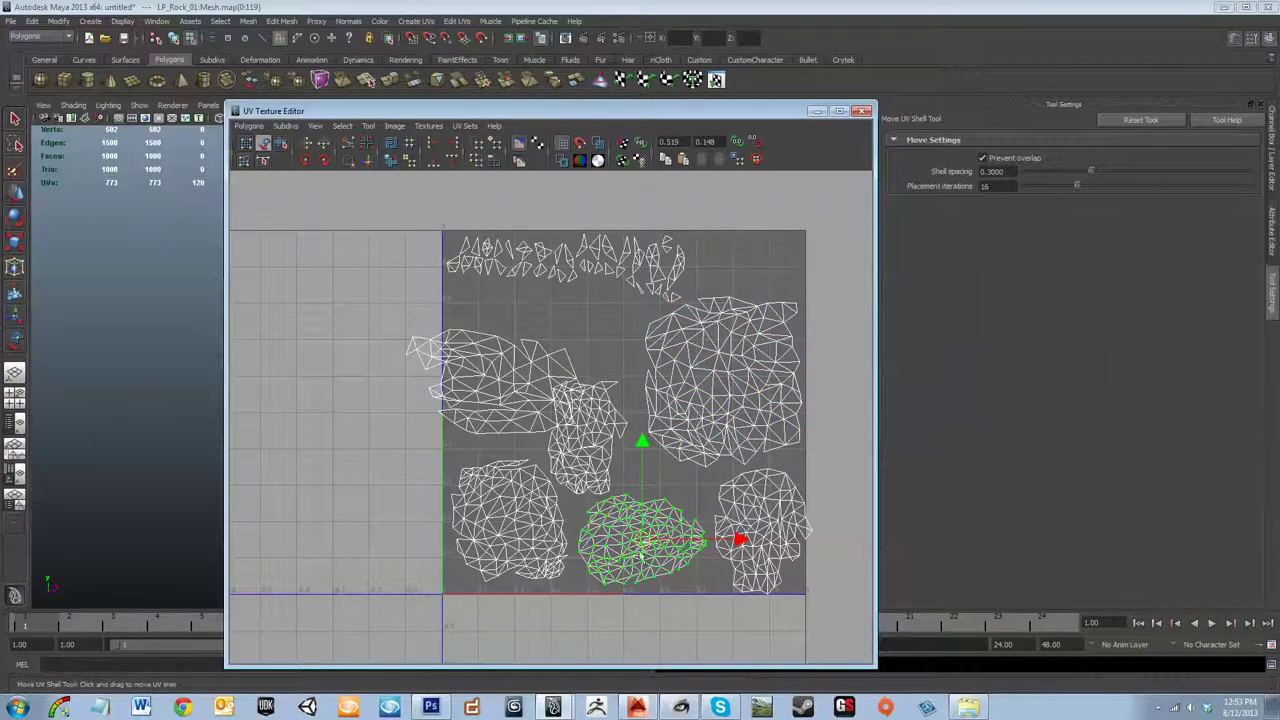
pyautogui.click(687, 502)
pyautogui.moveTo(630, 112); pyautogui.dragTo(1033, 113)
pyautogui.moveTo(260, 274); pyautogui.dragTo(648, 552)
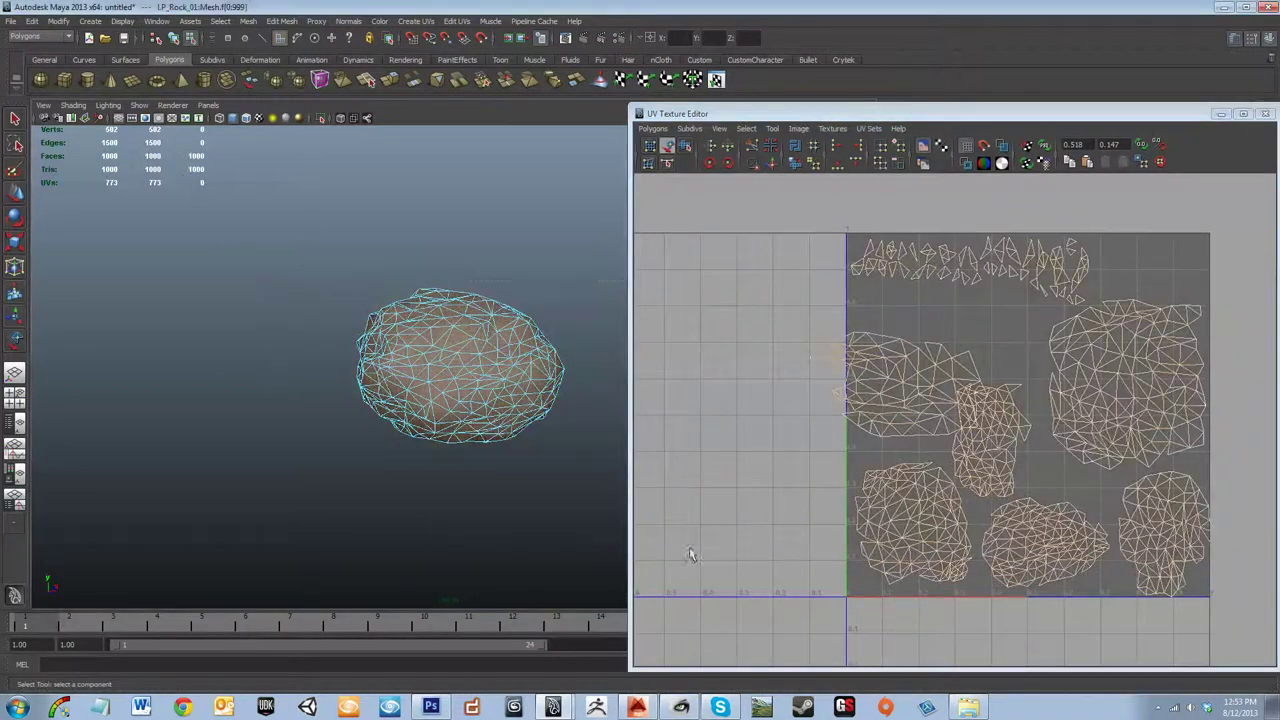
# - Shift the upper-left and lower-left UV shells slightly to the left
pyautogui.click(868, 586)
pyautogui.moveTo(900, 385); pyautogui.dragTo(865, 385)
pyautogui.click(918, 532)
pyautogui.moveTo(918, 532)
pyautogui.mouseDown()
pyautogui.moveTo(890, 543)
pyautogui.moveTo(912, 531)
pyautogui.mouseUp()
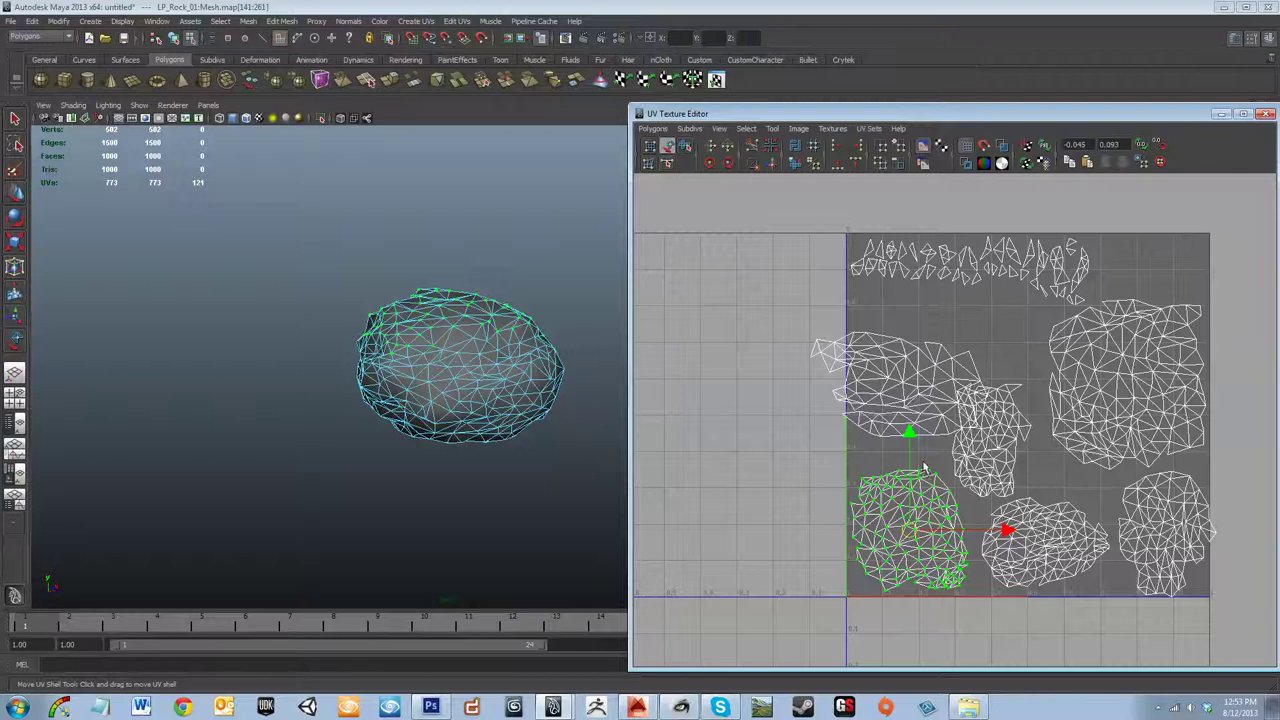
# - Reposition the upper-left shell nearer the top of the UV square
pyautogui.click(930, 345)
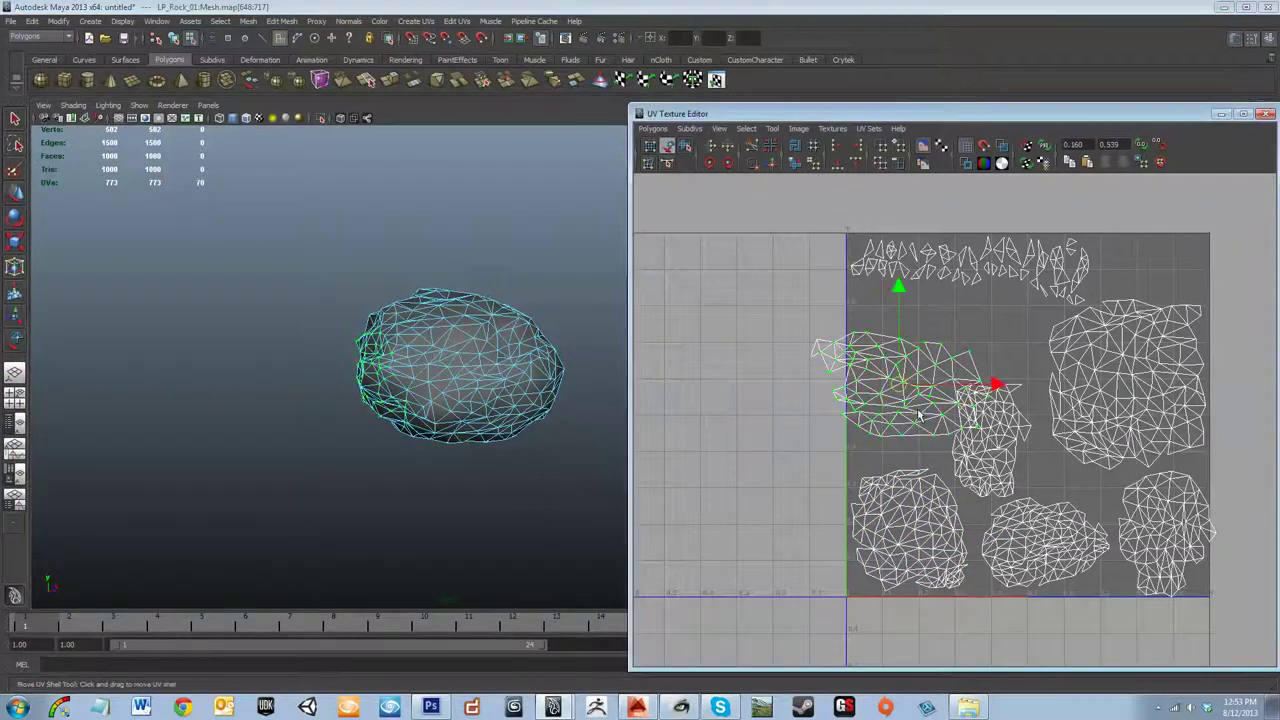
pyautogui.moveTo(905, 398); pyautogui.dragTo(928, 345)
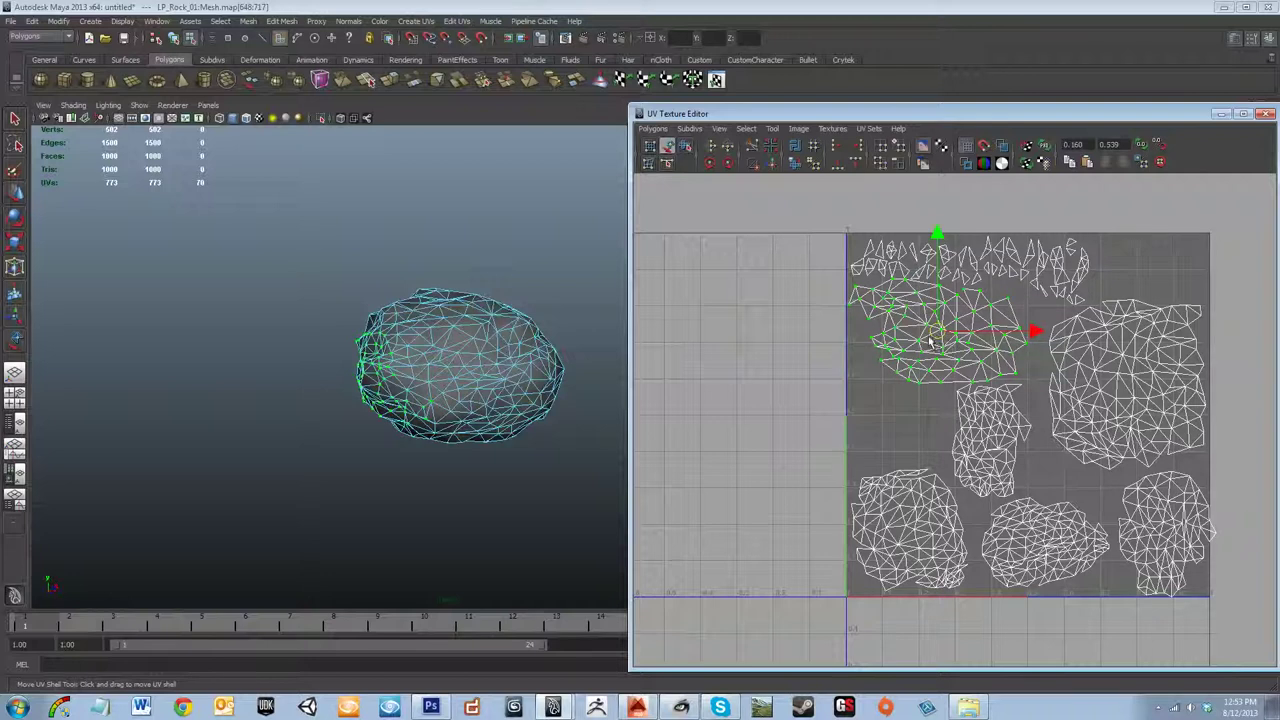
pyautogui.moveTo(935, 342); pyautogui.dragTo(937, 377)
pyautogui.click(894, 413)
pyautogui.click(927, 366)
pyautogui.press('q')
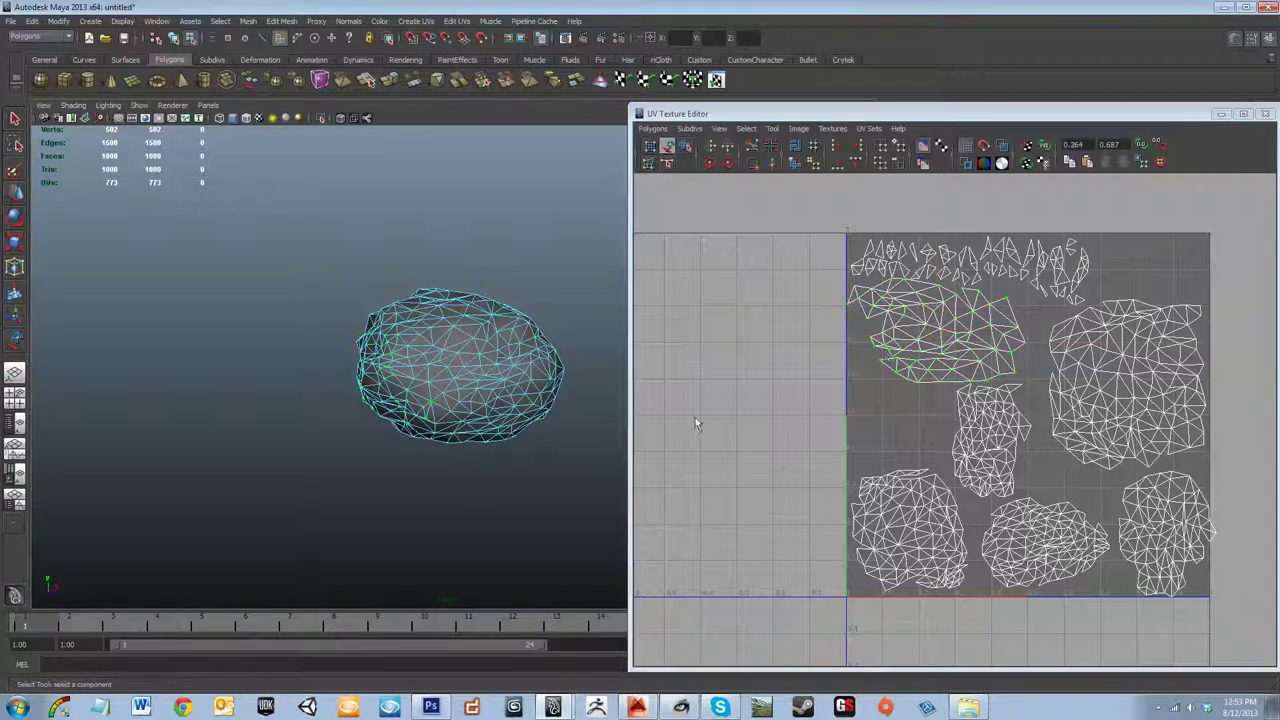
pyautogui.press('y')
pyautogui.click(884, 350)
pyautogui.moveTo(941, 339)
pyautogui.mouseDown()
pyautogui.moveTo(955, 349)
pyautogui.moveTo(941, 339)
pyautogui.mouseUp()
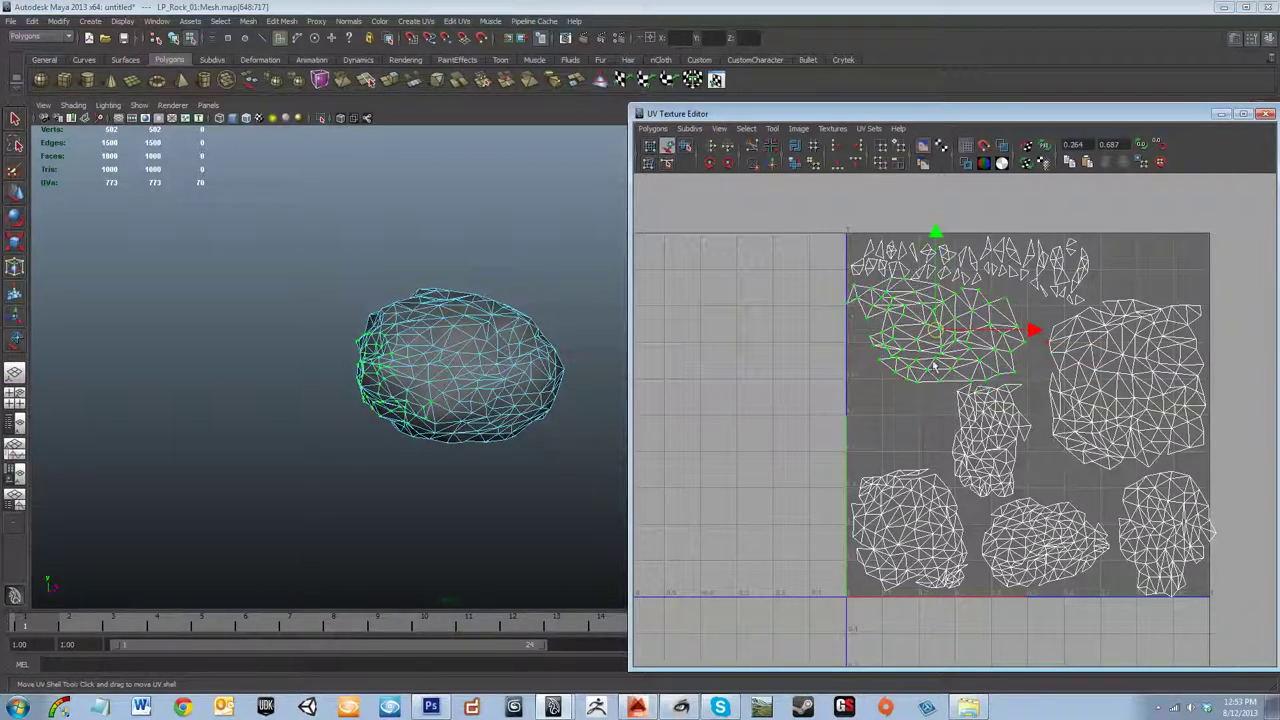
# - Undo and redo the upper-left shell's last move several times to compare placements
pyautogui.click(932, 473)
pyautogui.hotkey('ctrl', 'z')
pyautogui.hotkey('ctrl', 'z')
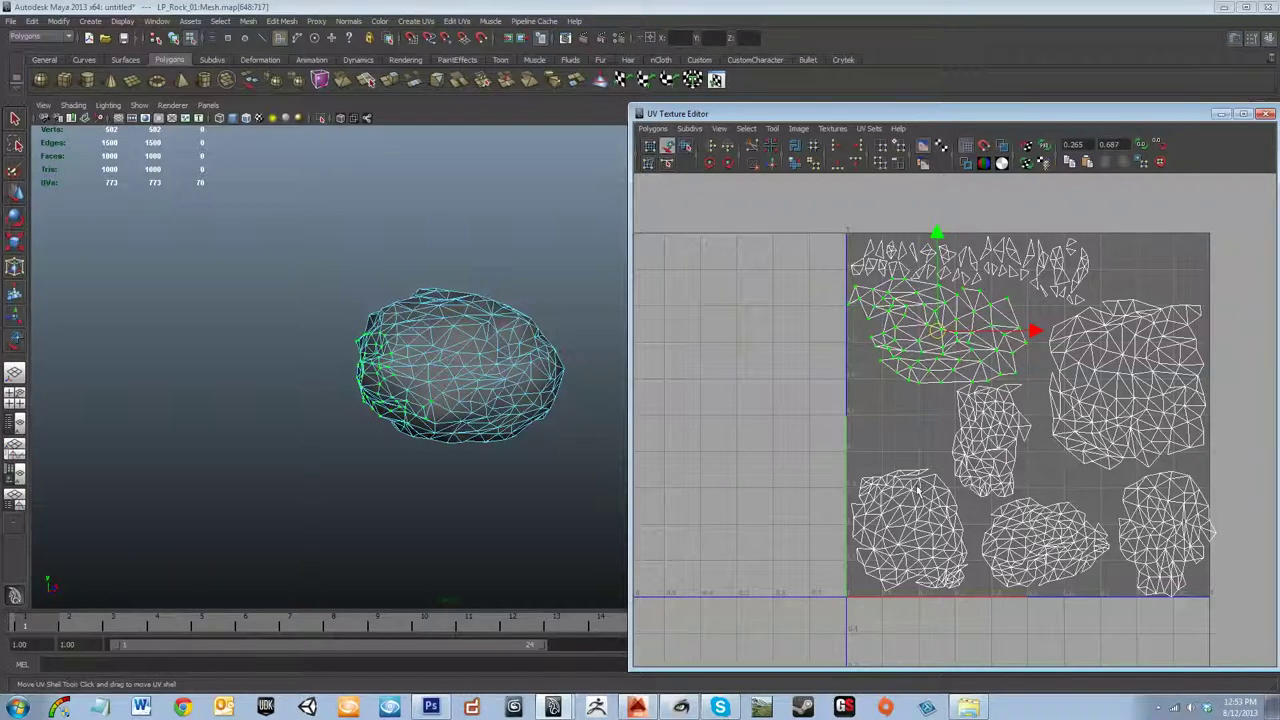
pyautogui.hotkey('ctrl', 'z')
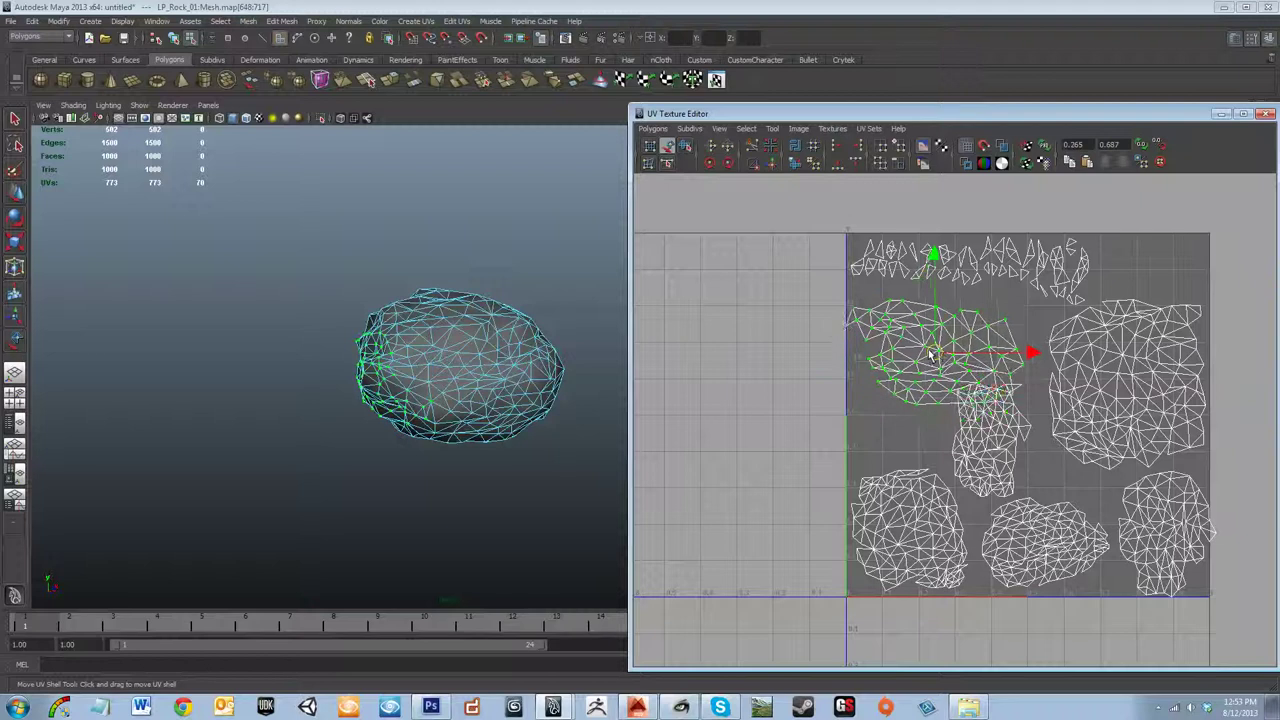
pyautogui.hotkey('shift', 'z')
pyautogui.hotkey('ctrl', 'z')
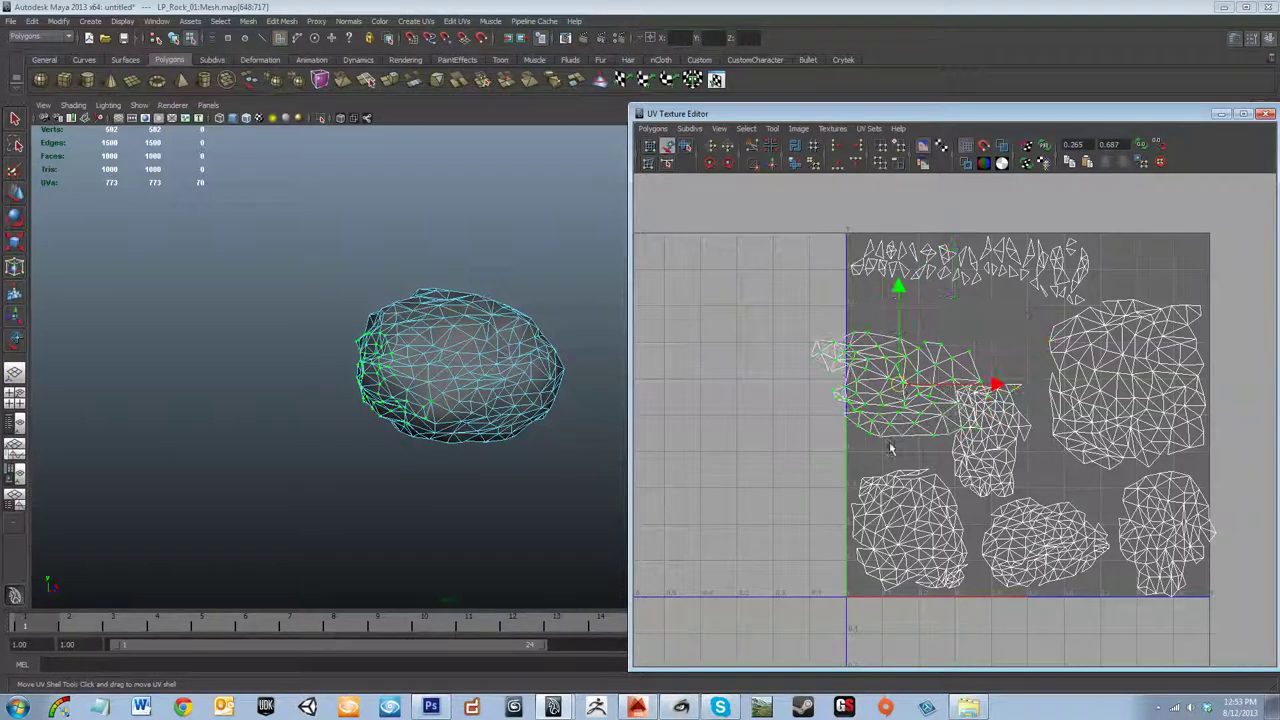
pyautogui.hotkey('shift', 'z')
pyautogui.hotkey('ctrl', 'z')
pyautogui.hotkey('shift', 'z')
pyautogui.hotkey('ctrl', 'z')
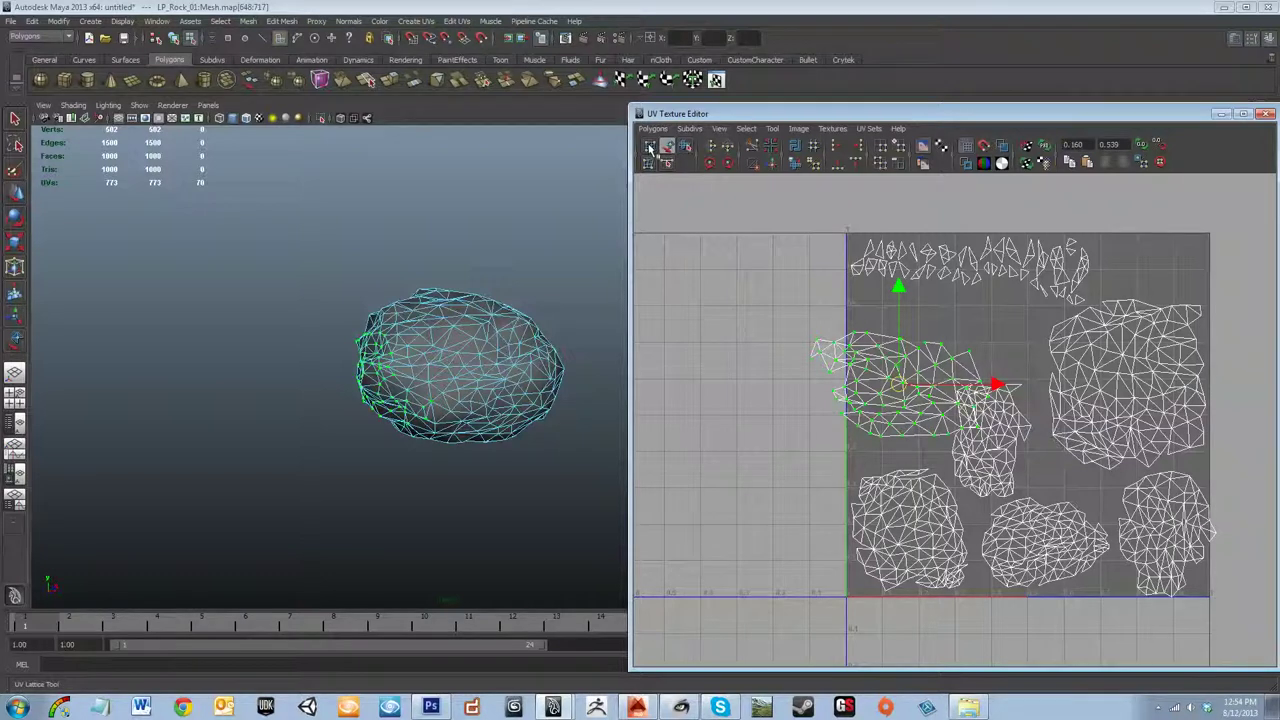
# - Try several up-right moves of the upper-left shell, undoing each one
pyautogui.moveTo(901, 386); pyautogui.dragTo(962, 320)
pyautogui.hotkey('ctrl', 'z')
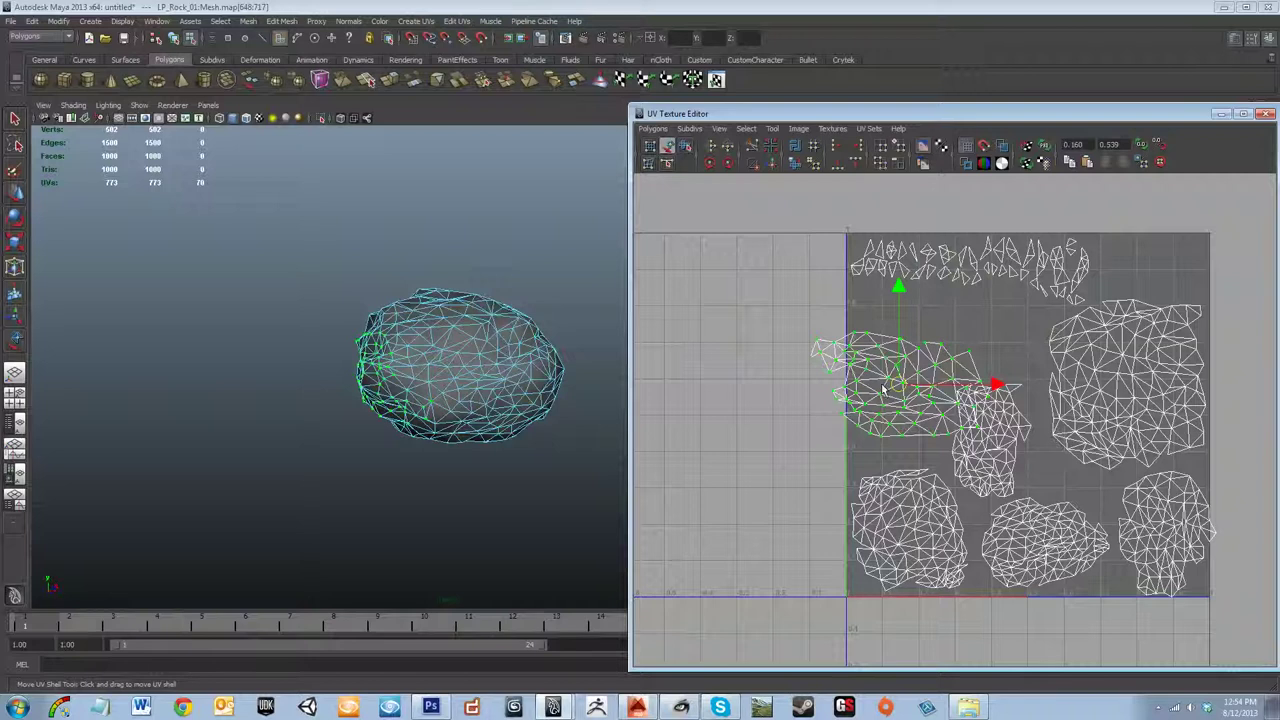
pyautogui.moveTo(898, 381); pyautogui.dragTo(942, 327)
pyautogui.hotkey('ctrl', 'z')
pyautogui.moveTo(898, 381); pyautogui.dragTo(918, 308)
pyautogui.hotkey('ctrl', 'z')
pyautogui.hotkey('ctrl', 'z')
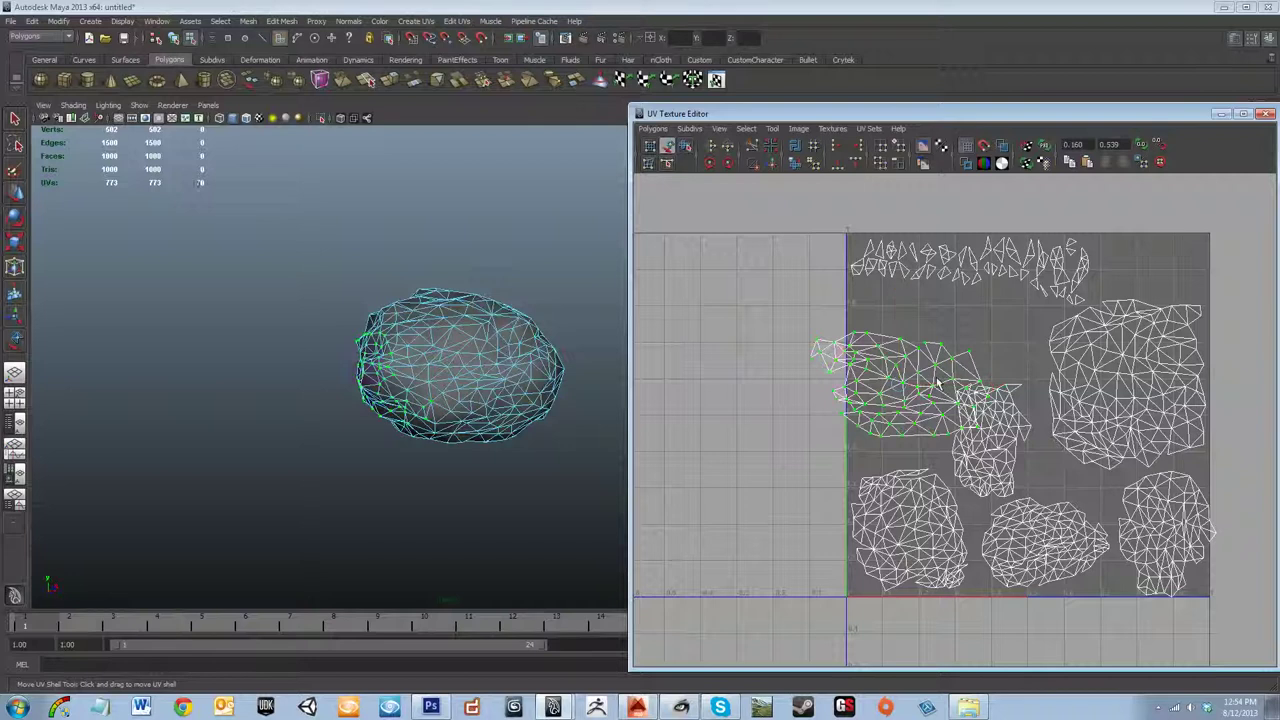
pyautogui.moveTo(942, 367); pyautogui.dragTo(995, 330)
pyautogui.hotkey('ctrl', 'z')
pyautogui.click(1005, 338)
pyautogui.click(936, 380)
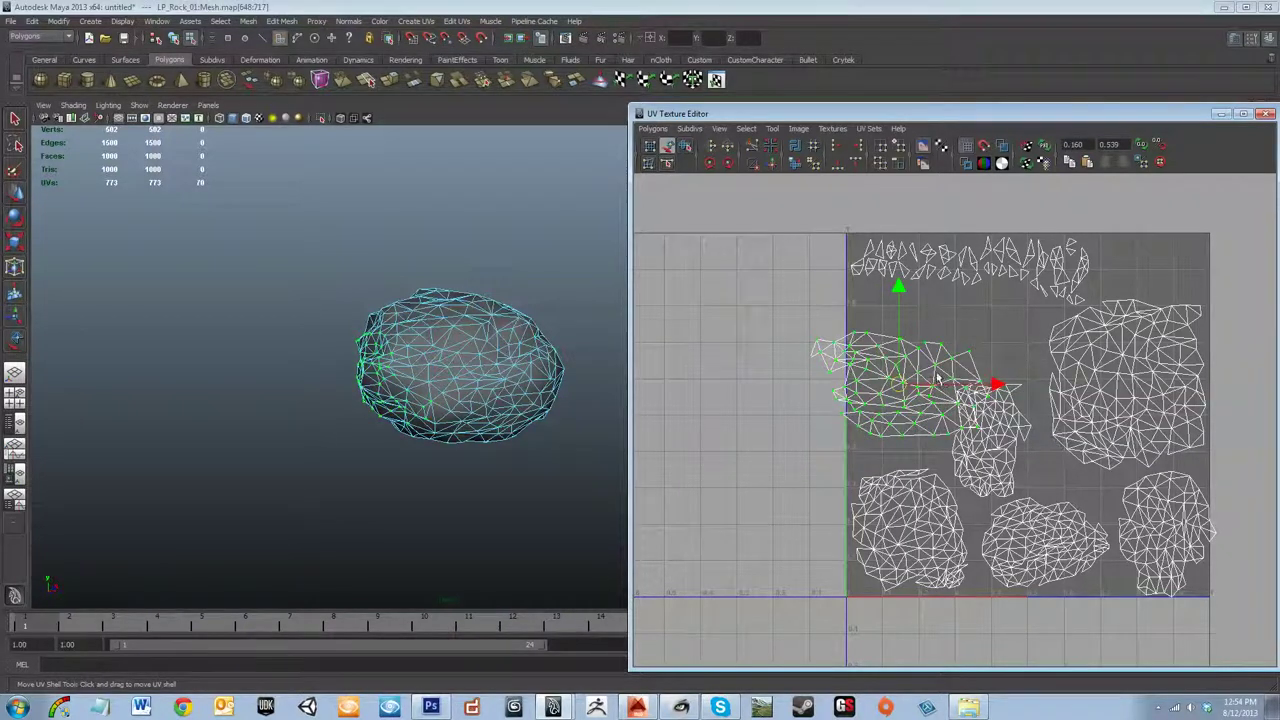
pyautogui.moveTo(942, 372); pyautogui.dragTo(1004, 324)
pyautogui.hotkey('ctrl', 'z')
# - Try shifting the middle, lower-middle and left-middle shells, undoing every move
pyautogui.click(1007, 483)
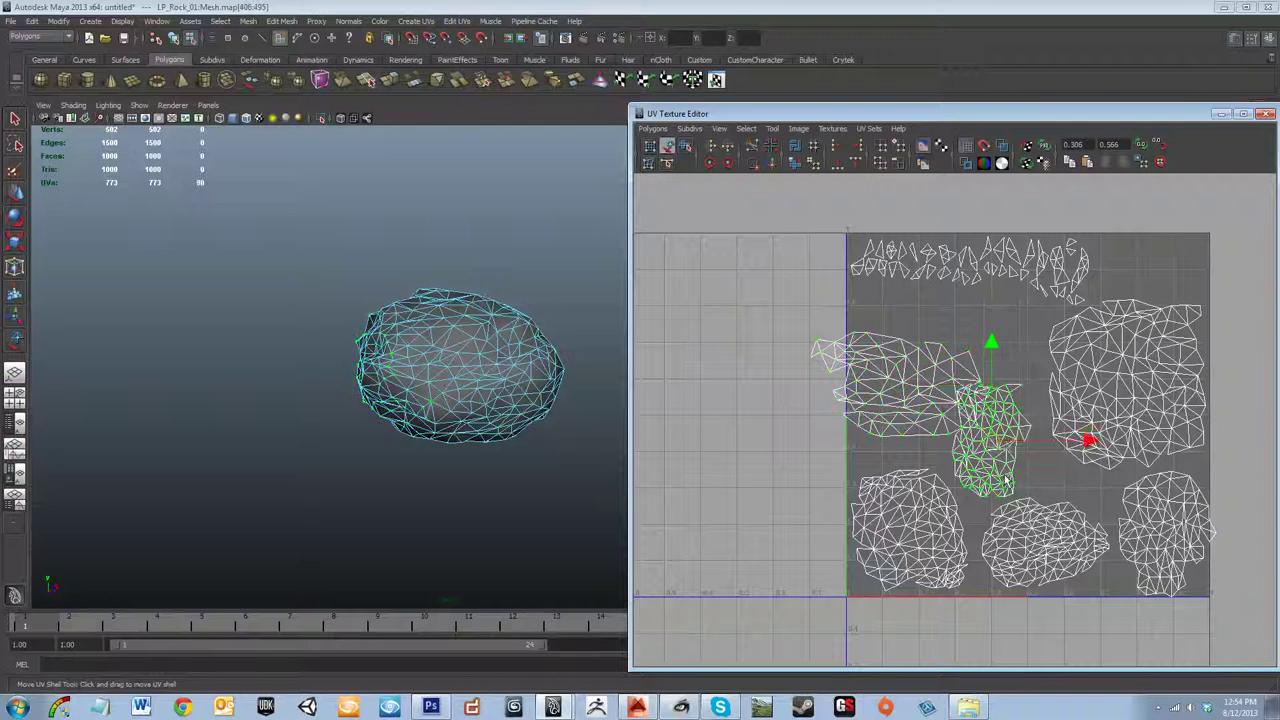
pyautogui.moveTo(1008, 442); pyautogui.dragTo(1050, 470)
pyautogui.hotkey('ctrl', 'z')
pyautogui.click(1024, 530)
pyautogui.moveTo(1068, 535); pyautogui.dragTo(1120, 488)
pyautogui.hotkey('ctrl', 'z')
pyautogui.moveTo(1076, 550); pyautogui.dragTo(1116, 512)
pyautogui.hotkey('ctrl', 'z')
pyautogui.click(1150, 500)
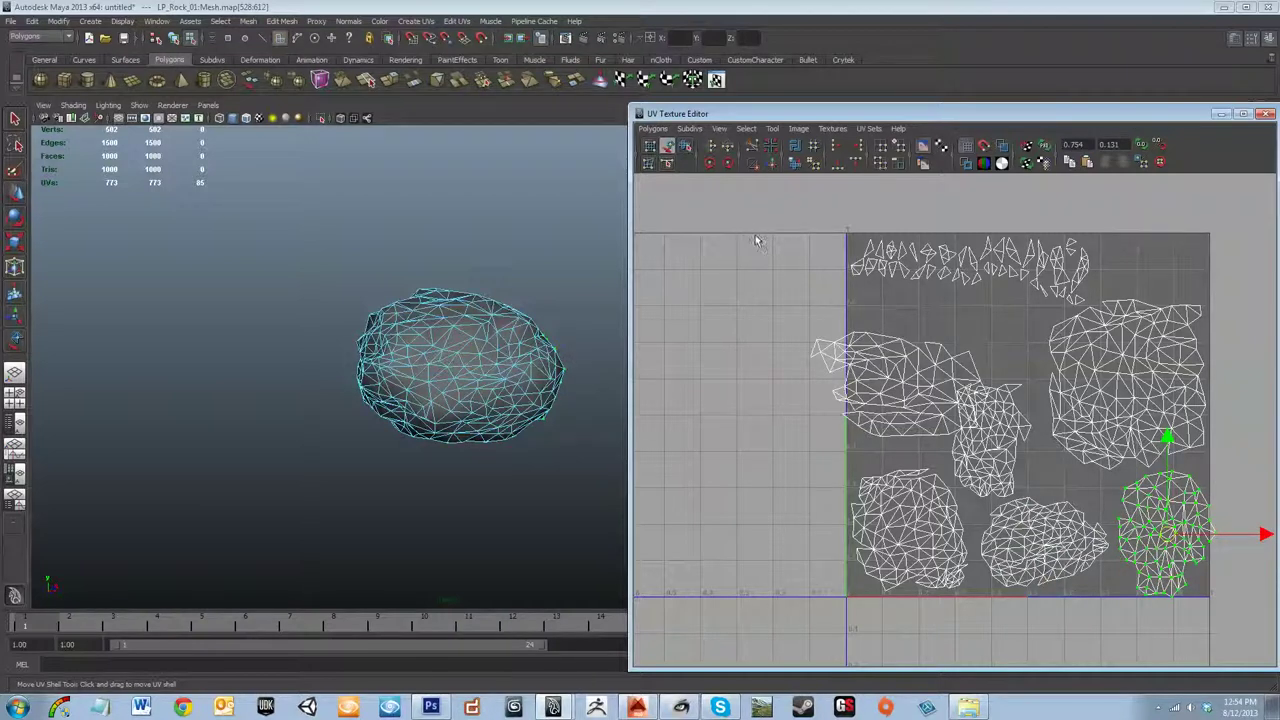
pyautogui.click(1023, 286)
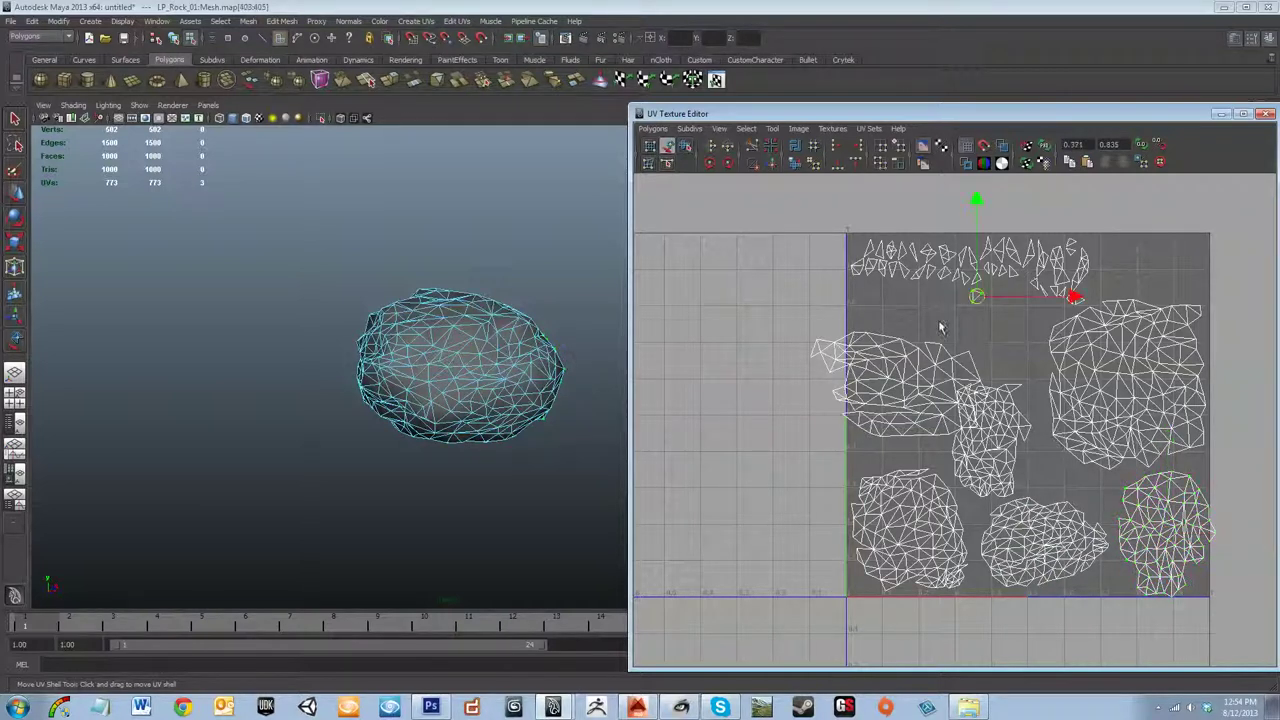
pyautogui.moveTo(885, 385); pyautogui.dragTo(1106, 460)
pyautogui.hotkey('ctrl', 'z')
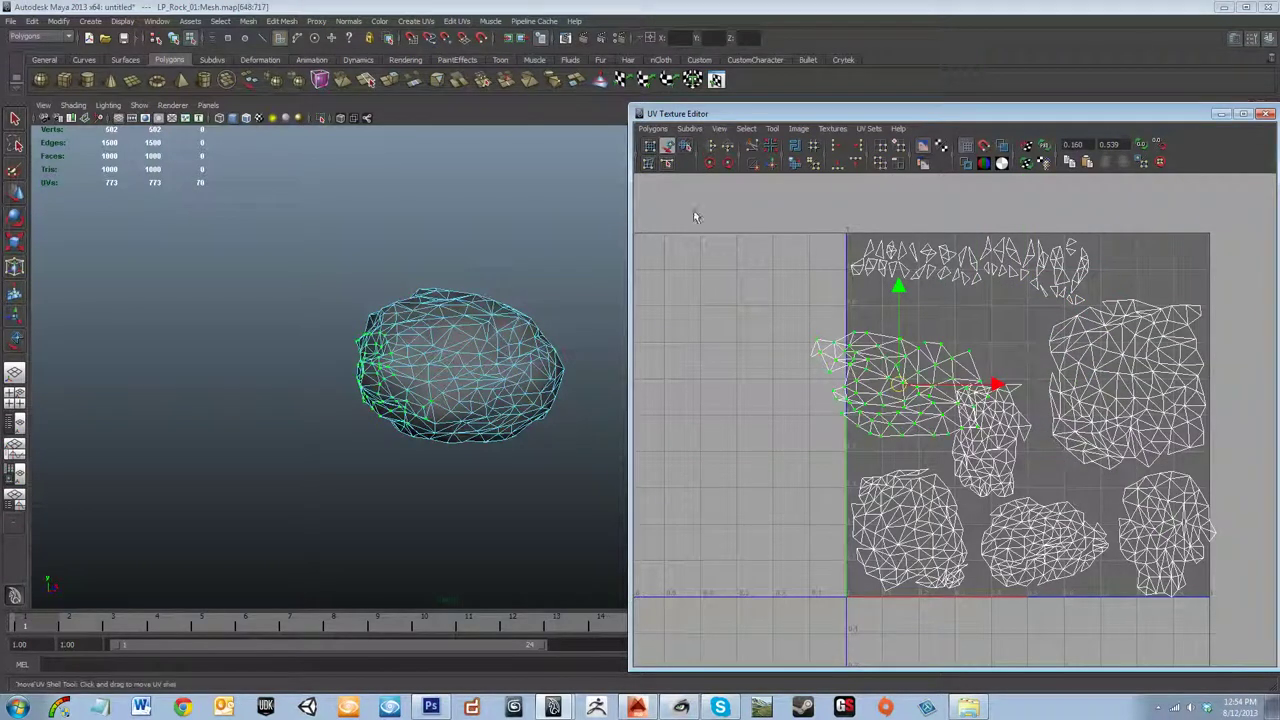
# - Move a small top-strip shard, undo it back to its place, and close the UV editor
pyautogui.click(1041, 283)
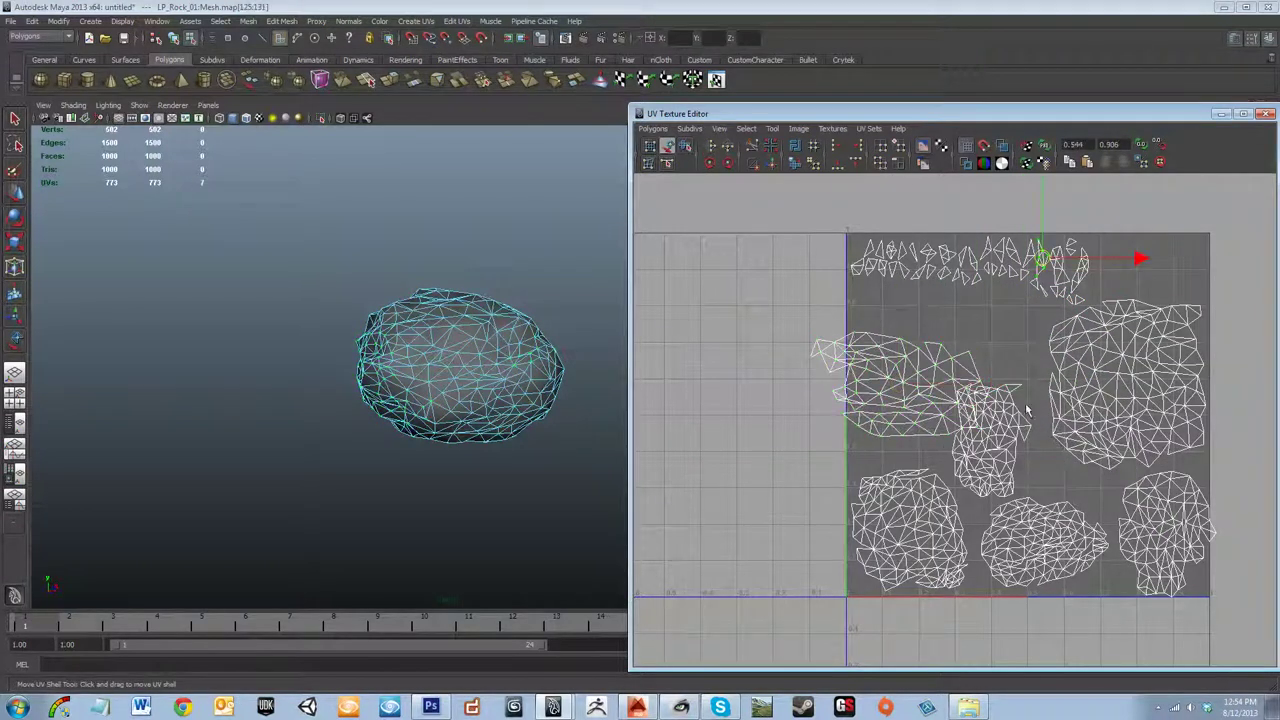
pyautogui.moveTo(1020, 272); pyautogui.dragTo(840, 378)
pyautogui.hotkey('ctrl', 'z')
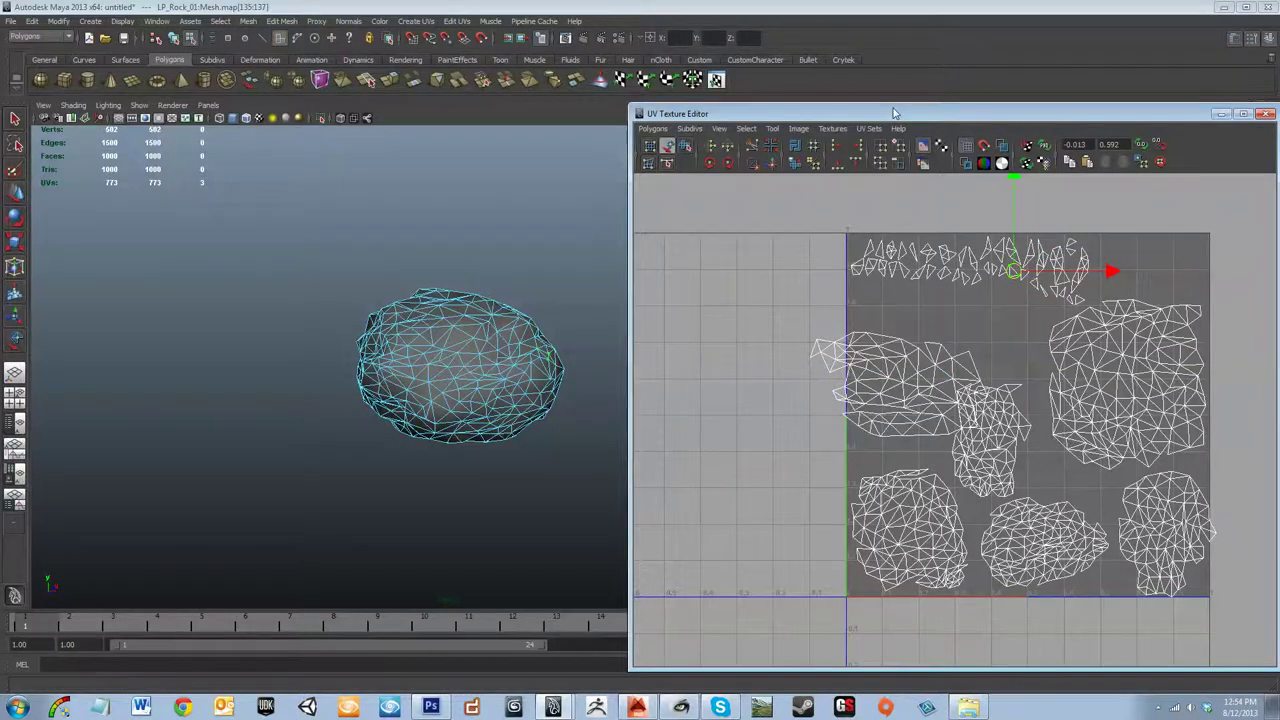
pyautogui.moveTo(895, 113); pyautogui.dragTo(765, 100)
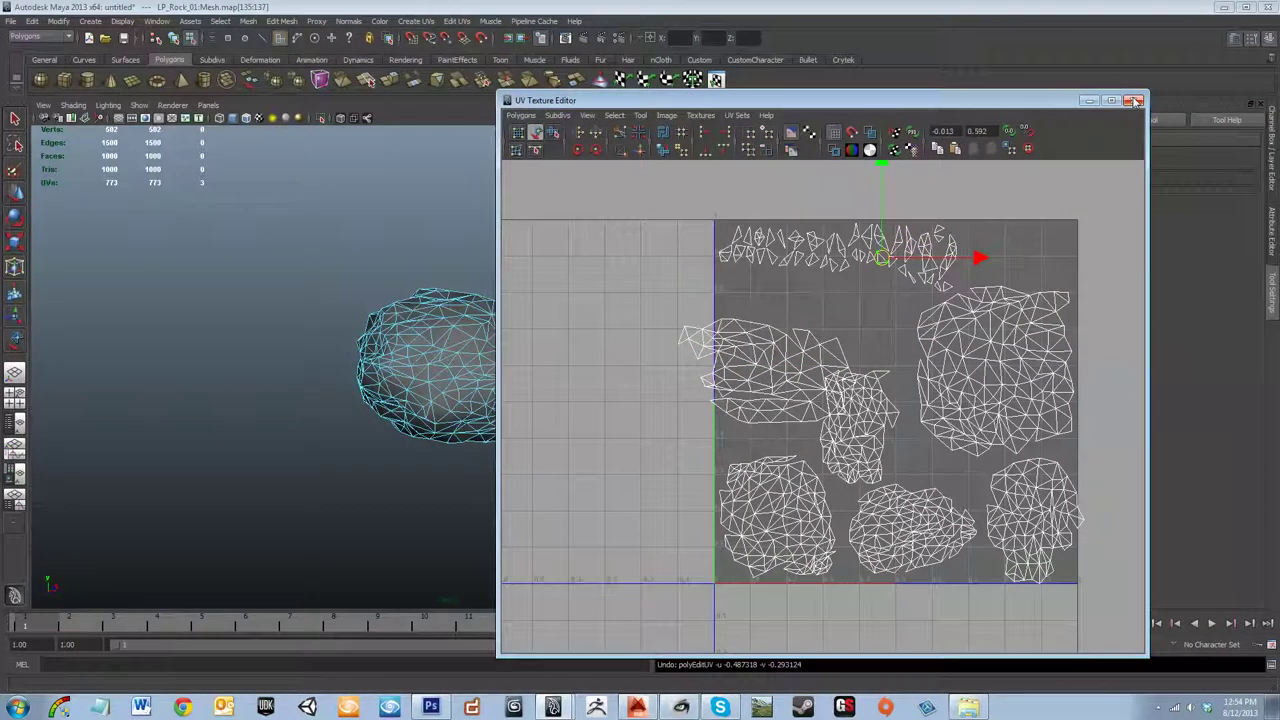
pyautogui.click(1136, 101)
# - Select the whole rock in Object Mode, apply Automatic Mapping, and view the new shells
pyautogui.moveTo(520, 367); pyautogui.dragTo(560, 358, button='right')
pyautogui.click(500, 371)
pyautogui.click(628, 323)
pyautogui.click(491, 306)
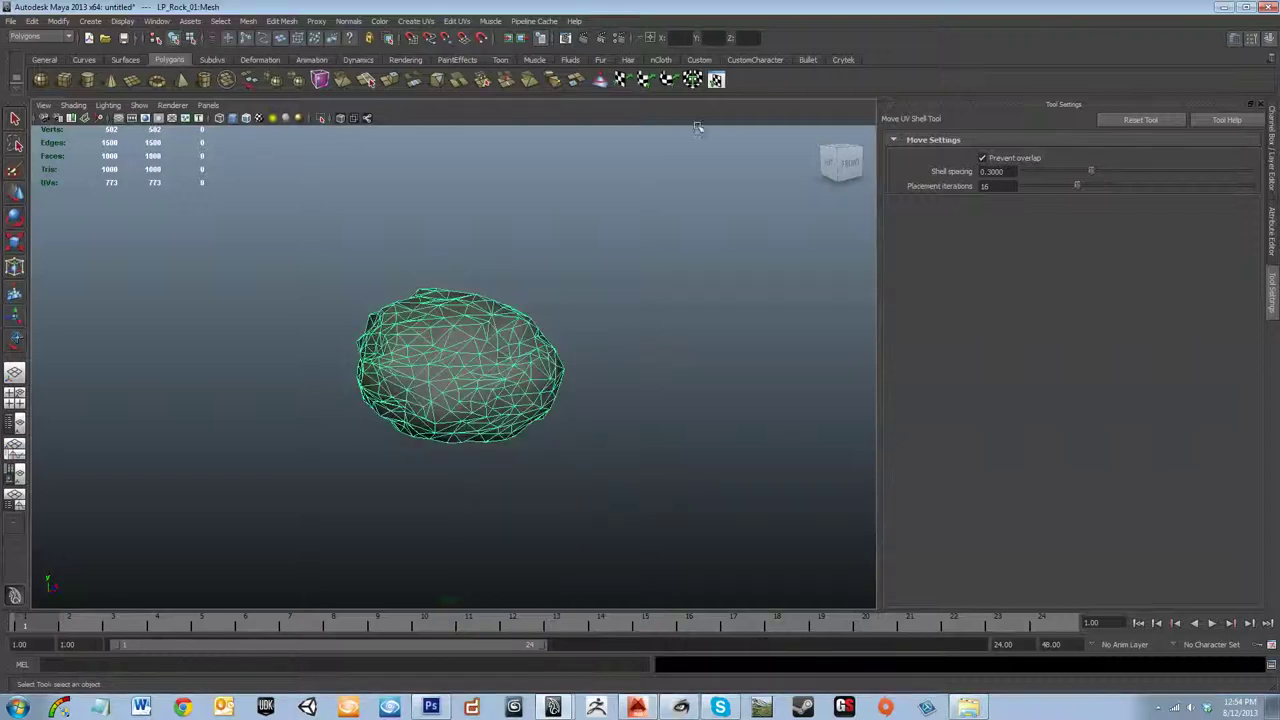
pyautogui.click(693, 82)
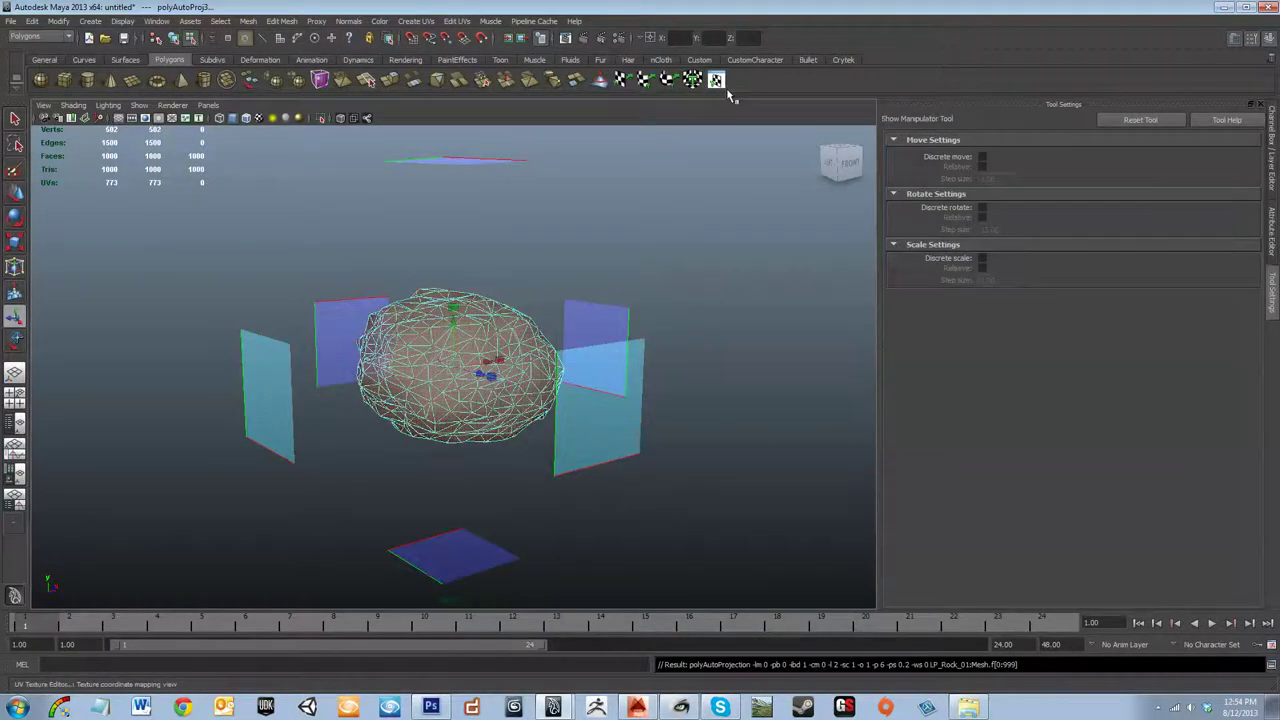
pyautogui.click(727, 84)
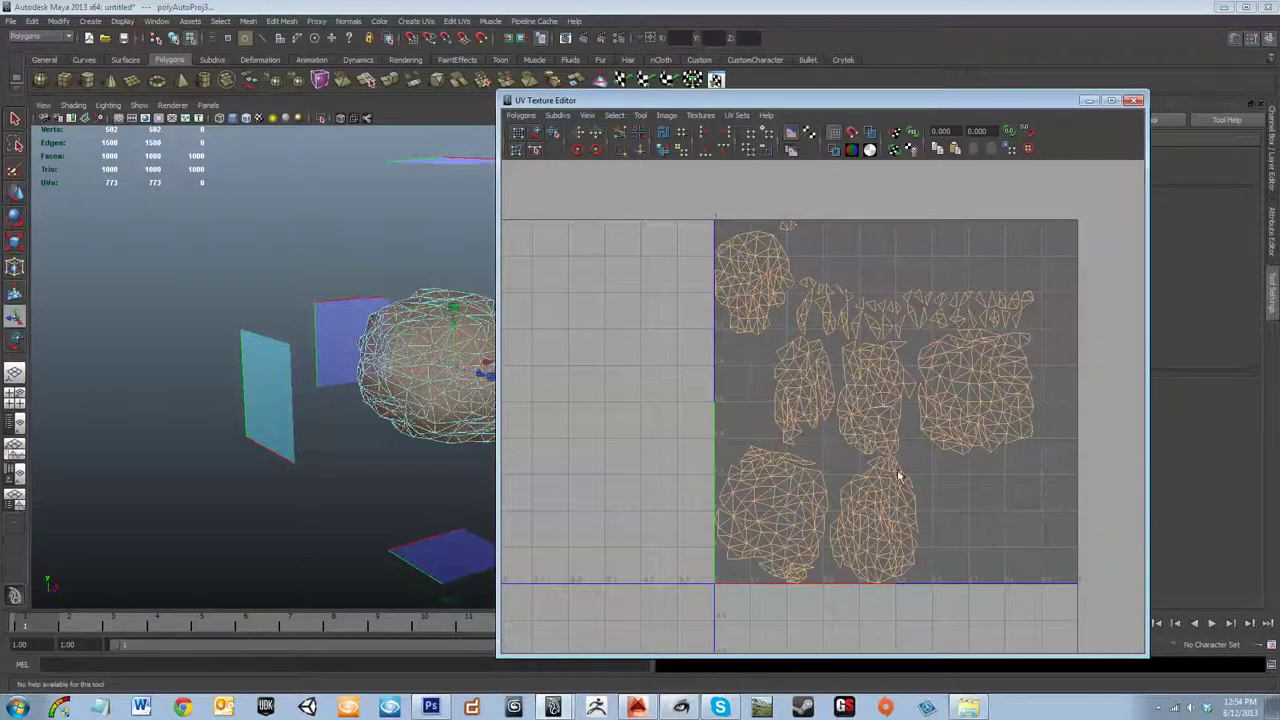
pyautogui.click(535, 134)
# - Slide the lower-middle UV shell horizontally into the lower-right of the grid
pyautogui.click(877, 555)
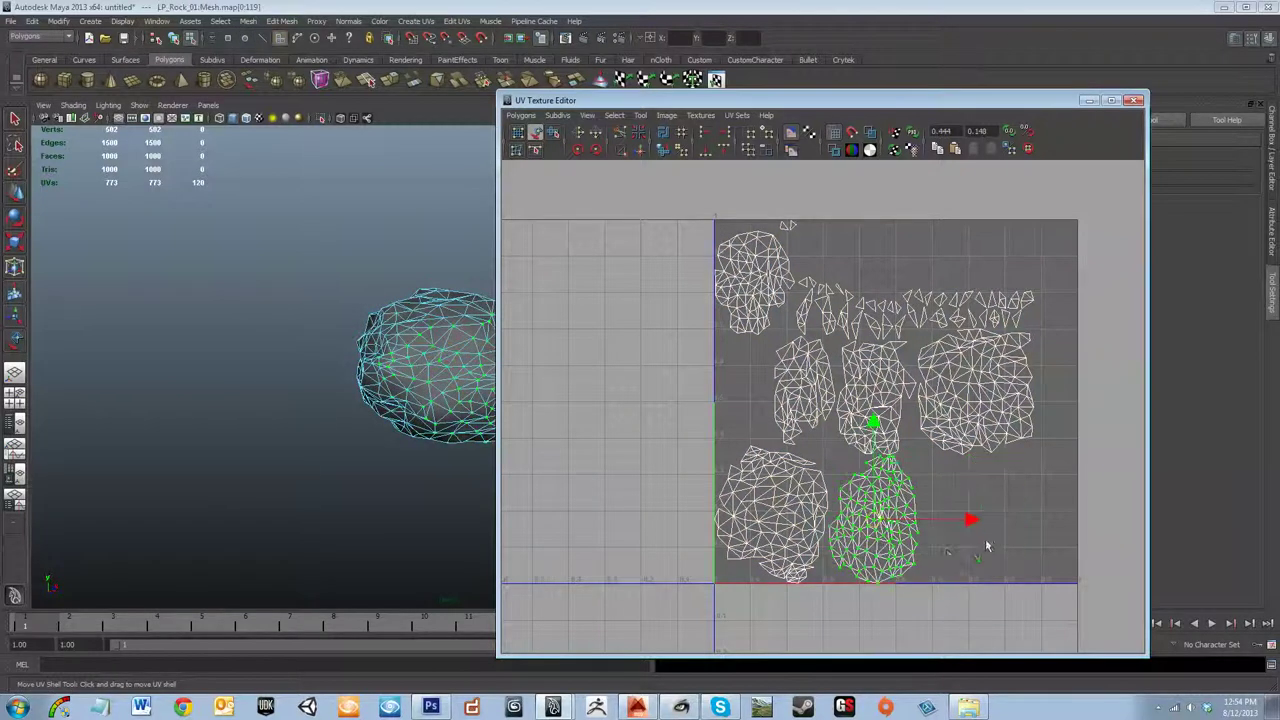
pyautogui.moveTo(874, 551); pyautogui.dragTo(982, 566)
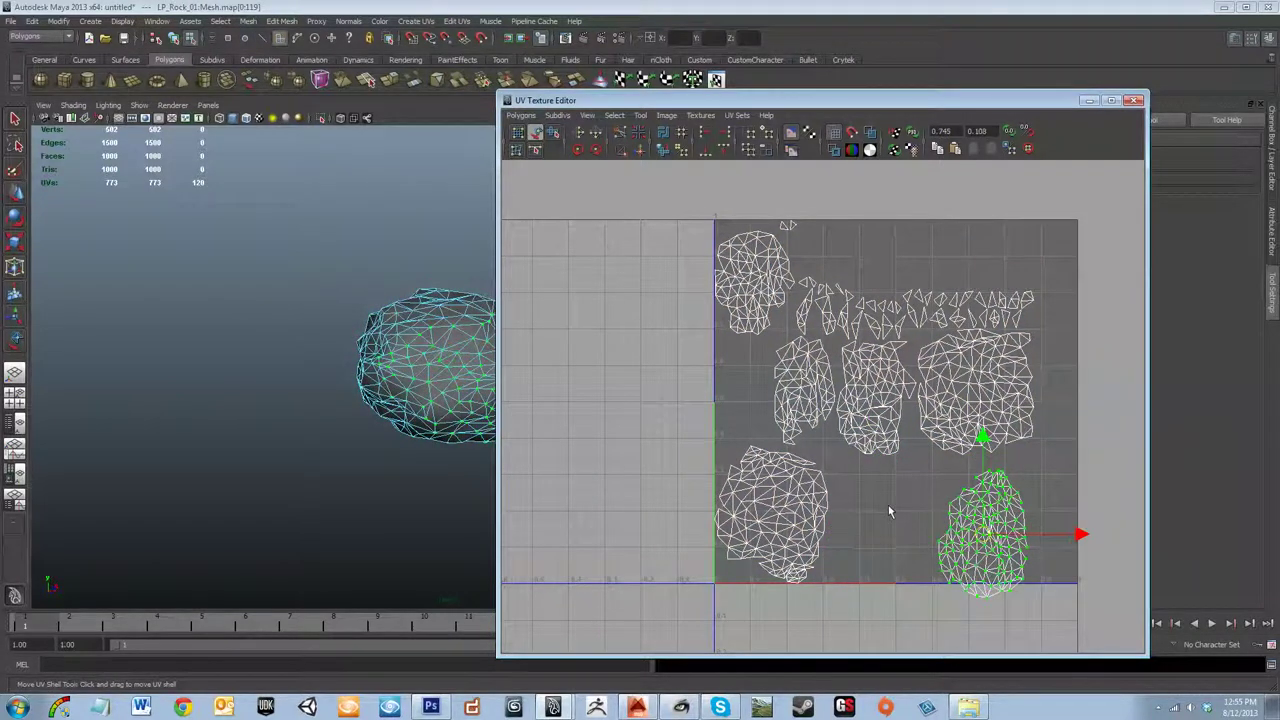
pyautogui.hotkey('ctrl', 'z')
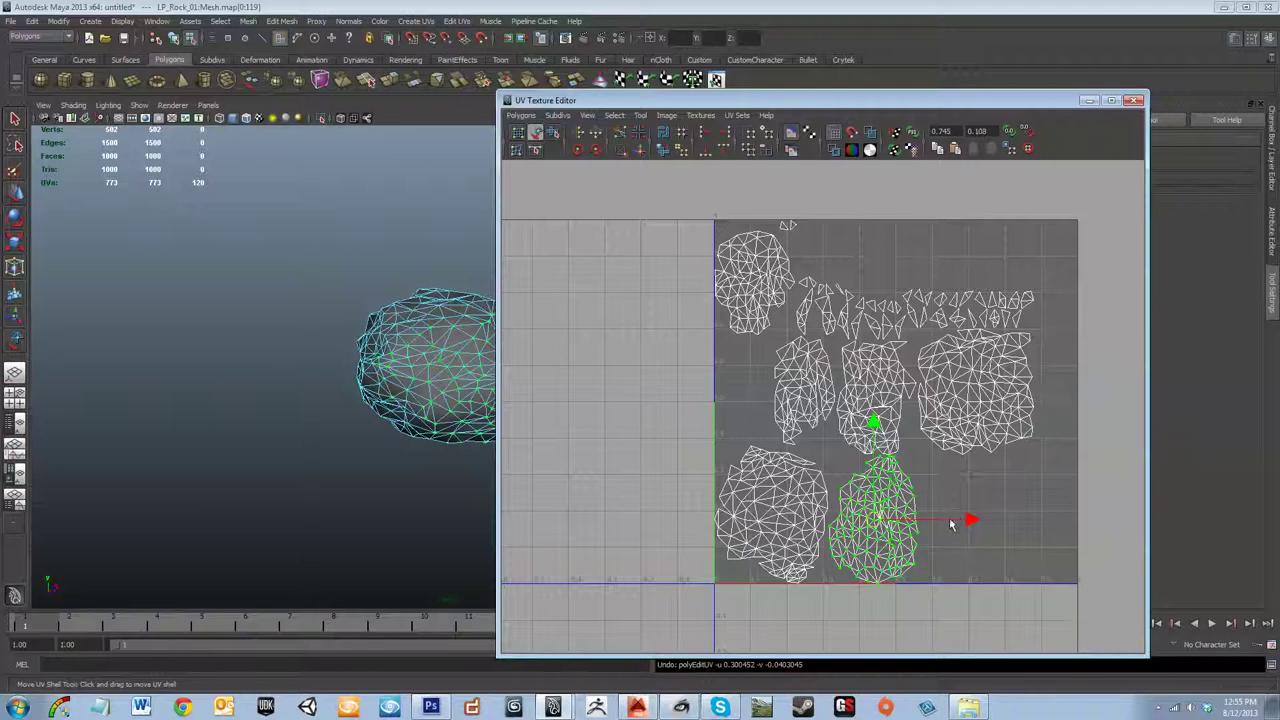
pyautogui.moveTo(974, 520); pyautogui.dragTo(1134, 521)
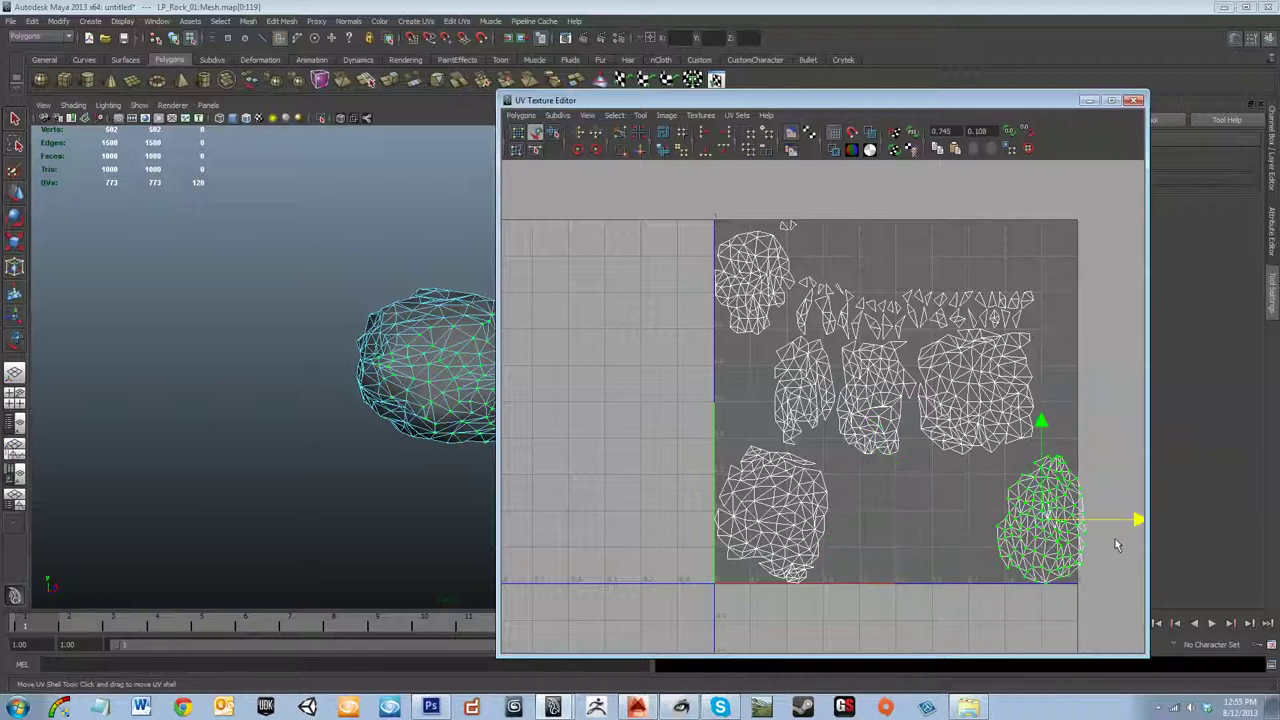
pyautogui.hotkey('ctrl', 'z')
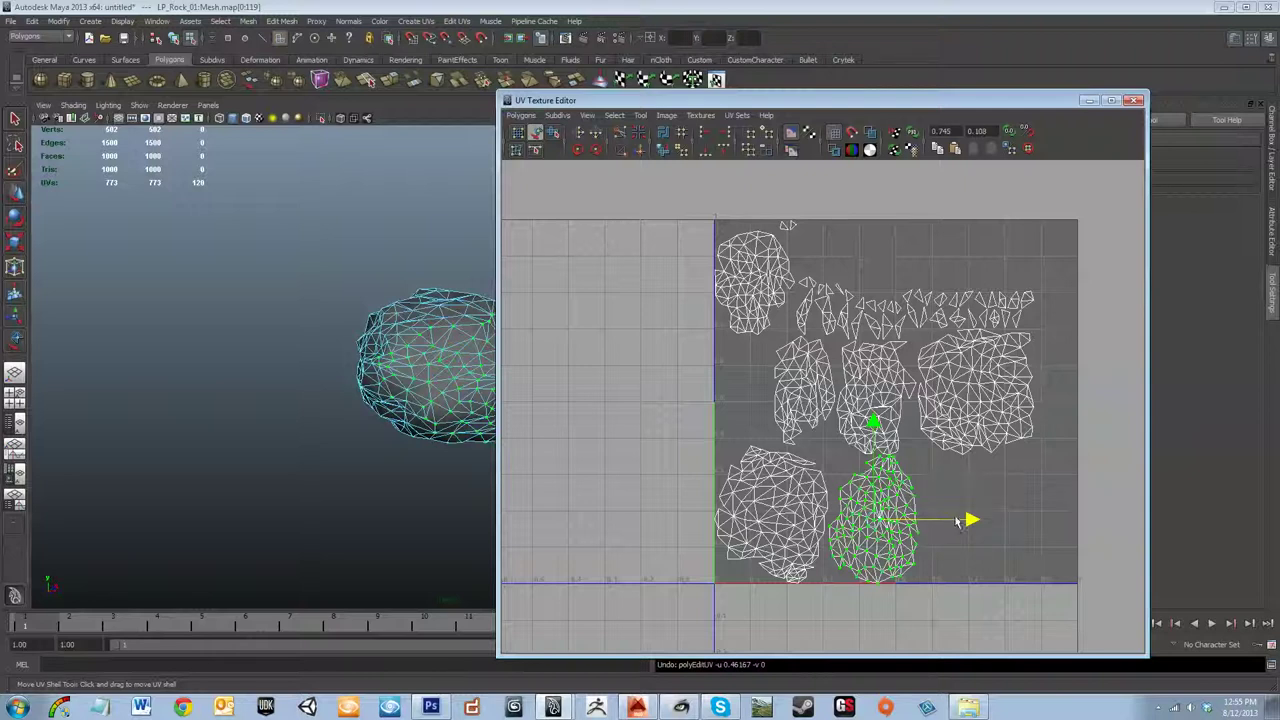
pyautogui.moveTo(968, 519); pyautogui.dragTo(1073, 519)
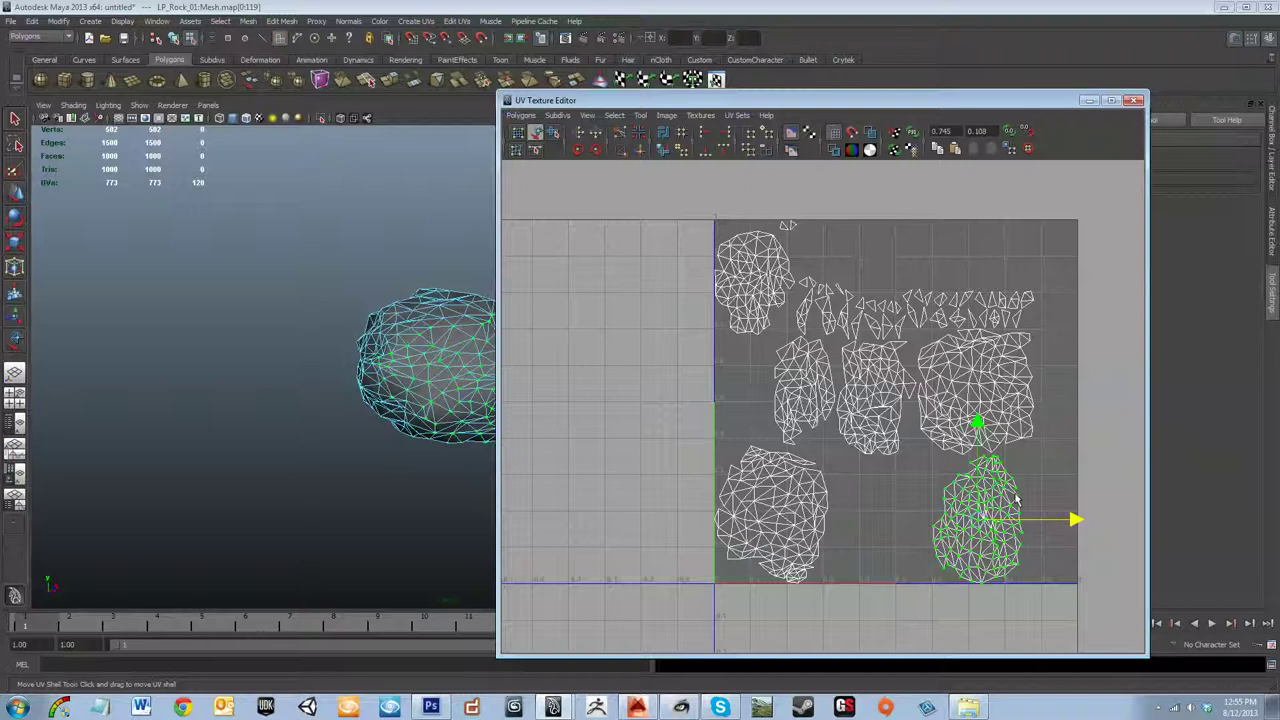
# - Scale the shell up and rotate it about 90° to lie horizontally
pyautogui.press('r')
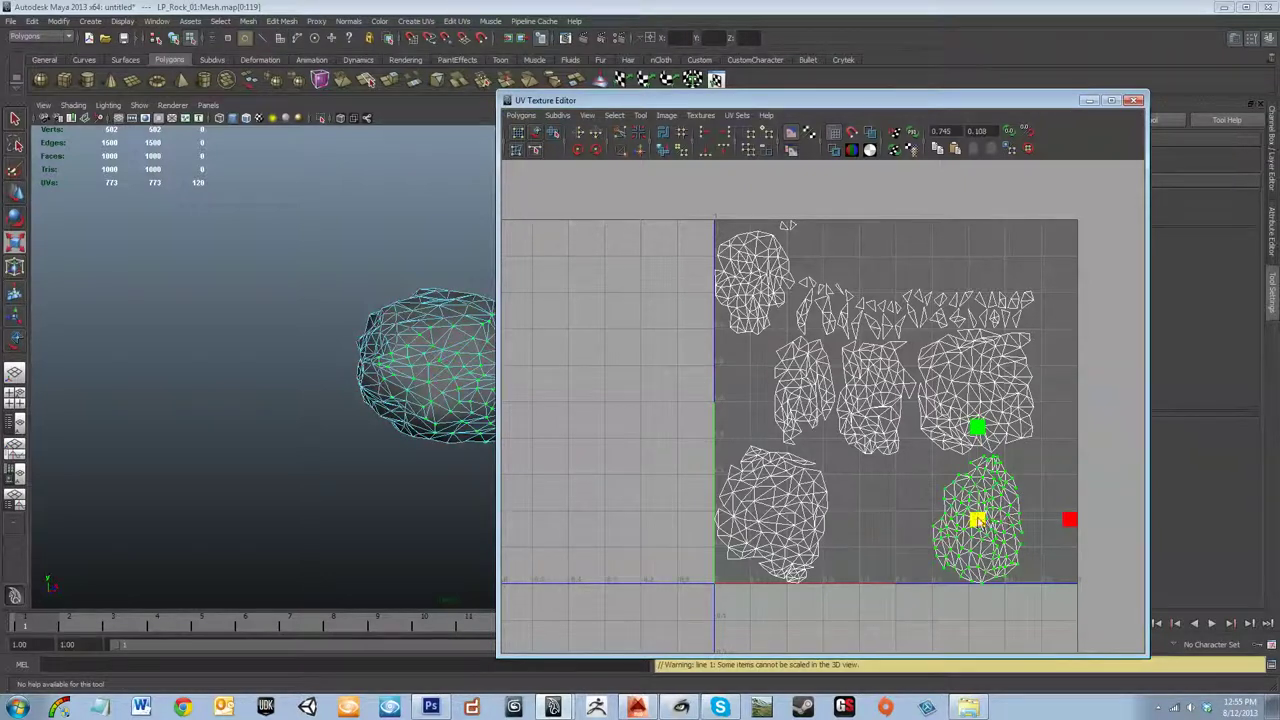
pyautogui.moveTo(977, 518); pyautogui.dragTo(1010, 483)
pyautogui.press('e')
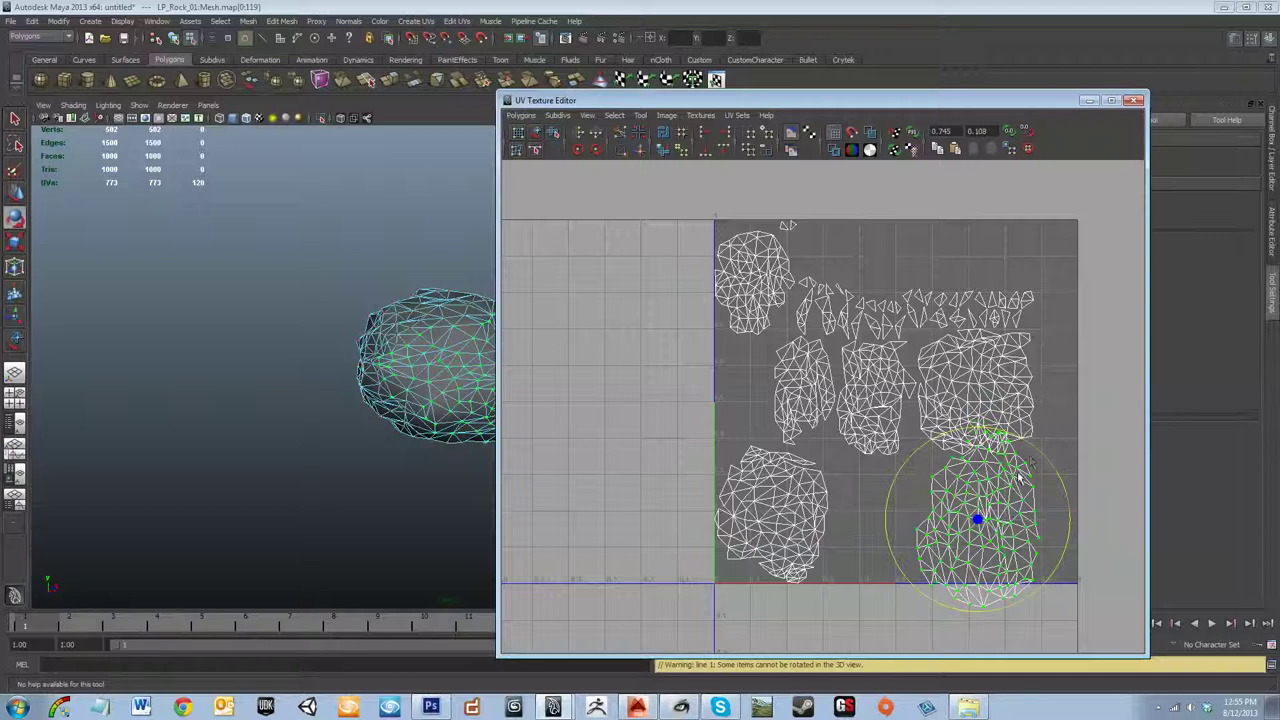
pyautogui.click(1036, 465)
pyautogui.hotkey('ctrl', 'z')
pyautogui.moveTo(1046, 463); pyautogui.dragTo(1071, 638)
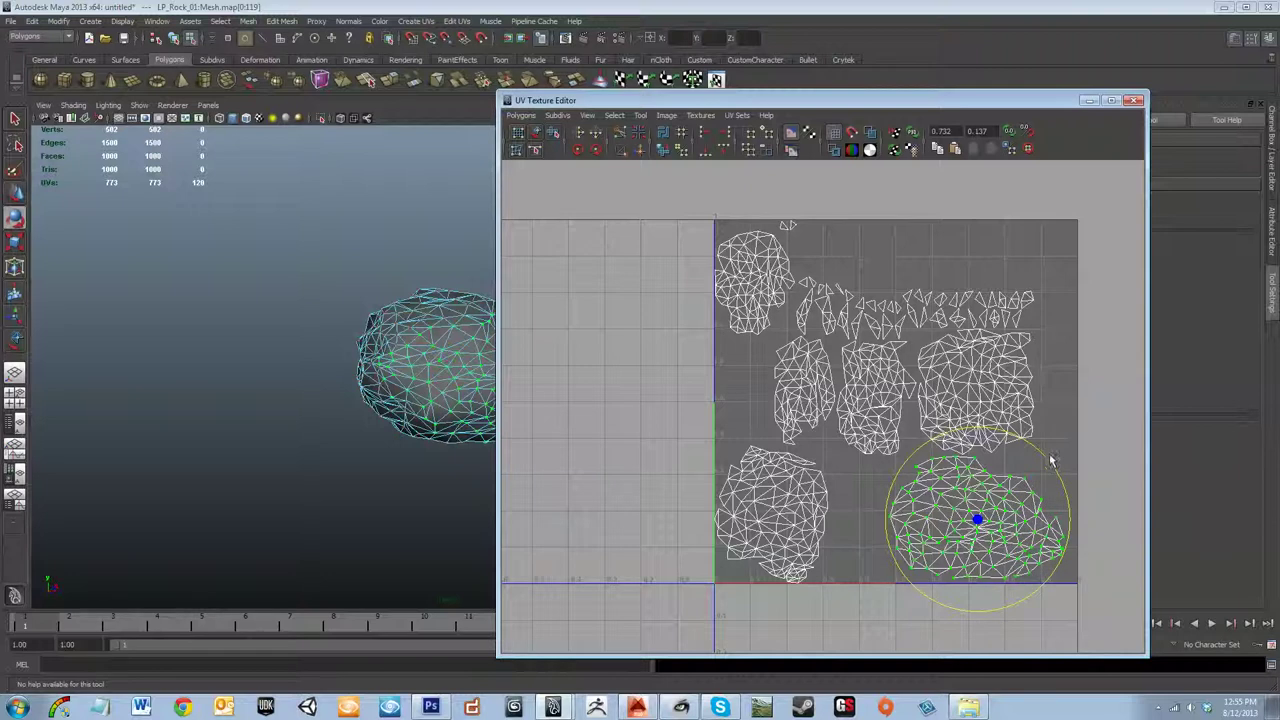
pyautogui.click(1115, 484)
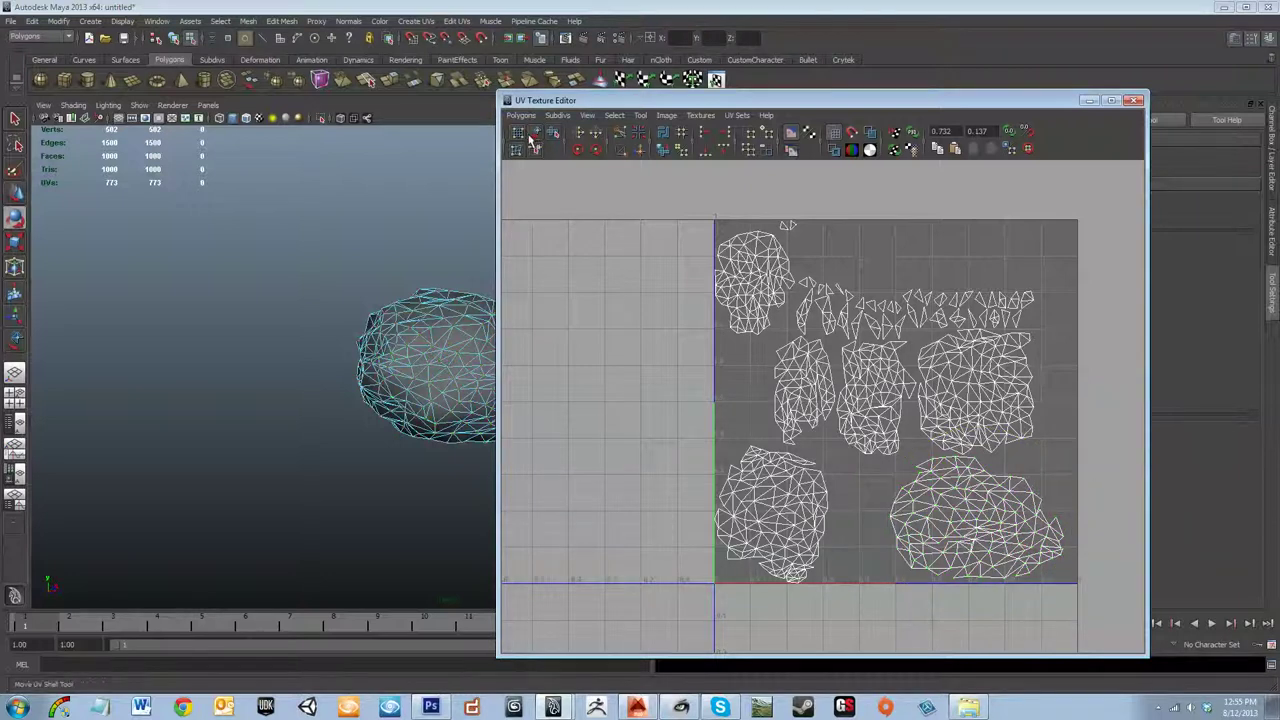
# - Rotate the bottom-left UV shell and move it up and to the right
pyautogui.click(535, 133)
pyautogui.click(768, 505)
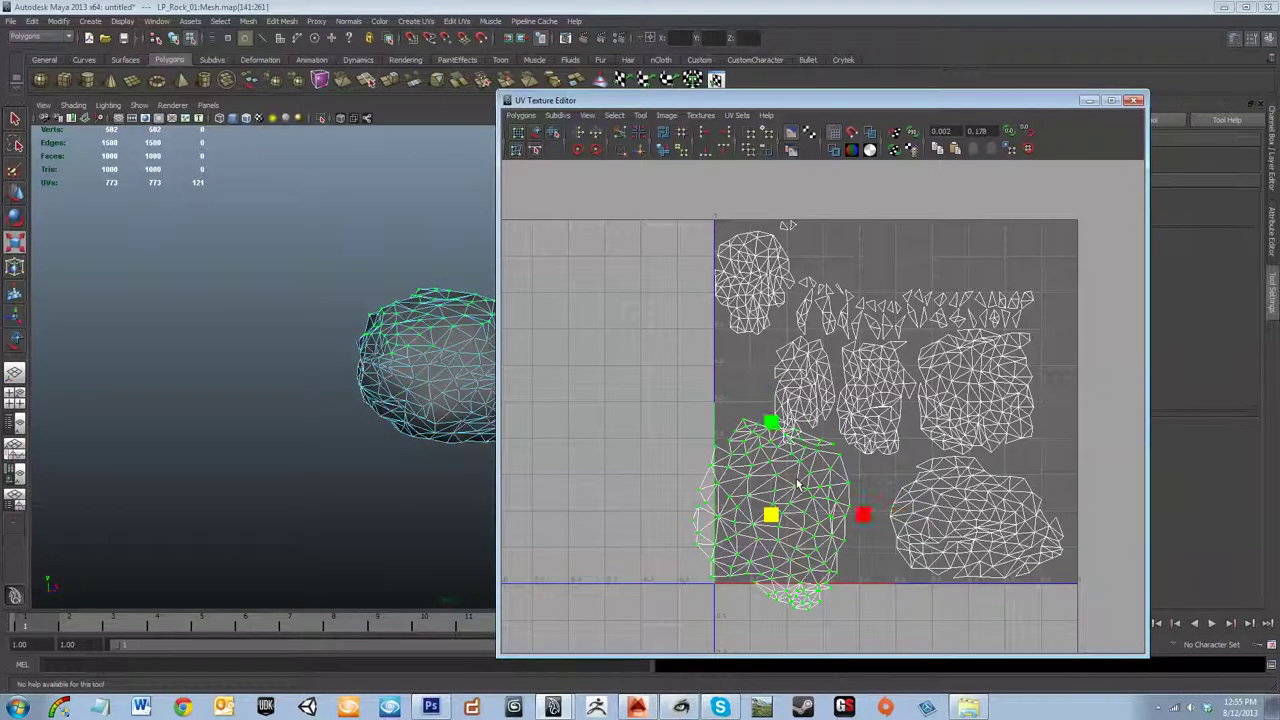
pyautogui.press('e')
pyautogui.moveTo(833, 456); pyautogui.dragTo(921, 602)
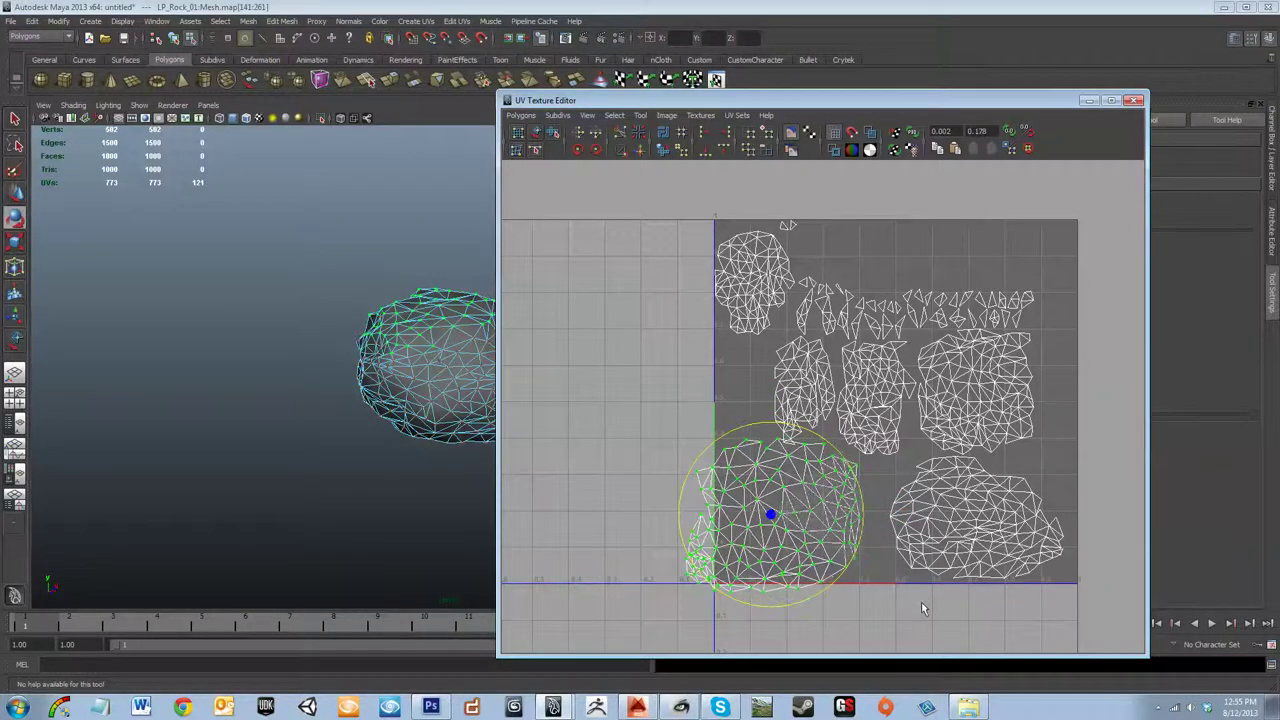
pyautogui.click(536, 132)
pyautogui.moveTo(813, 500); pyautogui.dragTo(848, 481)
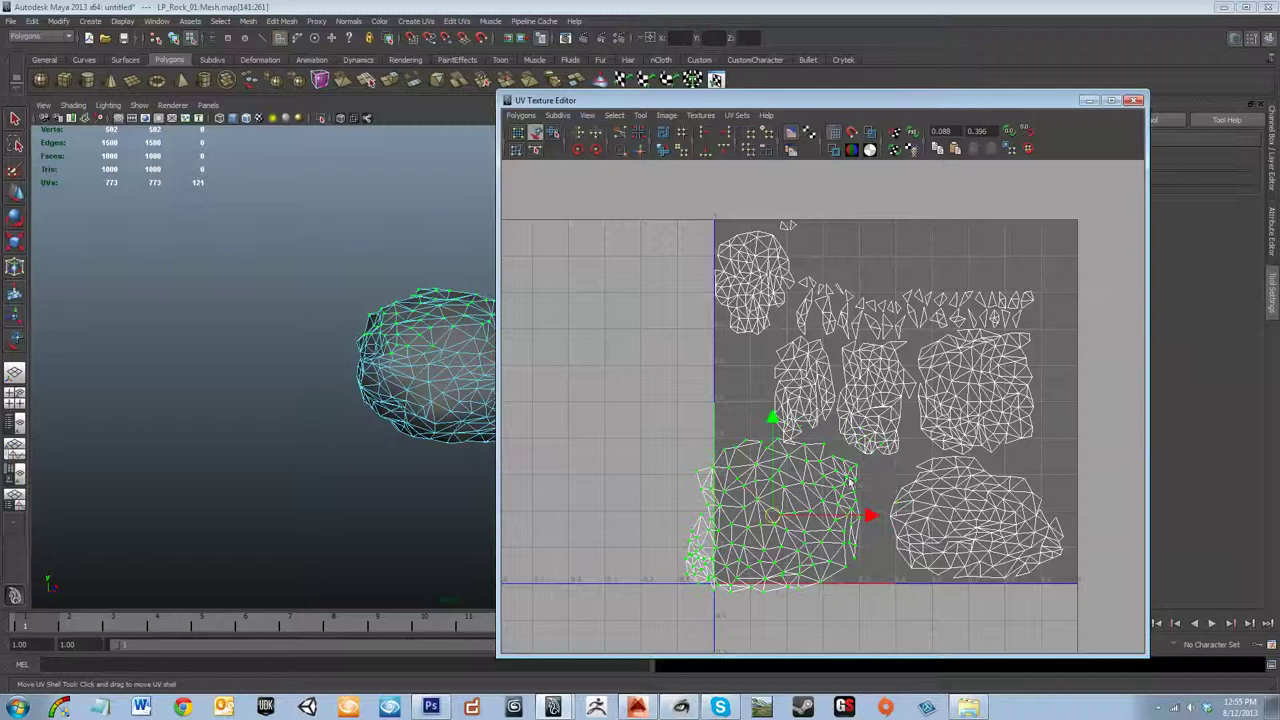
pyautogui.click(573, 201)
# - Test moving the lower-left shell, constraining movement to the horizontal axis
pyautogui.click(527, 141)
pyautogui.click(519, 134)
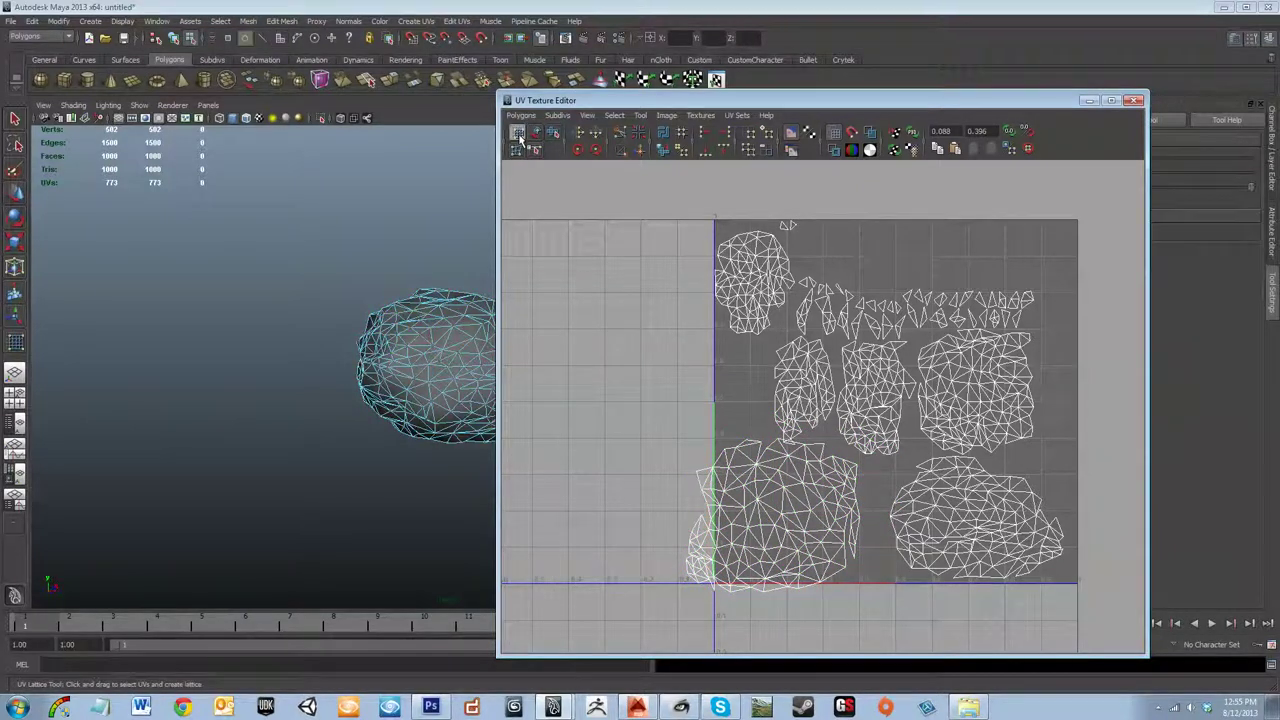
pyautogui.click(538, 134)
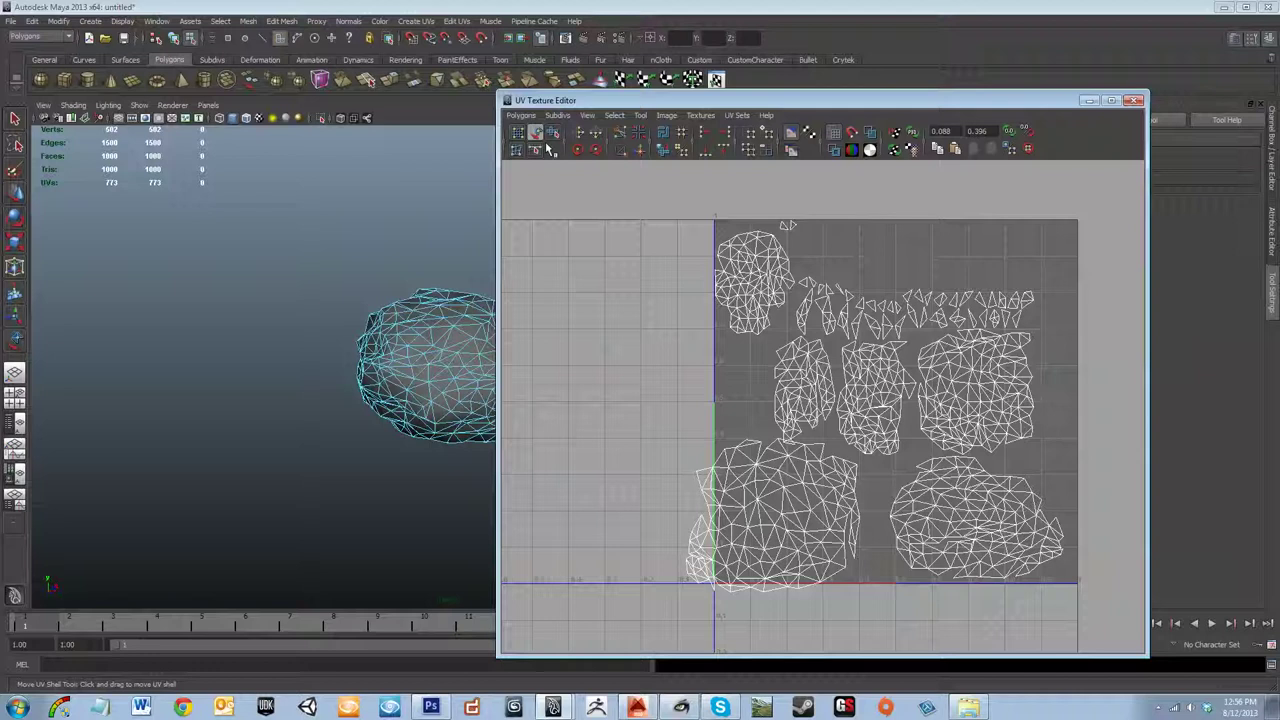
pyautogui.click(832, 493)
pyautogui.moveTo(832, 490)
pyautogui.mouseDown()
pyautogui.moveTo(908, 468)
pyautogui.moveTo(832, 465)
pyautogui.moveTo(918, 468)
pyautogui.moveTo(815, 479)
pyautogui.mouseUp()
pyautogui.click(869, 515)
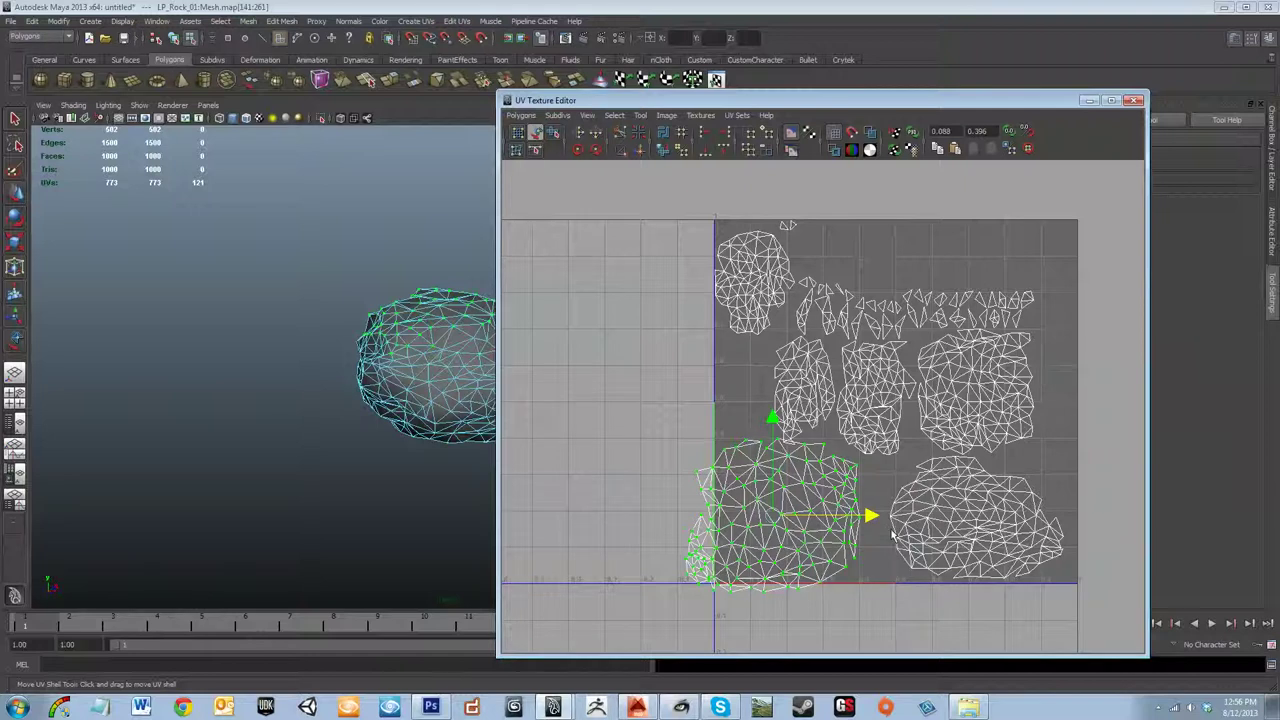
# - Nudge the right-hand shell slightly left and close the UV Texture Editor
pyautogui.click(926, 519)
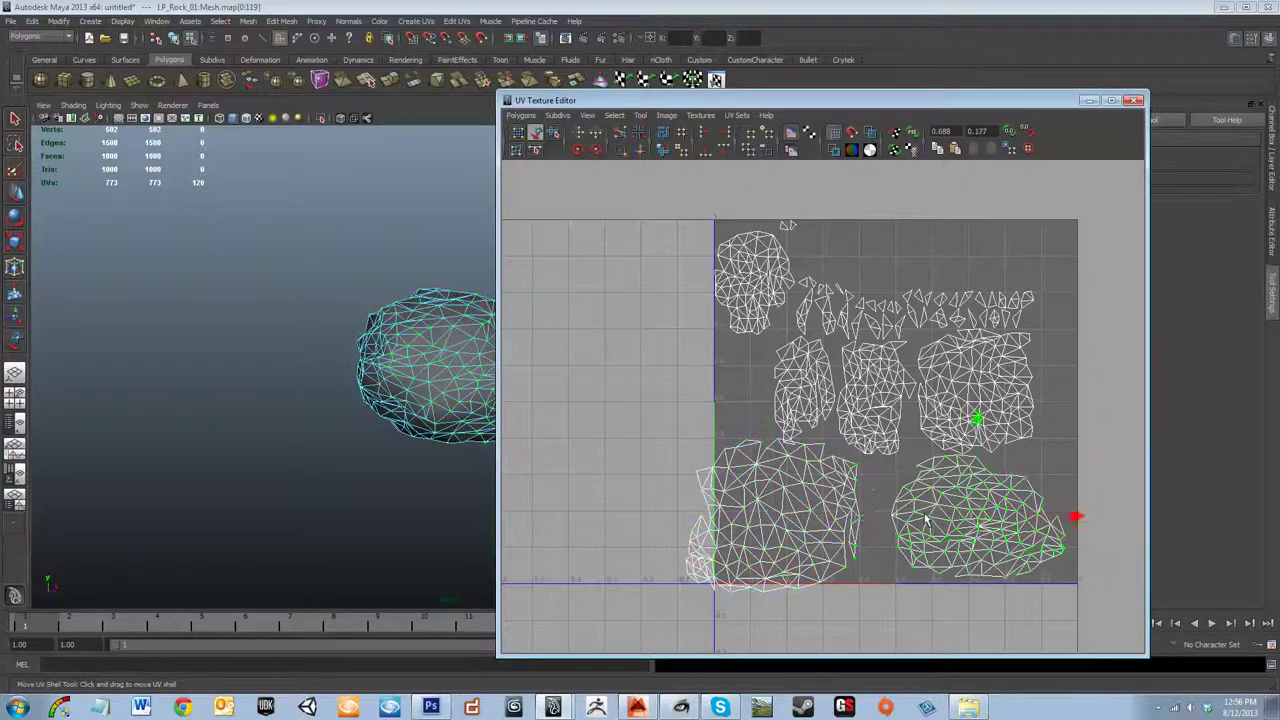
pyautogui.click(924, 519)
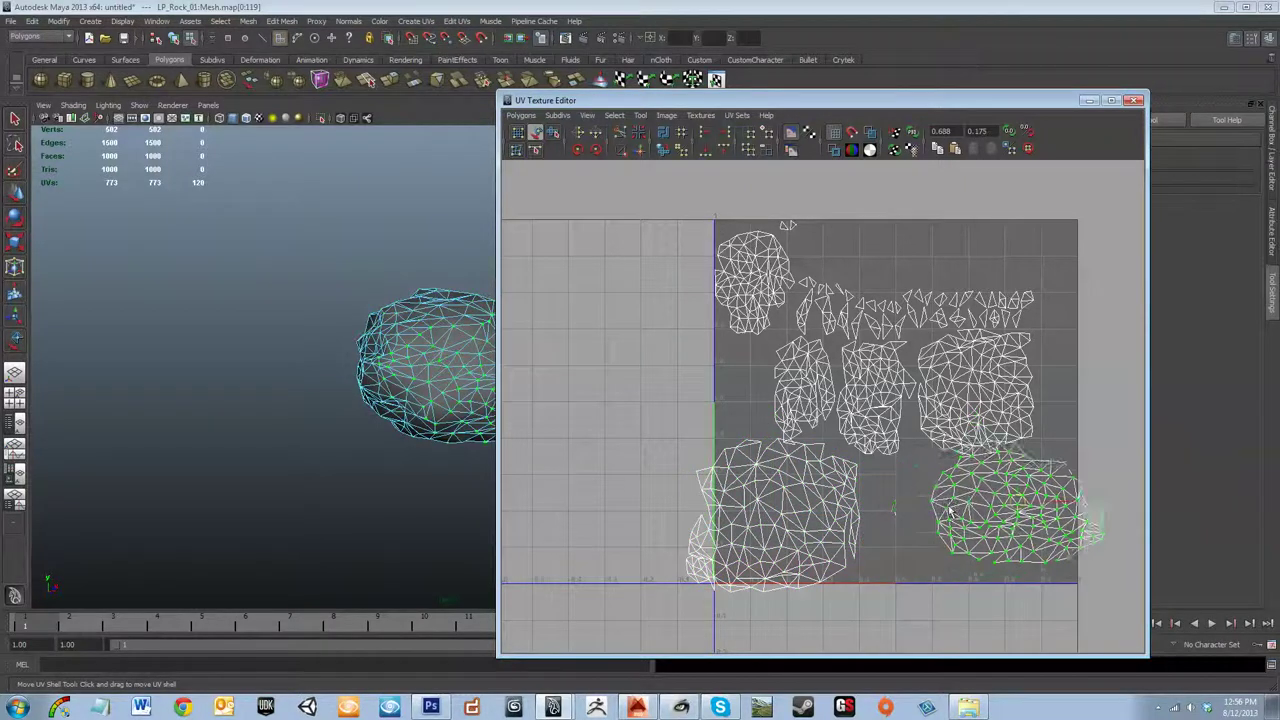
pyautogui.moveTo(924, 519); pyautogui.dragTo(922, 519)
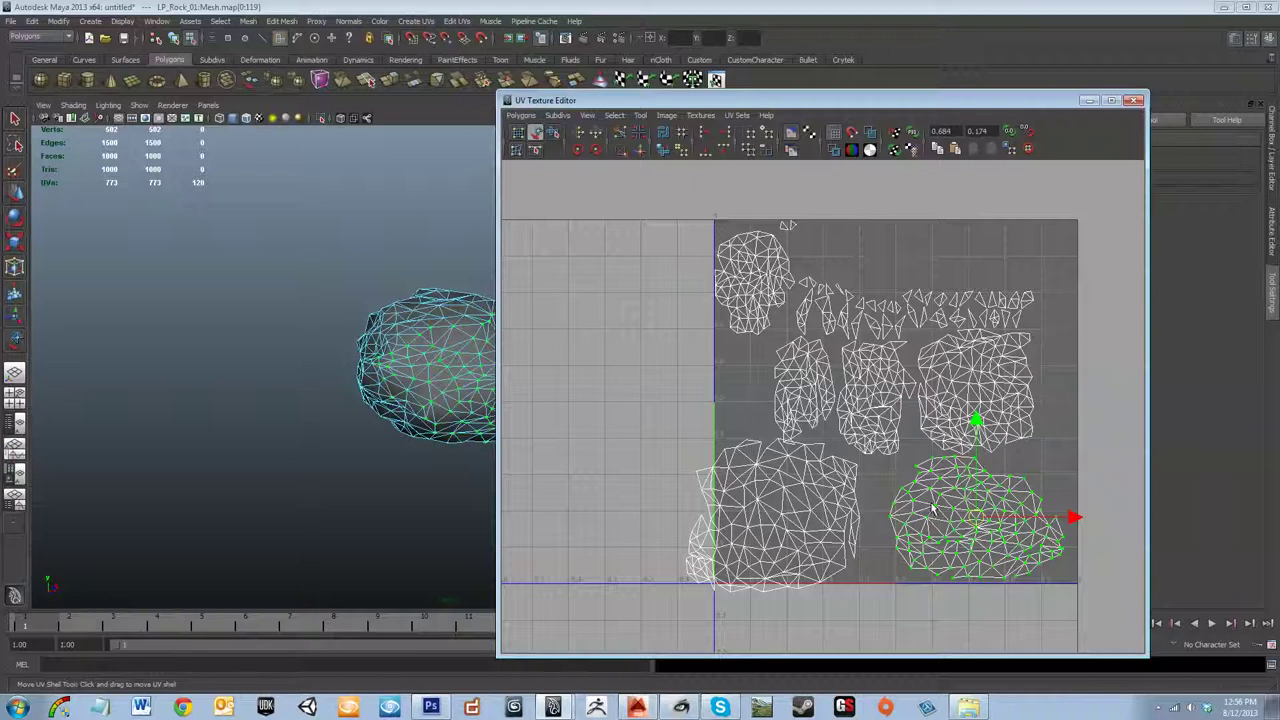
pyautogui.click(1133, 101)
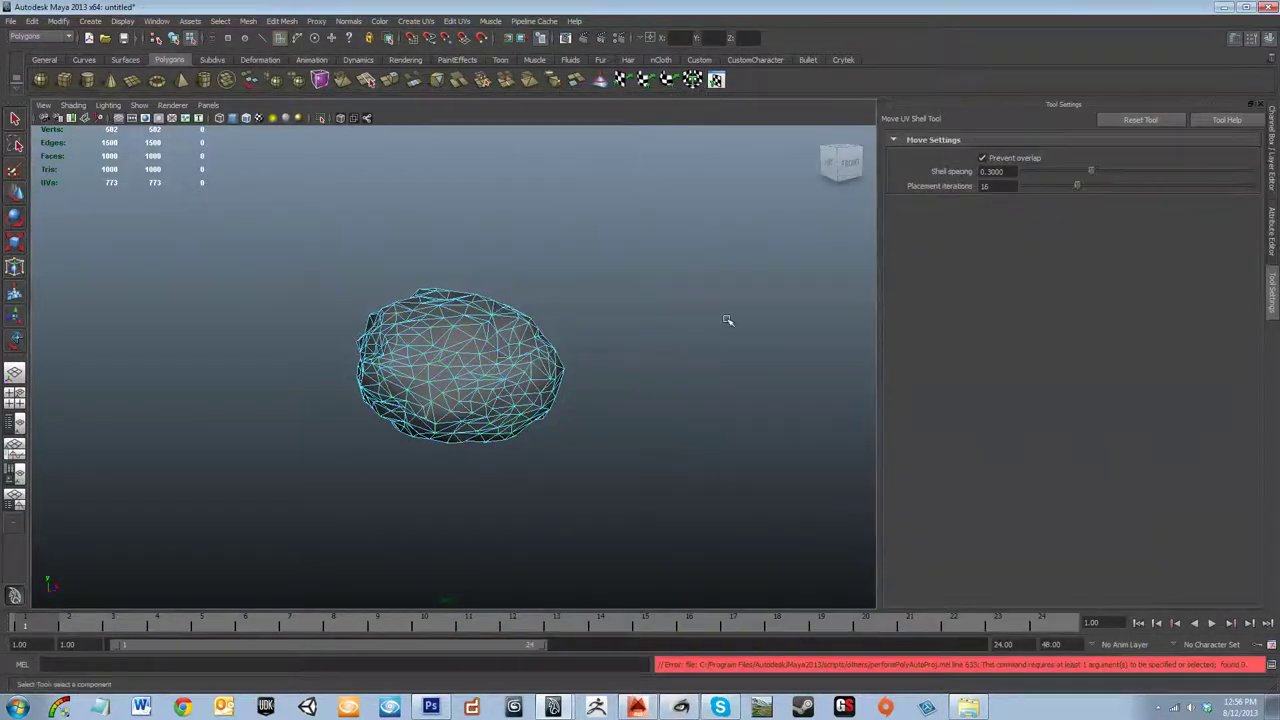
# - Reapply Automatic Mapping (polyAutoProj4) to the whole rock and reopen the UV Texture Editor
pyautogui.moveTo(455, 375); pyautogui.dragTo(552, 360, button='right')
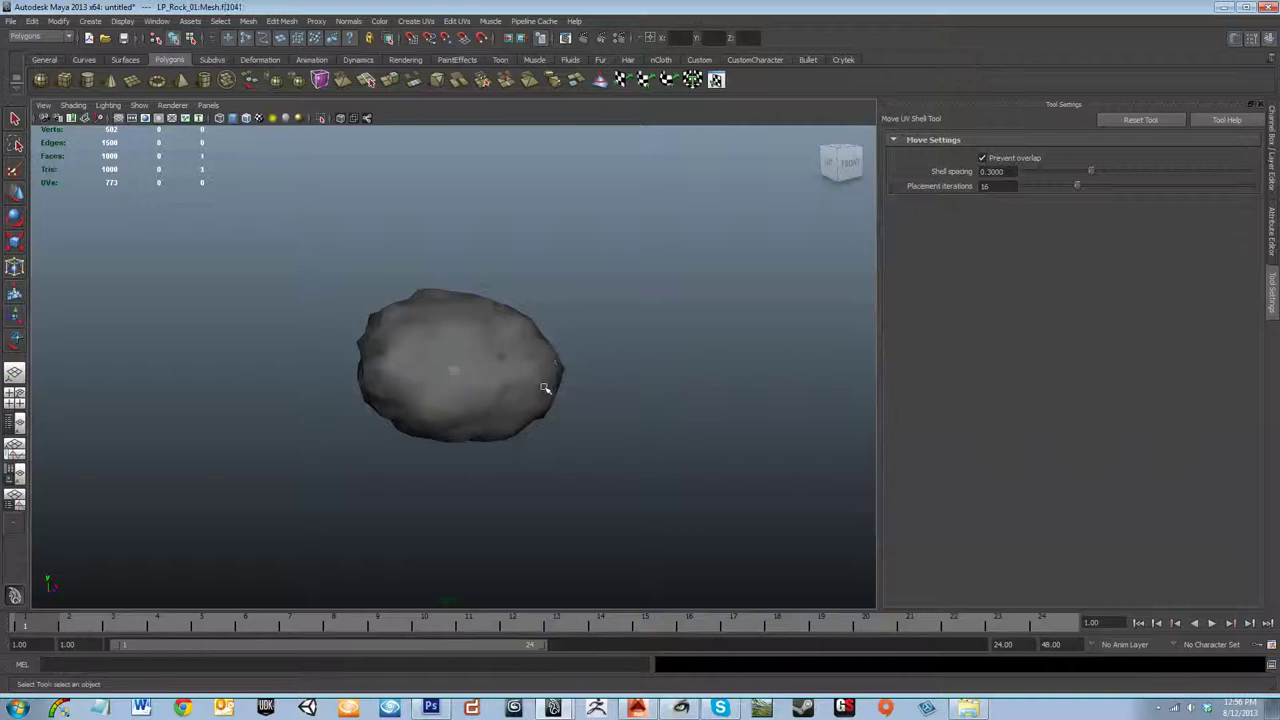
pyautogui.click(474, 349)
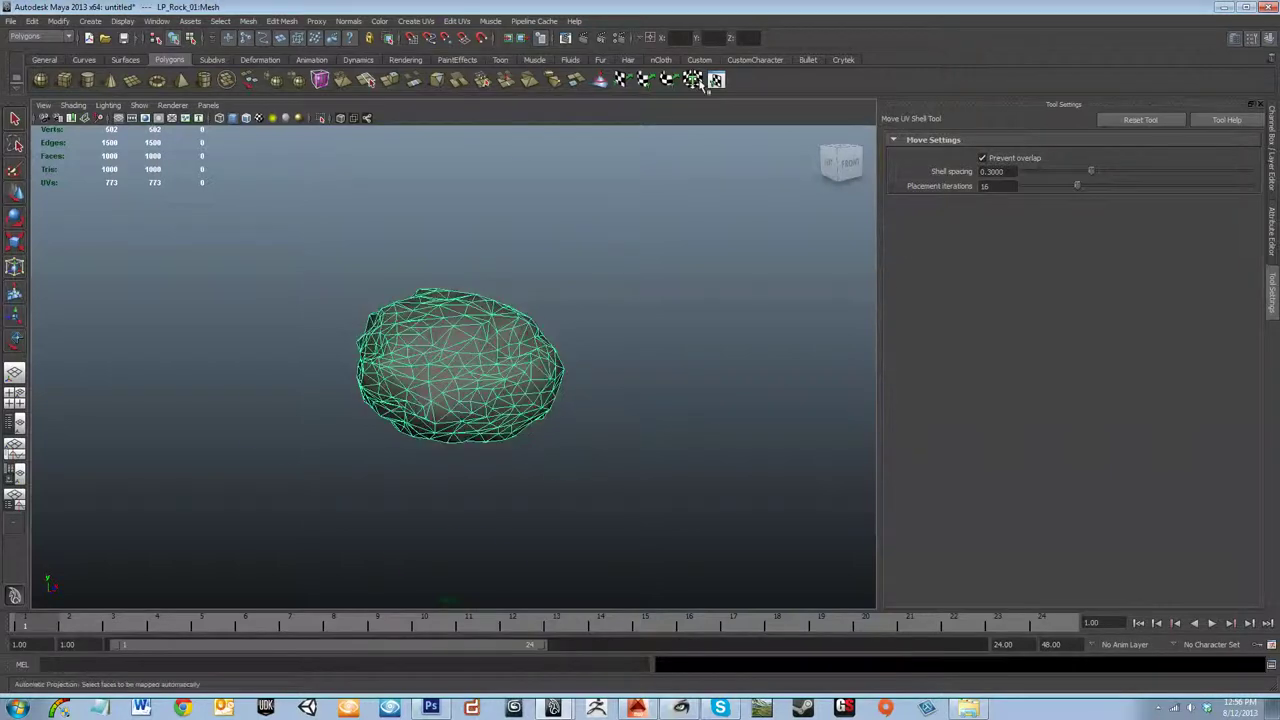
pyautogui.click(716, 80)
pyautogui.click(716, 80)
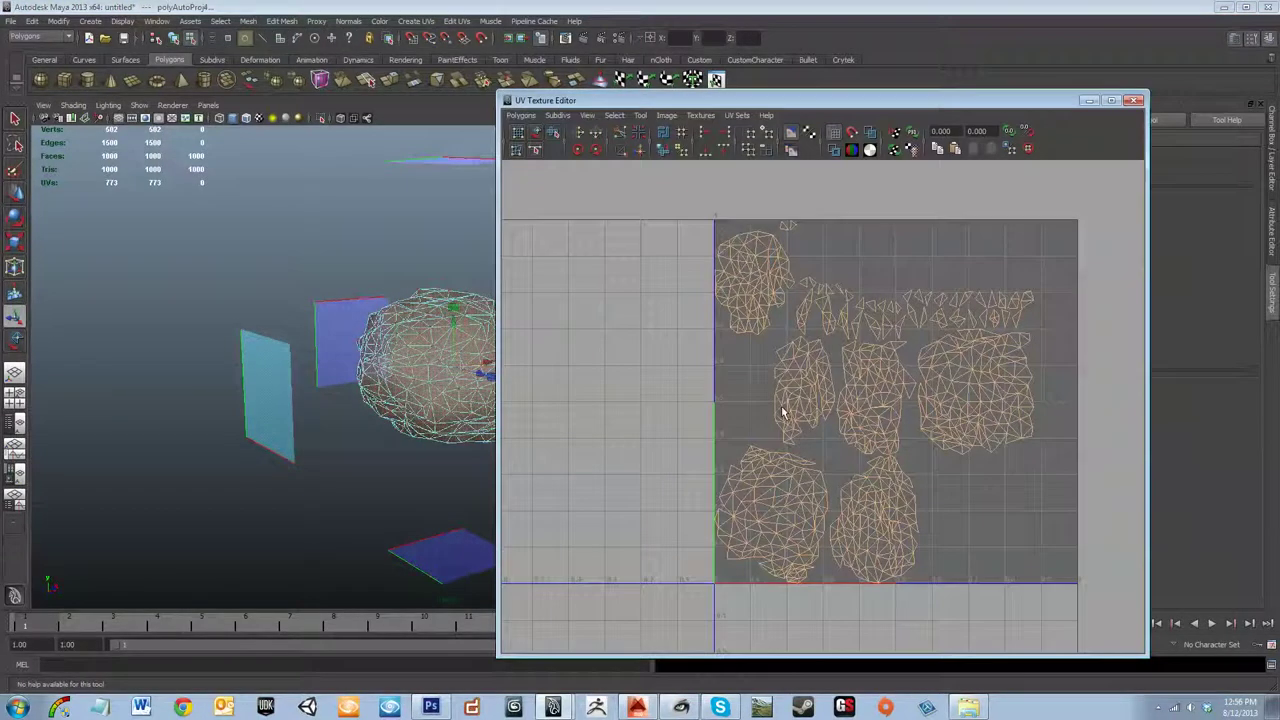
pyautogui.click(521, 115)
# - Open the UV snapshot options and browse the save location into Desktop > Back-Up > Crater
pyautogui.click(541, 499)
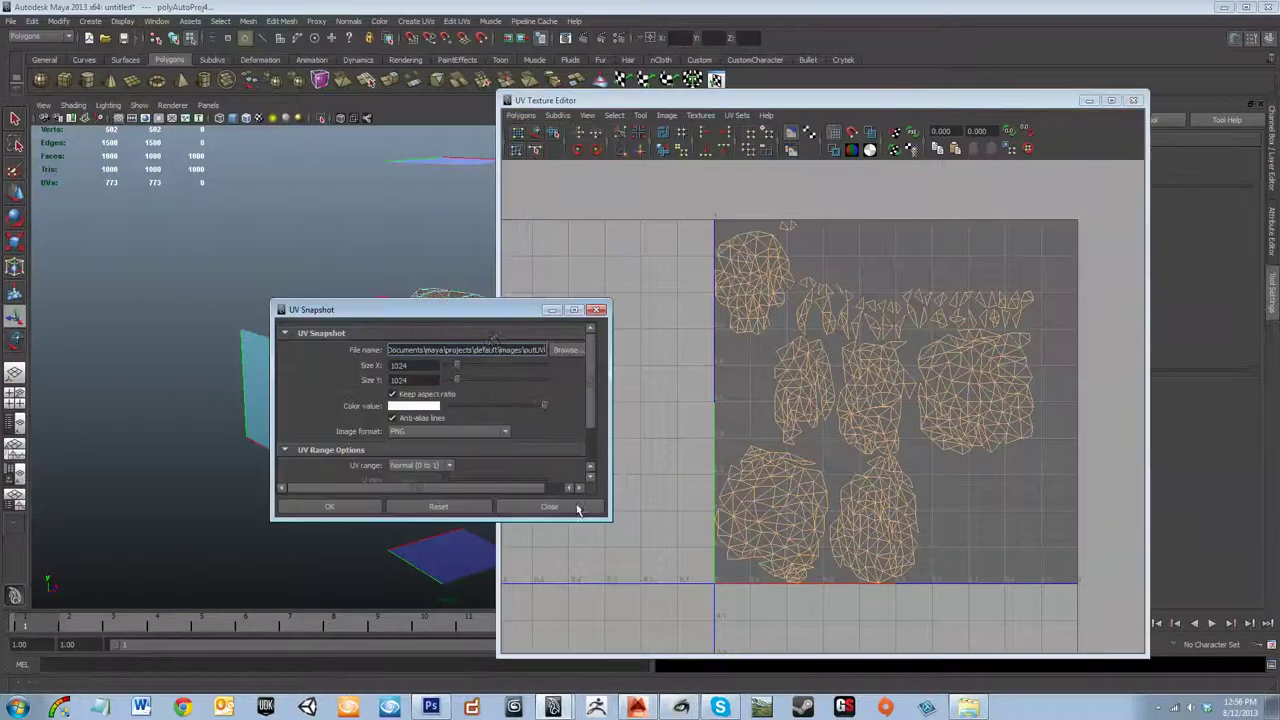
pyautogui.moveTo(480, 313); pyautogui.dragTo(720, 291)
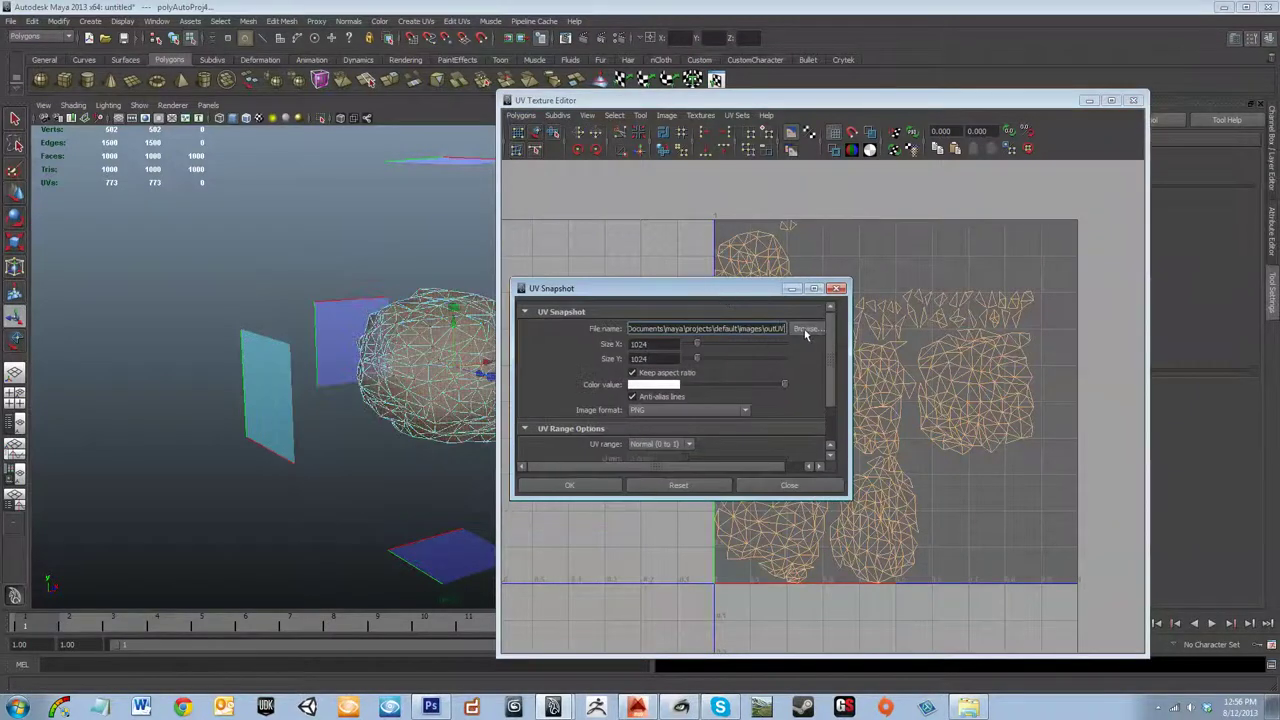
pyautogui.click(806, 330)
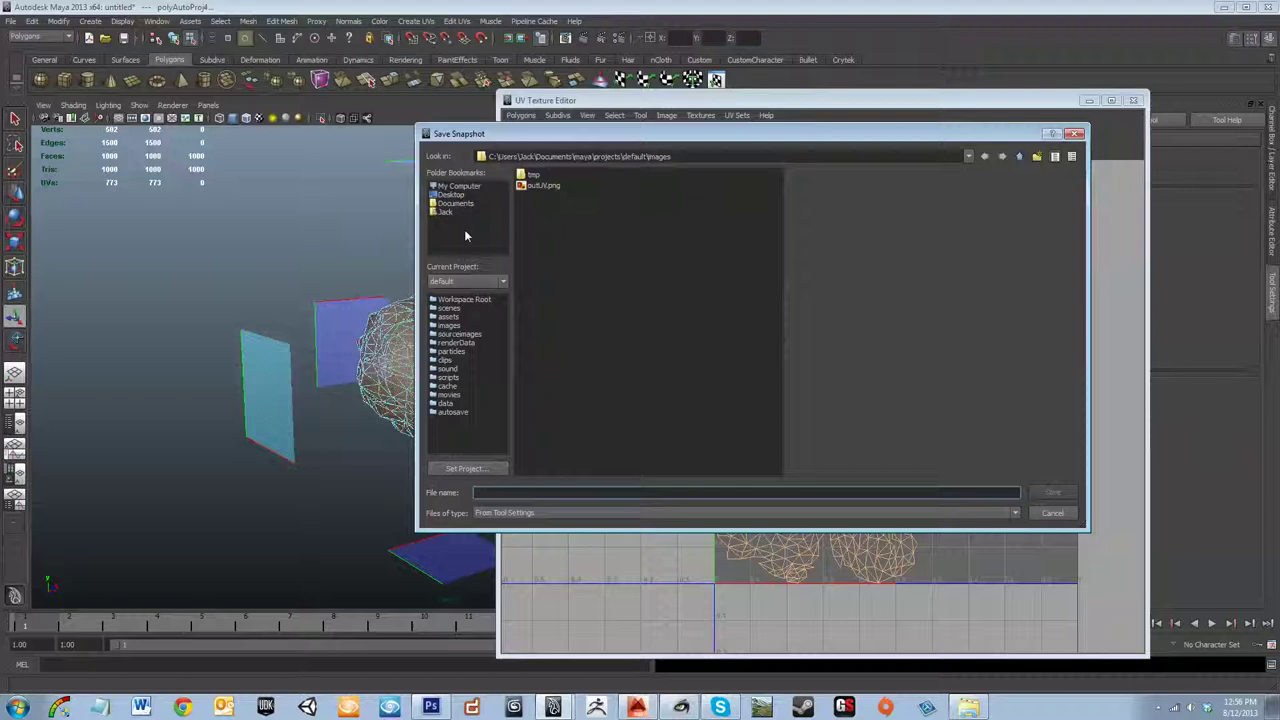
pyautogui.click(451, 195)
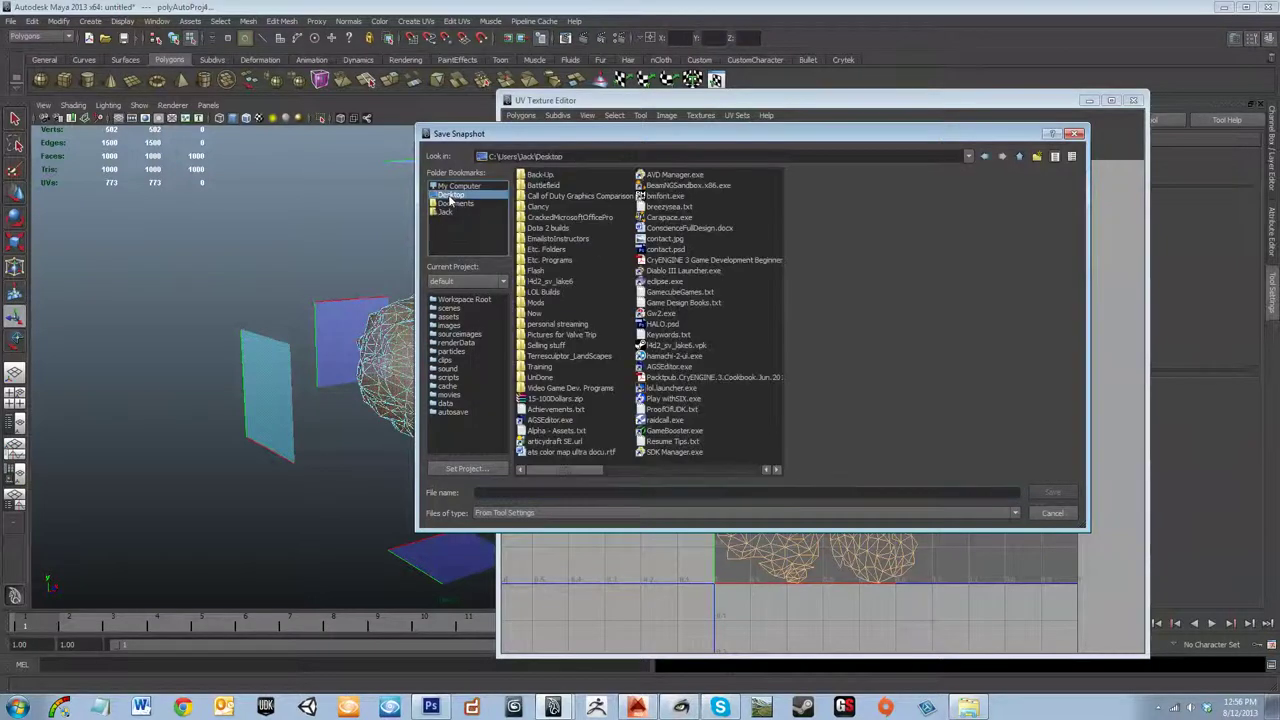
pyautogui.doubleClick(543, 175)
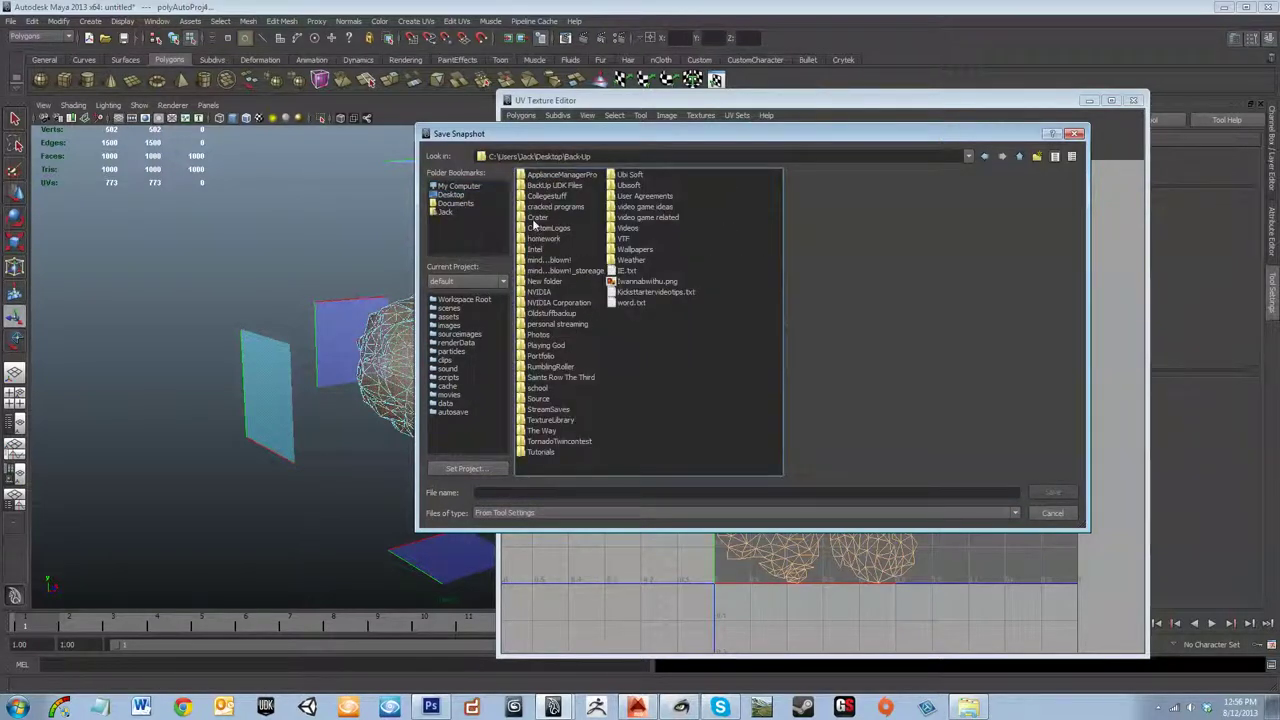
pyautogui.doubleClick(535, 219)
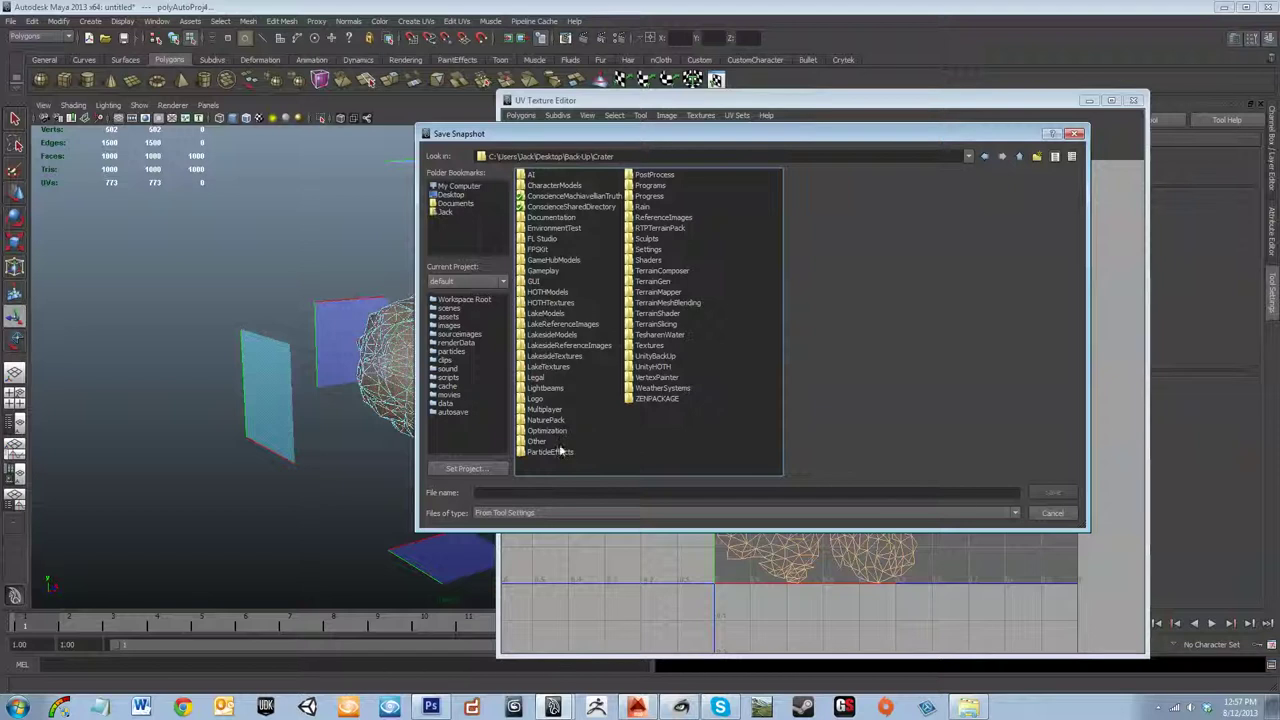
# - Go back to Back-Up and browse Portfolio > NewPortfolio > scenes > SithTemple > Outside > MayaExports
pyautogui.moveTo(591, 156); pyautogui.dragTo(669, 153)
pyautogui.press('BackSpace')
pyautogui.press('Return')
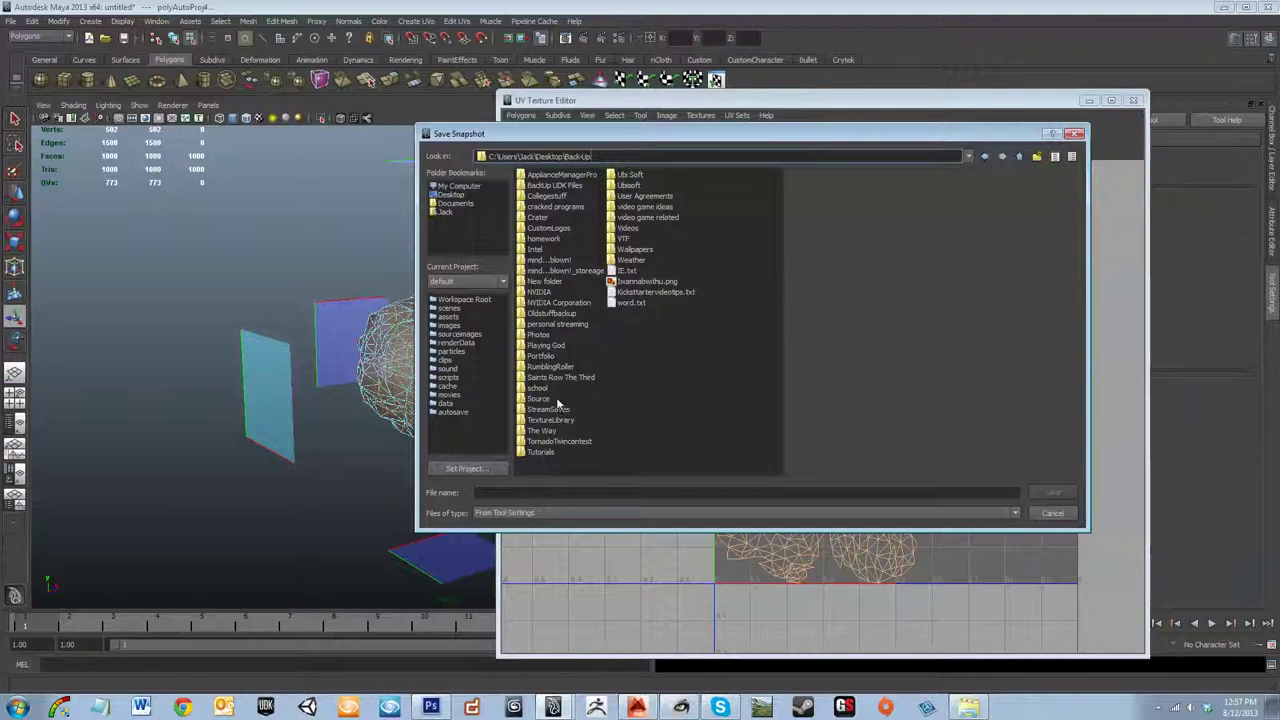
pyautogui.doubleClick(544, 356)
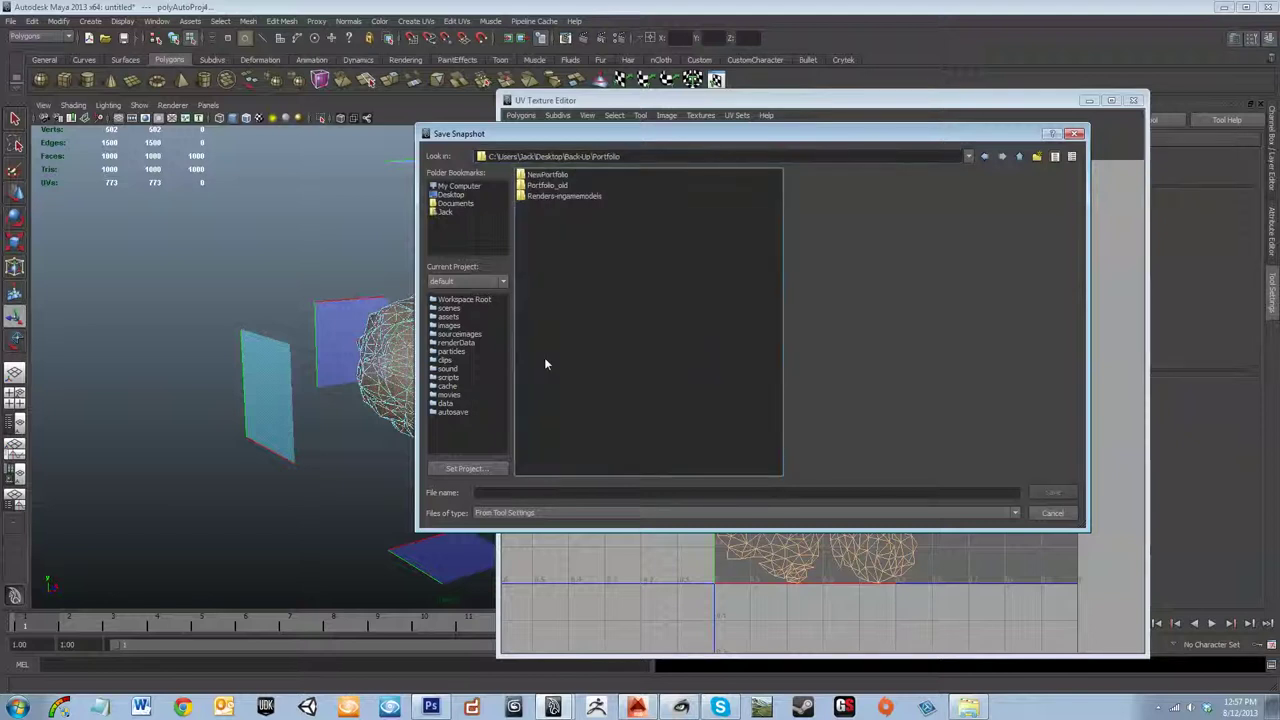
pyautogui.doubleClick(547, 175)
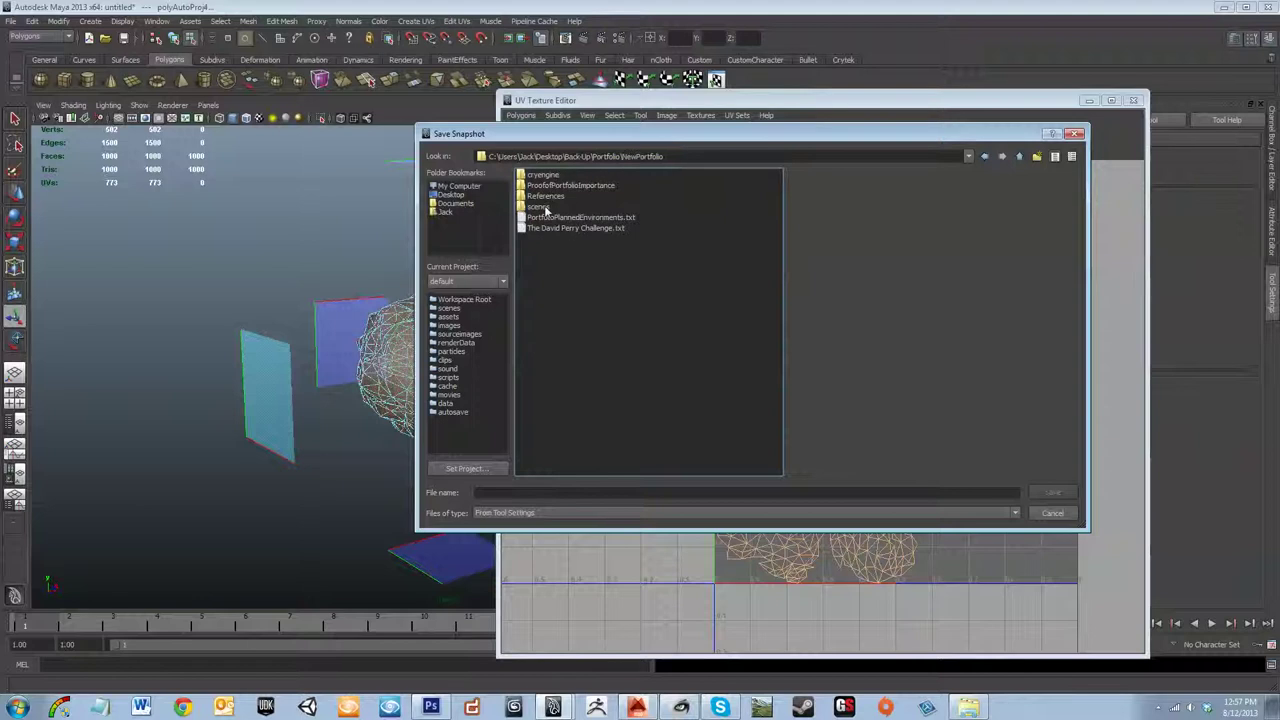
pyautogui.doubleClick(540, 207)
pyautogui.doubleClick(541, 176)
pyautogui.doubleClick(545, 186)
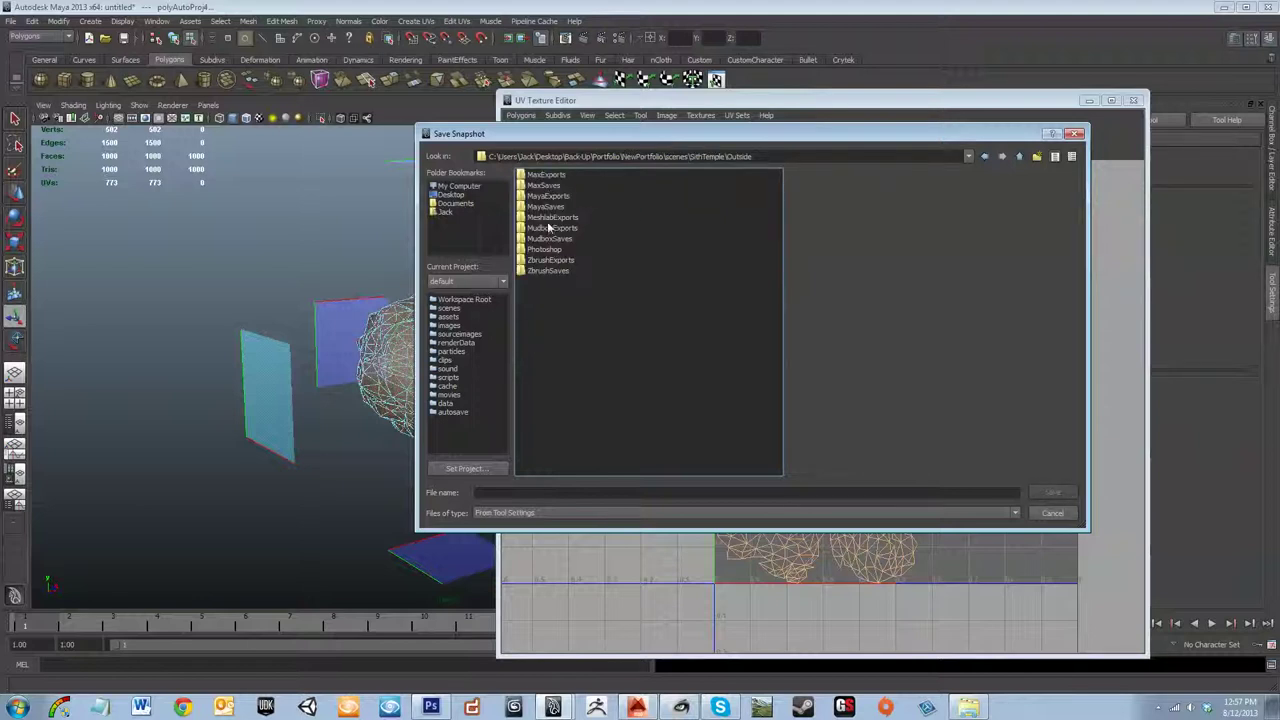
pyautogui.doubleClick(548, 196)
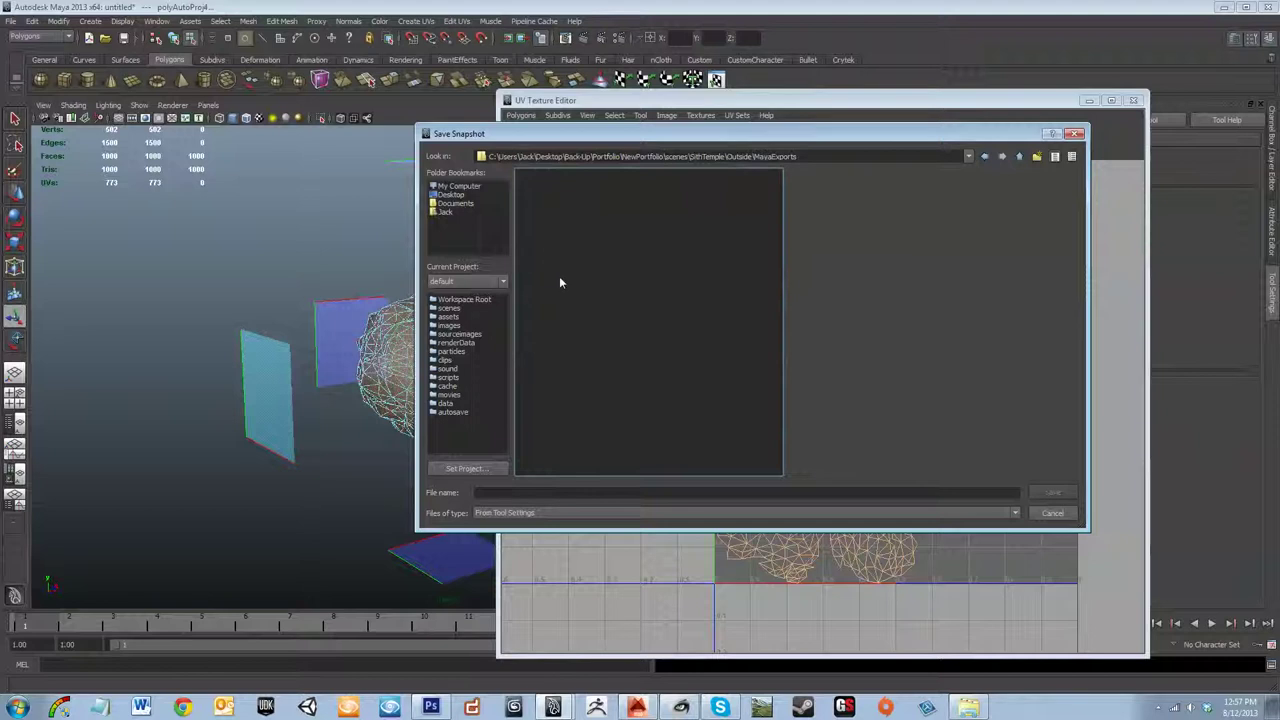
pyautogui.rightClick(576, 190)
# - Create a new folder named UV inside MayaExports and open it
pyautogui.click(613, 206)
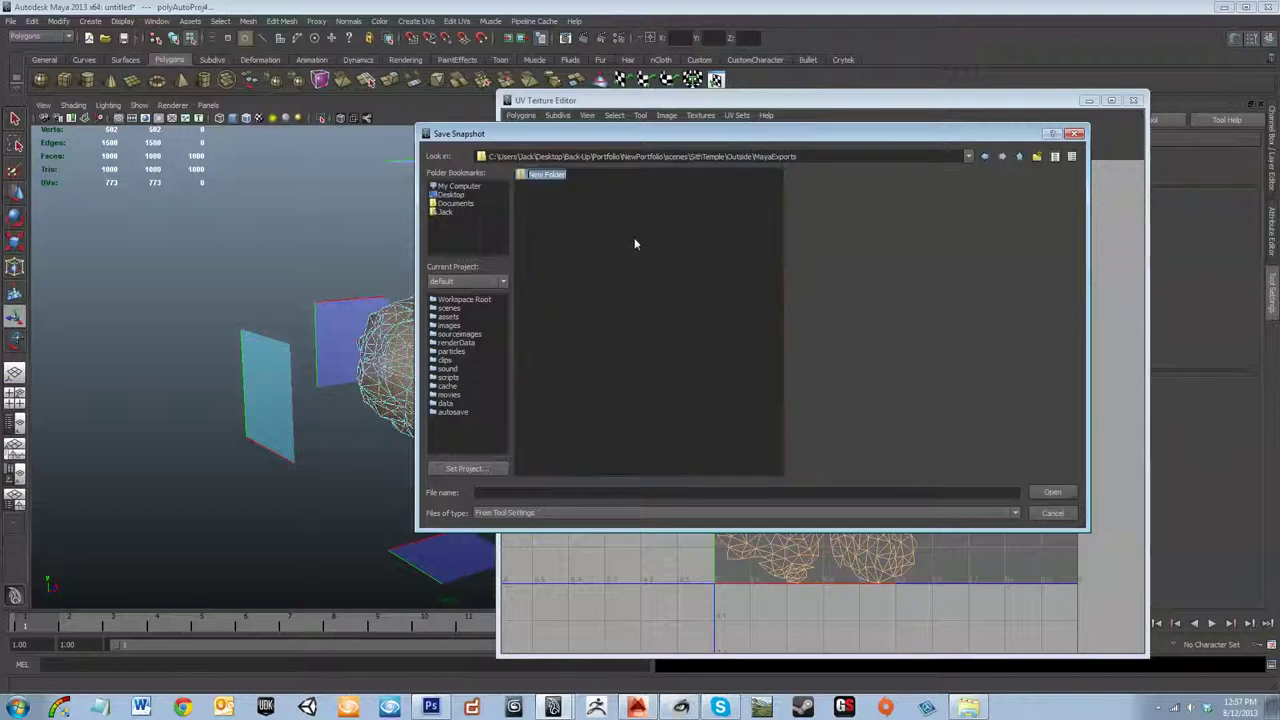
pyautogui.write('UV')
pyautogui.press('Return')
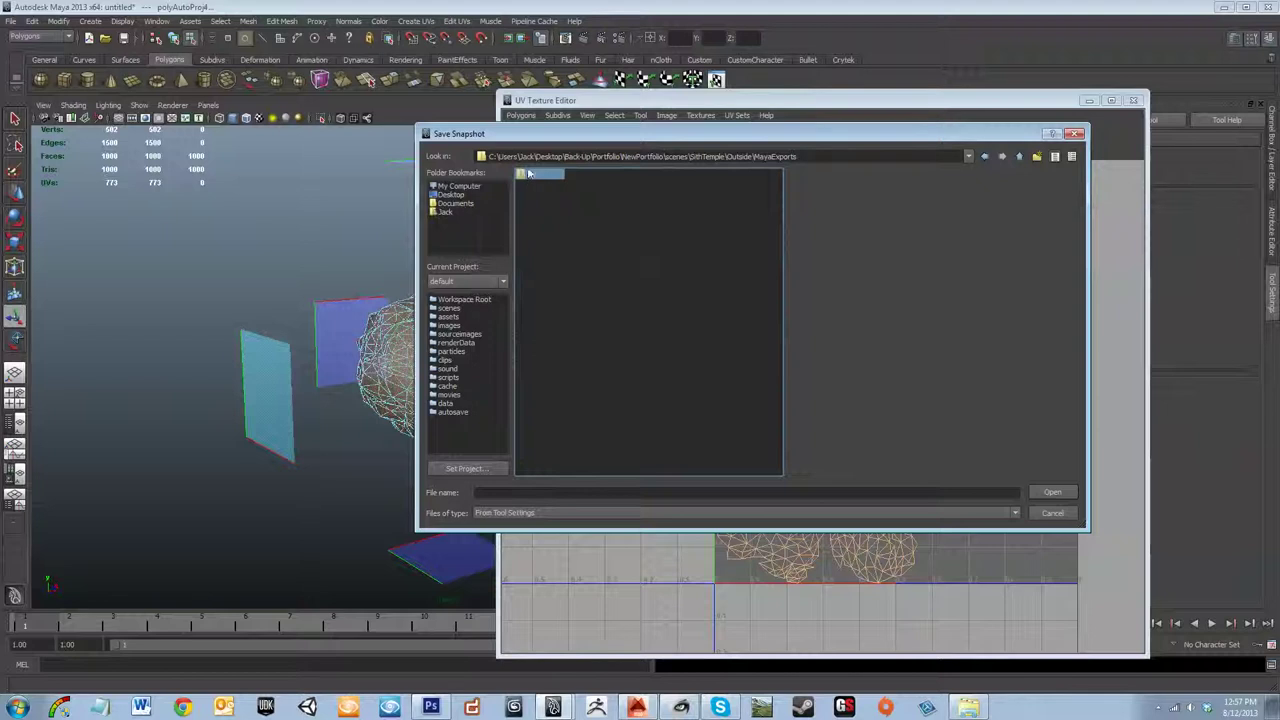
pyautogui.click(516, 490)
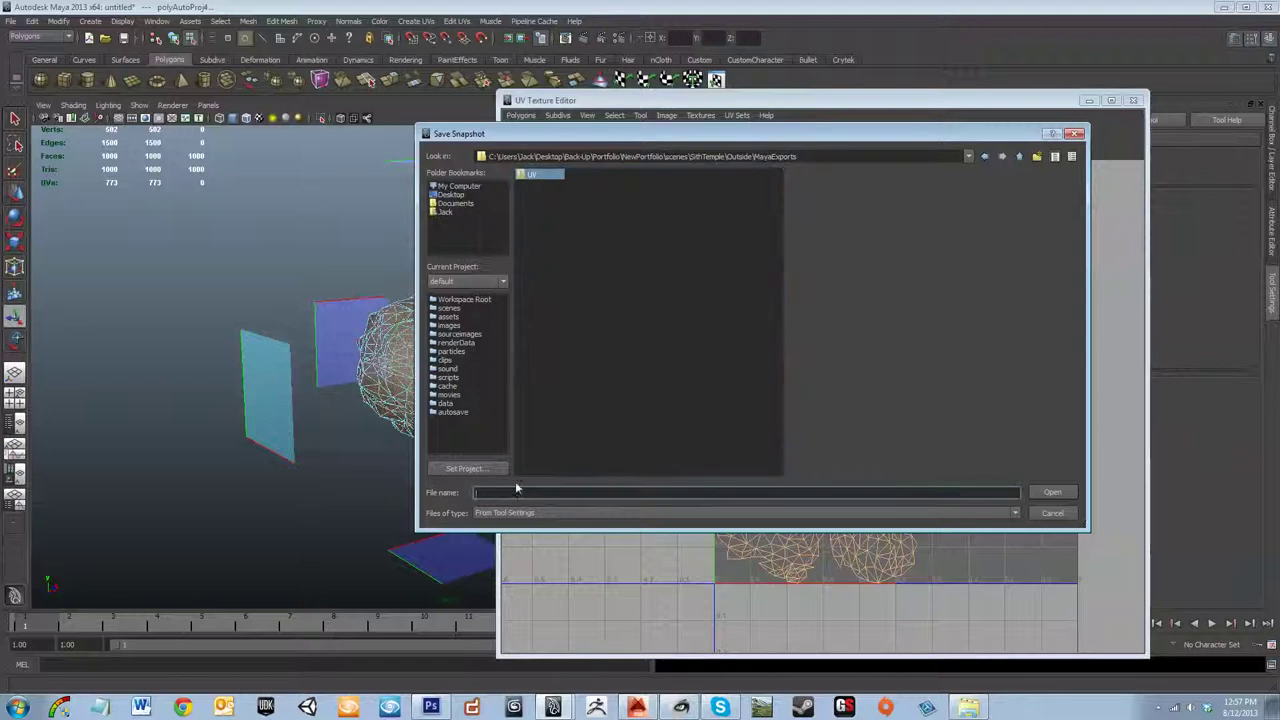
pyautogui.doubleClick(552, 173)
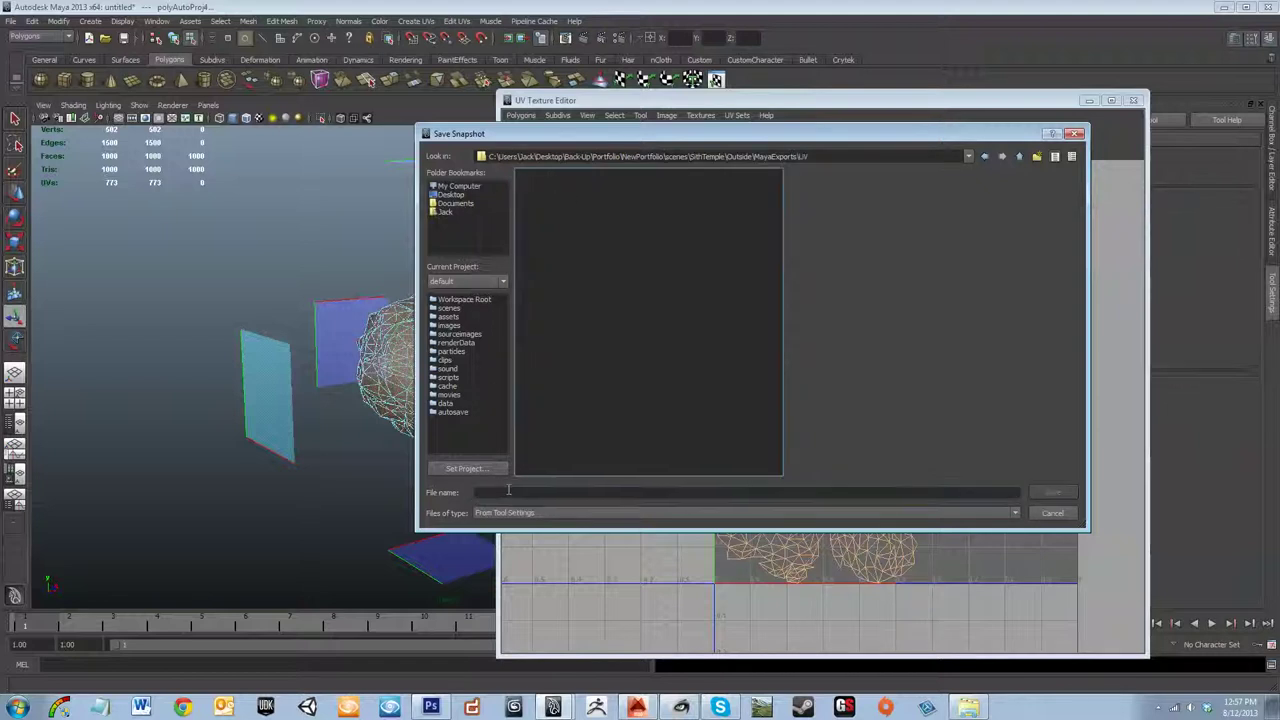
# - Save the UV snapshot as Rock_01_UV and close the UV Texture Editor
pyautogui.write('Rock_01_UV')
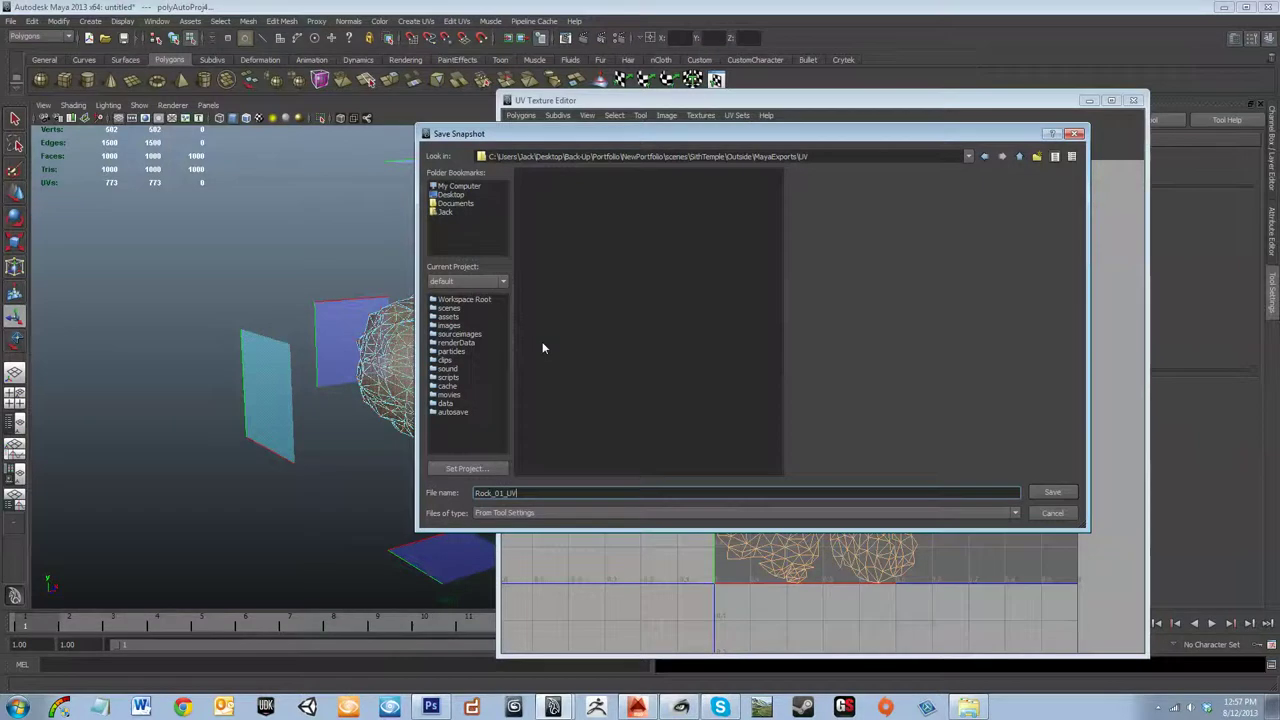
pyautogui.press('Return')
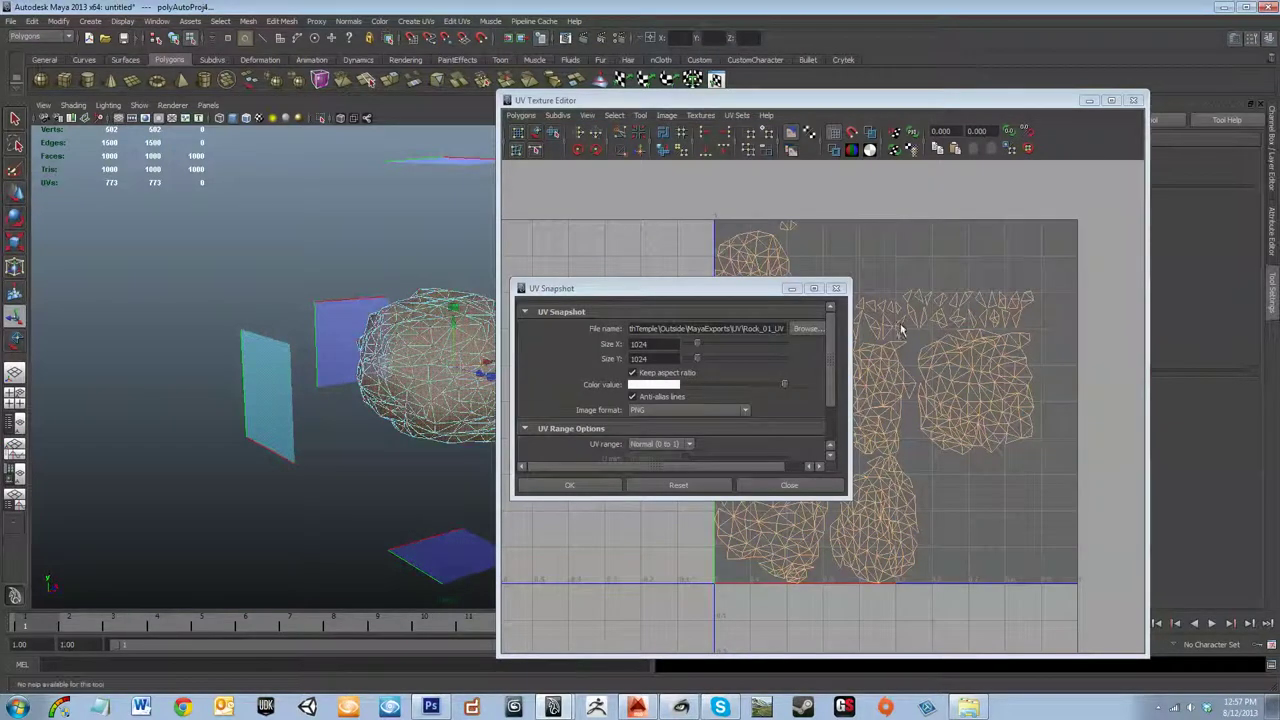
pyautogui.click(591, 487)
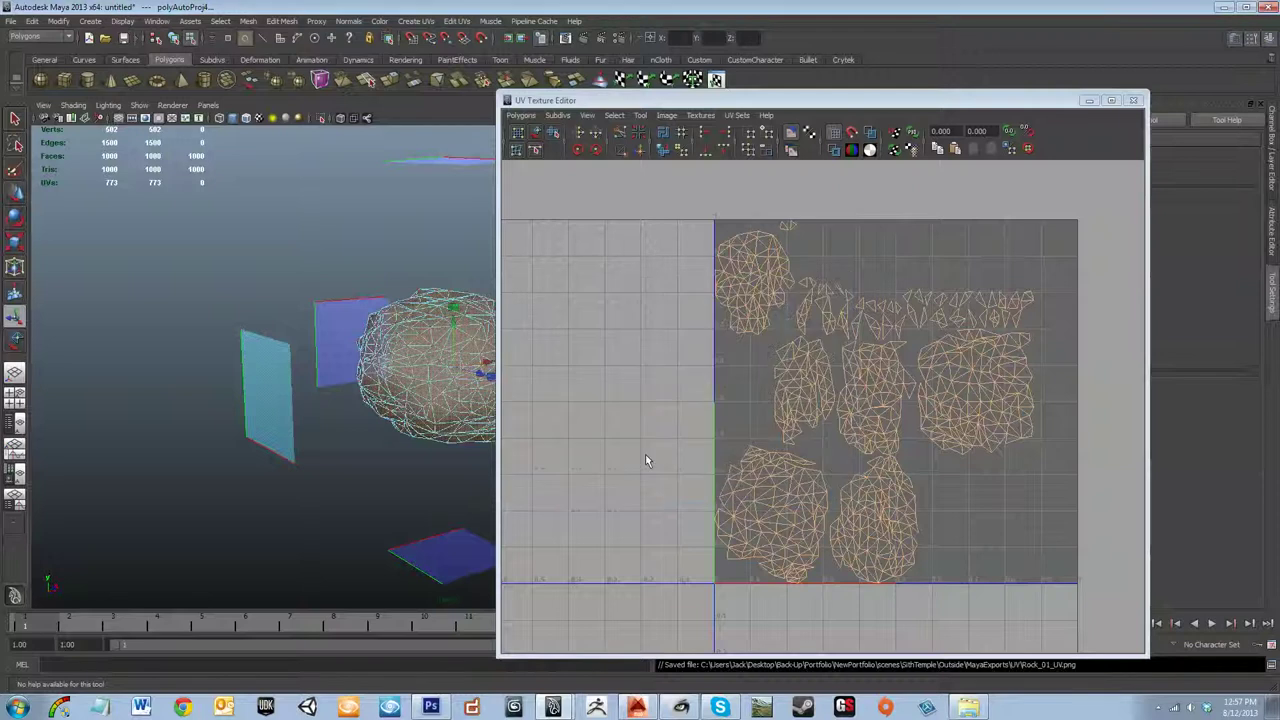
pyautogui.click(1134, 101)
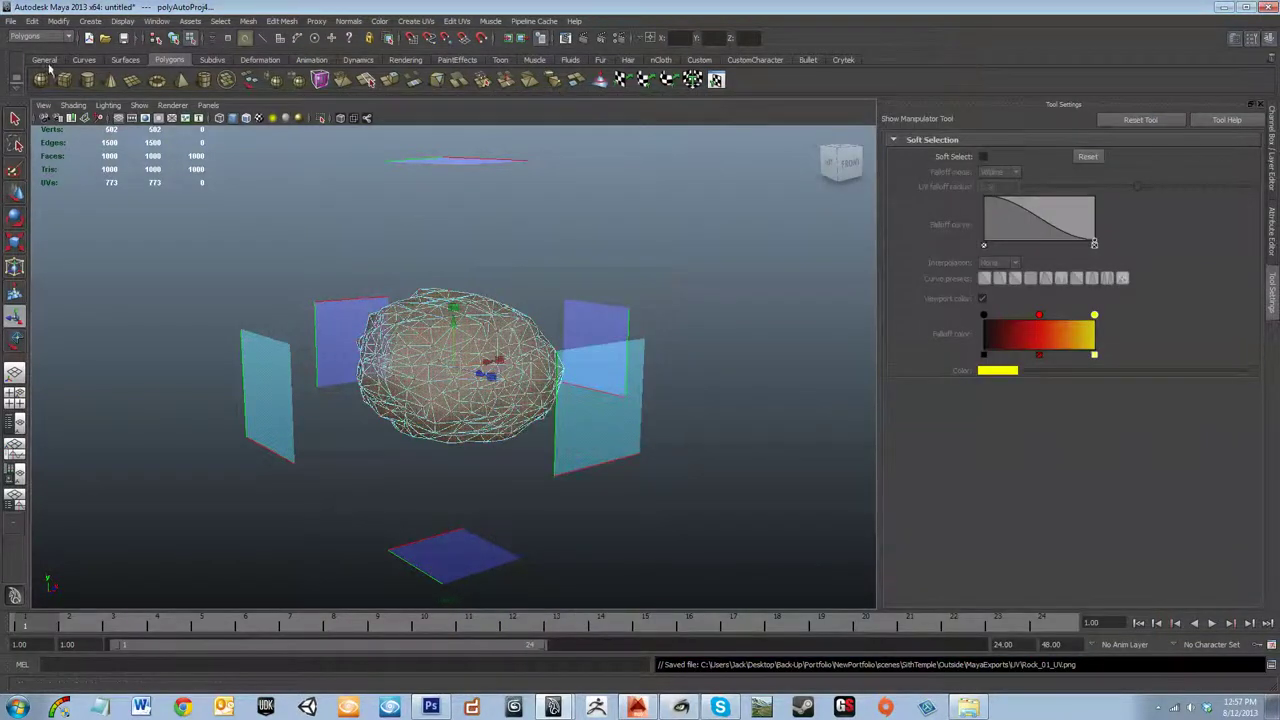
pyautogui.click(11, 21)
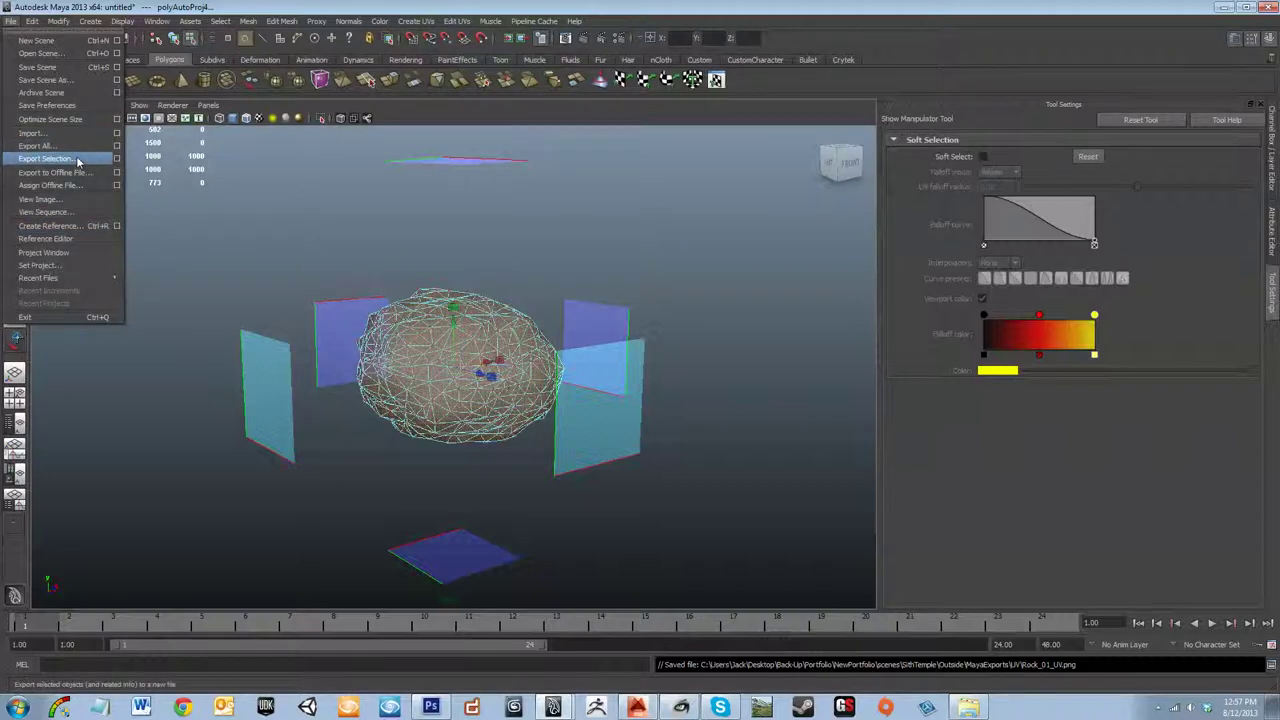
# - Switch to Object Mode and select the low-poly rock LP_Rock_01
pyautogui.click(258, 196)
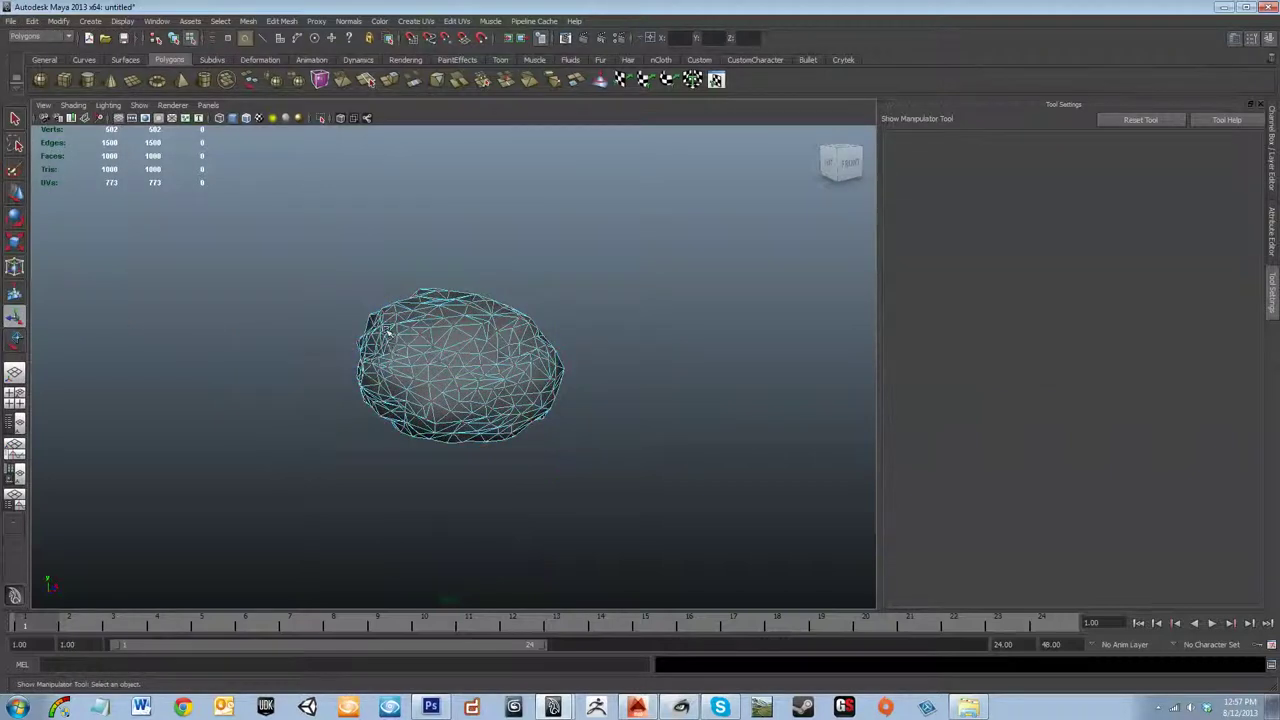
pyautogui.rightClick(421, 332)
pyautogui.click(464, 317)
pyautogui.click(440, 326)
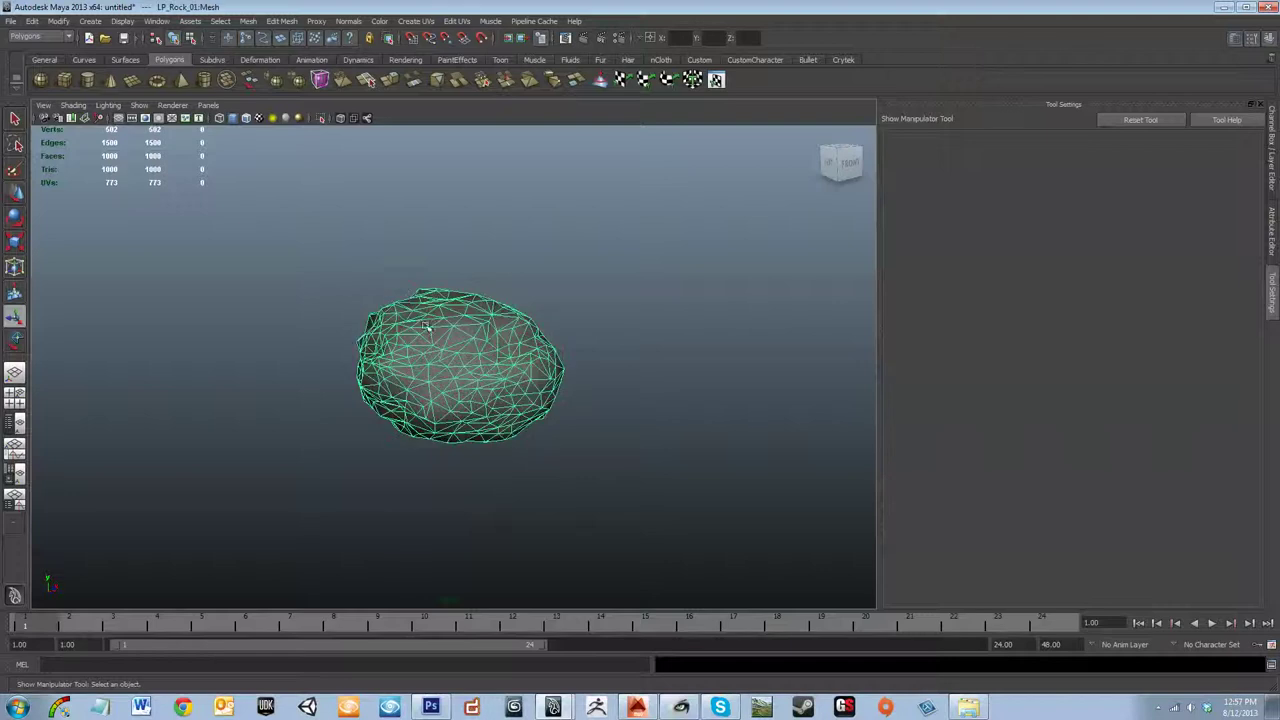
# - Start Export Selection and set the destination to the Outside\MayaExports folder
pyautogui.click(10, 21)
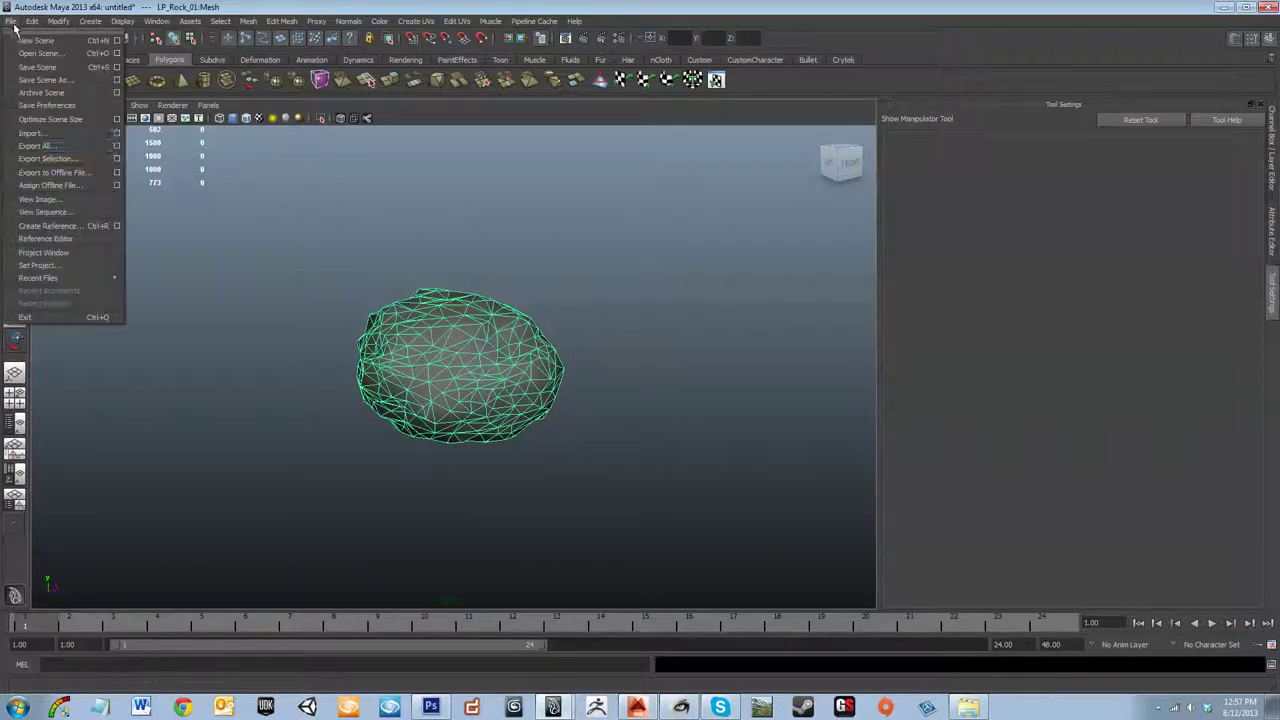
pyautogui.click(100, 162)
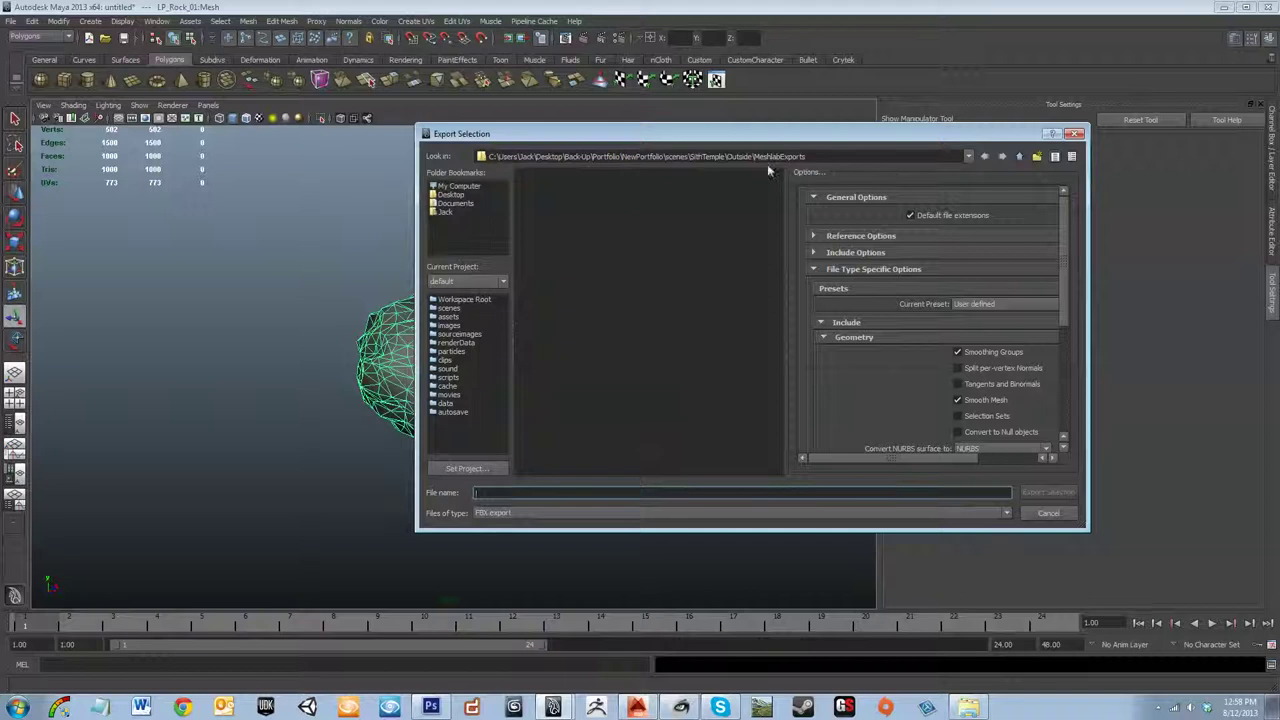
pyautogui.moveTo(757, 156); pyautogui.dragTo(928, 173)
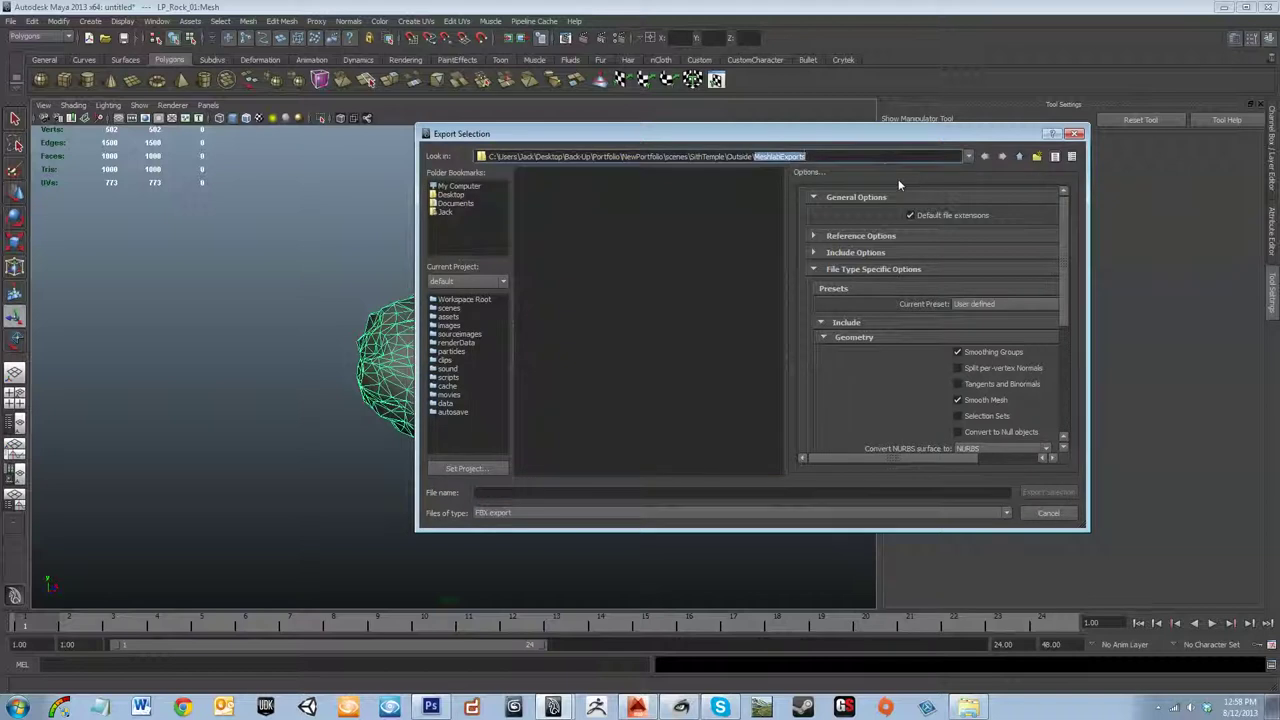
pyautogui.press('BackSpace')
pyautogui.press('Return')
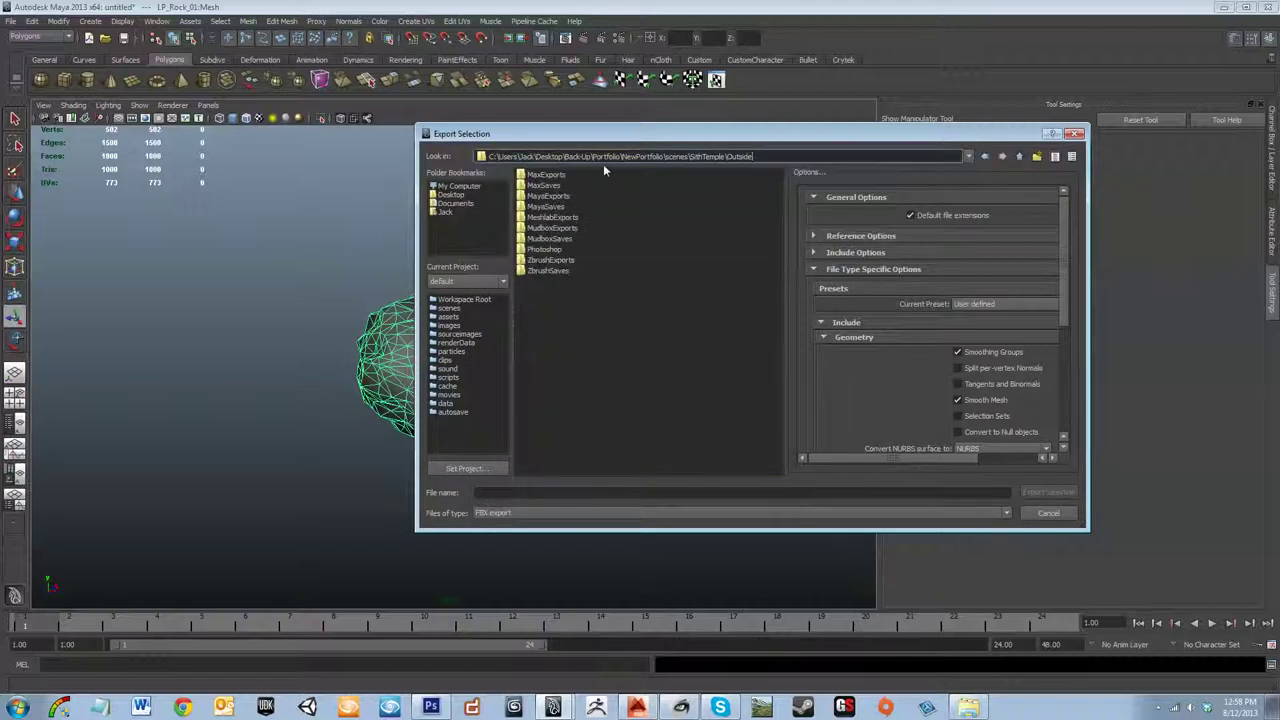
pyautogui.doubleClick(556, 195)
# - Export the rock as rock_01 with the OBJexport file type
pyautogui.click(598, 492)
pyautogui.write('lock_01')
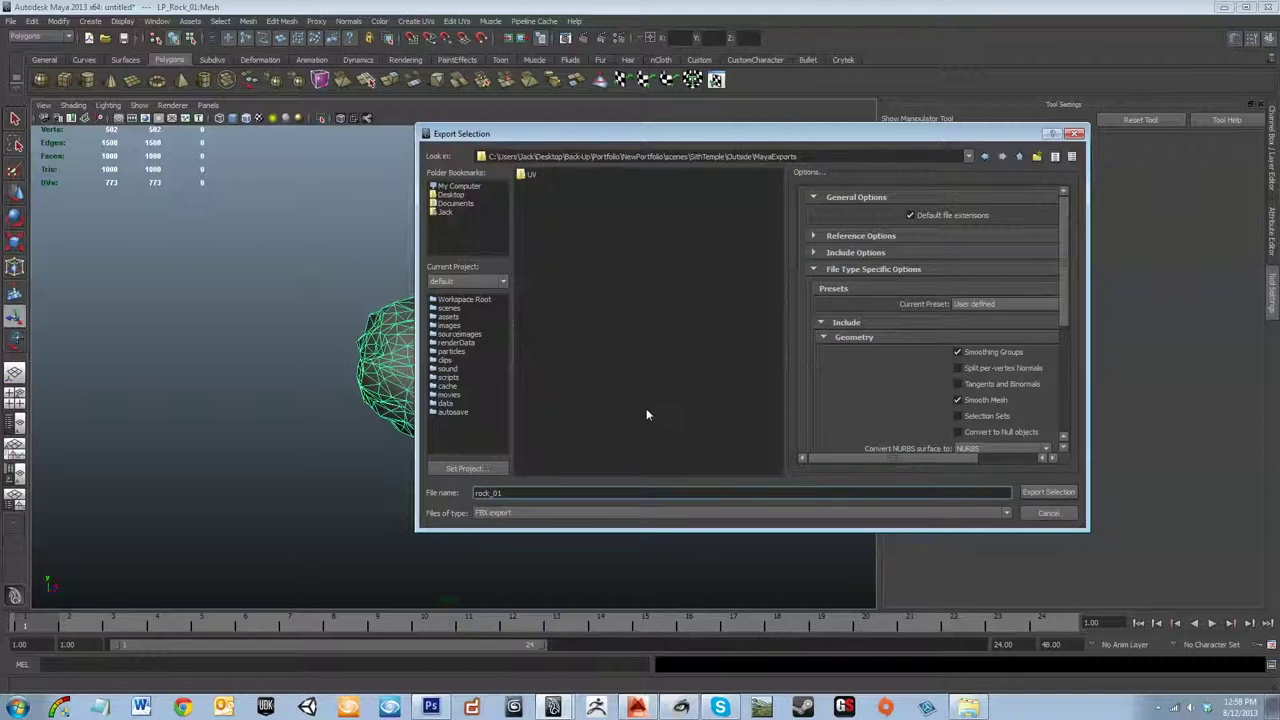
pyautogui.click(637, 514)
pyautogui.scroll(3, 660, 560)
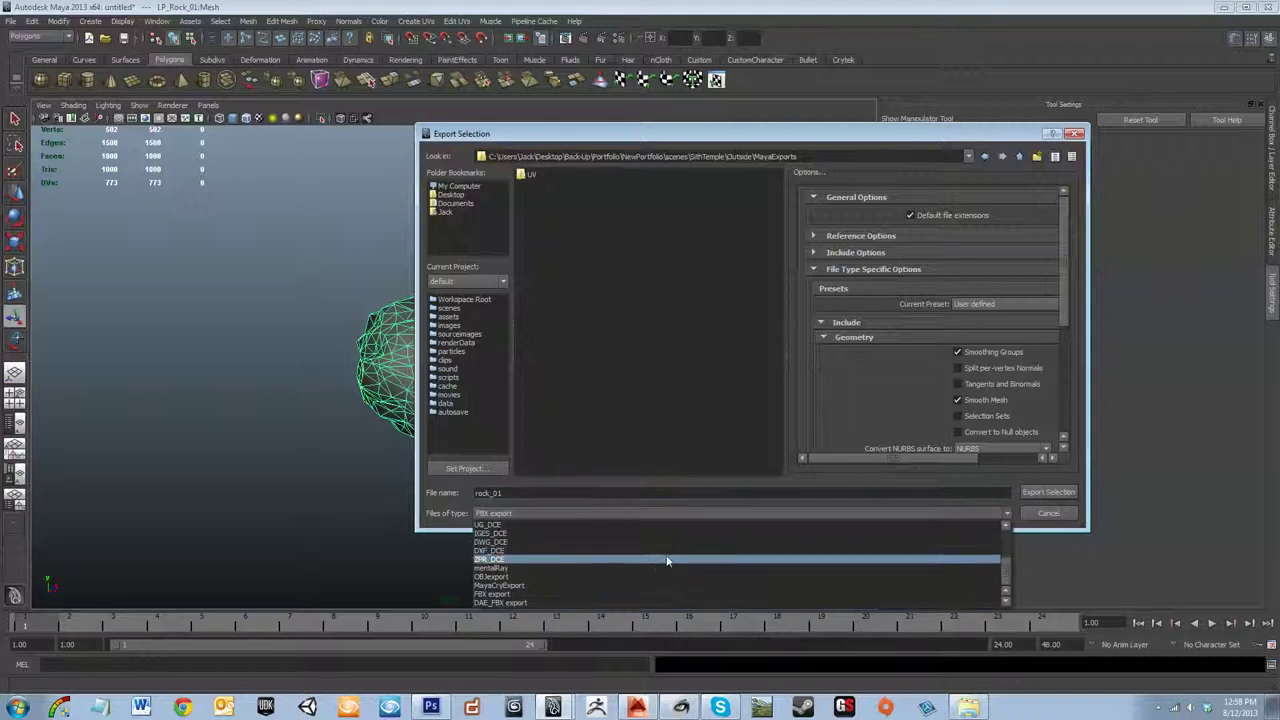
pyautogui.scroll(-3, 643, 541)
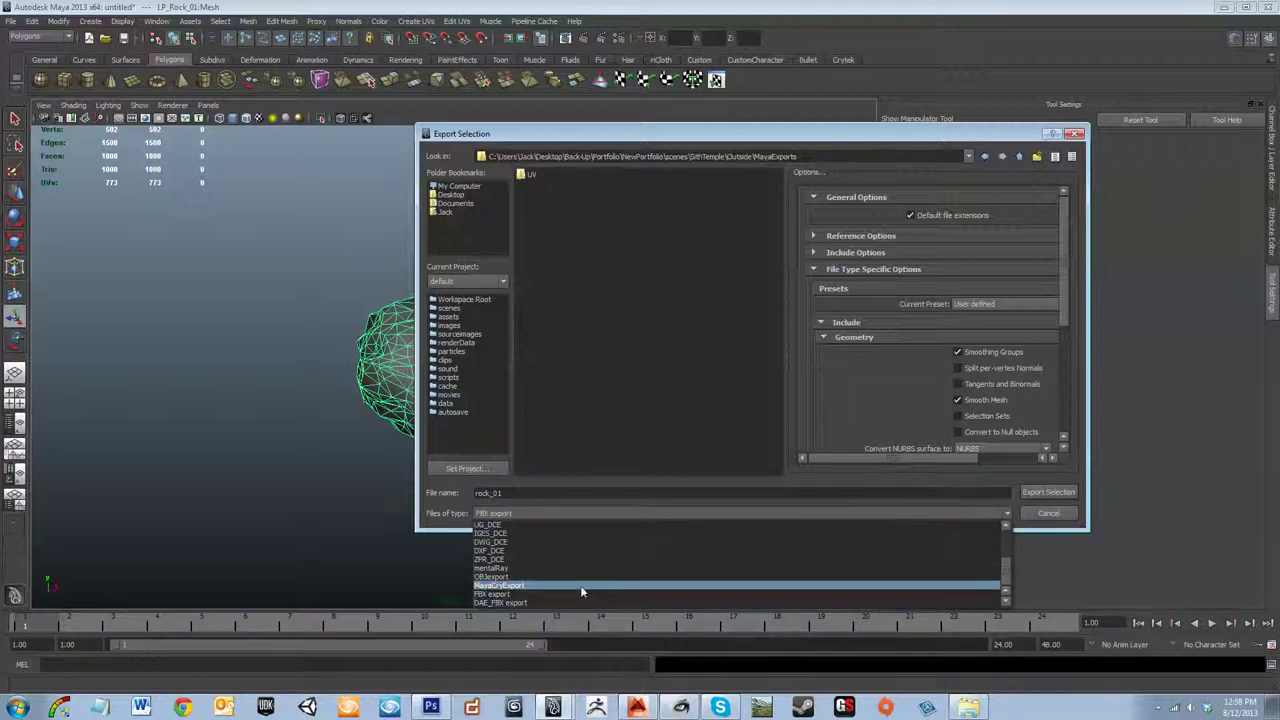
pyautogui.click(580, 577)
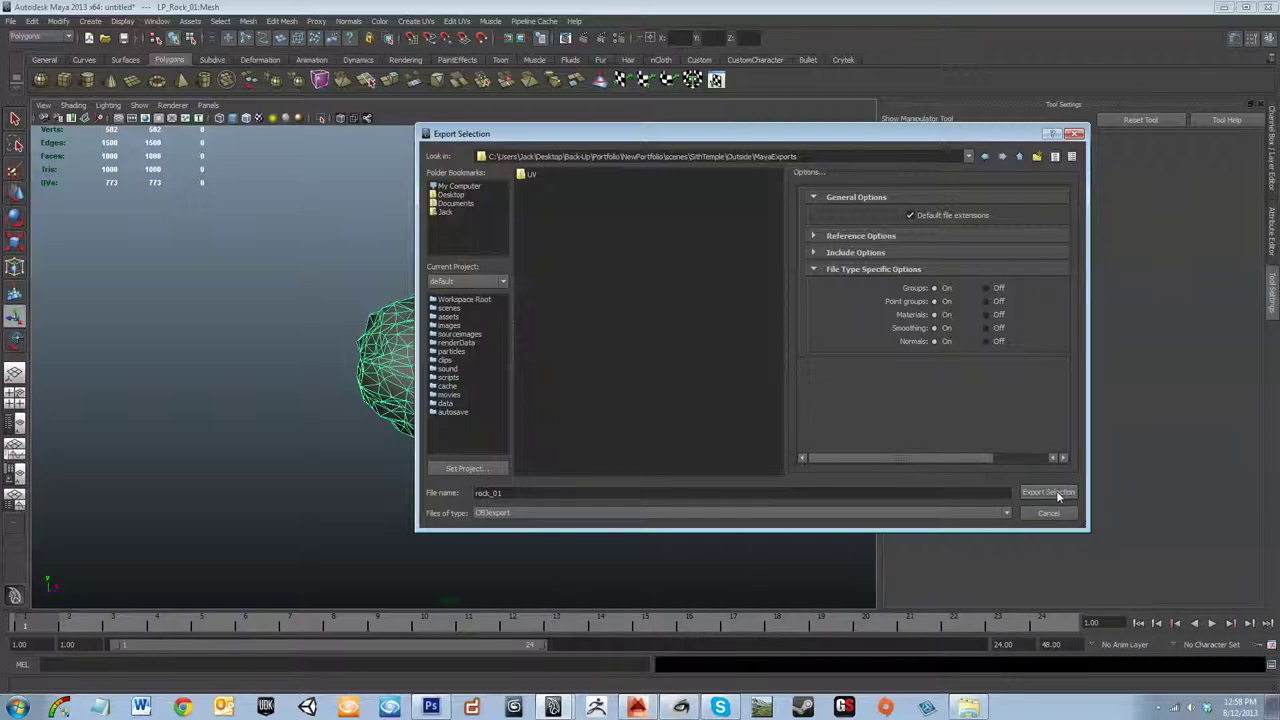
pyautogui.click(1056, 491)
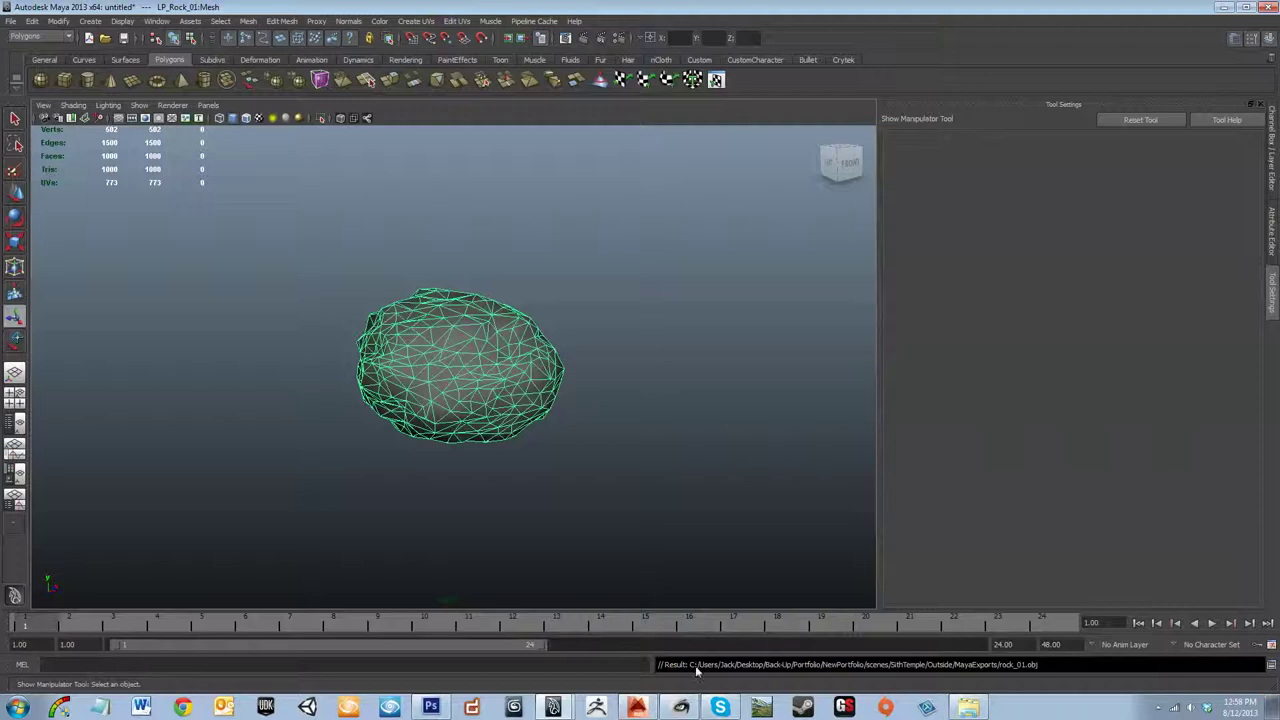
pyautogui.click(637, 707)
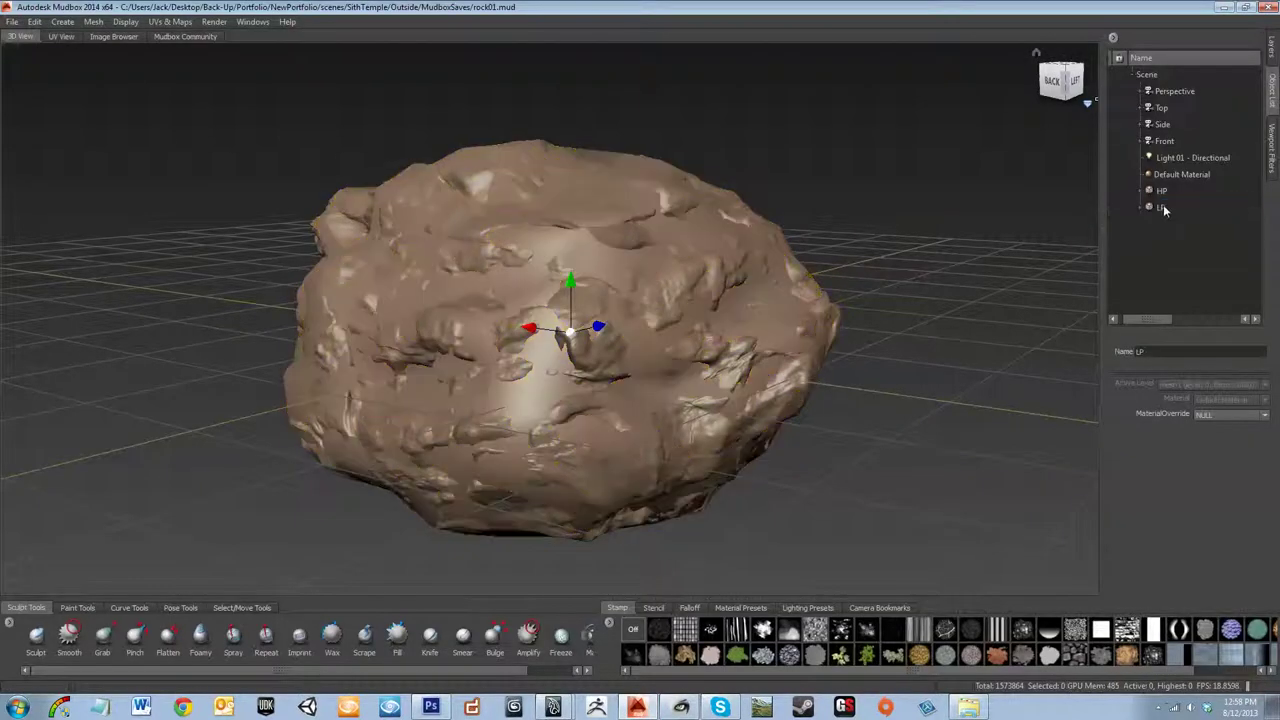
# - Delete the old LP object and import rock_01 from the MayaExports folder
pyautogui.press('Delete')
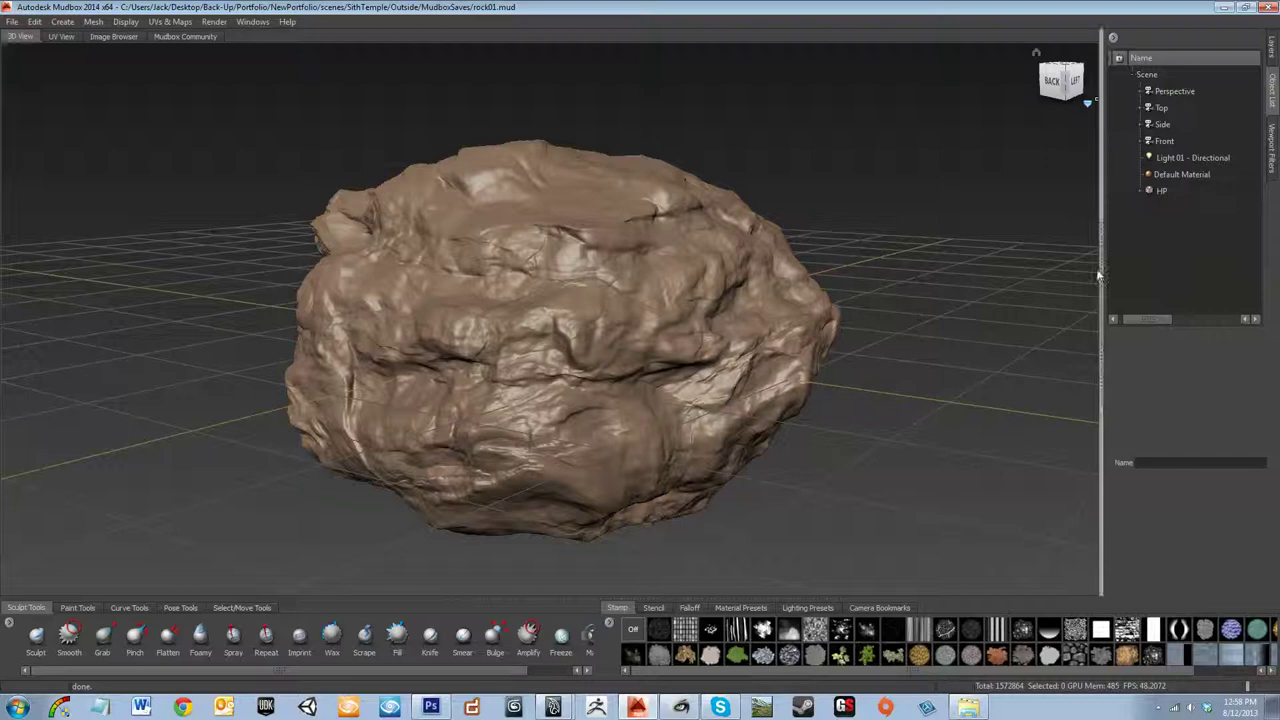
pyautogui.click(10, 22)
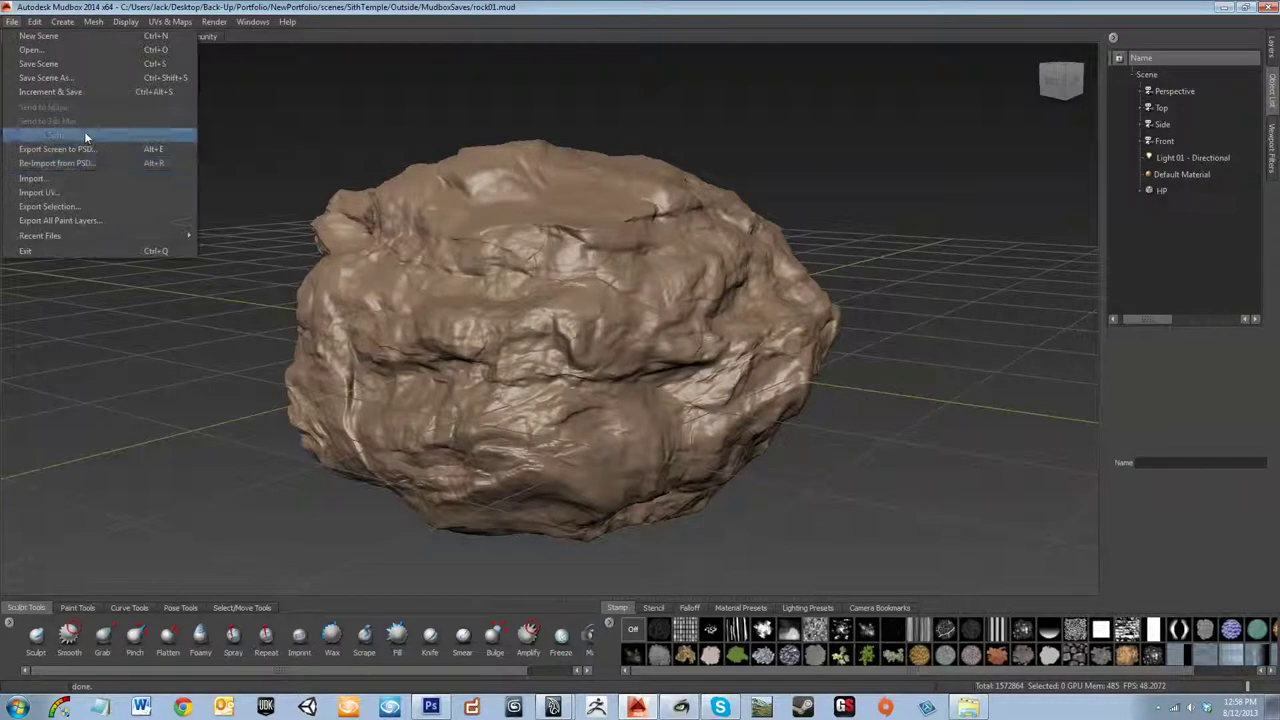
pyautogui.click(83, 182)
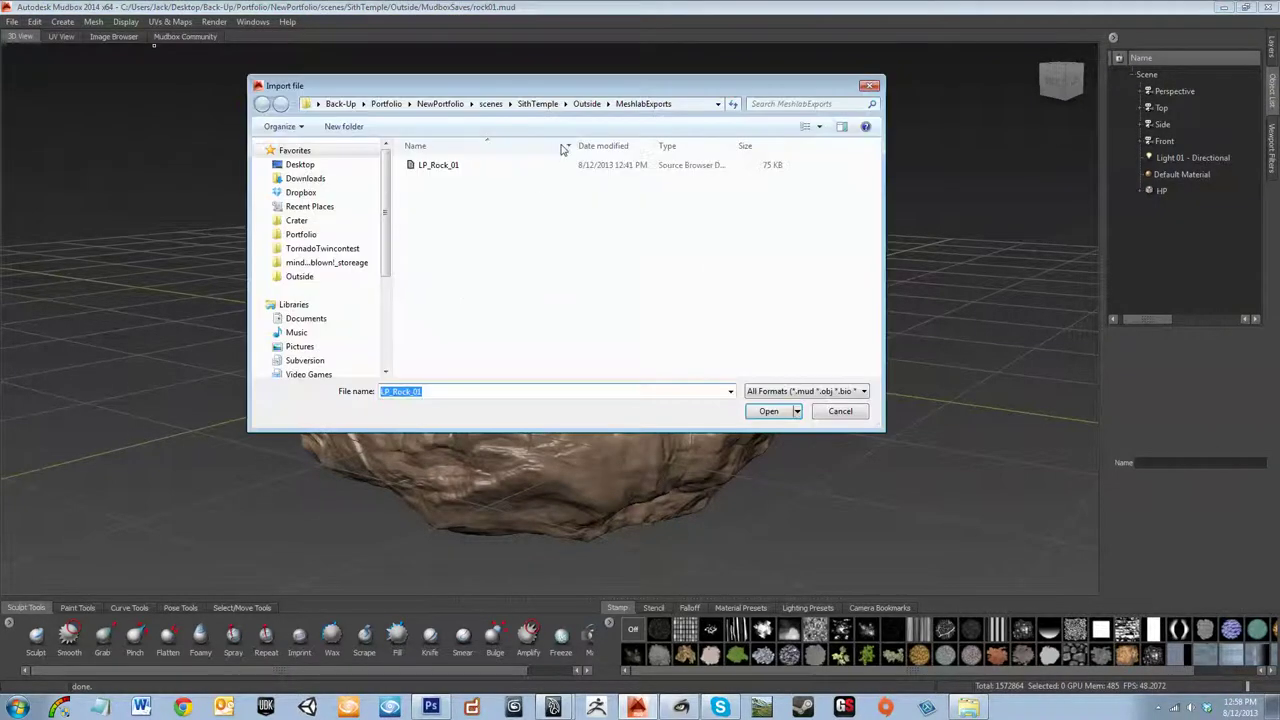
pyautogui.click(587, 104)
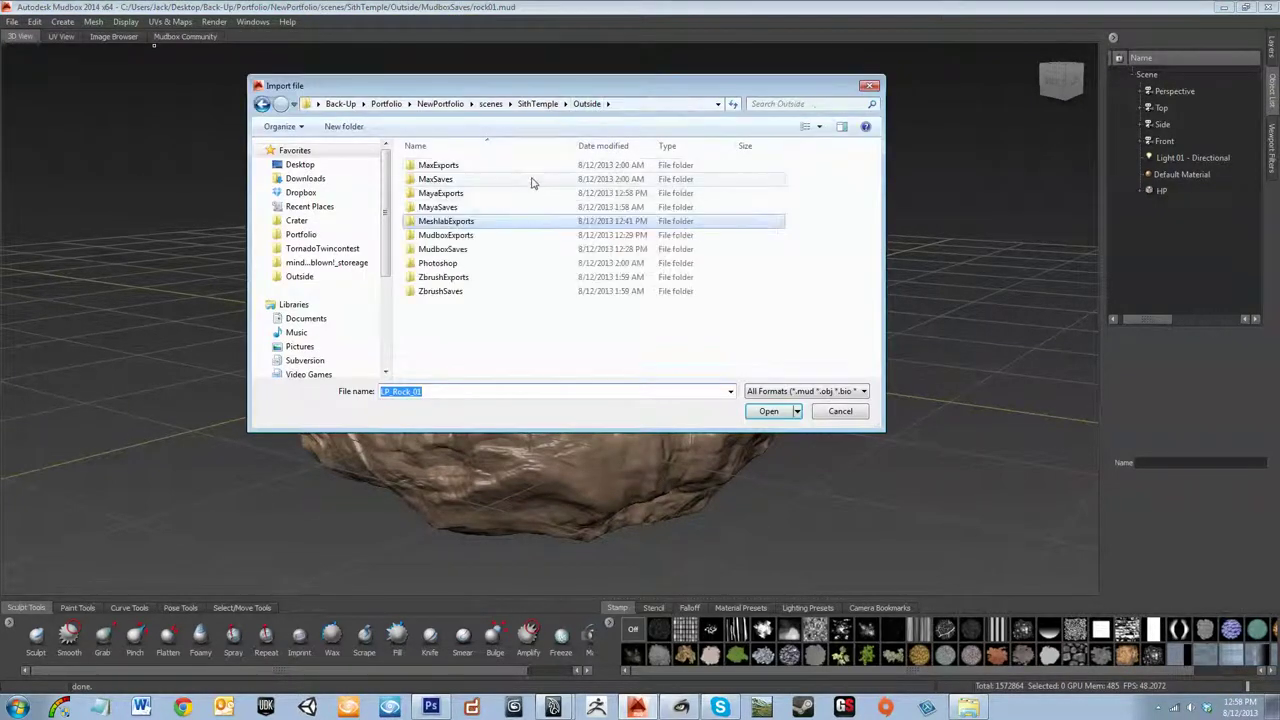
pyautogui.doubleClick(531, 168)
pyautogui.press('BackSpace')
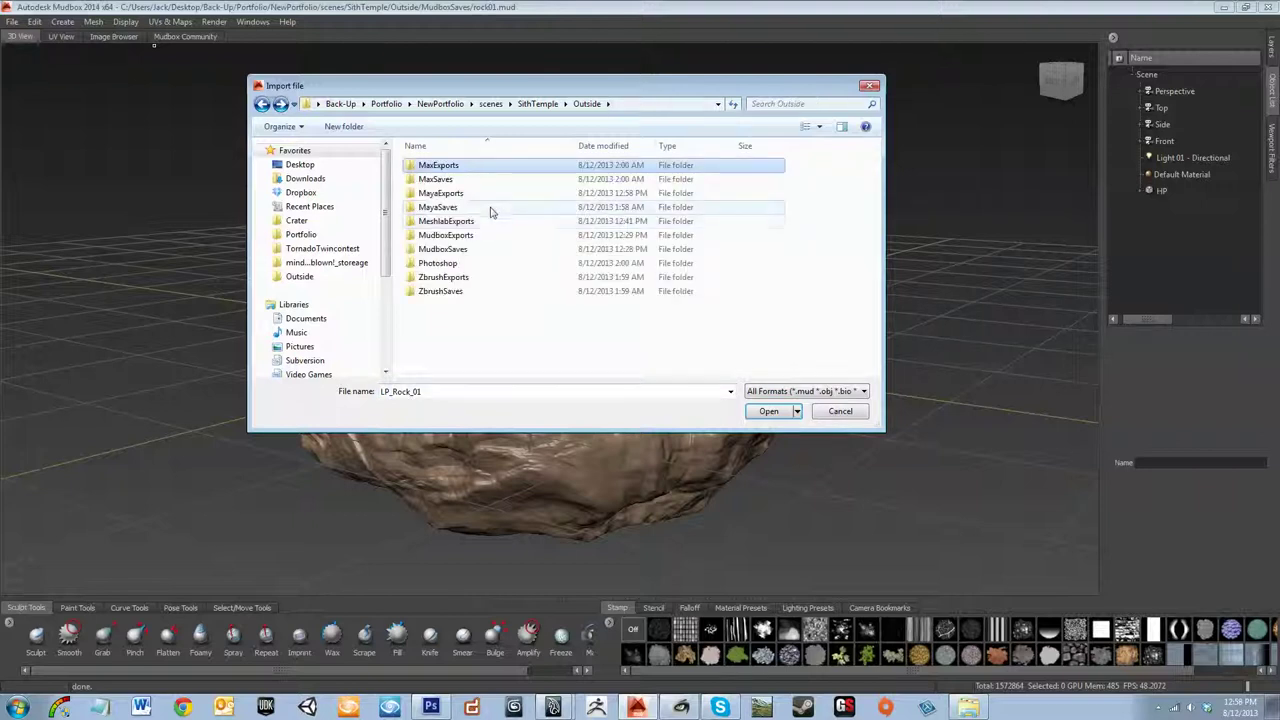
pyautogui.click(490, 209)
pyautogui.doubleClick(492, 194)
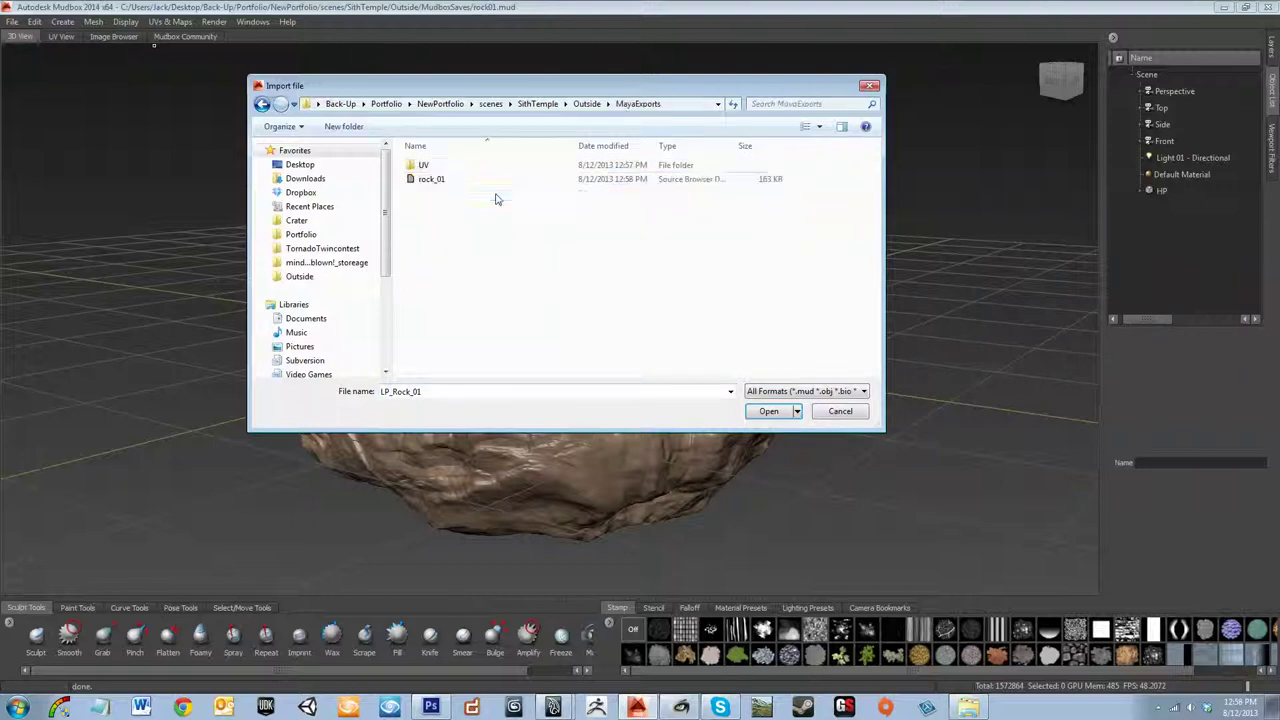
pyautogui.click(470, 179)
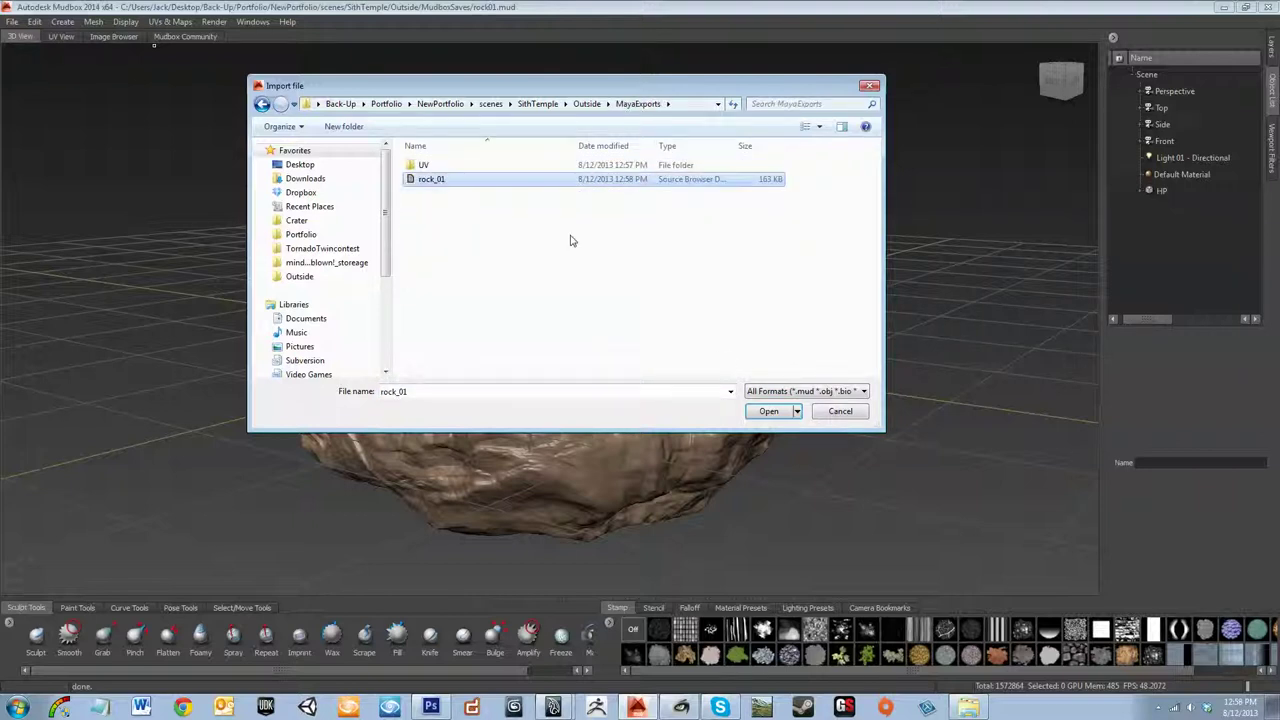
pyautogui.click(768, 412)
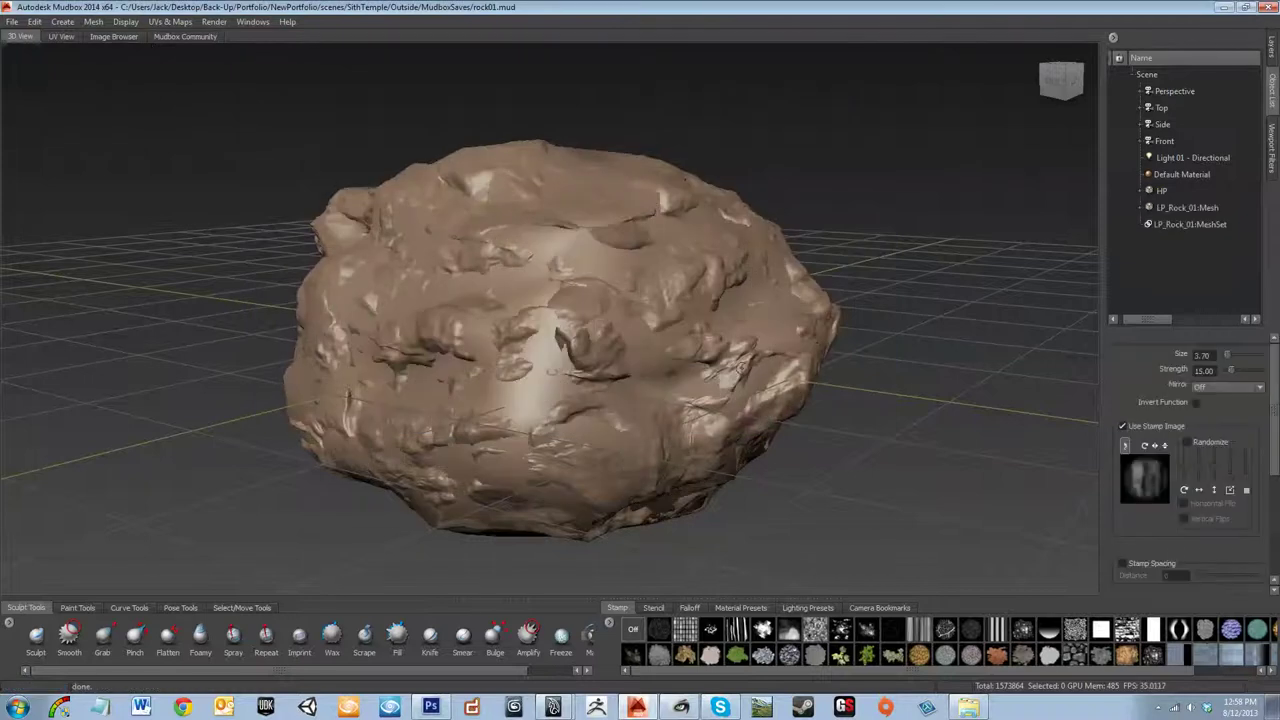
# - Rename the imported LP_Rock_01 mesh to LP in the Object List
pyautogui.keyDown('alt'); pyautogui.moveTo(507, 207); pyautogui.dragTo(495, 310); pyautogui.keyUp('alt')
pyautogui.click(1167, 207)
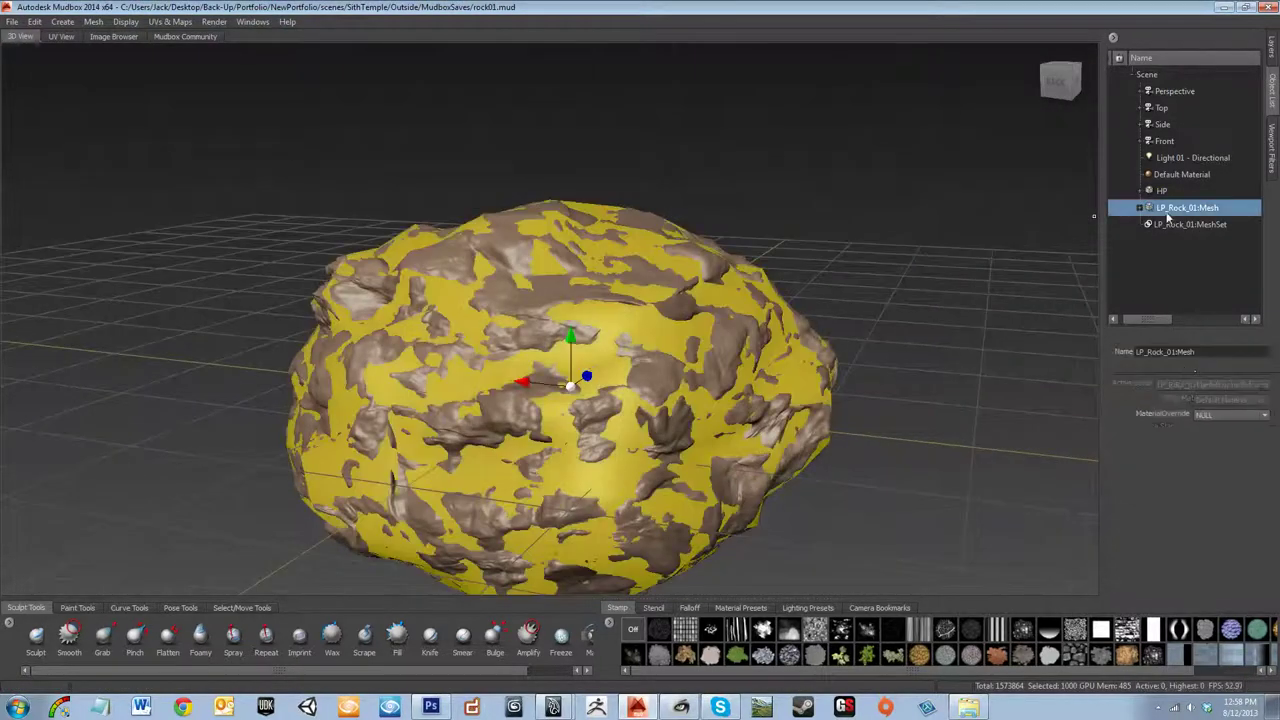
pyautogui.click(1199, 353)
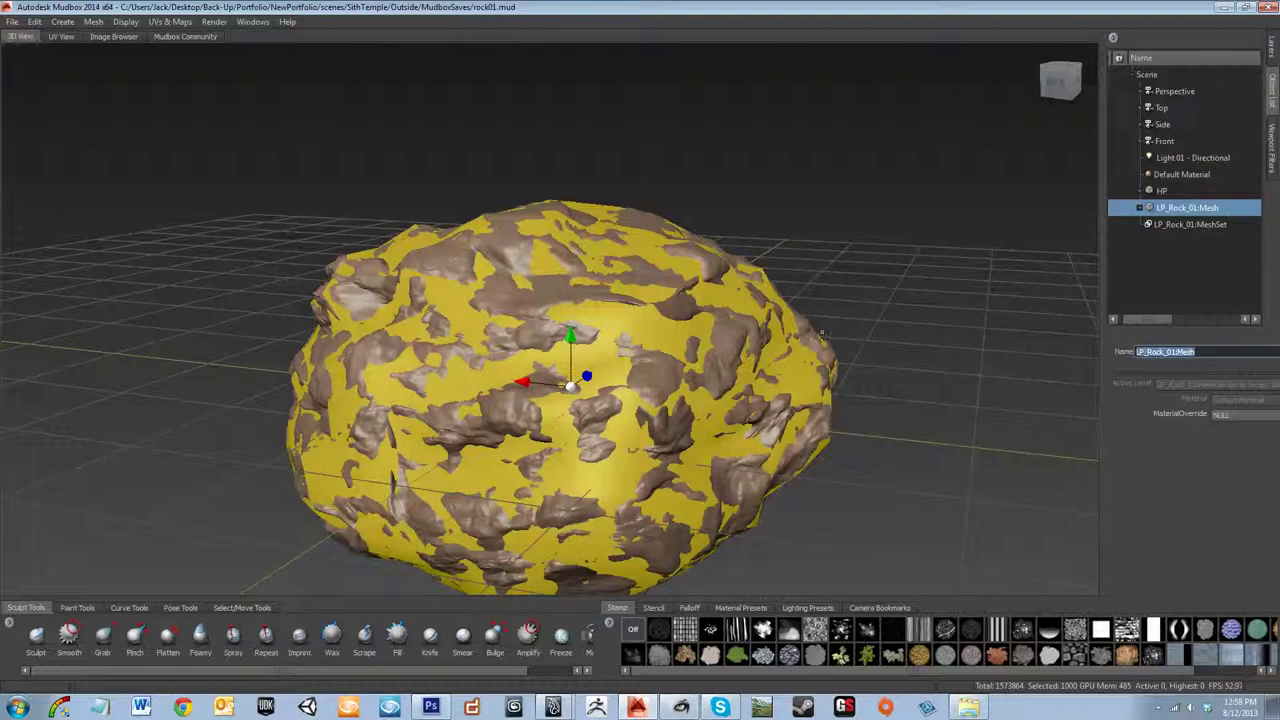
pyautogui.write('LP')
pyautogui.press('Return')
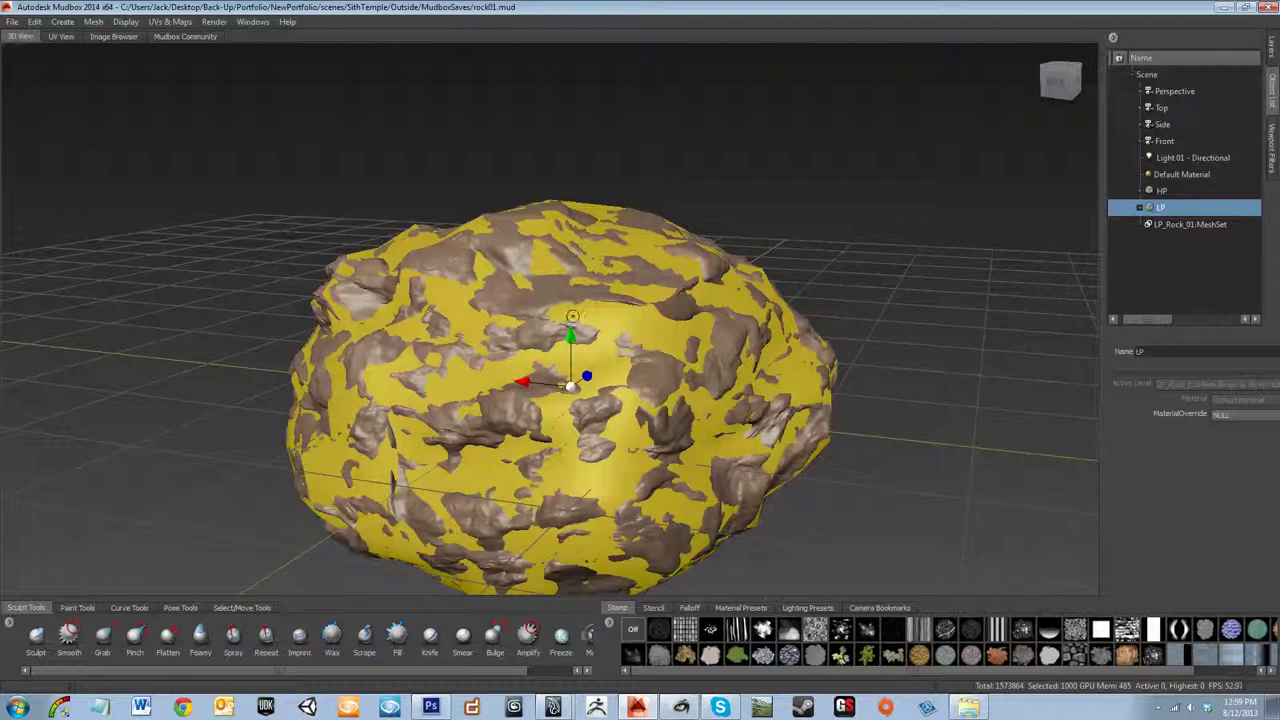
pyautogui.click(1175, 267)
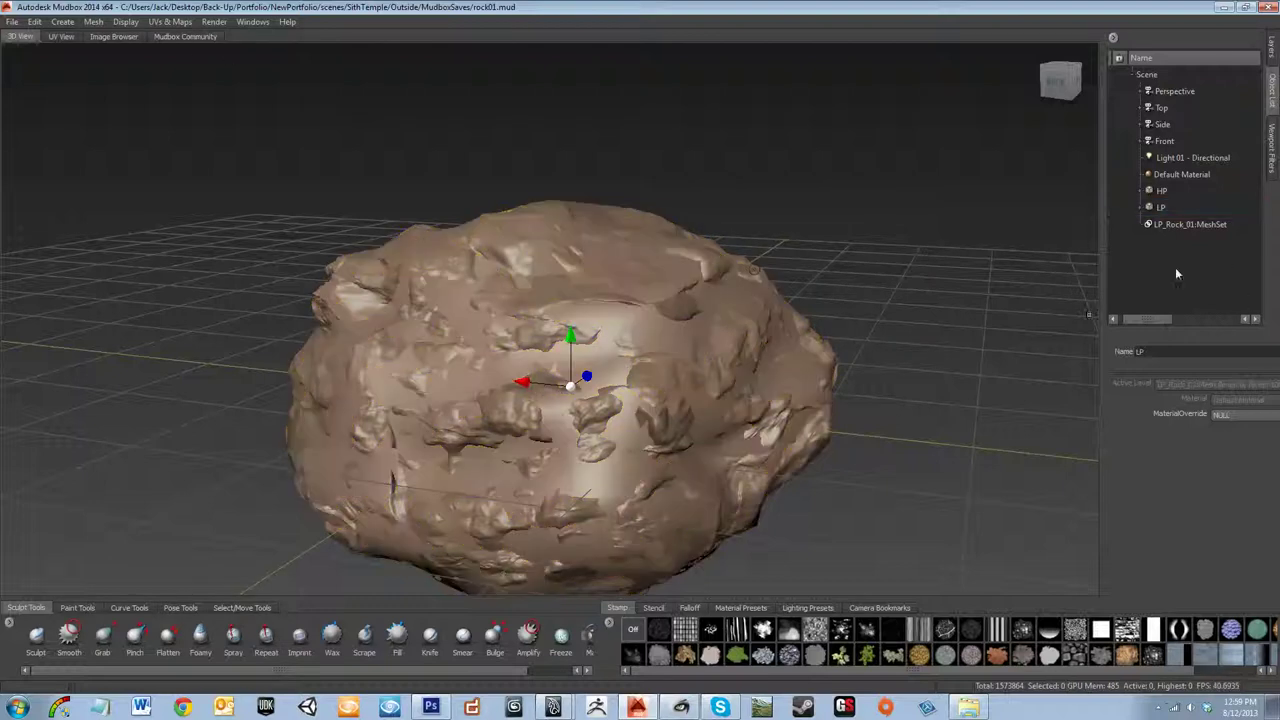
# - Create a new texture map extraction operation named MapsExtraction
pyautogui.click(188, 23)
pyautogui.moveTo(210, 109)
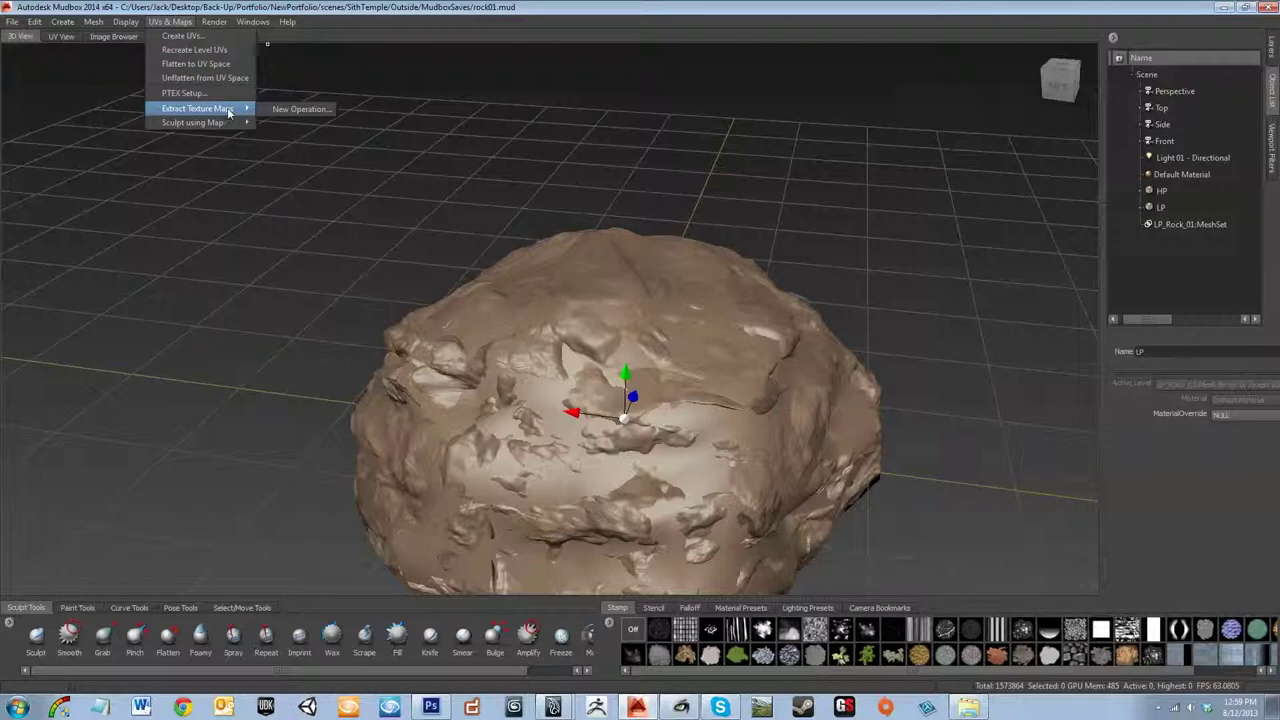
pyautogui.click(300, 109)
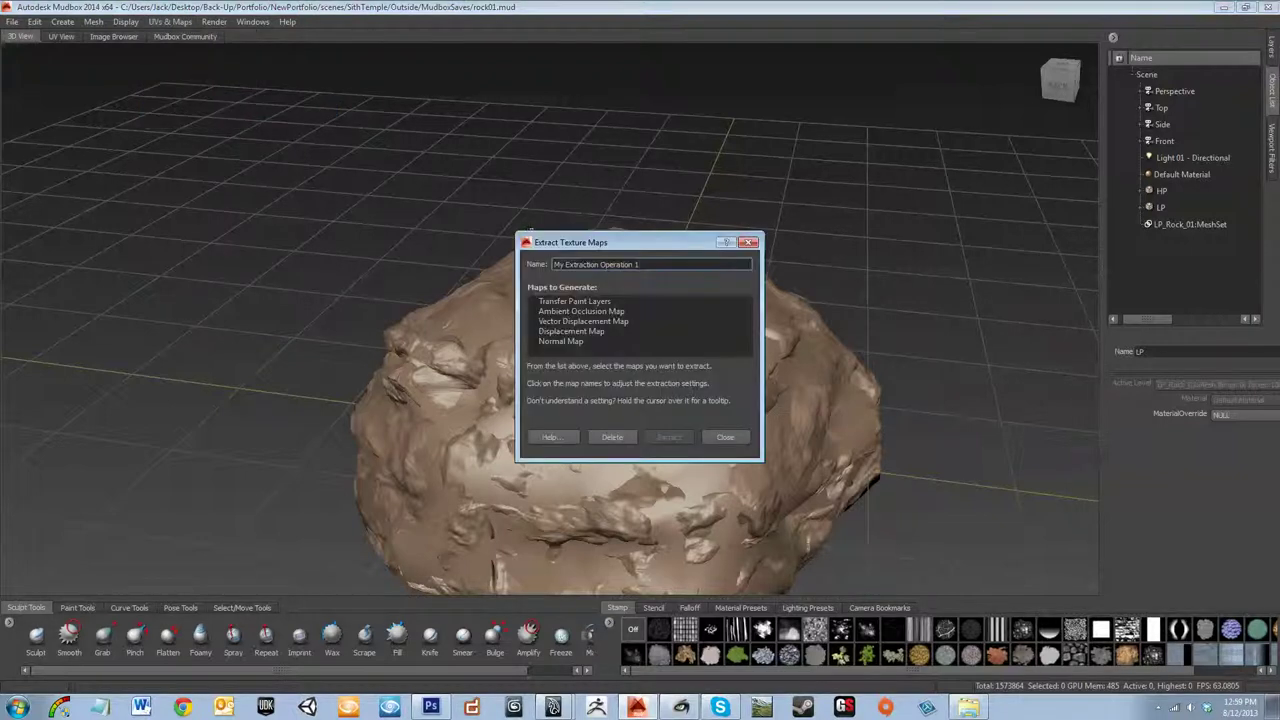
pyautogui.moveTo(540, 242); pyautogui.dragTo(543, 209)
pyautogui.tripleClick(662, 230)
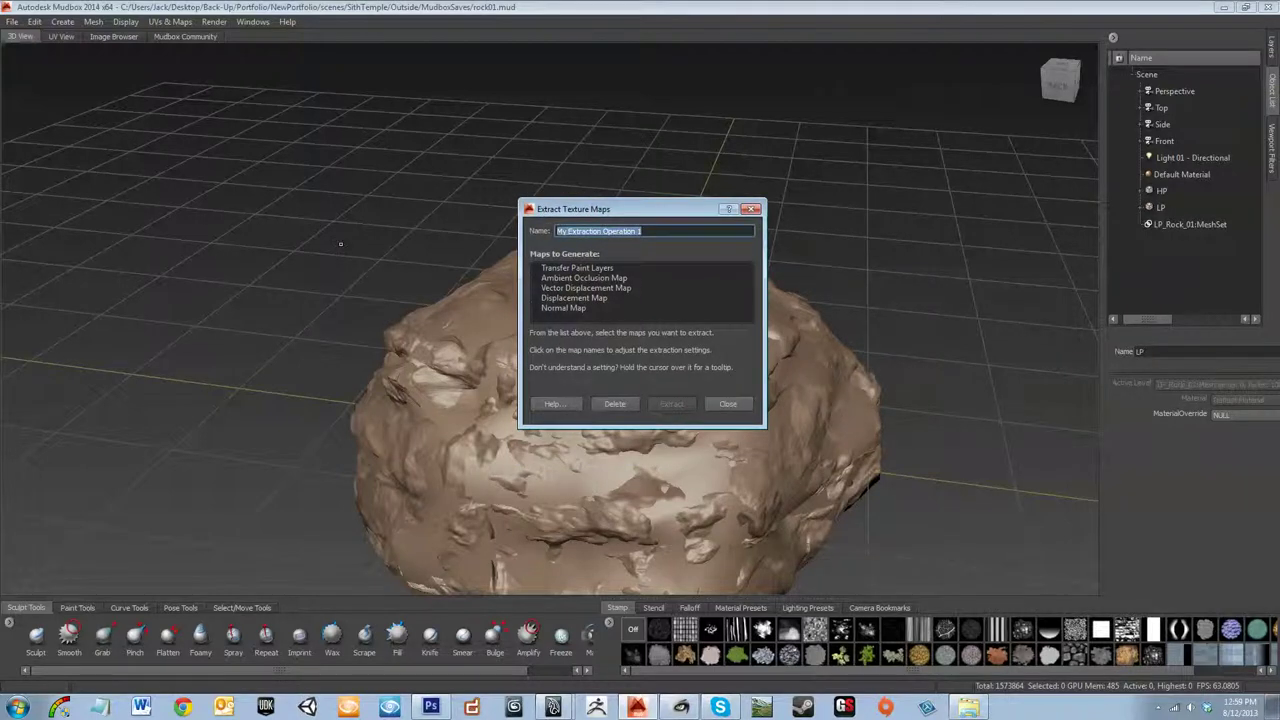
pyautogui.write('E')
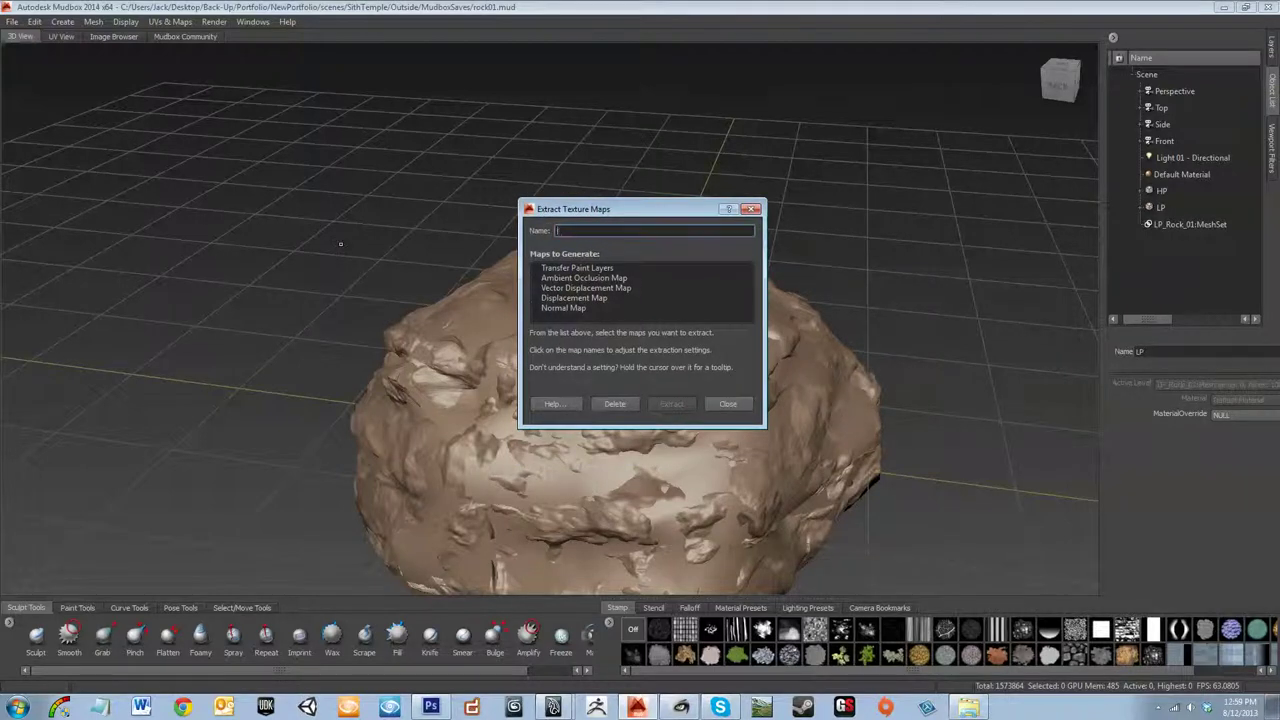
pyautogui.write('Mi')
pyautogui.write('psExt')
pyautogui.write('raction')
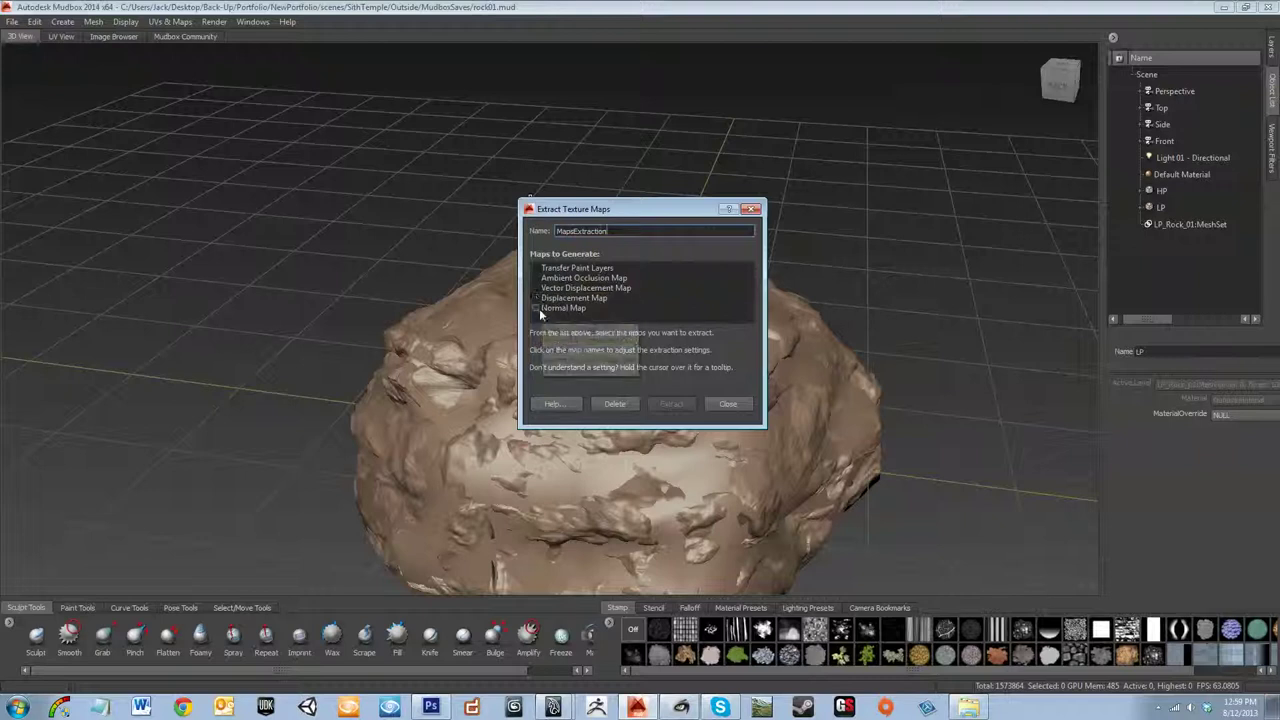
# - Enable Ambient Occlusion Map and Normal Map, leaving Transfer Paint Layers unchecked
pyautogui.click(536, 279)
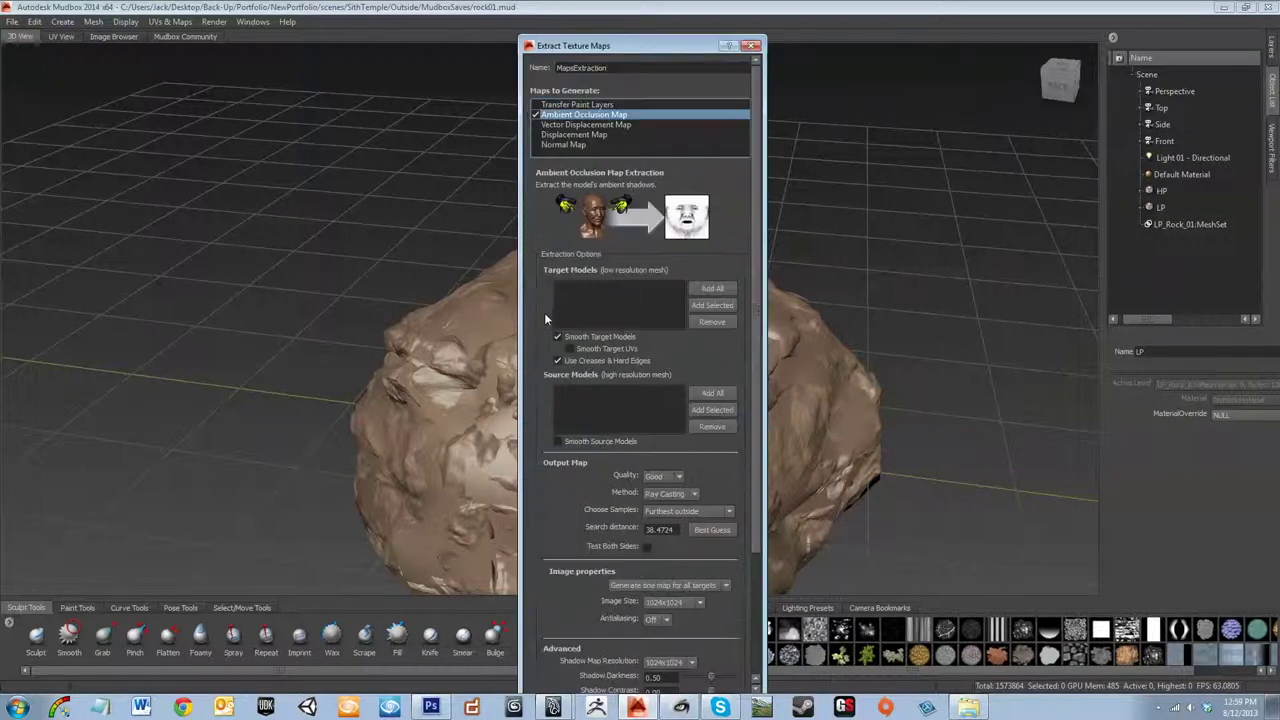
pyautogui.click(535, 145)
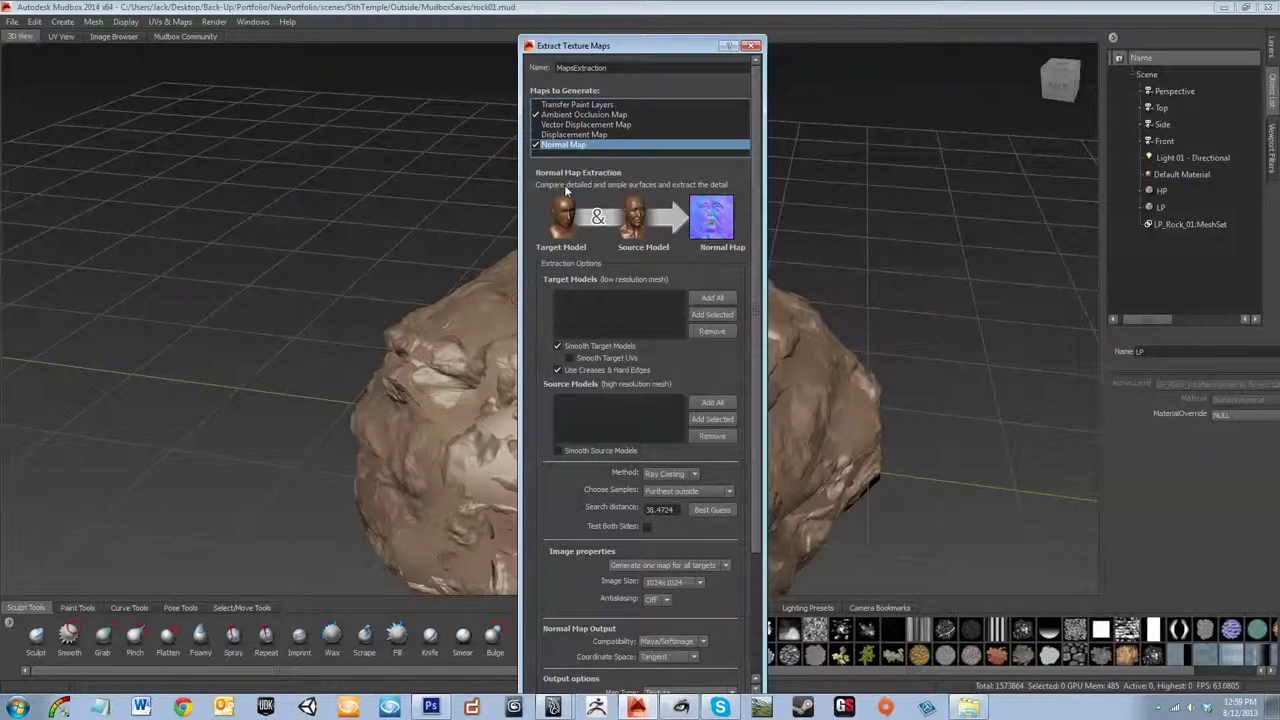
pyautogui.click(615, 106)
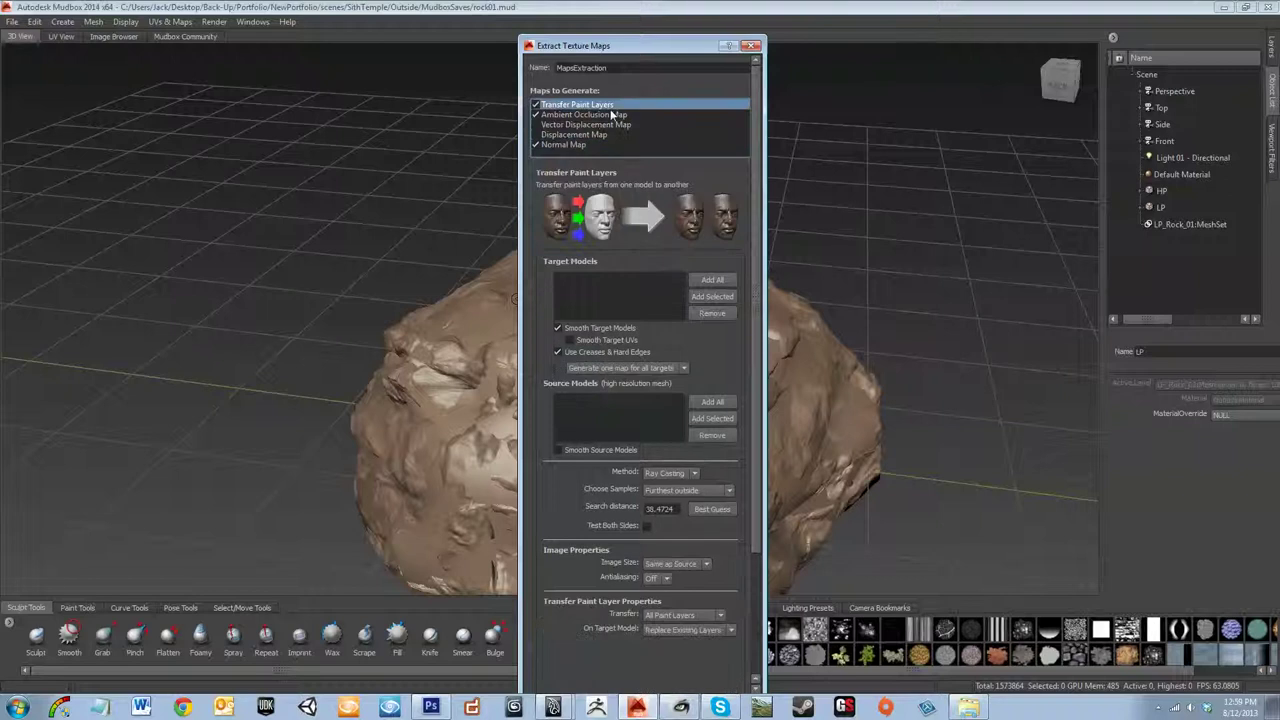
pyautogui.click(536, 104)
pyautogui.click(575, 115)
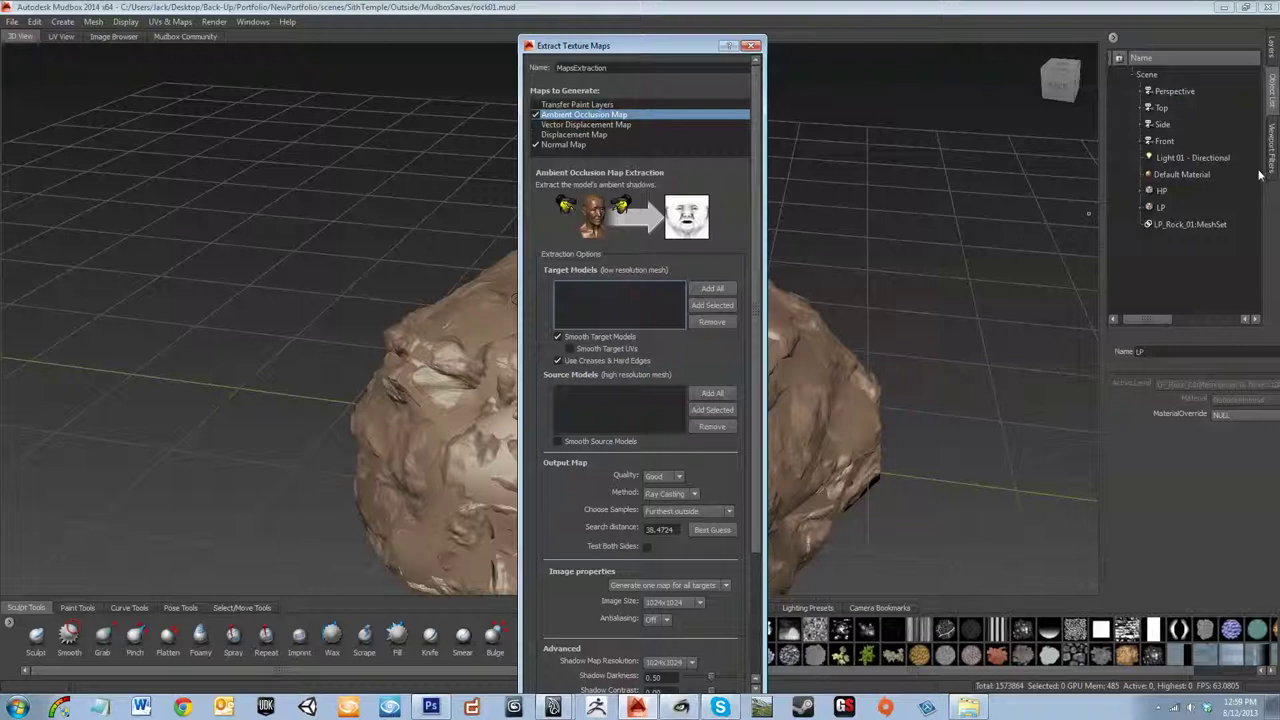
# - Add LP (level 0) as the target model and HP (level 8) as the source model
pyautogui.click(1160, 207)
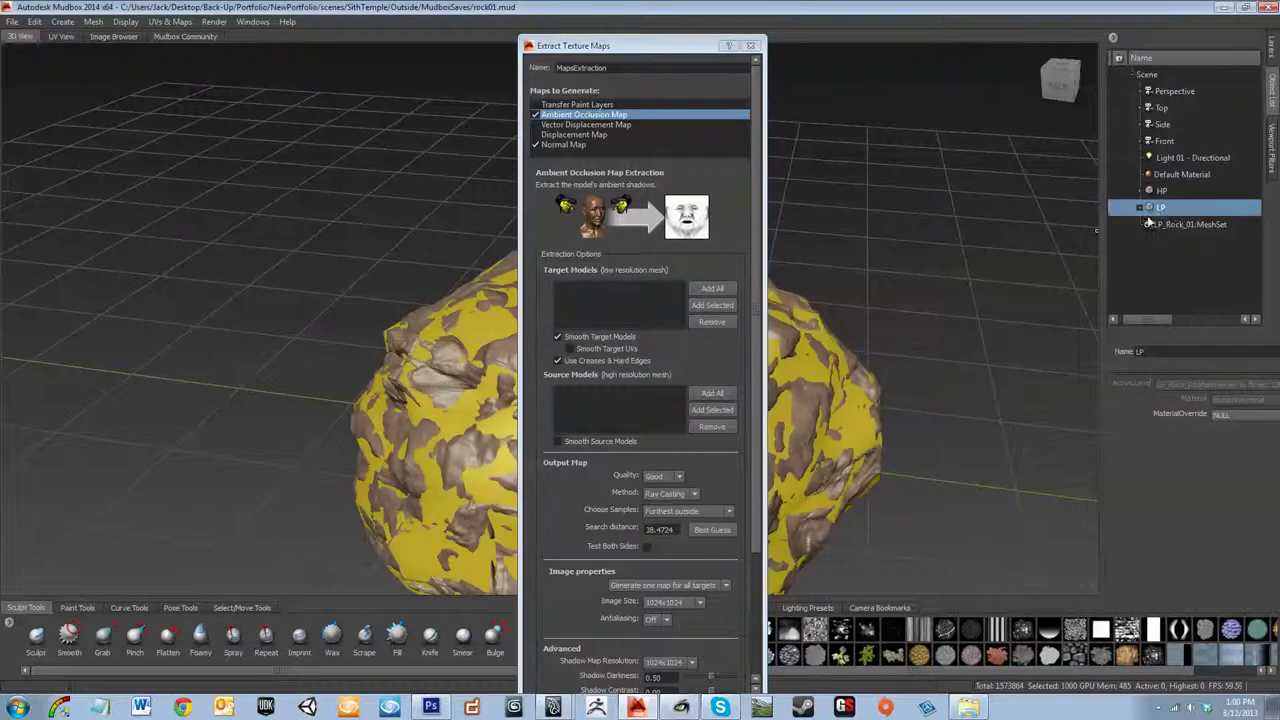
pyautogui.click(712, 306)
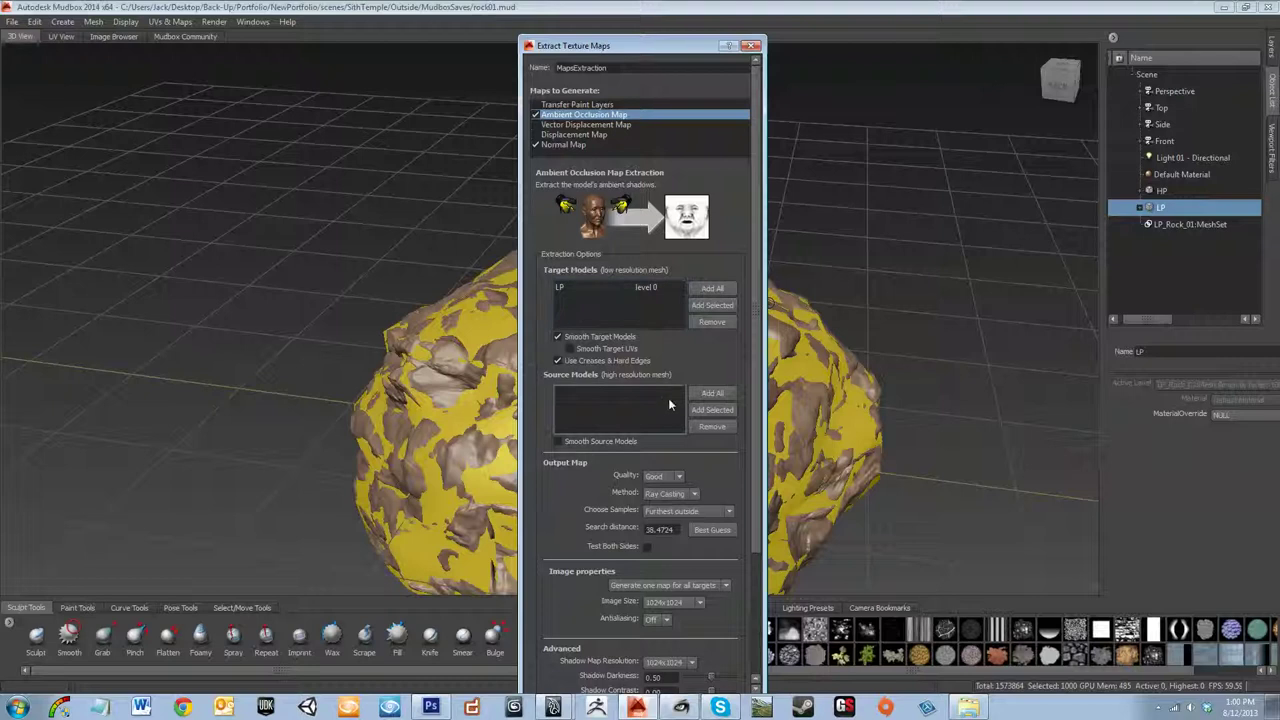
pyautogui.click(1198, 194)
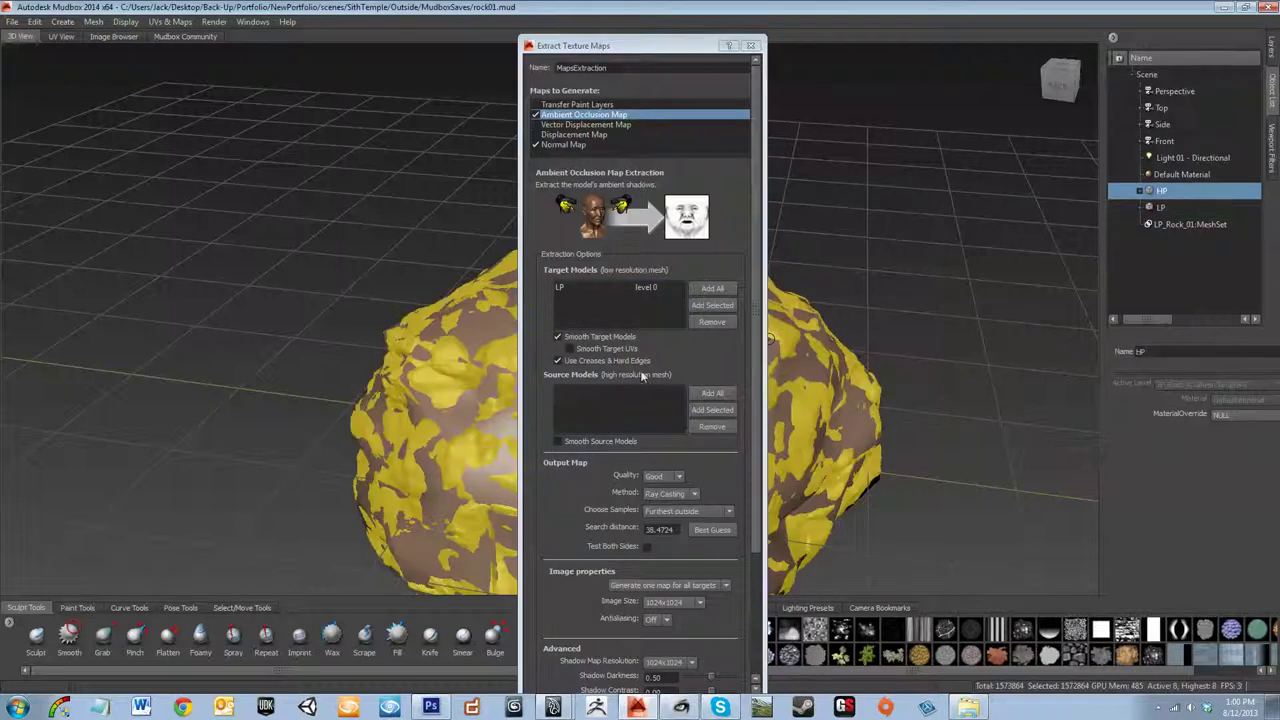
pyautogui.click(712, 410)
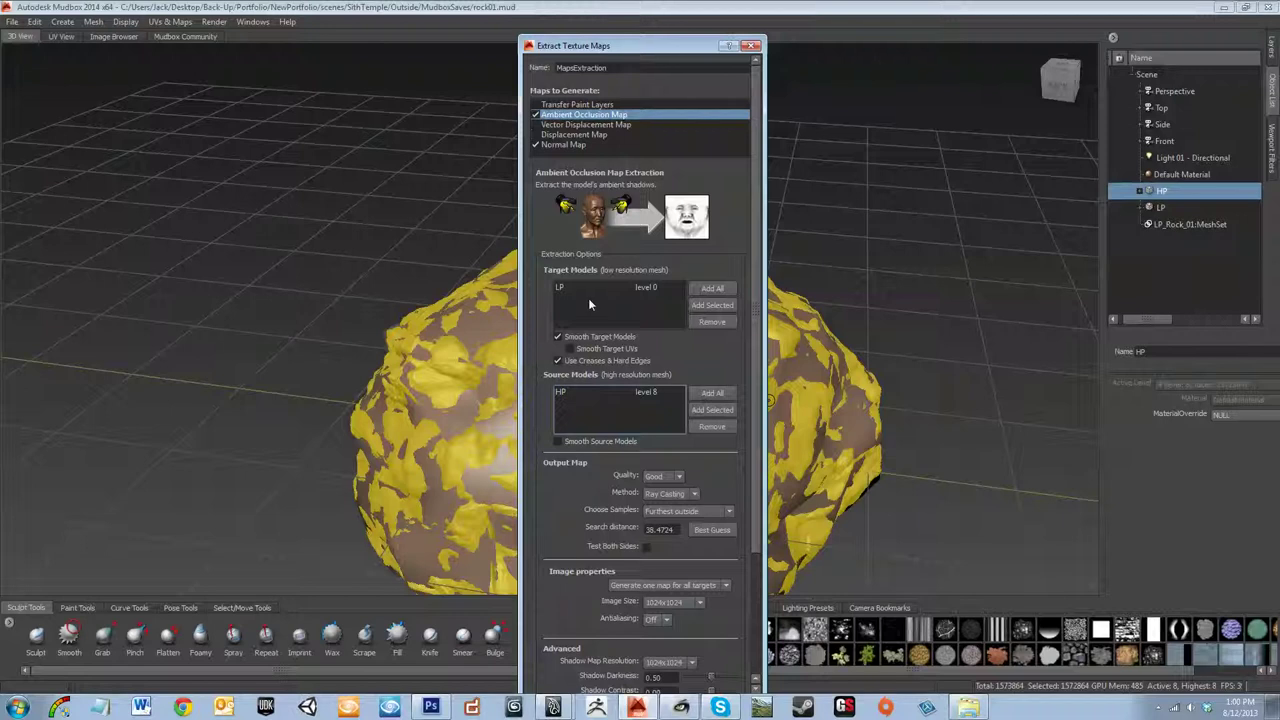
pyautogui.scroll(-5, 740, 483)
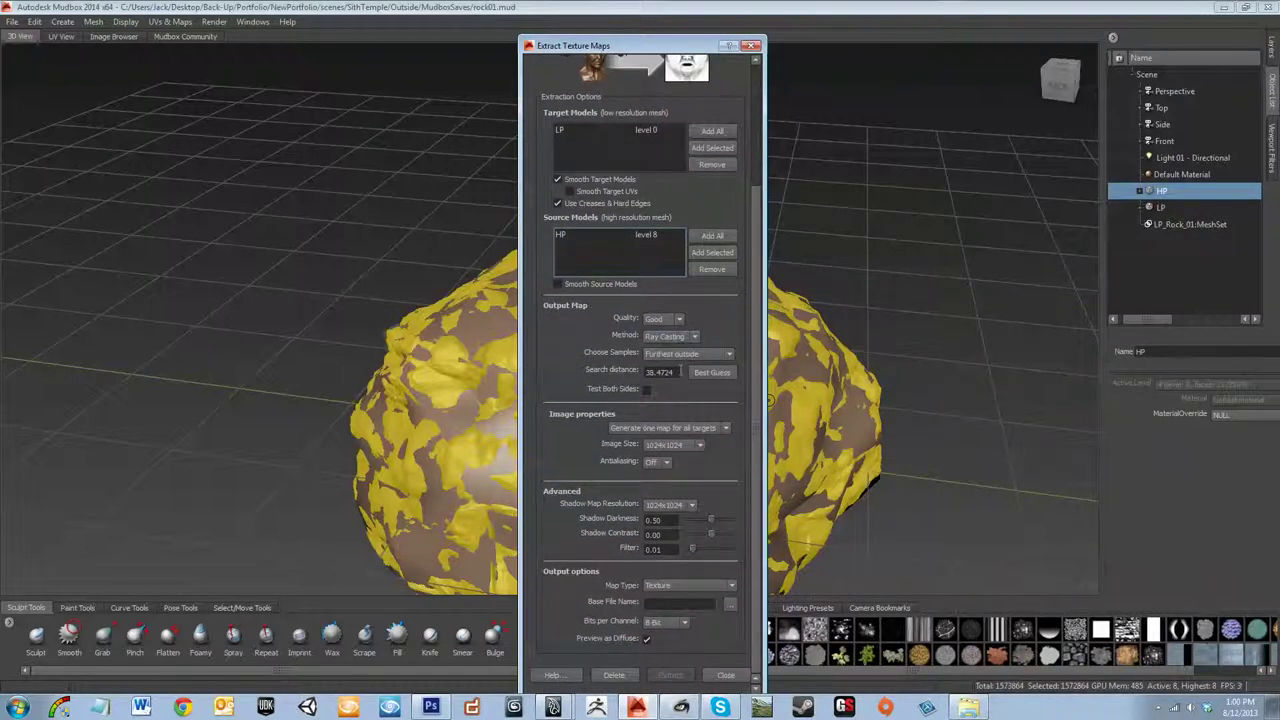
# - Use Best Guess for search distance 38.2094 and set image and shadow map sizes to 512x512
pyautogui.moveTo(680, 372)
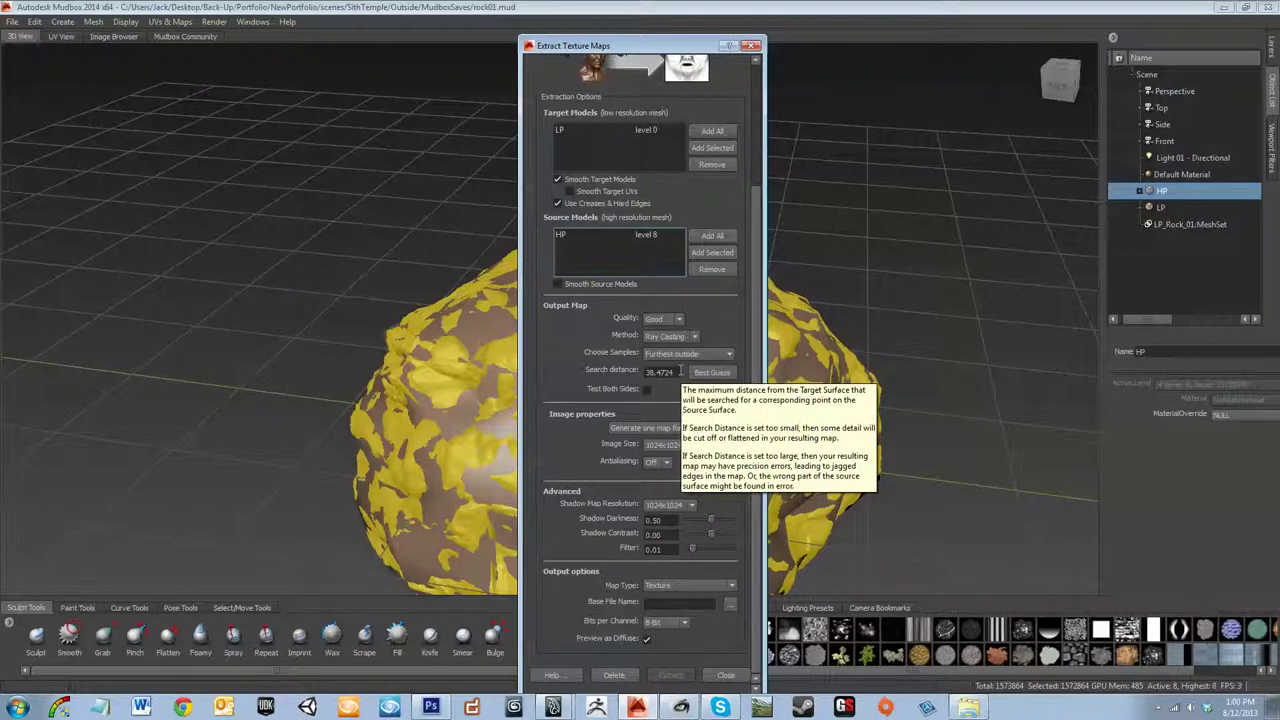
pyautogui.click(699, 377)
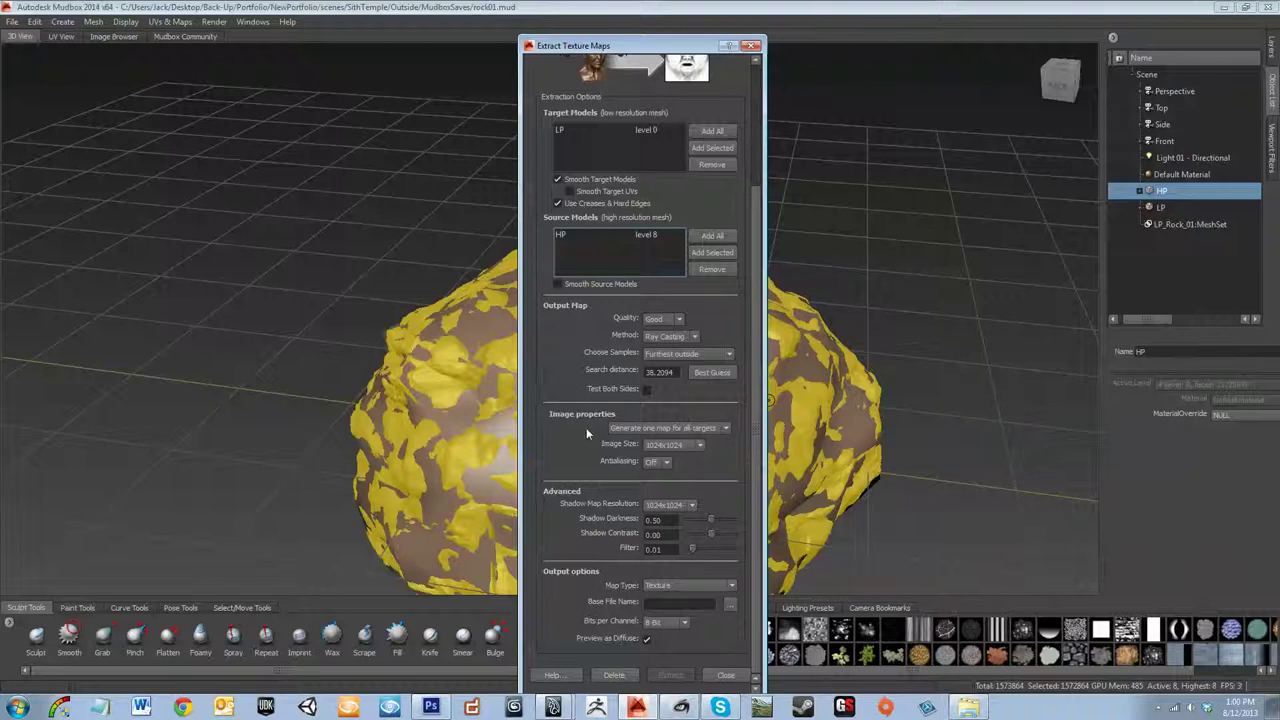
pyautogui.click(664, 447)
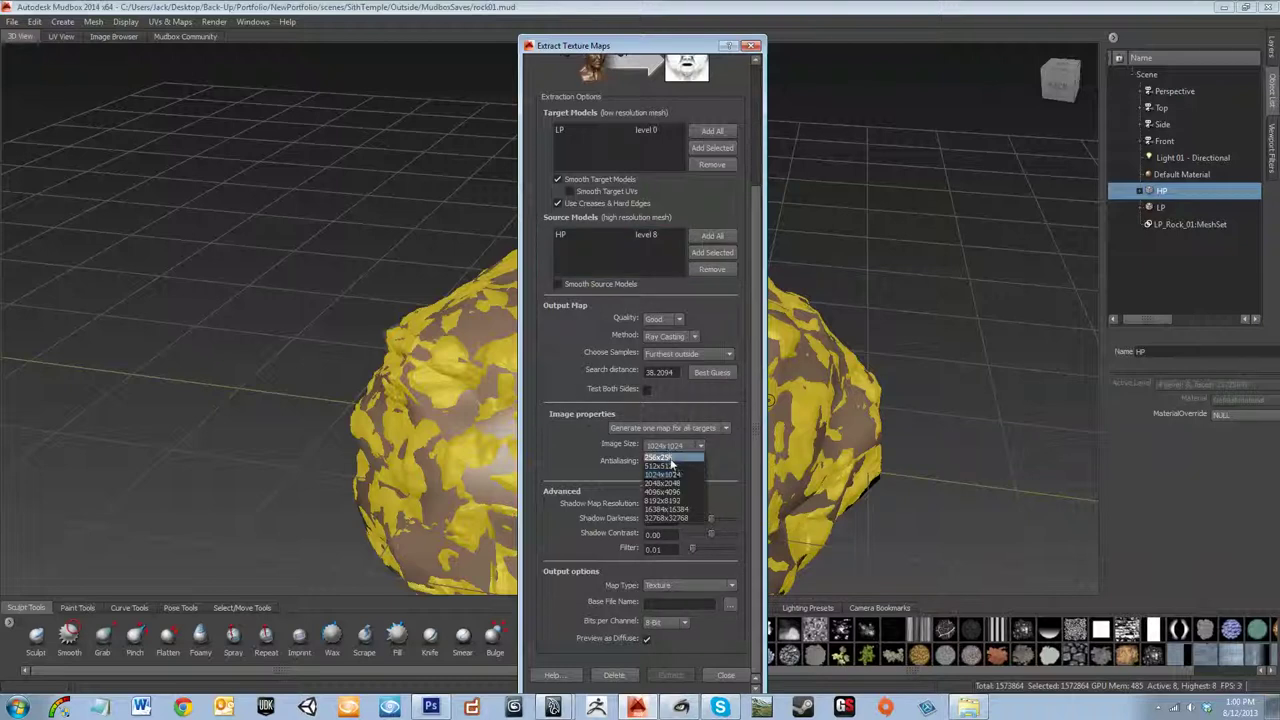
pyautogui.click(678, 467)
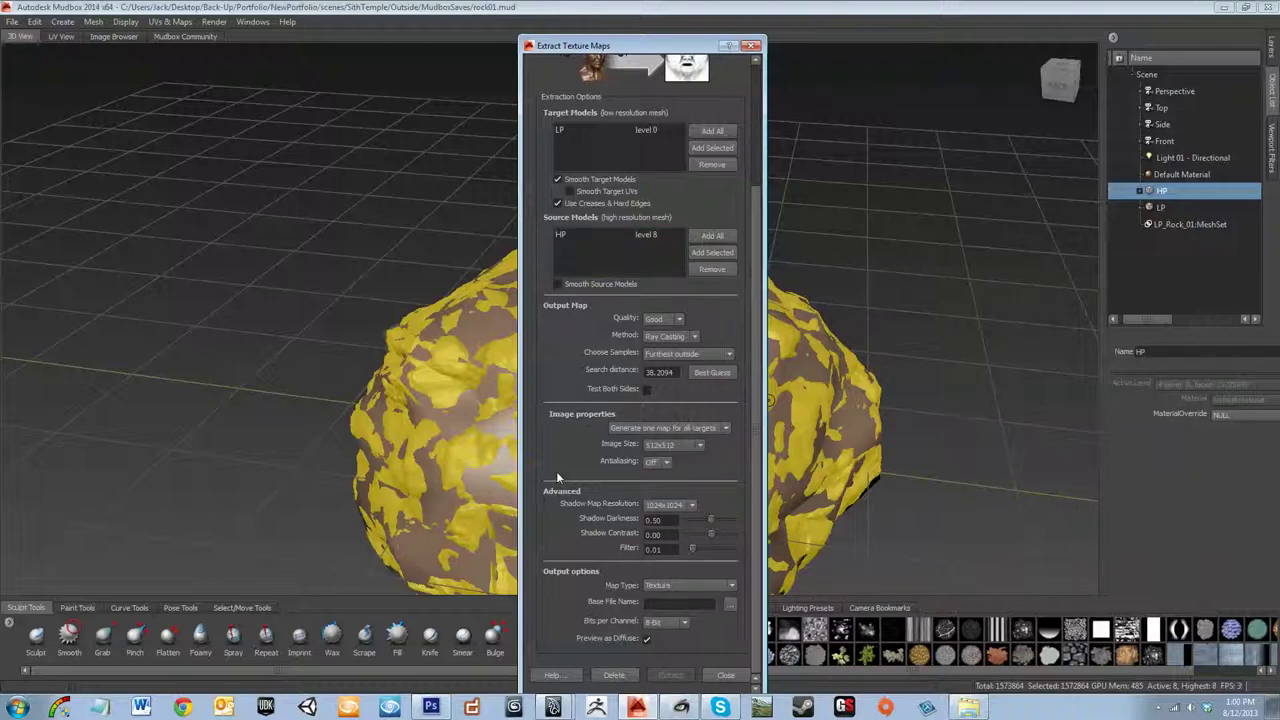
pyautogui.click(668, 505)
pyautogui.click(673, 526)
# - Keep the map type as Texture with 8-Bit per channel output
pyautogui.click(695, 589)
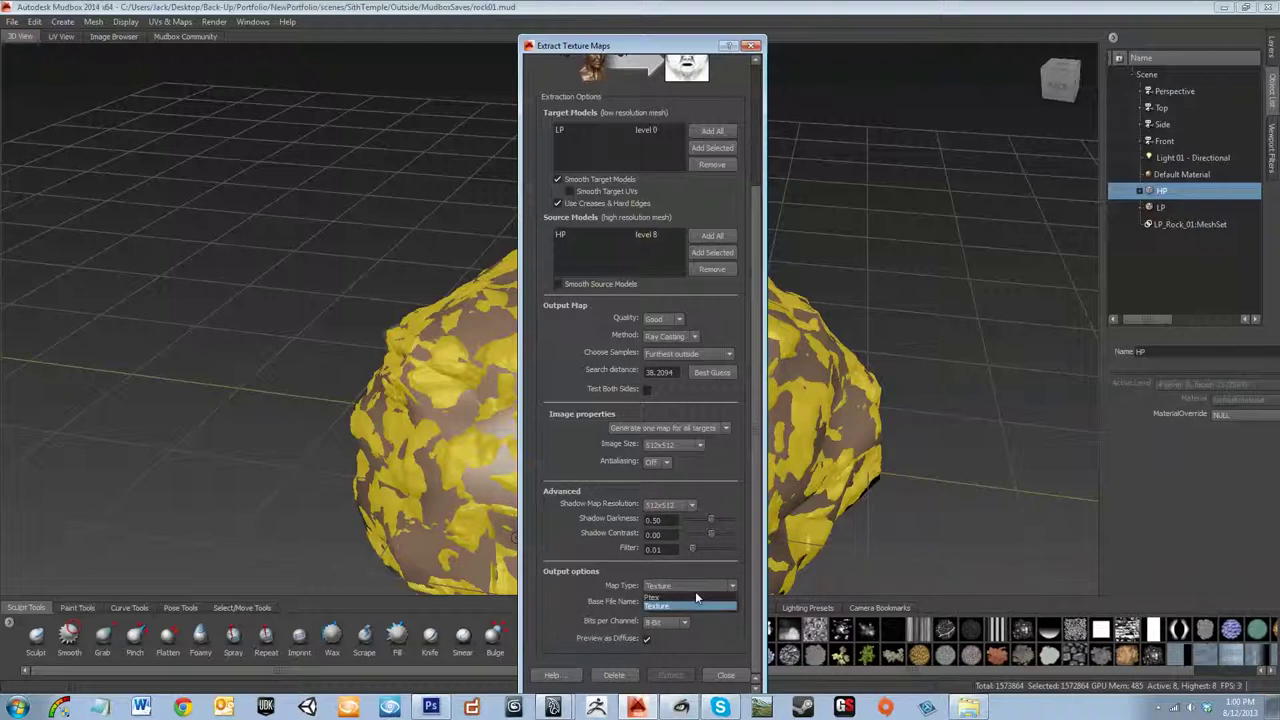
pyautogui.click(696, 605)
pyautogui.click(680, 622)
pyautogui.click(668, 634)
pyautogui.click(730, 605)
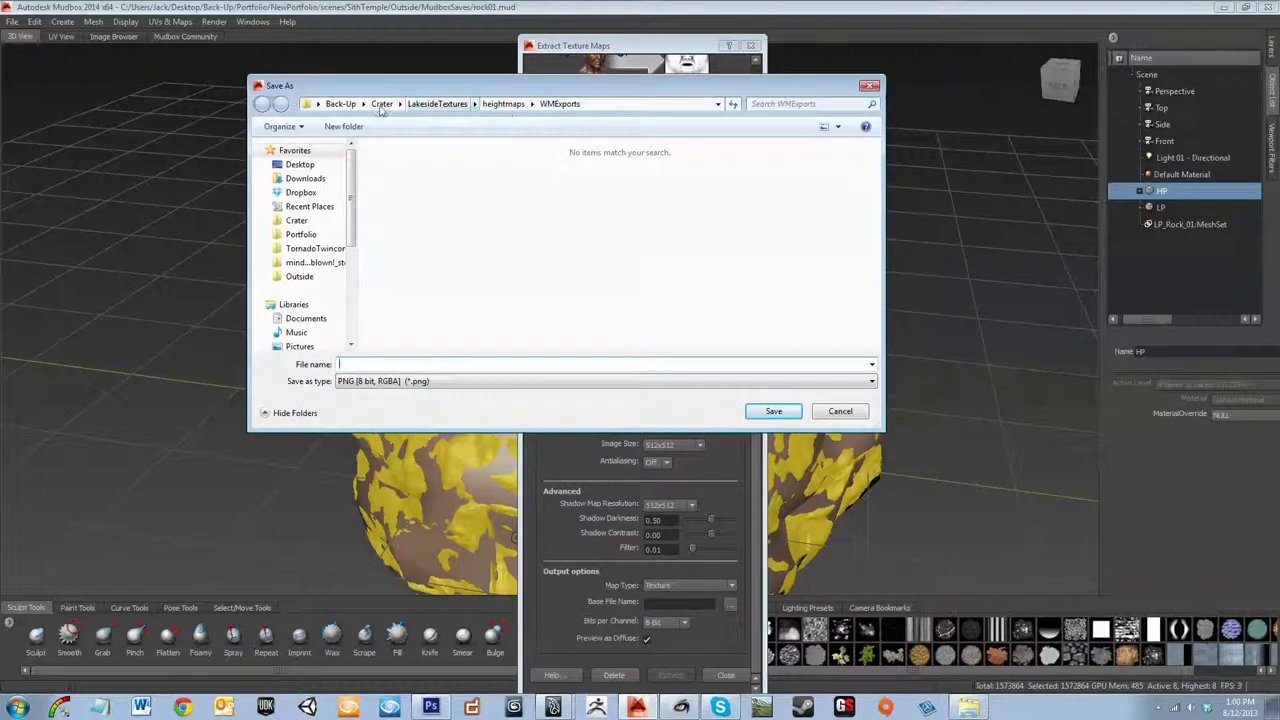
# - Create a Textures folder inside Outside\MudboxExports and open it
pyautogui.click(339, 104)
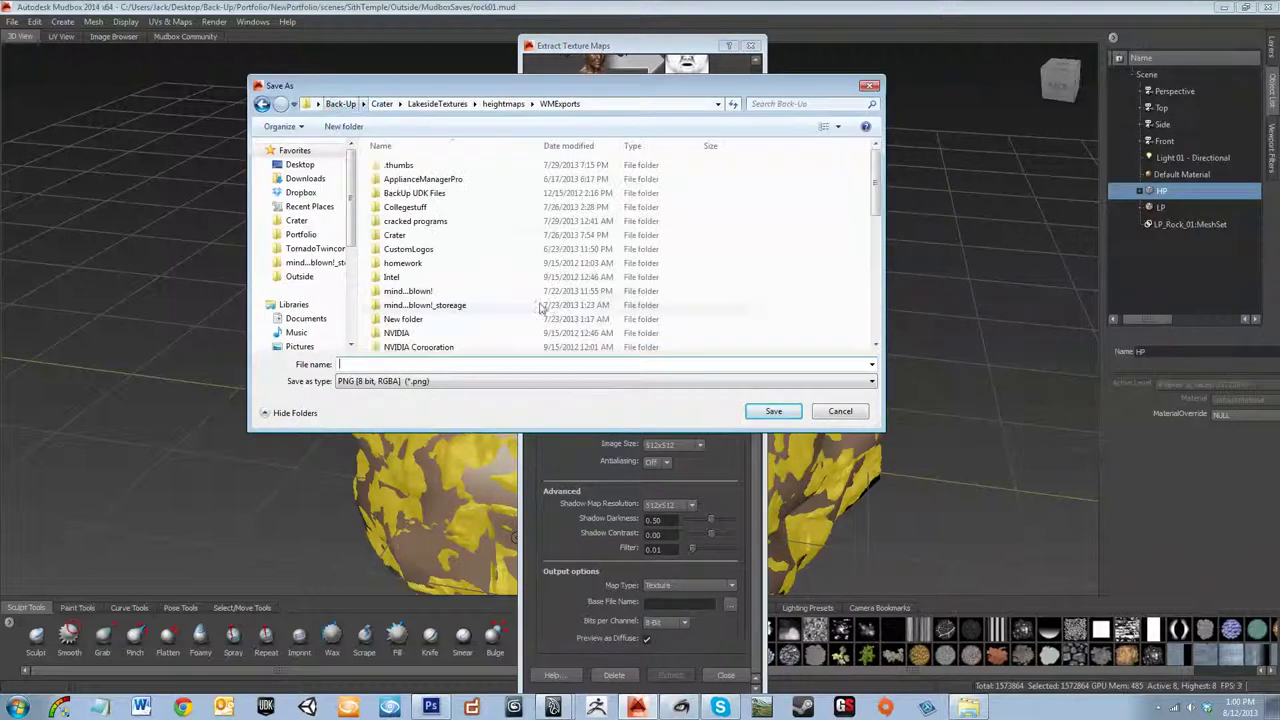
pyautogui.click(302, 277)
pyautogui.doubleClick(460, 236)
pyautogui.rightClick(459, 226)
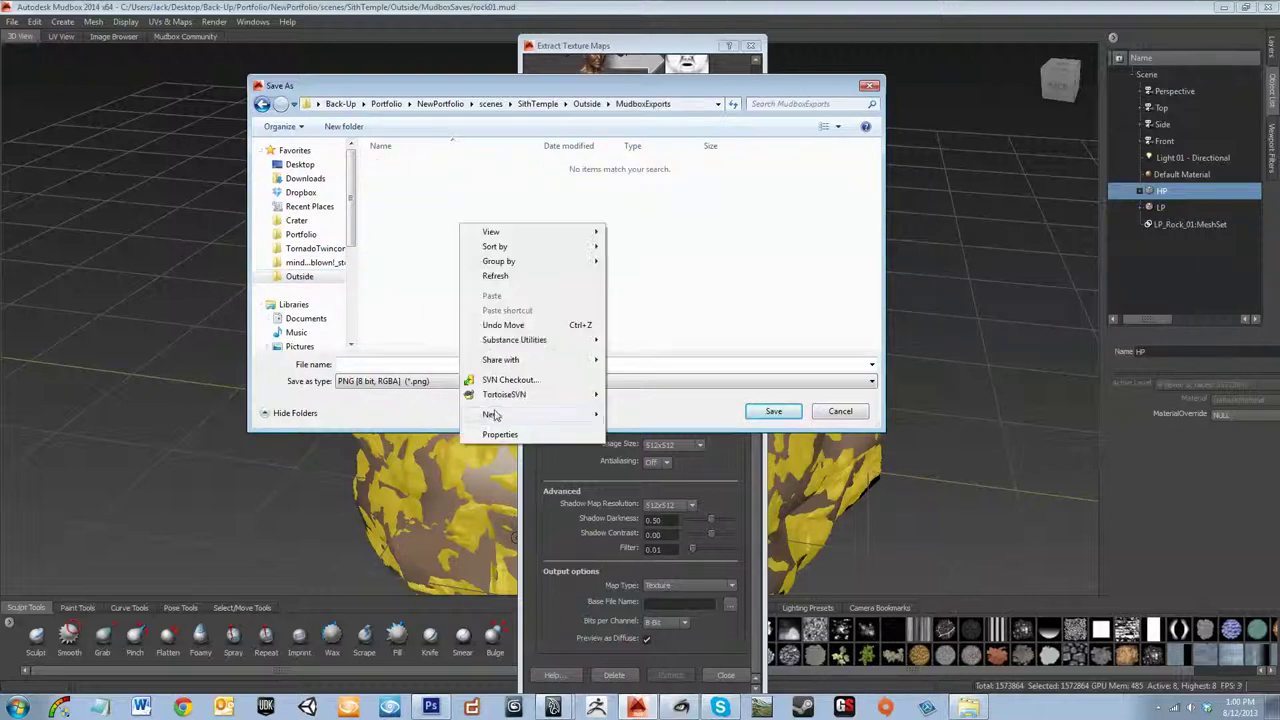
pyautogui.moveTo(492, 414)
pyautogui.click(642, 415)
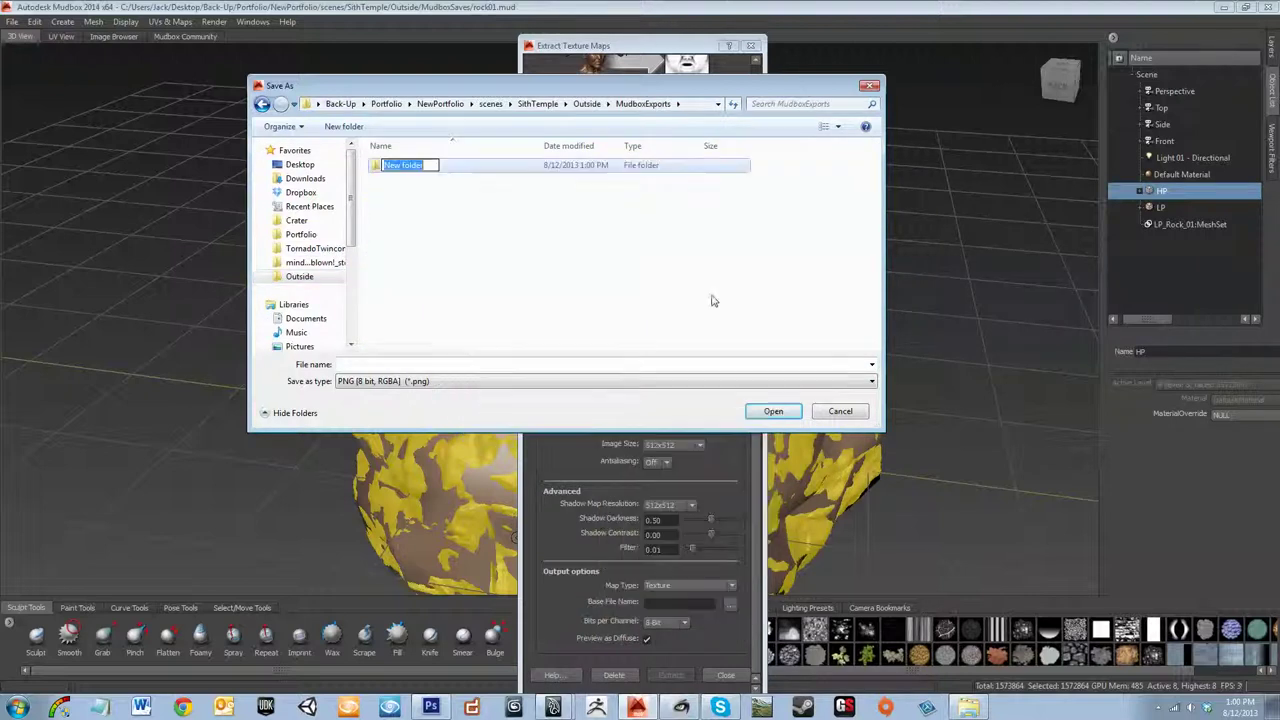
pyautogui.write('Textures')
pyautogui.press('Return')
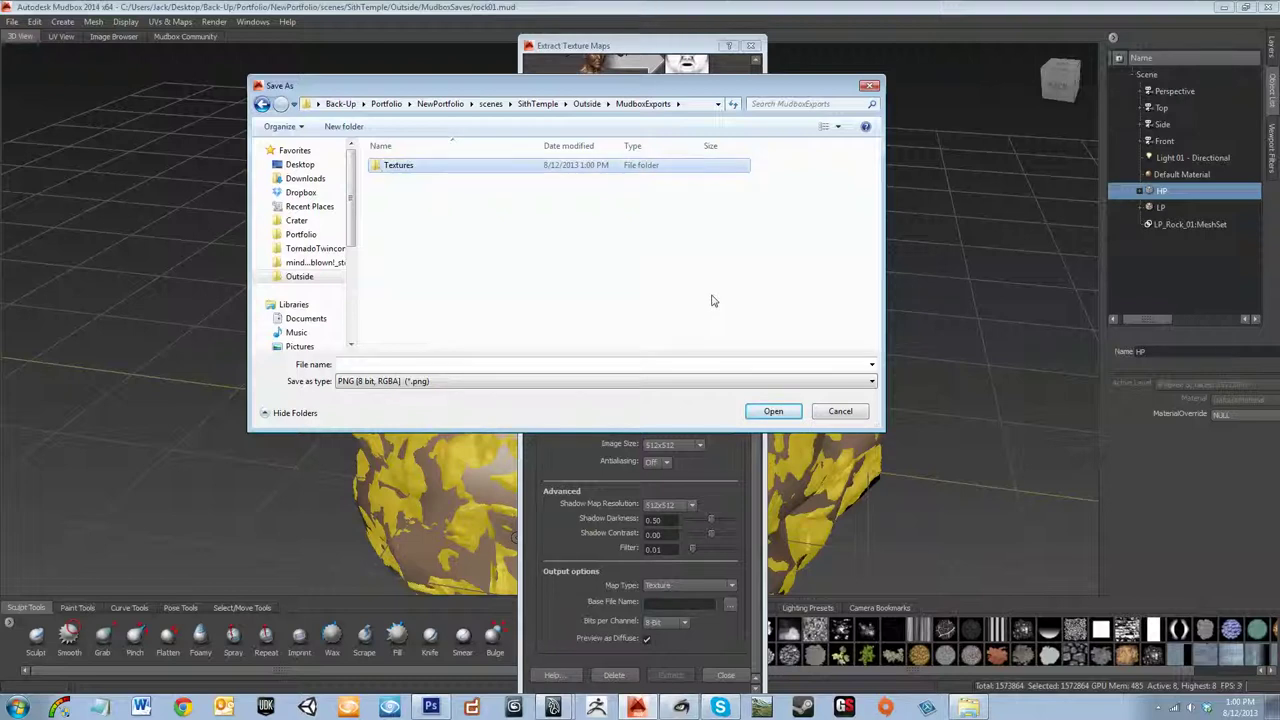
pyautogui.doubleClick(703, 165)
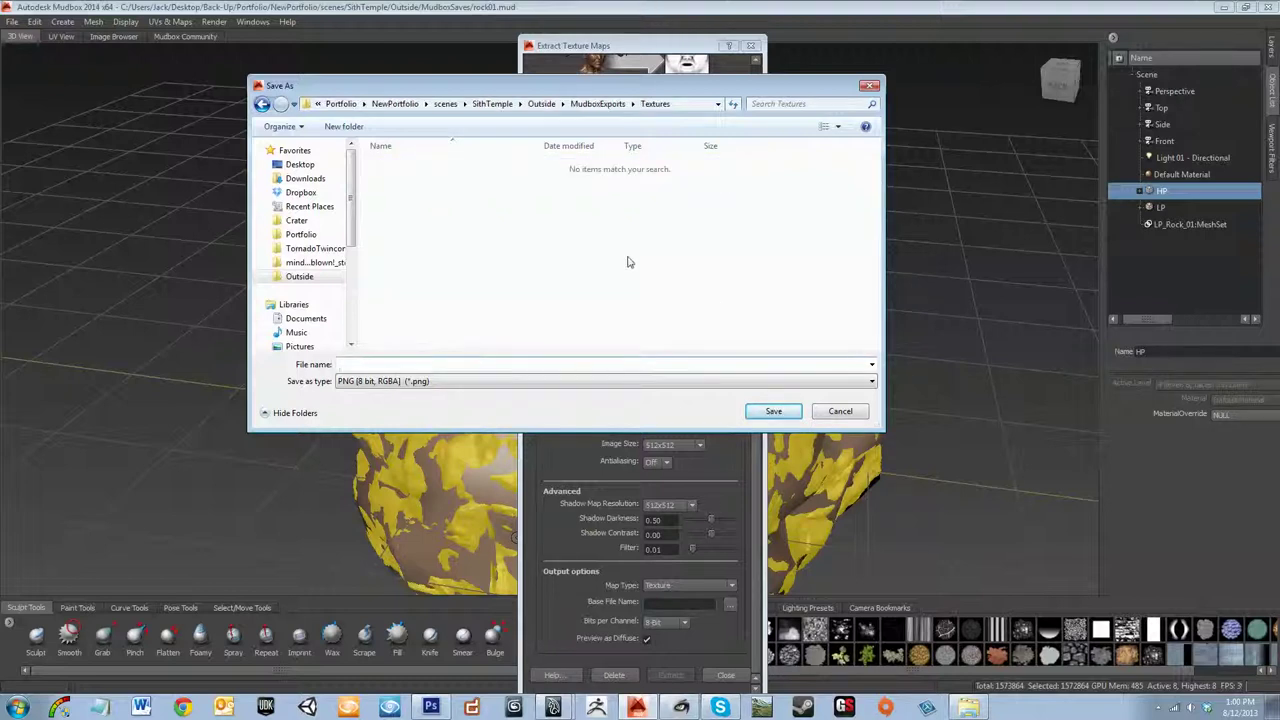
# - Name the output rock_01_AO and save it as an 8-bit RGBA TIFF
pyautogui.write('rock_01_AO')
pyautogui.click(636, 381)
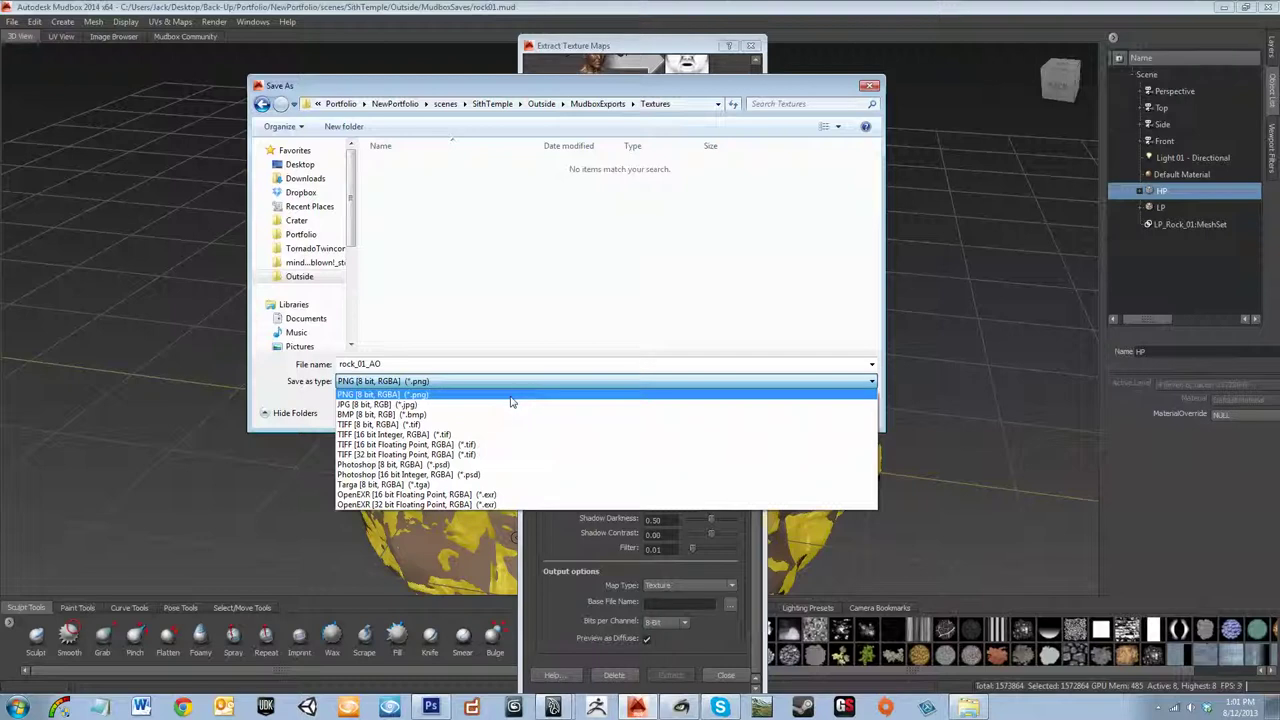
pyautogui.click(503, 428)
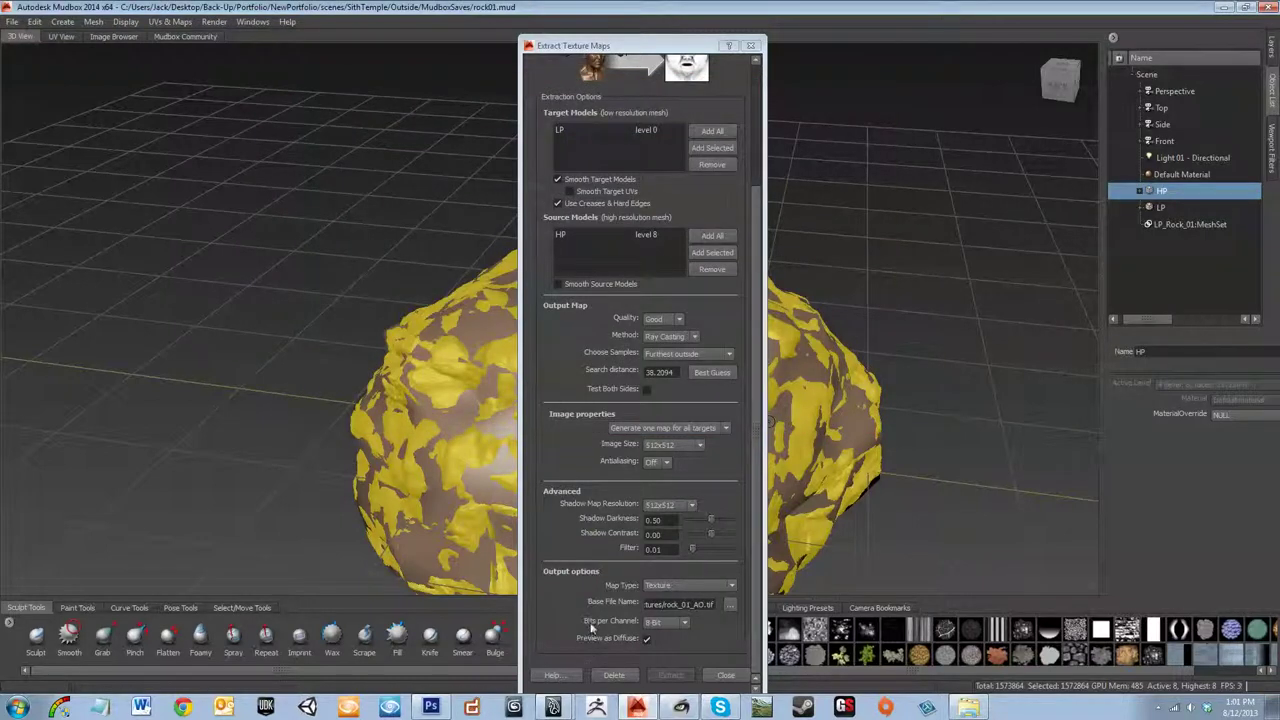
# - Select the LP mesh in the Object List and scroll the extraction settings back to the top
pyautogui.moveTo(764, 548); pyautogui.dragTo(761, 527)
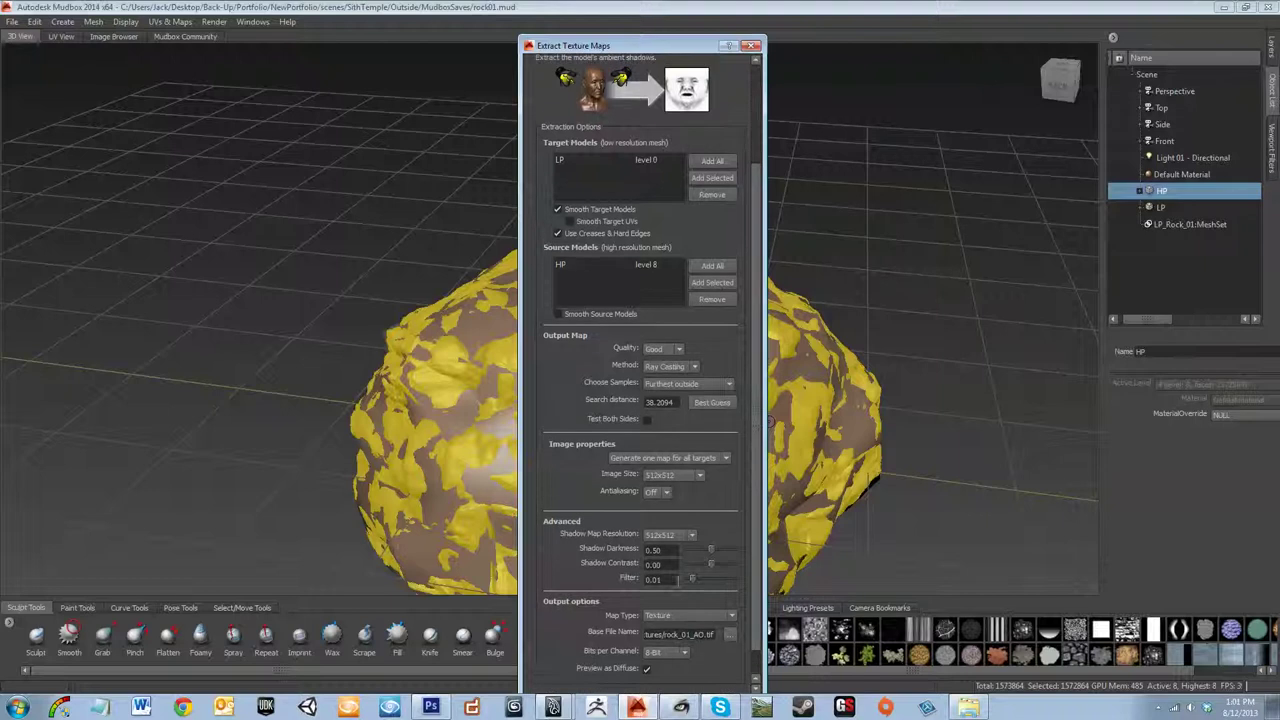
pyautogui.moveTo(752, 576); pyautogui.dragTo(760, 694)
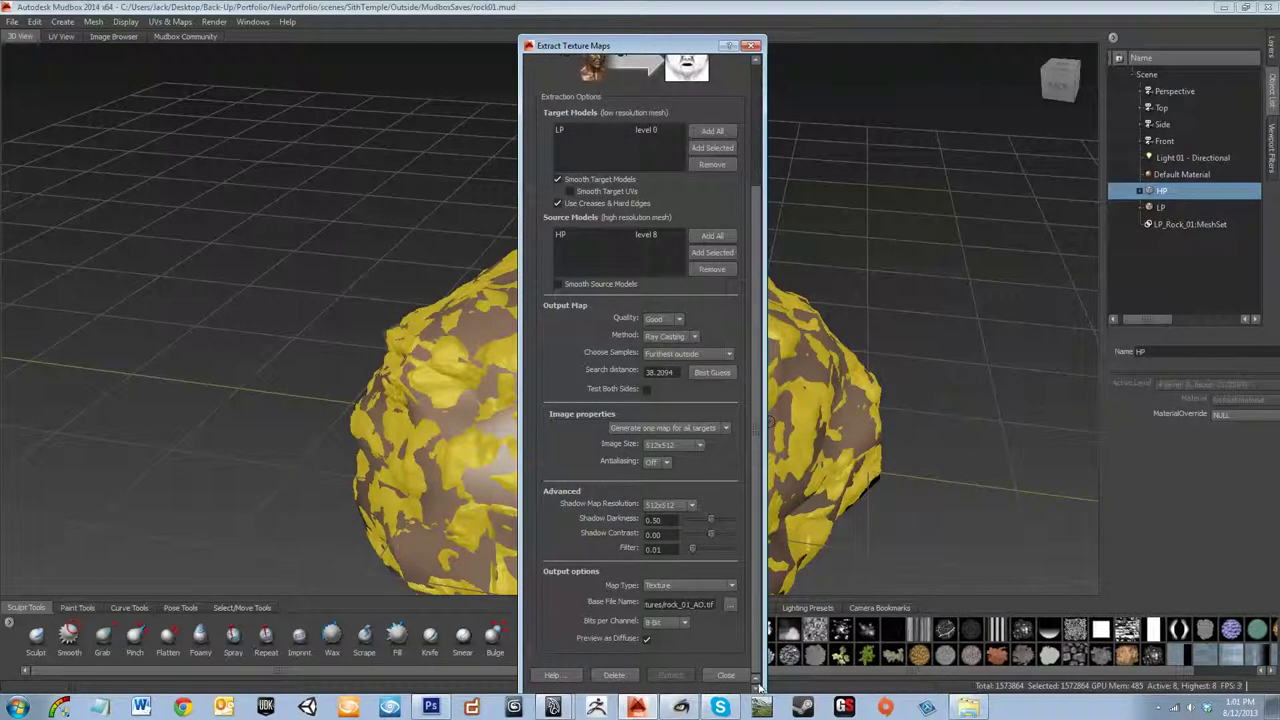
pyautogui.click(1162, 206)
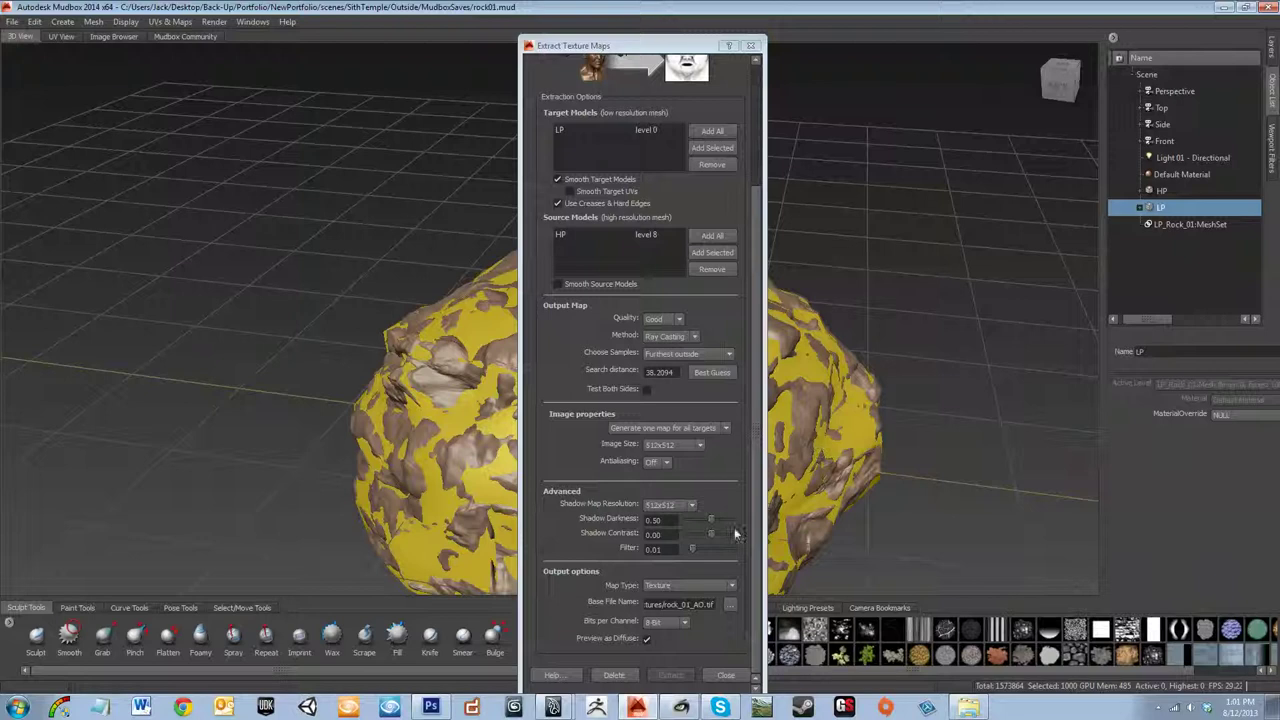
pyautogui.click(752, 462)
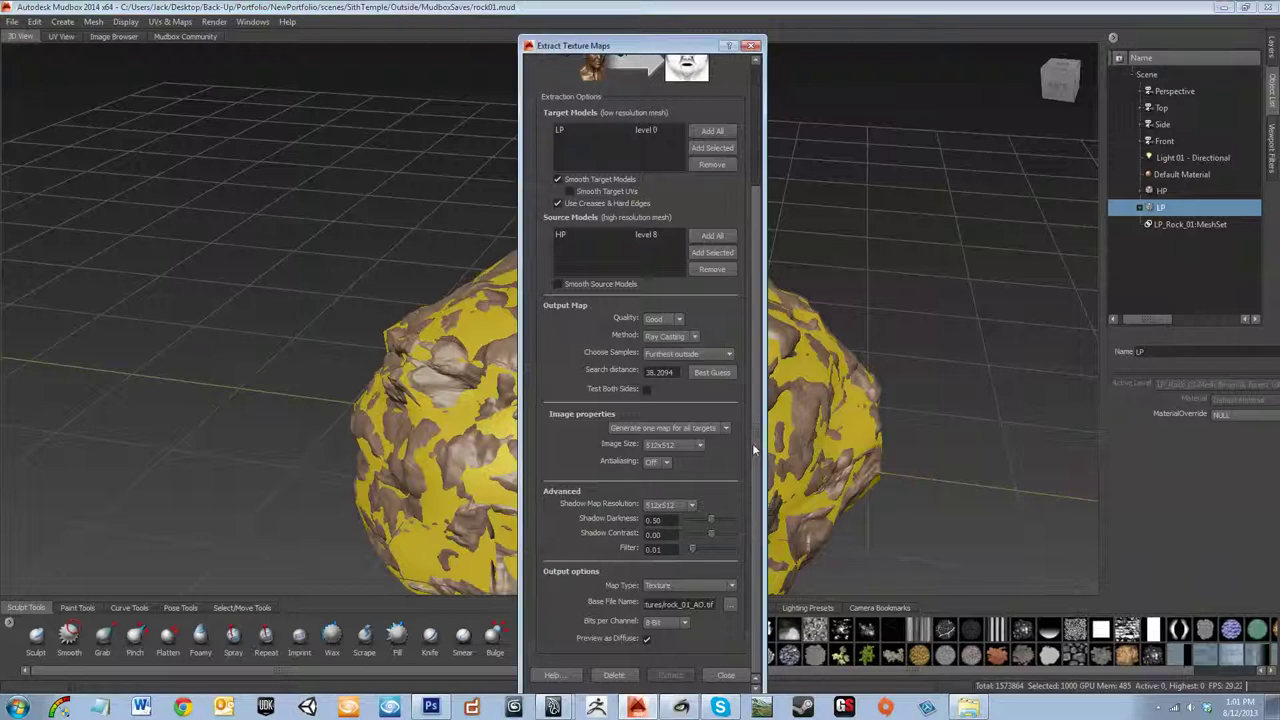
pyautogui.moveTo(759, 437); pyautogui.dragTo(787, 271)
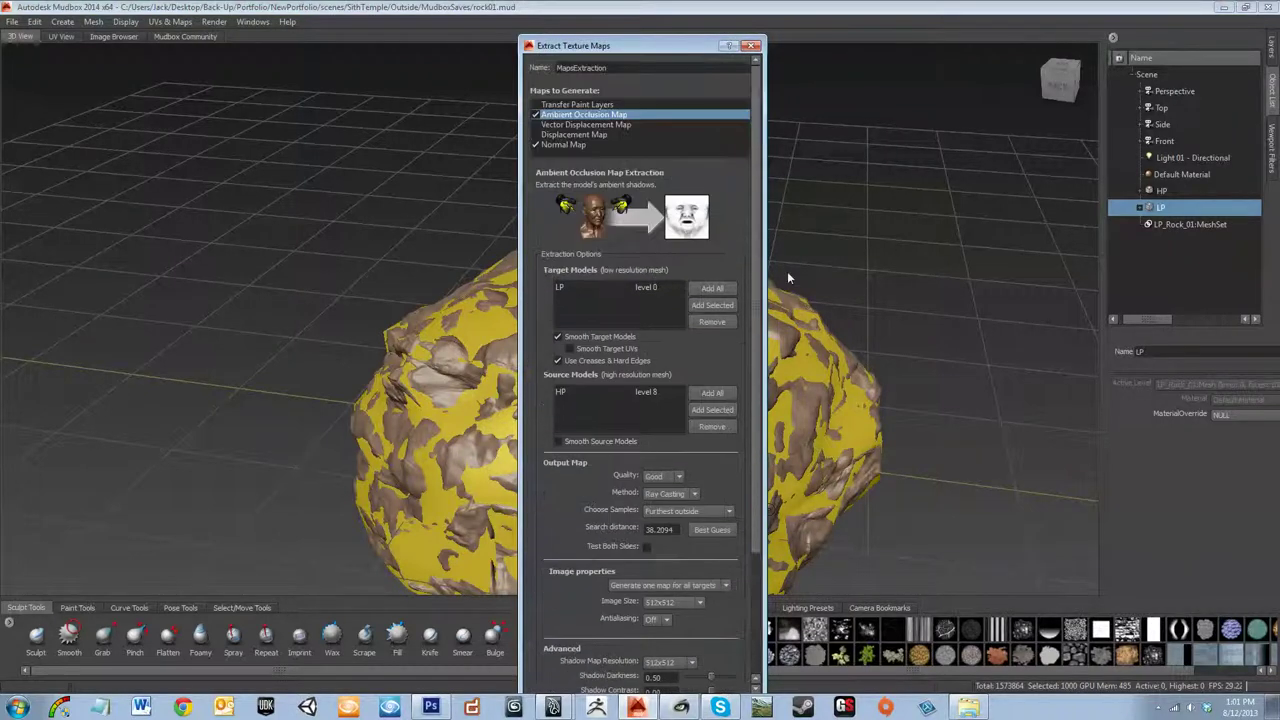
# - Set the Normal Map output compatibility to 3ds Max, keeping Tangent coordinate space
pyautogui.click(571, 136)
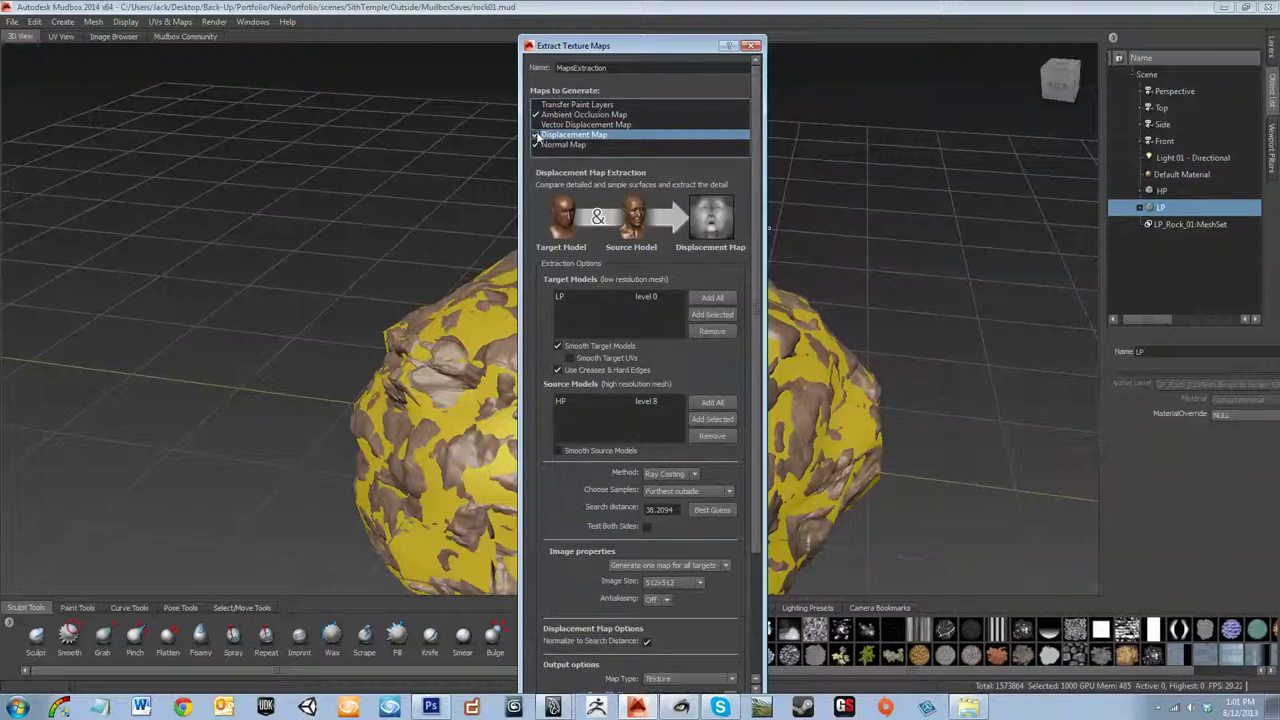
pyautogui.click(550, 145)
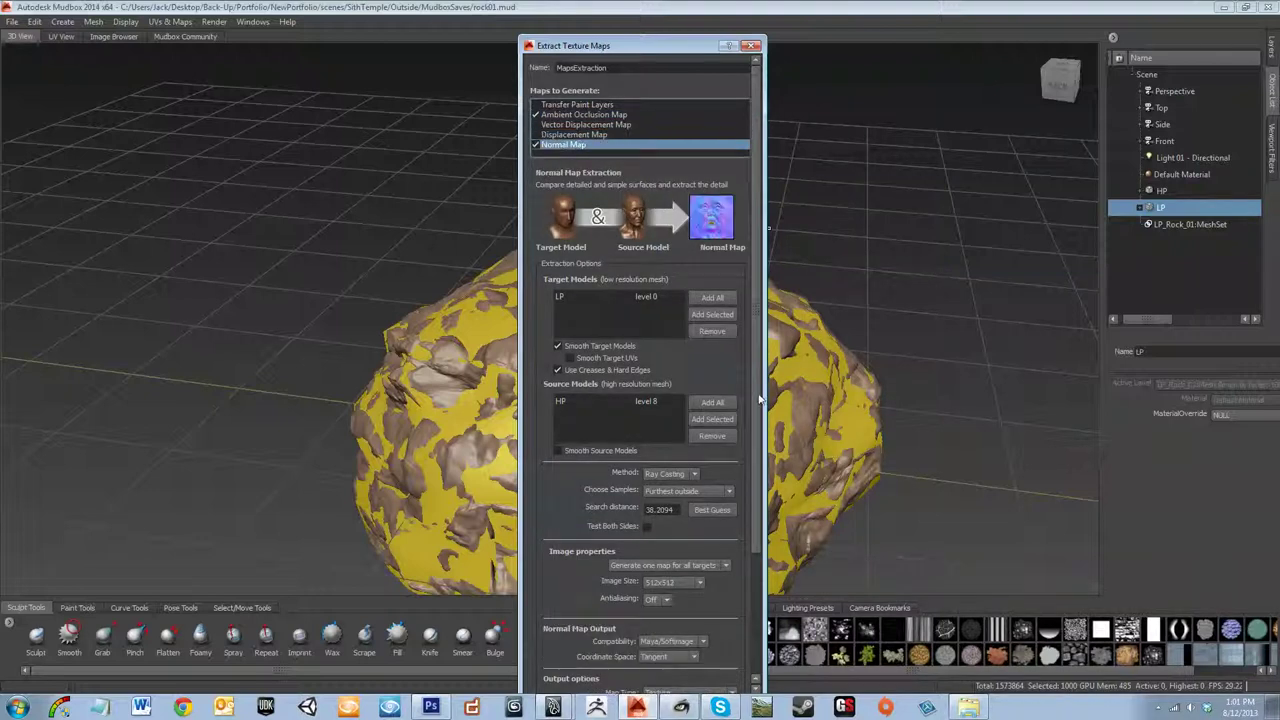
pyautogui.moveTo(760, 400); pyautogui.dragTo(768, 441)
pyautogui.scroll(-3, 768, 441)
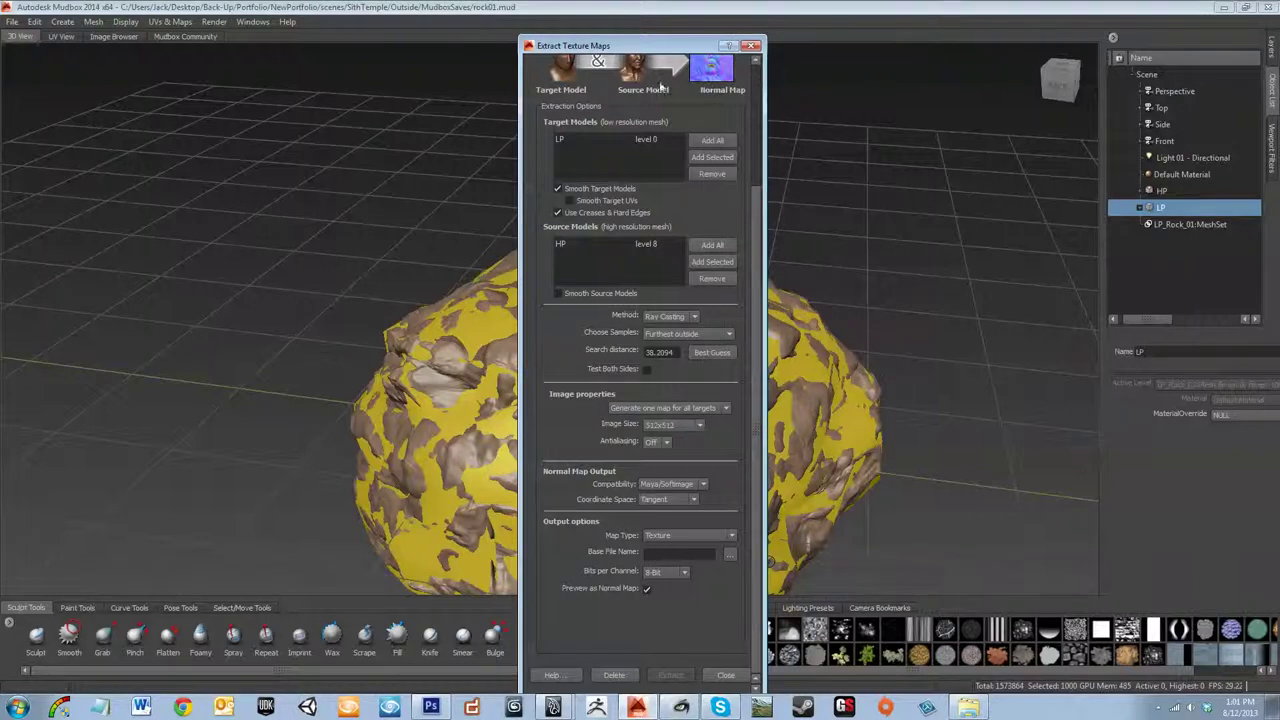
pyautogui.moveTo(654, 37)
pyautogui.mouseDown()
pyautogui.moveTo(657, 110)
pyautogui.moveTo(657, 54)
pyautogui.mouseUp()
pyautogui.scroll(-2, 682, 347)
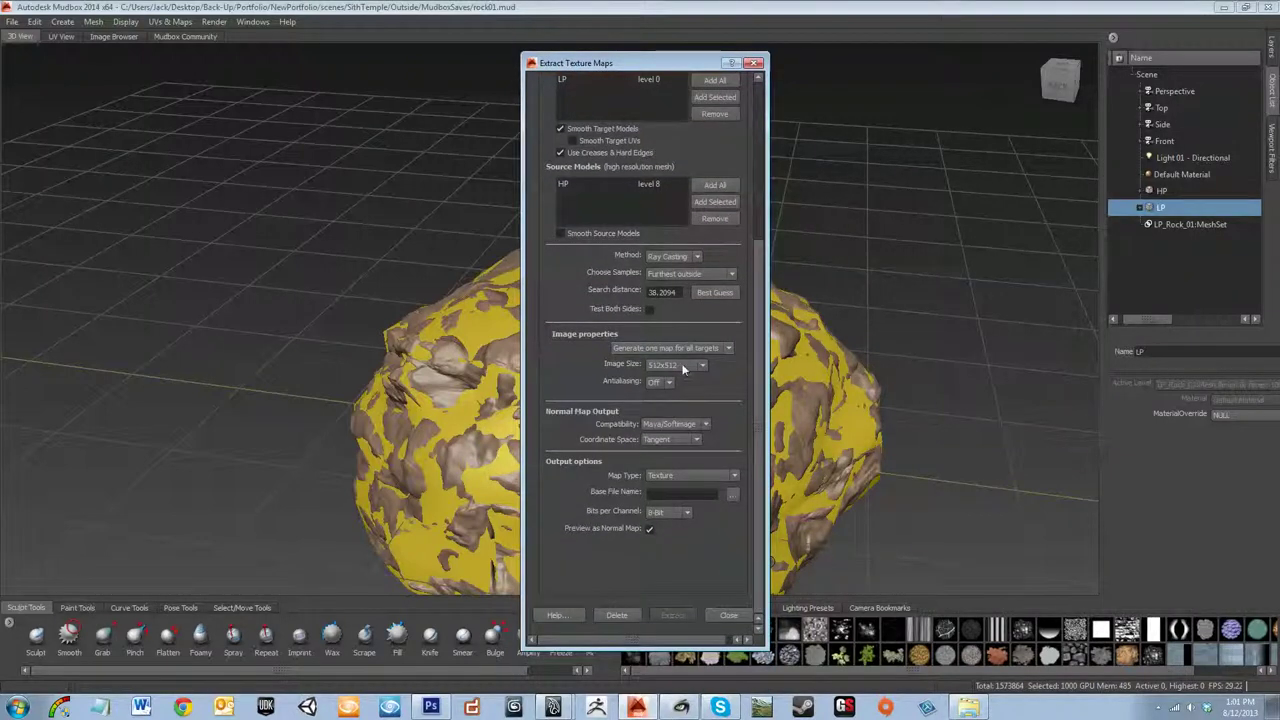
pyautogui.scroll(1, 682, 347)
pyautogui.scroll(3, 590, 380)
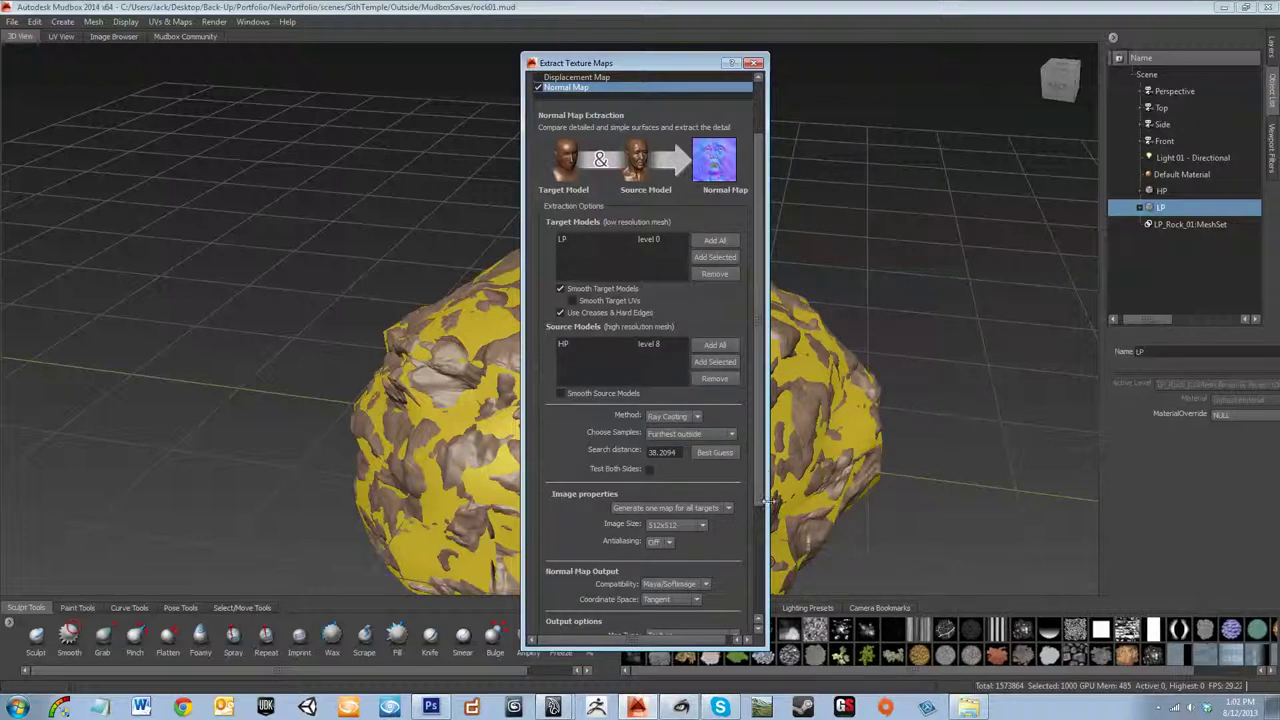
pyautogui.moveTo(768, 495); pyautogui.dragTo(764, 562)
pyautogui.scroll(-2, 764, 562)
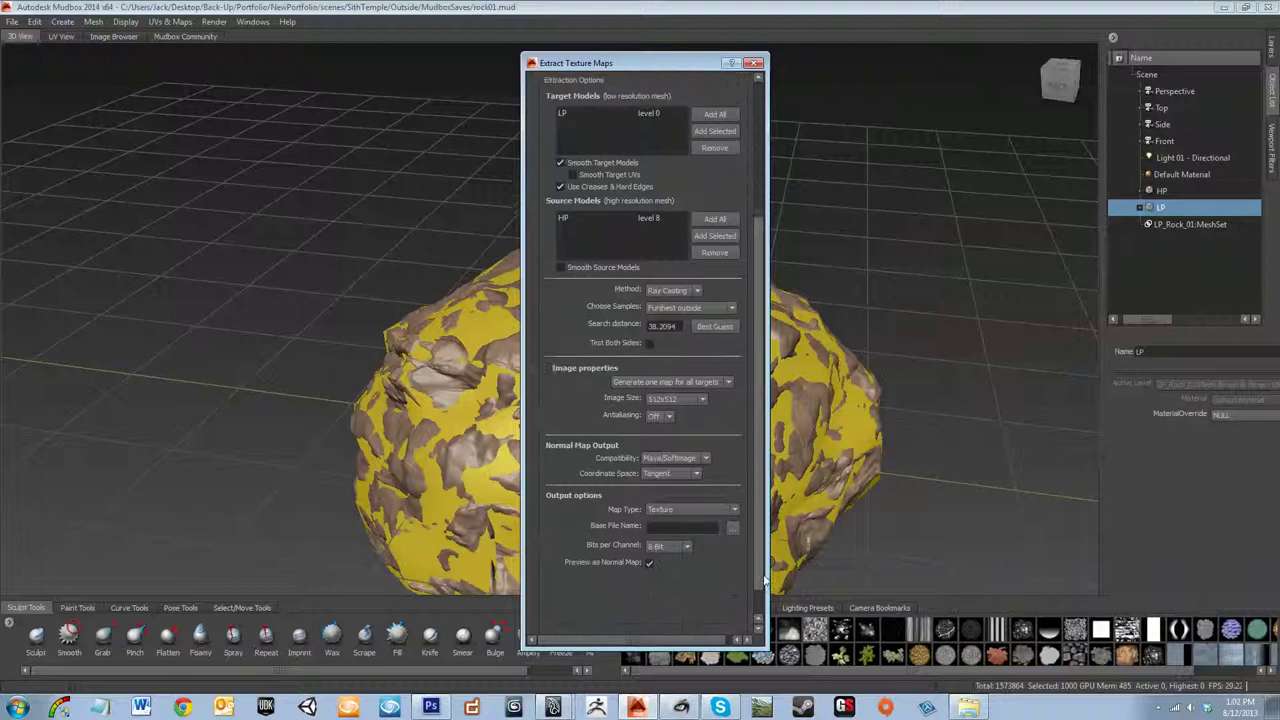
pyautogui.click(704, 441)
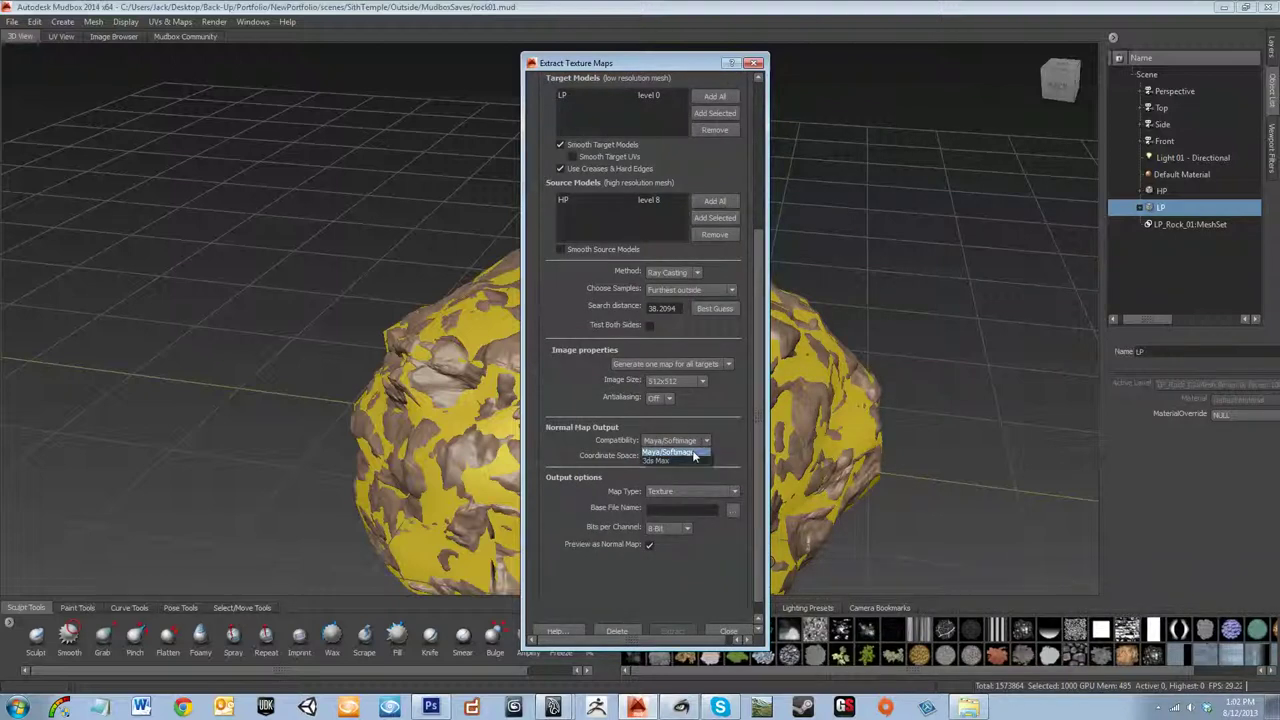
pyautogui.click(689, 458)
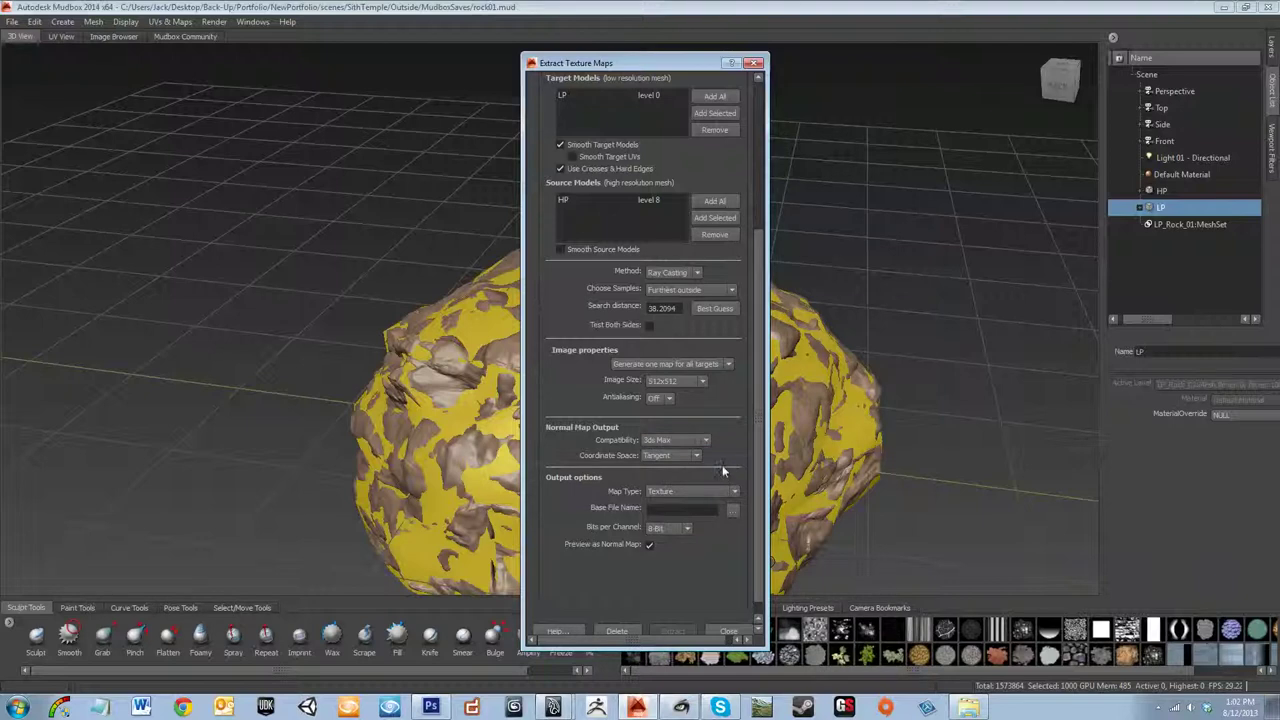
pyautogui.scroll(-1, 722, 465)
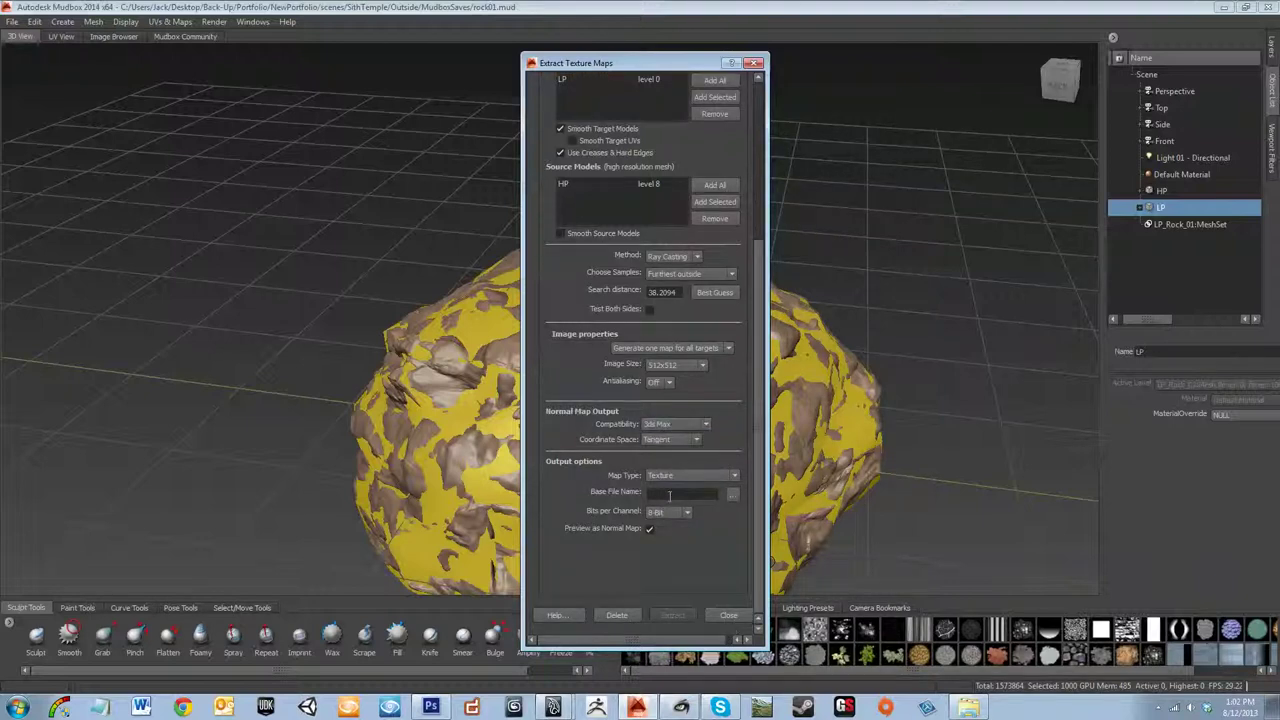
# - Save the normal map as 8-bit TIFF rock_01_dnn in the Textures folder and start extraction
pyautogui.click(733, 494)
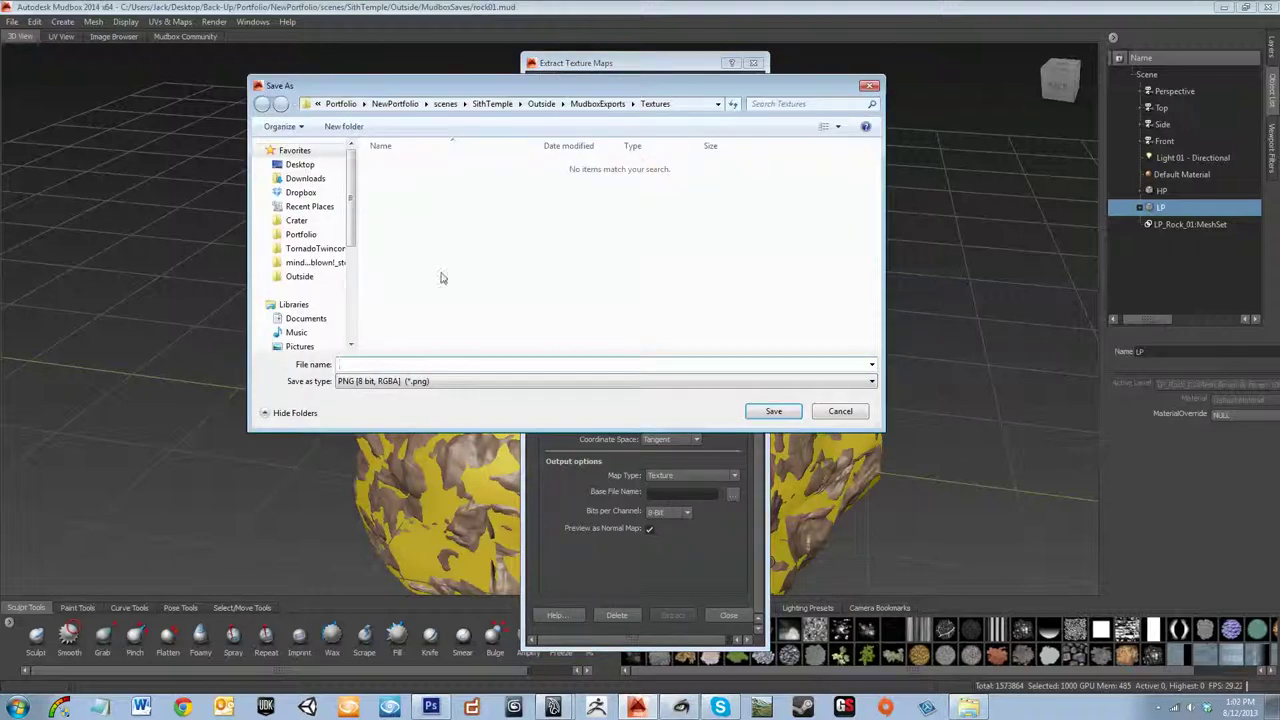
pyautogui.click(592, 104)
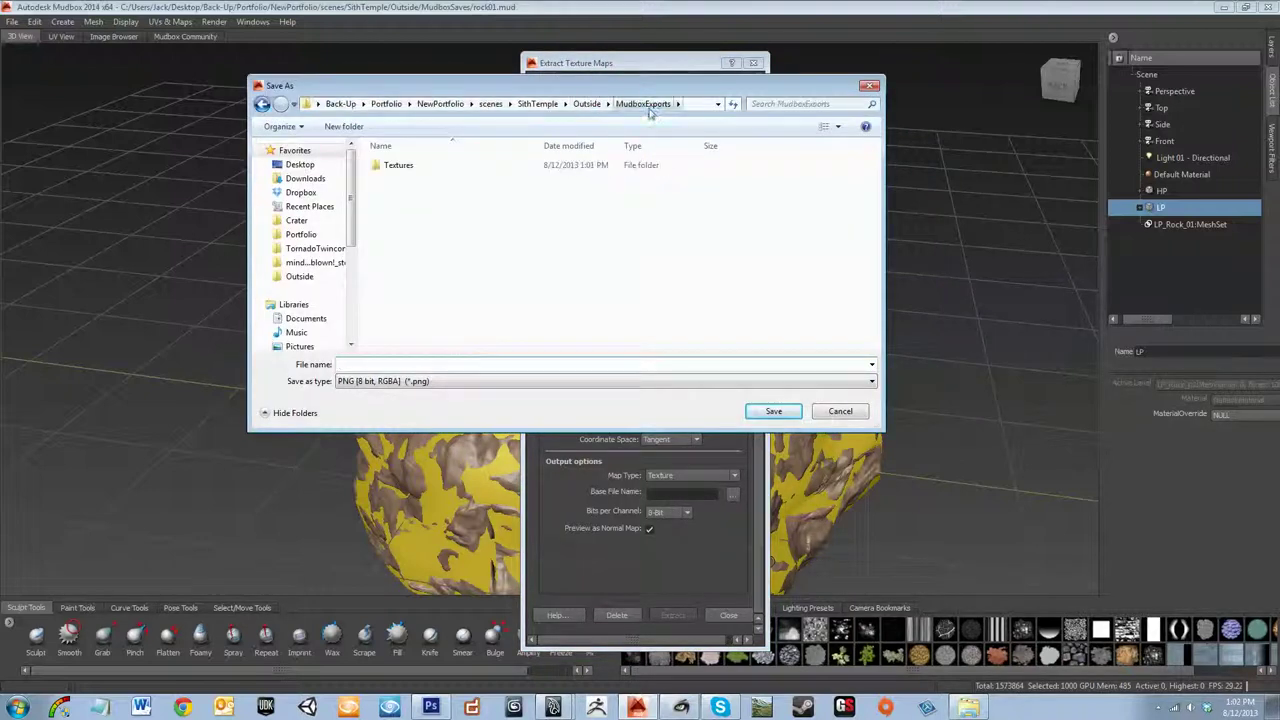
pyautogui.doubleClick(398, 165)
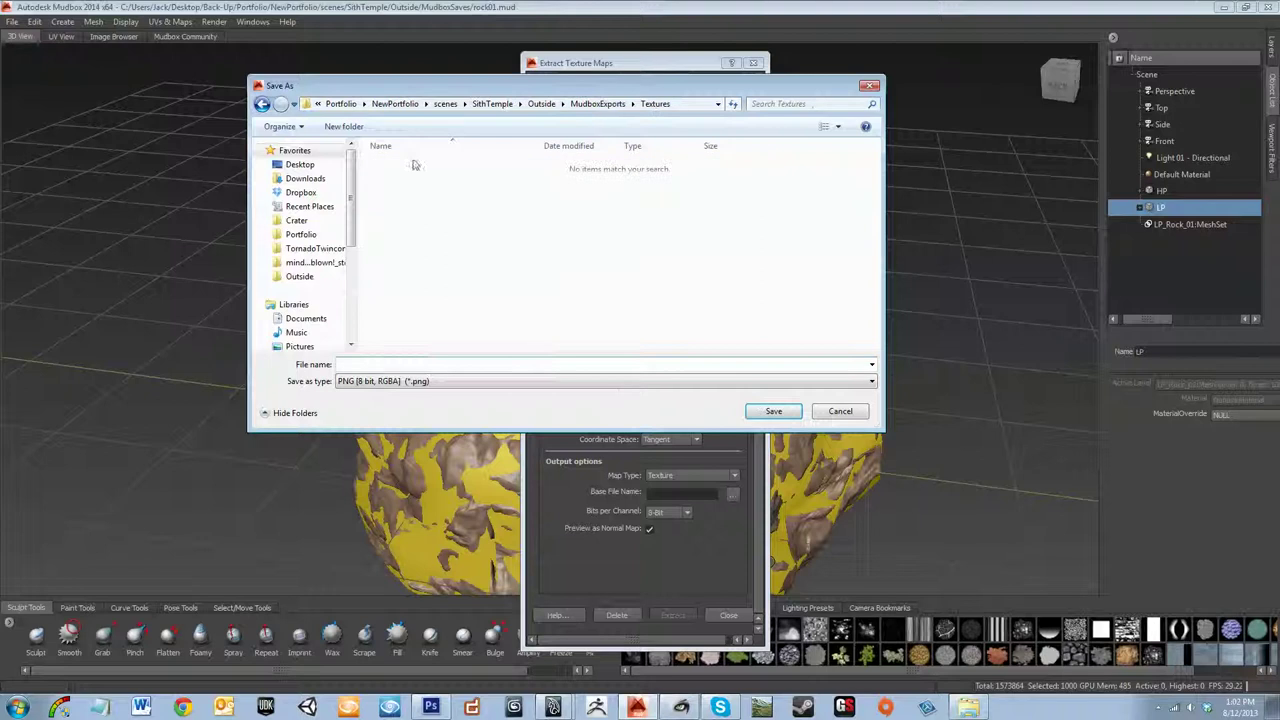
pyautogui.click(400, 384)
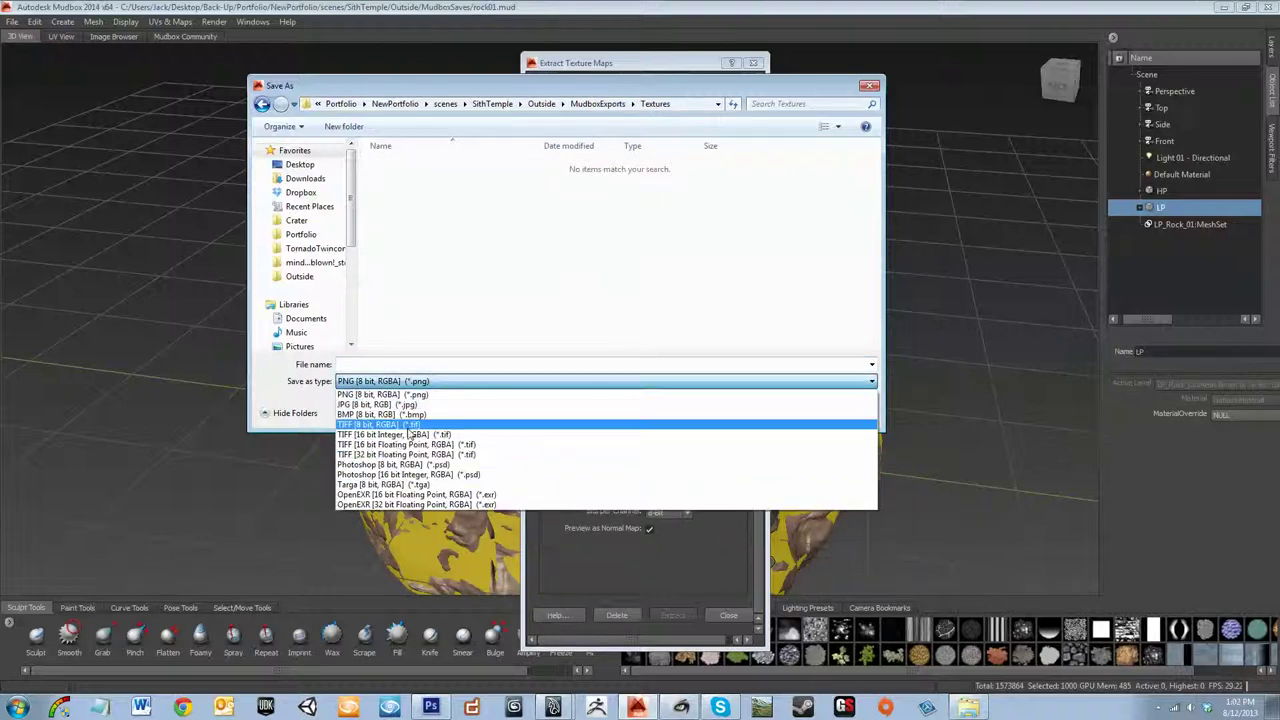
pyautogui.click(408, 426)
pyautogui.click(487, 364)
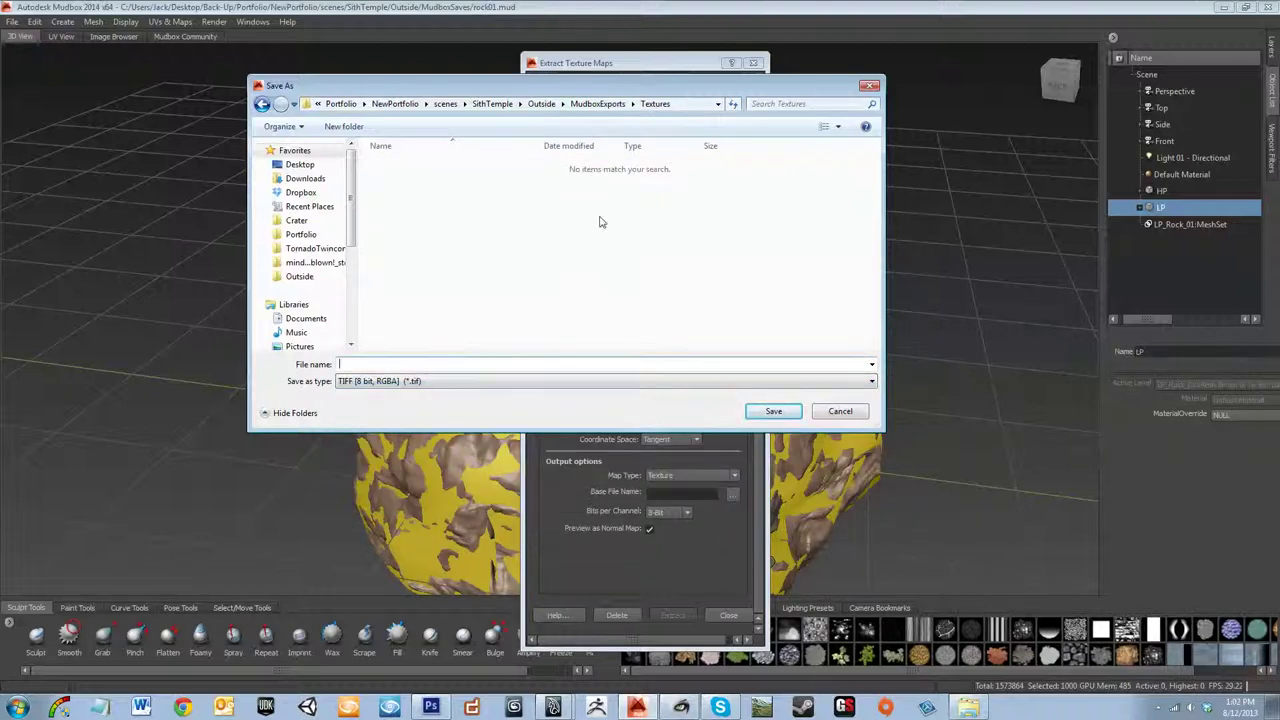
pyautogui.write('Rock')
pyautogui.write('roc')
pyautogui.write('k_01_dnn')
pyautogui.press('Return')
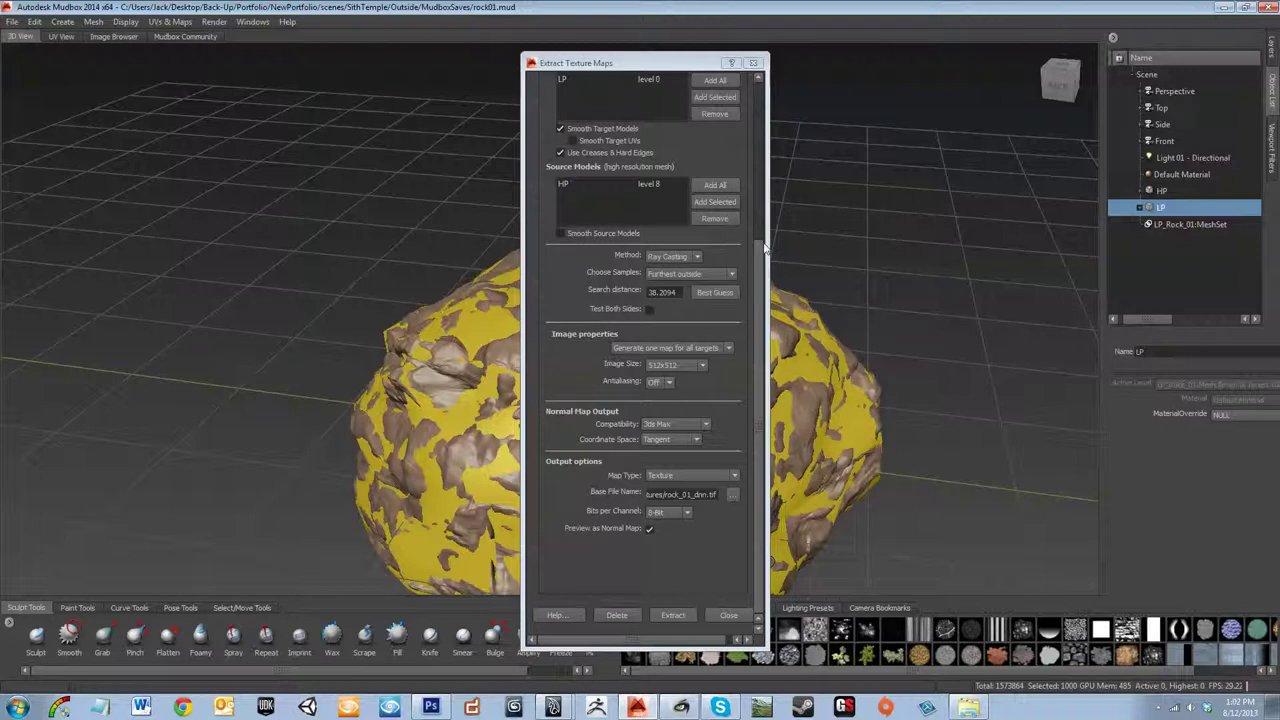
pyautogui.click(672, 614)
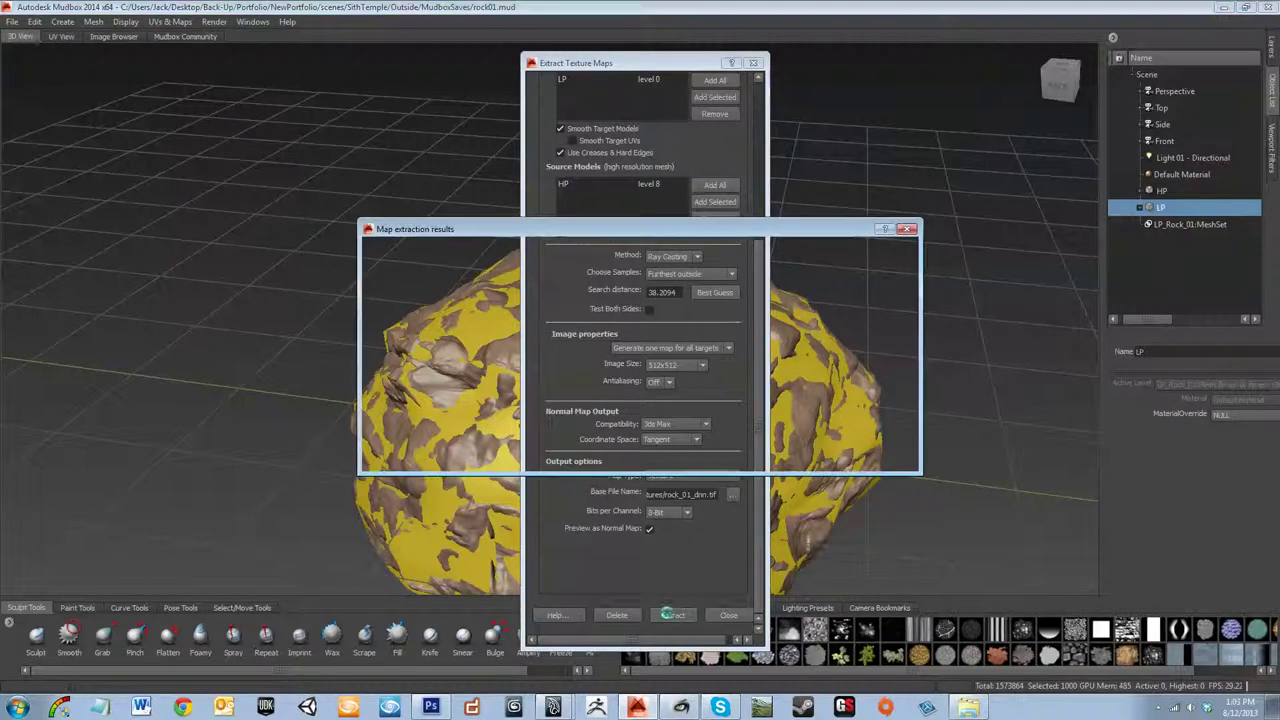
# - Browse Explorer to Outside > MudboxExports > Textures and dismiss Mudbox's extraction-finished message
pyautogui.click(968, 707)
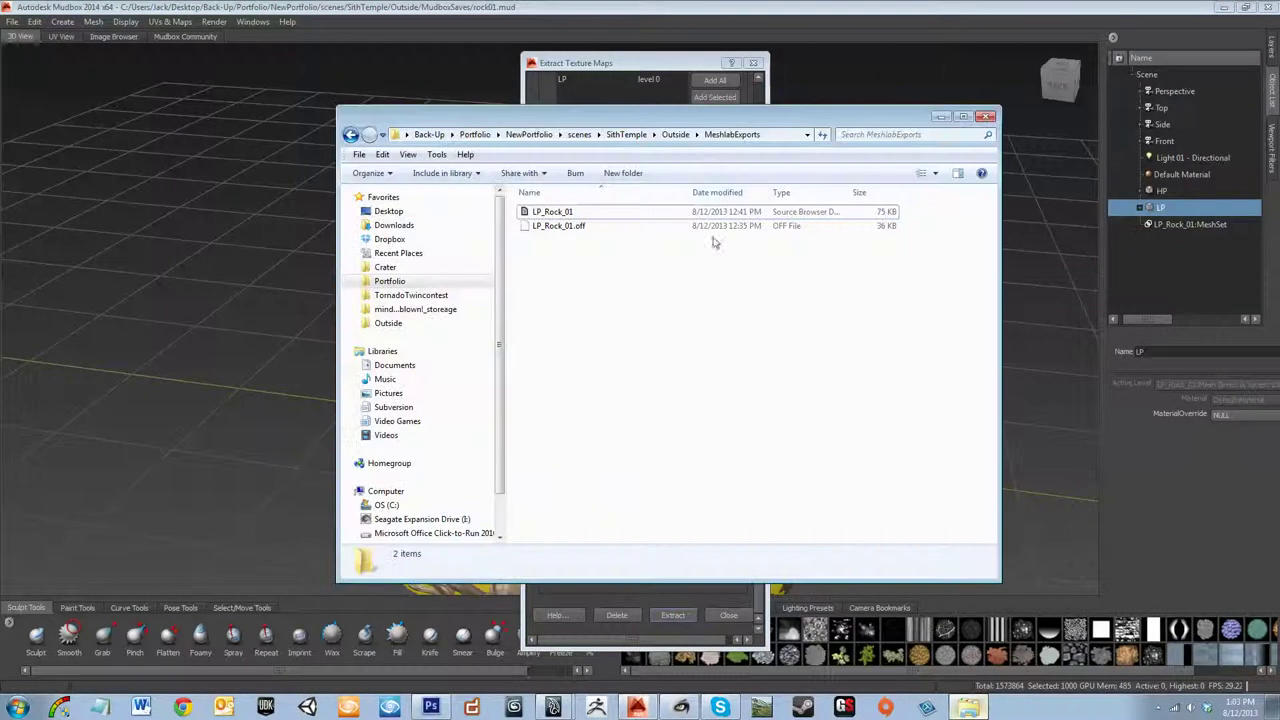
pyautogui.click(684, 134)
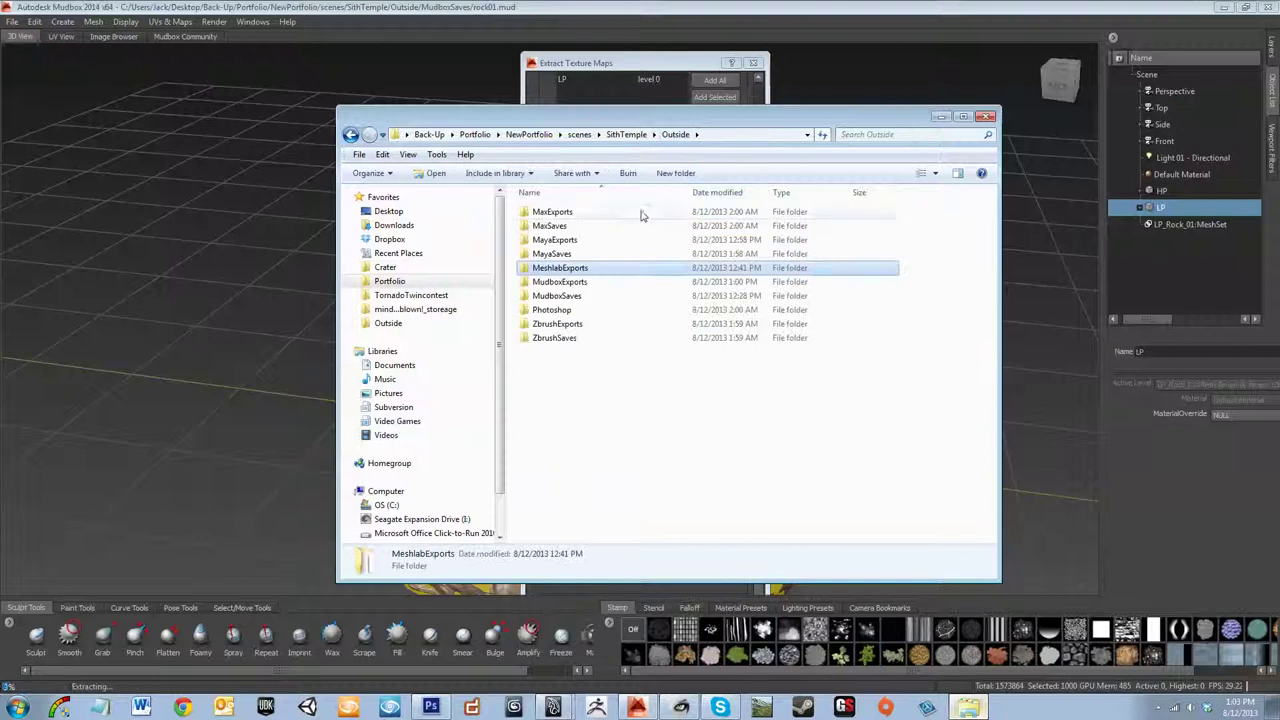
pyautogui.doubleClick(602, 282)
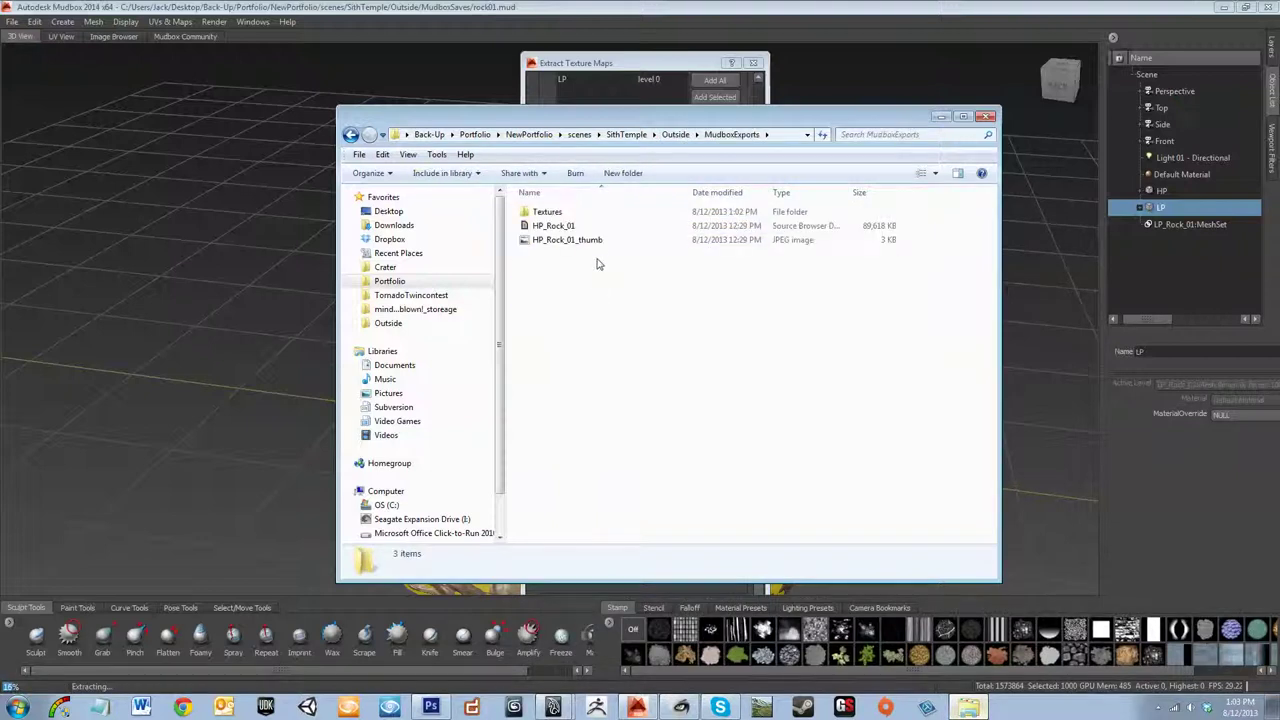
pyautogui.press('BackSpace')
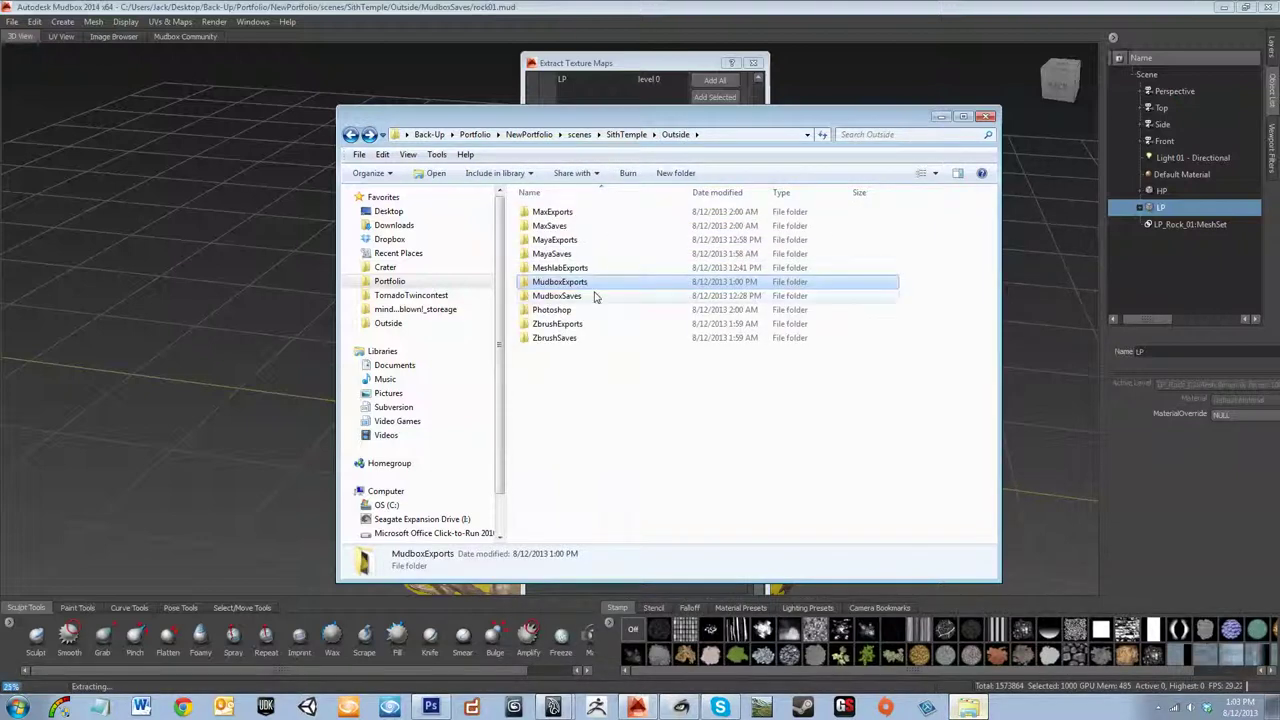
pyautogui.doubleClick(594, 285)
pyautogui.doubleClick(597, 213)
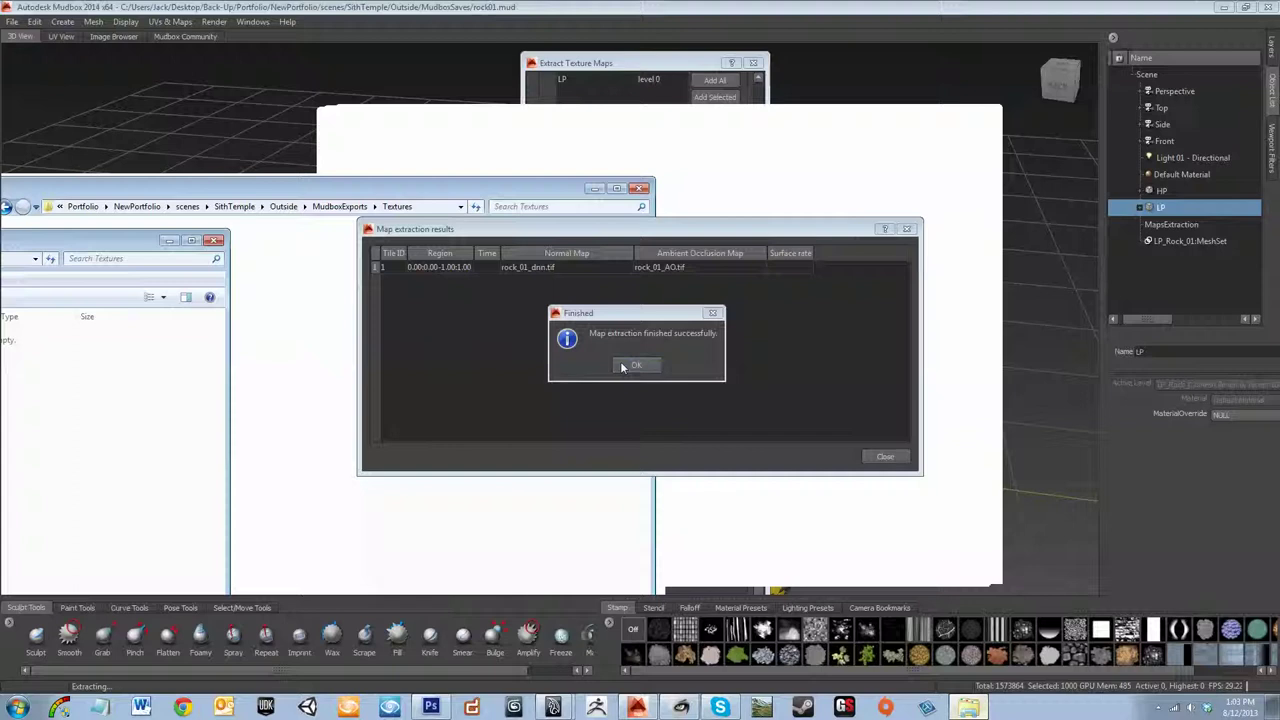
pyautogui.click(622, 366)
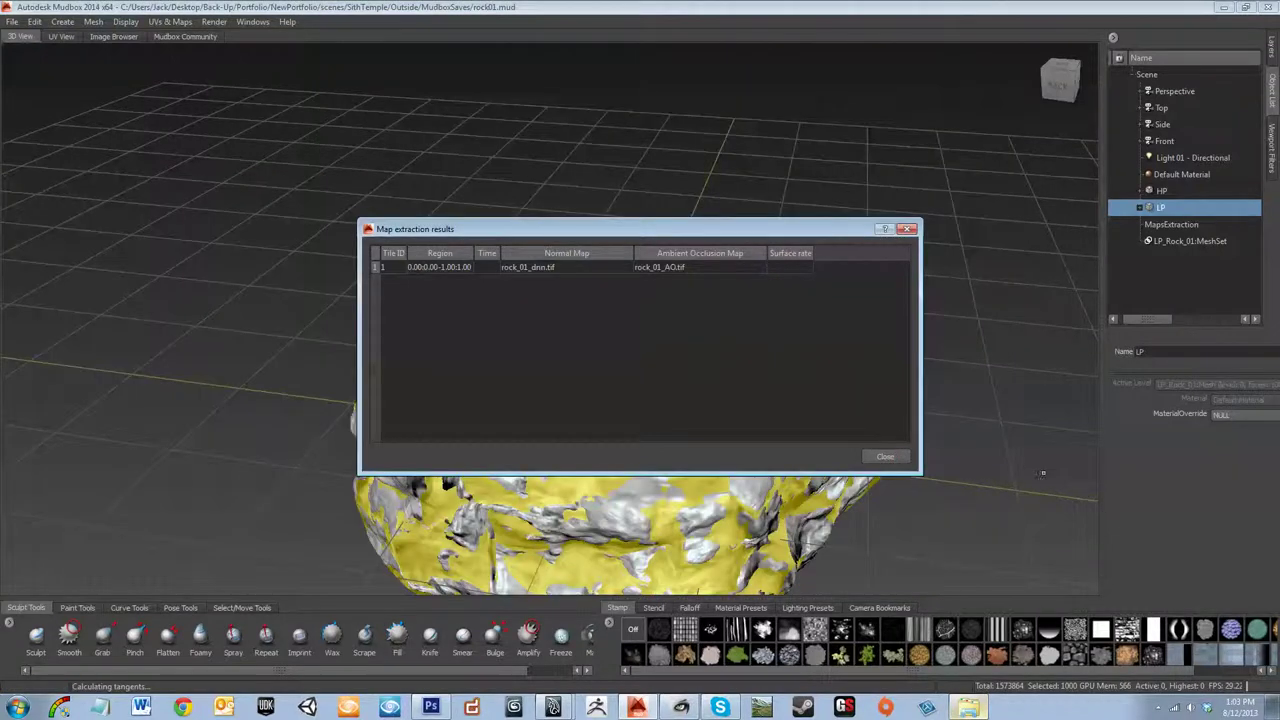
# - Close Mudbox's extraction results window and switch over to Photoshop
pyautogui.click(885, 456)
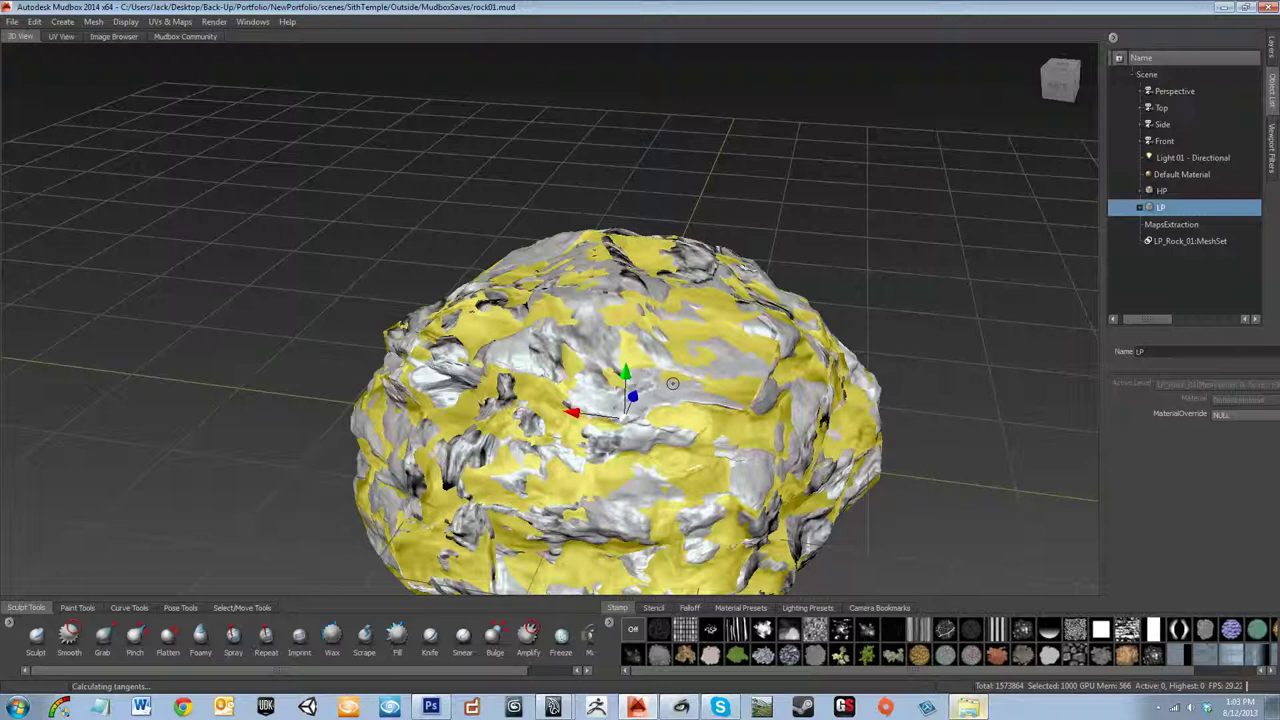
pyautogui.click(430, 707)
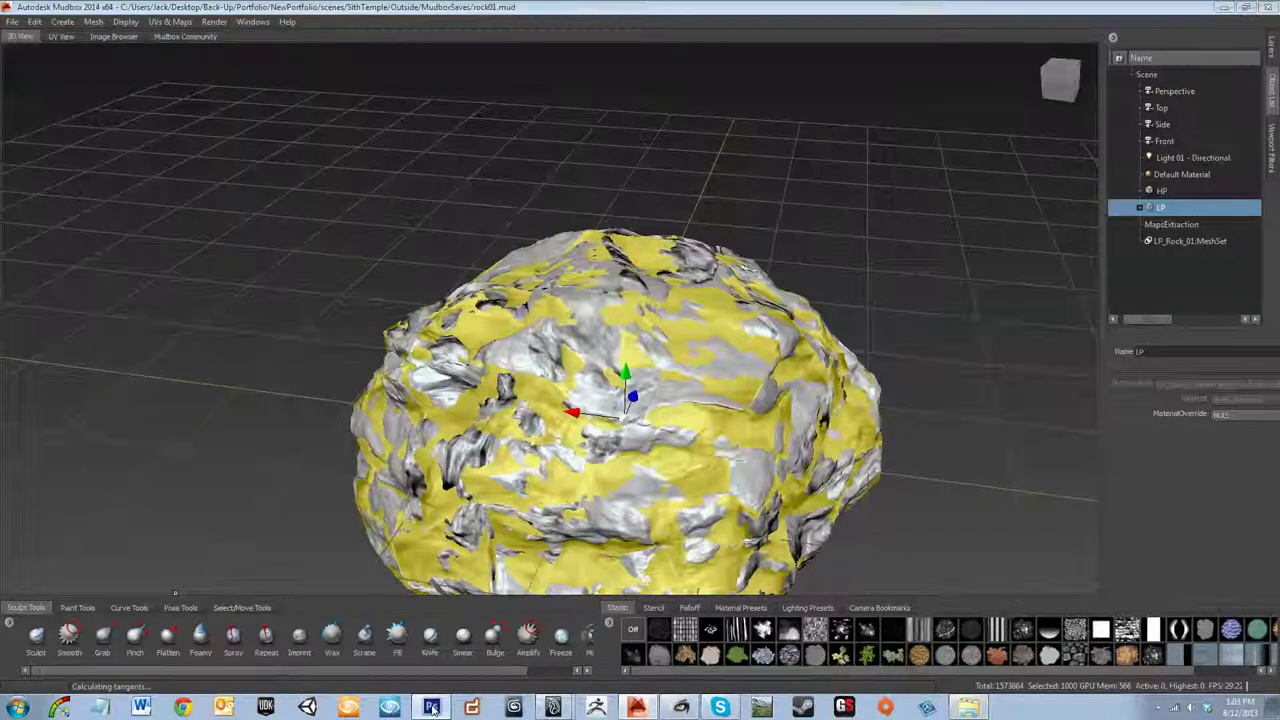
pyautogui.click(37, 9)
# - Open rock_01_AO.tif and rock_01_dnn.tif from Outside > MudboxExports > Textures
pyautogui.click(50, 37)
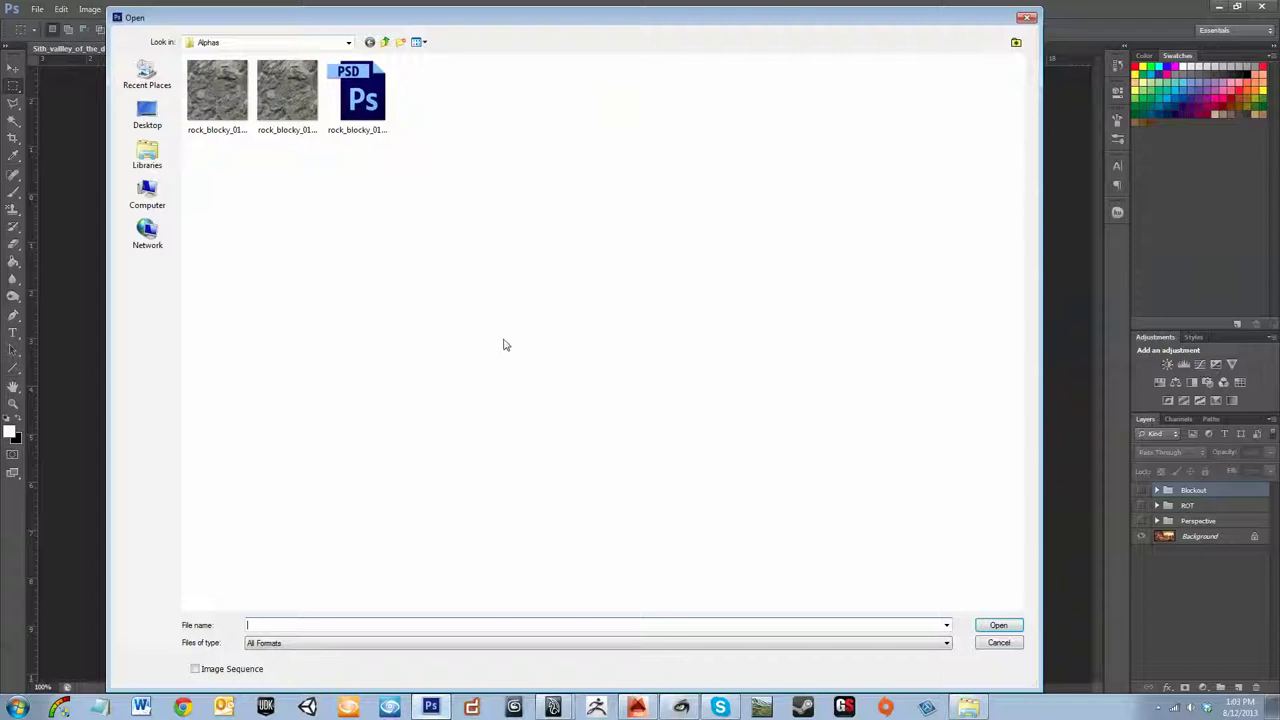
pyautogui.click(236, 42)
pyautogui.click(276, 120)
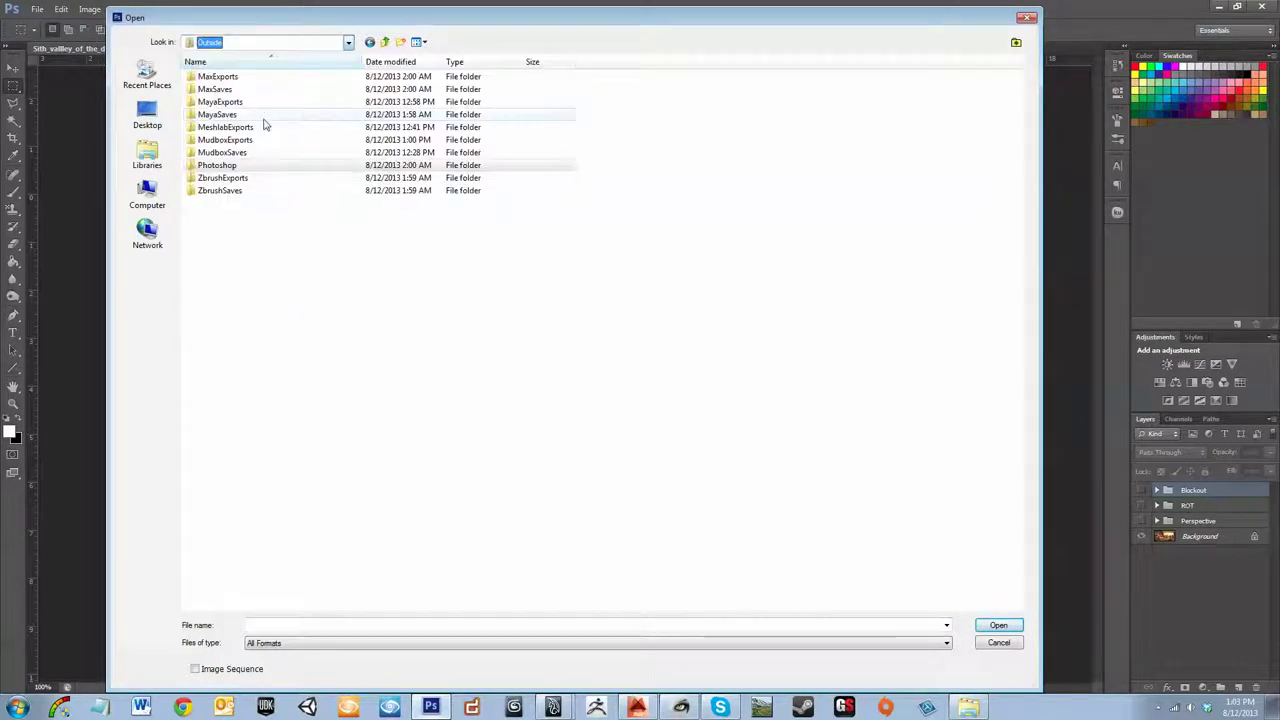
pyautogui.doubleClick(282, 128)
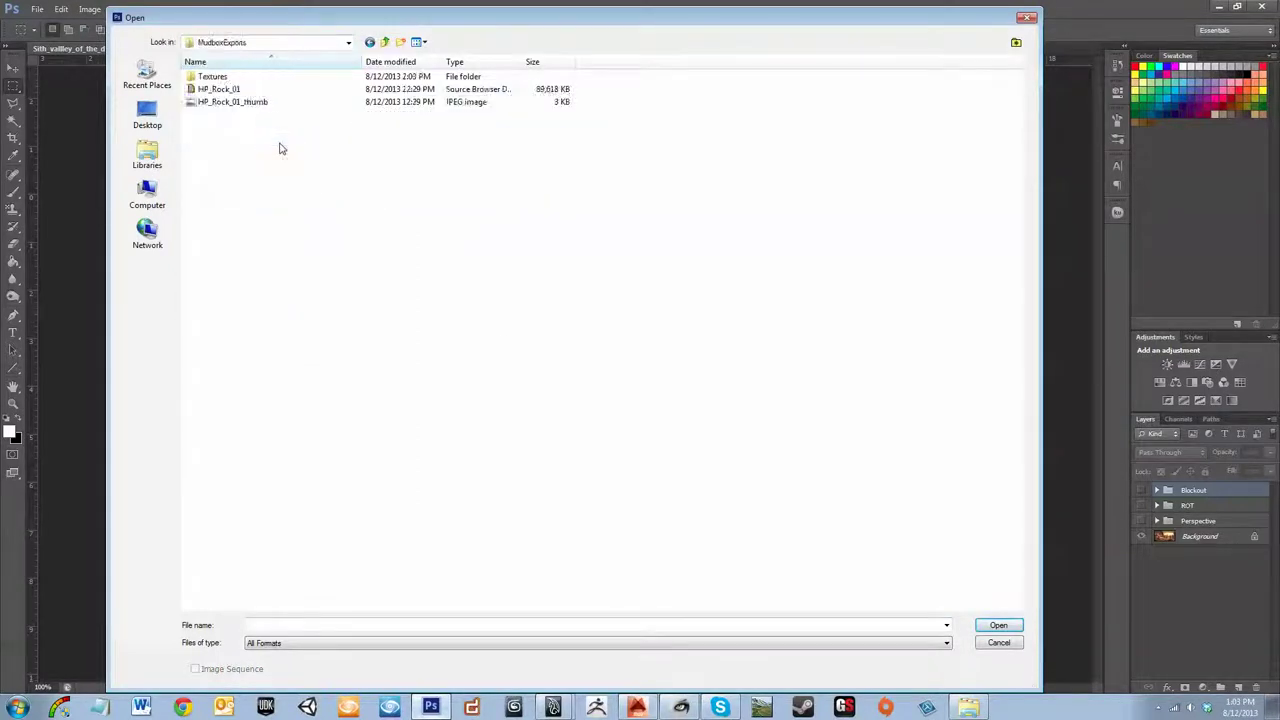
pyautogui.doubleClick(278, 78)
pyautogui.moveTo(384, 196); pyautogui.dragTo(184, 58)
pyautogui.click(998, 625)
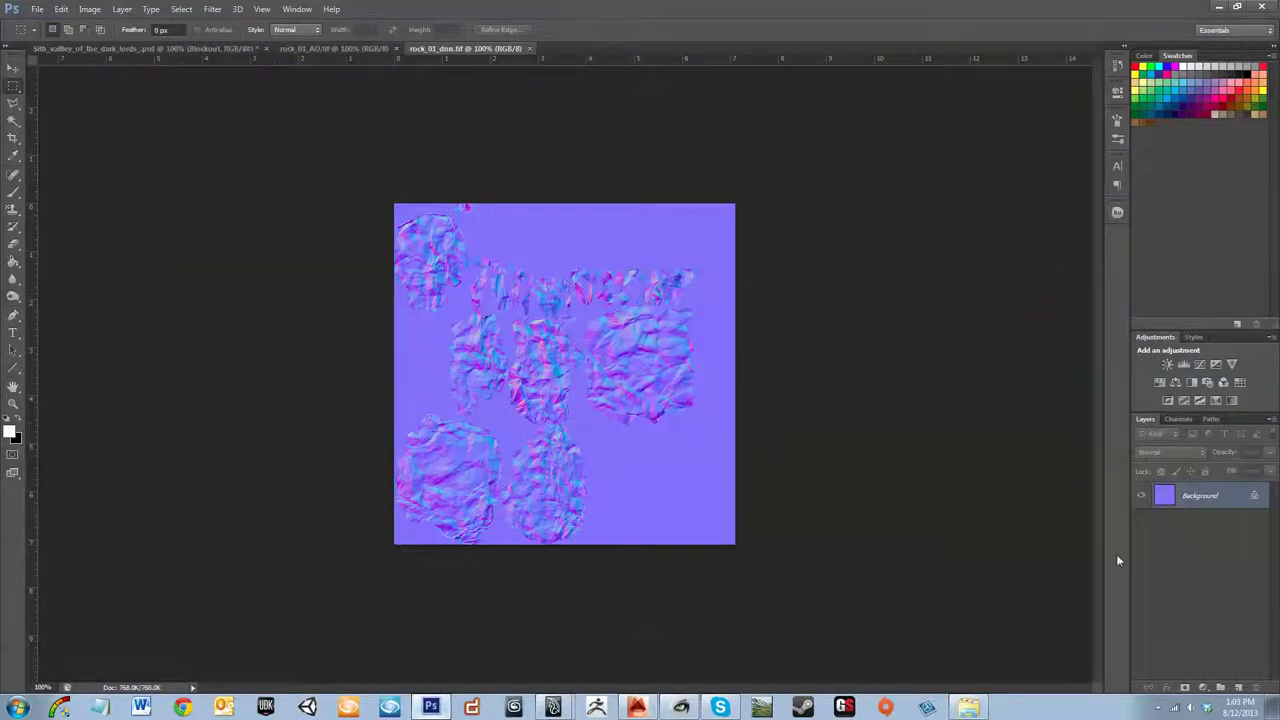
# - Compare the rock_01_AO and rock_01_dnn maps, zooming in and out on each
pyautogui.click(333, 48)
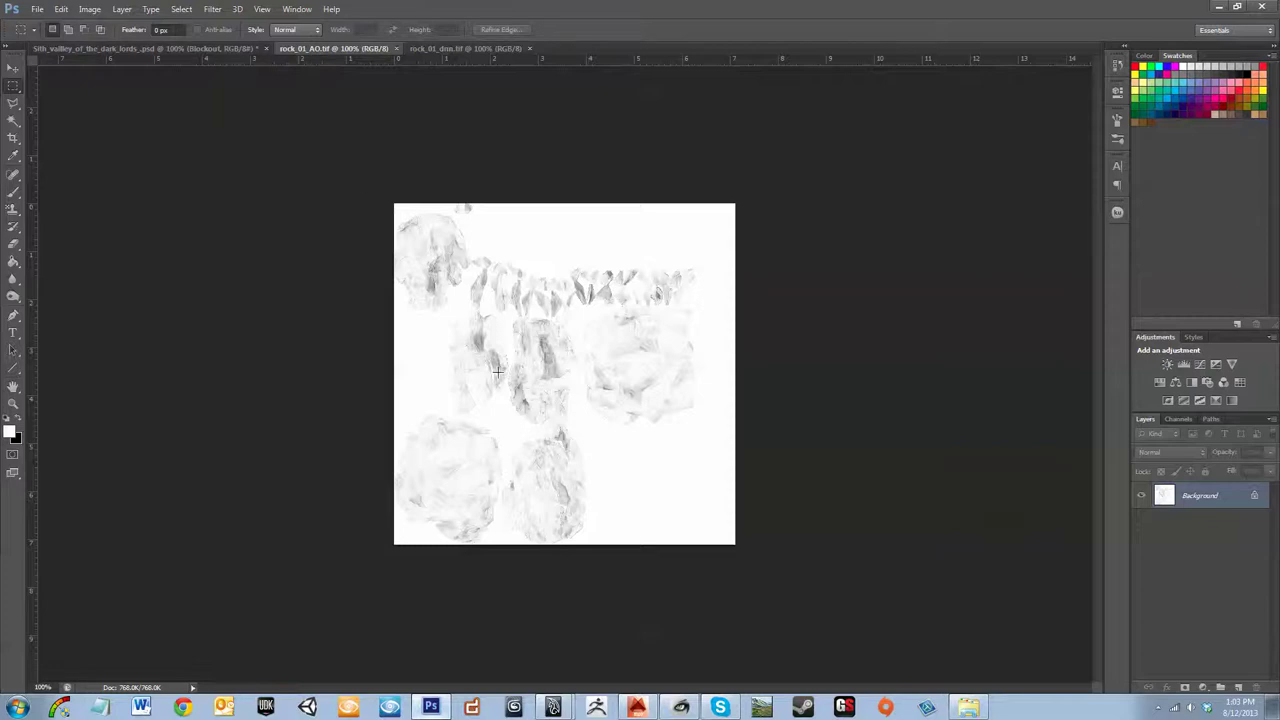
pyautogui.keyDown('alt'); pyautogui.scroll(4, 455, 289); pyautogui.keyUp('alt')
pyautogui.keyDown('alt'); pyautogui.scroll(-3, 436, 380); pyautogui.keyUp('alt')
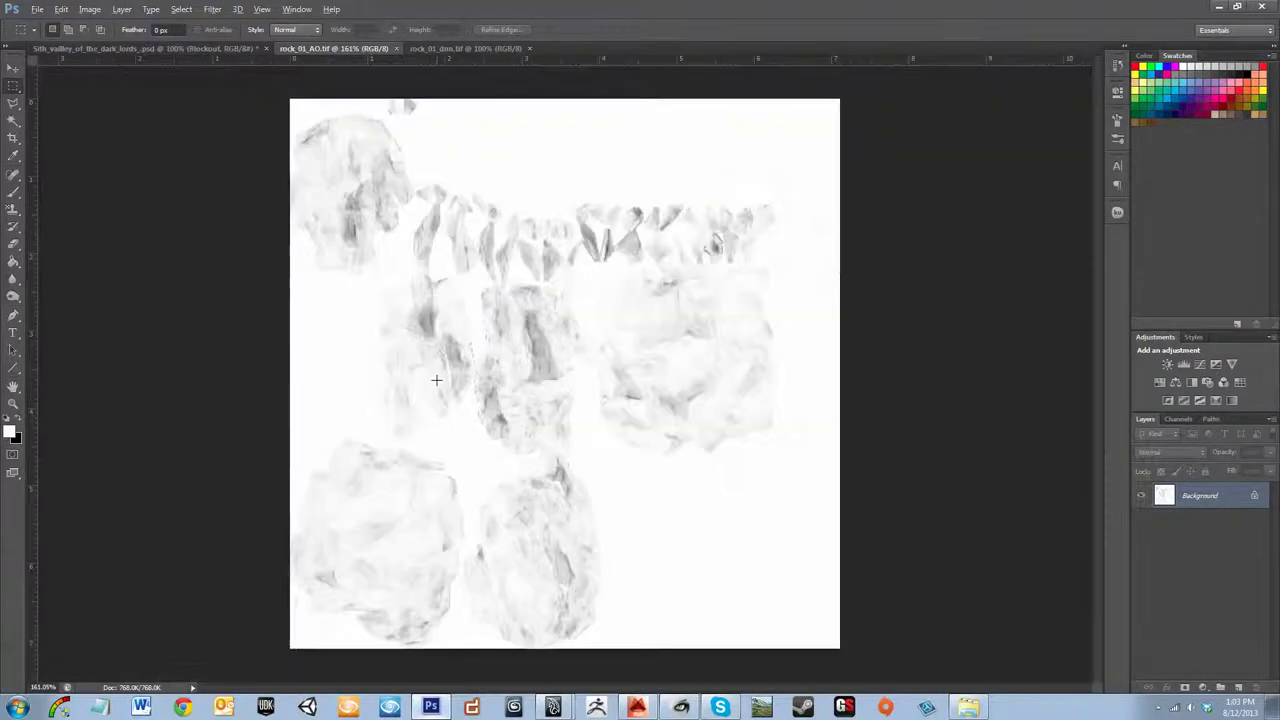
pyautogui.keyDown('alt'); pyautogui.scroll(3, 436, 380); pyautogui.keyUp('alt')
pyautogui.keyDown('alt'); pyautogui.scroll(-3, 420, 380); pyautogui.keyUp('alt')
pyautogui.keyDown('alt'); pyautogui.scroll(3, 393, 381); pyautogui.keyUp('alt')
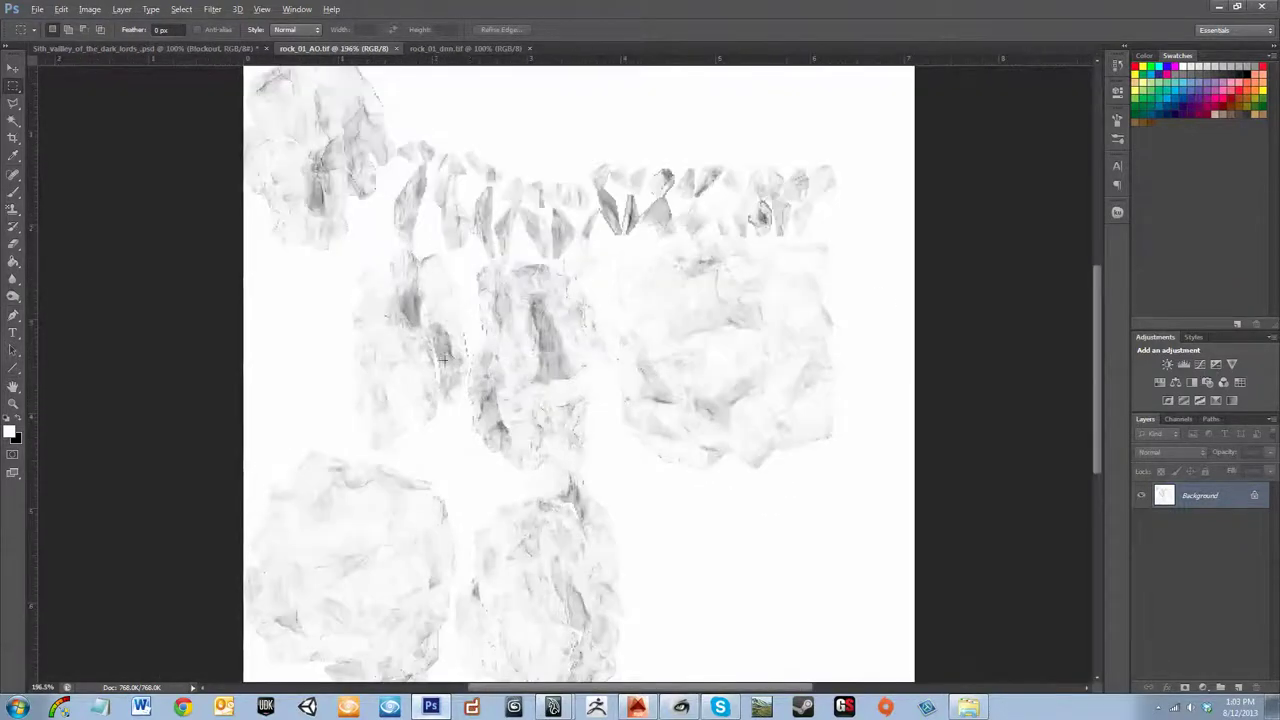
pyautogui.keyDown('alt'); pyautogui.scroll(-2, 463, 391); pyautogui.keyUp('alt')
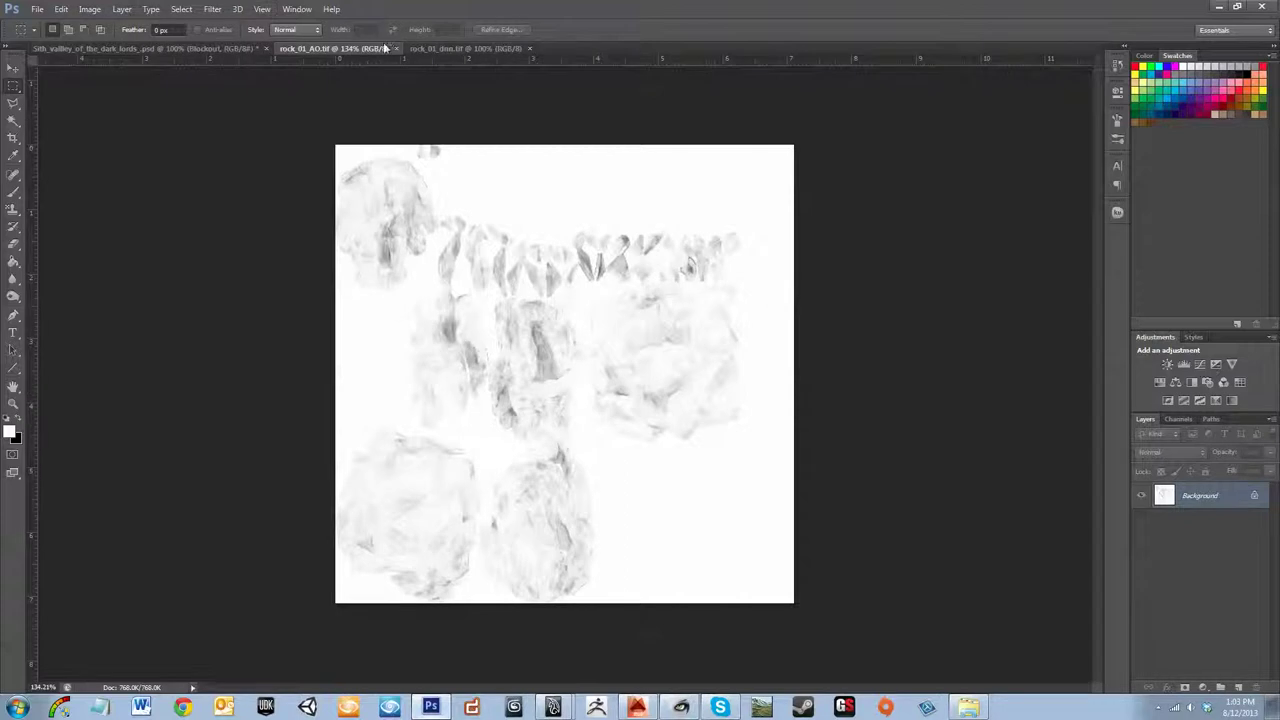
pyautogui.click(415, 49)
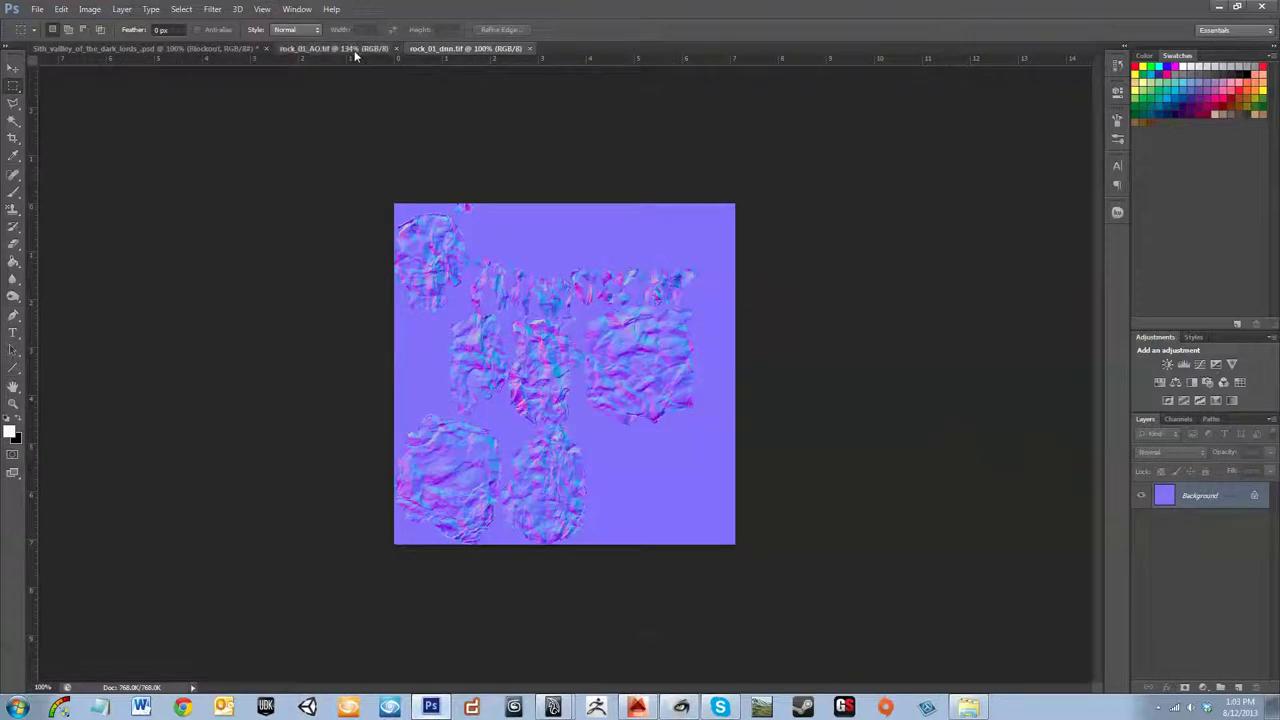
pyautogui.click(356, 49)
pyautogui.click(432, 48)
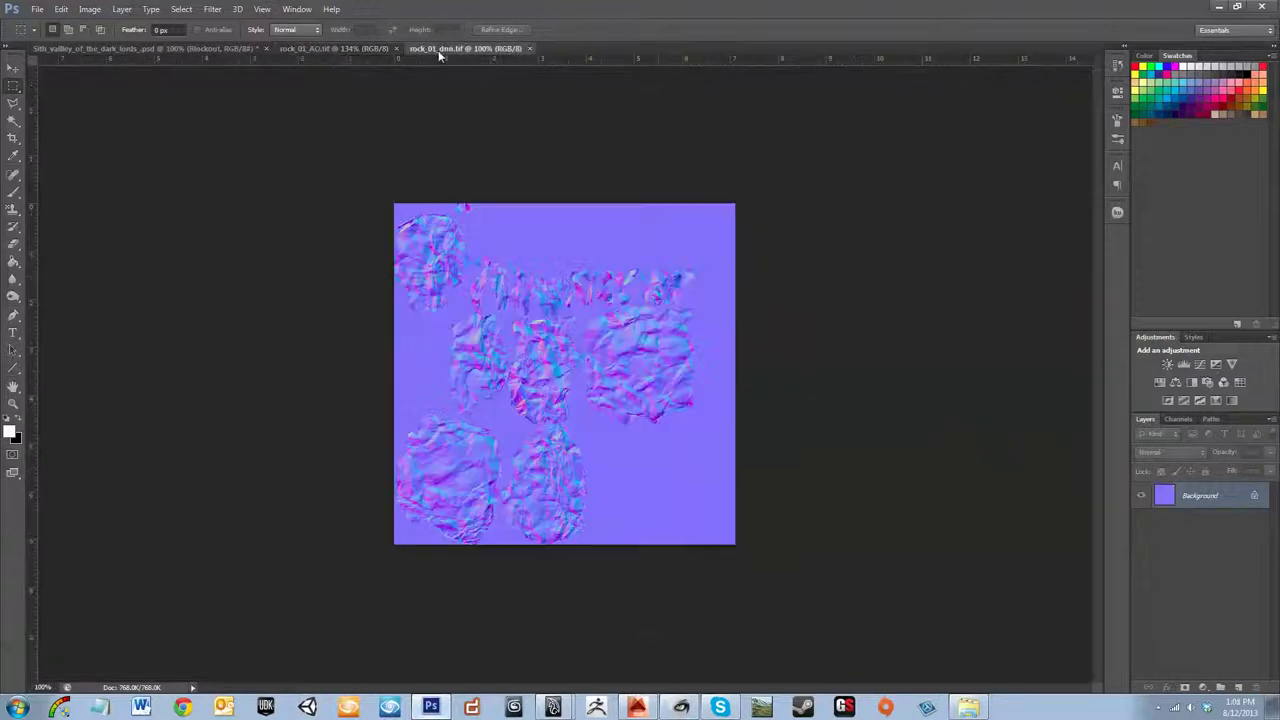
pyautogui.click(335, 49)
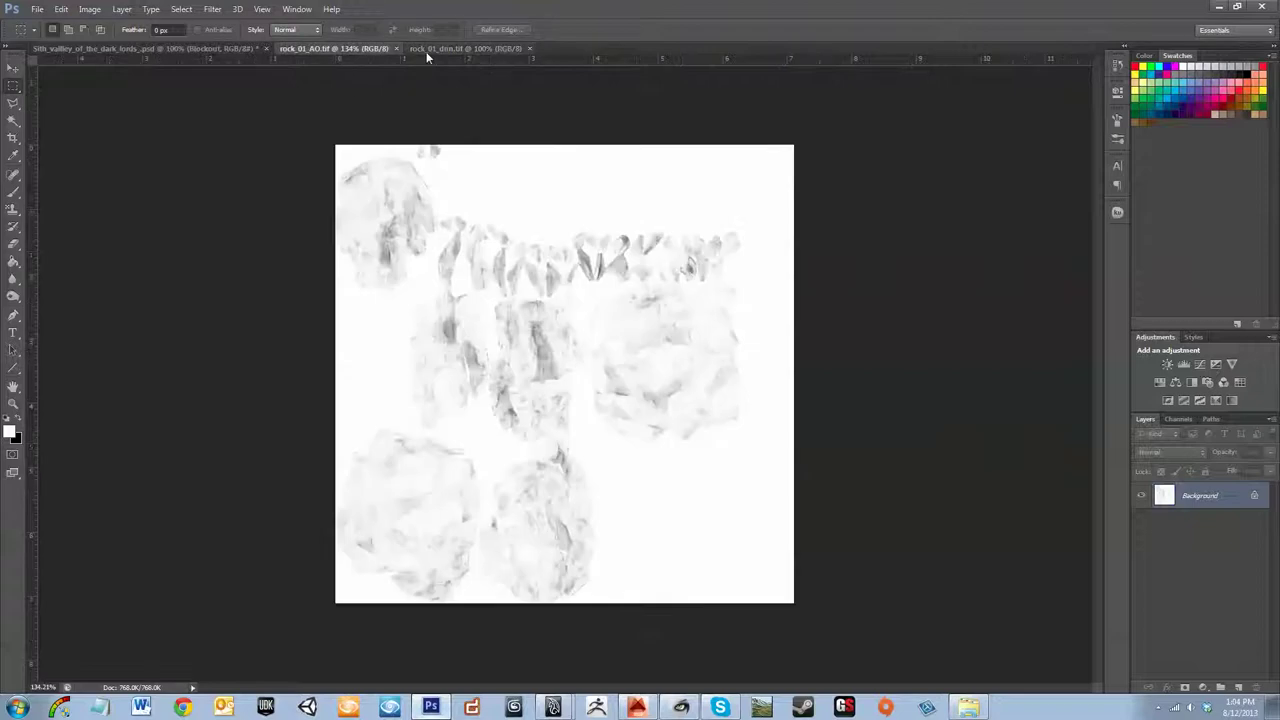
pyautogui.click(432, 49)
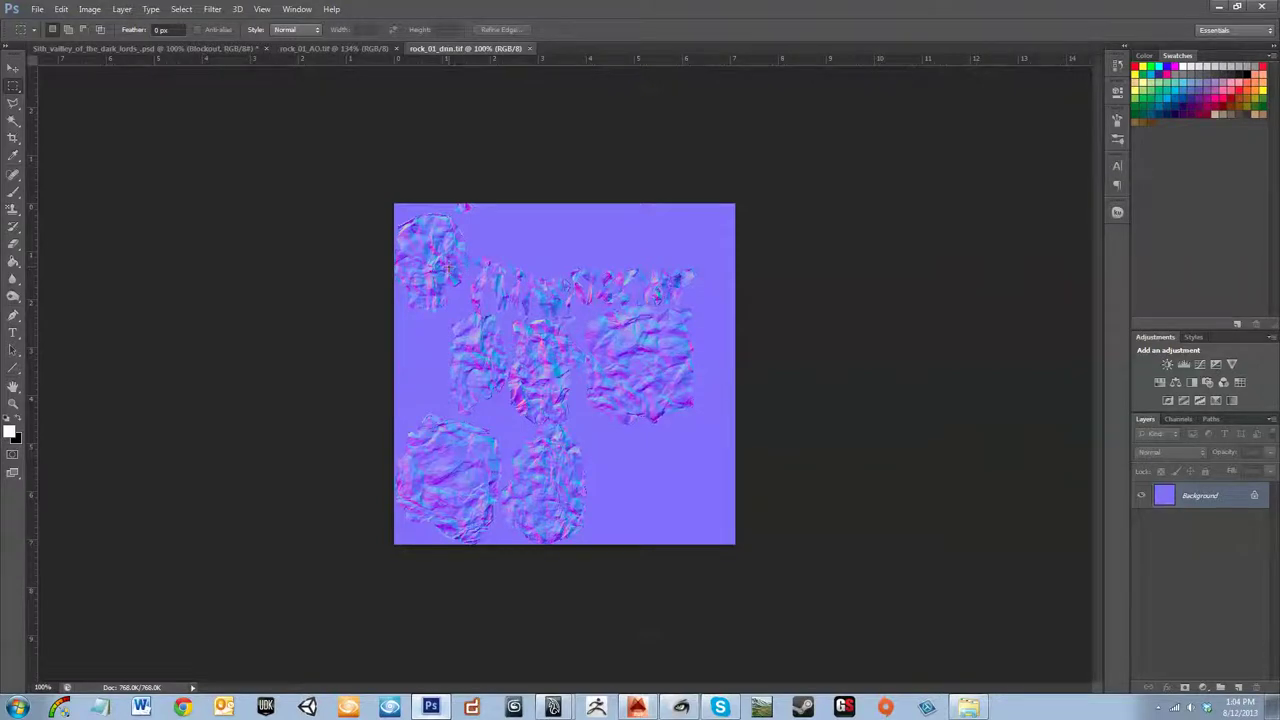
pyautogui.keyDown('alt'); pyautogui.scroll(3, 277, 423); pyautogui.keyUp('alt')
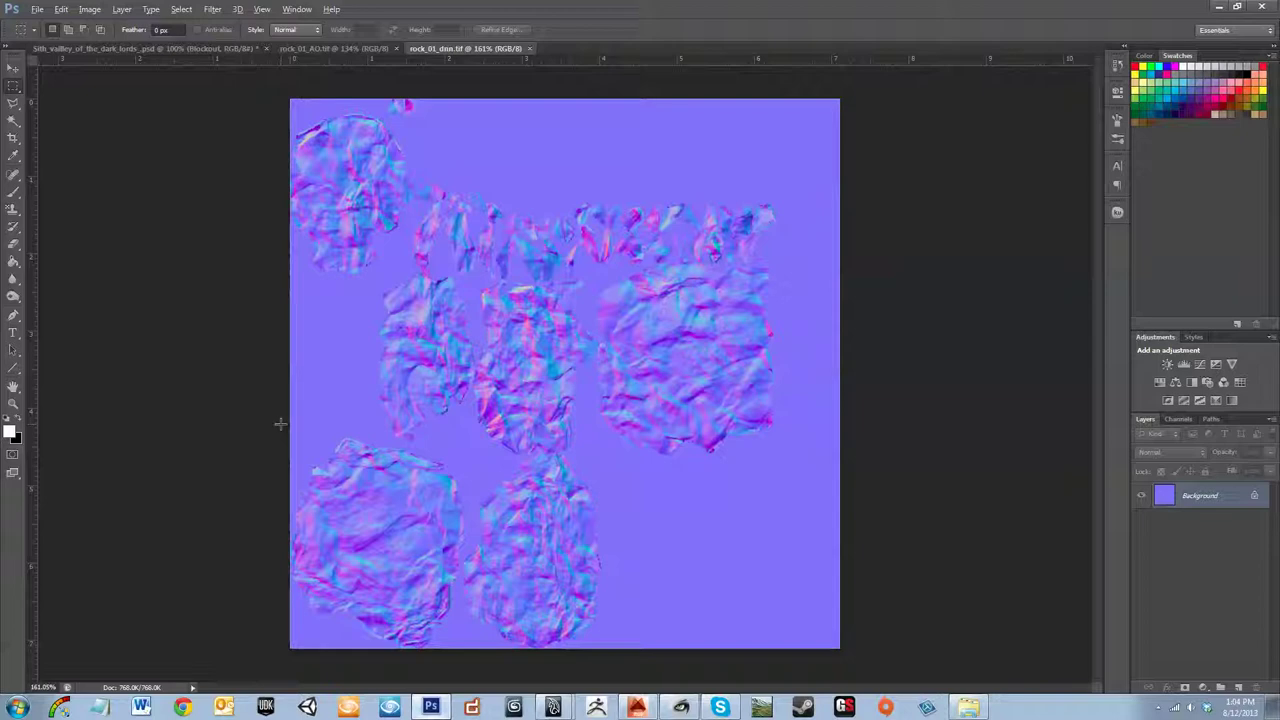
pyautogui.keyDown('alt'); pyautogui.scroll(-2, 281, 425); pyautogui.keyUp('alt')
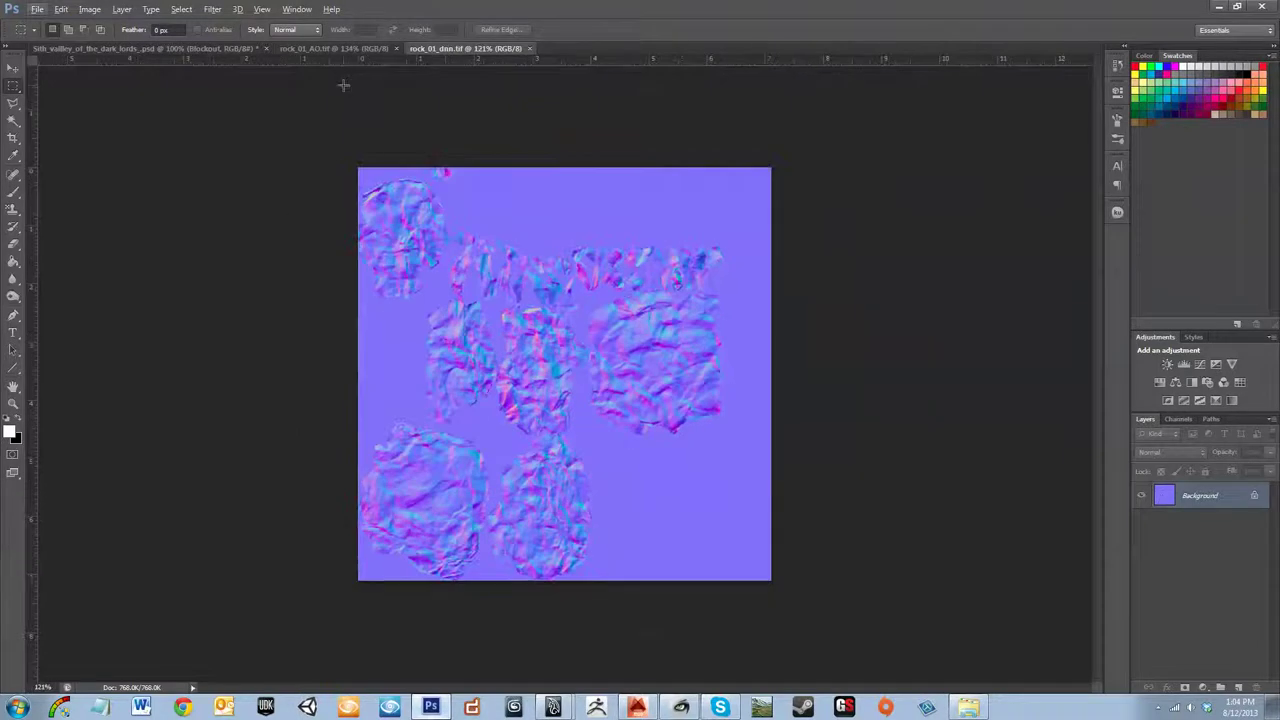
pyautogui.click(345, 48)
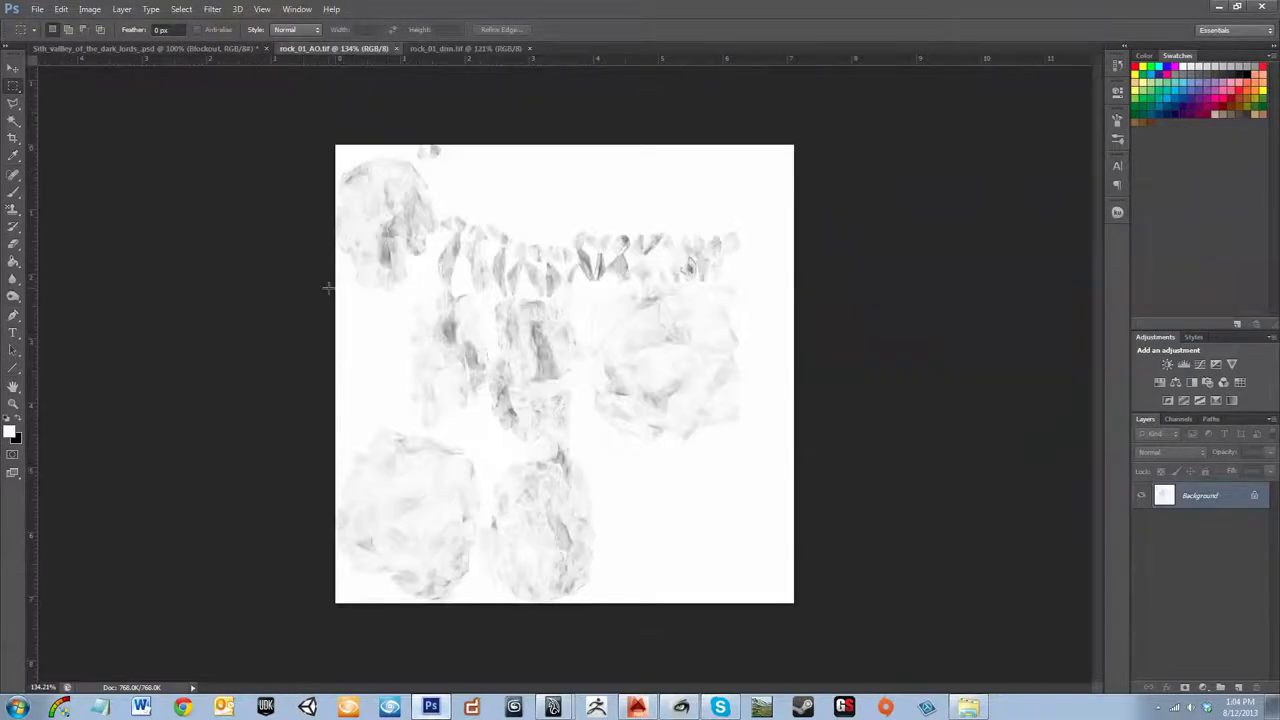
# - Close both rock_01 map documents and return to Mudbox
pyautogui.click(530, 50)
pyautogui.click(396, 50)
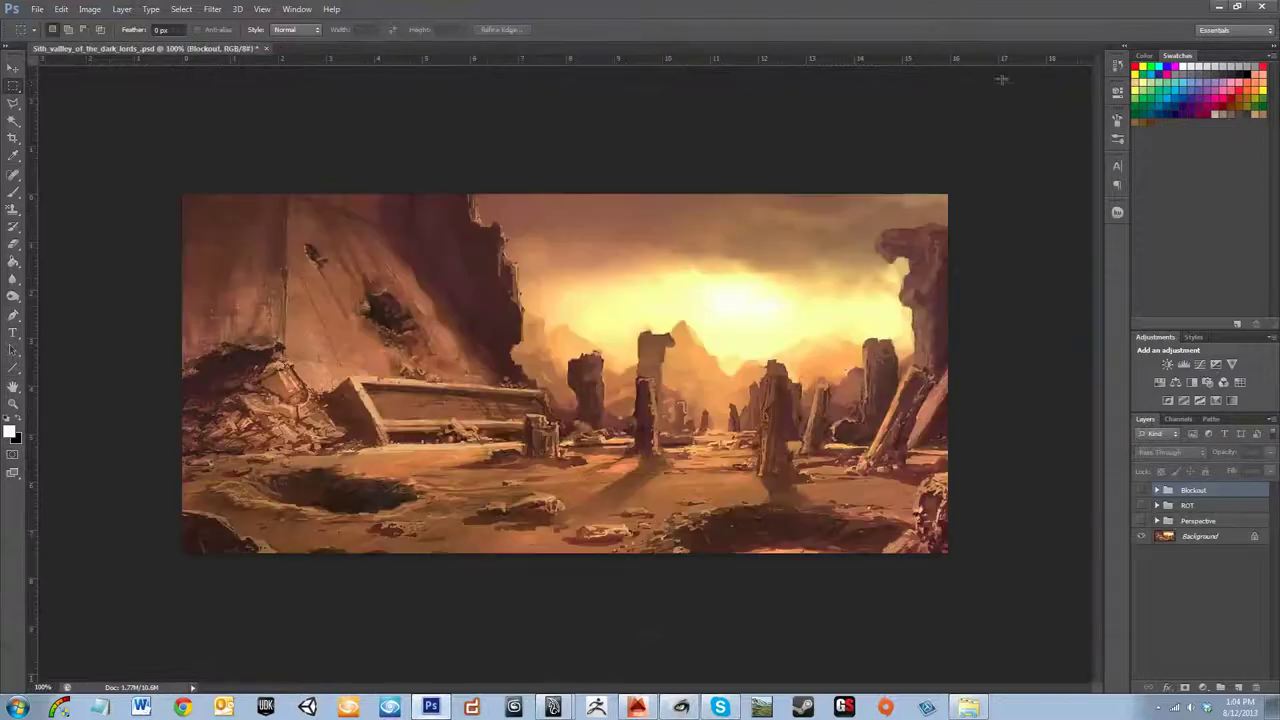
pyautogui.click(638, 708)
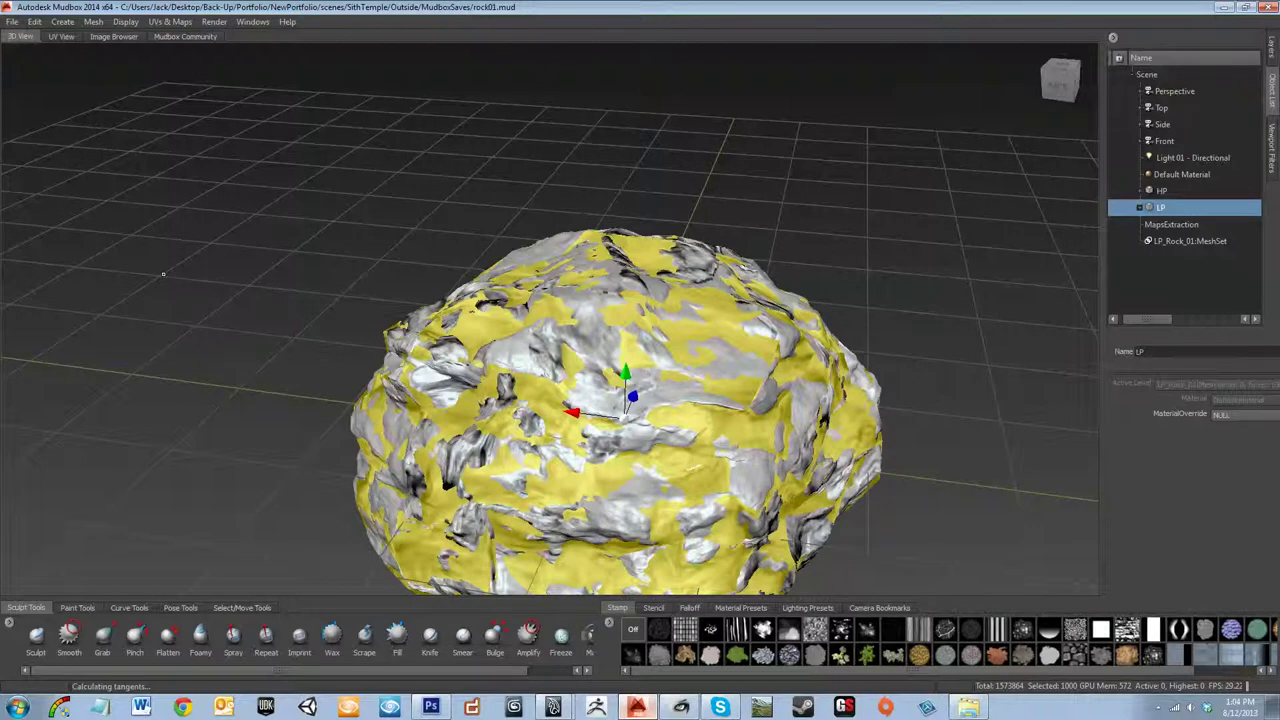
# - Reopen the MapsExtraction operation and select its Ambient Occlusion map
pyautogui.click(165, 23)
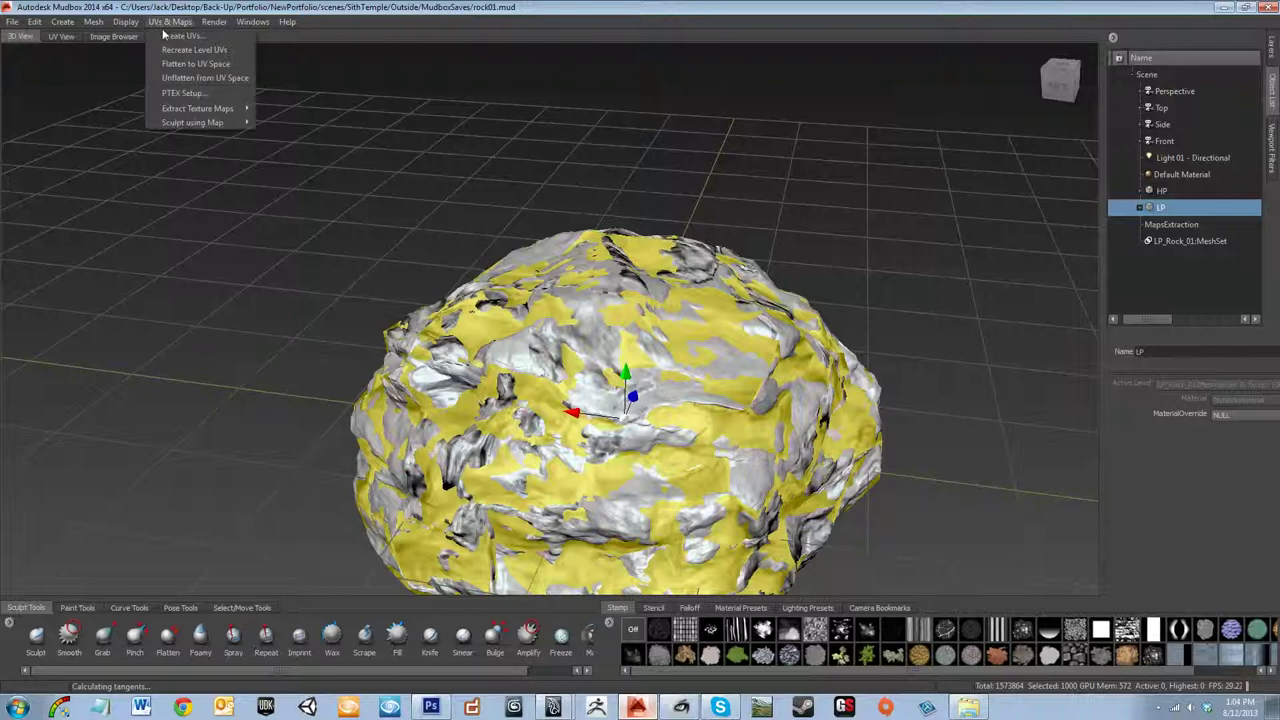
pyautogui.moveTo(195, 110)
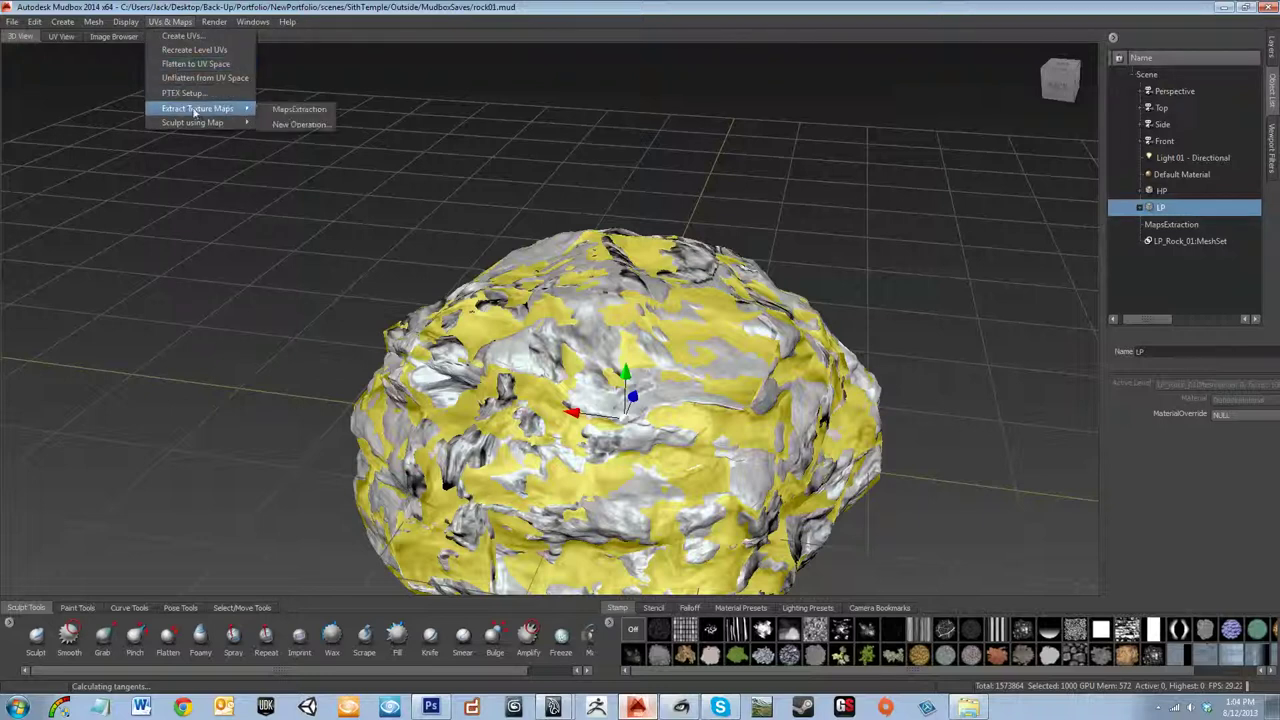
pyautogui.click(295, 109)
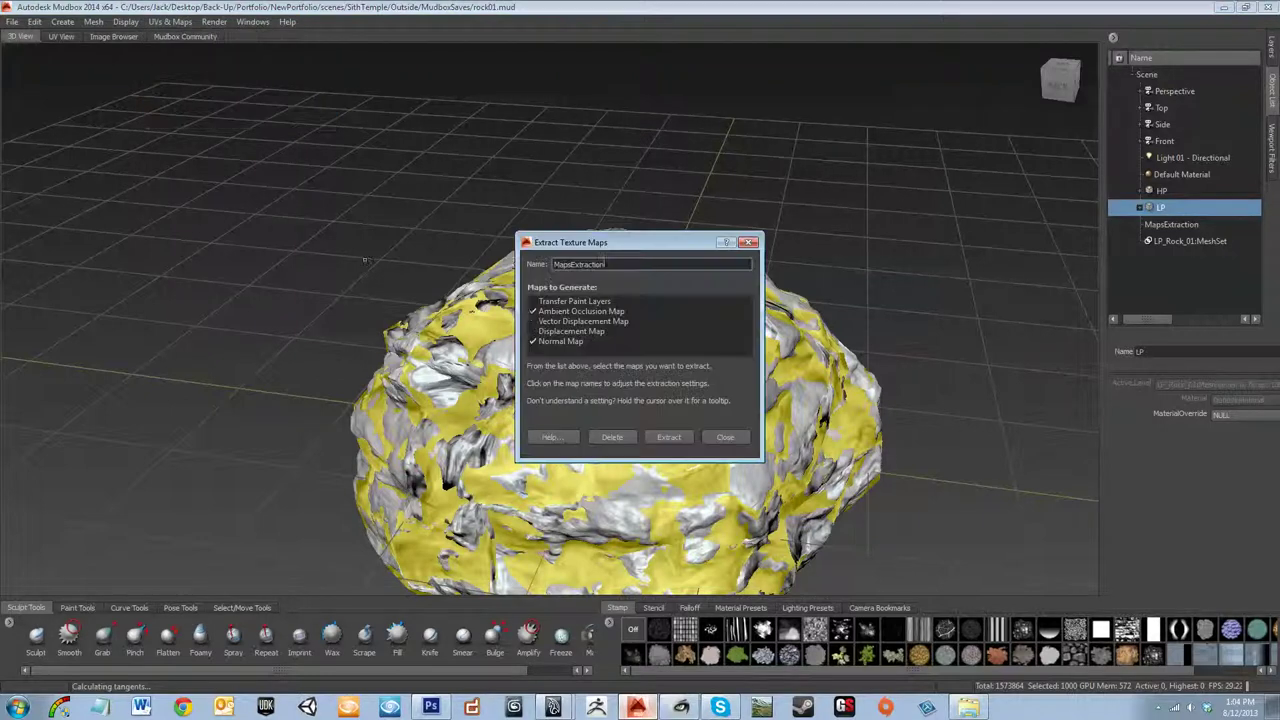
pyautogui.click(572, 310)
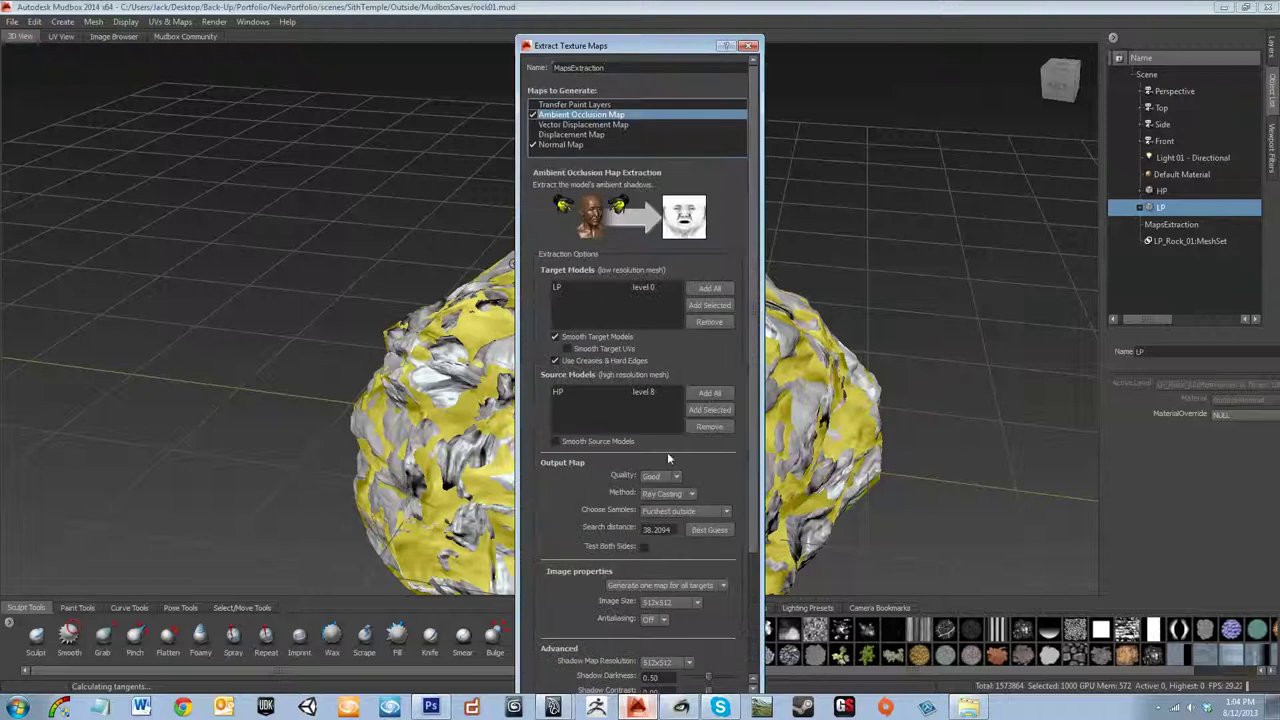
# - Set the AO image size and shadow map resolution both to 1024x1024
pyautogui.click(752, 562)
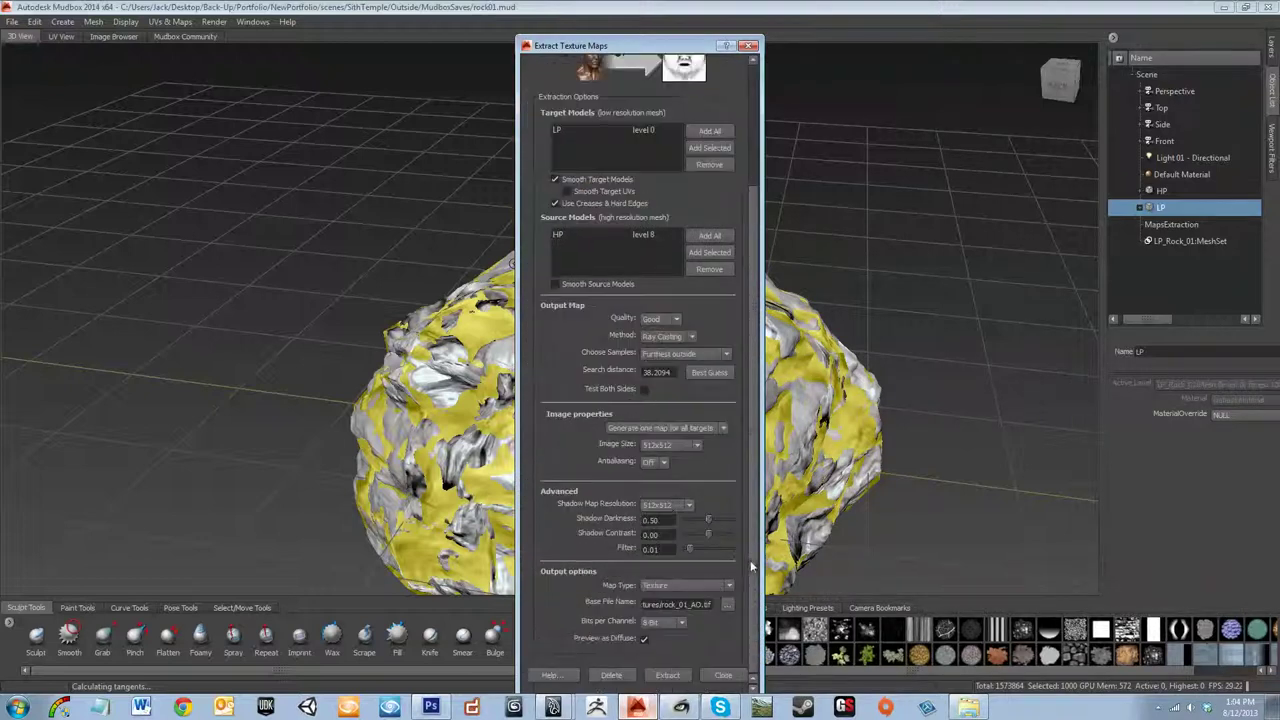
pyautogui.click(684, 443)
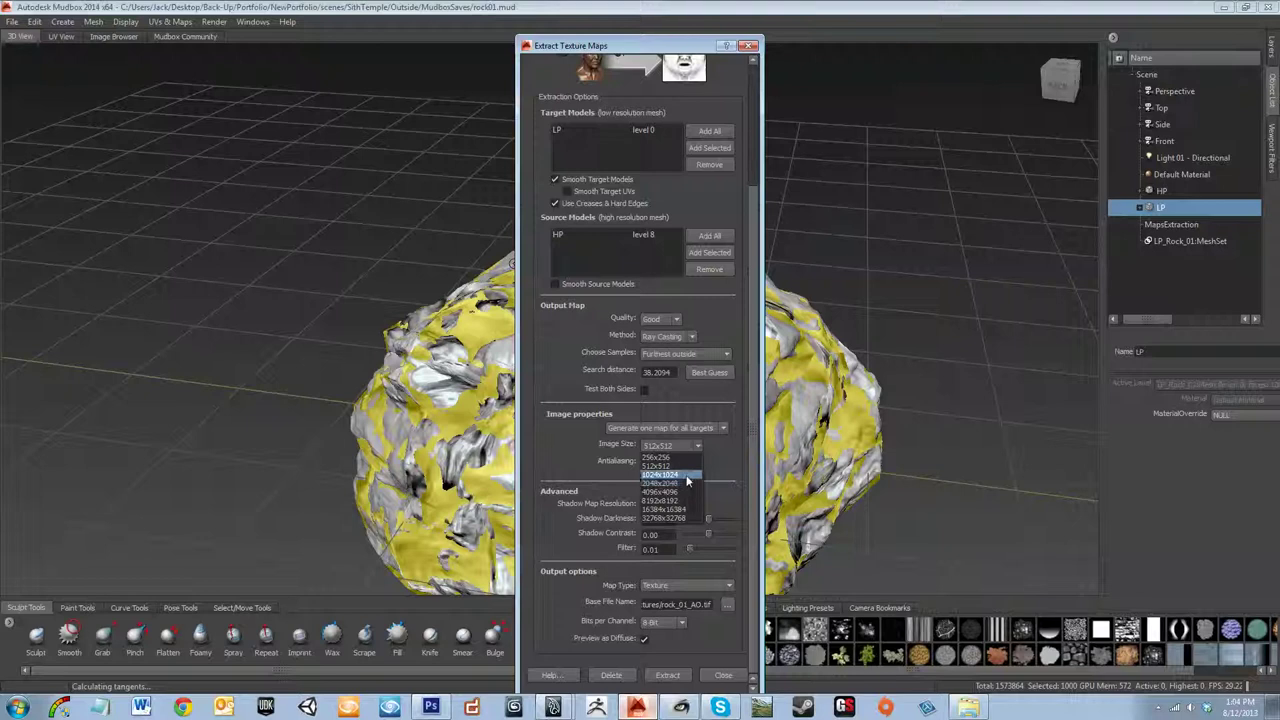
pyautogui.click(686, 474)
pyautogui.click(667, 505)
pyautogui.click(668, 535)
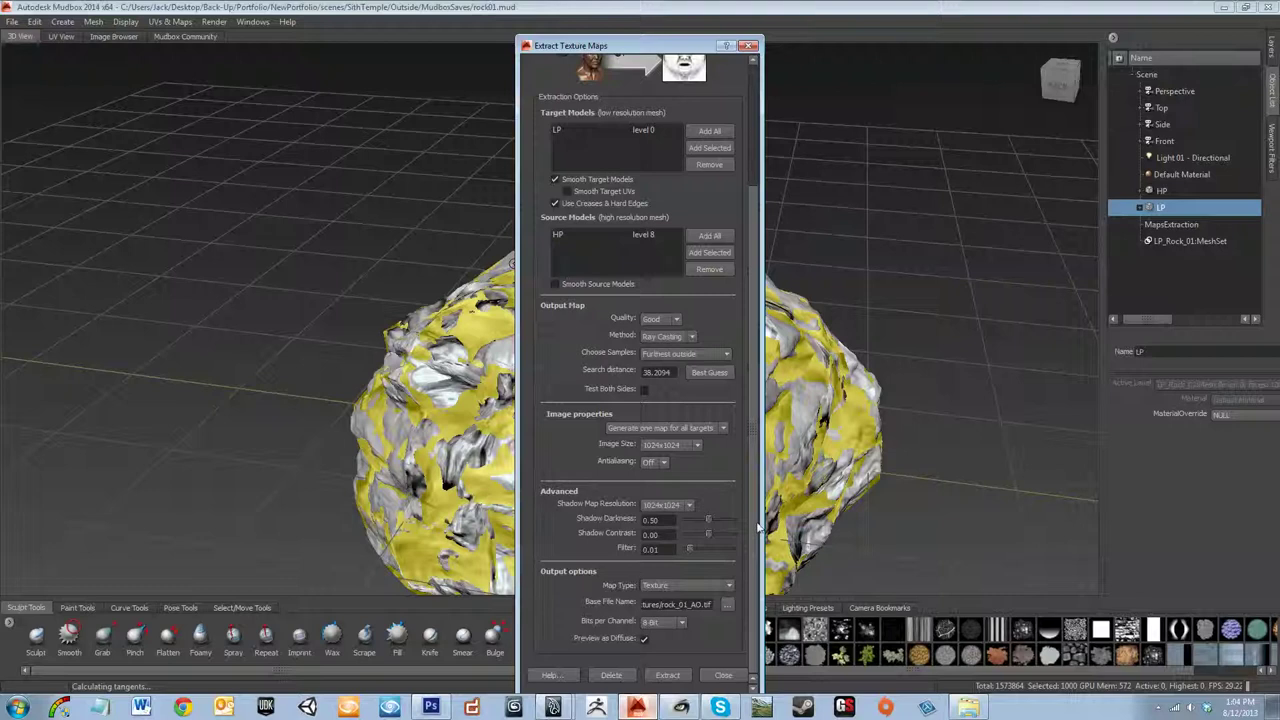
pyautogui.scroll(10, 732, 274)
pyautogui.click(572, 145)
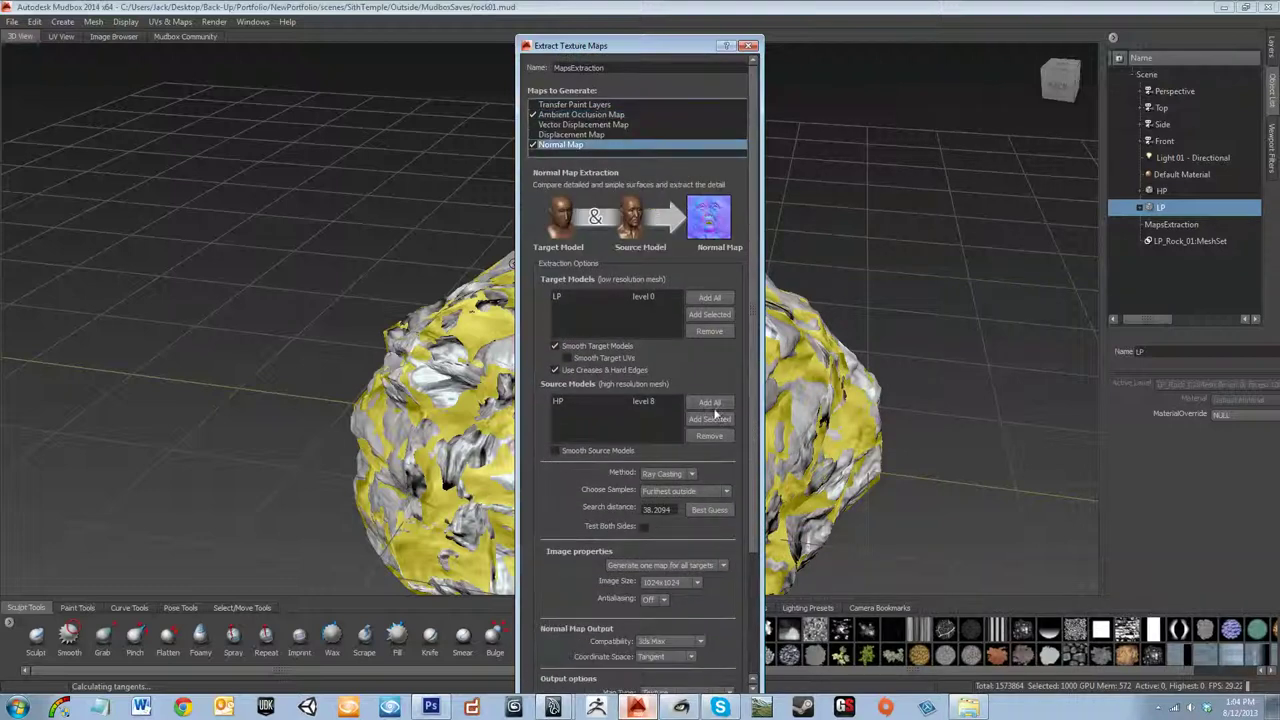
pyautogui.scroll(-1, 748, 476)
pyautogui.scroll(-5, 748, 476)
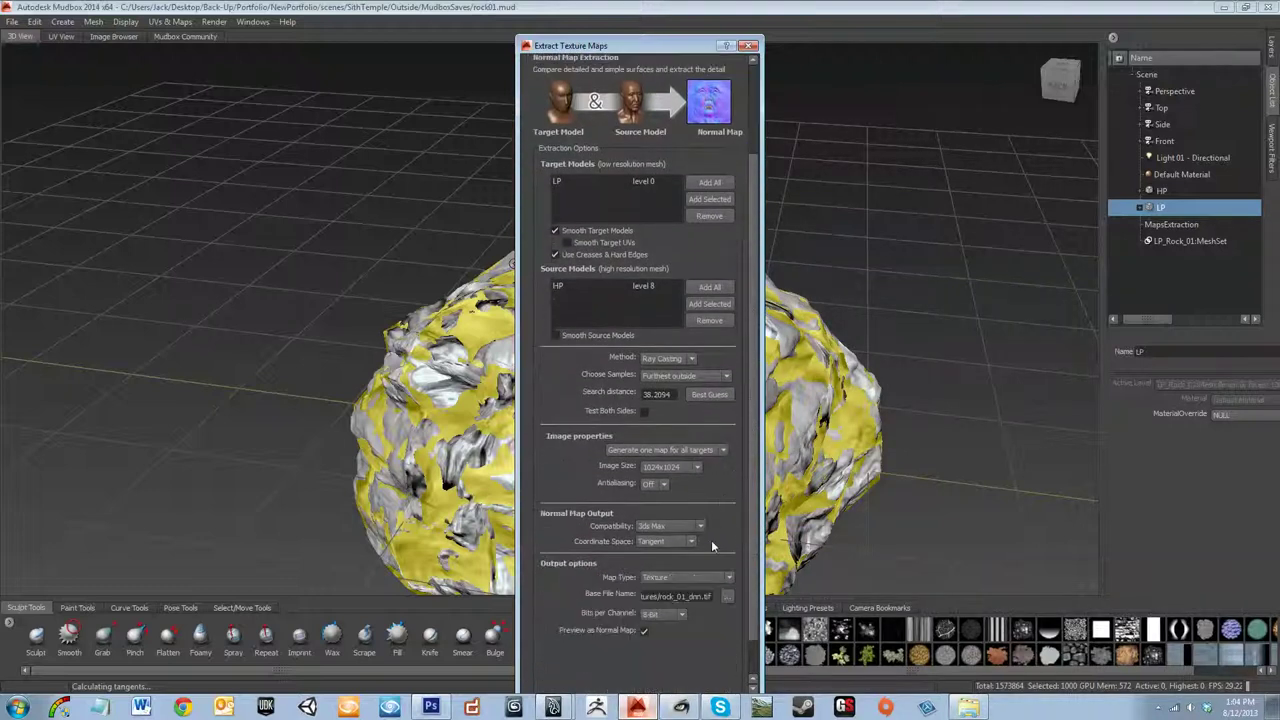
pyautogui.click(692, 470)
pyautogui.click(690, 473)
pyautogui.moveTo(751, 150); pyautogui.dragTo(744, 70)
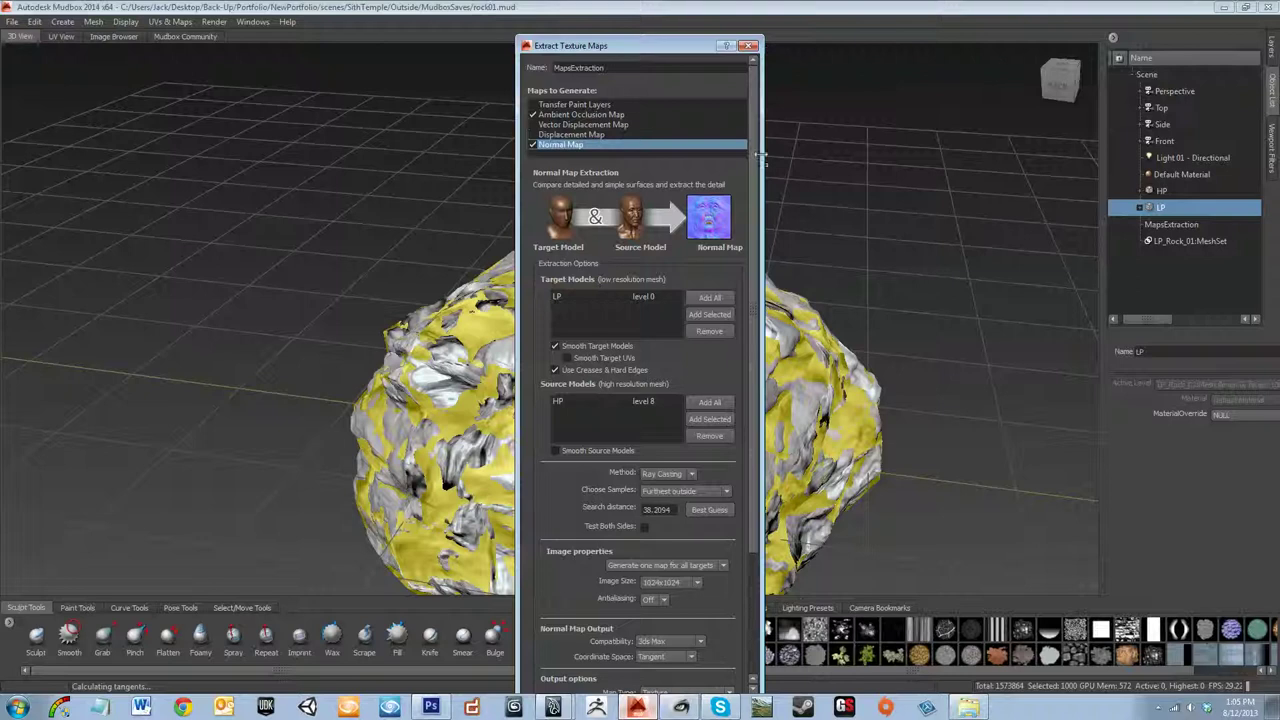
pyautogui.scroll(-5, 734, 276)
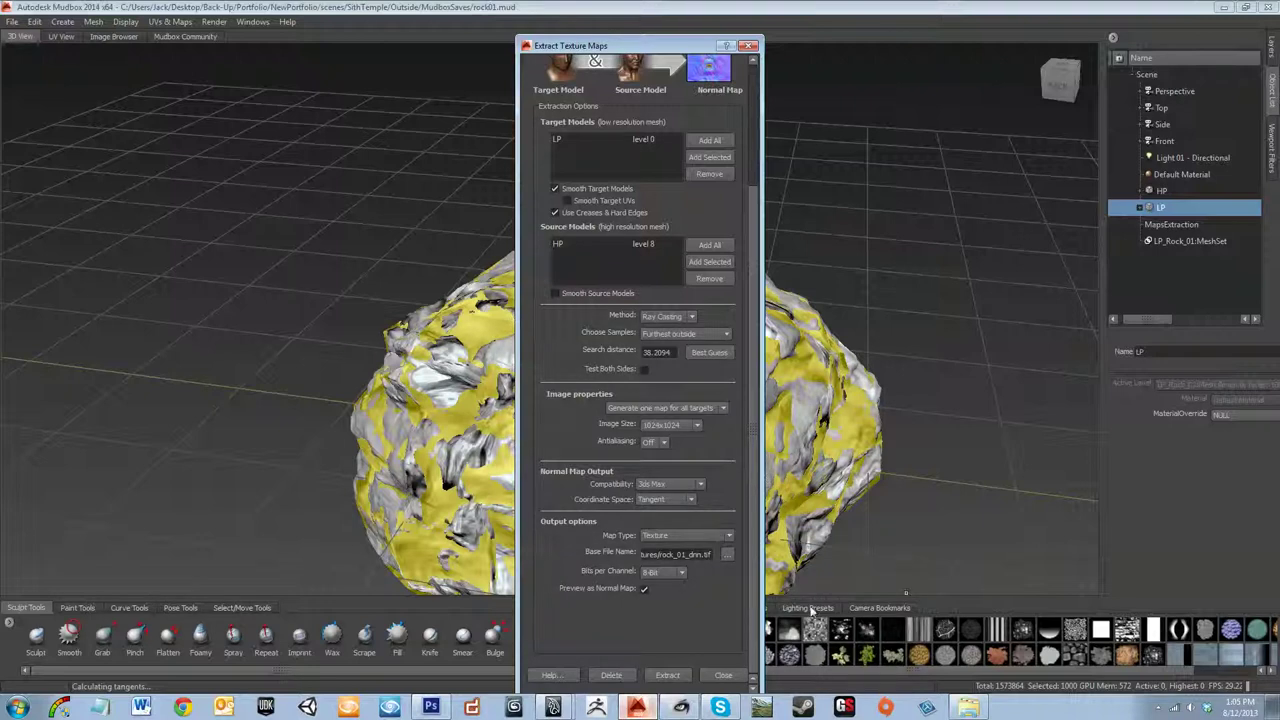
pyautogui.moveTo(666, 50); pyautogui.dragTo(707, 19)
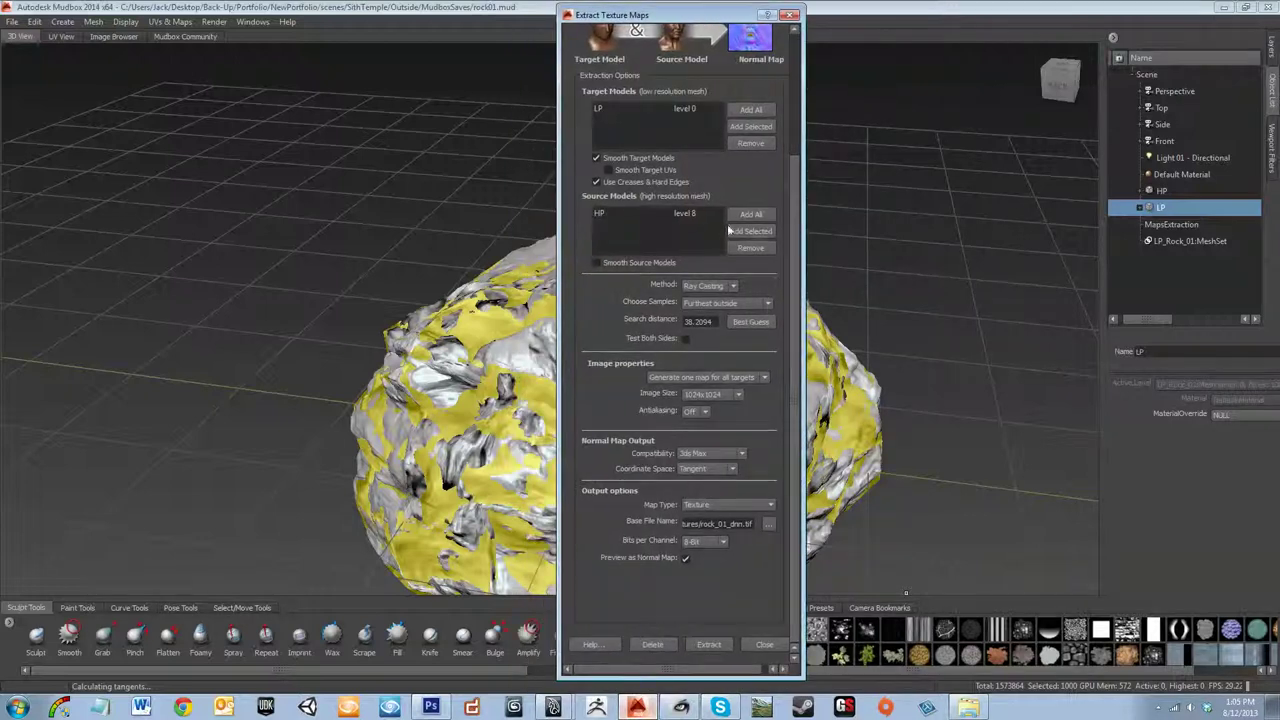